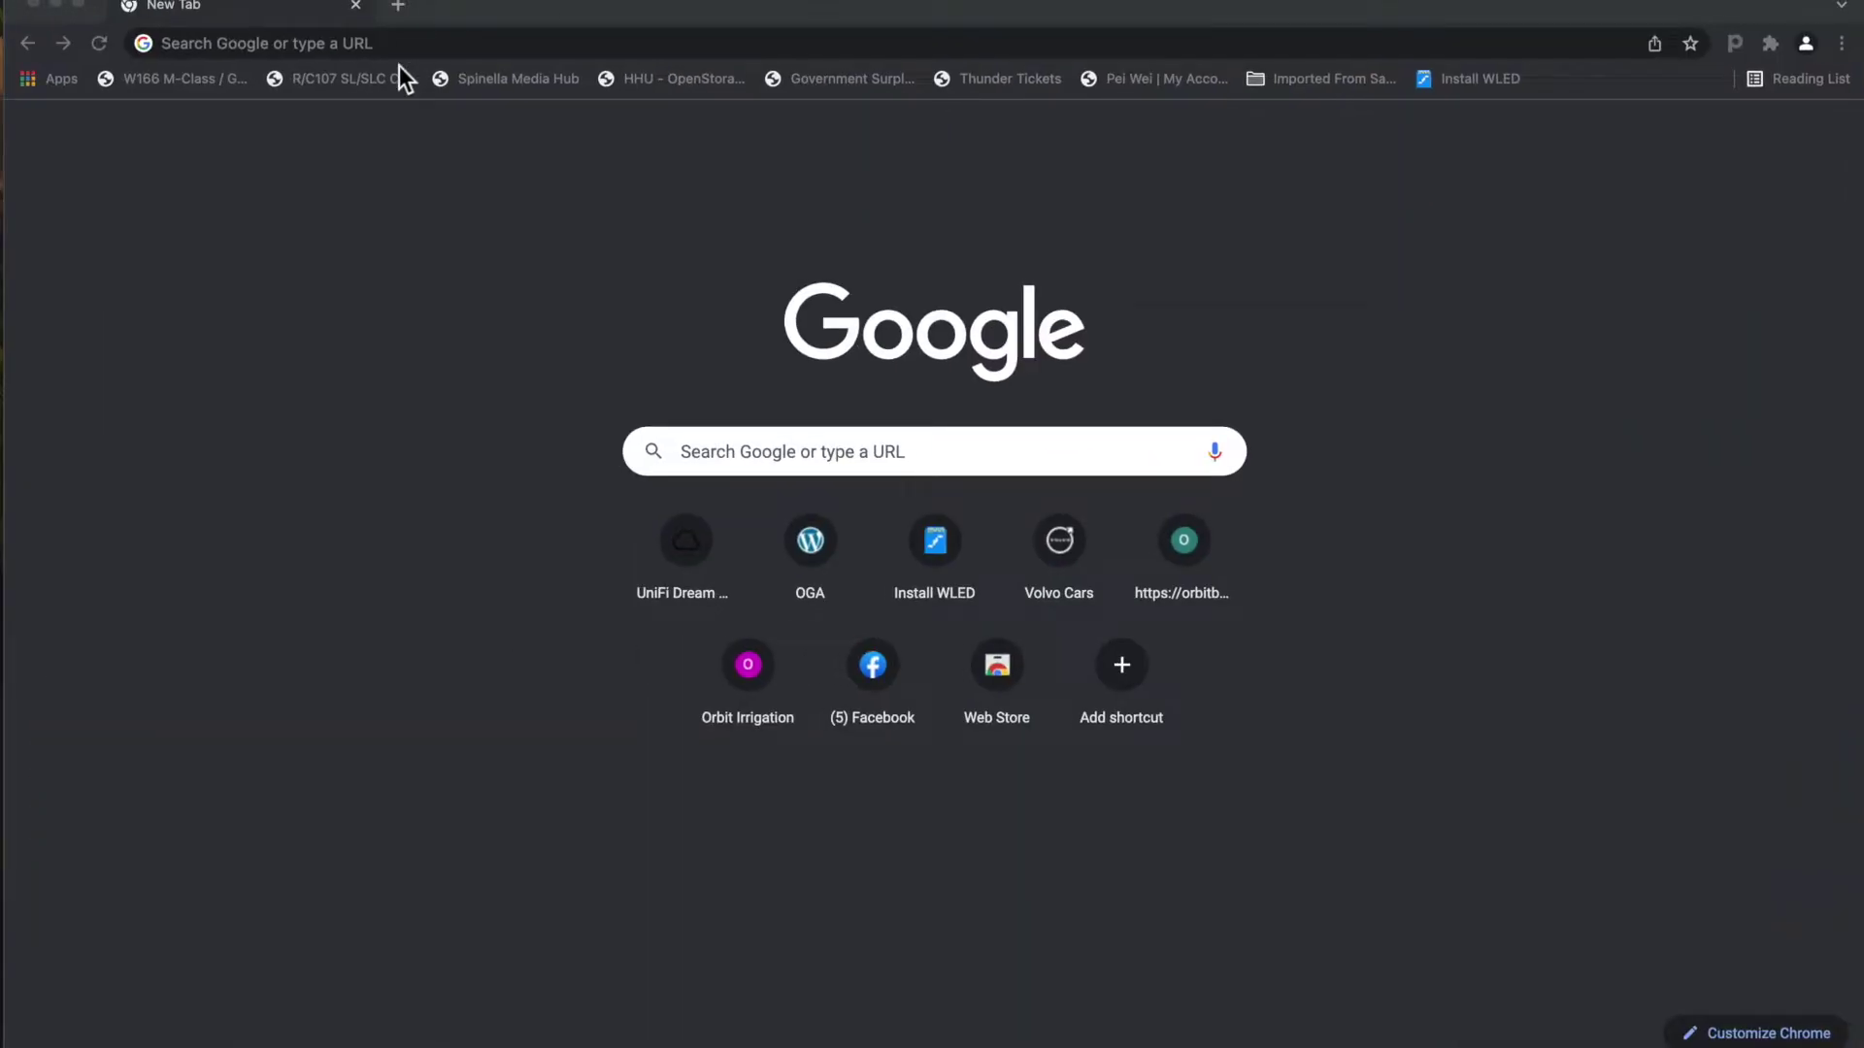
Step: Load 192.168.1.1 in Chrome to reach the Dream Machine's setup wizard
left_click(455, 43)
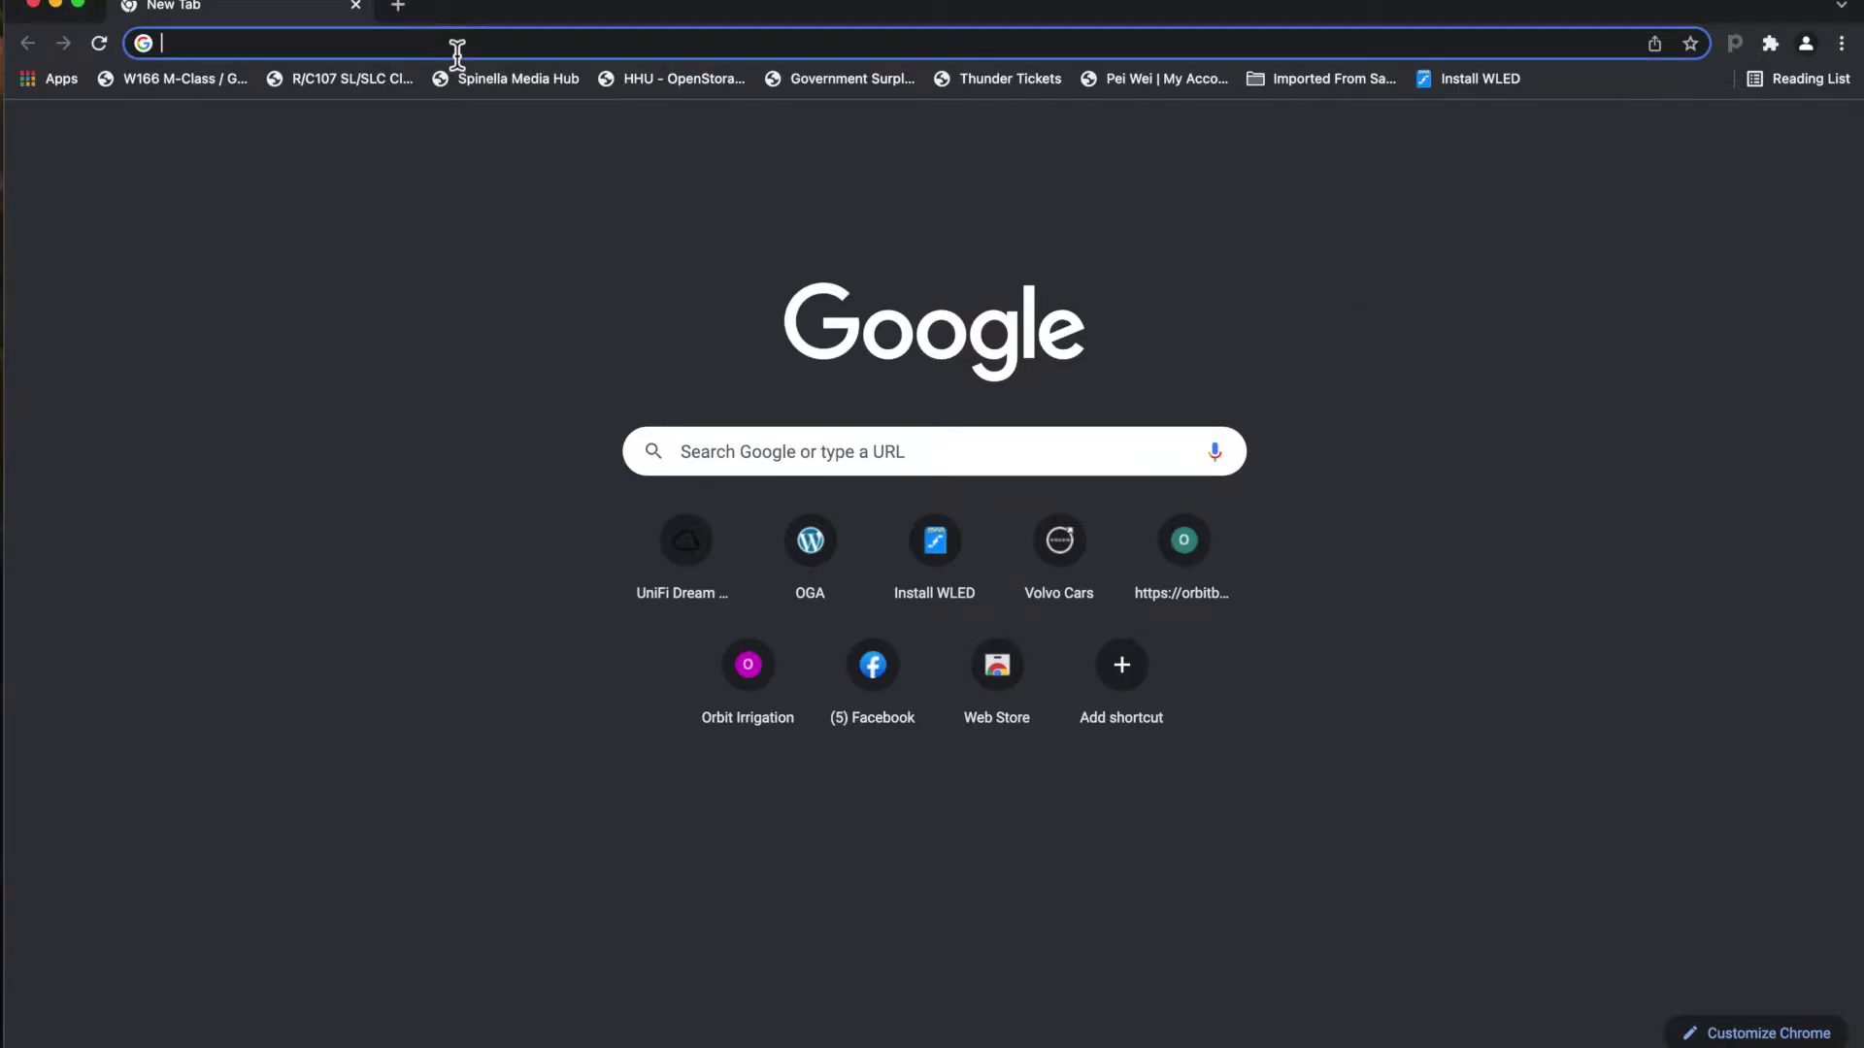
type("192.168.1.1")
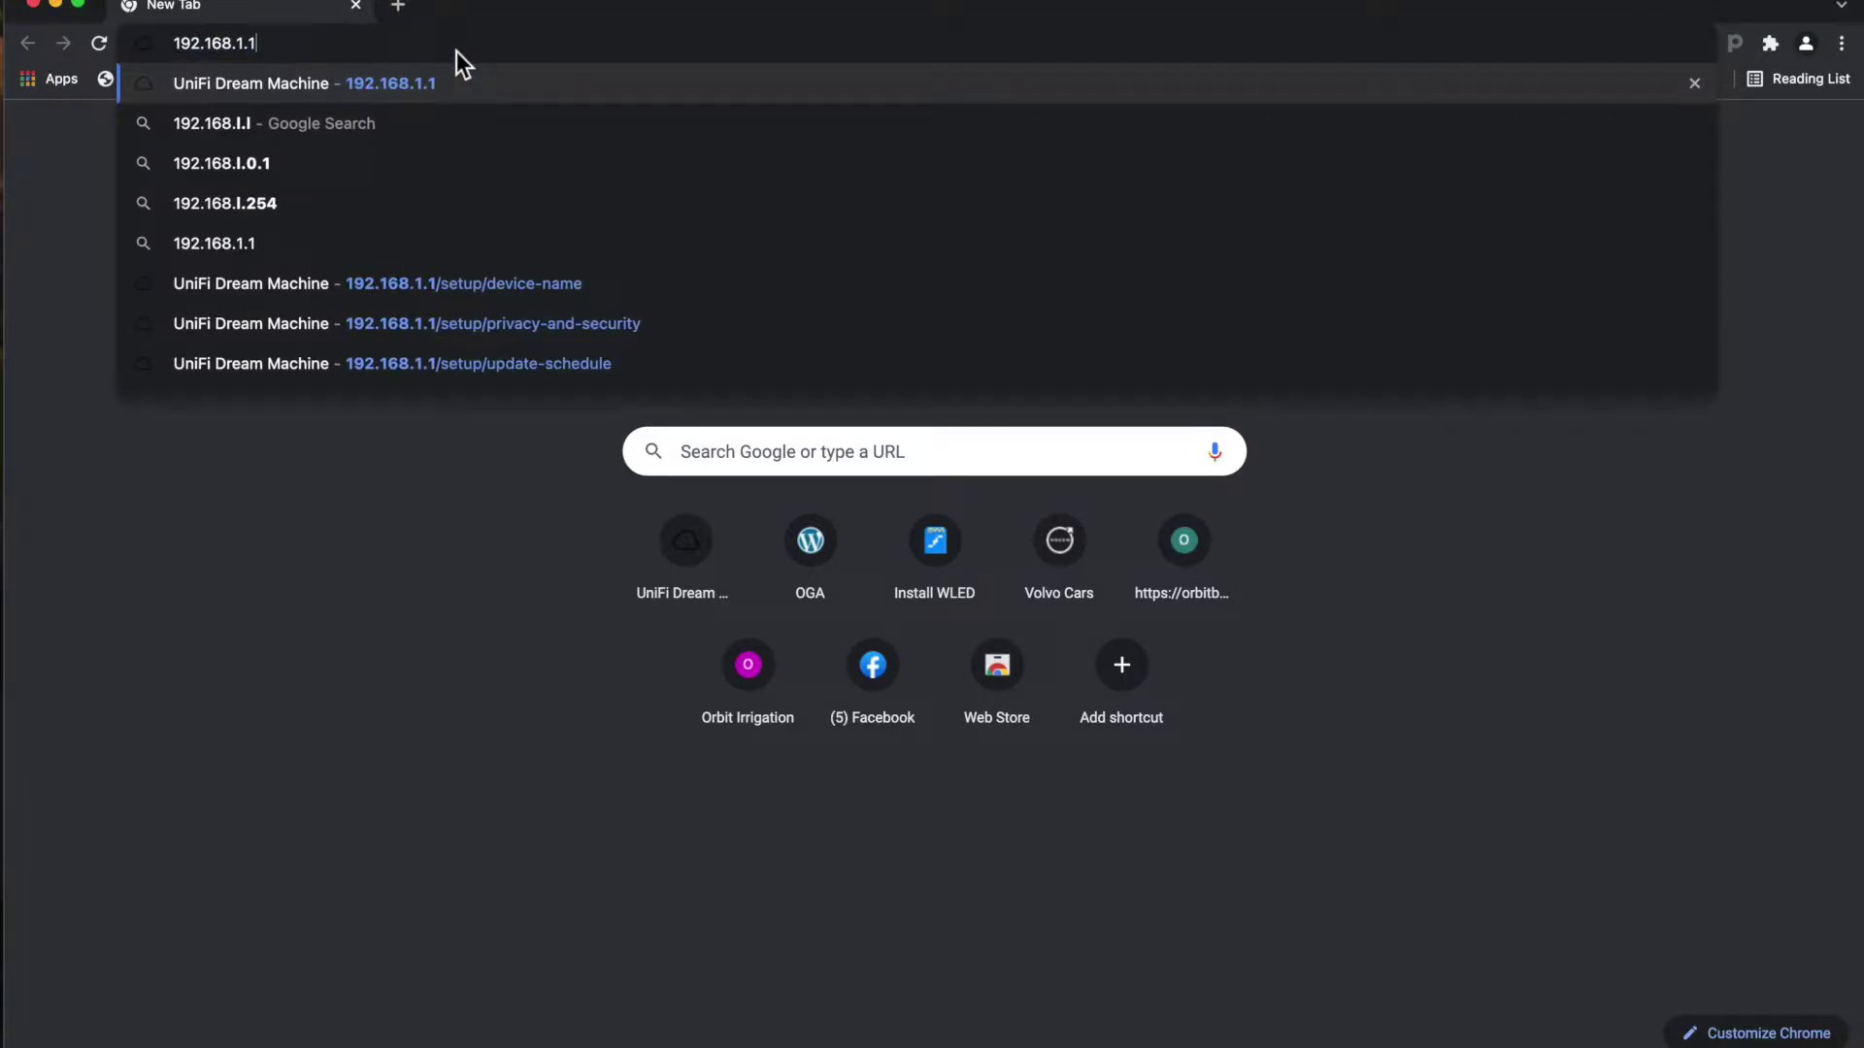
key("Return")
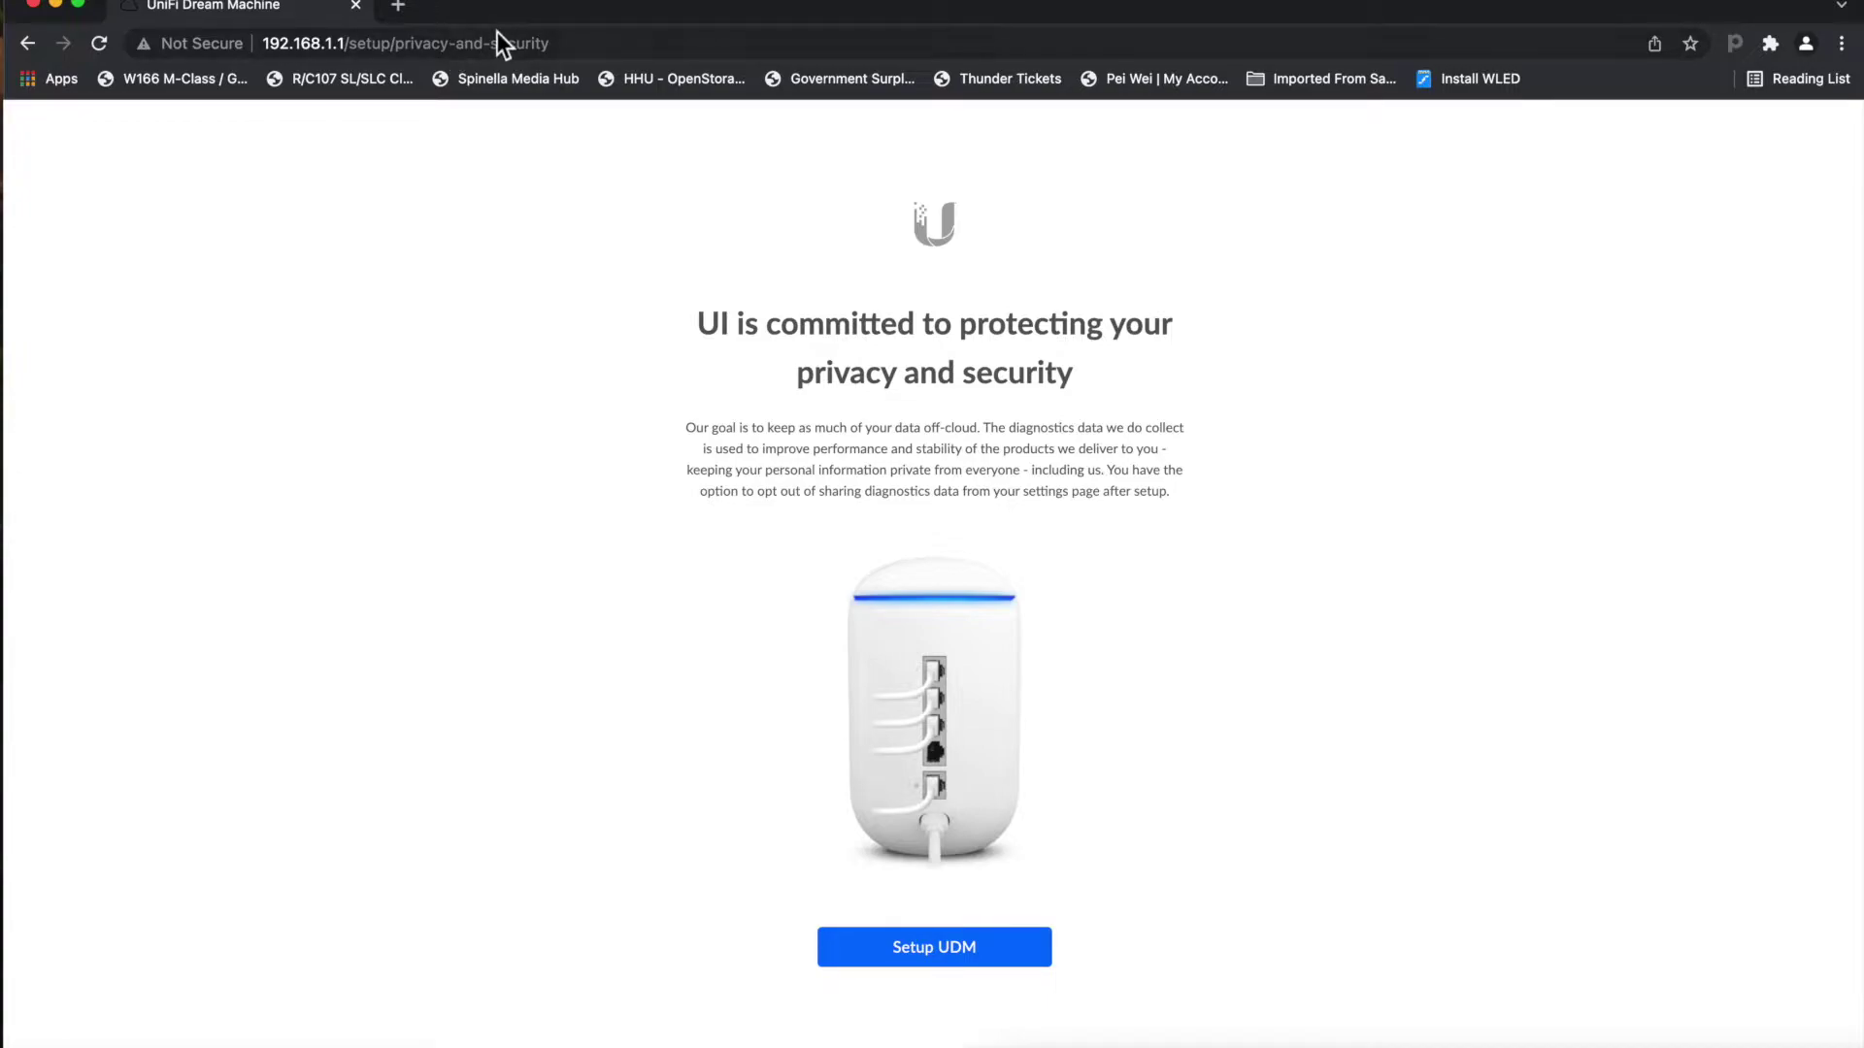
Step: Begin UDM setup, rename the console to UDM-SpinHome and agree to the terms and licence
left_click(980, 961)
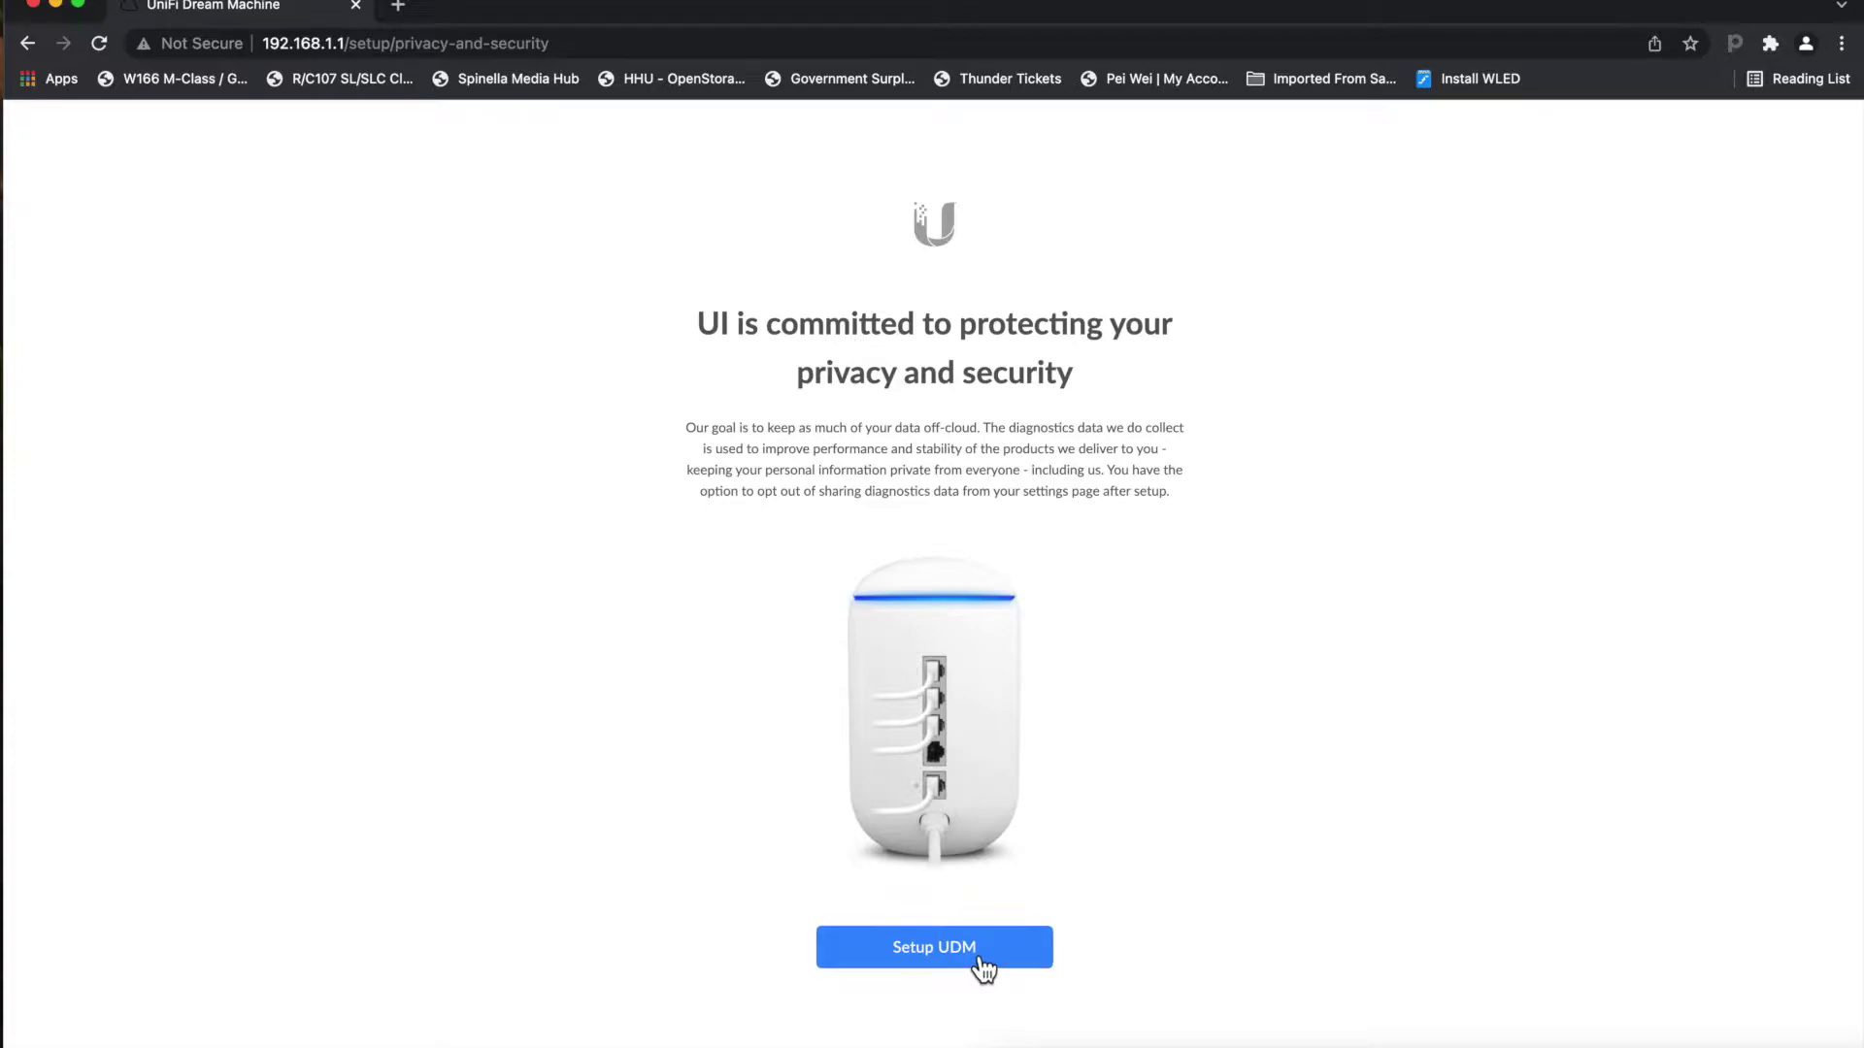
left_click(668, 636)
type("-")
type("Spin")
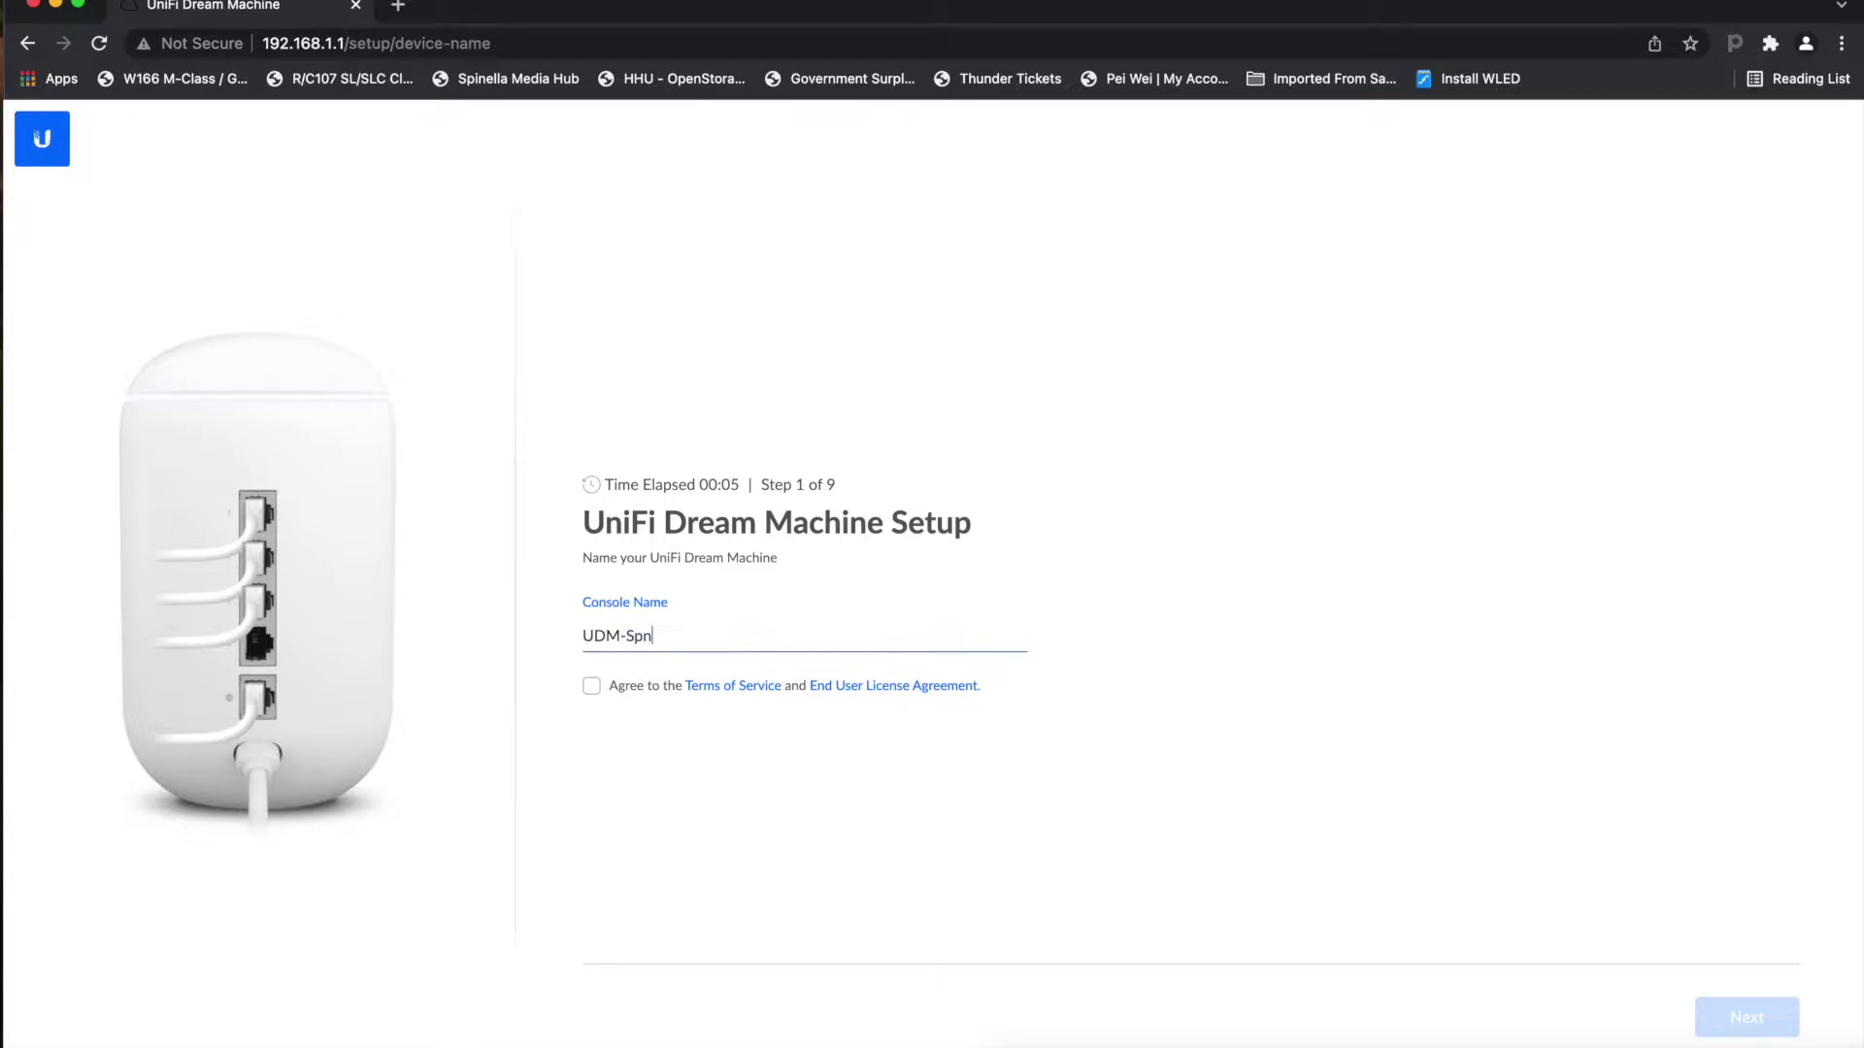
type("Home")
left_click(592, 686)
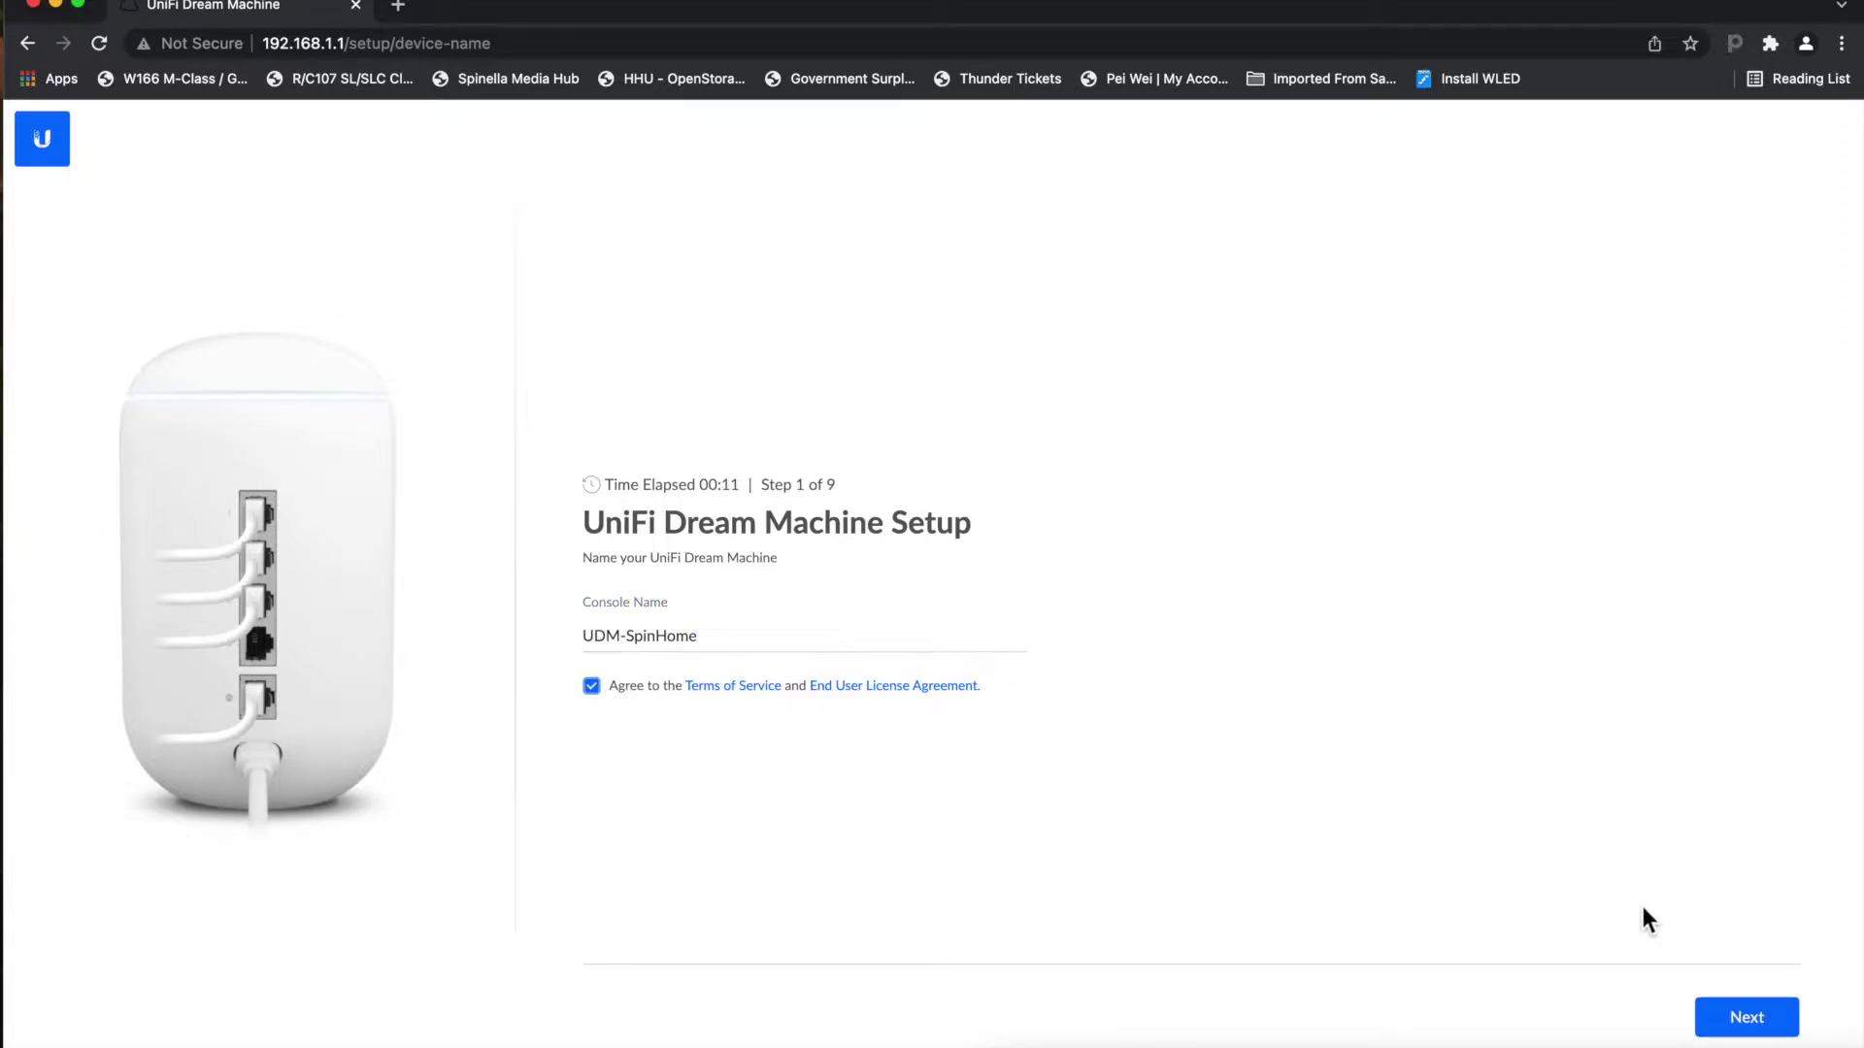
Step: Look at the Business setup type and its business types, then keep Personal and continue
left_click(1745, 1019)
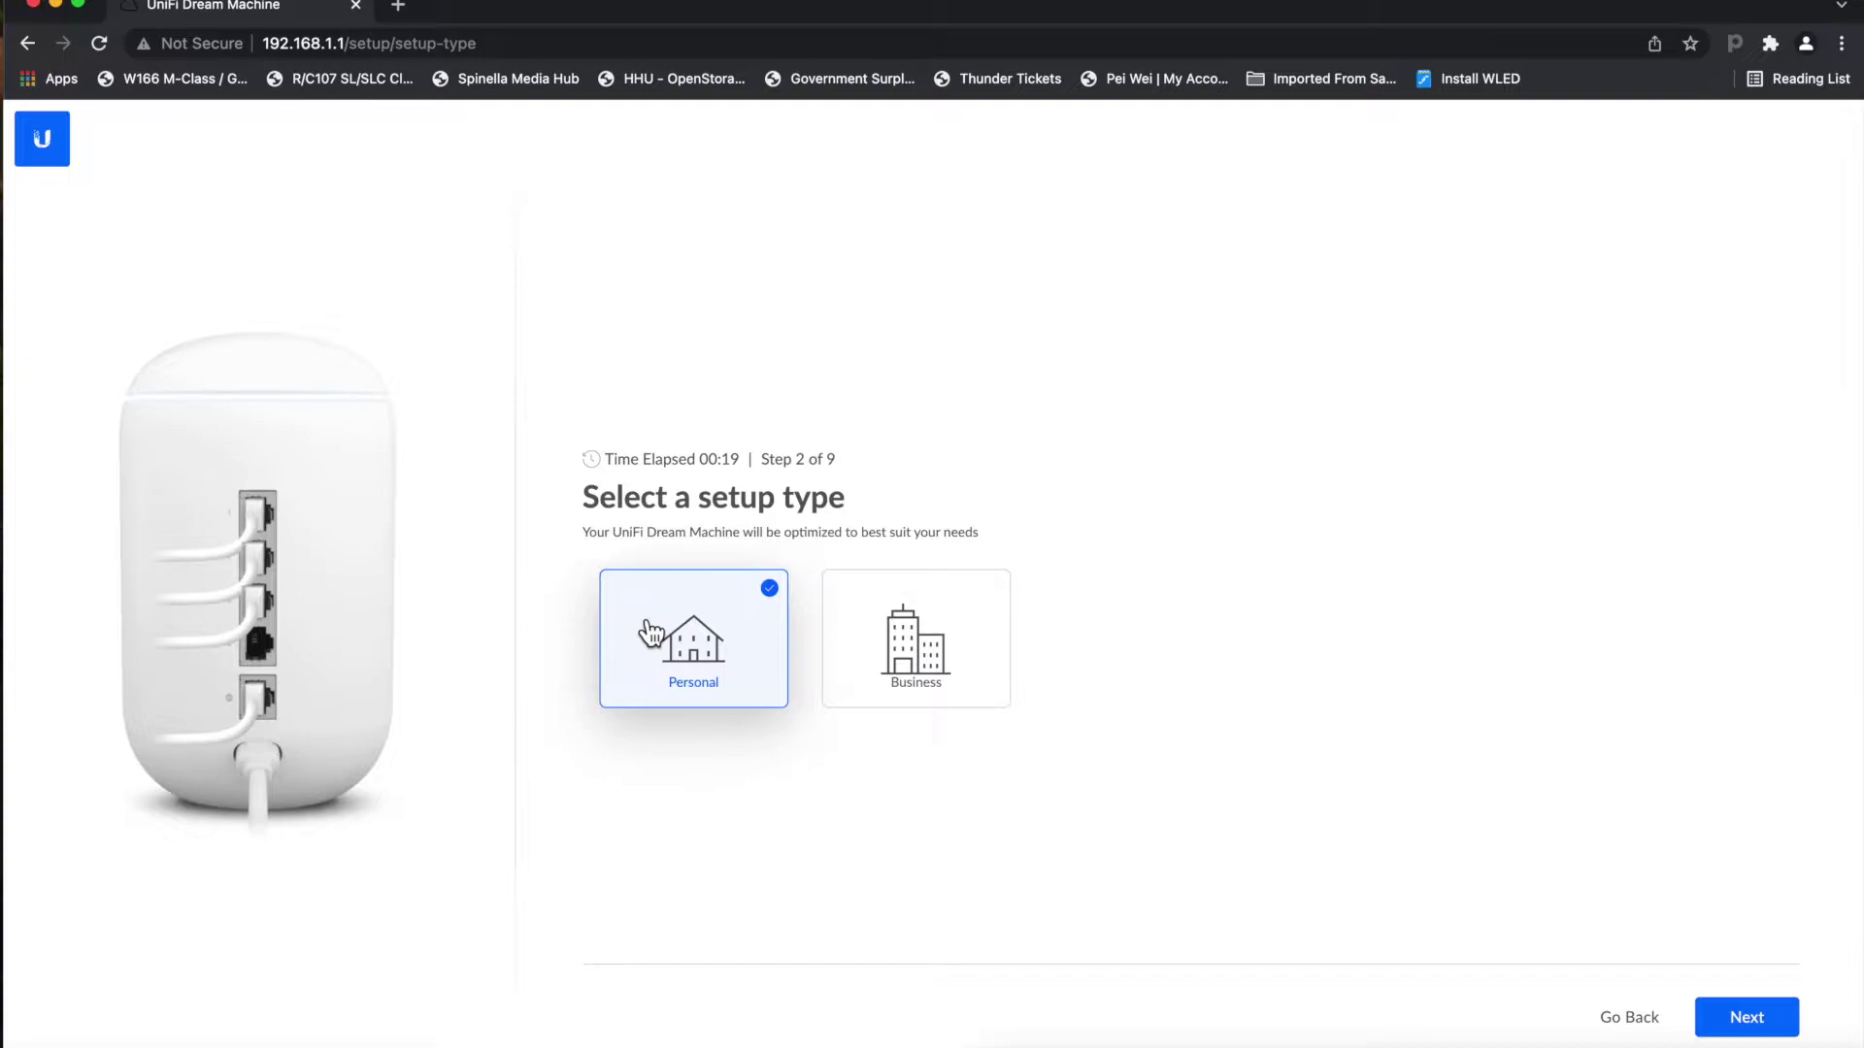
left_click(872, 614)
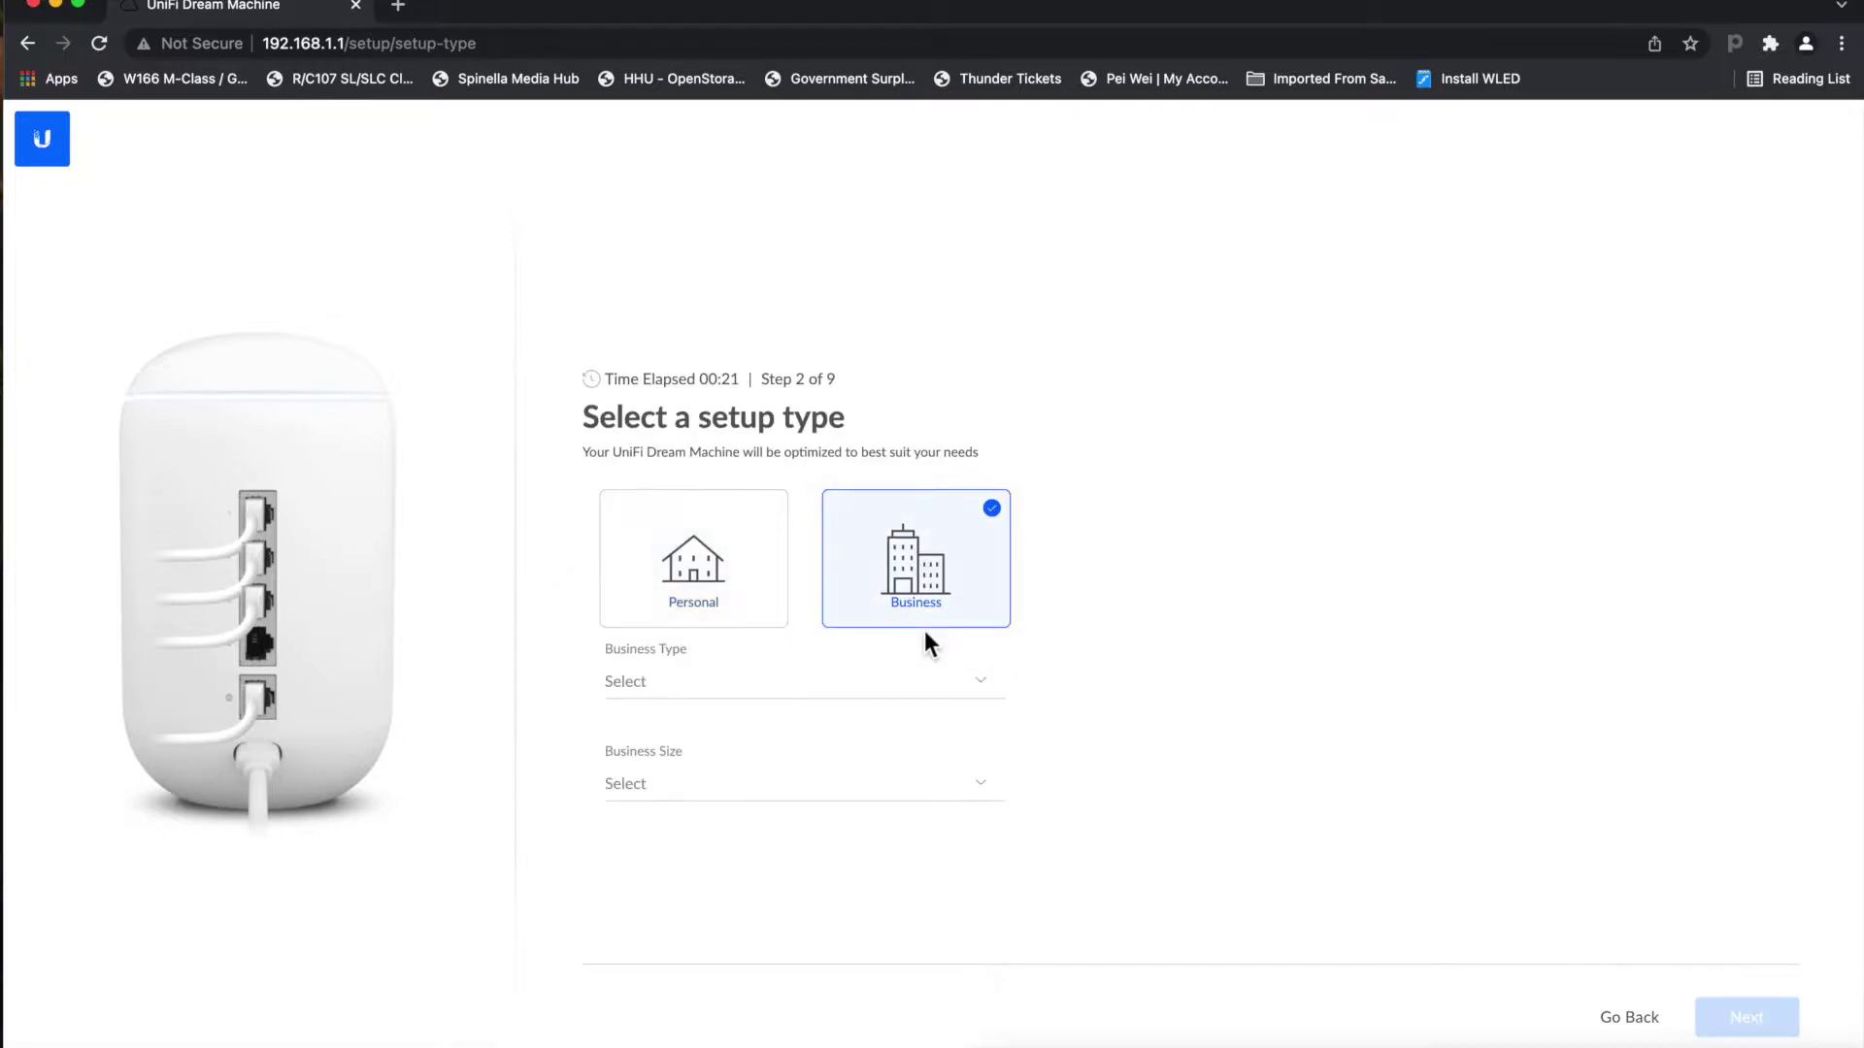
left_click(983, 689)
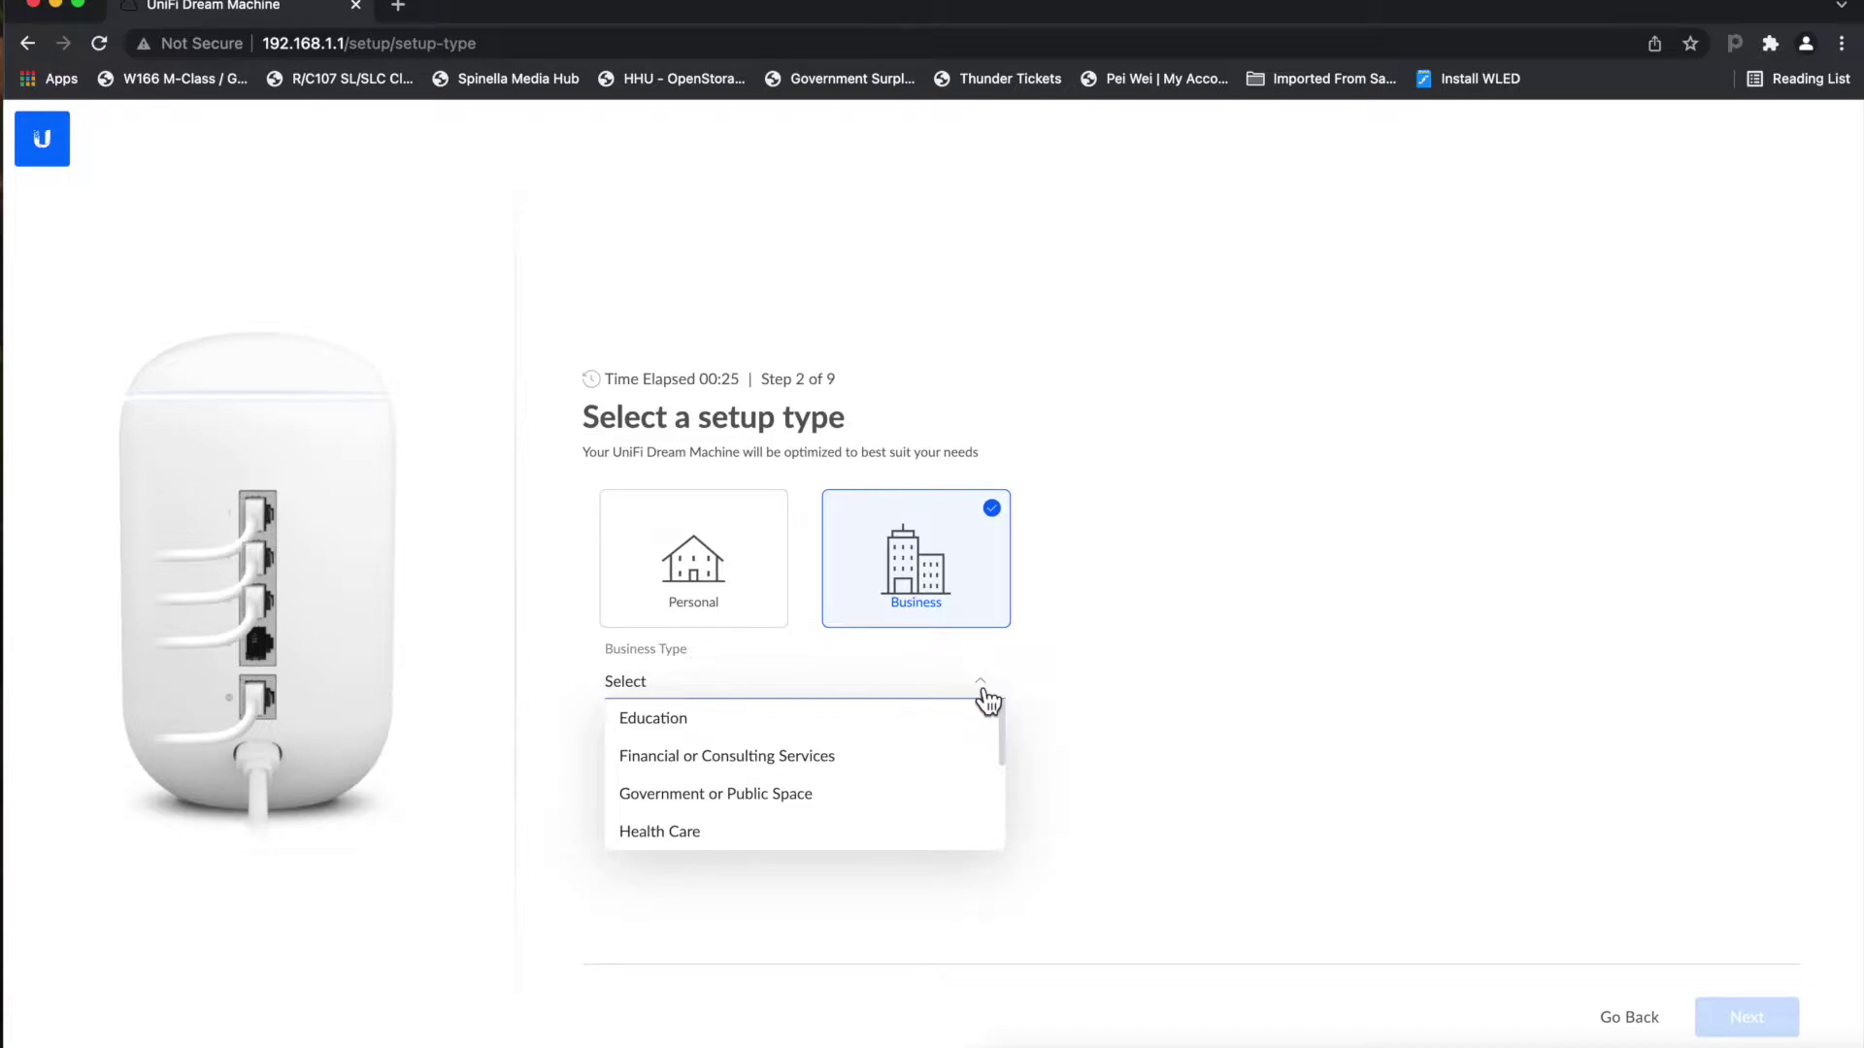
left_click(1005, 695)
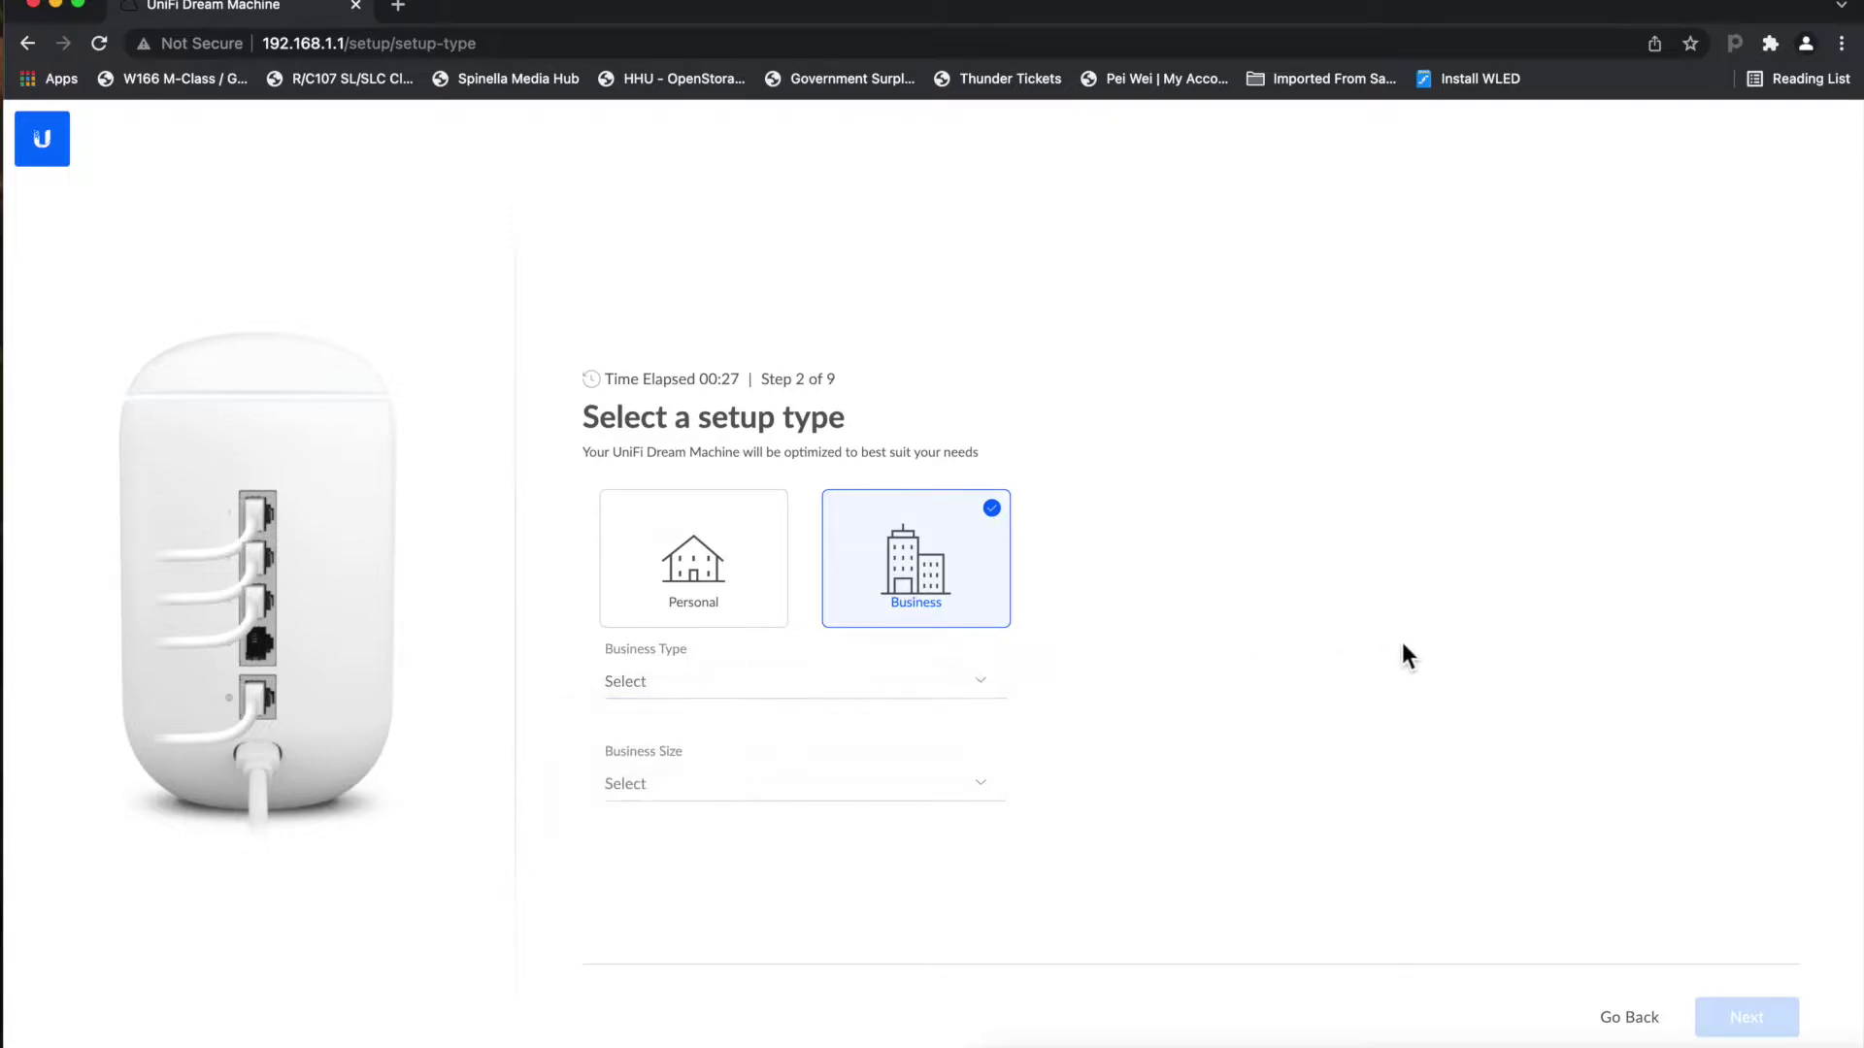
left_click(712, 575)
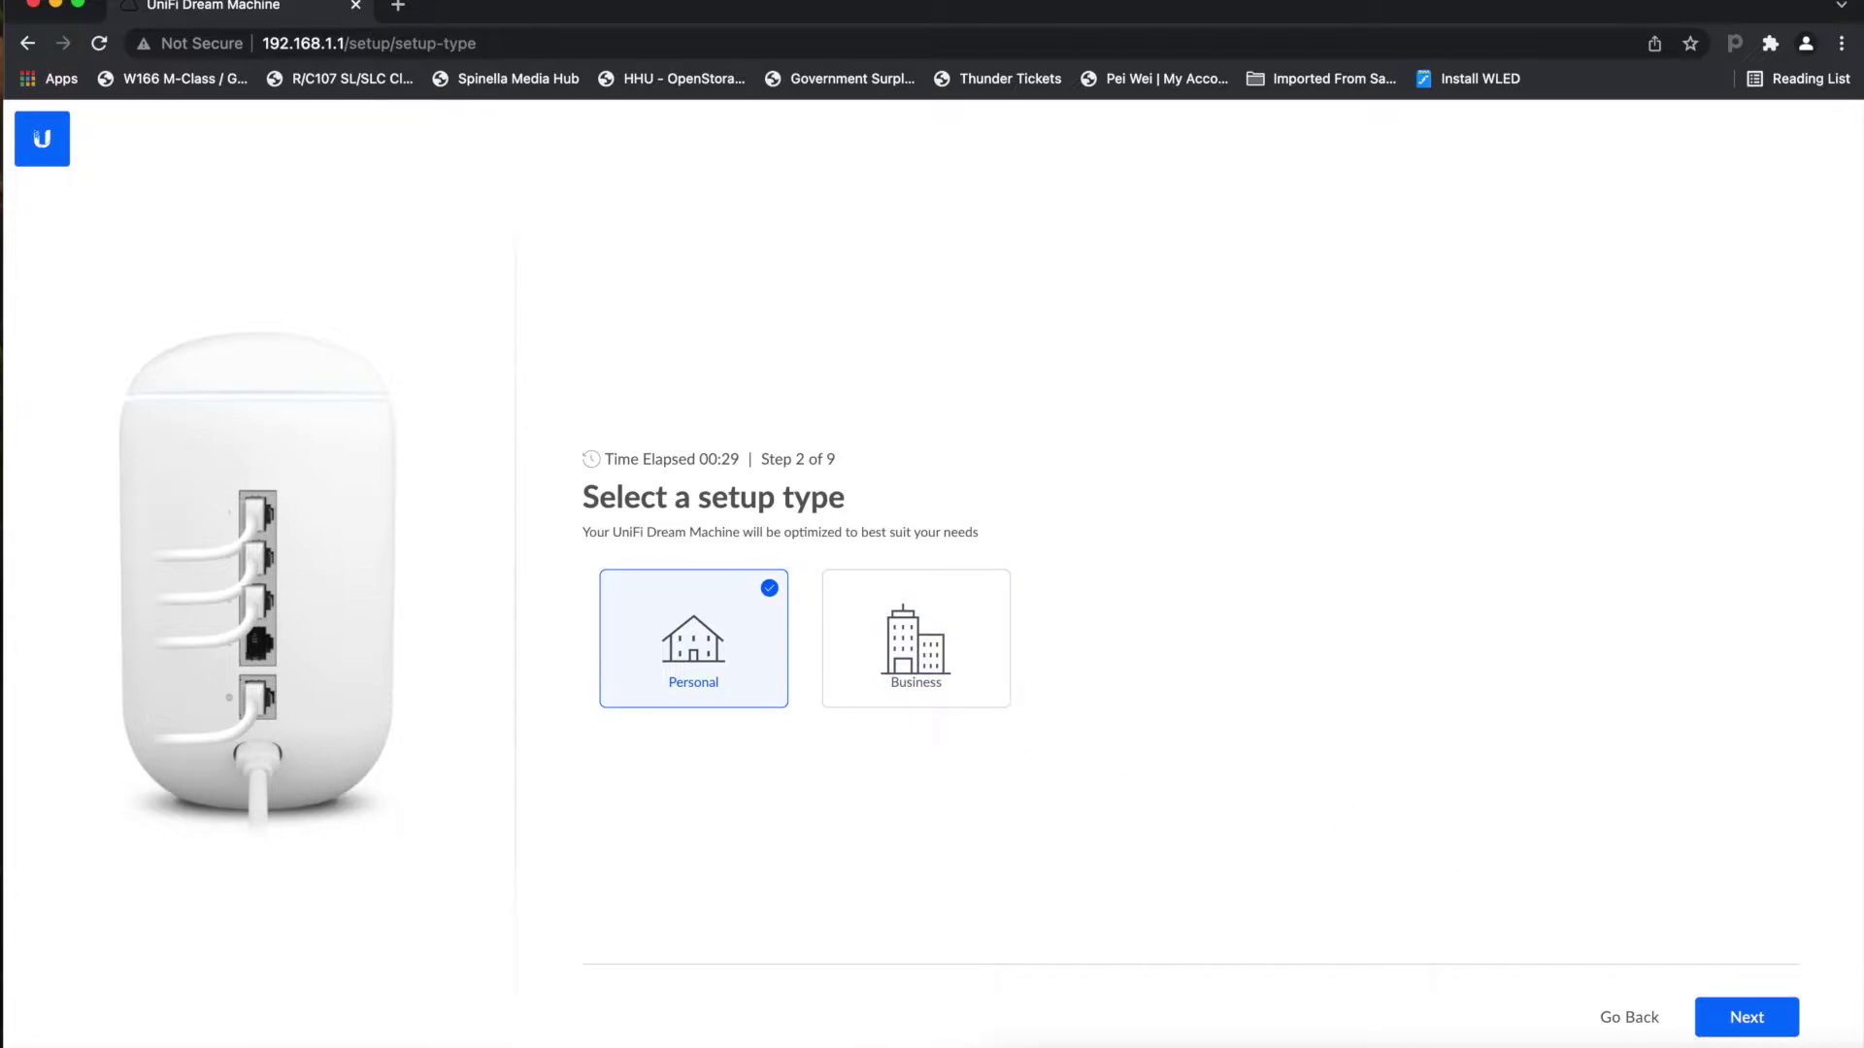
left_click(1747, 1019)
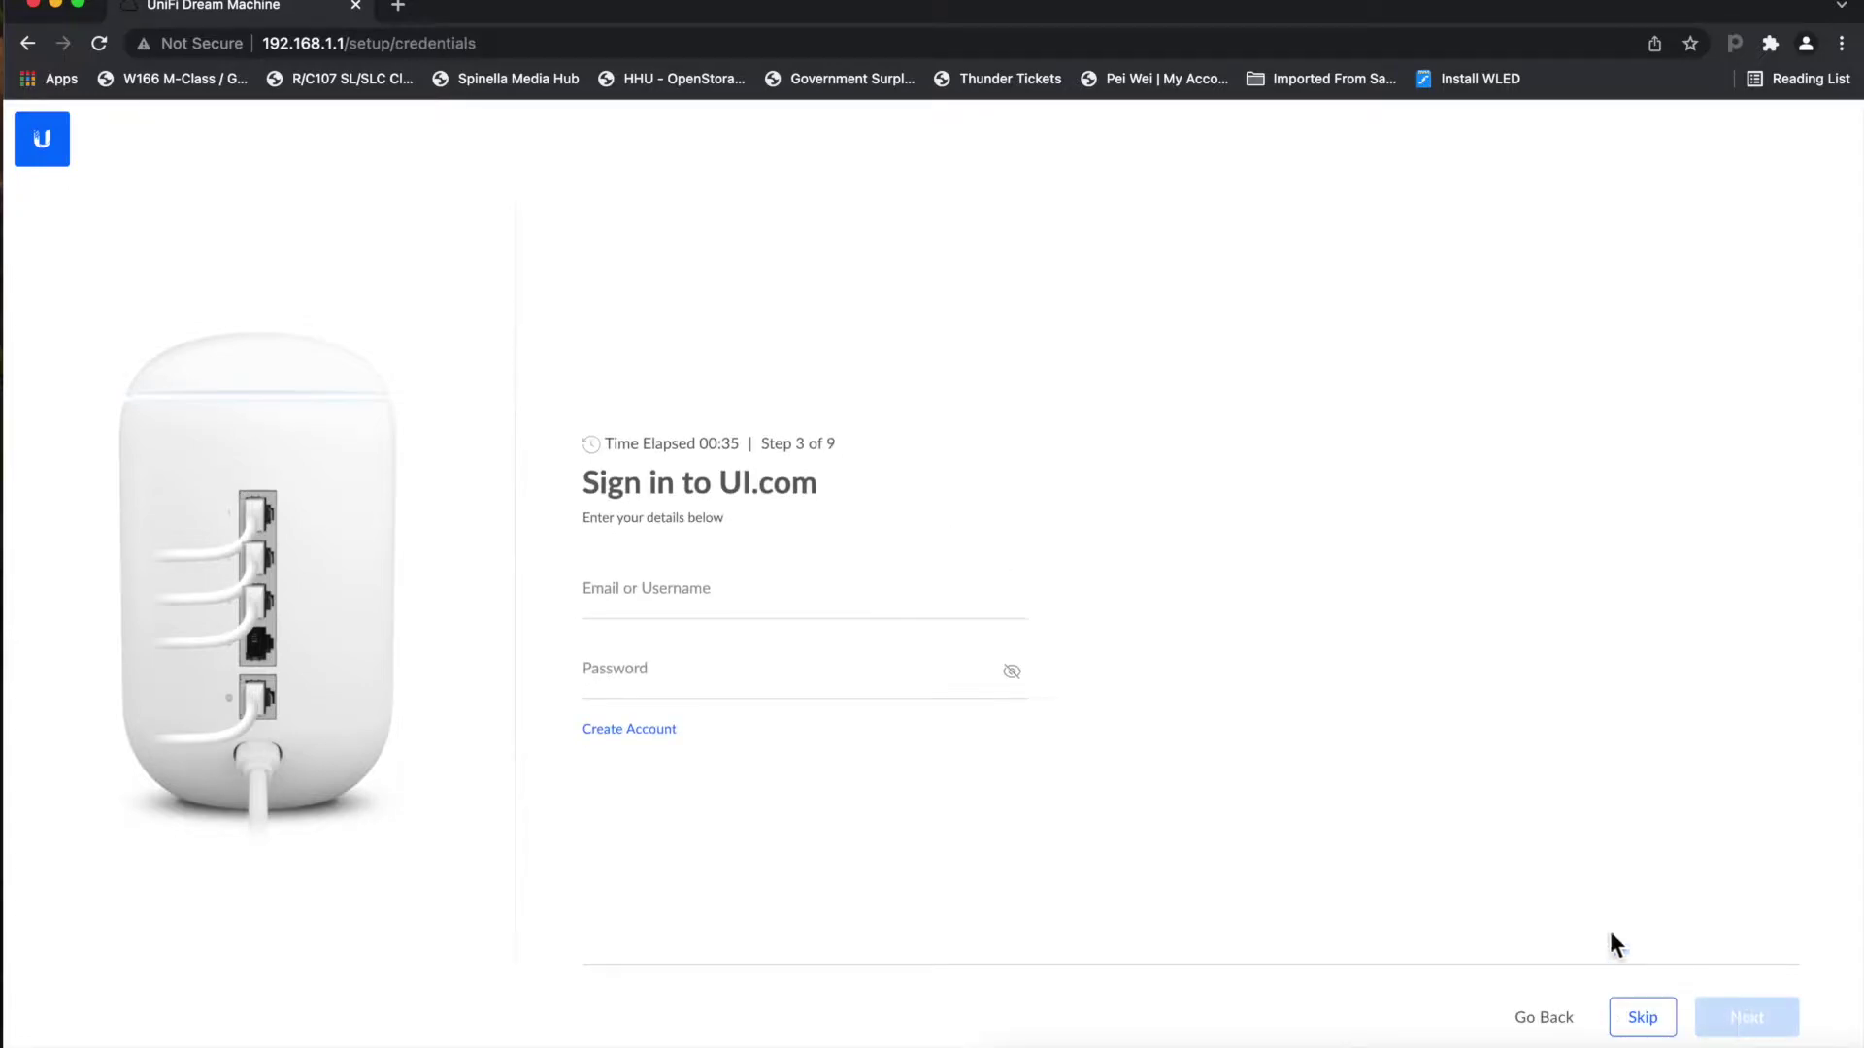
Step: Sign in to UI.com with the account username and password
left_click(841, 608)
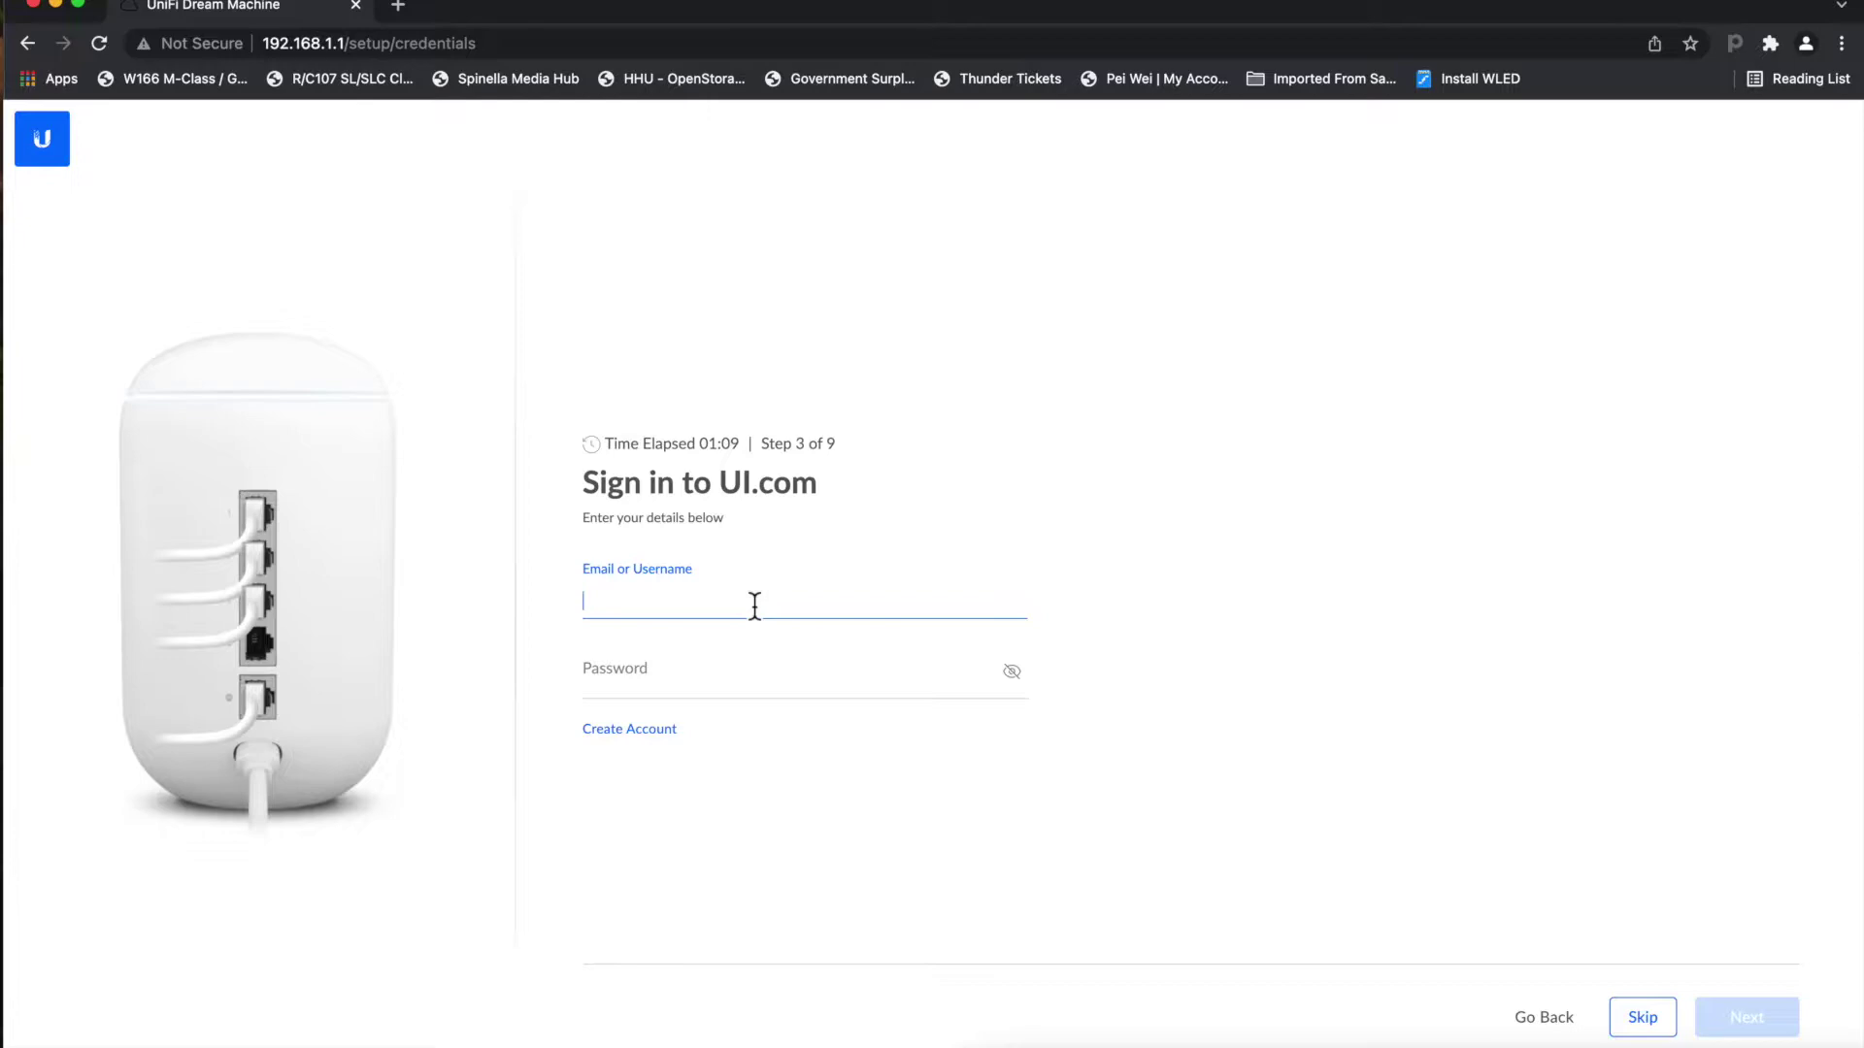
key("Tab")
type("********")
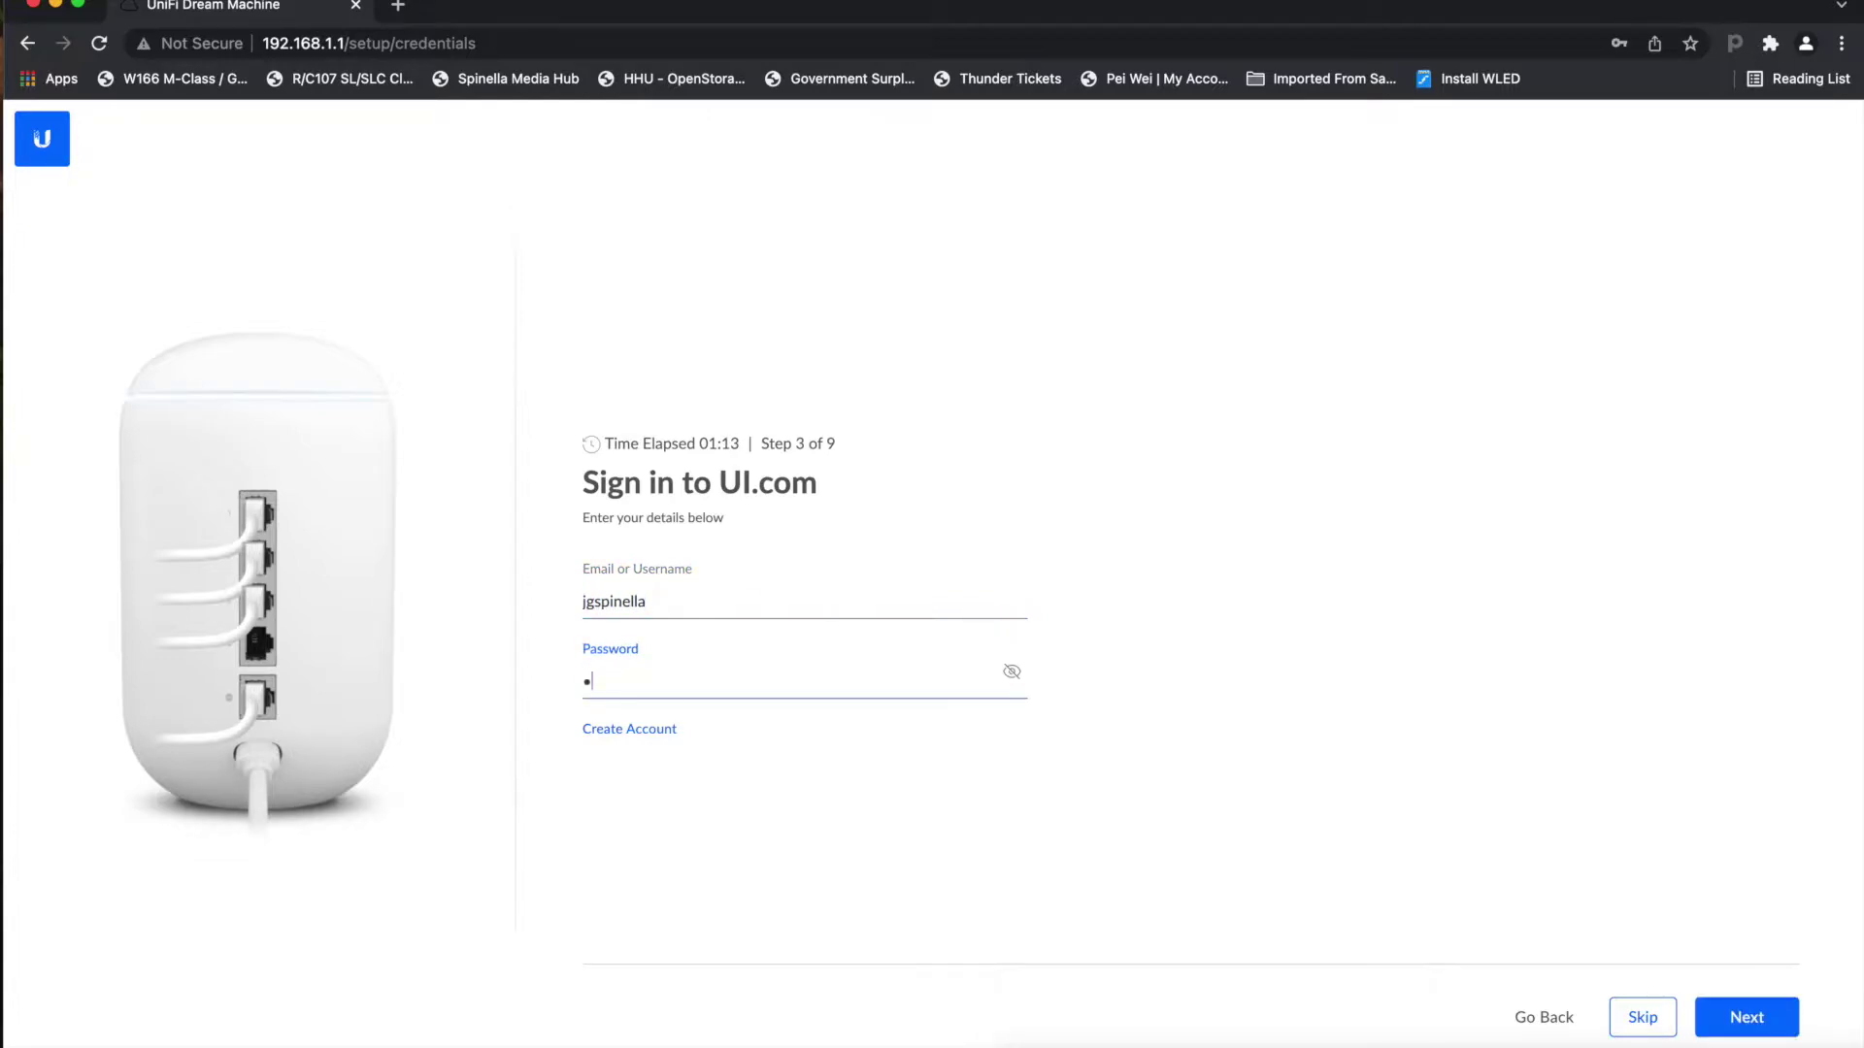
type("**********")
key("Return")
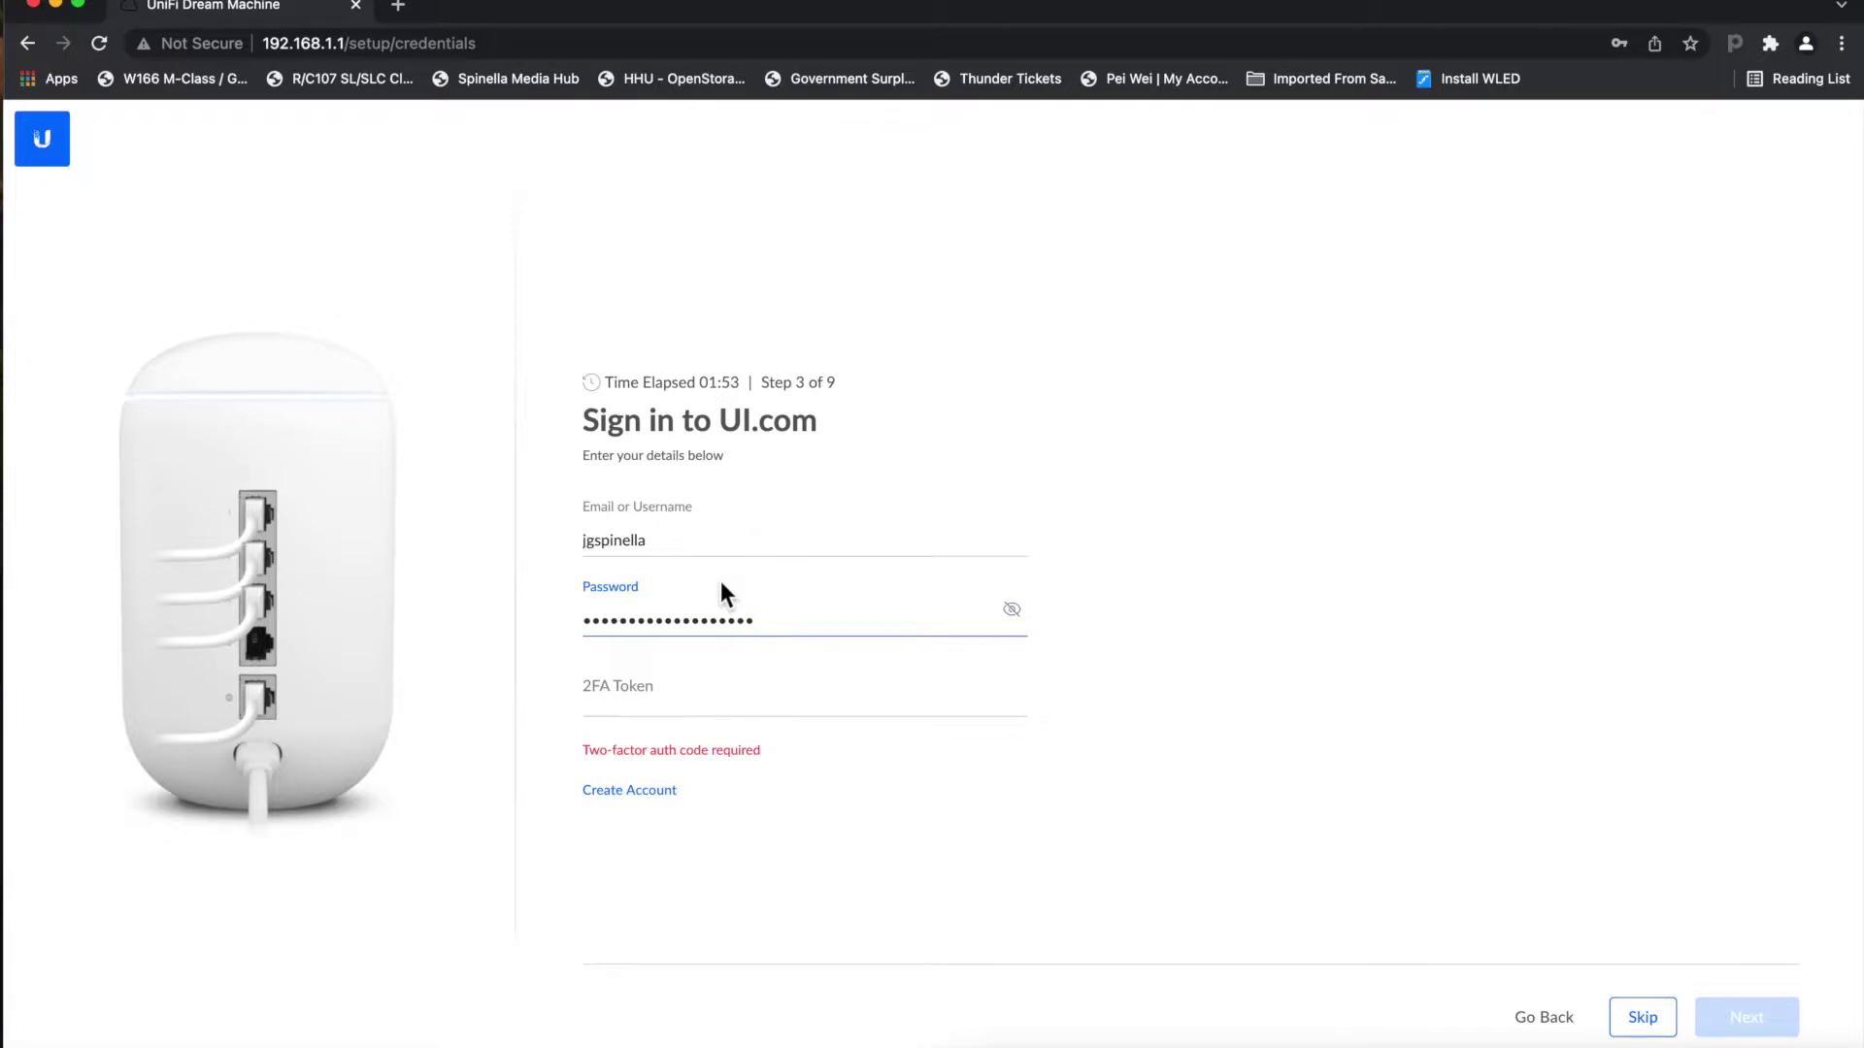
Step: Enter the two-factor verification code to complete the UI.com sign-in
left_click(711, 701)
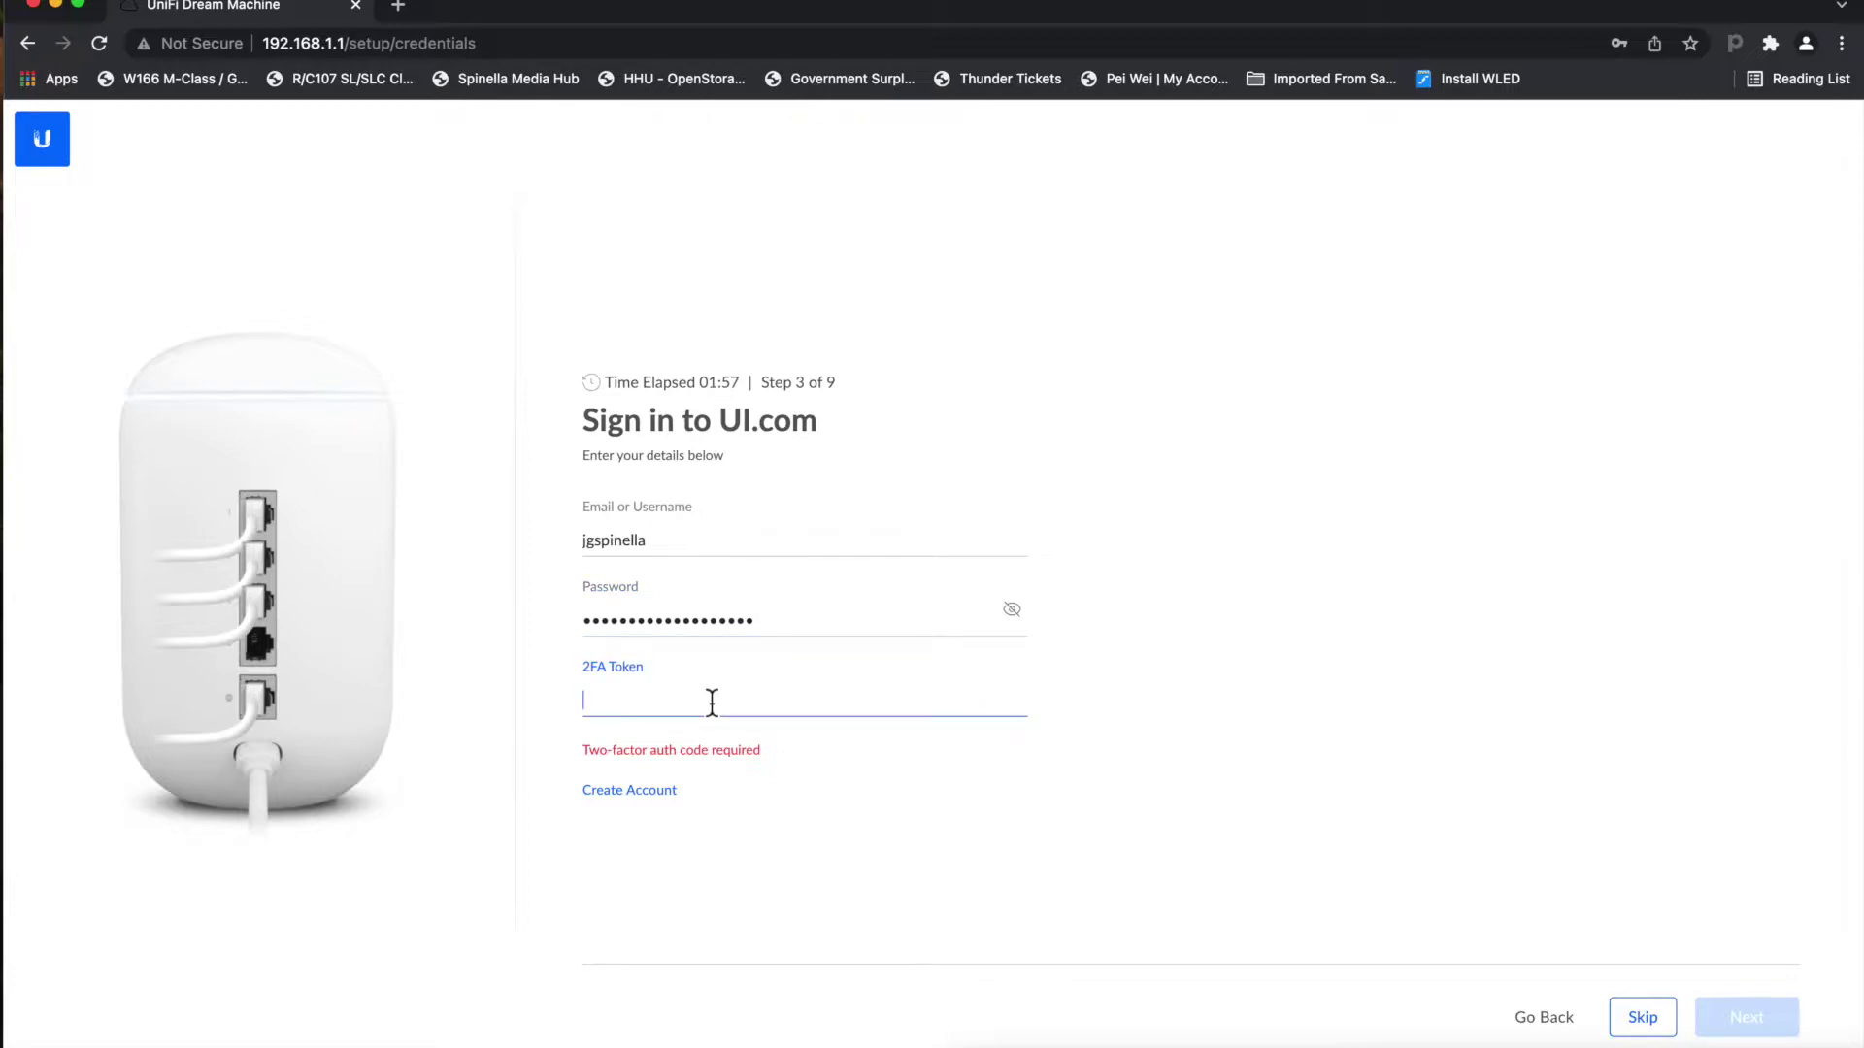
key("Return")
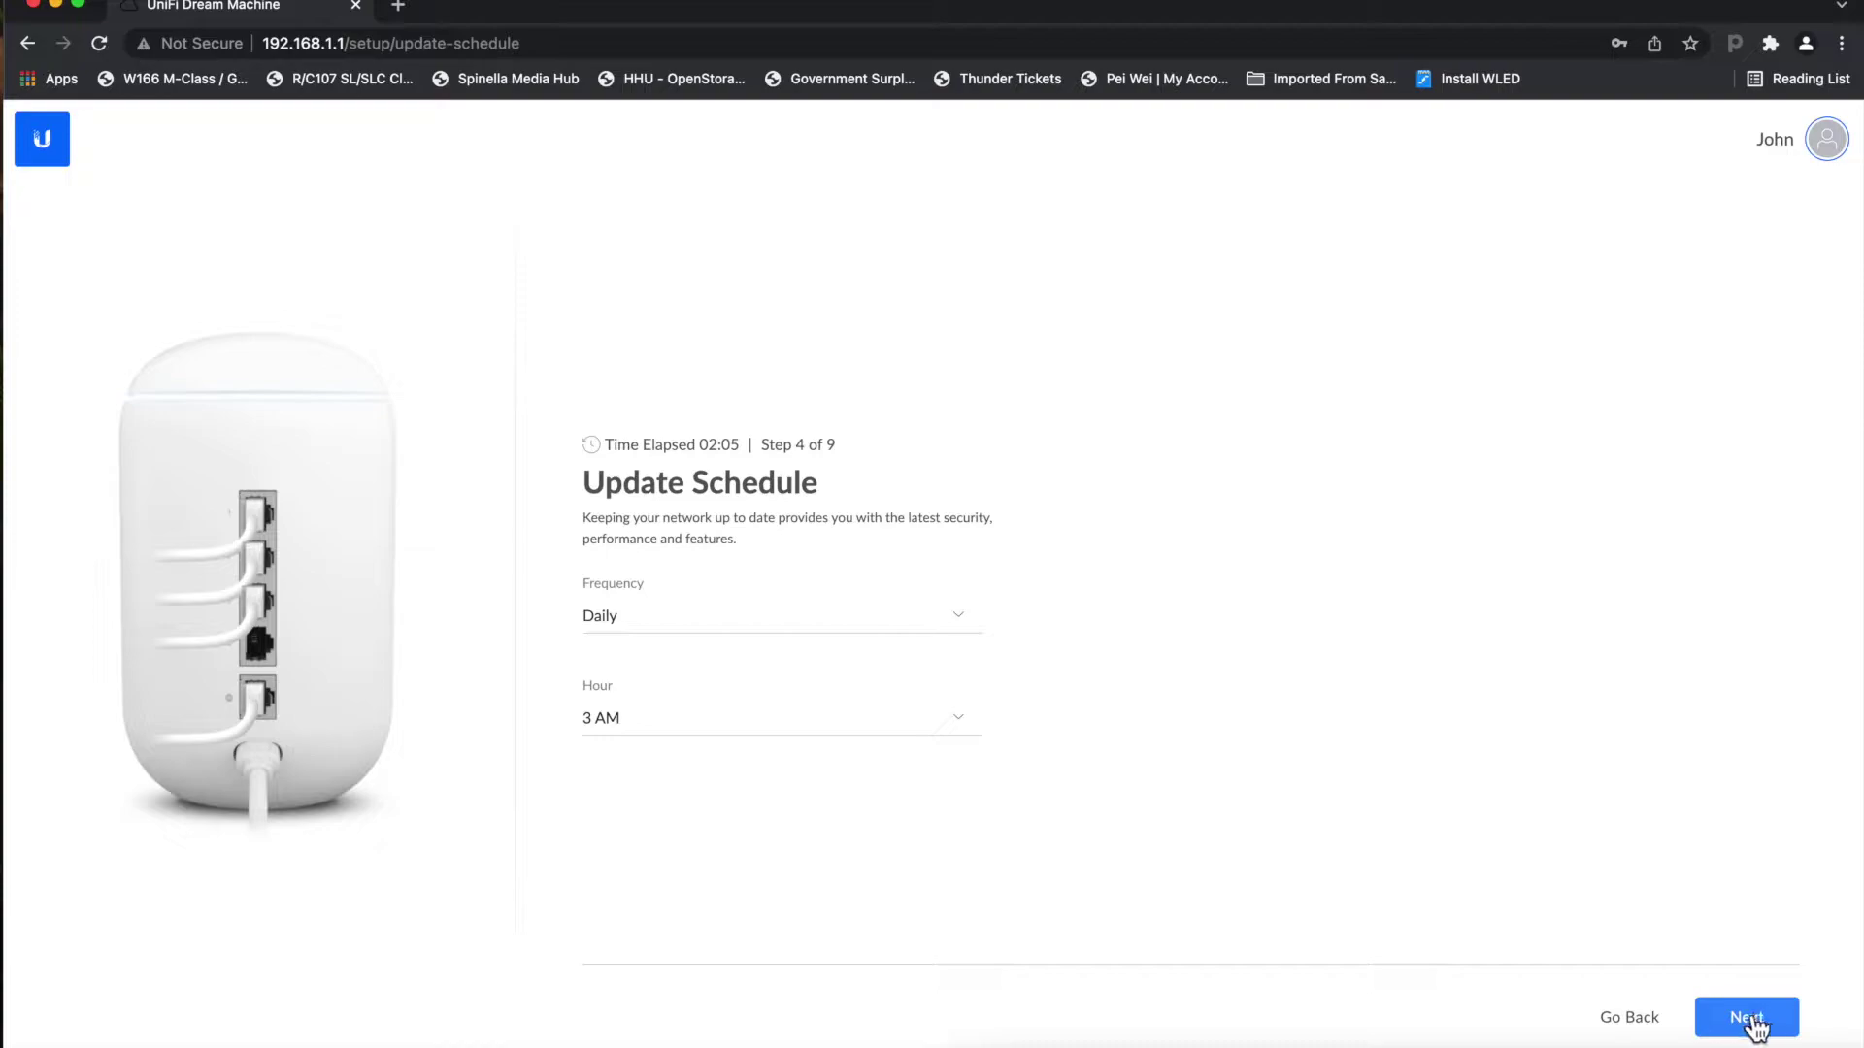
Step: Keep daily 3 AM updates, replace the default Wi-Fi name with a new SSID, and set its password
left_click(1747, 1016)
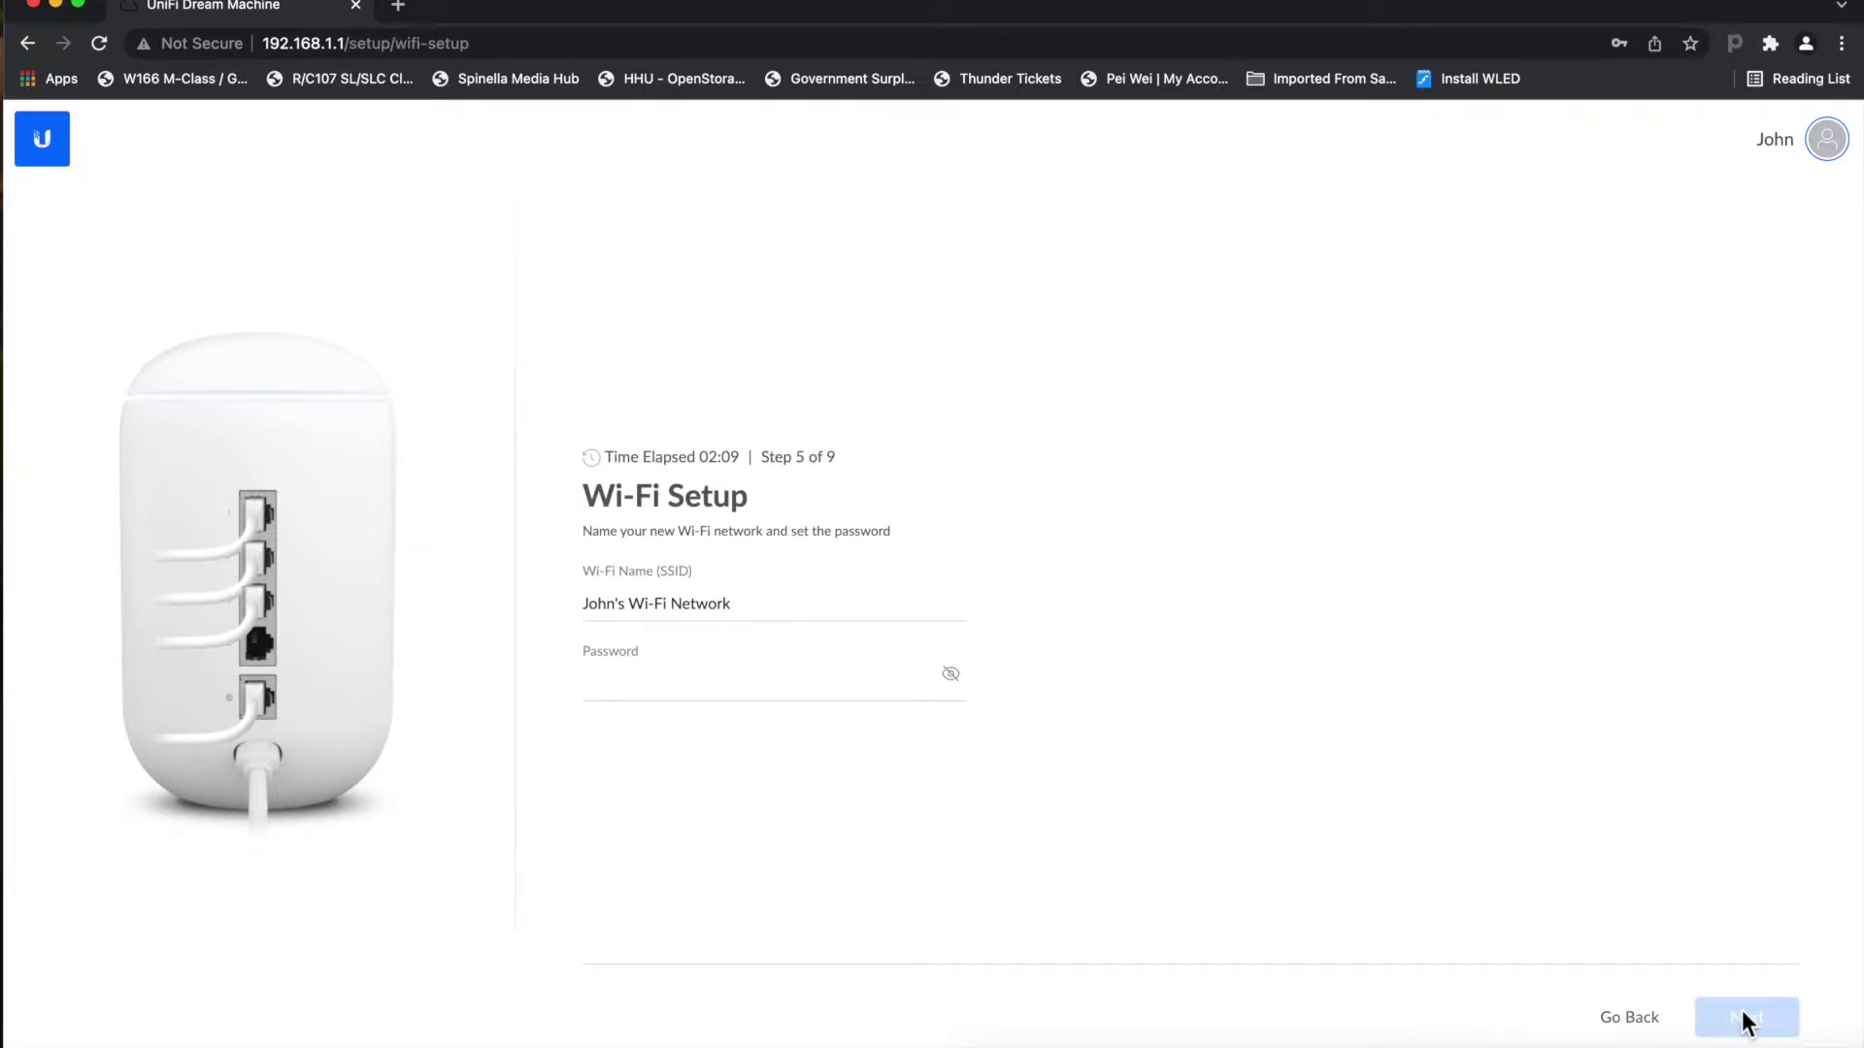
left_click(808, 615)
left_click_drag(806, 611, 468, 621)
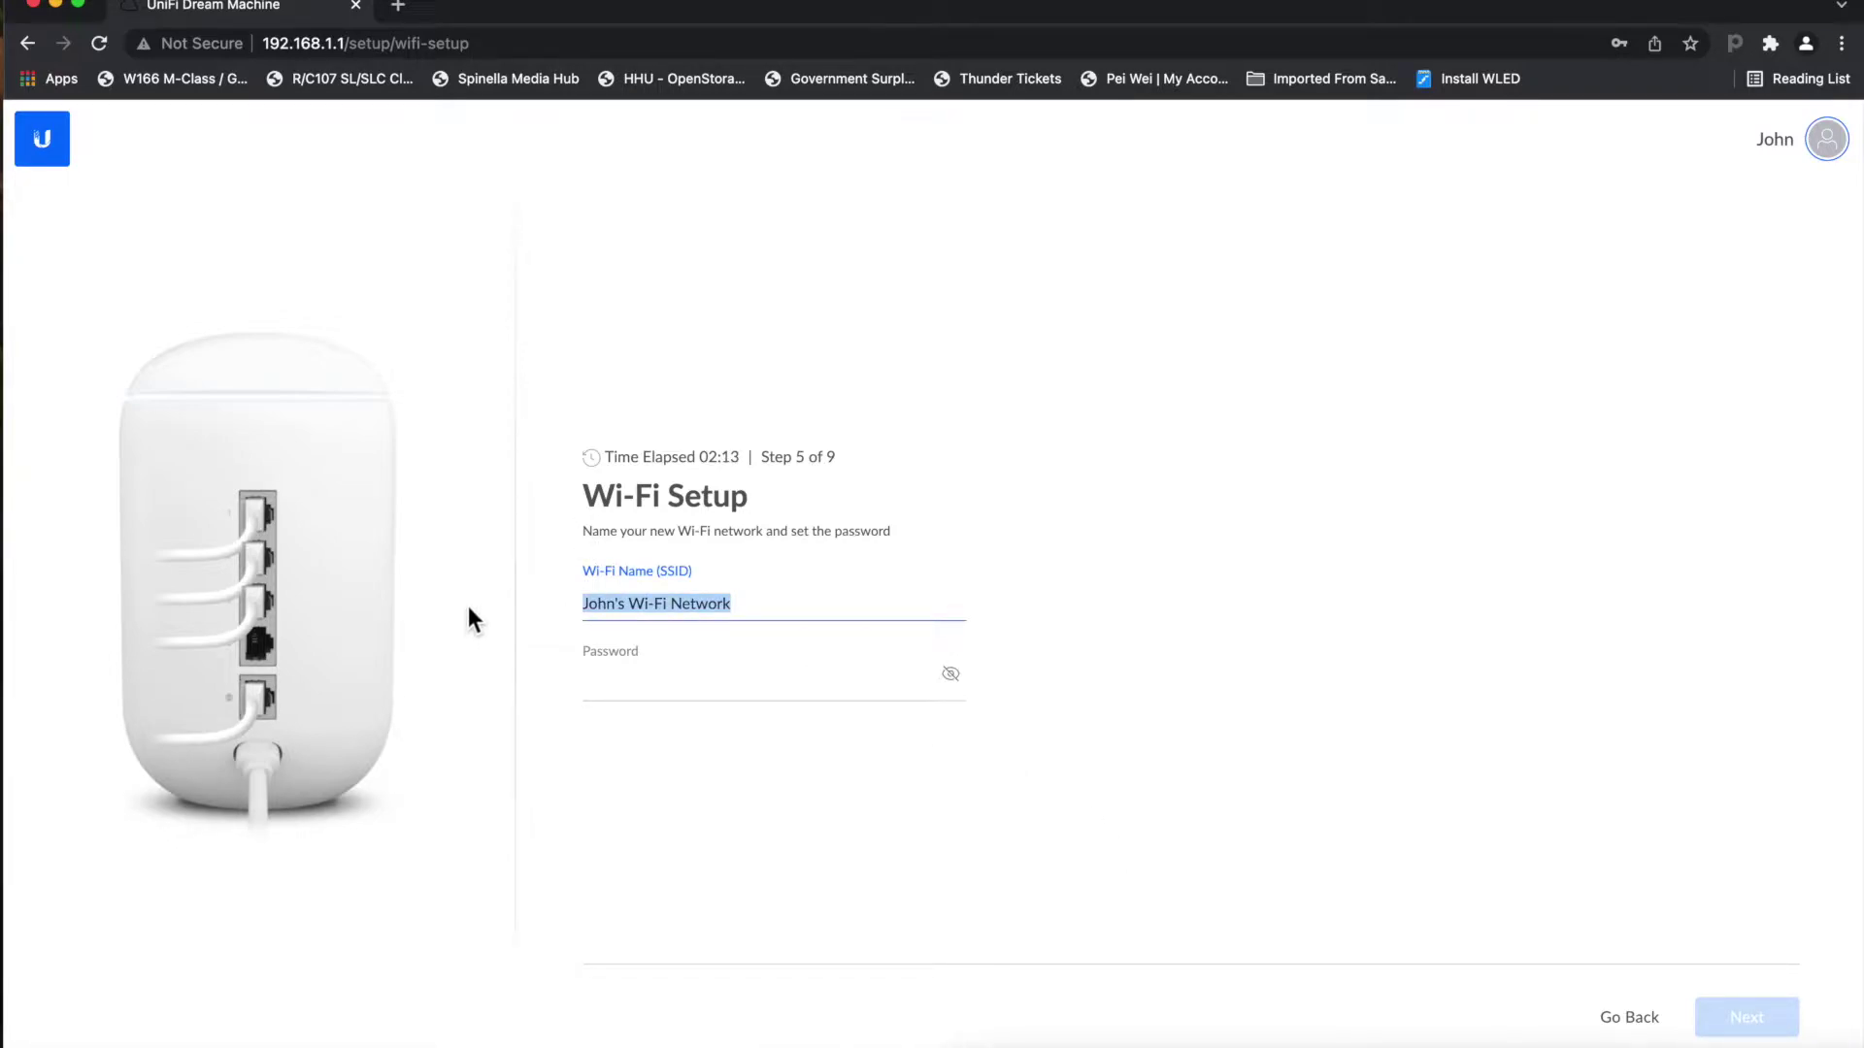
type("john")
left_click(584, 682)
type("•••••••••••••")
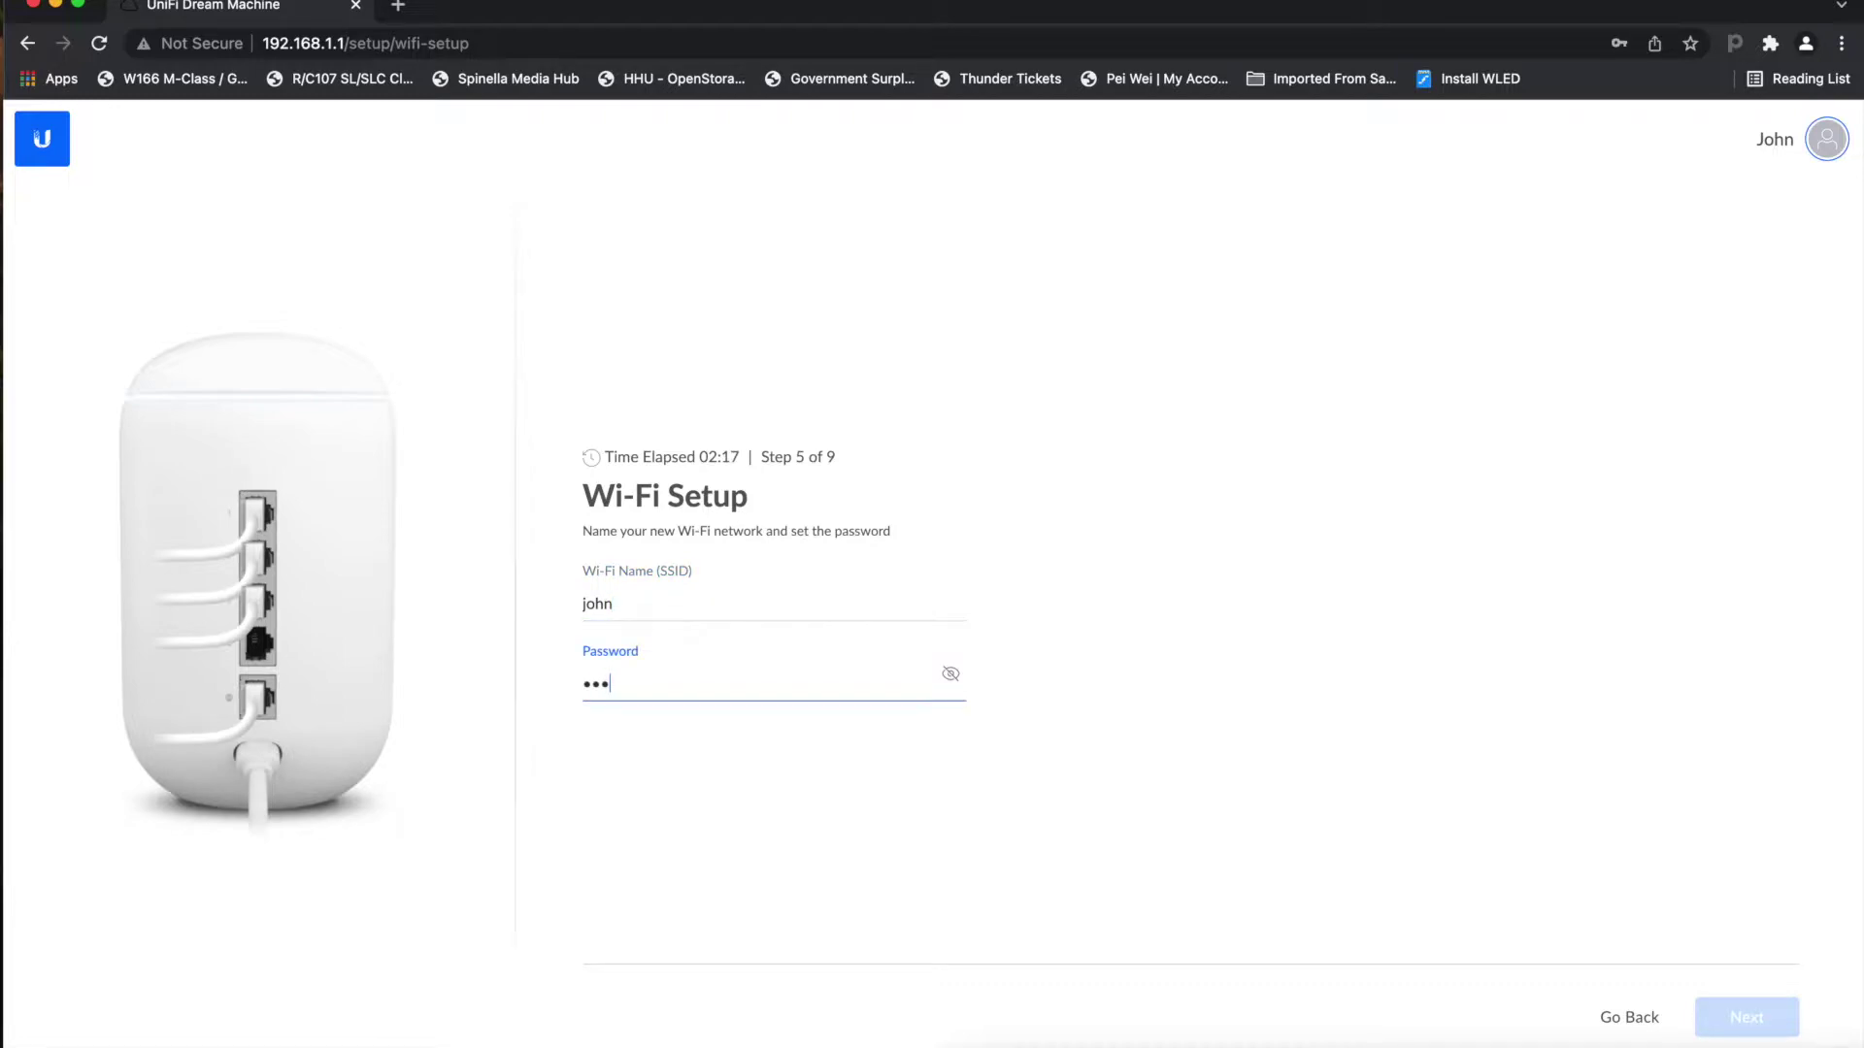
type("••••")
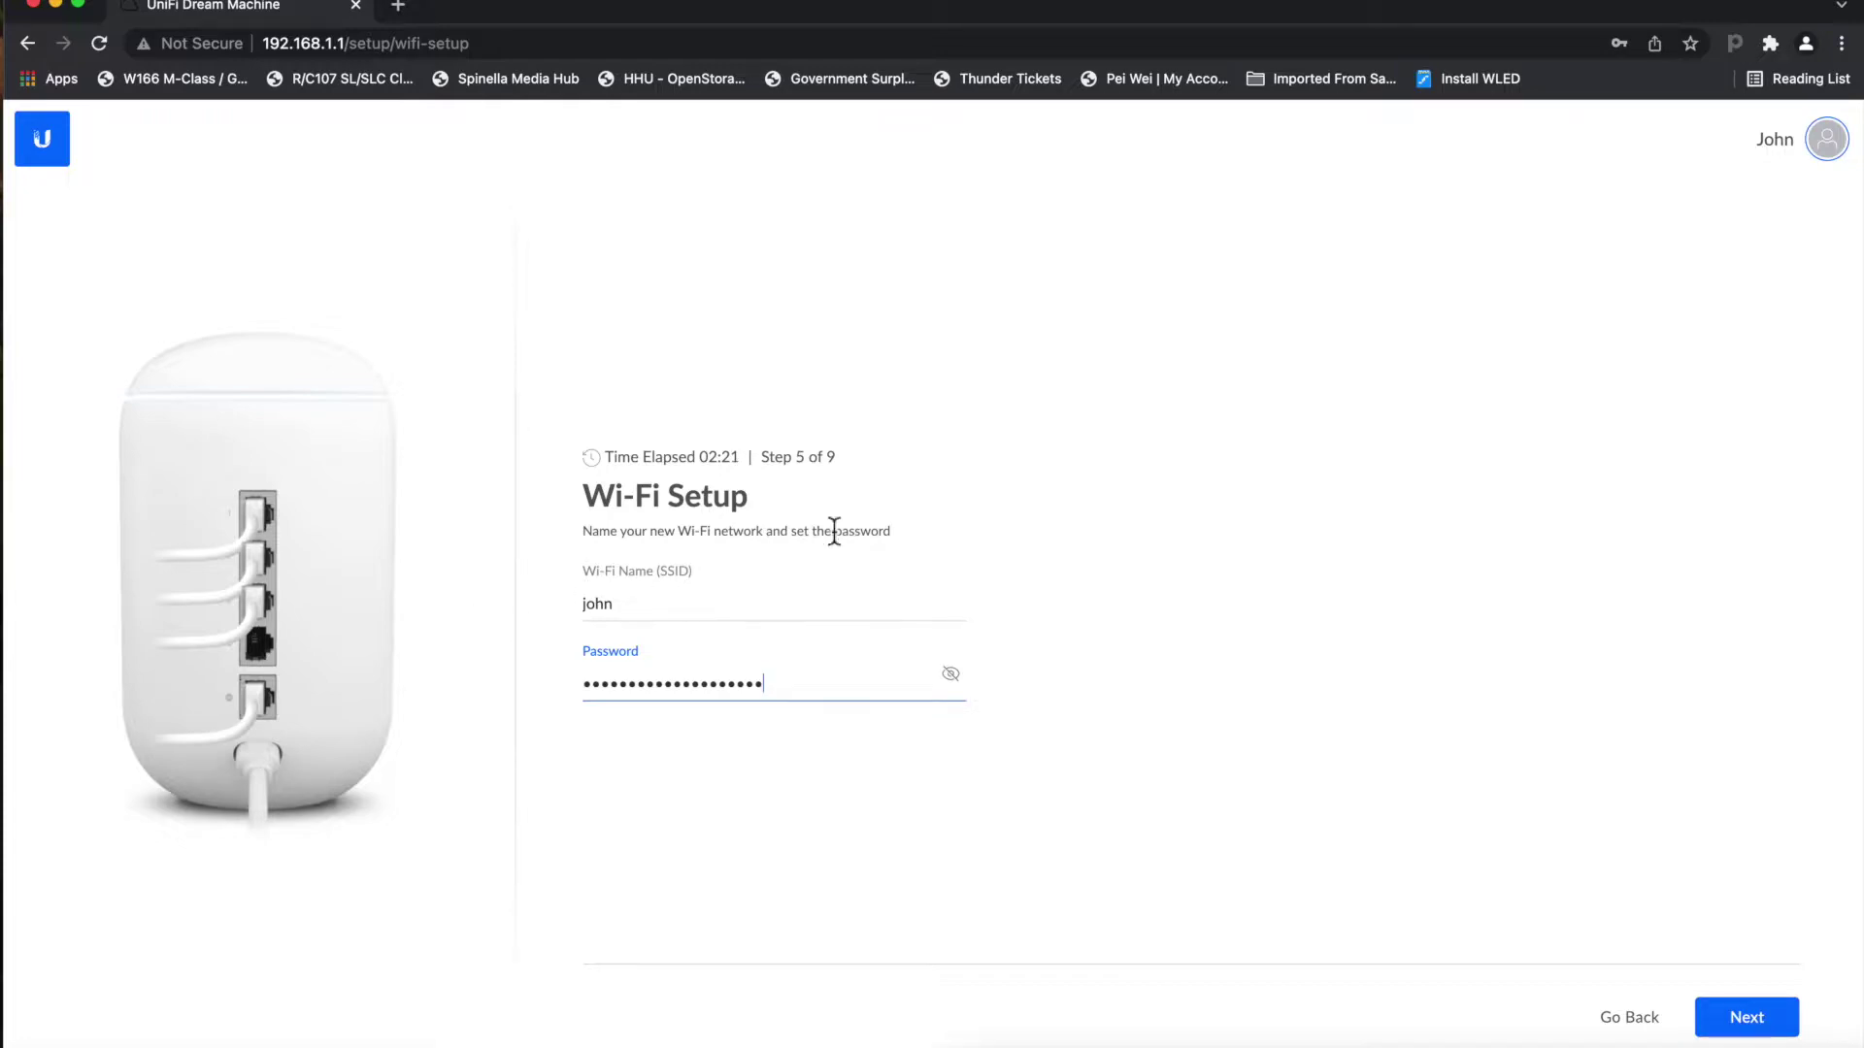
left_click(1714, 1025)
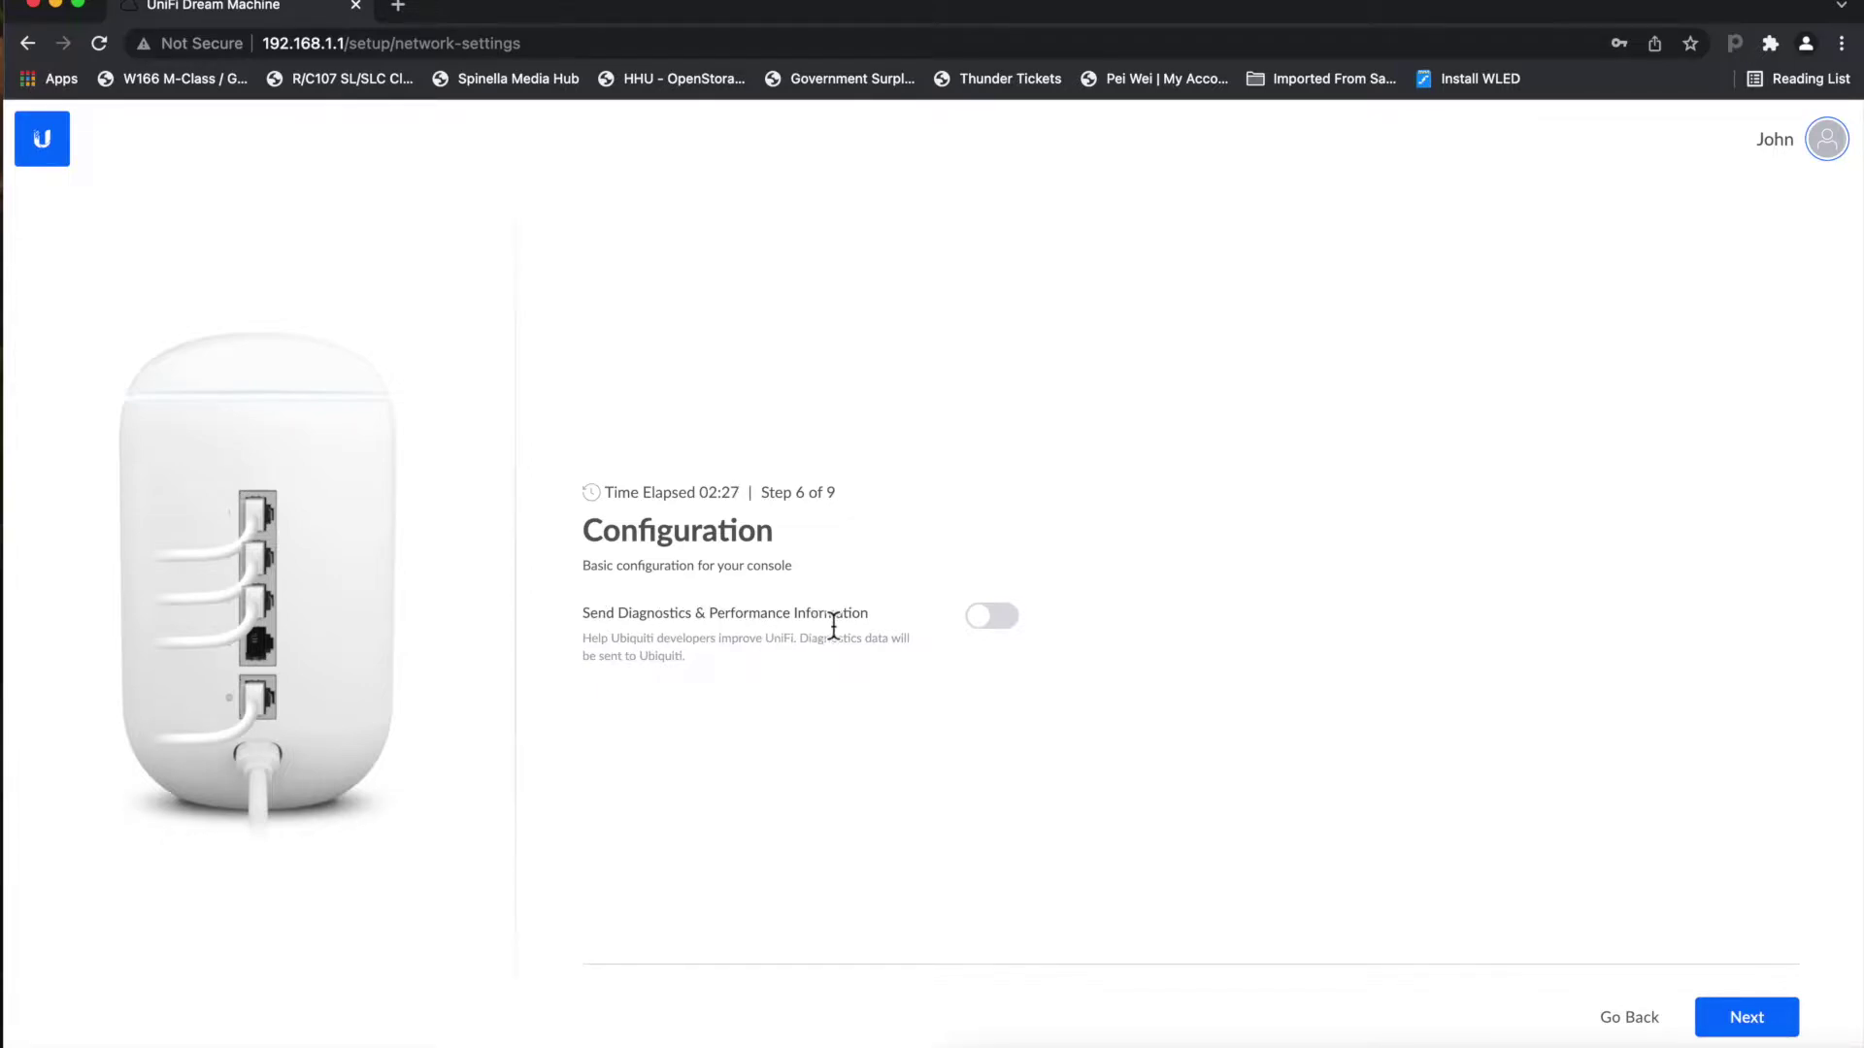
Step: Run the speed test, then enter 1000 Mbps download and 100 Mbps upload as ISP speeds
left_click(1768, 1019)
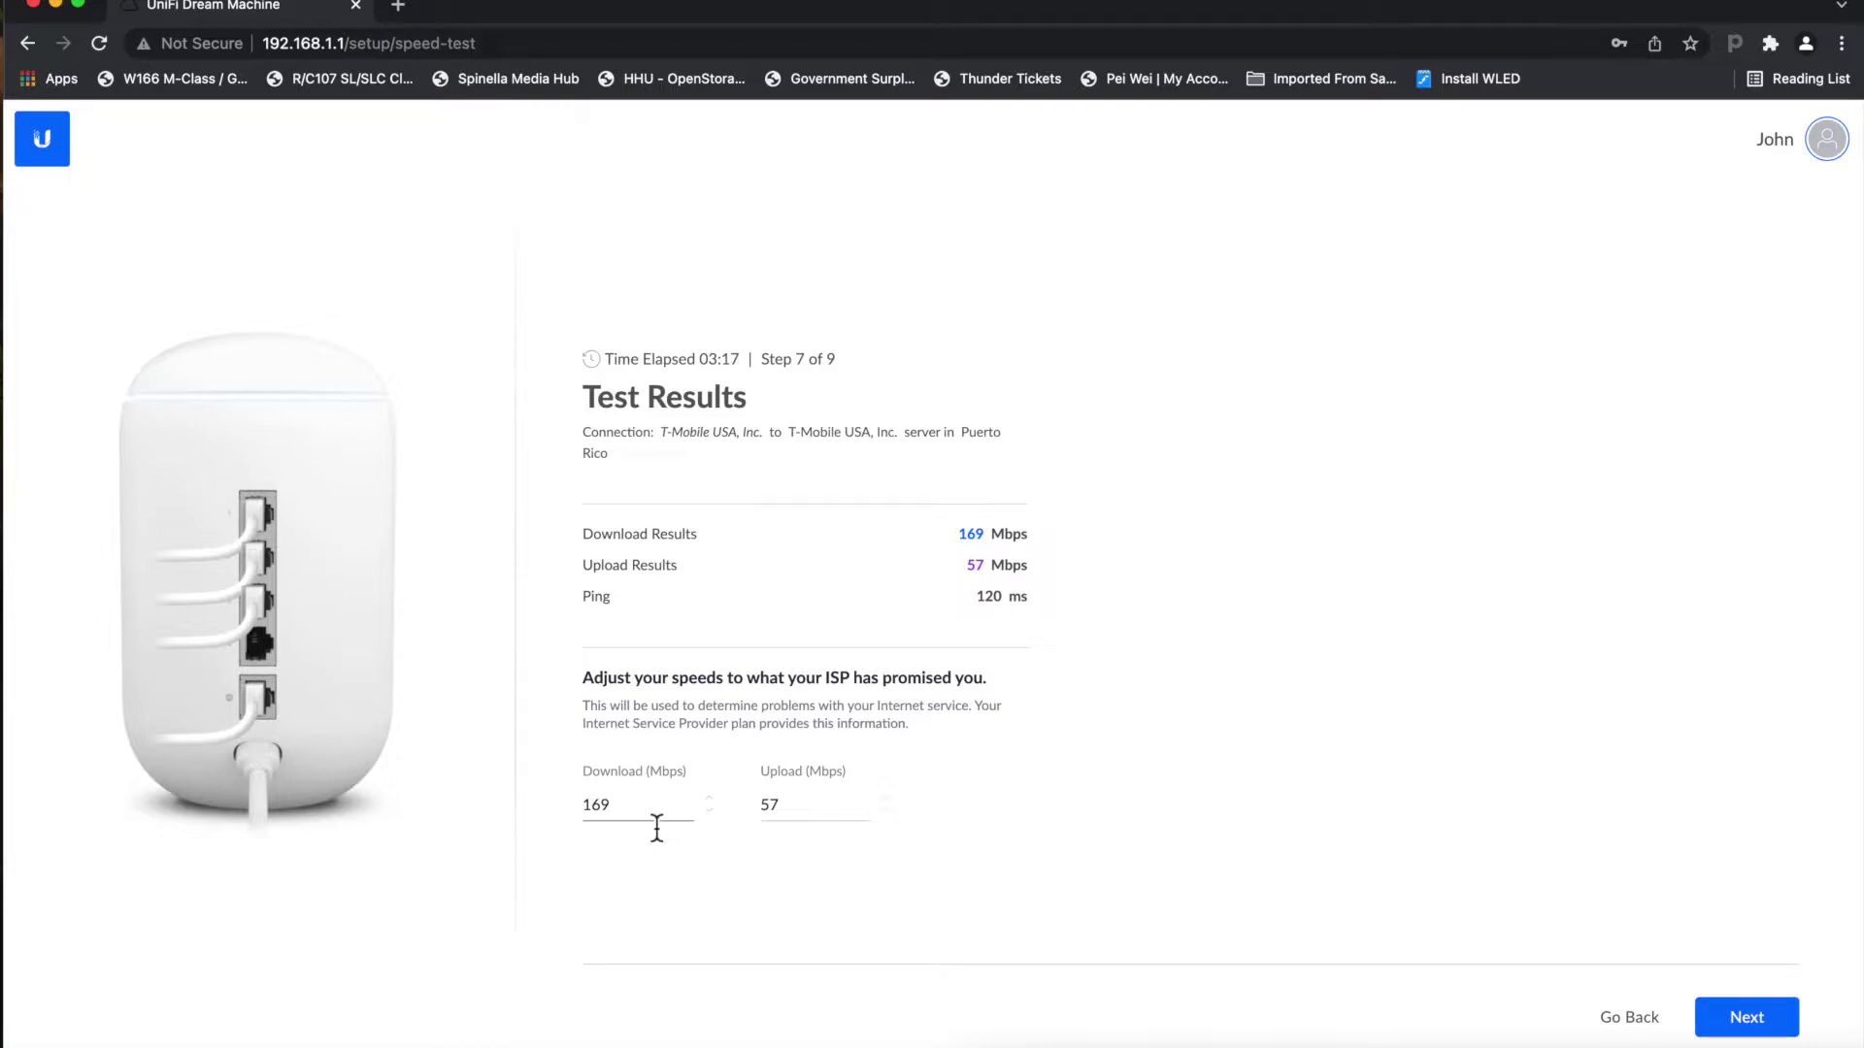
left_click_drag(646, 810, 550, 822)
type("1000")
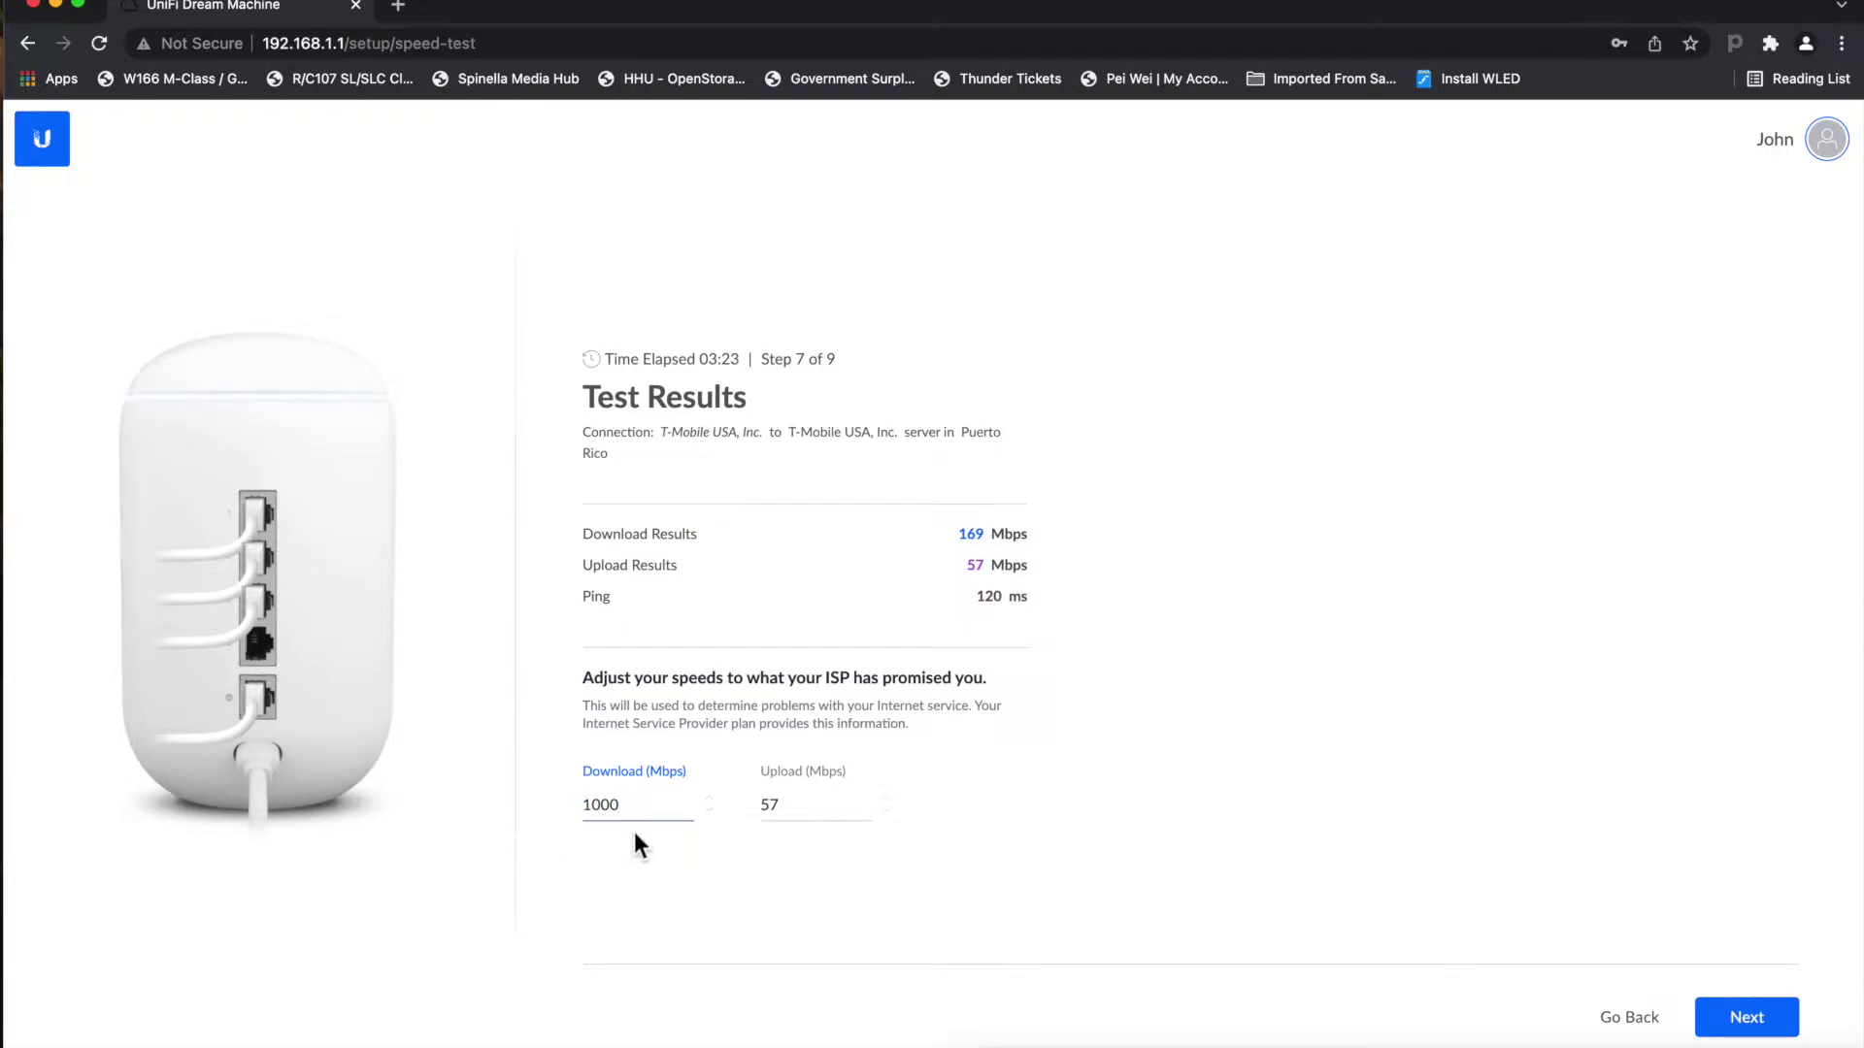
left_click(816, 805)
left_click_drag(790, 809, 717, 813)
type("100")
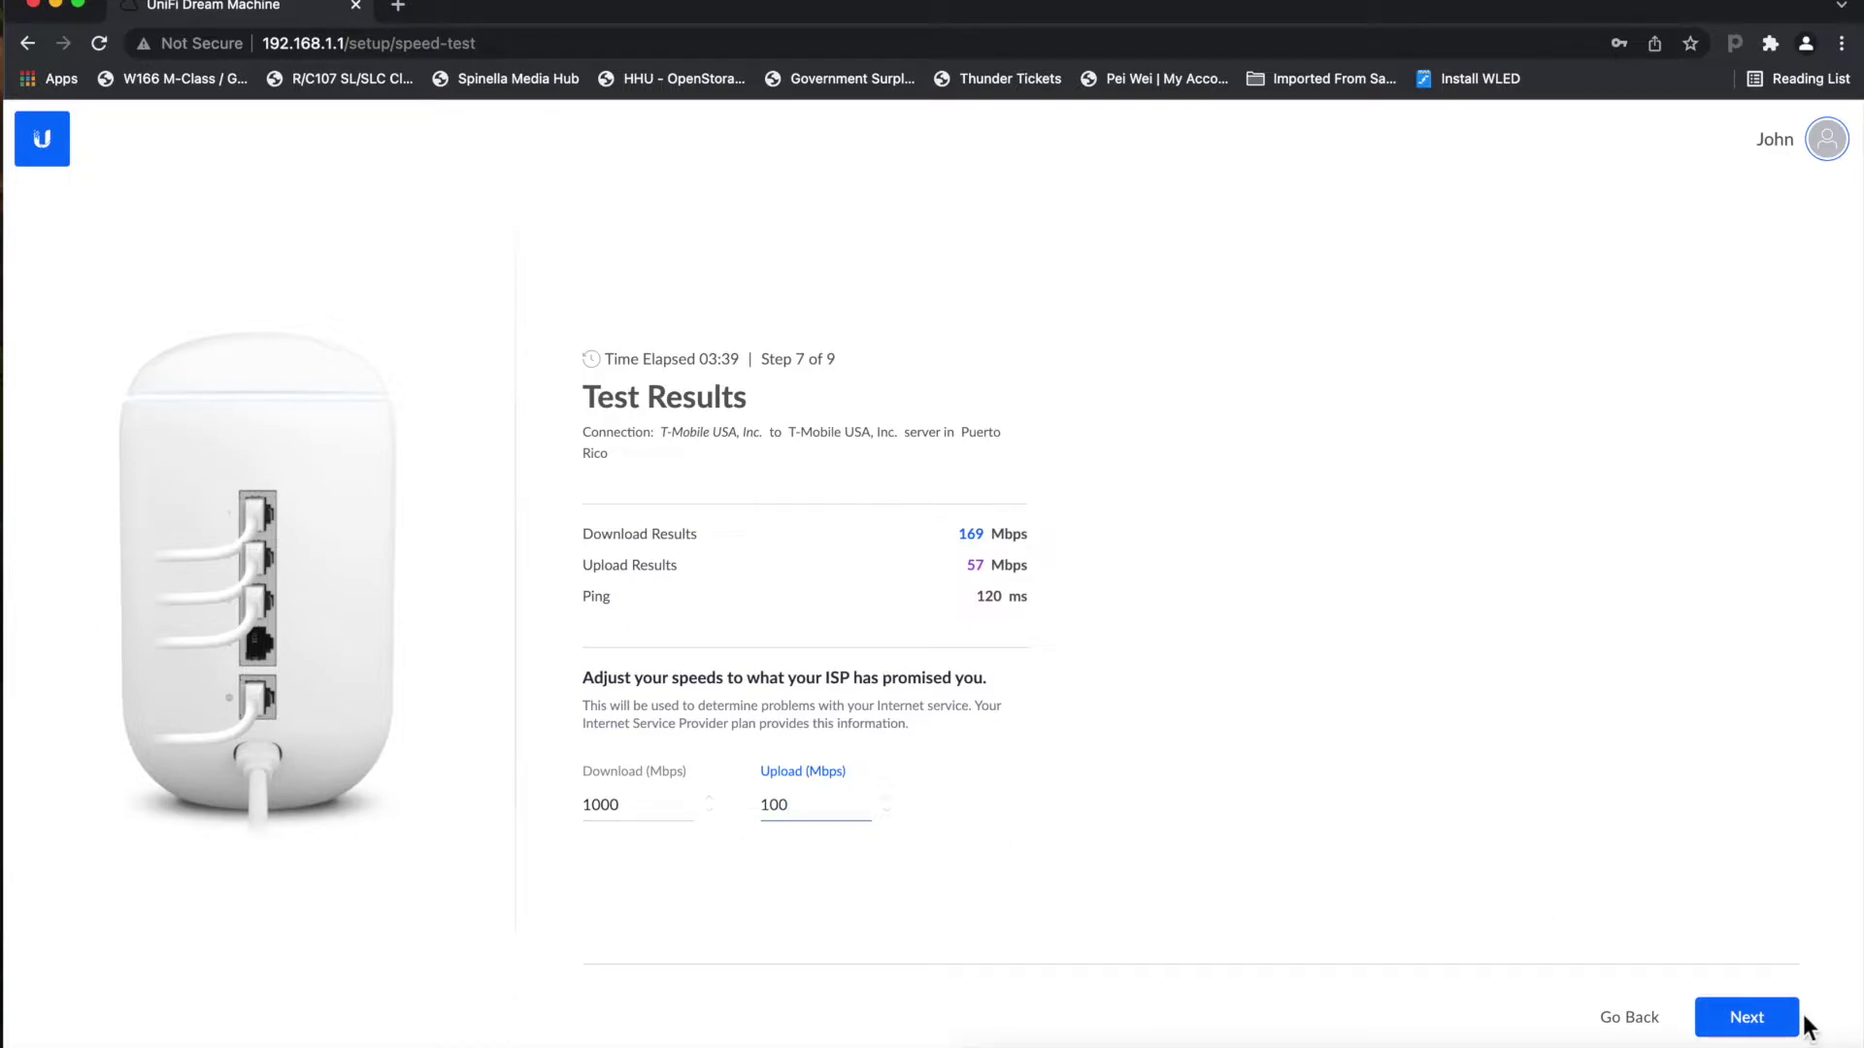
Step: Set the console location to Oklahoma City, Oklahoma, United States and finish the wizard
left_click(1773, 1035)
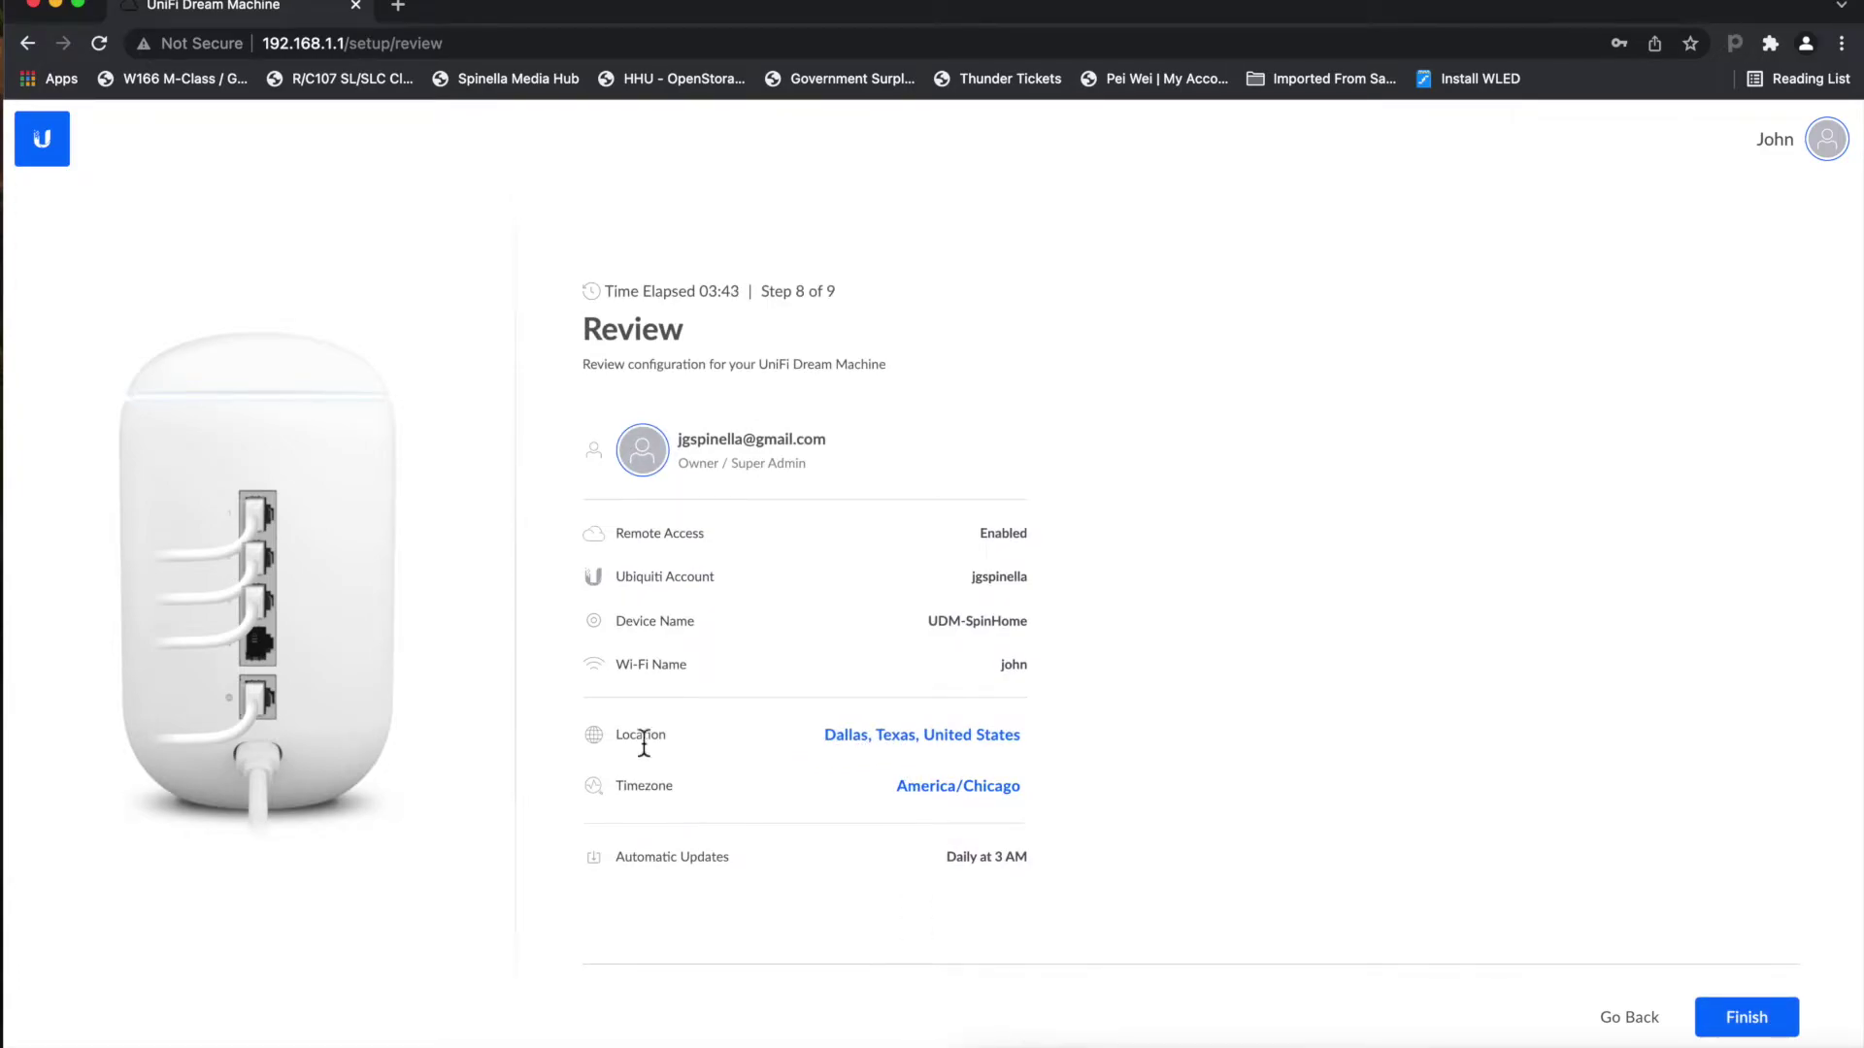
left_click(883, 738)
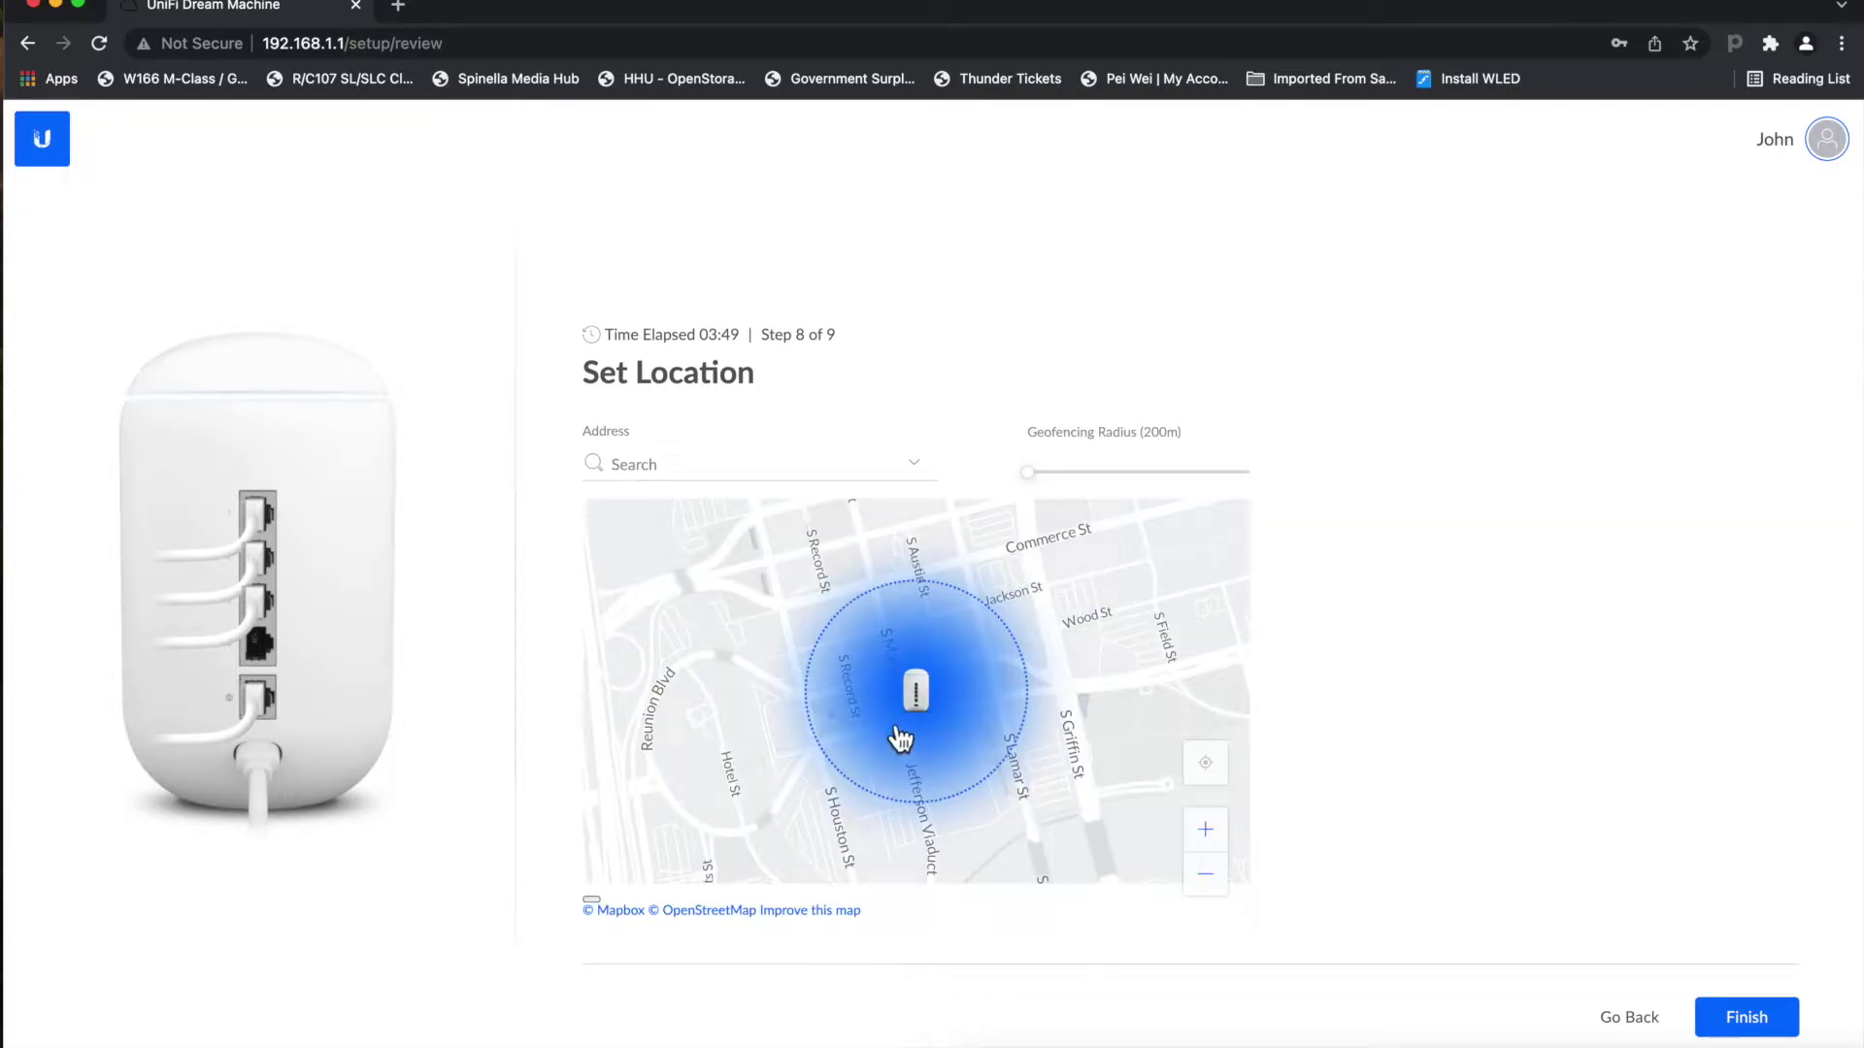
left_click(757, 475)
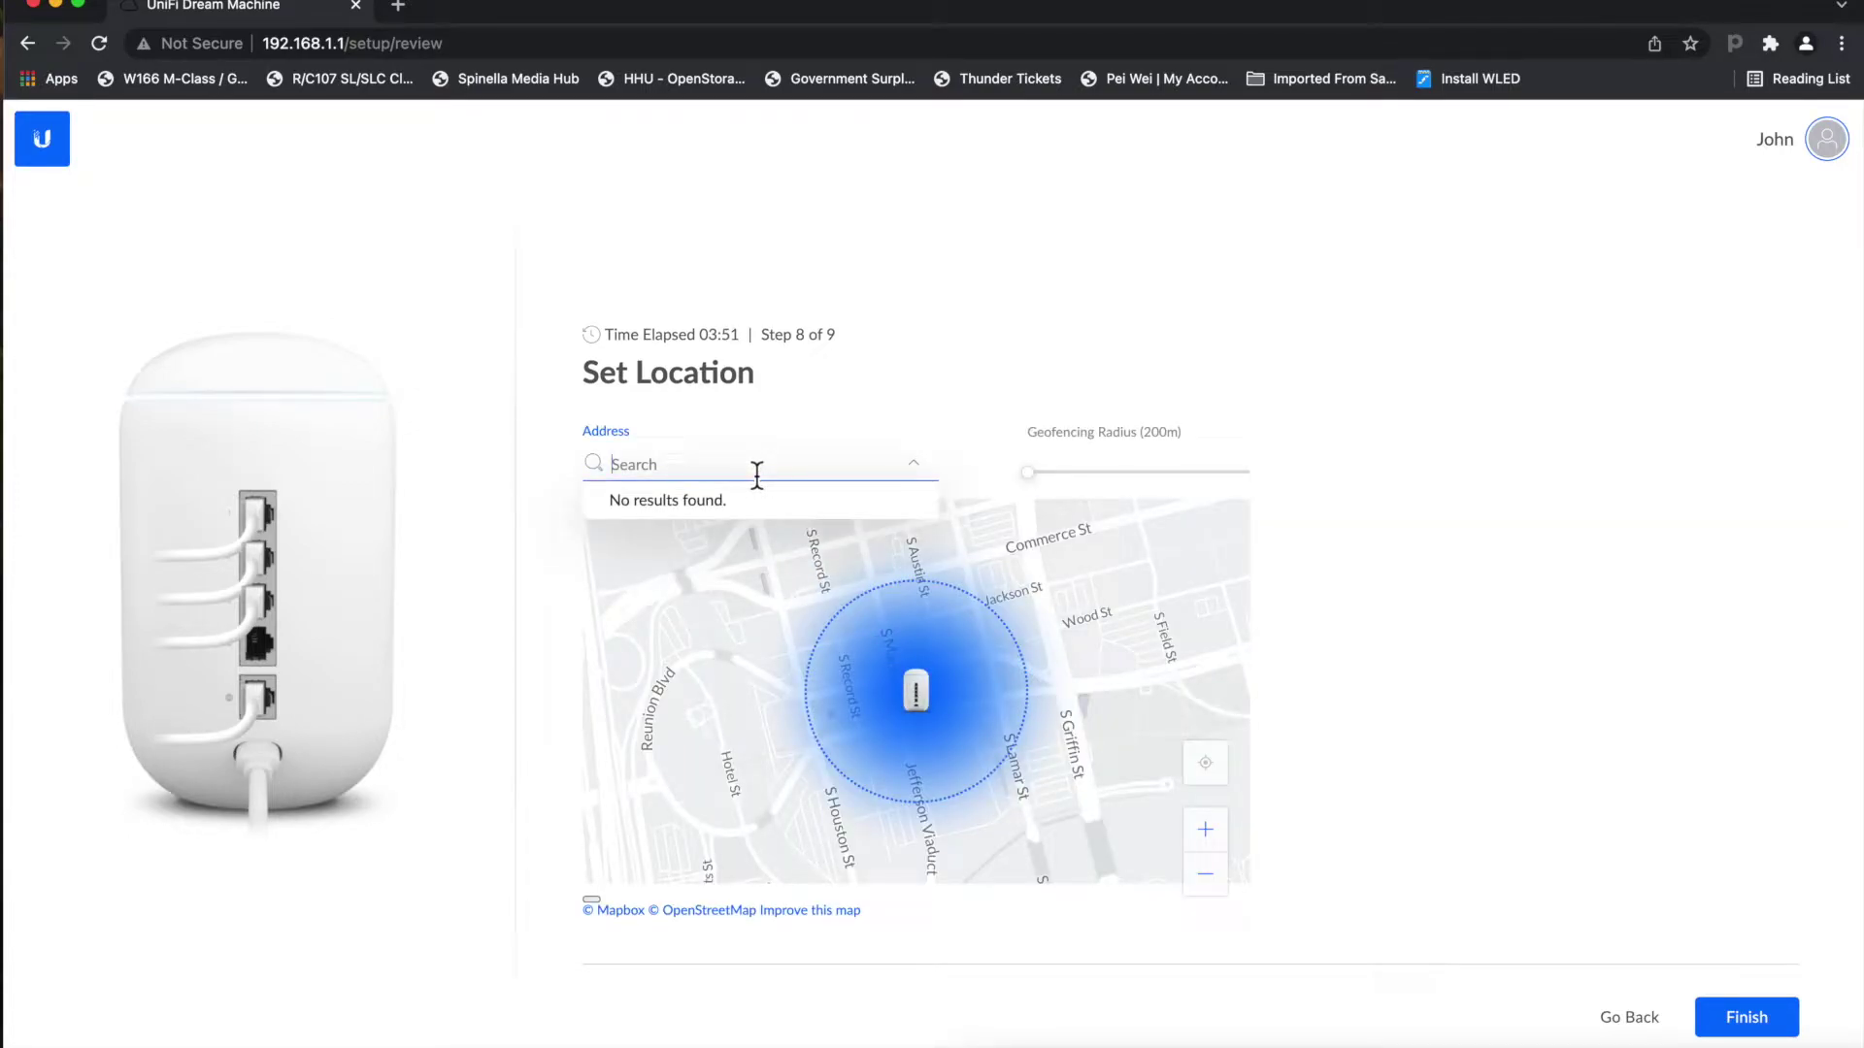
type("okla")
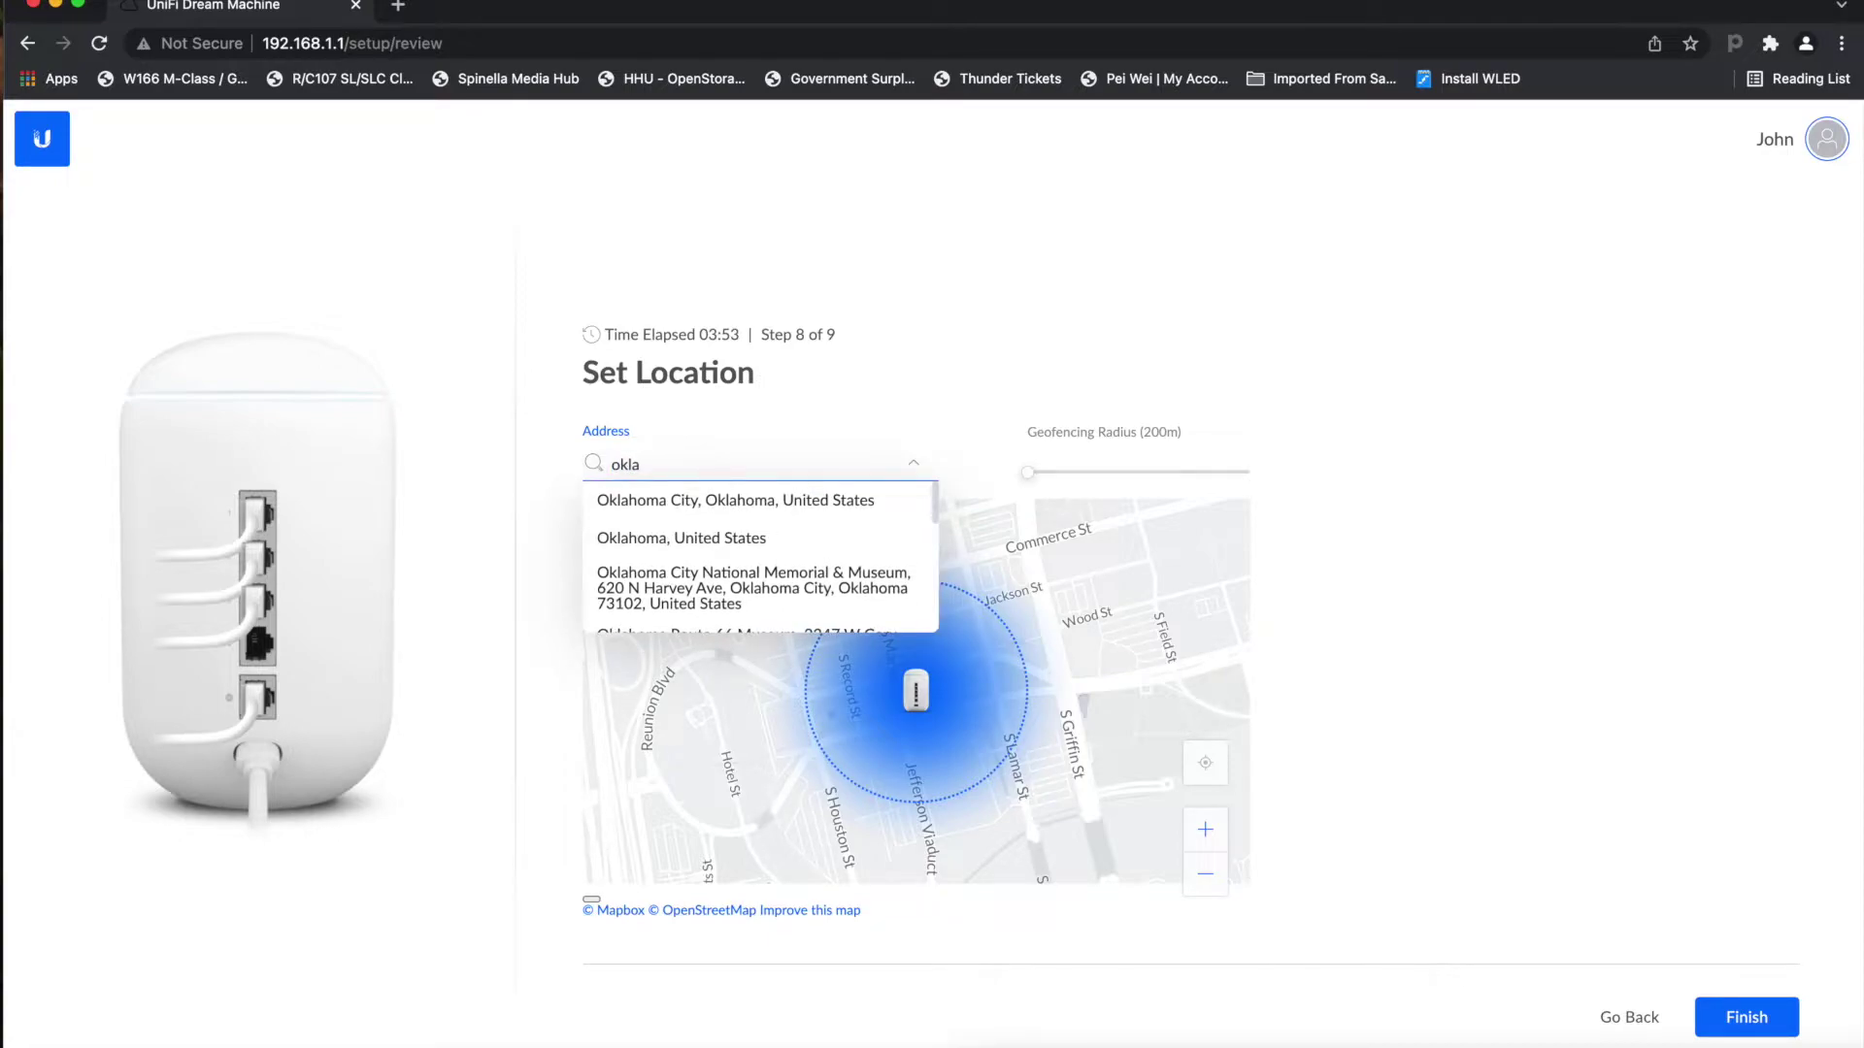
left_click(653, 510)
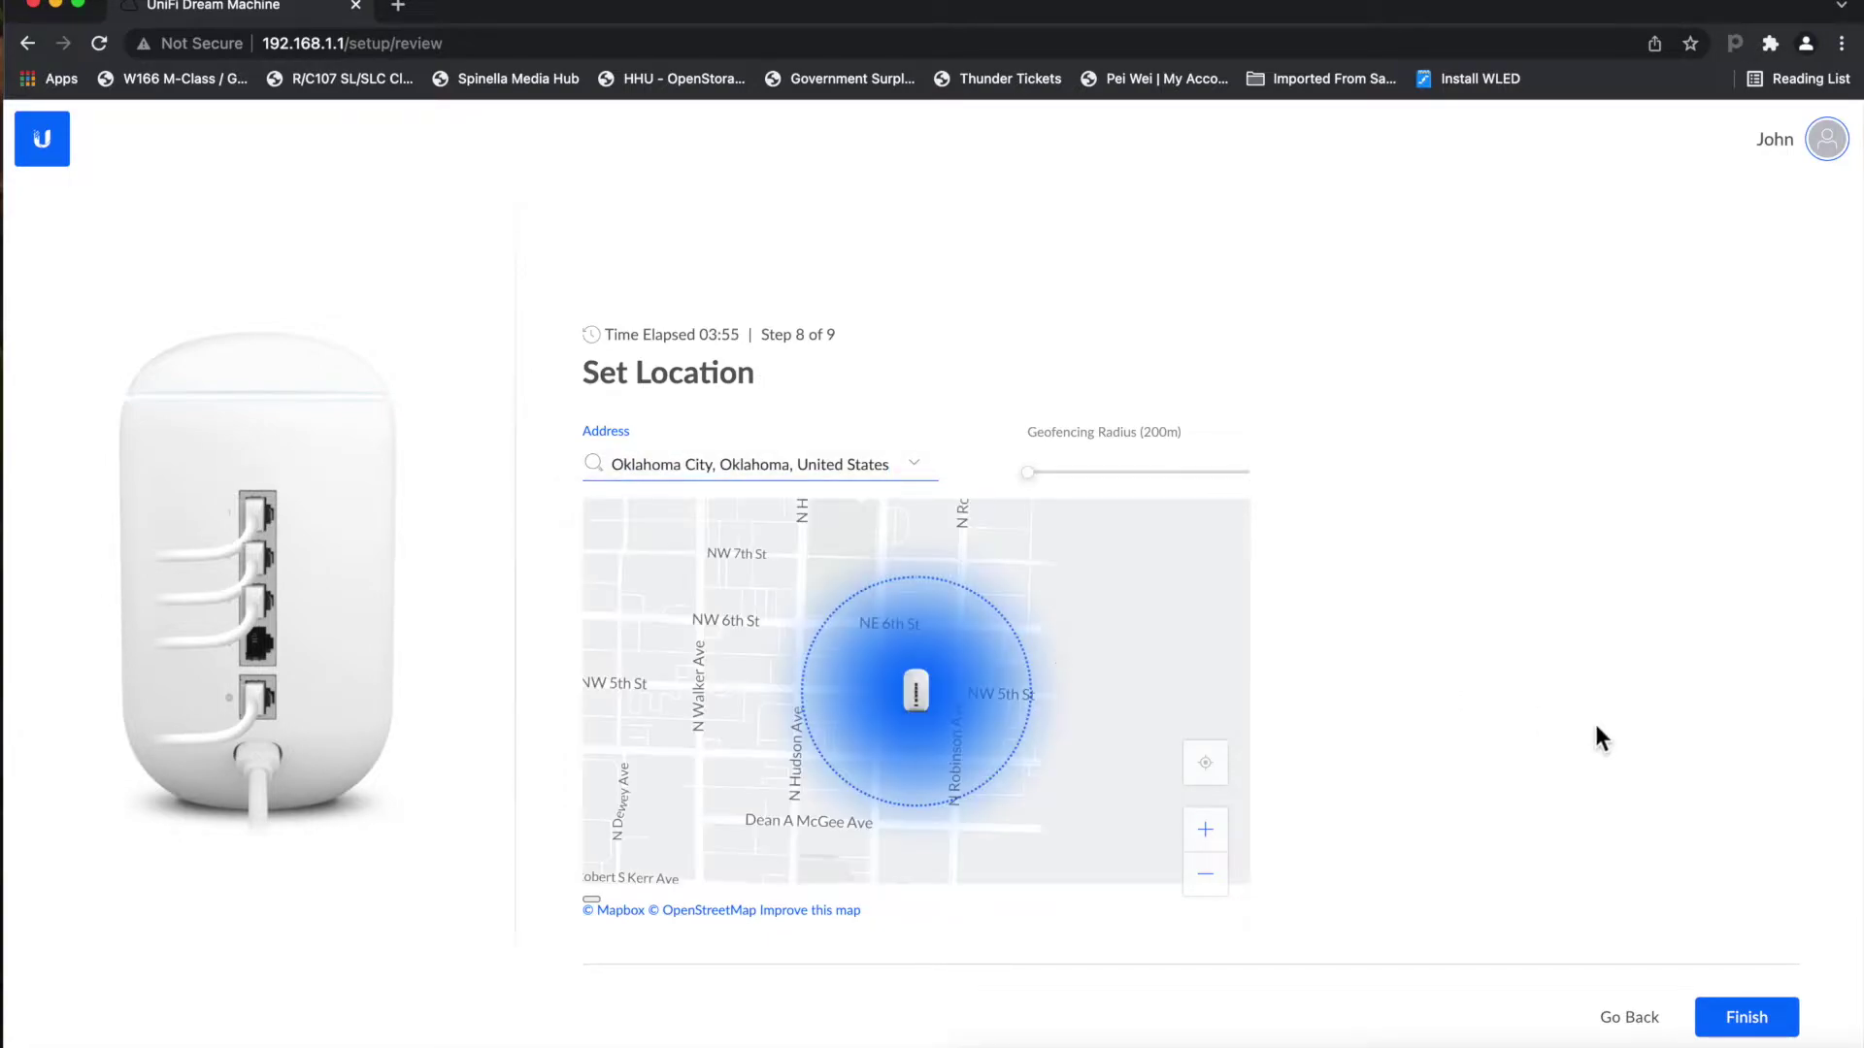
left_click(1747, 1019)
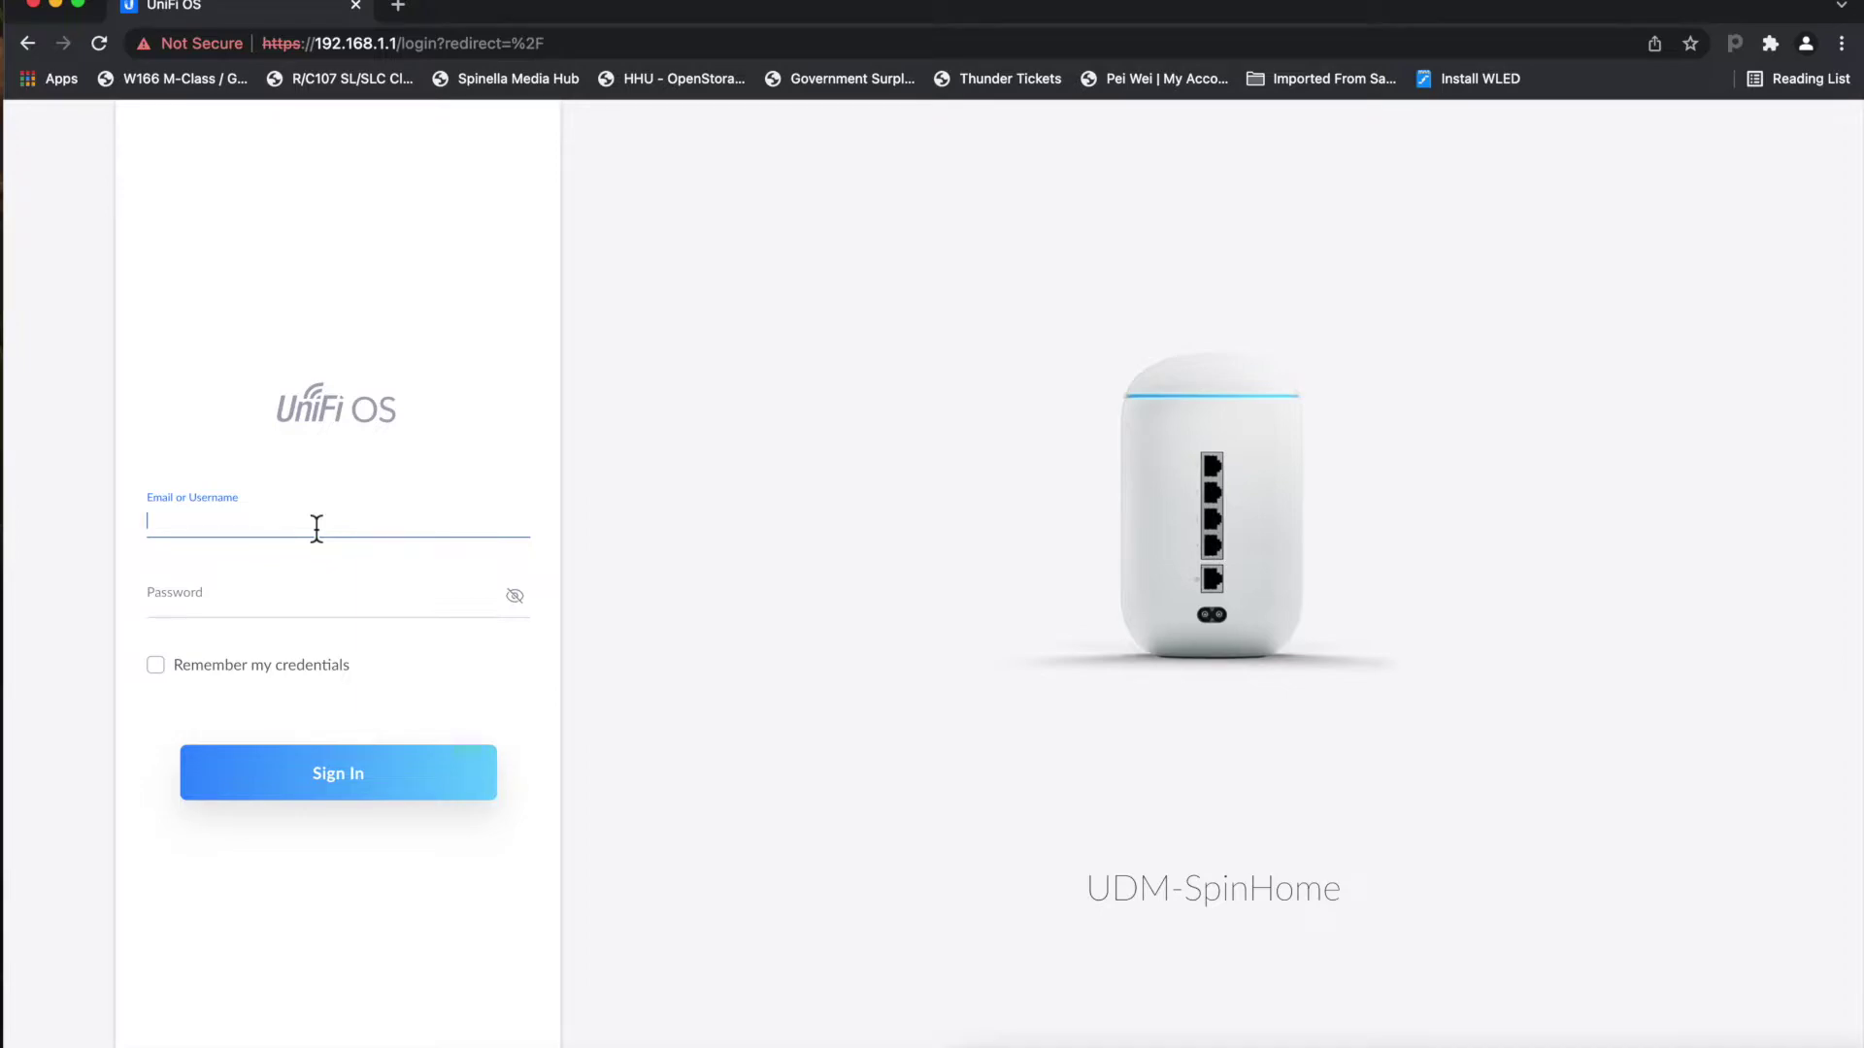
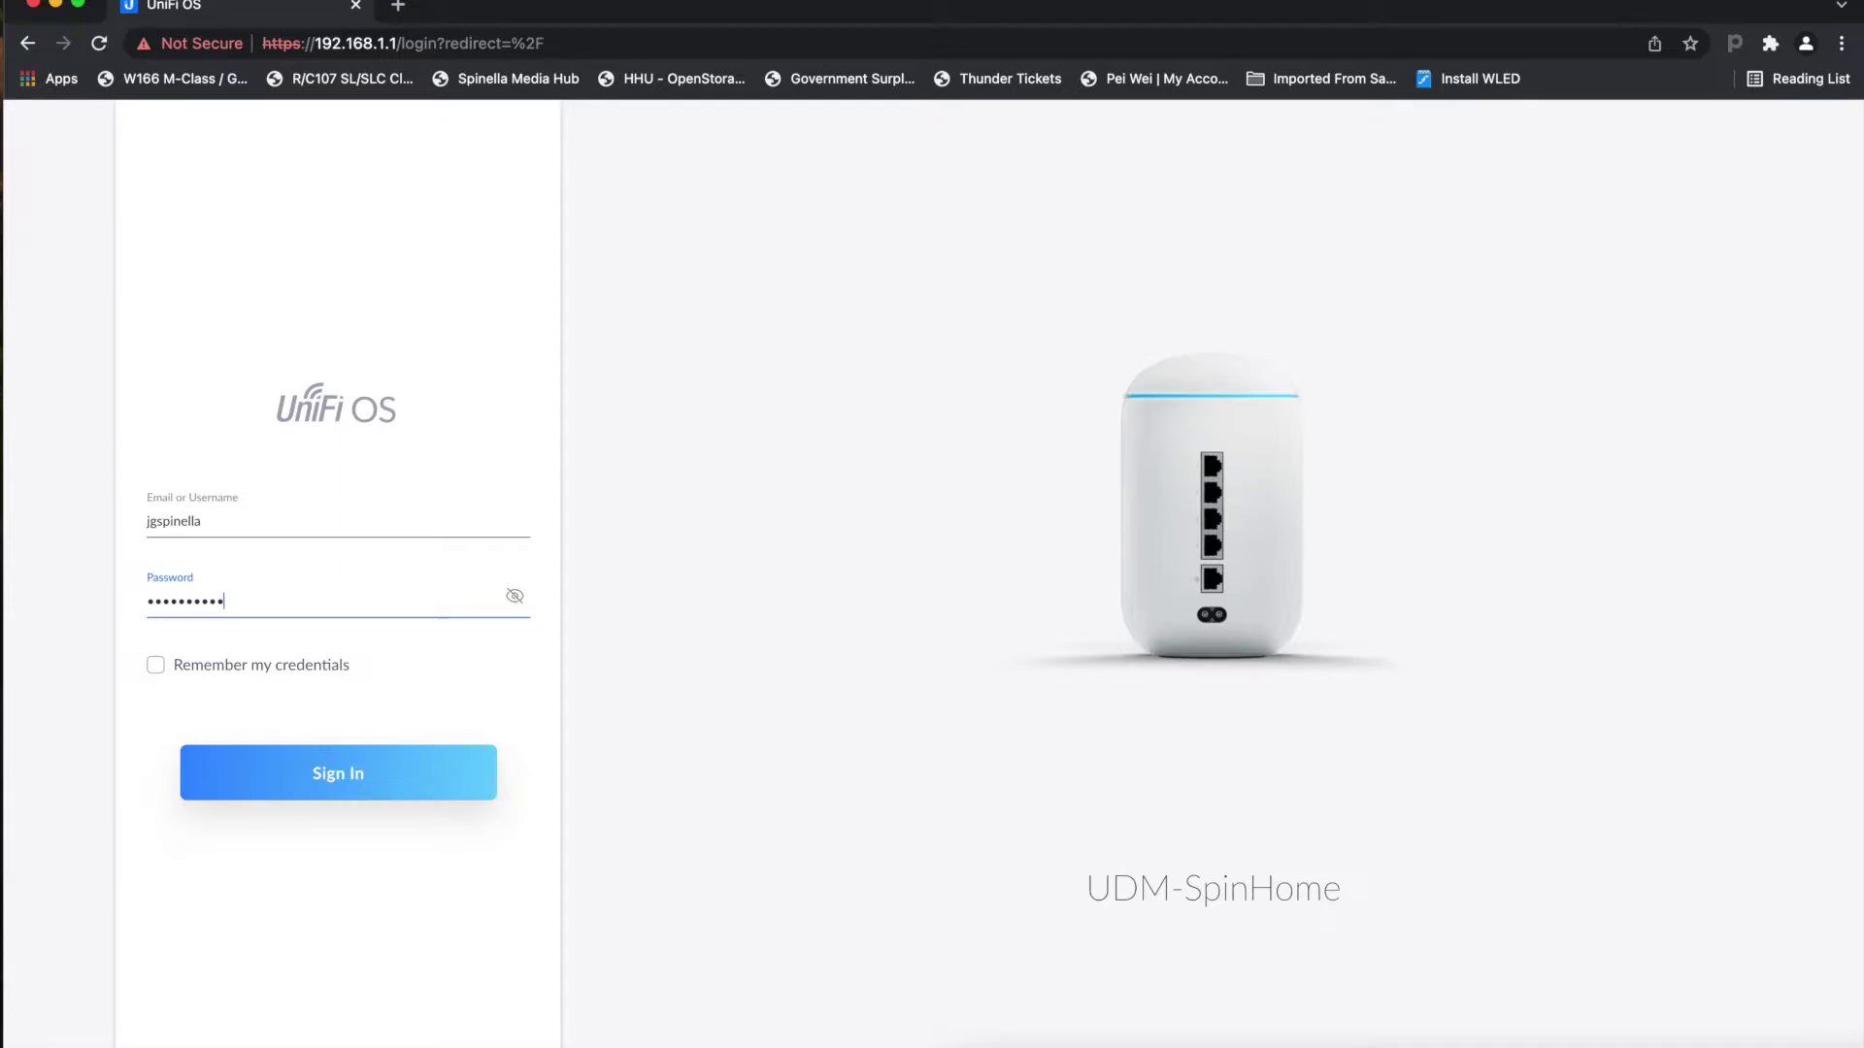
Step: Log in to UDM-SpinHome with username, password and 2FA token, remembering the credentials
type("••••••••")
key("Return")
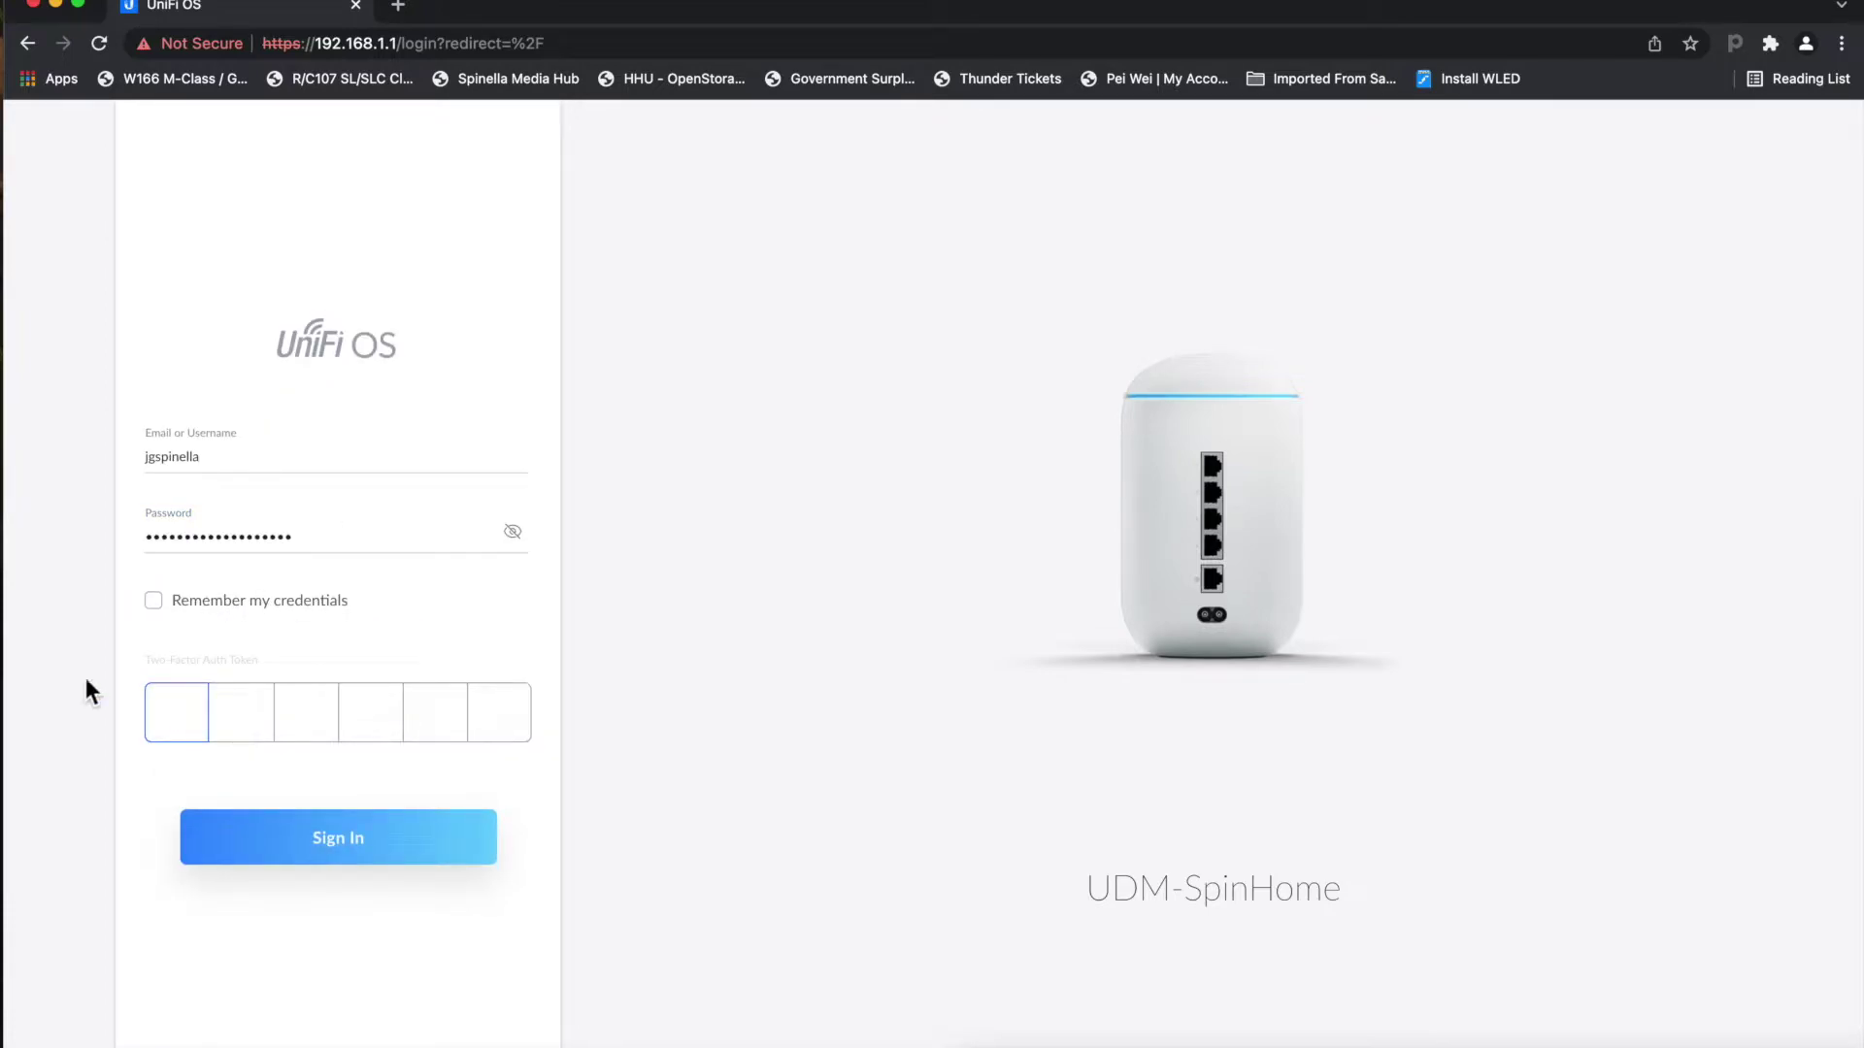
left_click(162, 602)
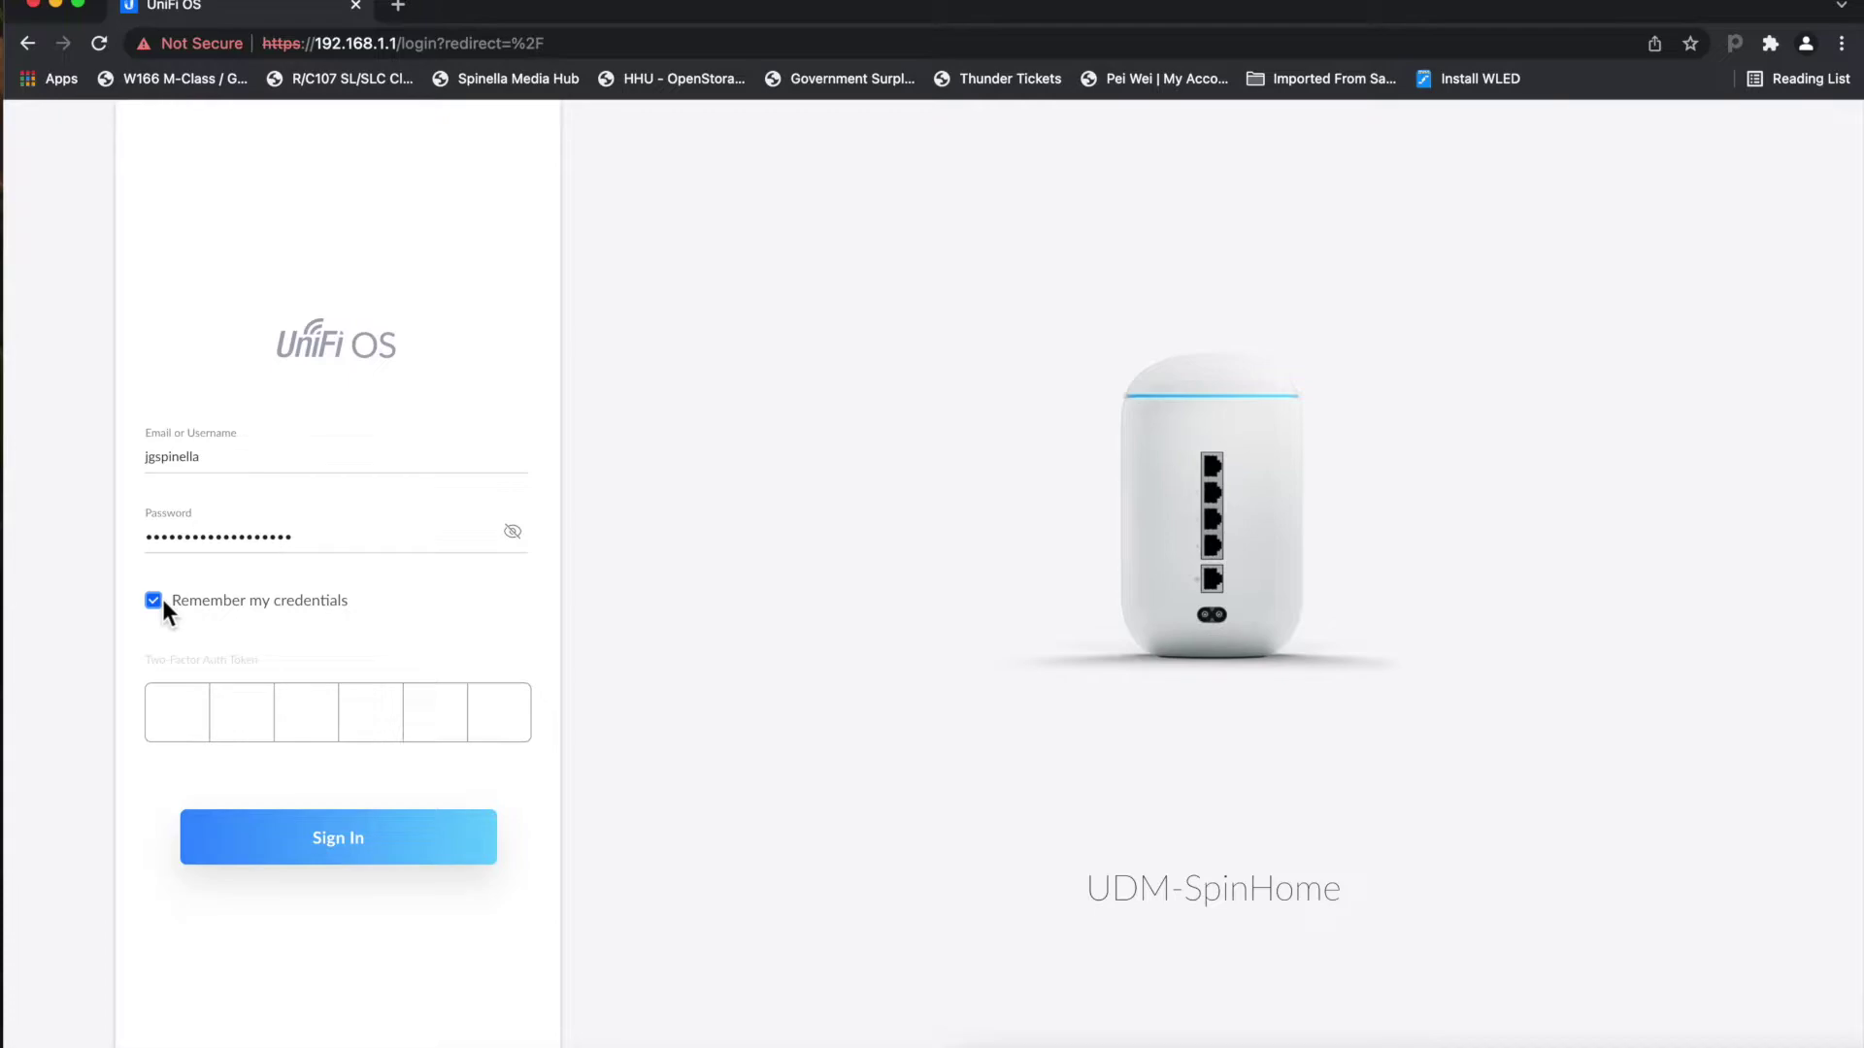
left_click(205, 712)
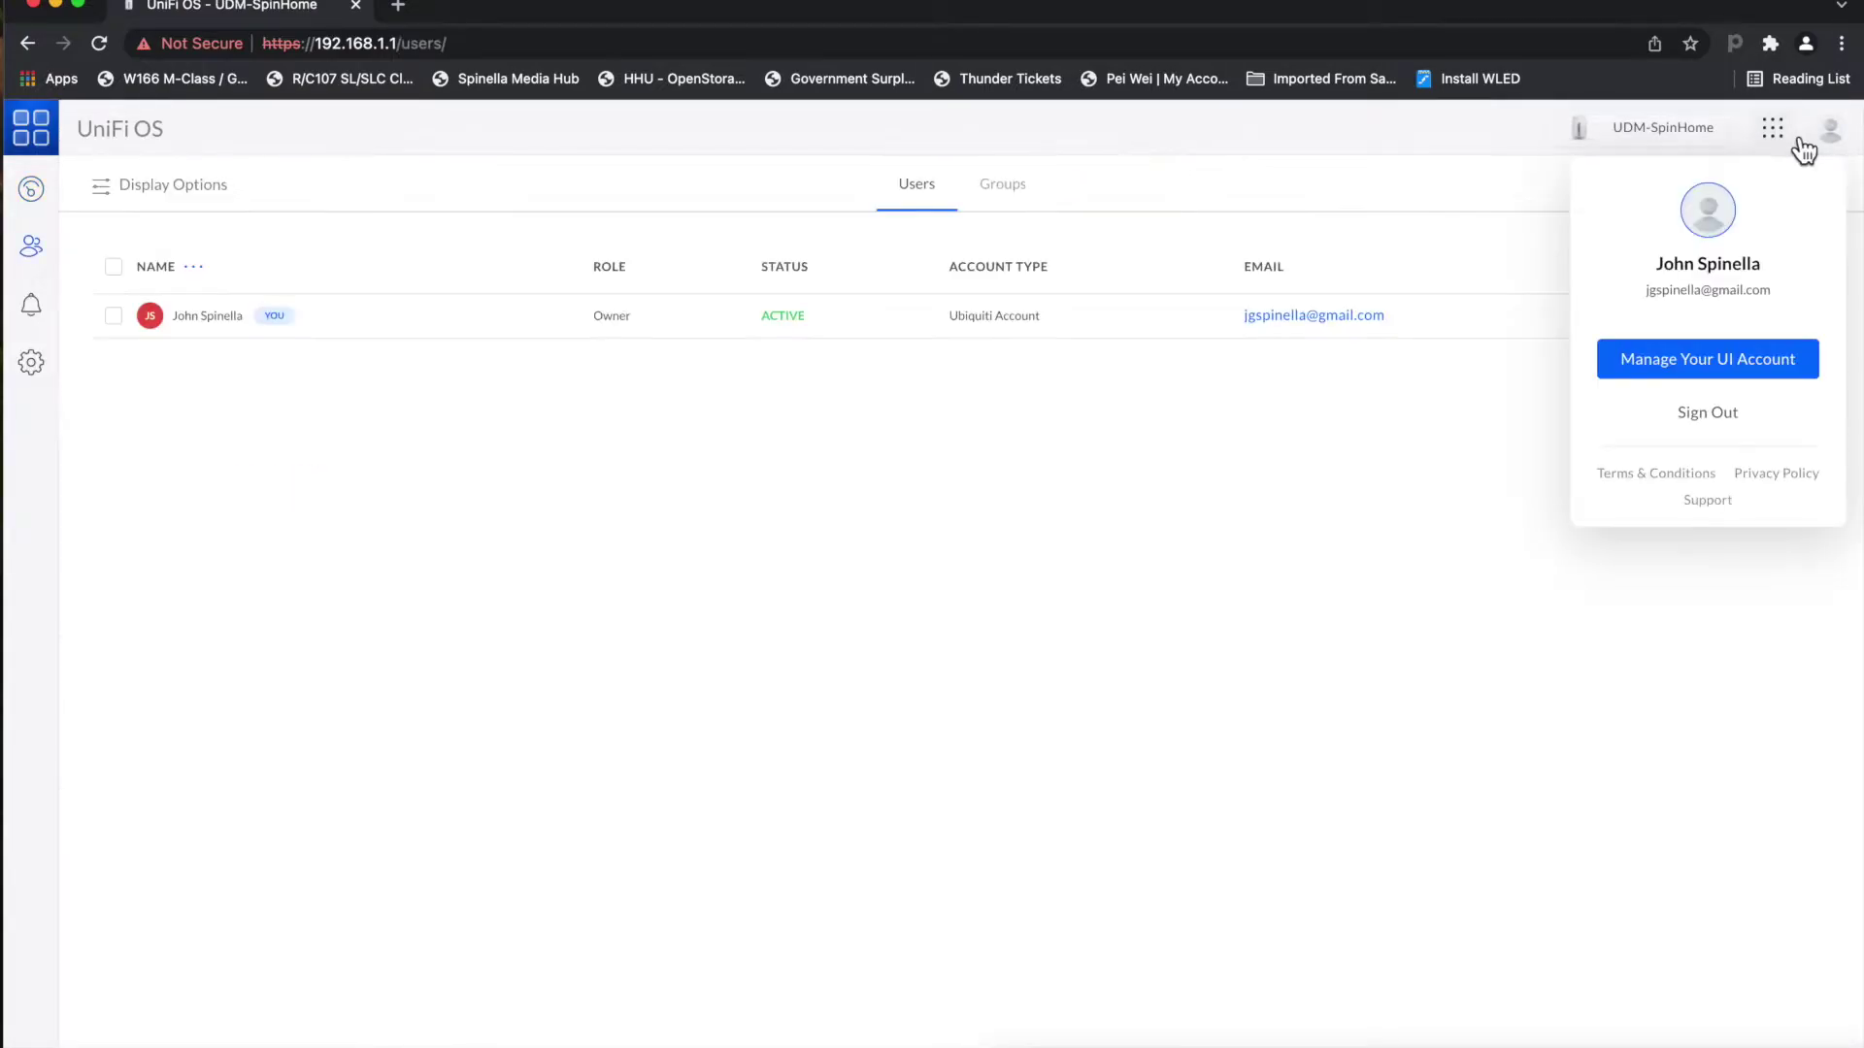
Step: Launch the Network app from the console's applications grid
left_click(1772, 128)
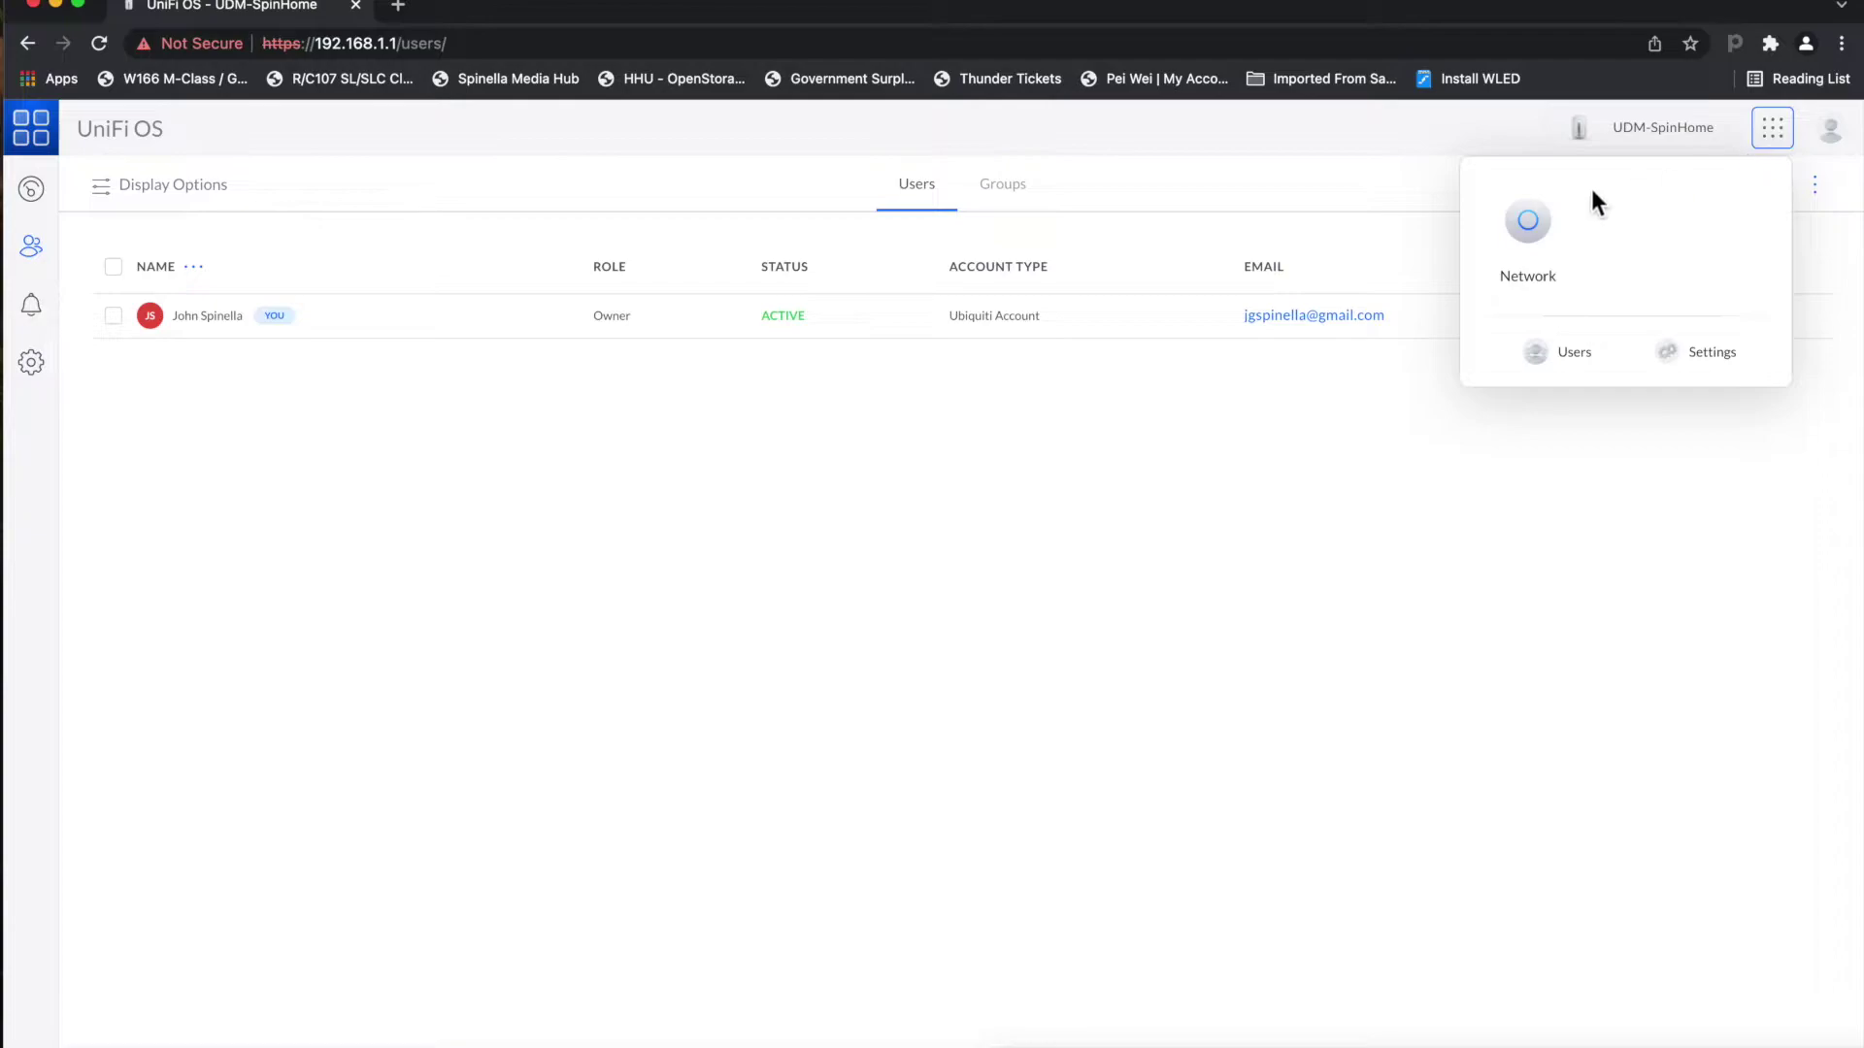
left_click(1526, 221)
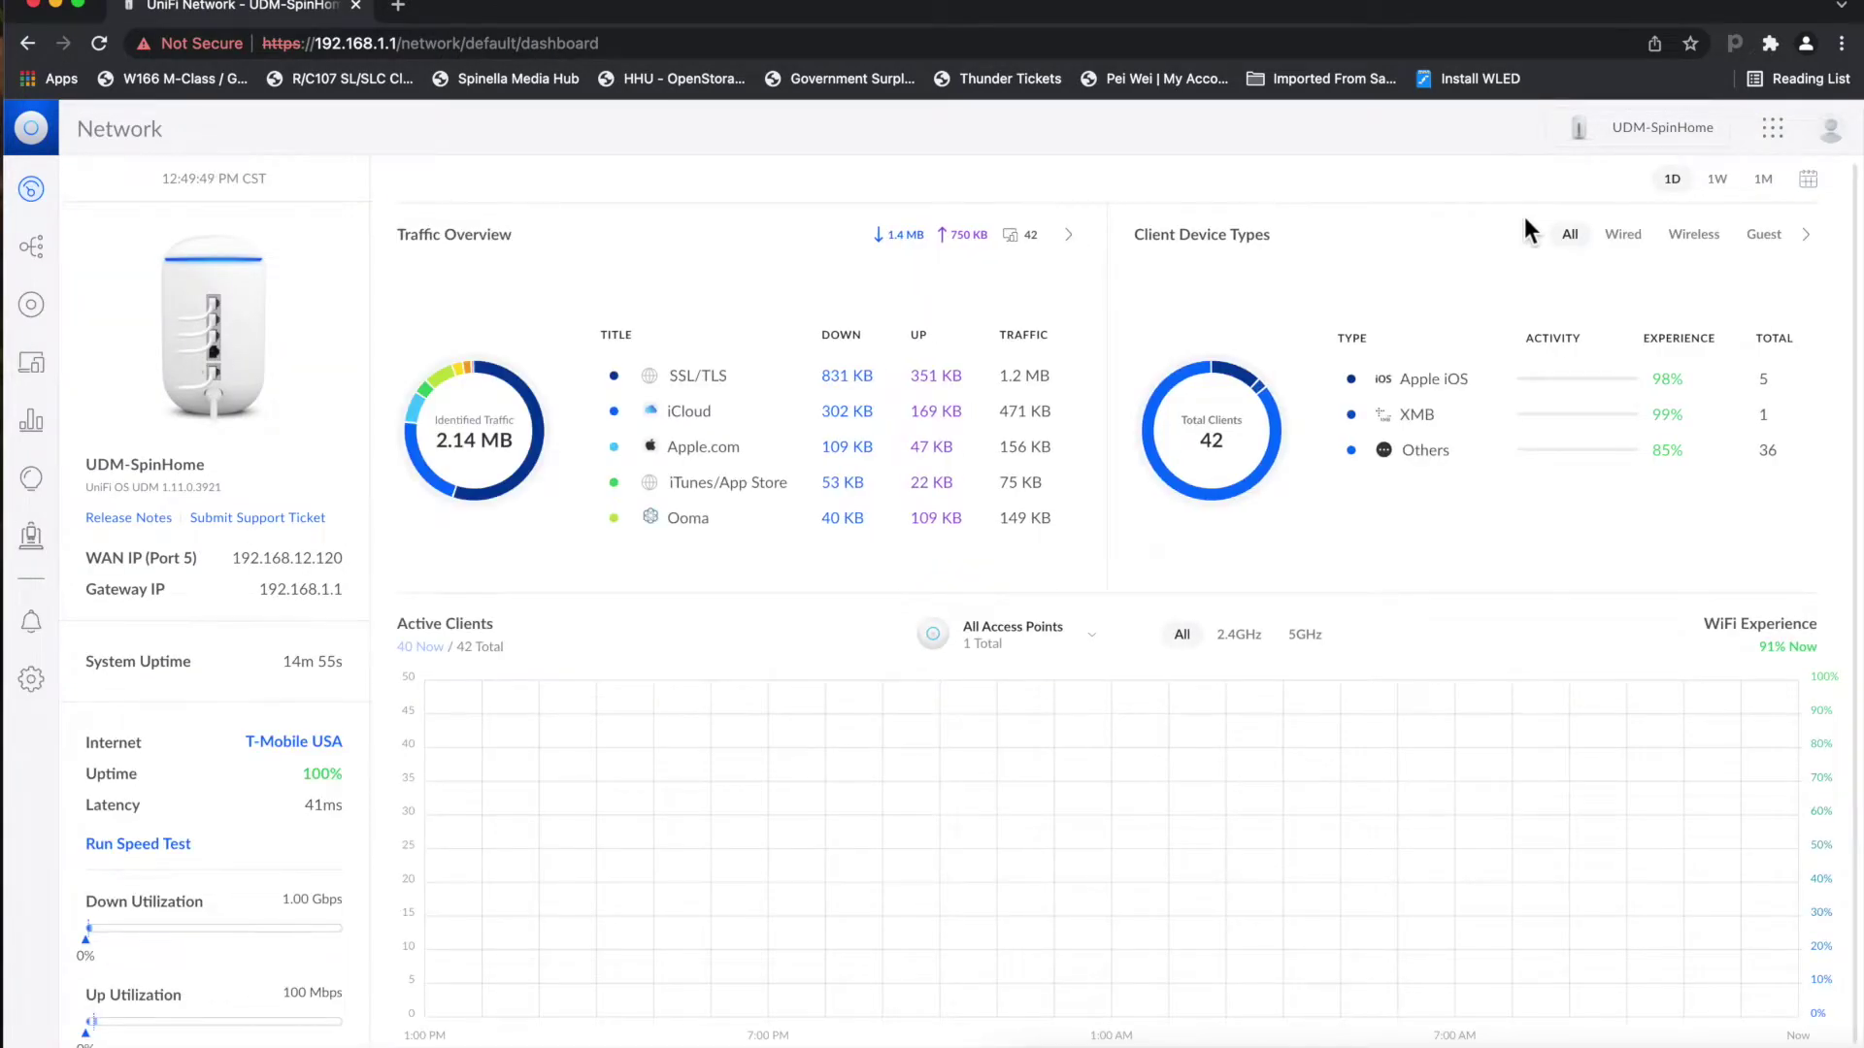
left_click(1773, 128)
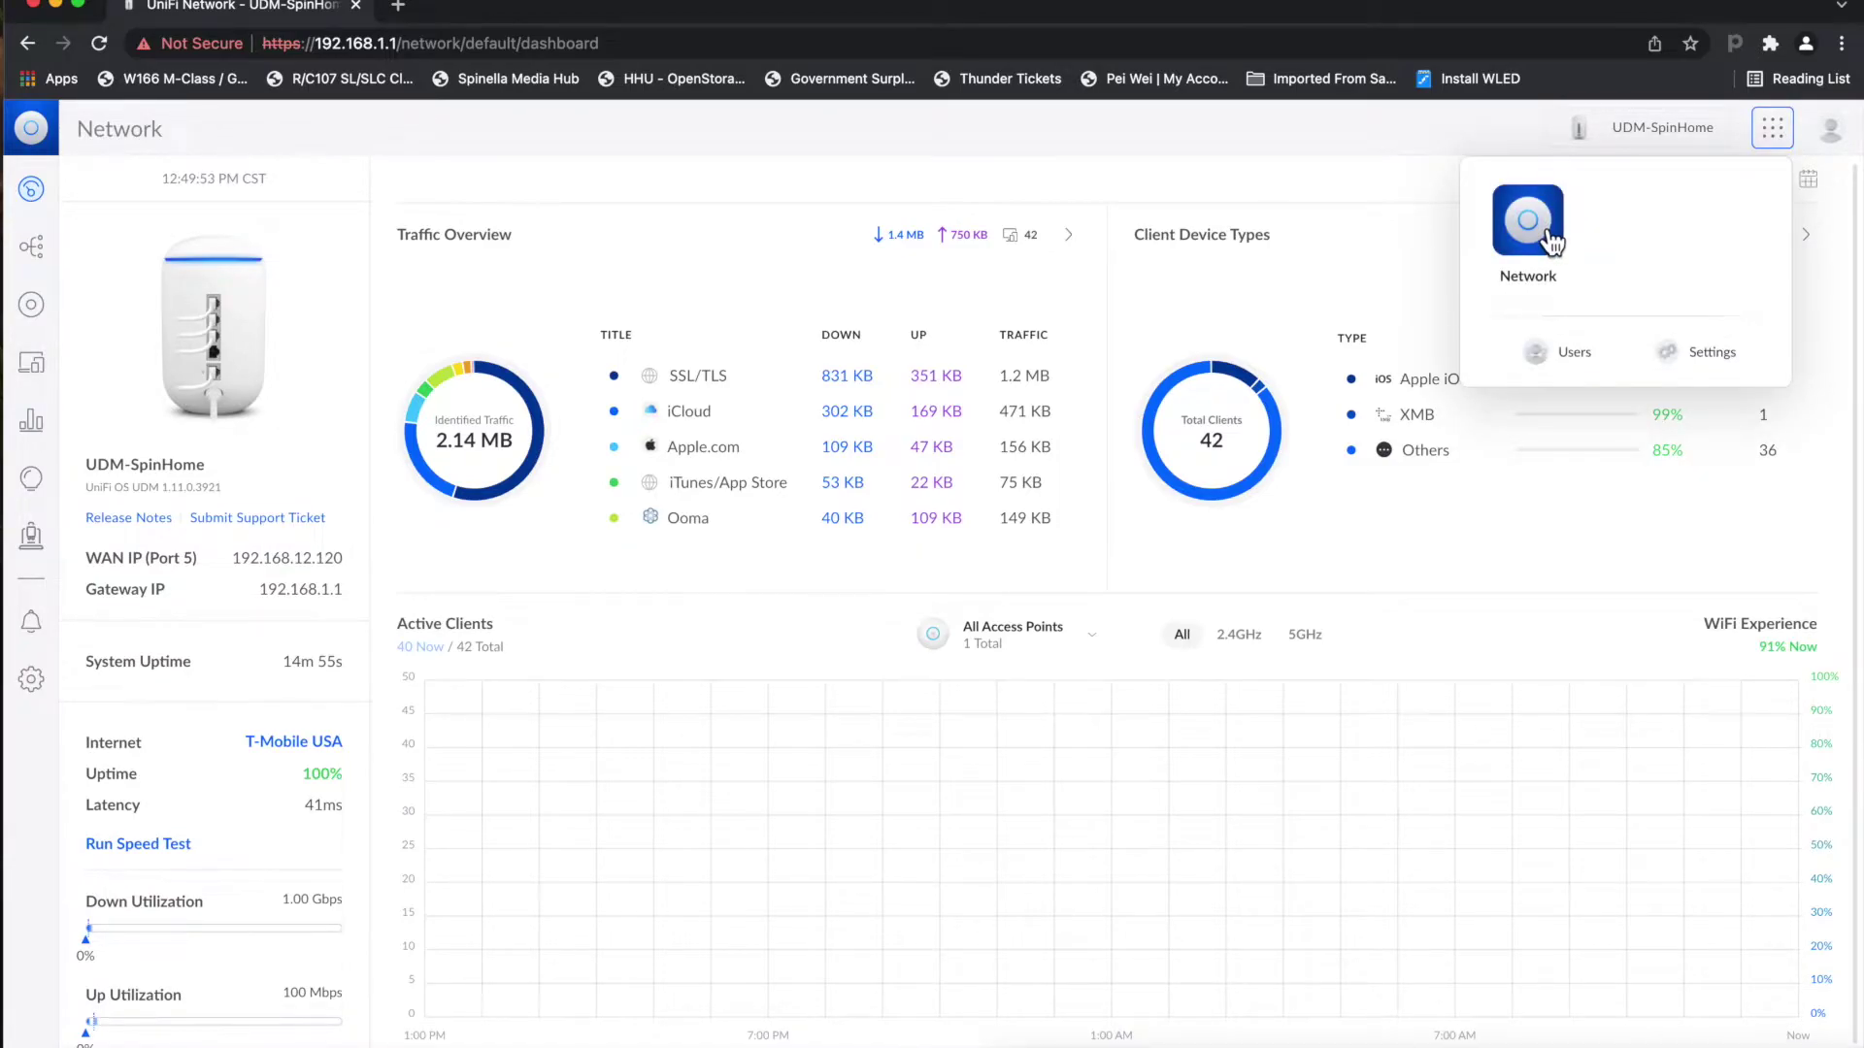
left_click(1454, 155)
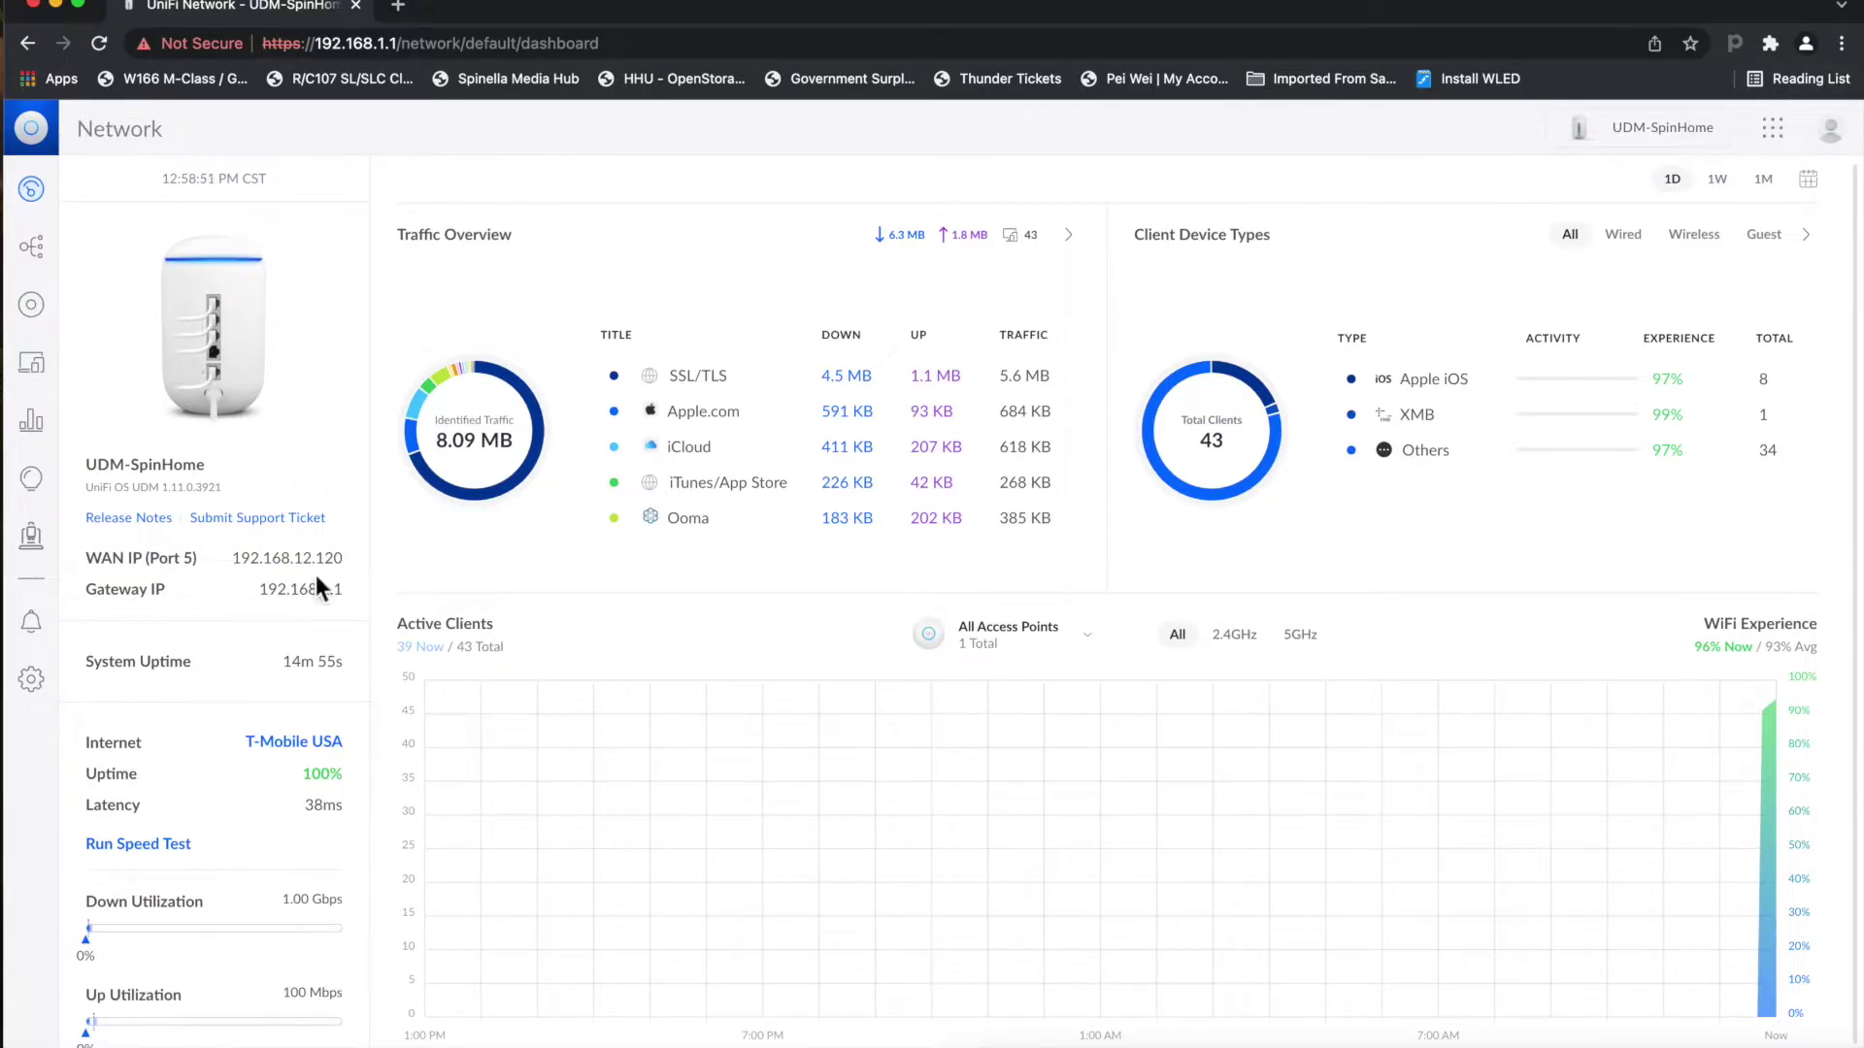
Step: In the LAN network's advanced settings, switch Auto Scale Network off to expose gateway and DHCP range
left_click(35, 683)
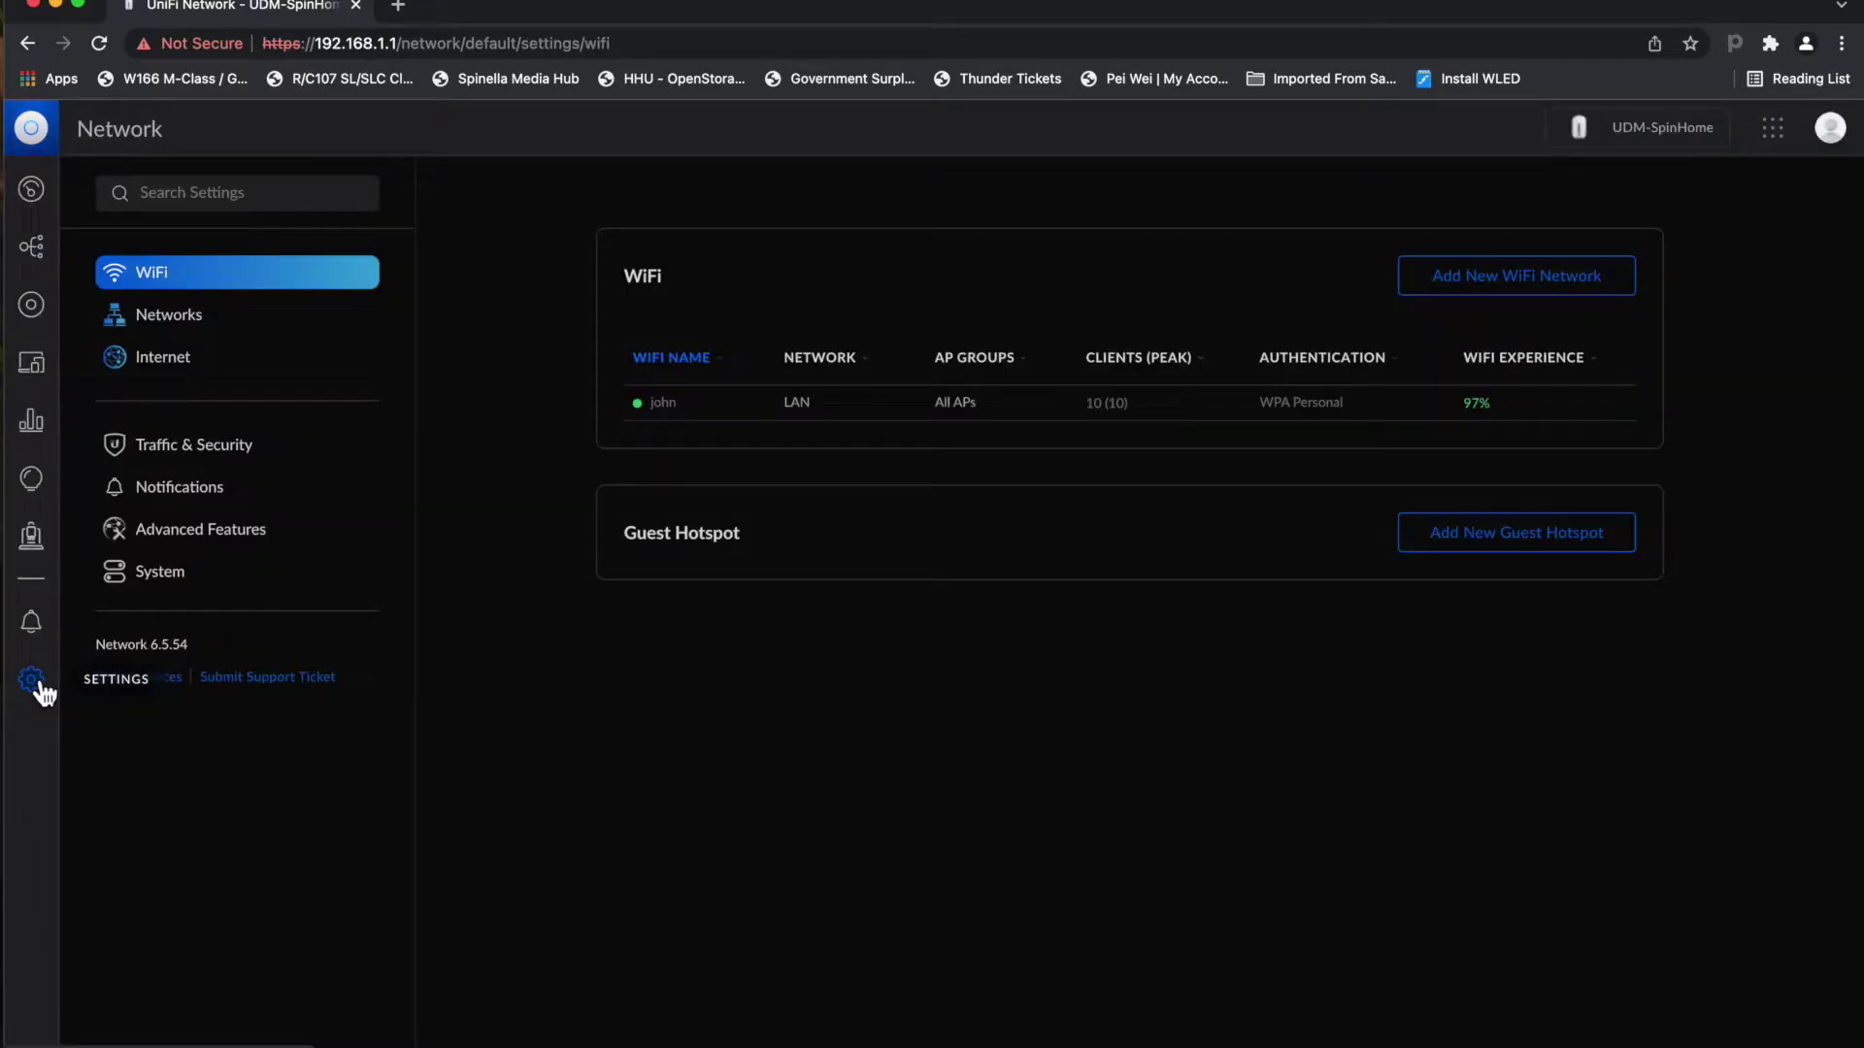
left_click(187, 323)
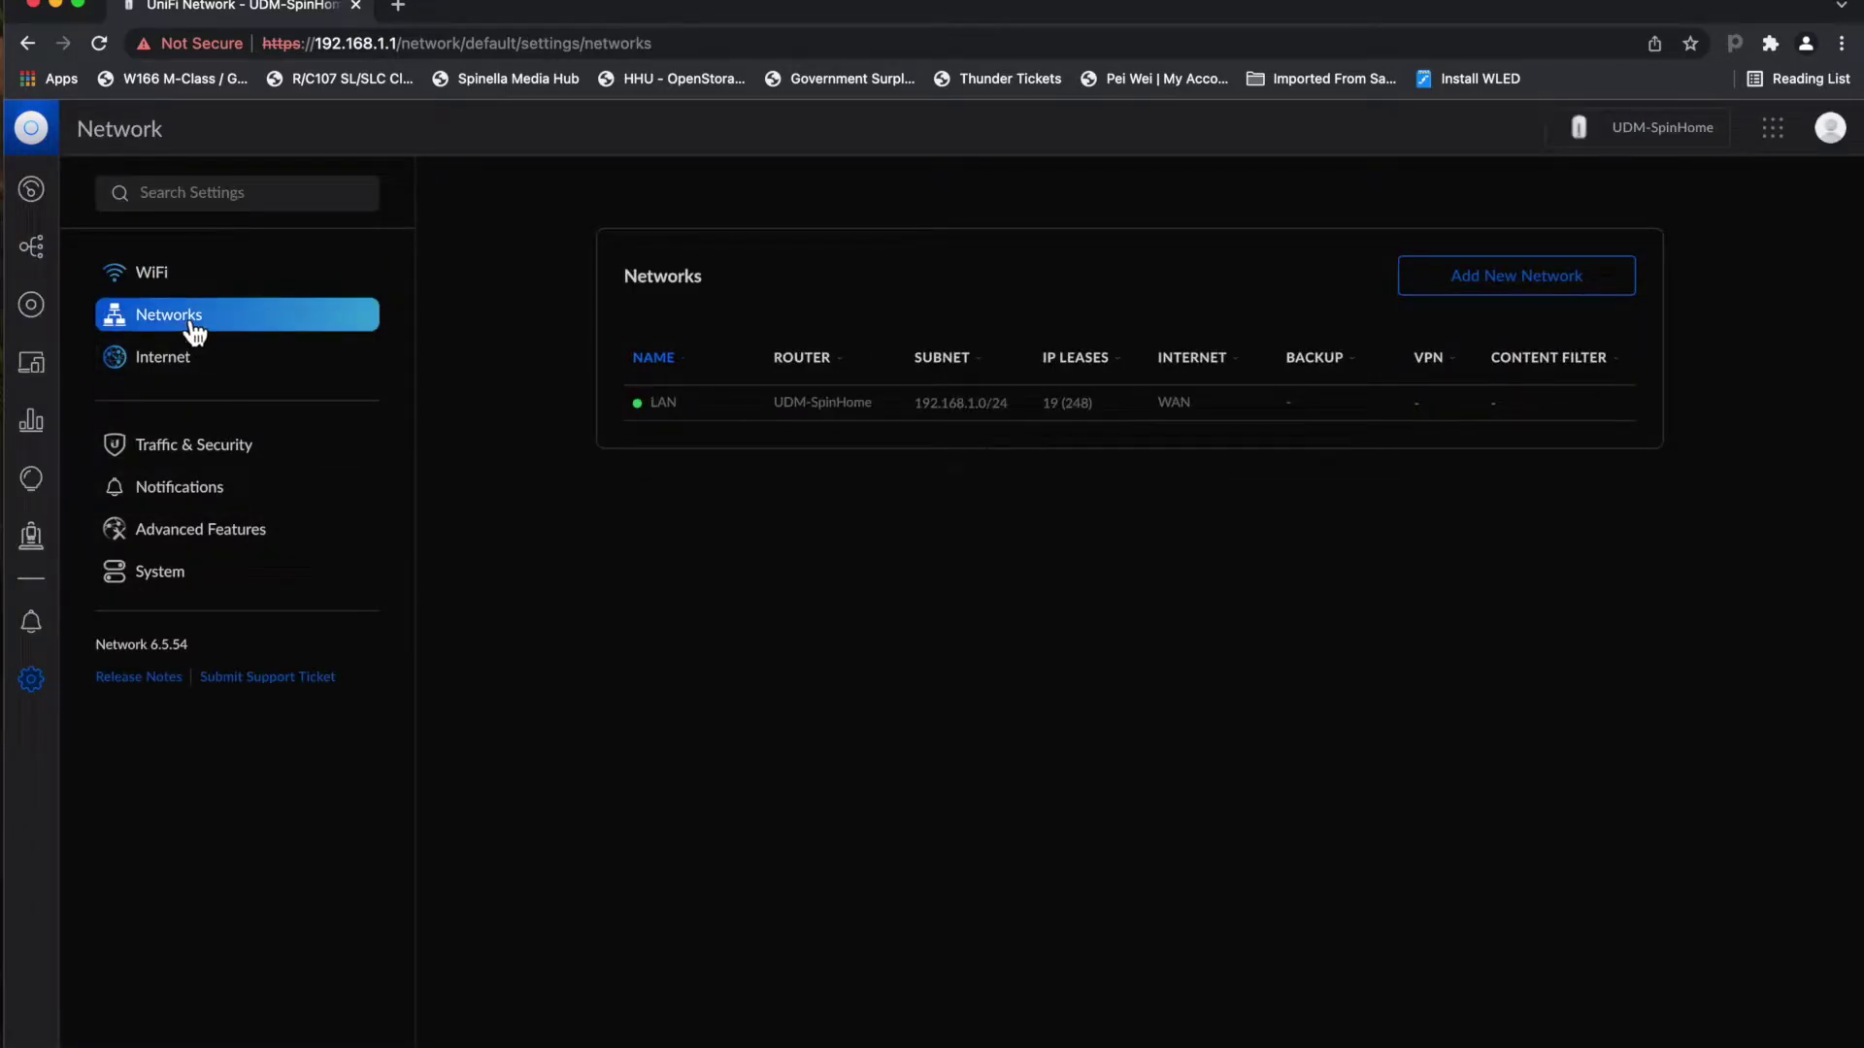
left_click(703, 419)
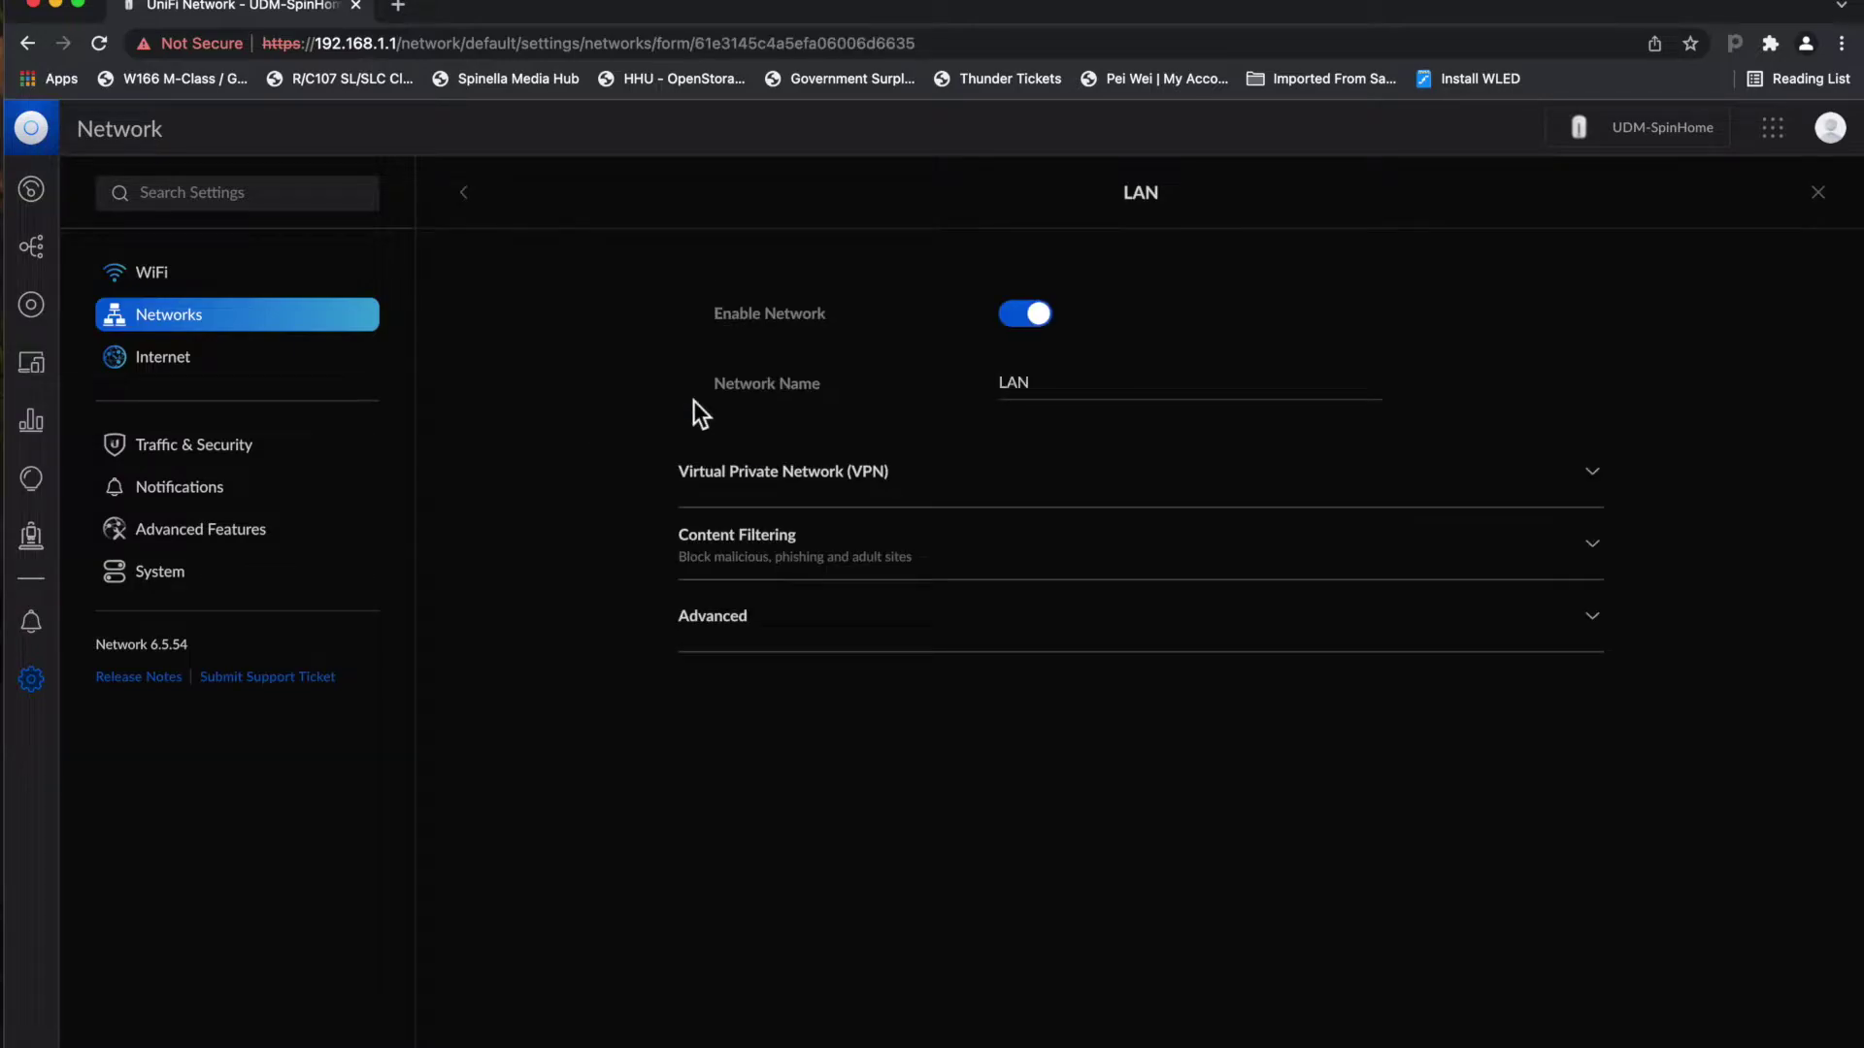
left_click(735, 640)
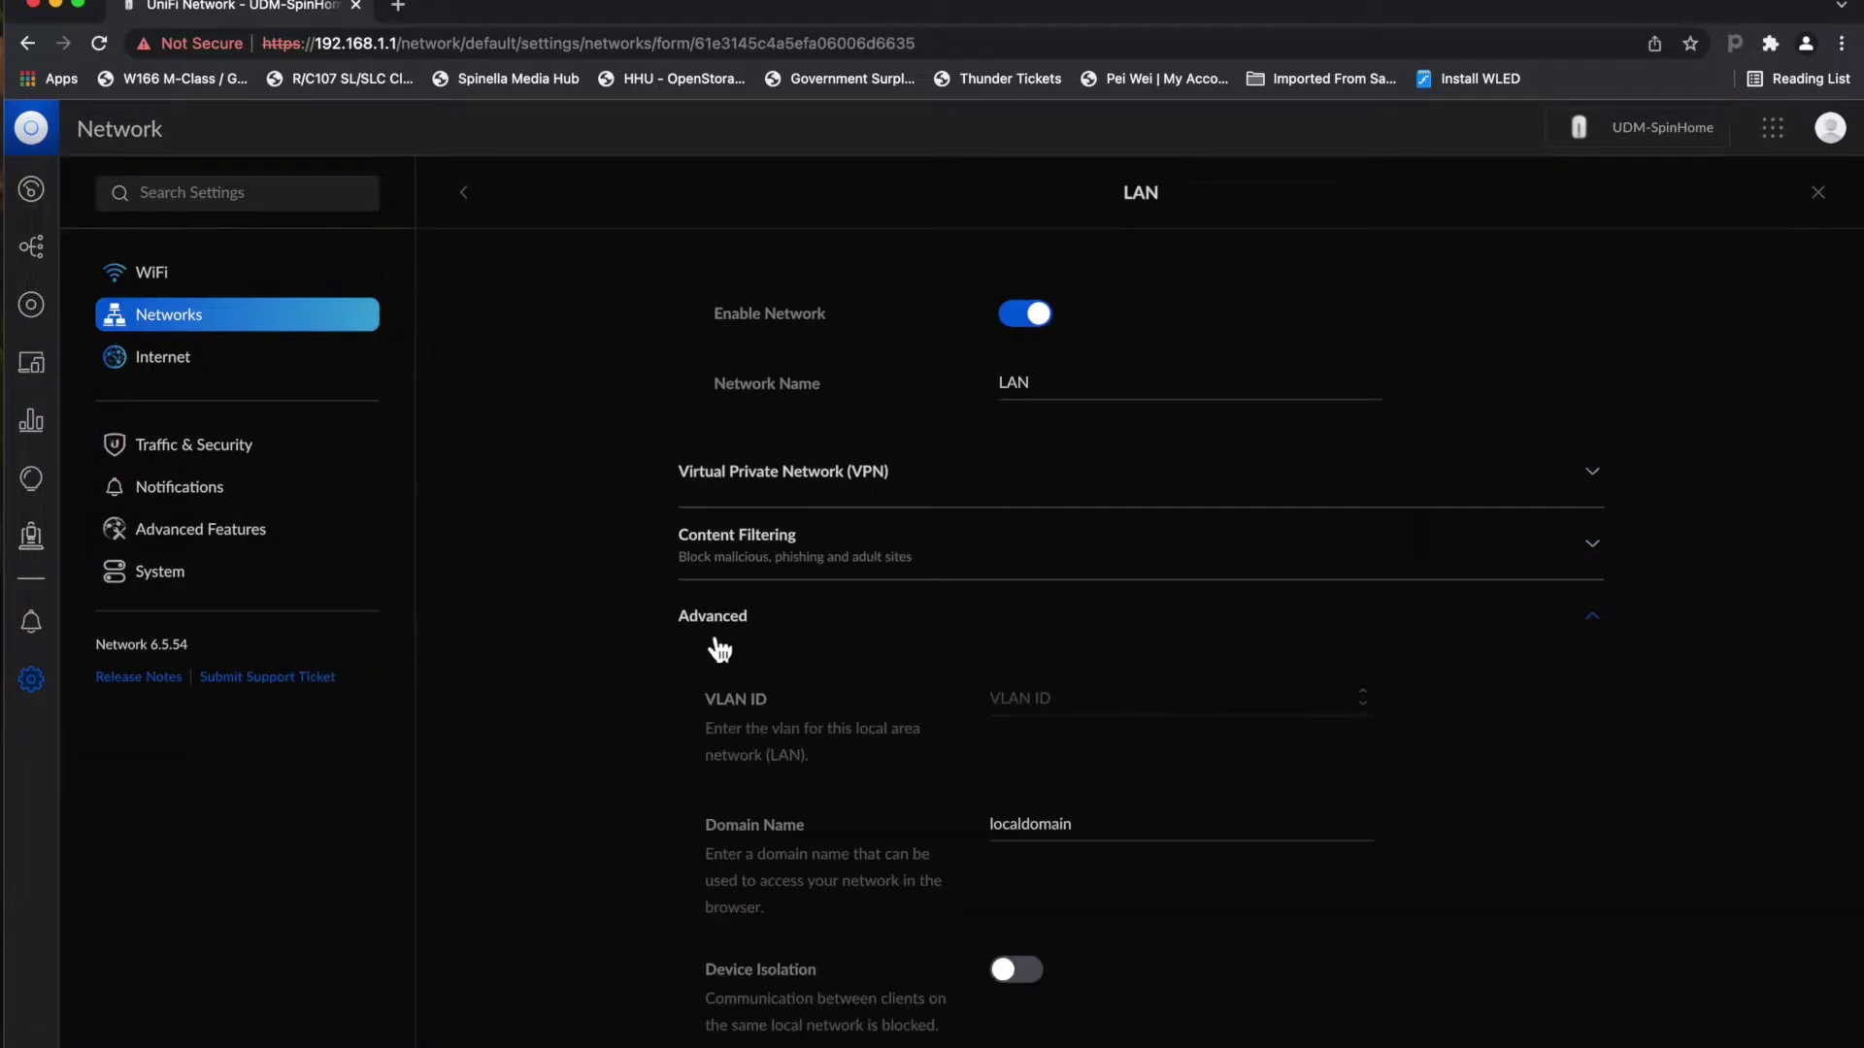
scroll(551, 745, "down", 2)
scroll(566, 747, "down", 4)
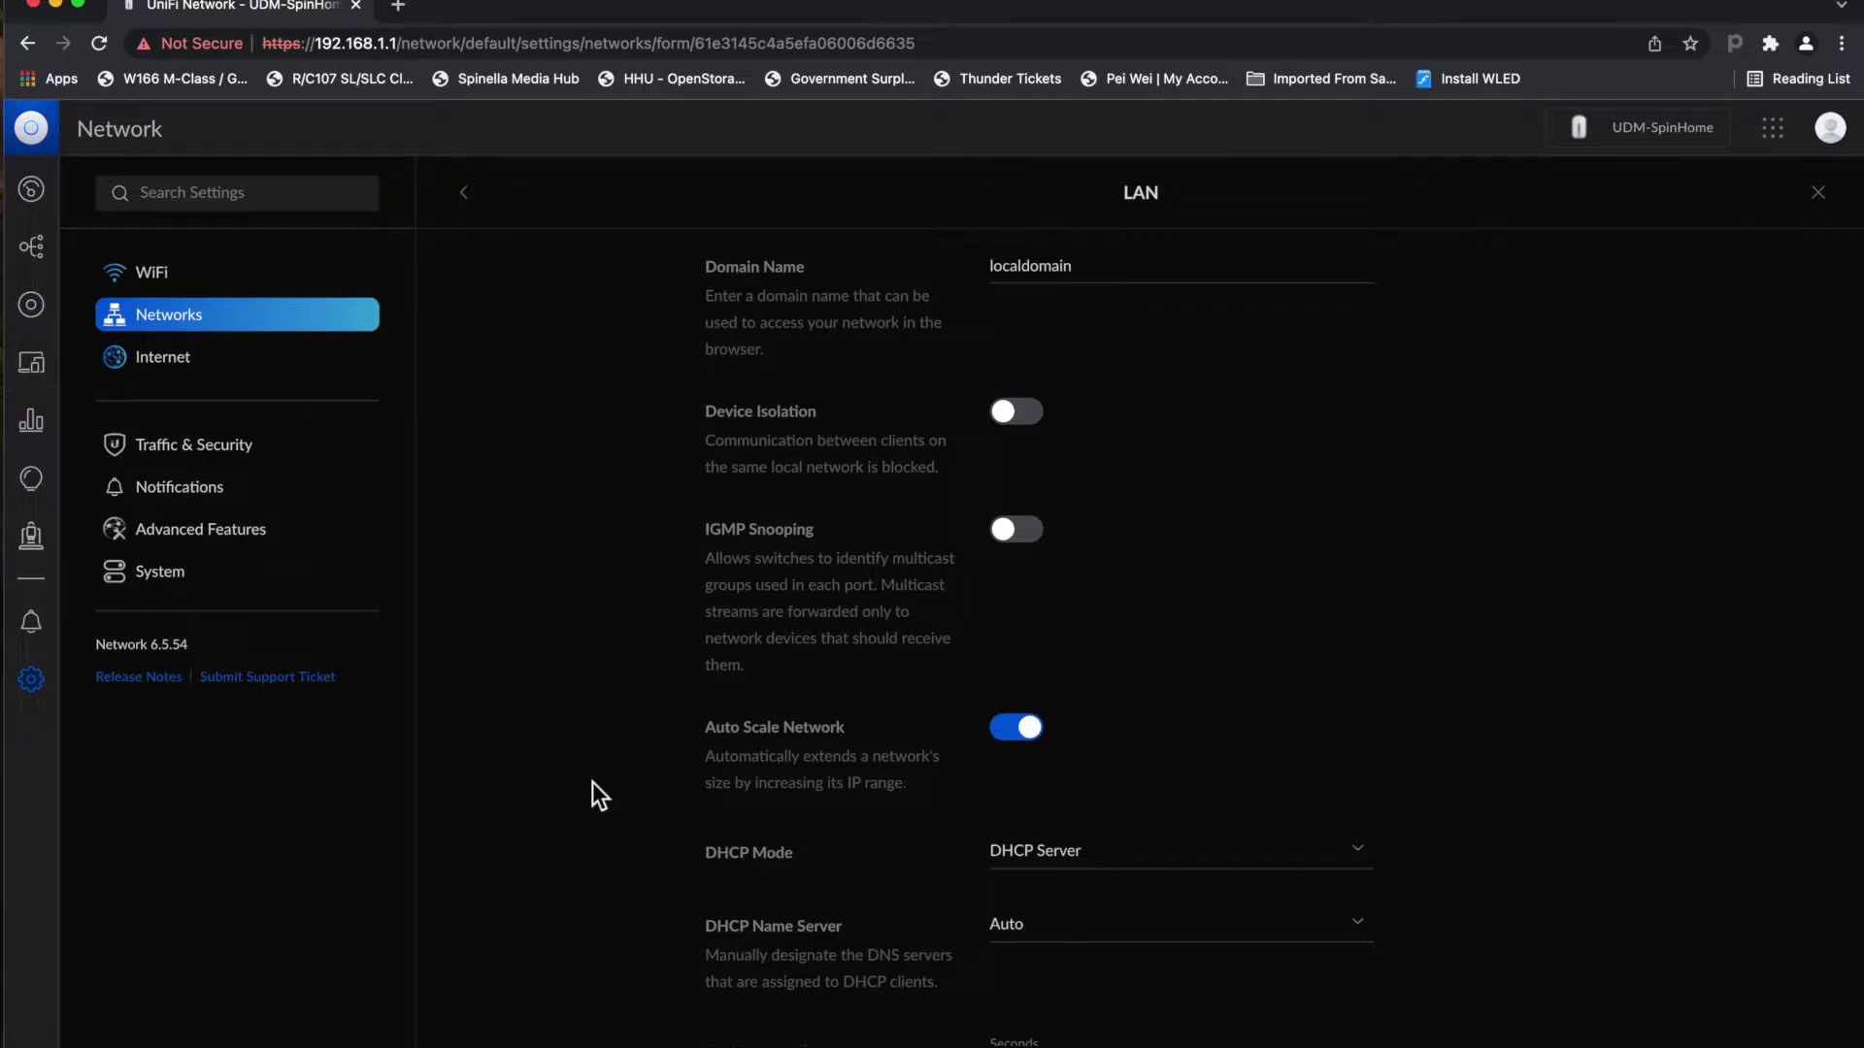
left_click(1012, 730)
scroll(1425, 557, "down", 3)
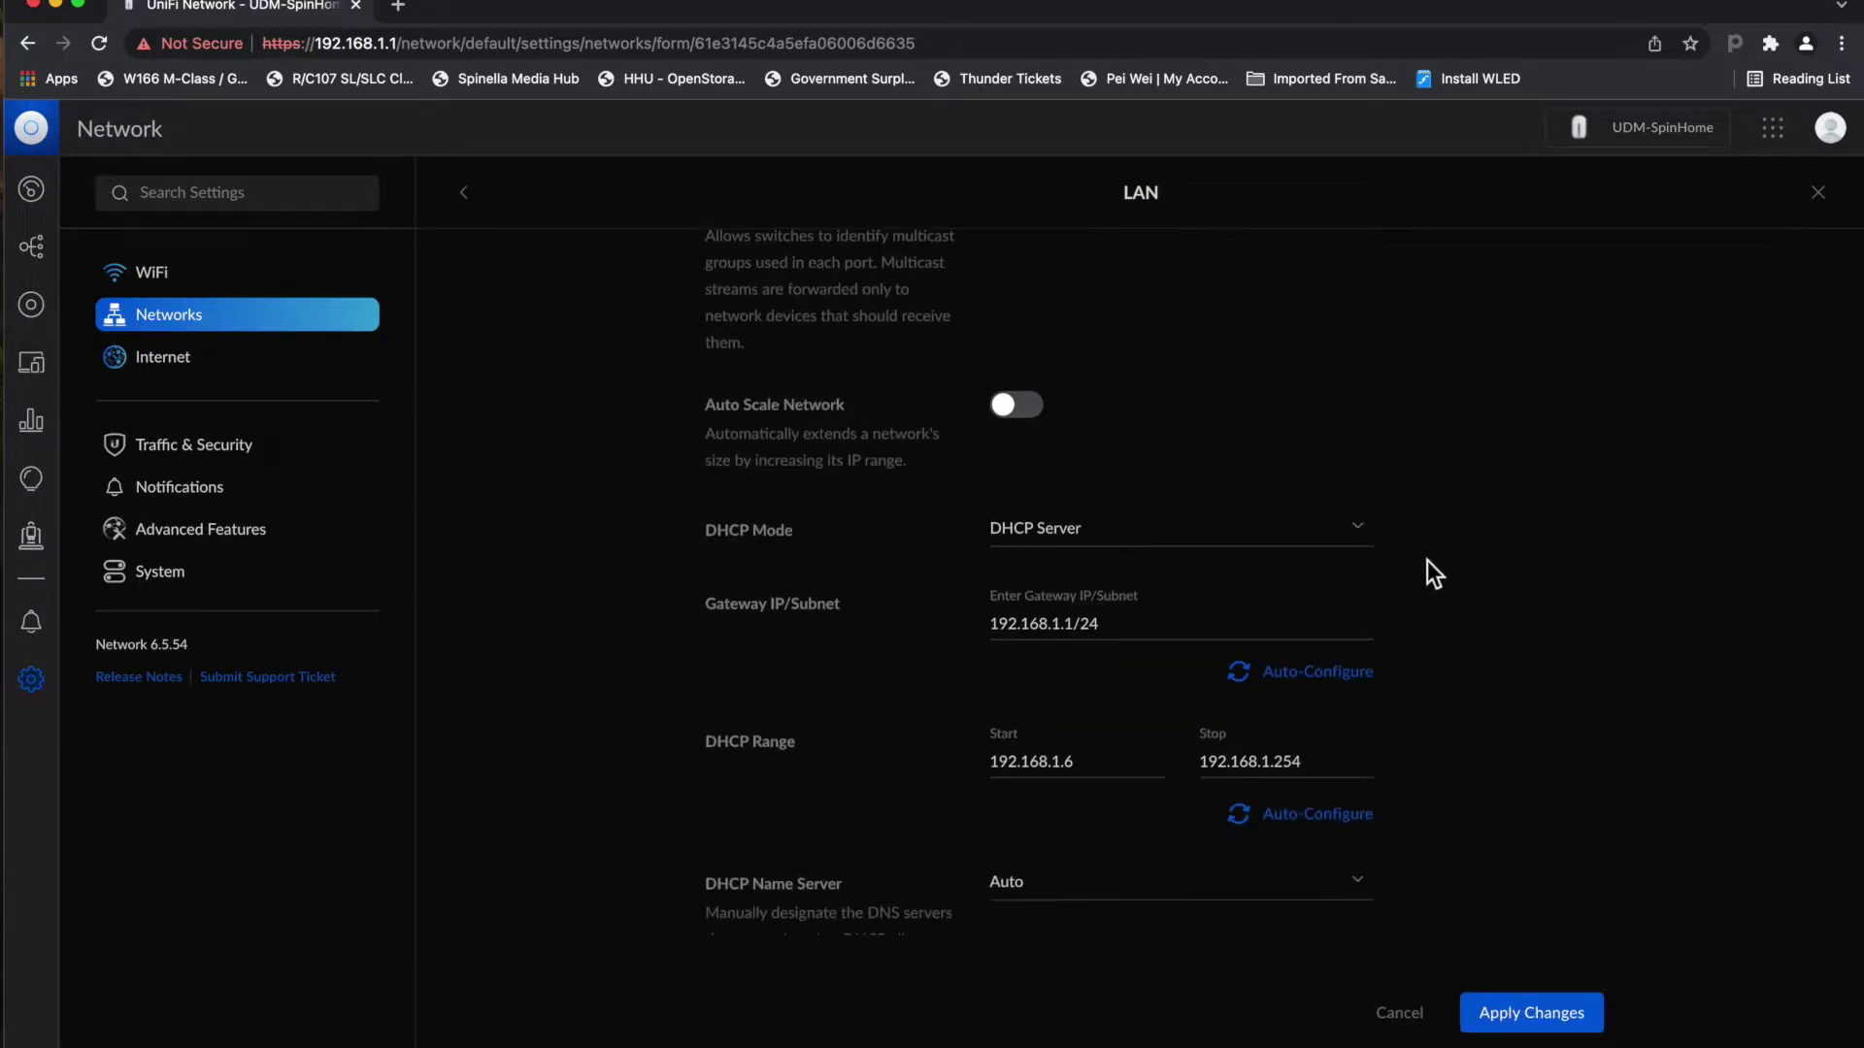
scroll(1359, 641, "down", 1)
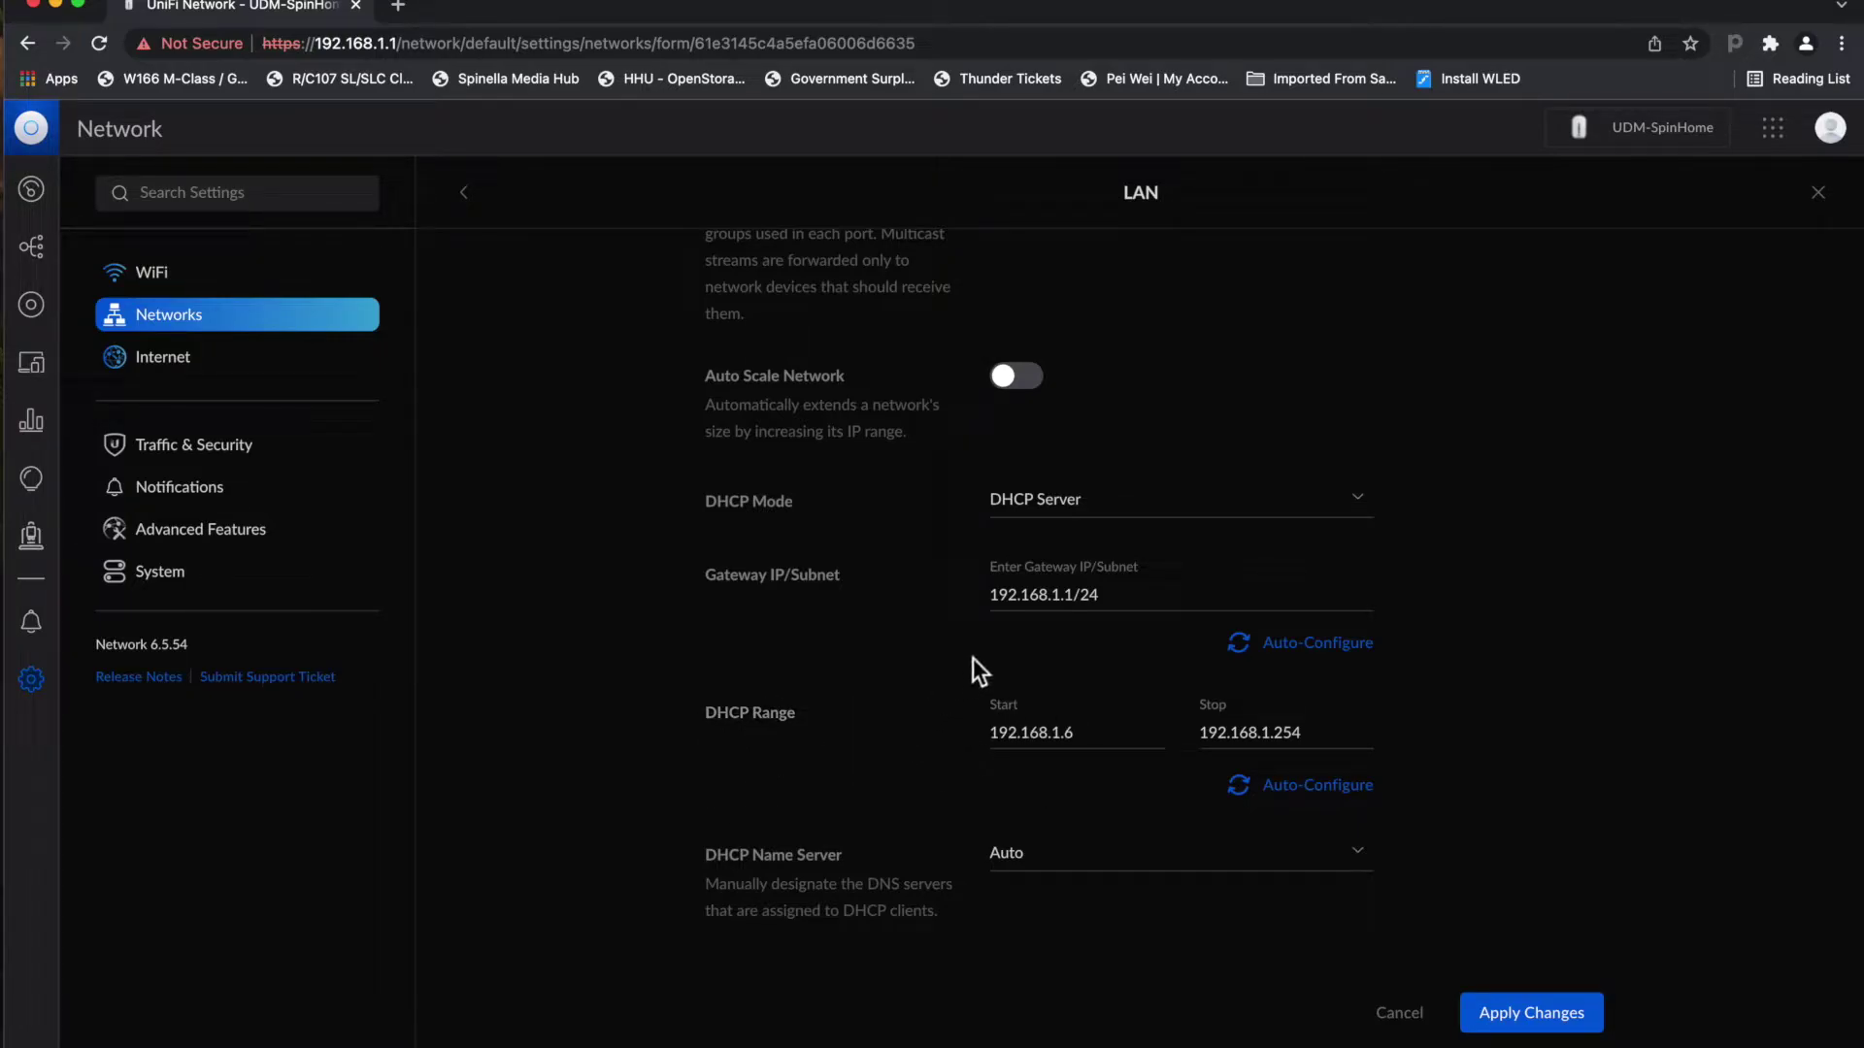
Step: Change the LAN gateway IP/subnet from 192.168.1.1/24 to 10.0.1.1/24
left_click(988, 594)
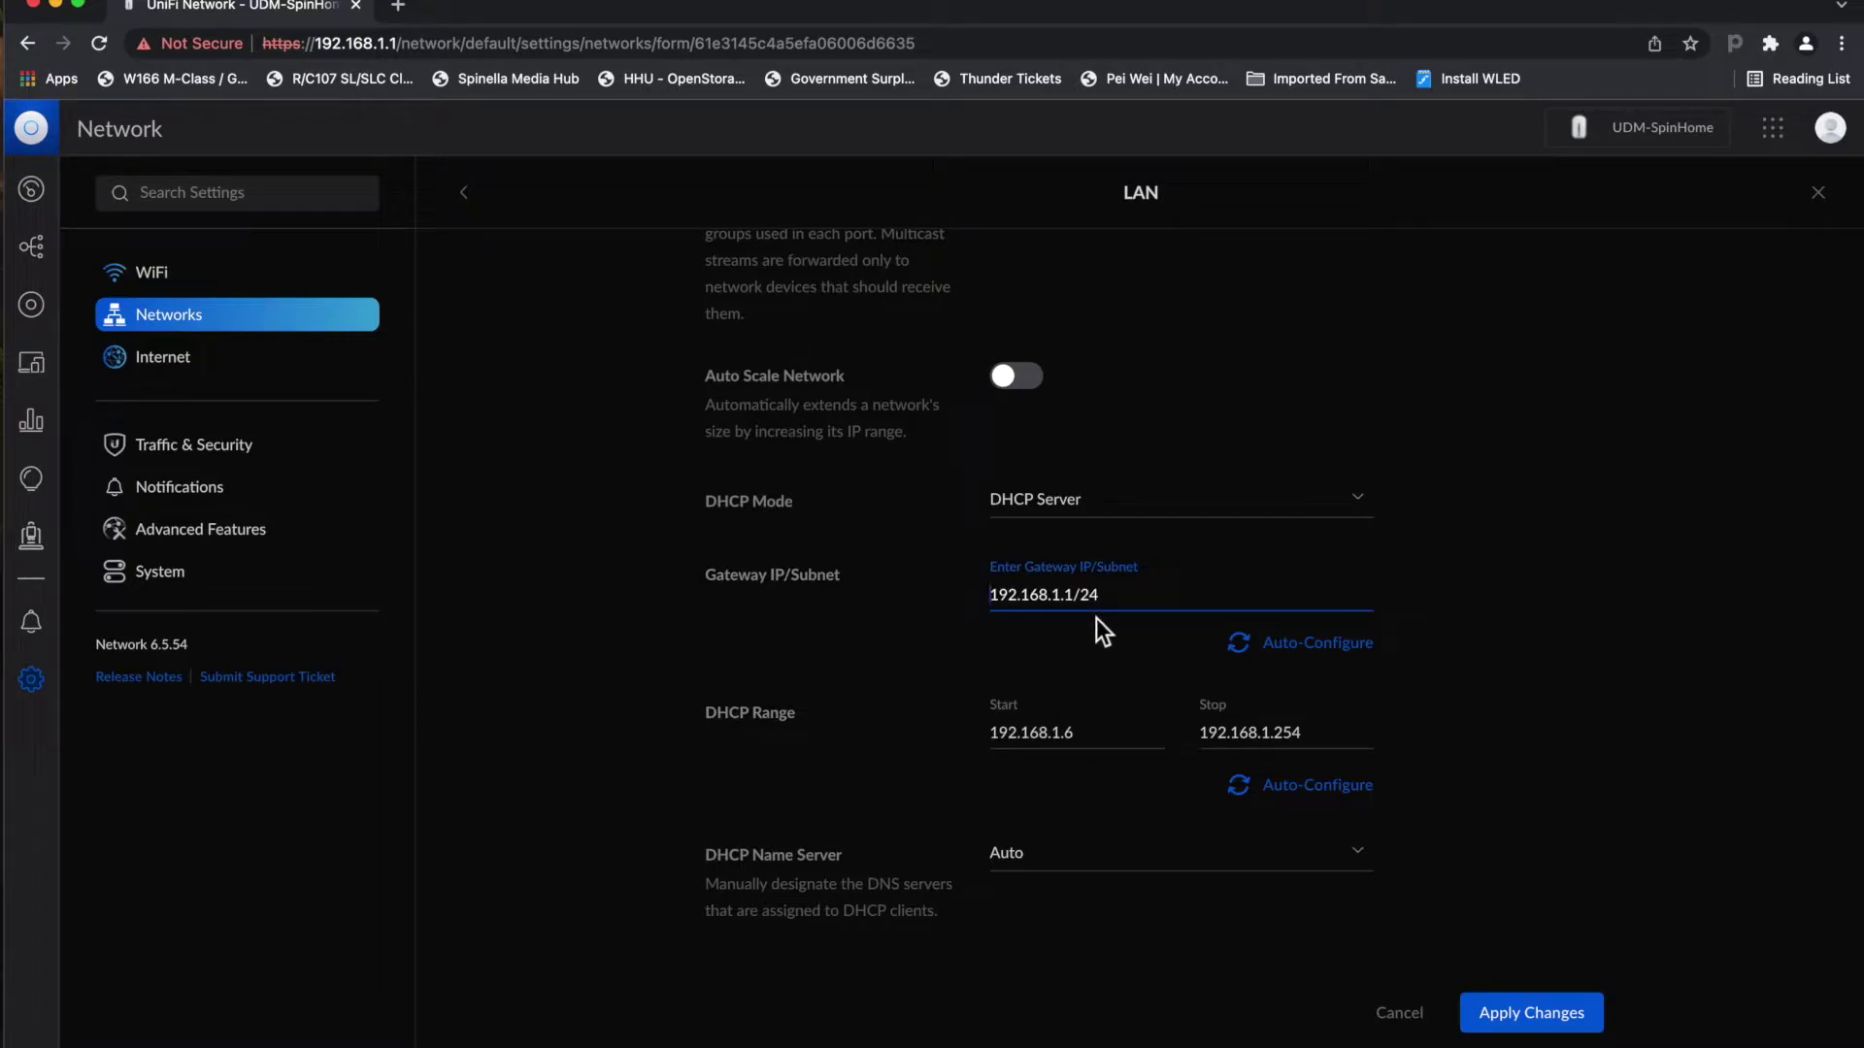
key("Delete")
key("Delete")
key("Delete")
key("Delete")
key("Delete")
key("Delete")
key("Delete")
key("Delete")
key("Delete")
key("Delete")
key("Delete")
type("10.0.1.1")
Step: Edit the final digit of the DHCP range start address, ending with 6
left_click(1078, 735)
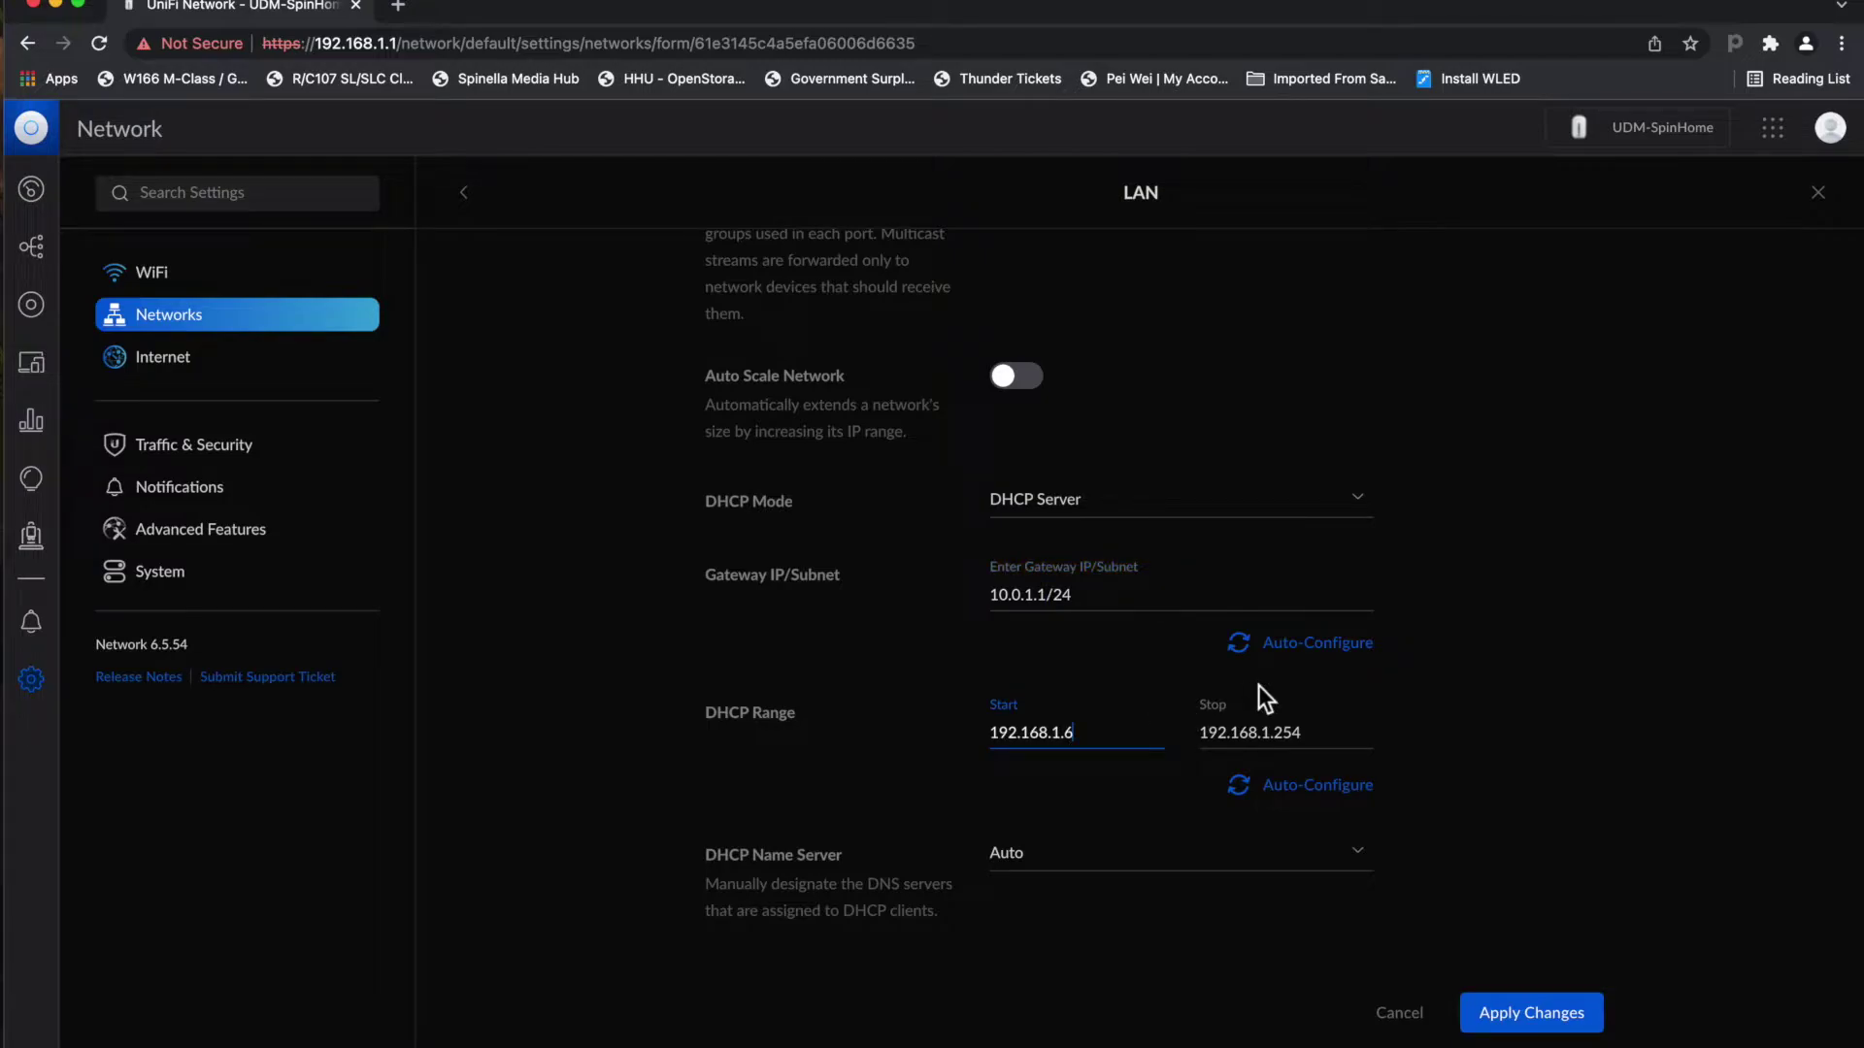
key("BackSpace")
type("2")
key("BackSpace")
type("6")
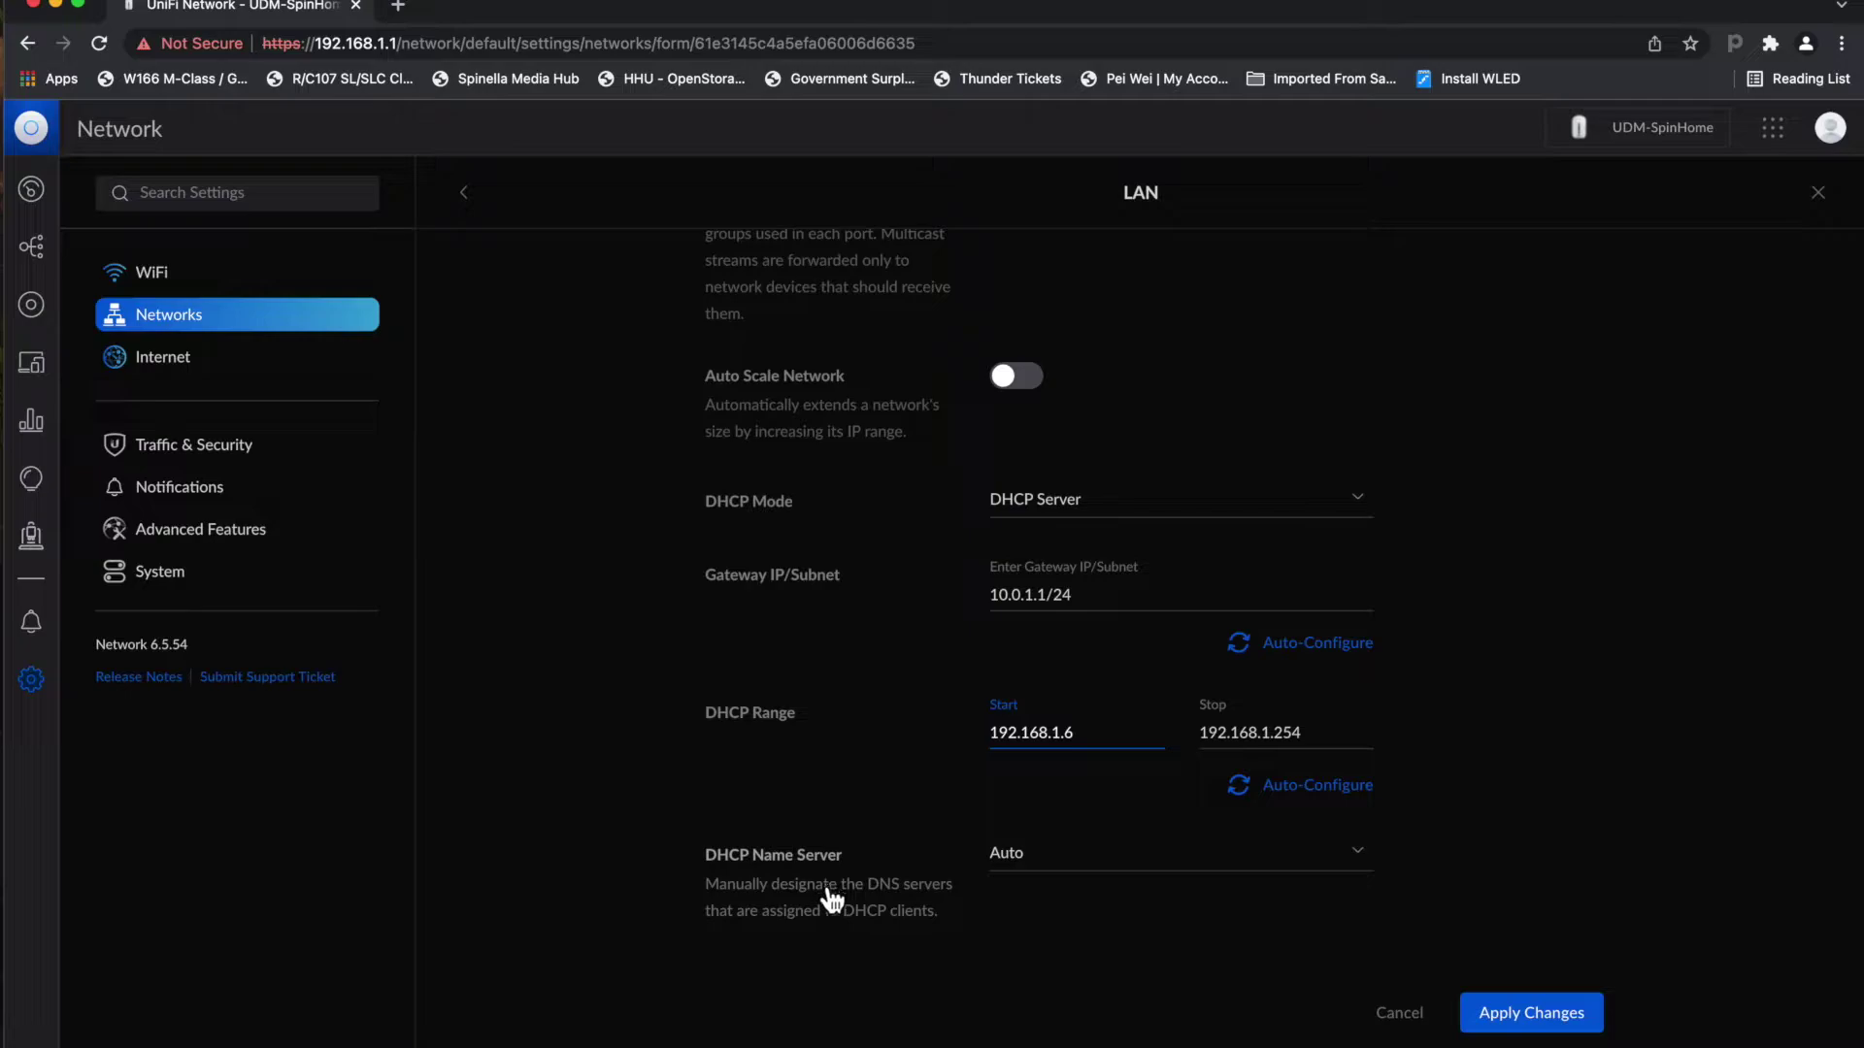
Step: Set the LAN DHCP range to 10.0.1.6–10.0.1.254 and apply the changes
left_click(1541, 1021)
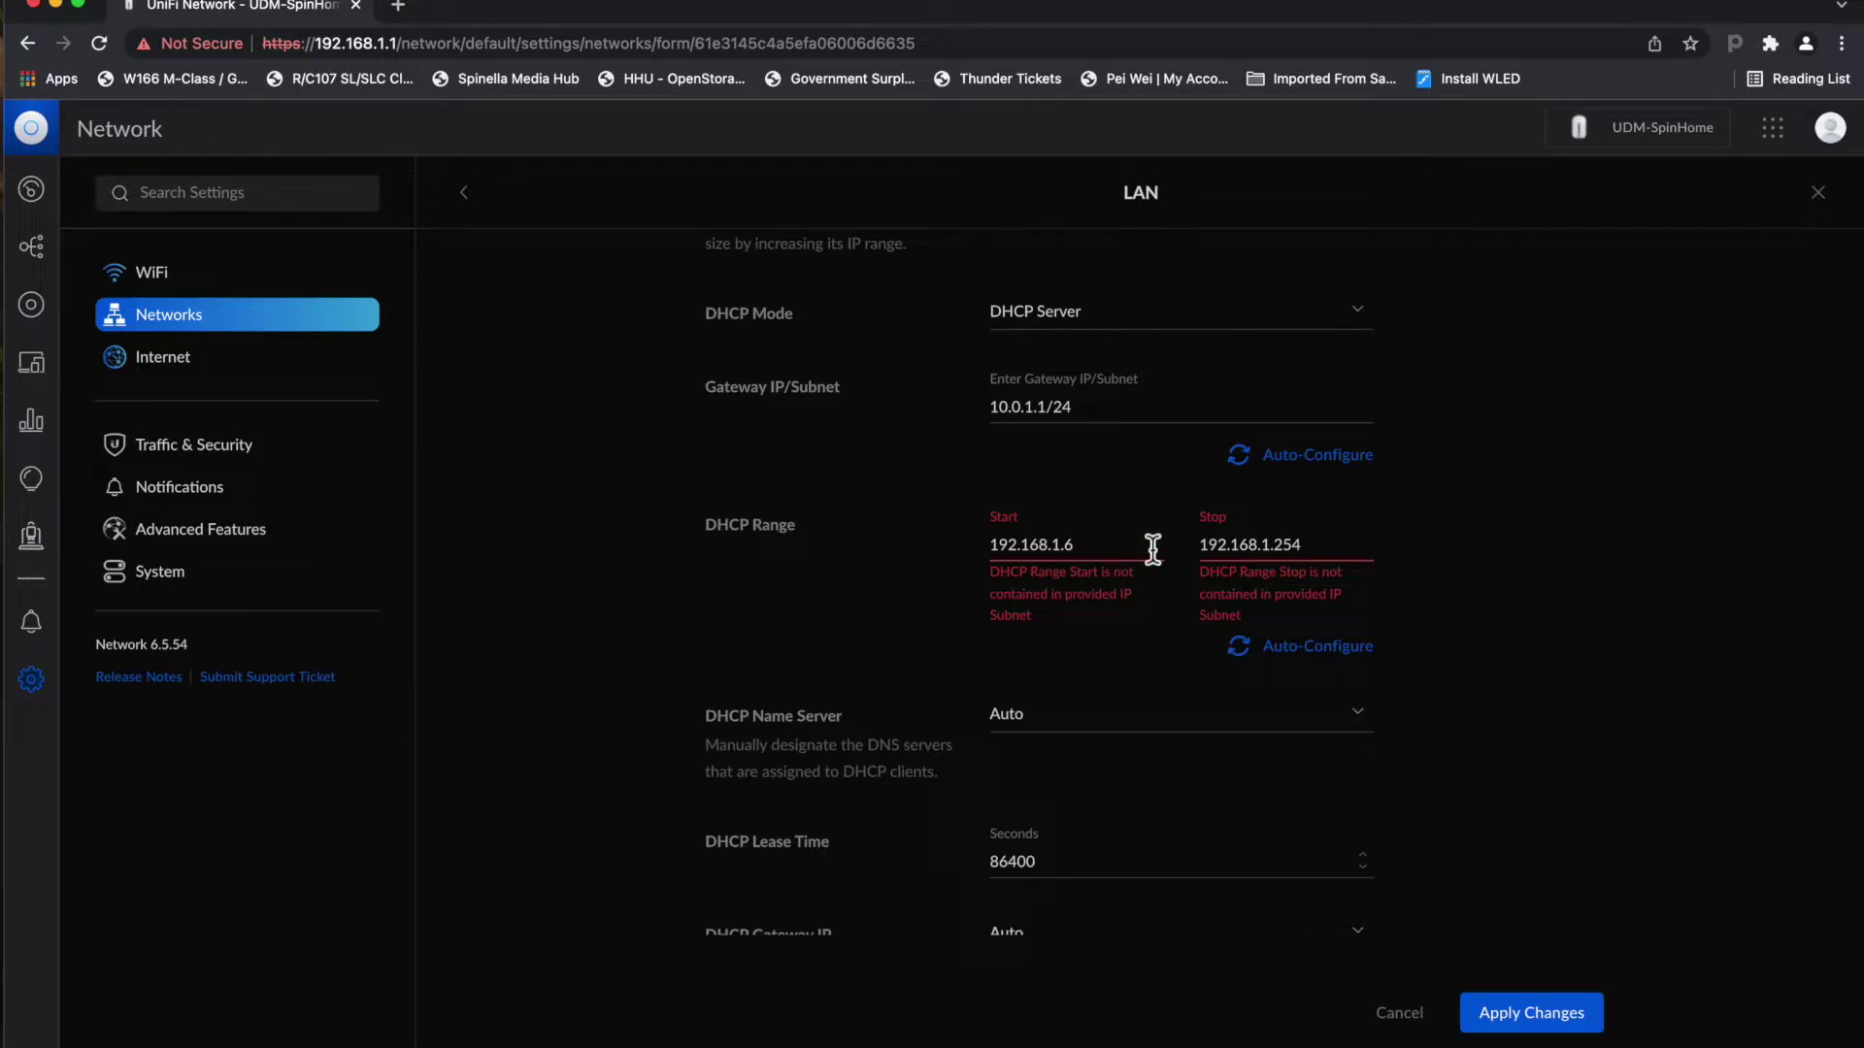
left_click(1099, 551)
left_click_drag(1099, 551, 907, 565)
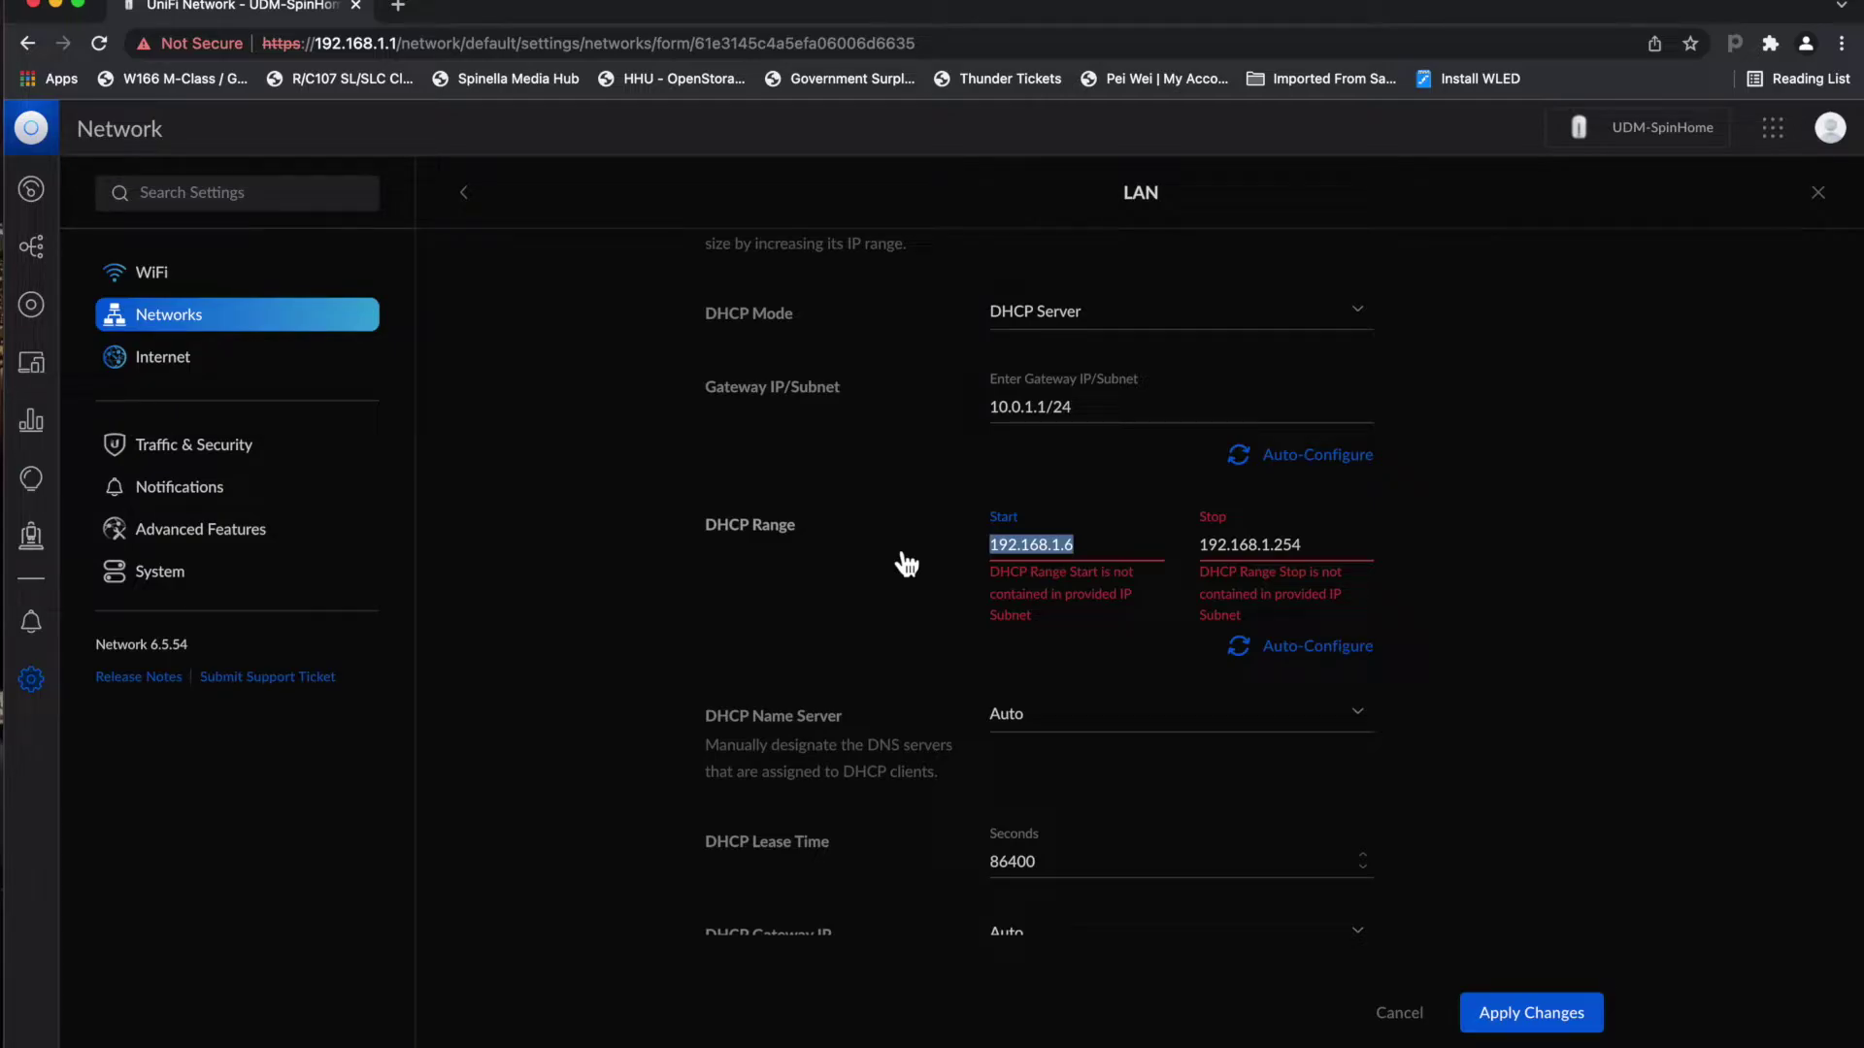
type("10.0.1.6")
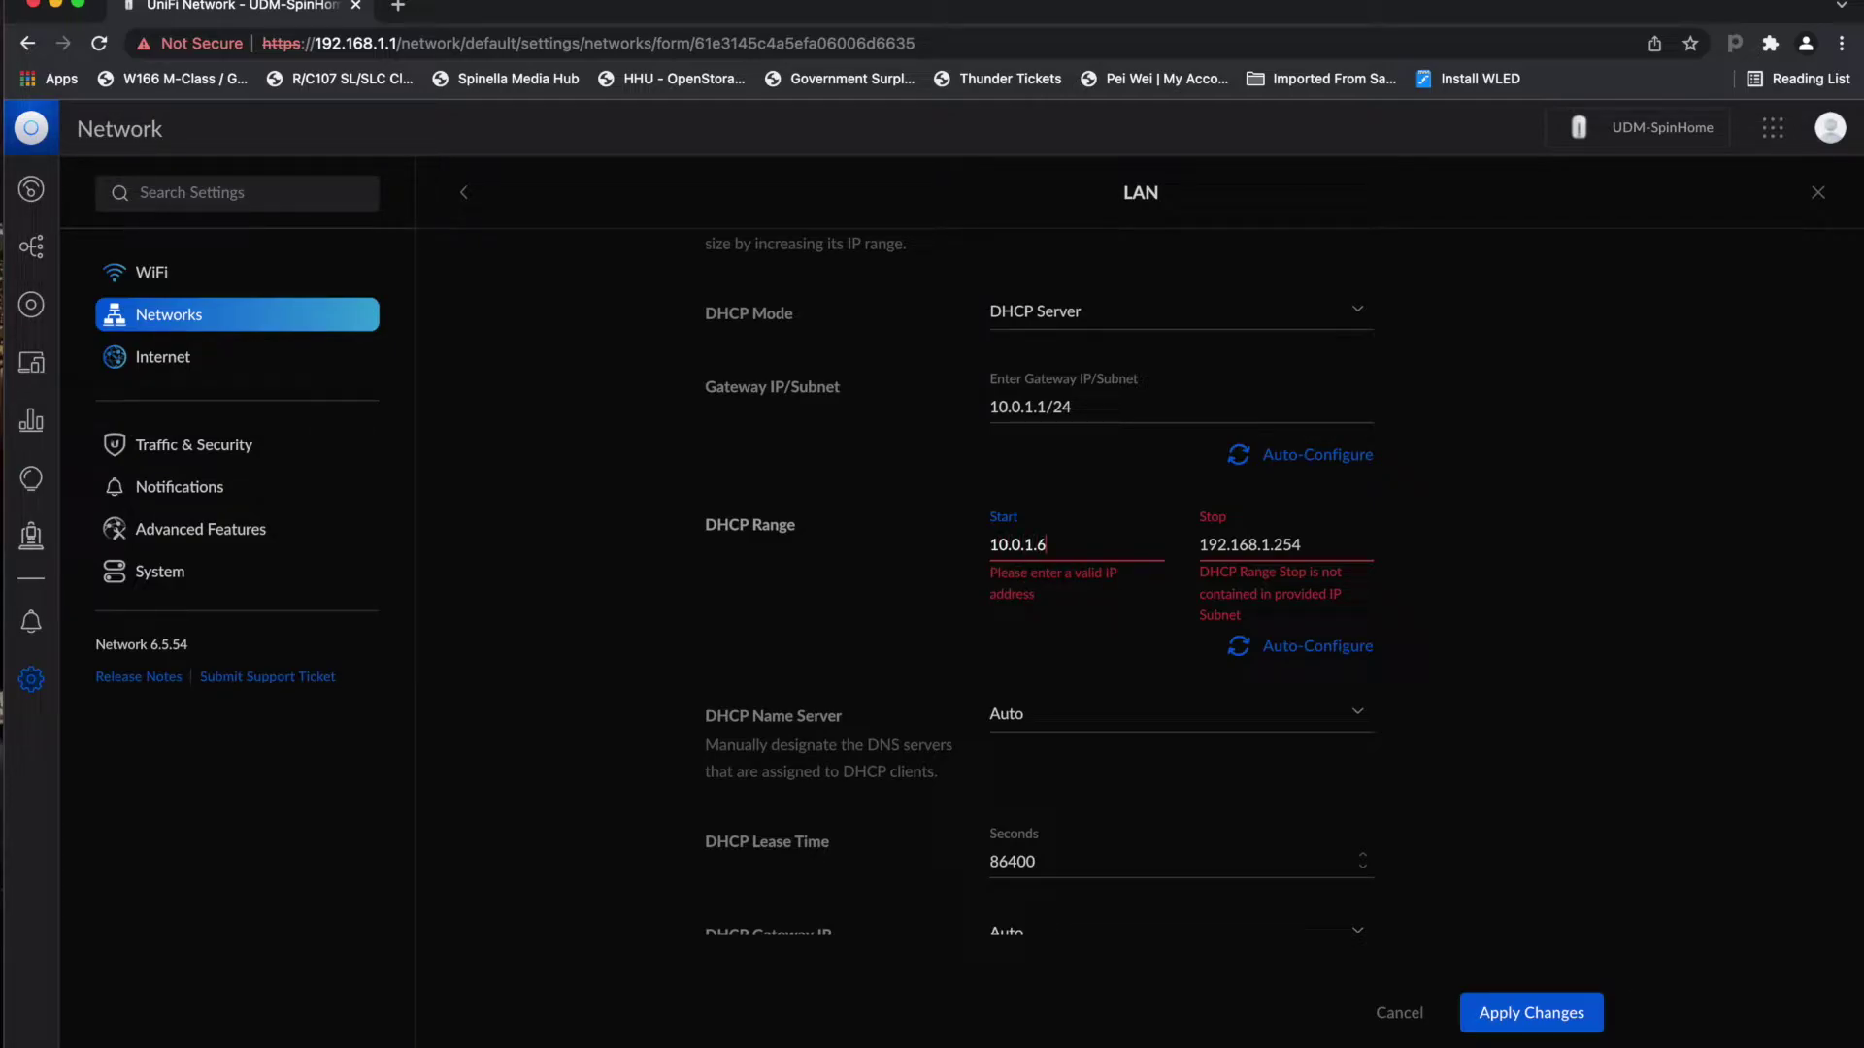
key("Tab")
type("10.0.1.254")
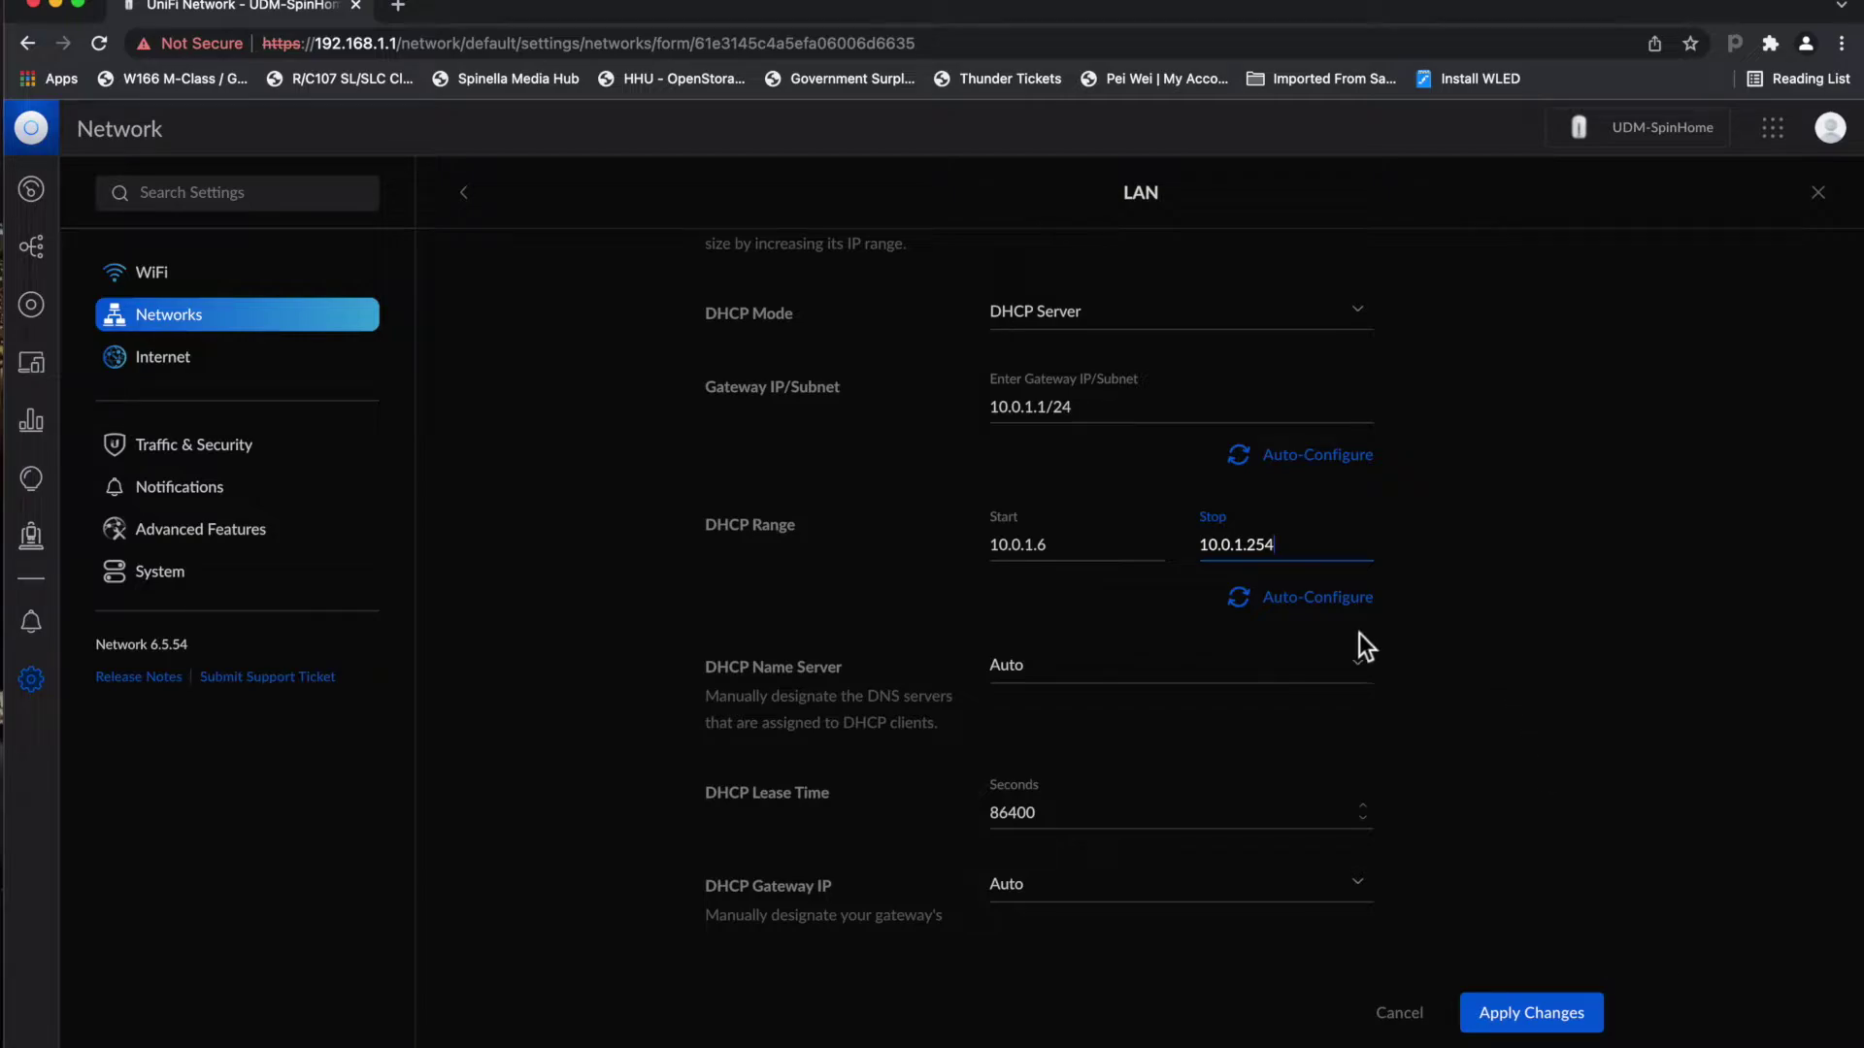
left_click(1253, 607)
left_click(1553, 1012)
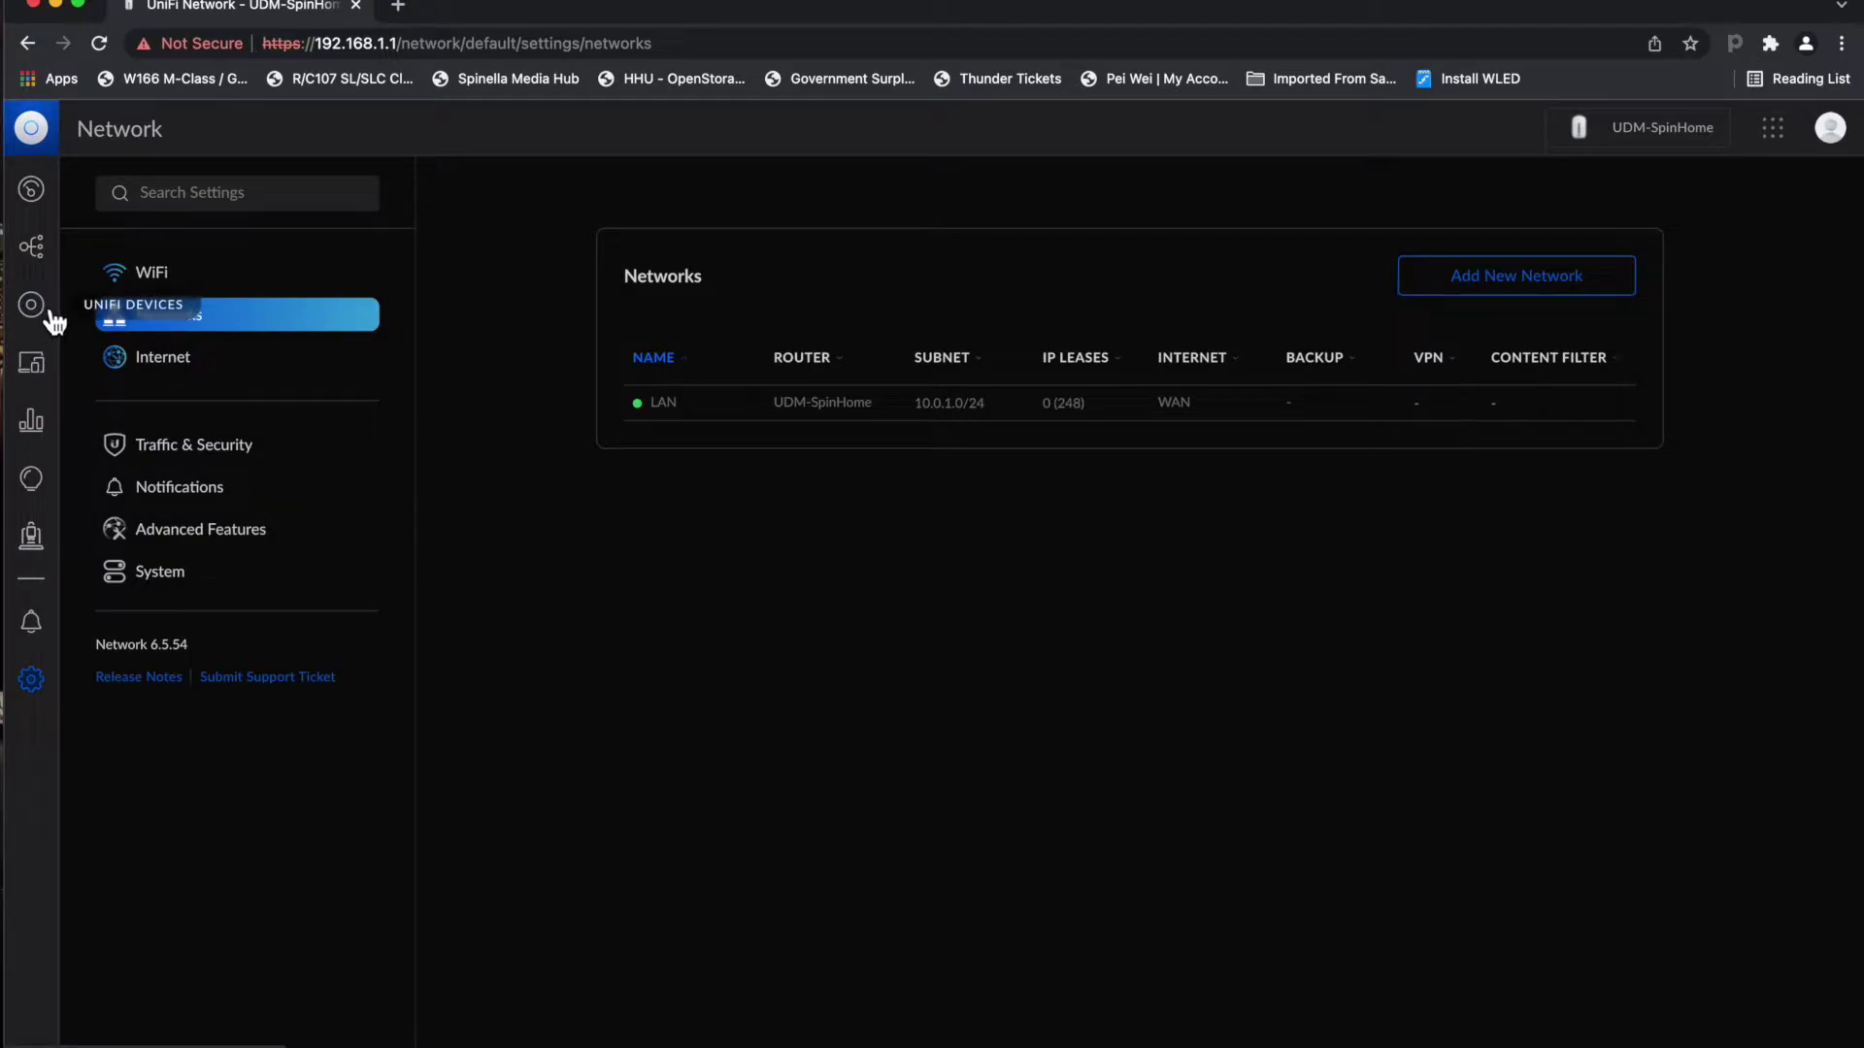
Step: Open Client Devices and look through the 39 clients still on 192.168.1.x addresses
left_click(35, 367)
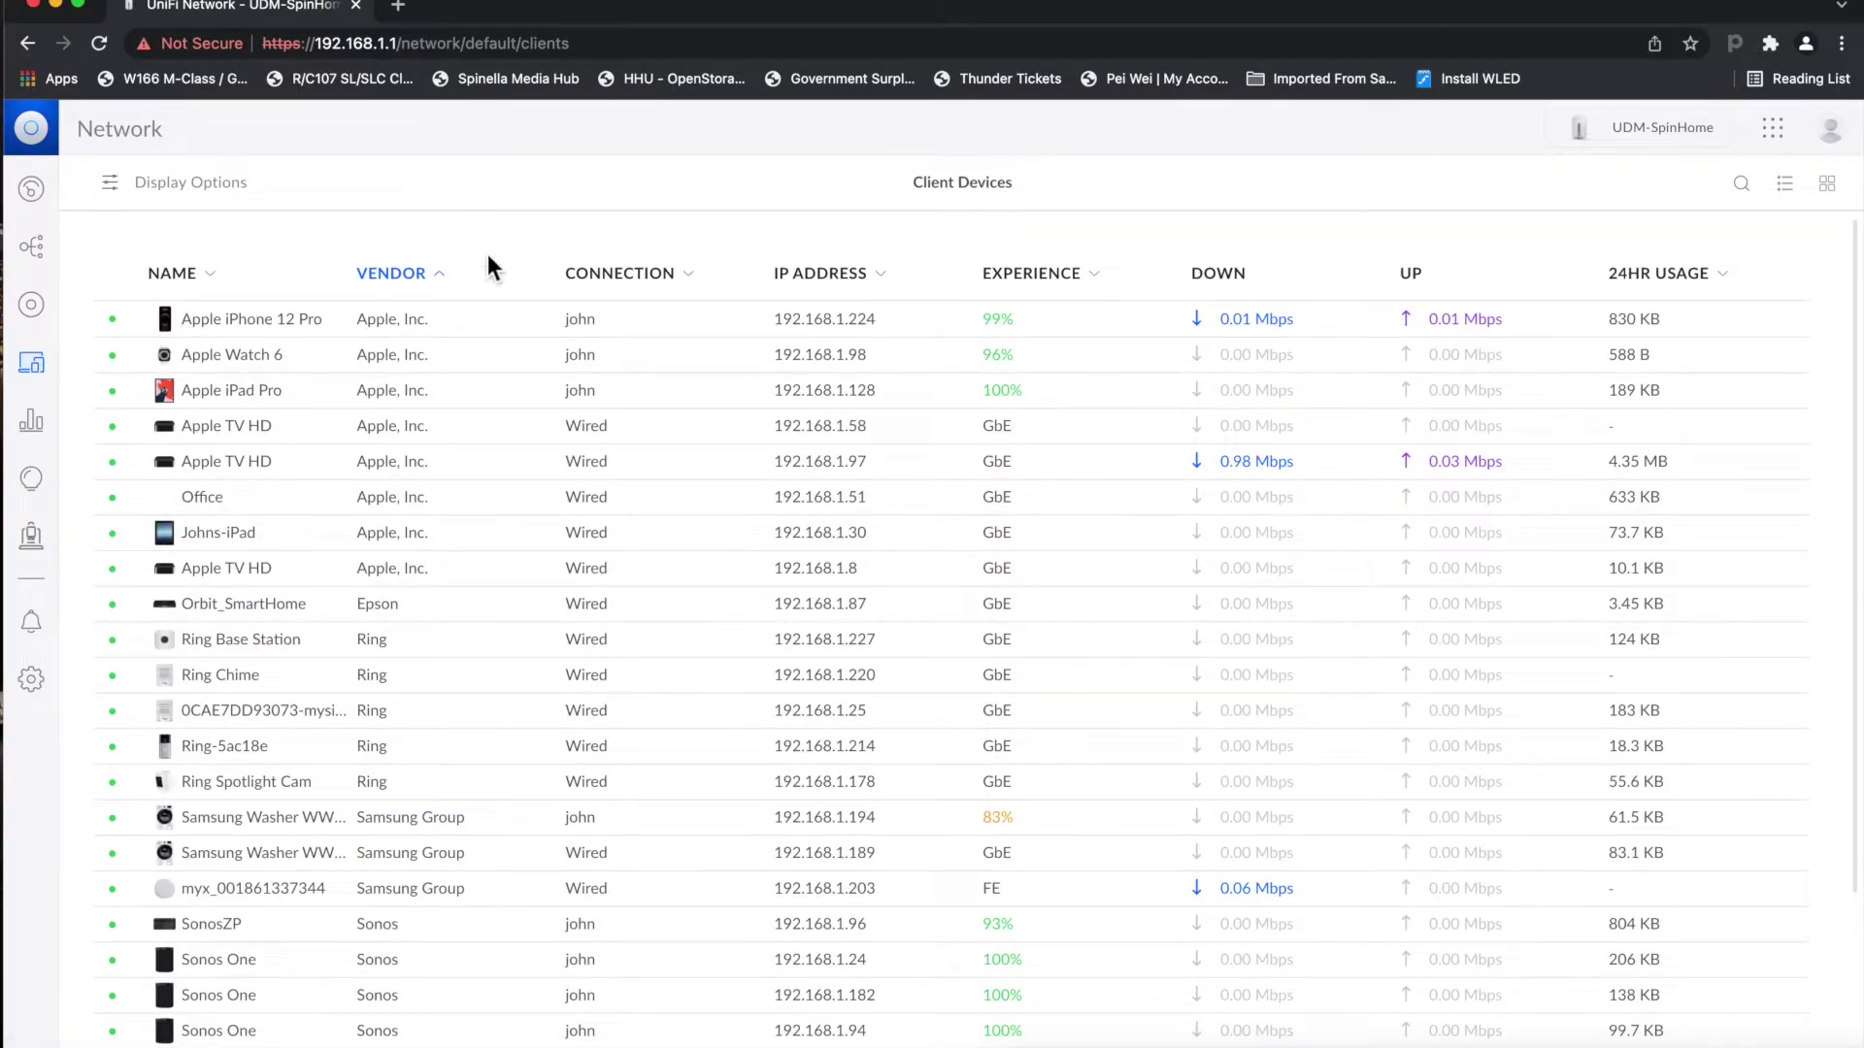
scroll(937, 844, "down", 5)
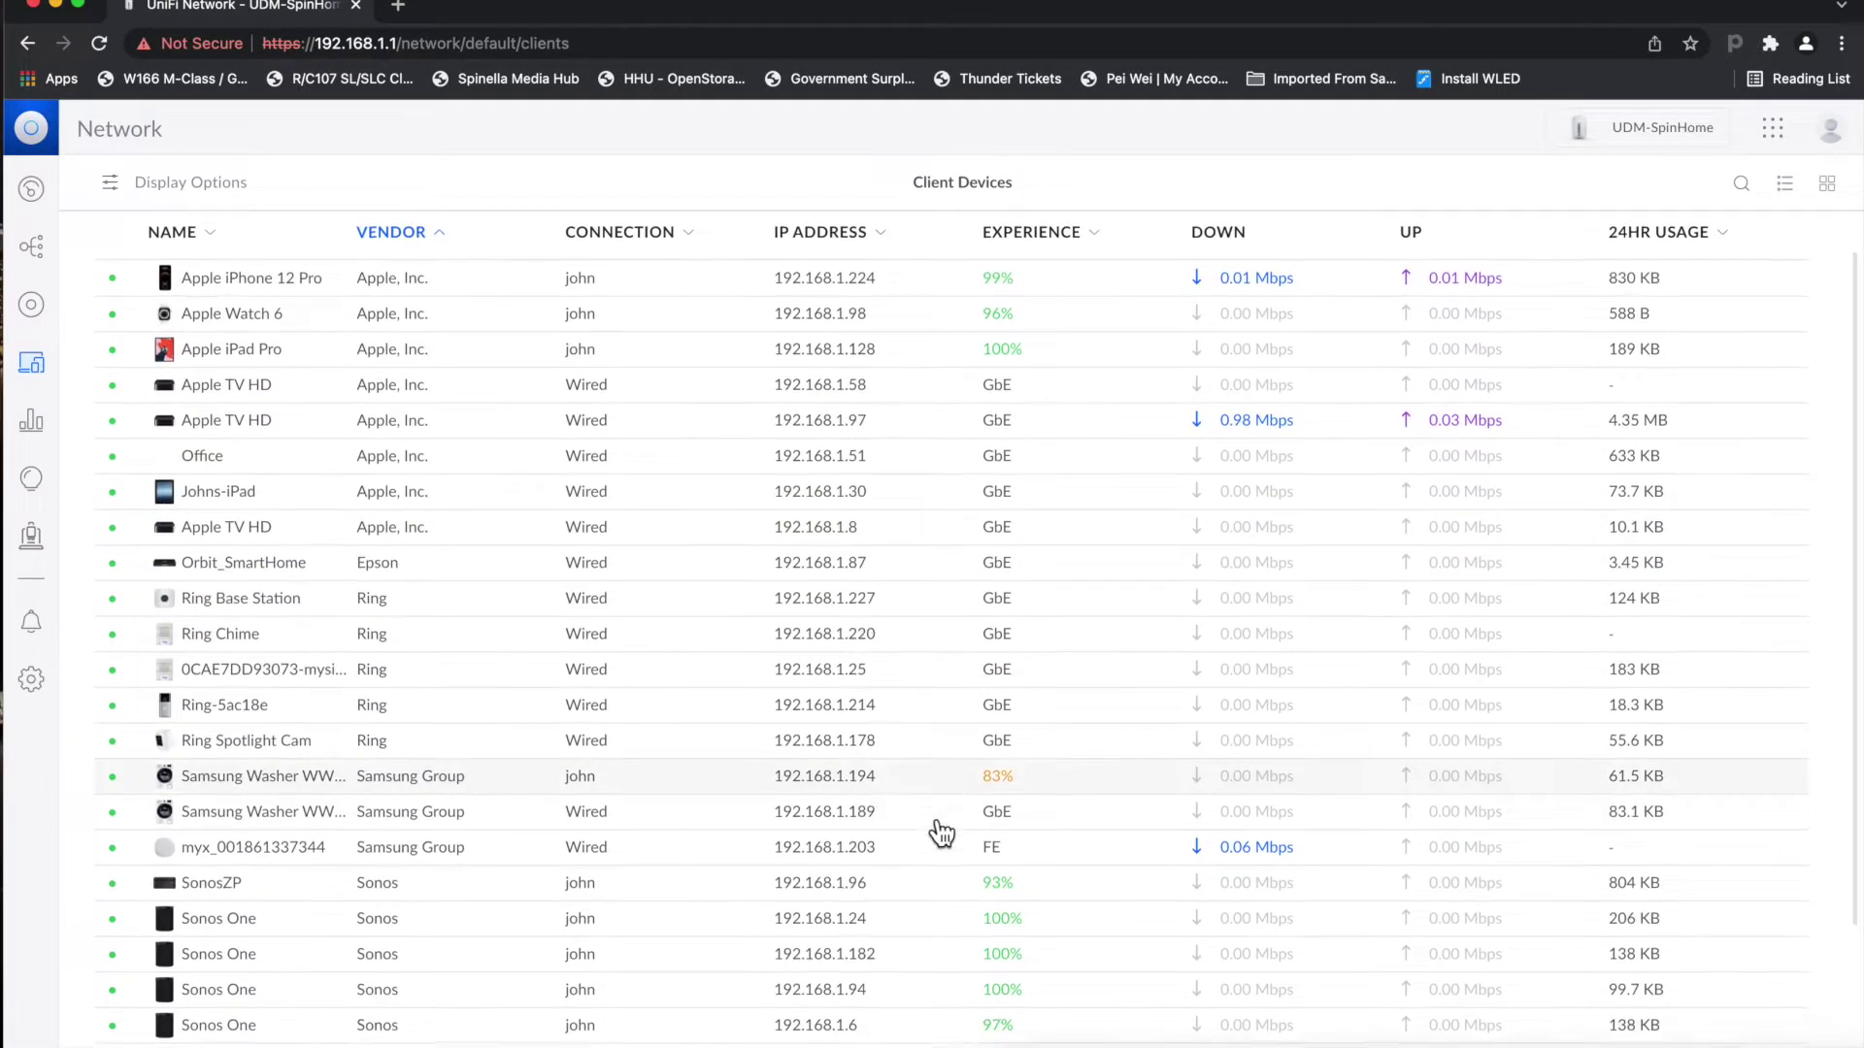
scroll(934, 844, "up", 5)
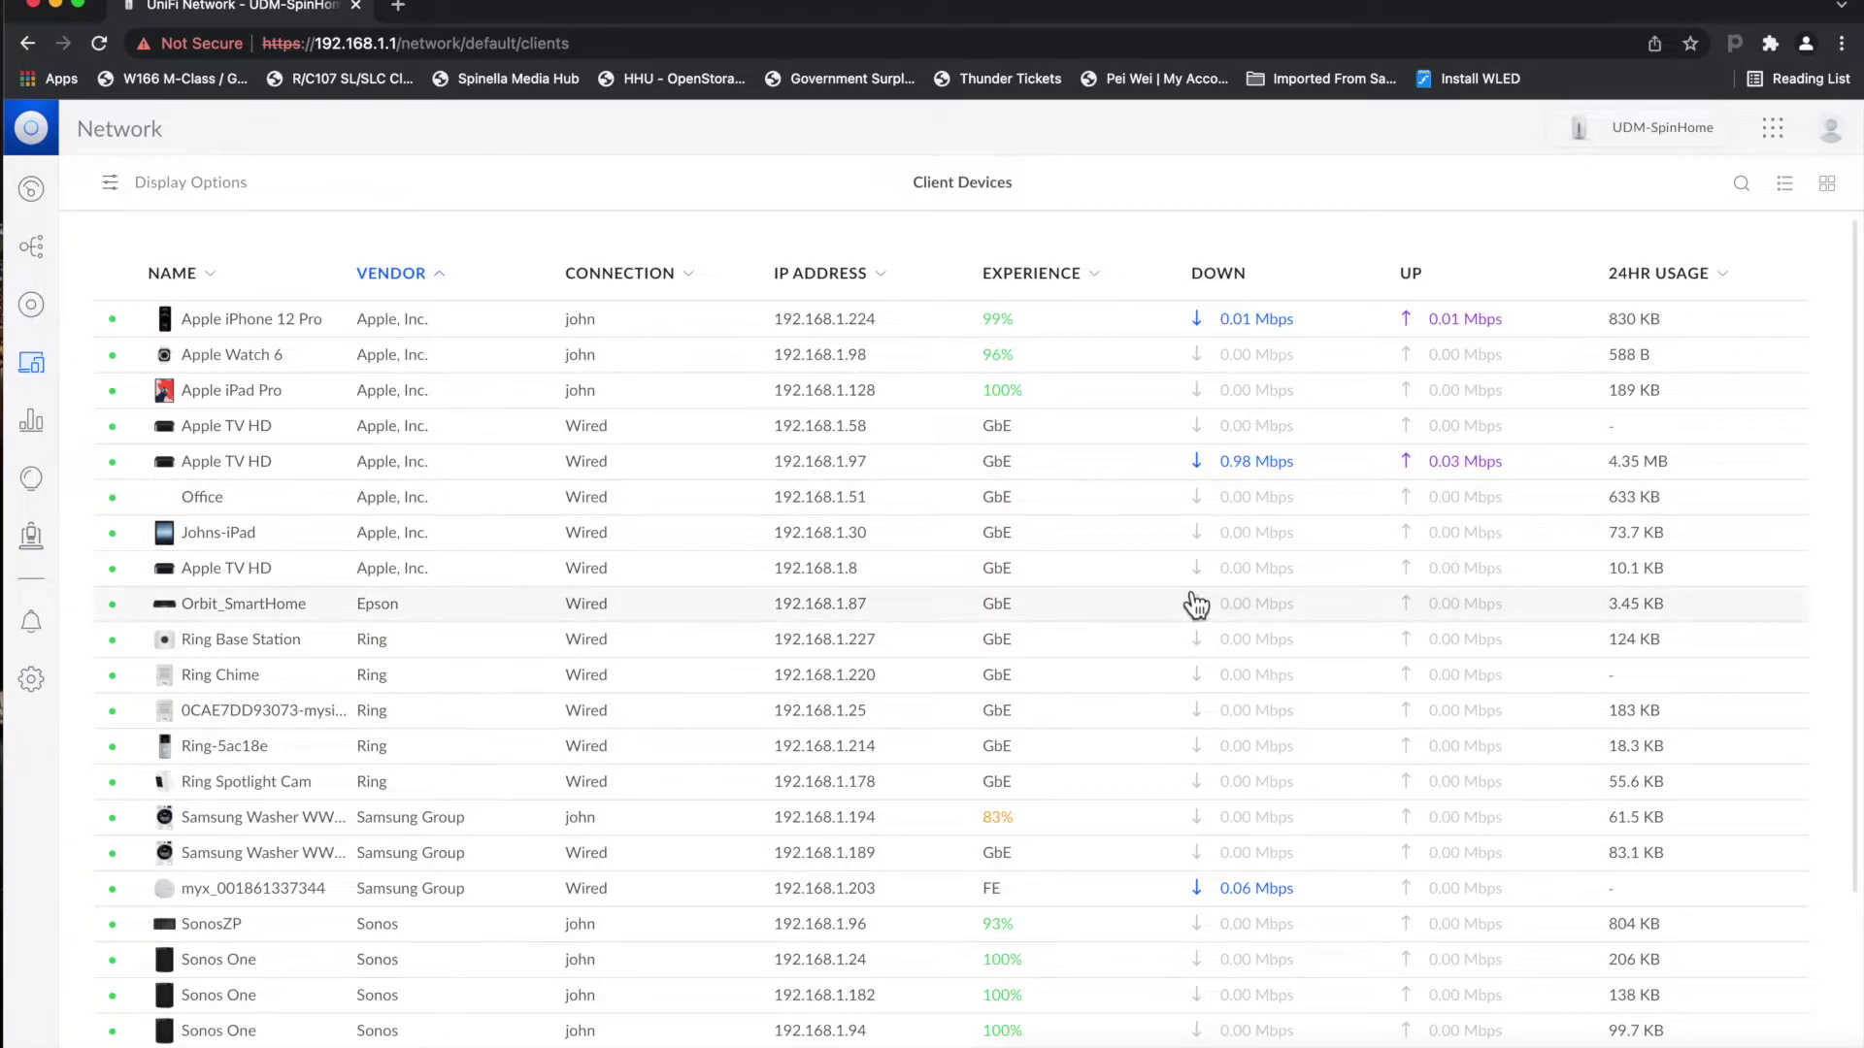
scroll(1165, 644, "down", 5)
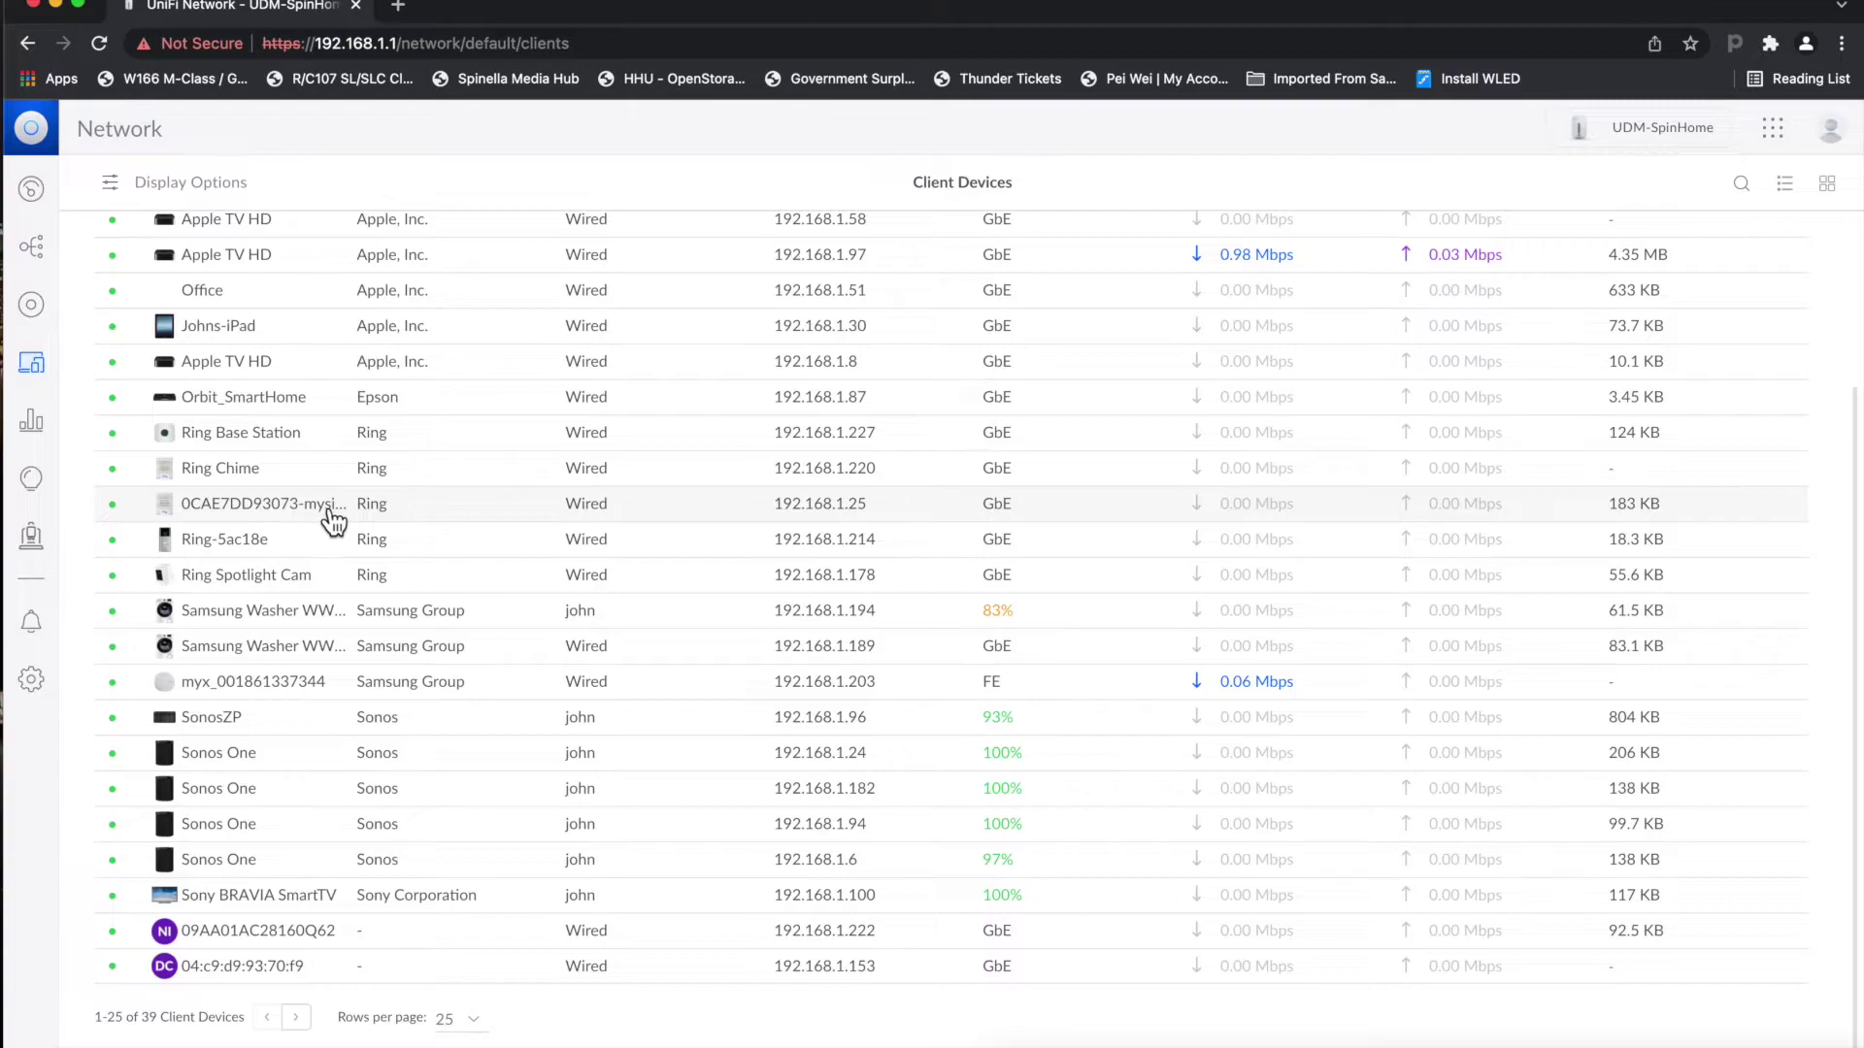
scroll(320, 510, "up", 5)
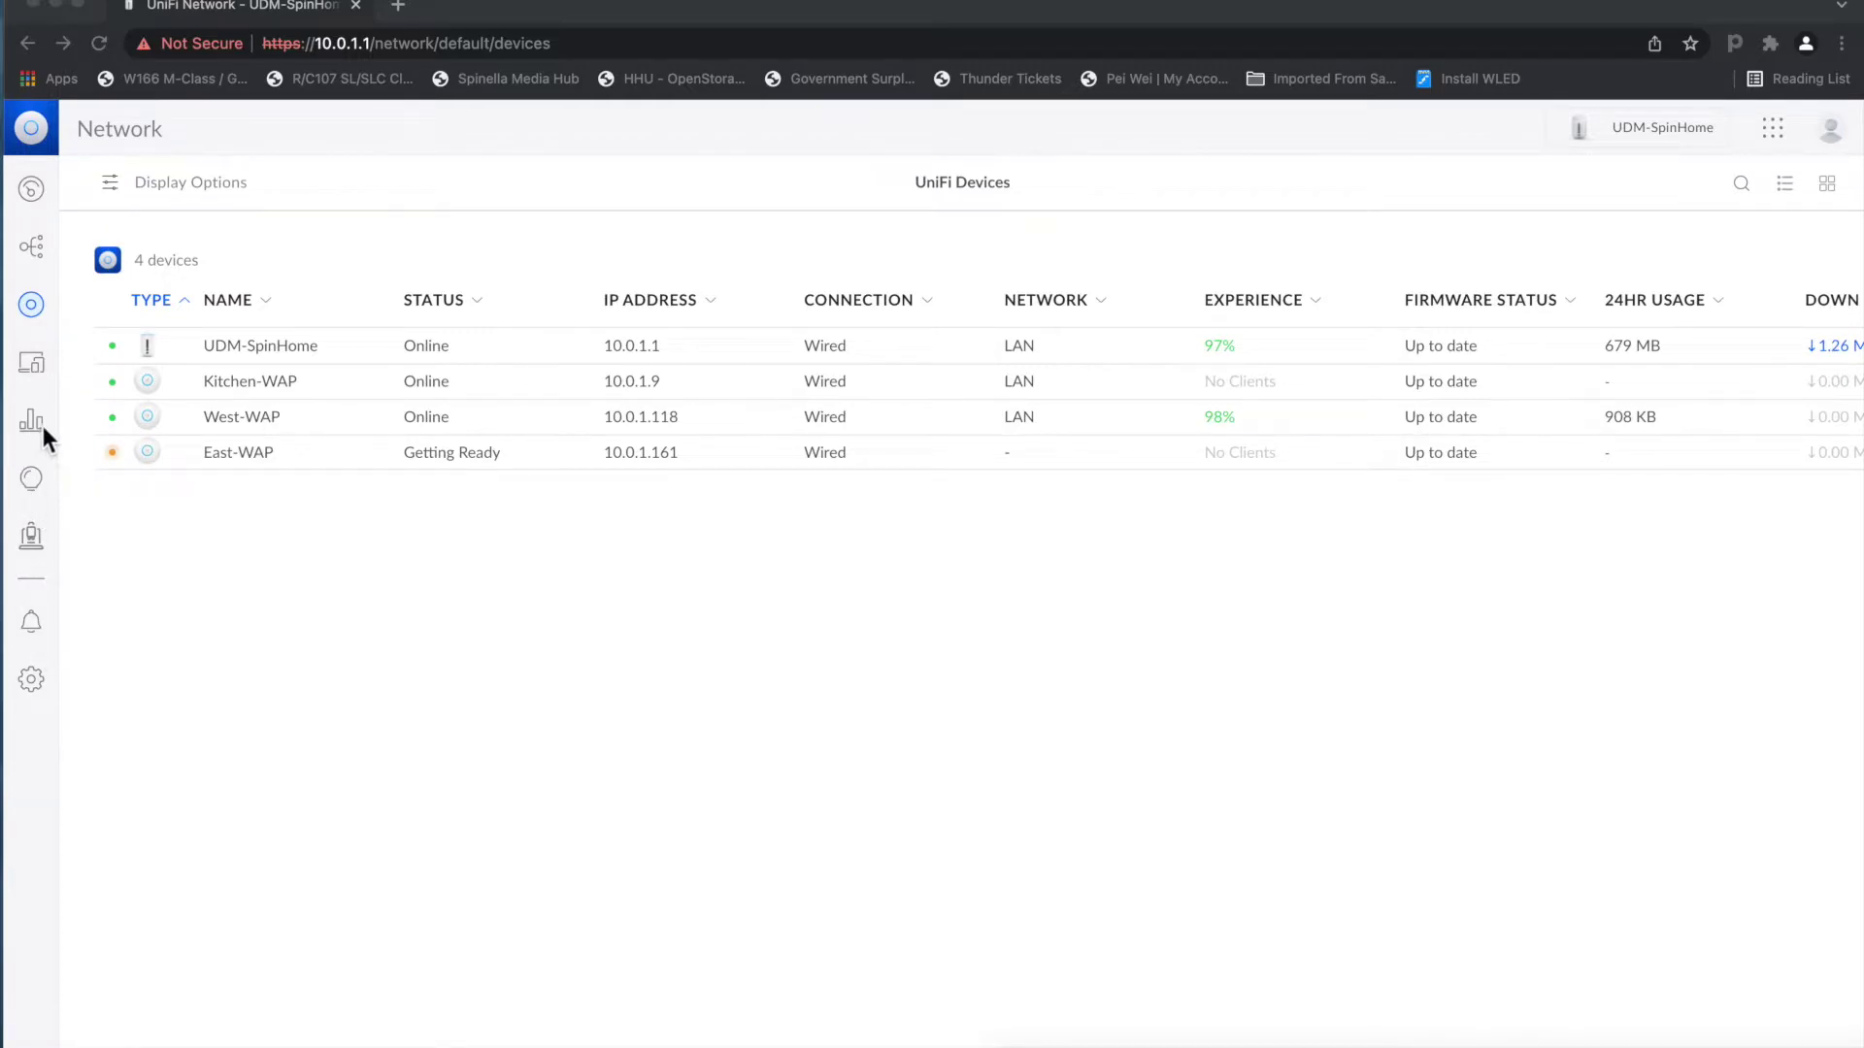
Step: Force the Apple iPad Pro client to reconnect from its details panel
left_click(33, 365)
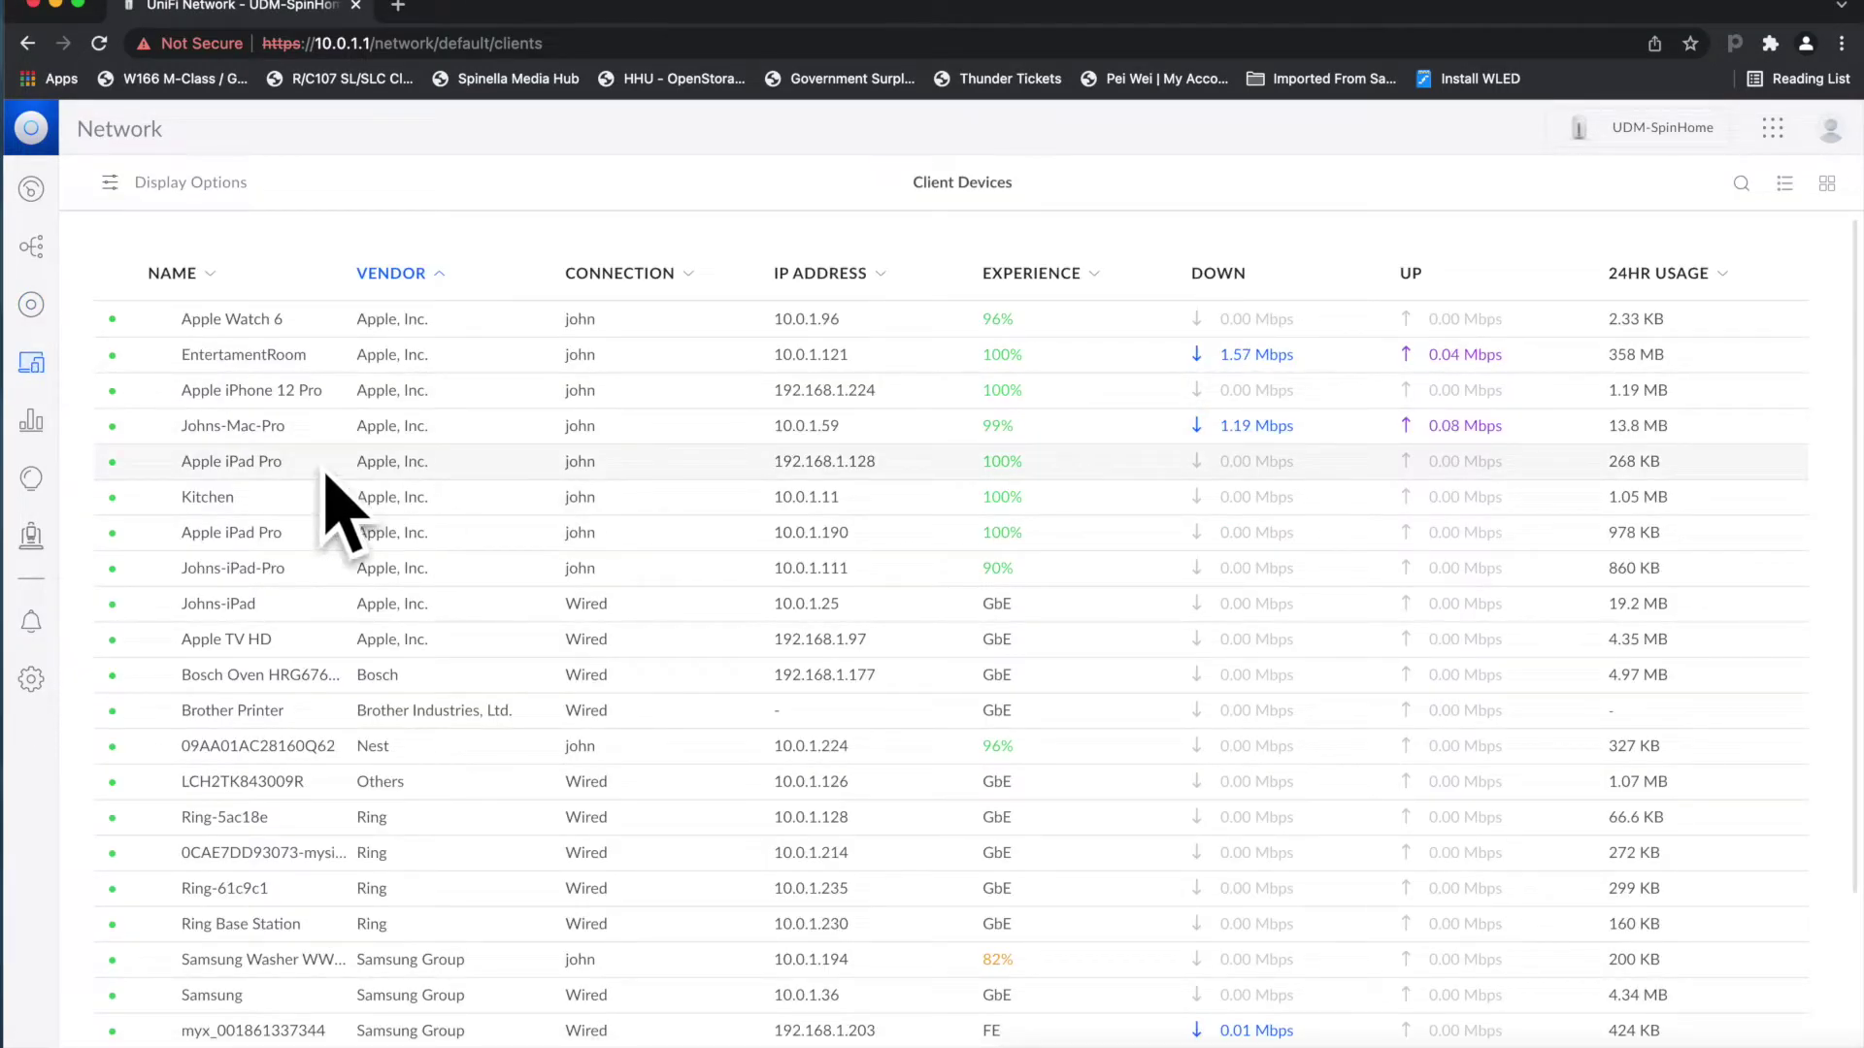
left_click(901, 476)
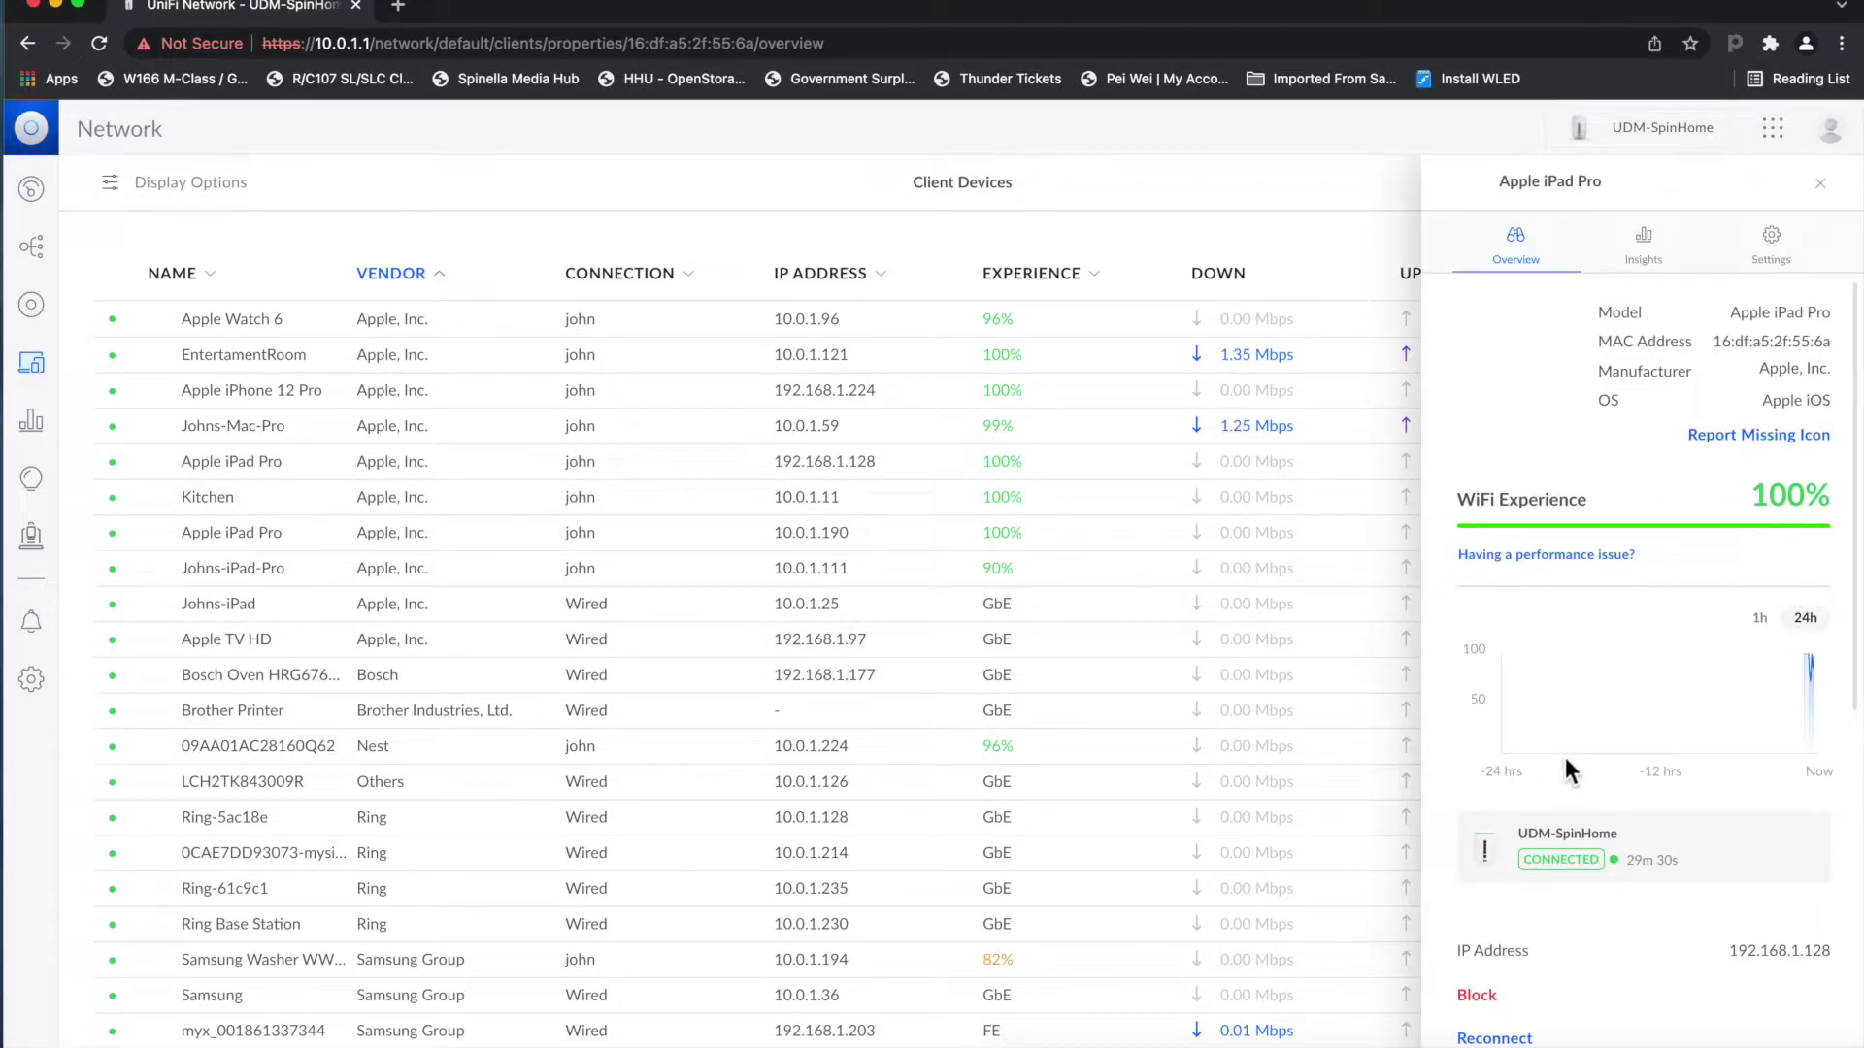
scroll(1640, 690, "down", 4)
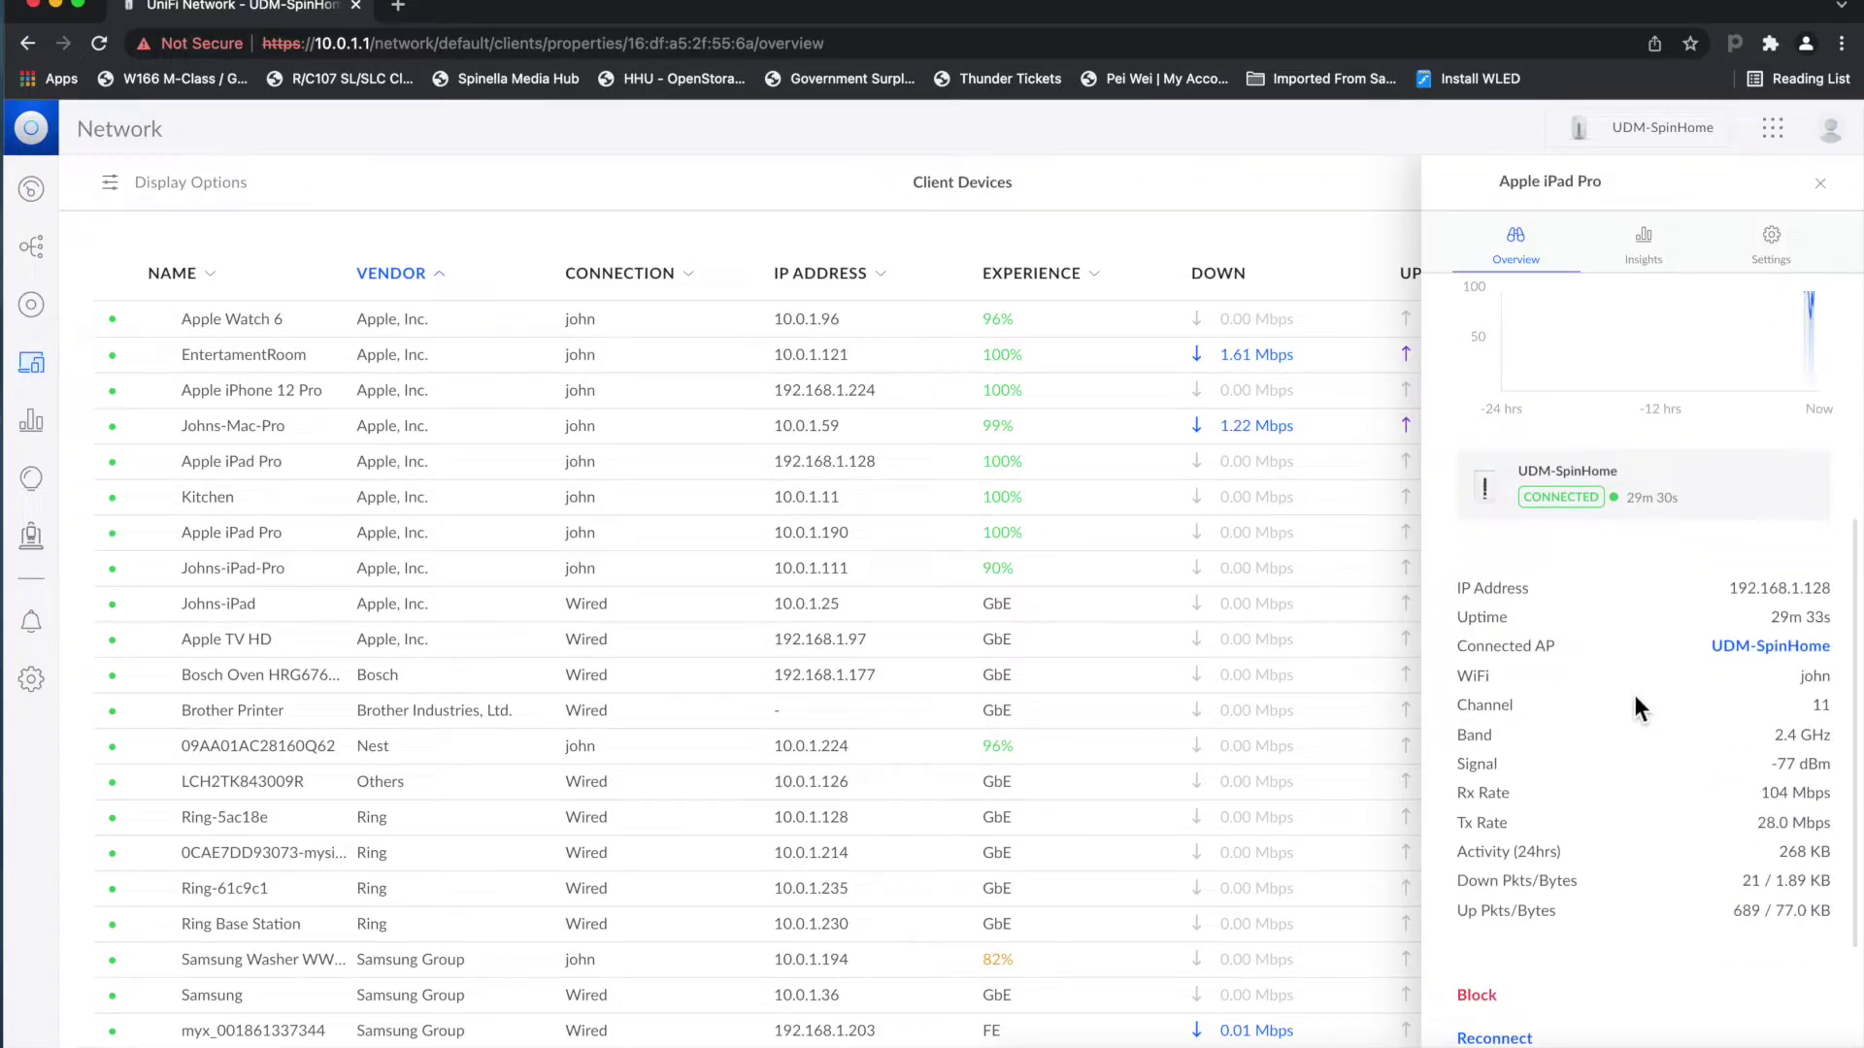
left_click(1494, 1037)
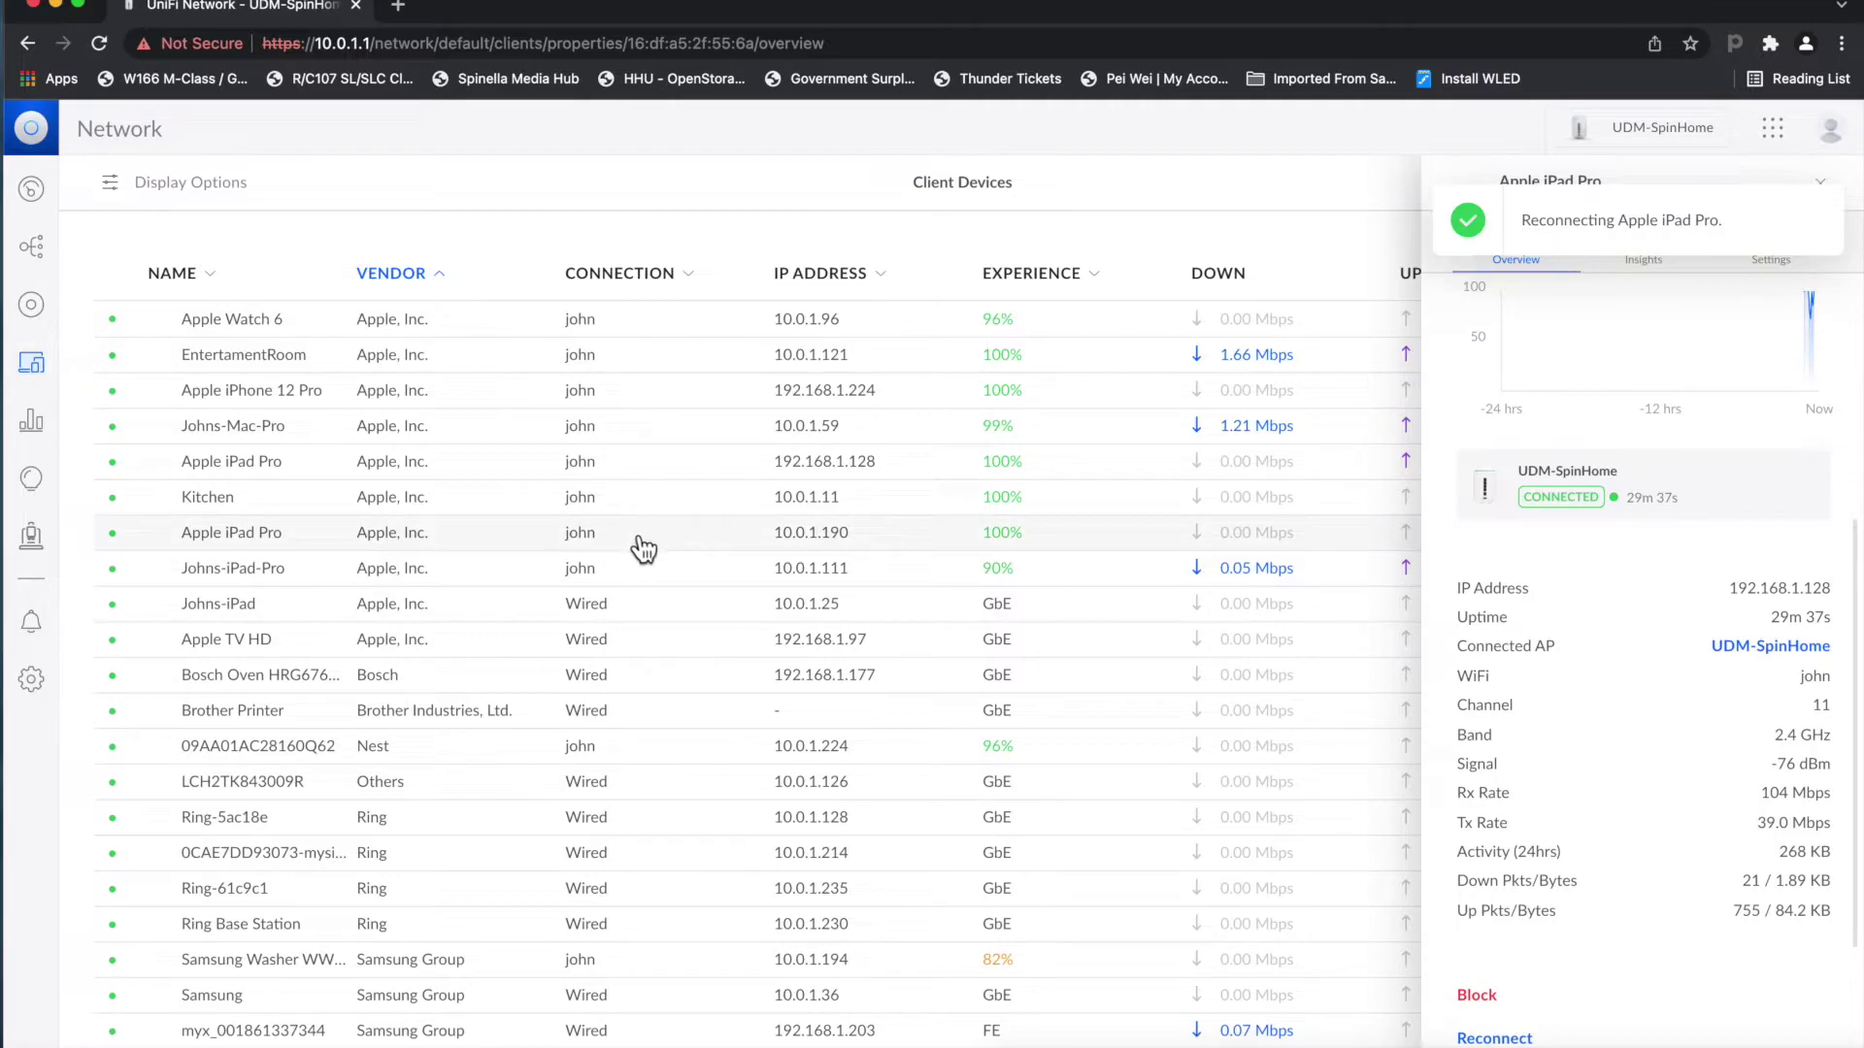
left_click(747, 485)
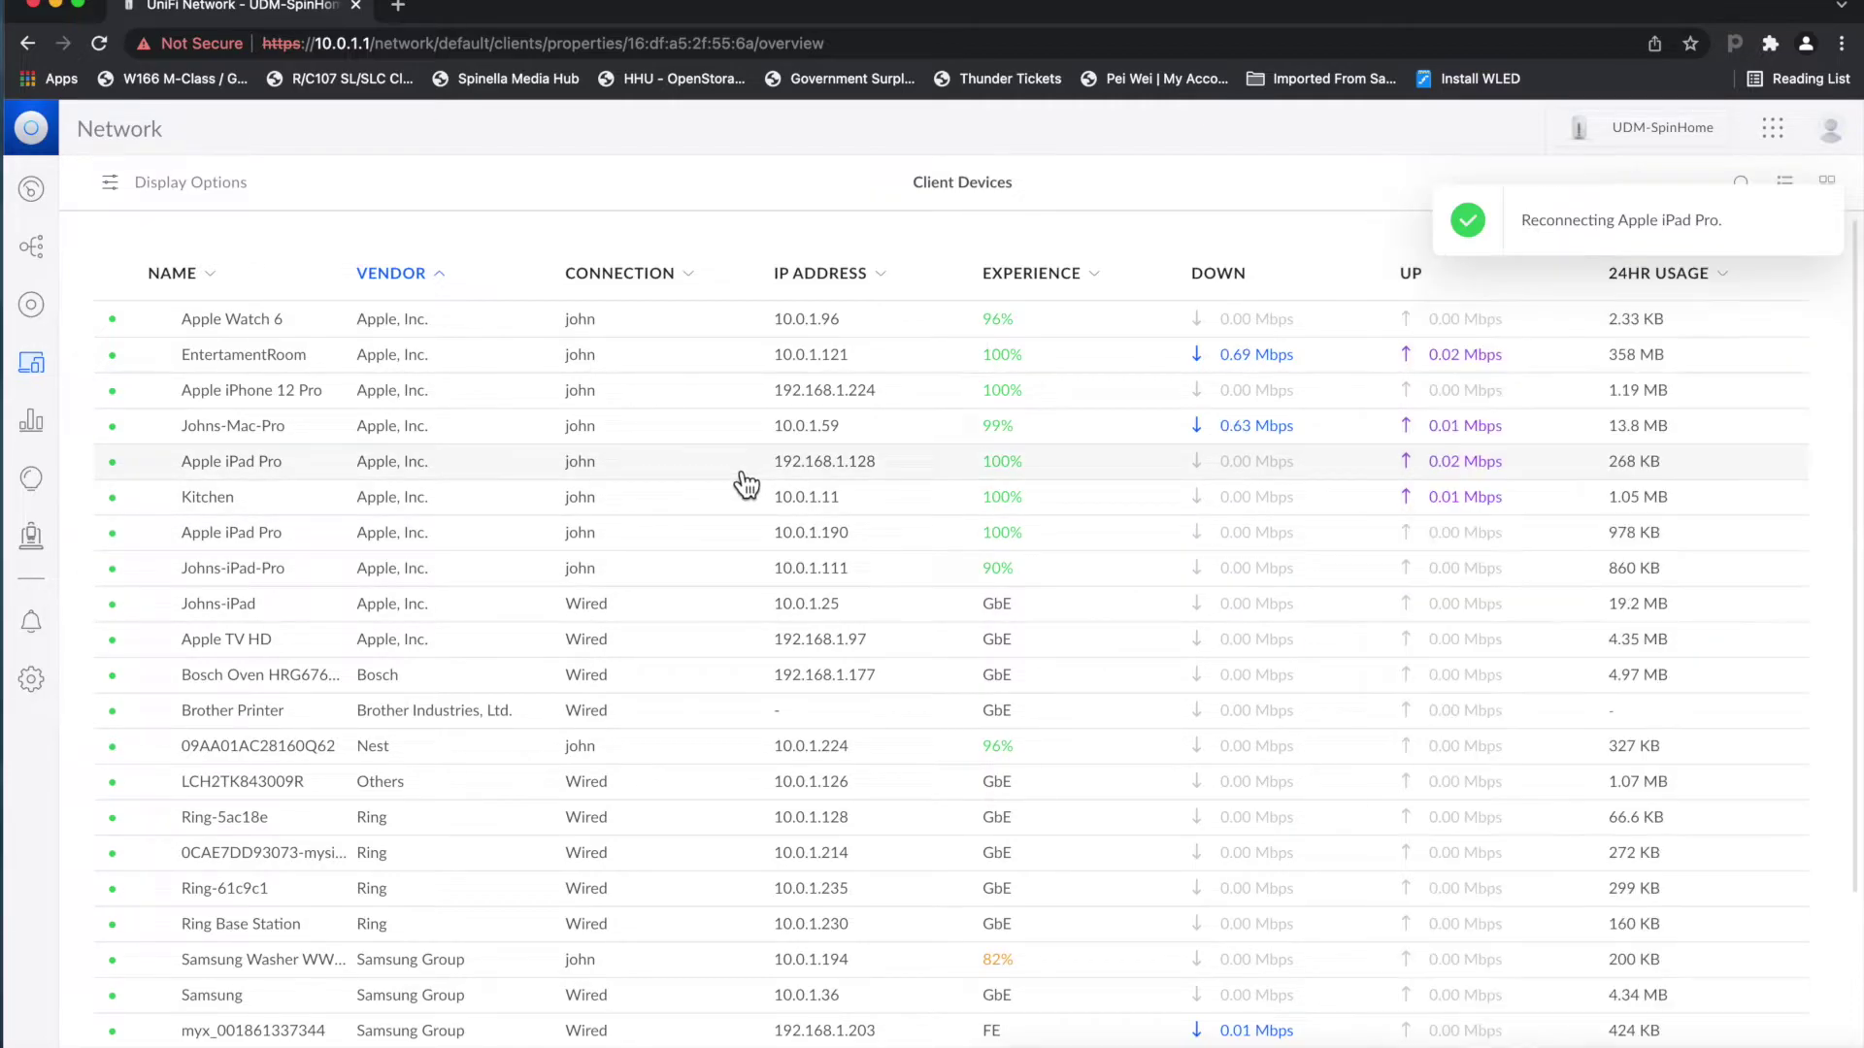
Step: Reconnect the Apple iPhone 12 Pro, check the Apple TV HD, then show the topology map
left_click(868, 393)
left_click(1521, 1040)
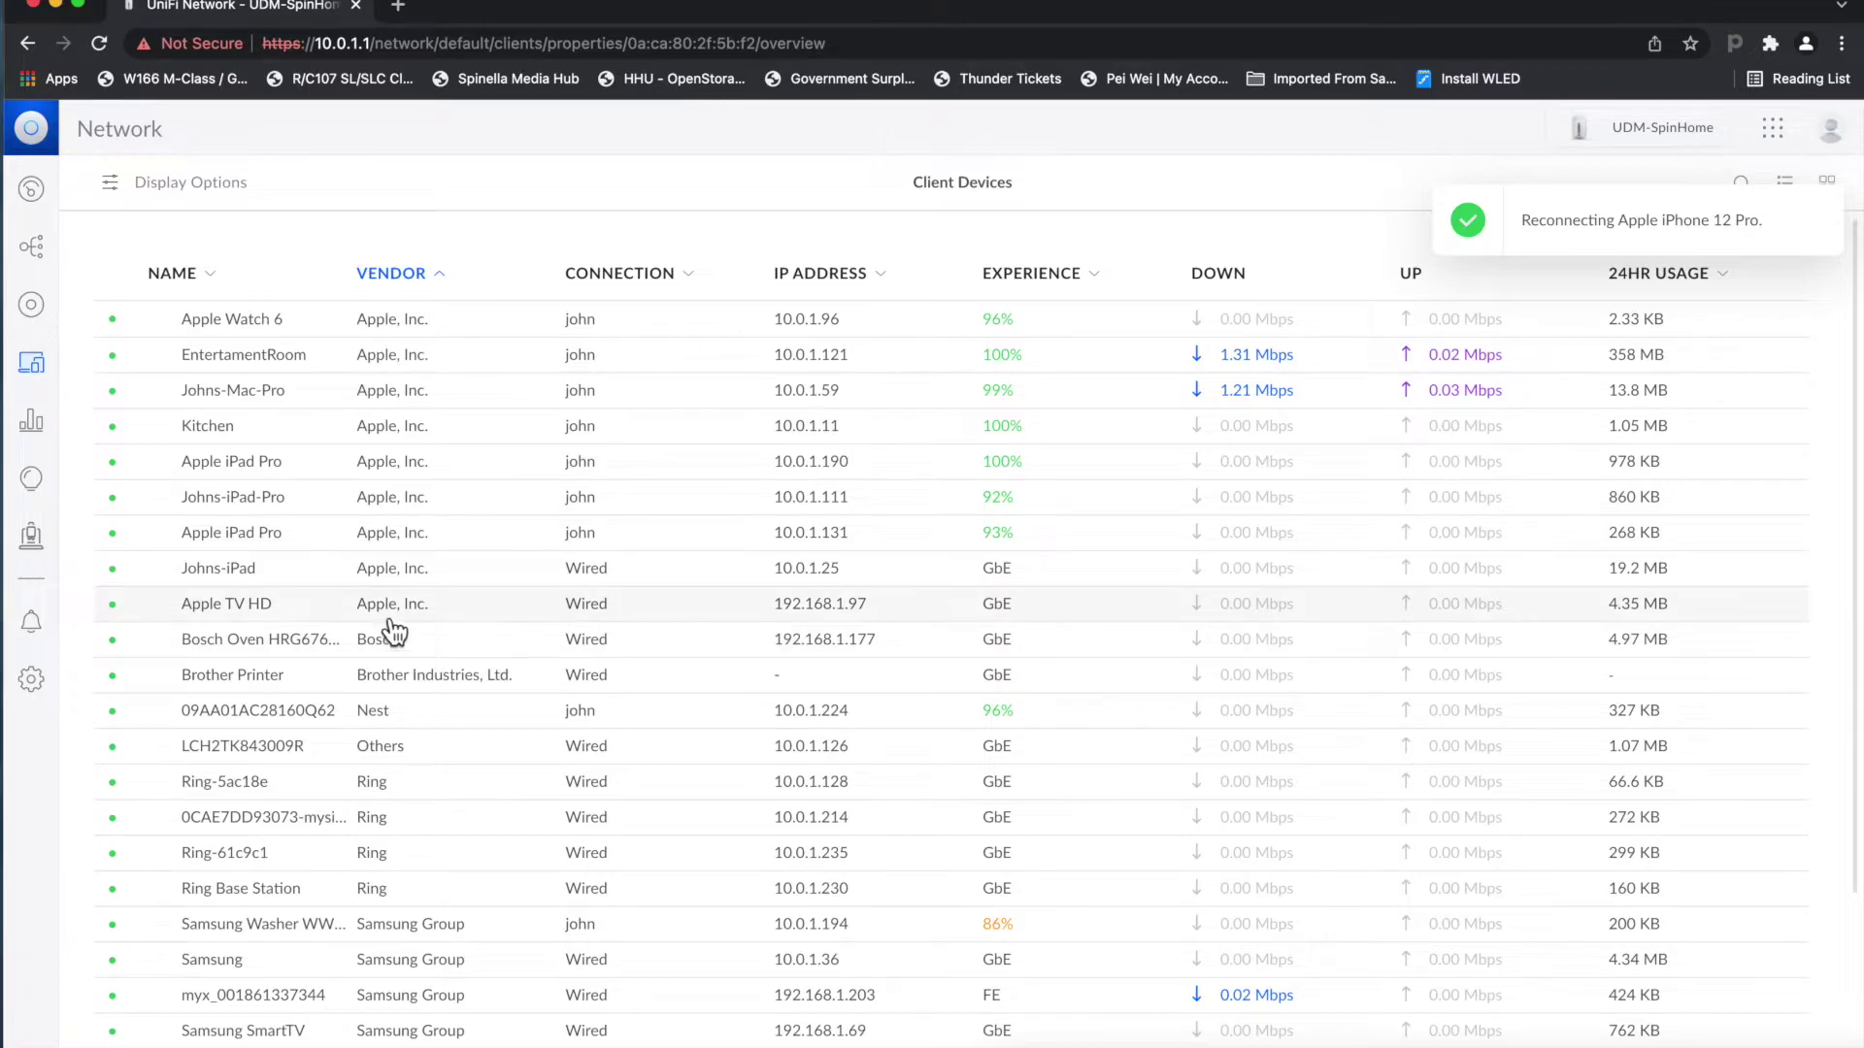
left_click(398, 607)
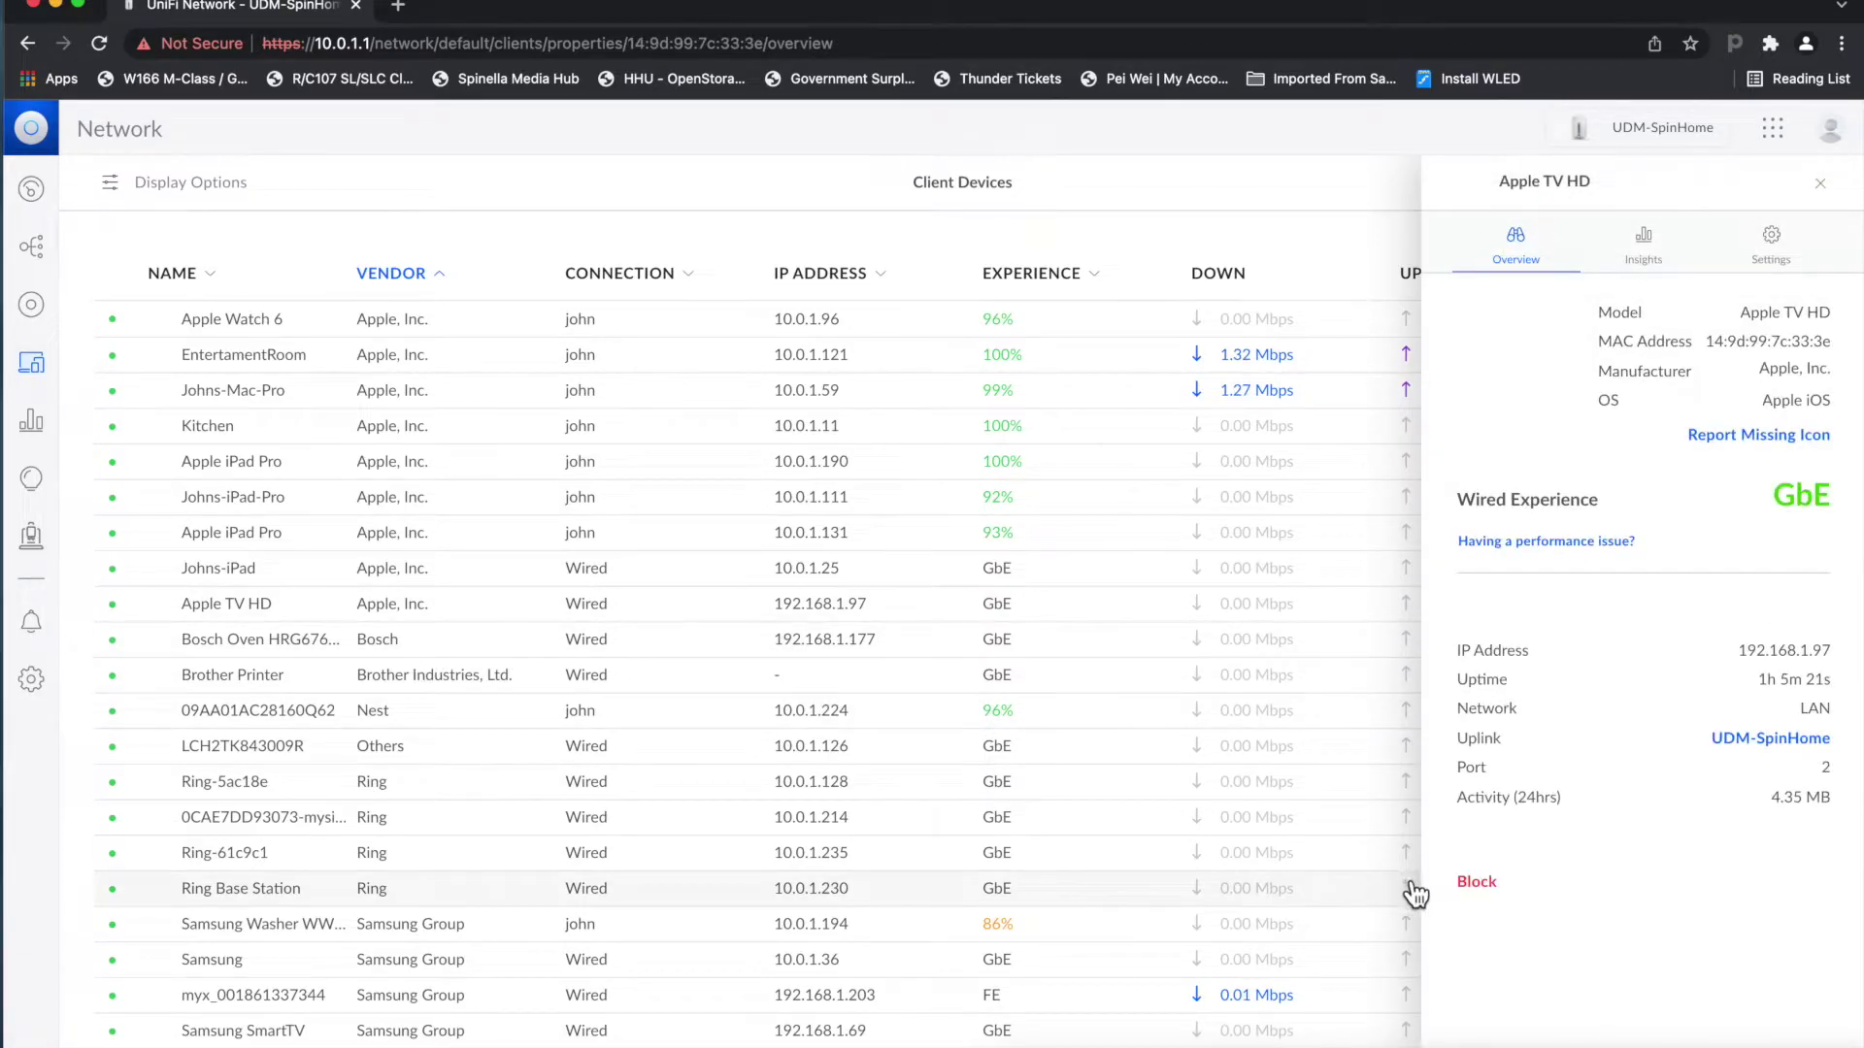
left_click(31, 247)
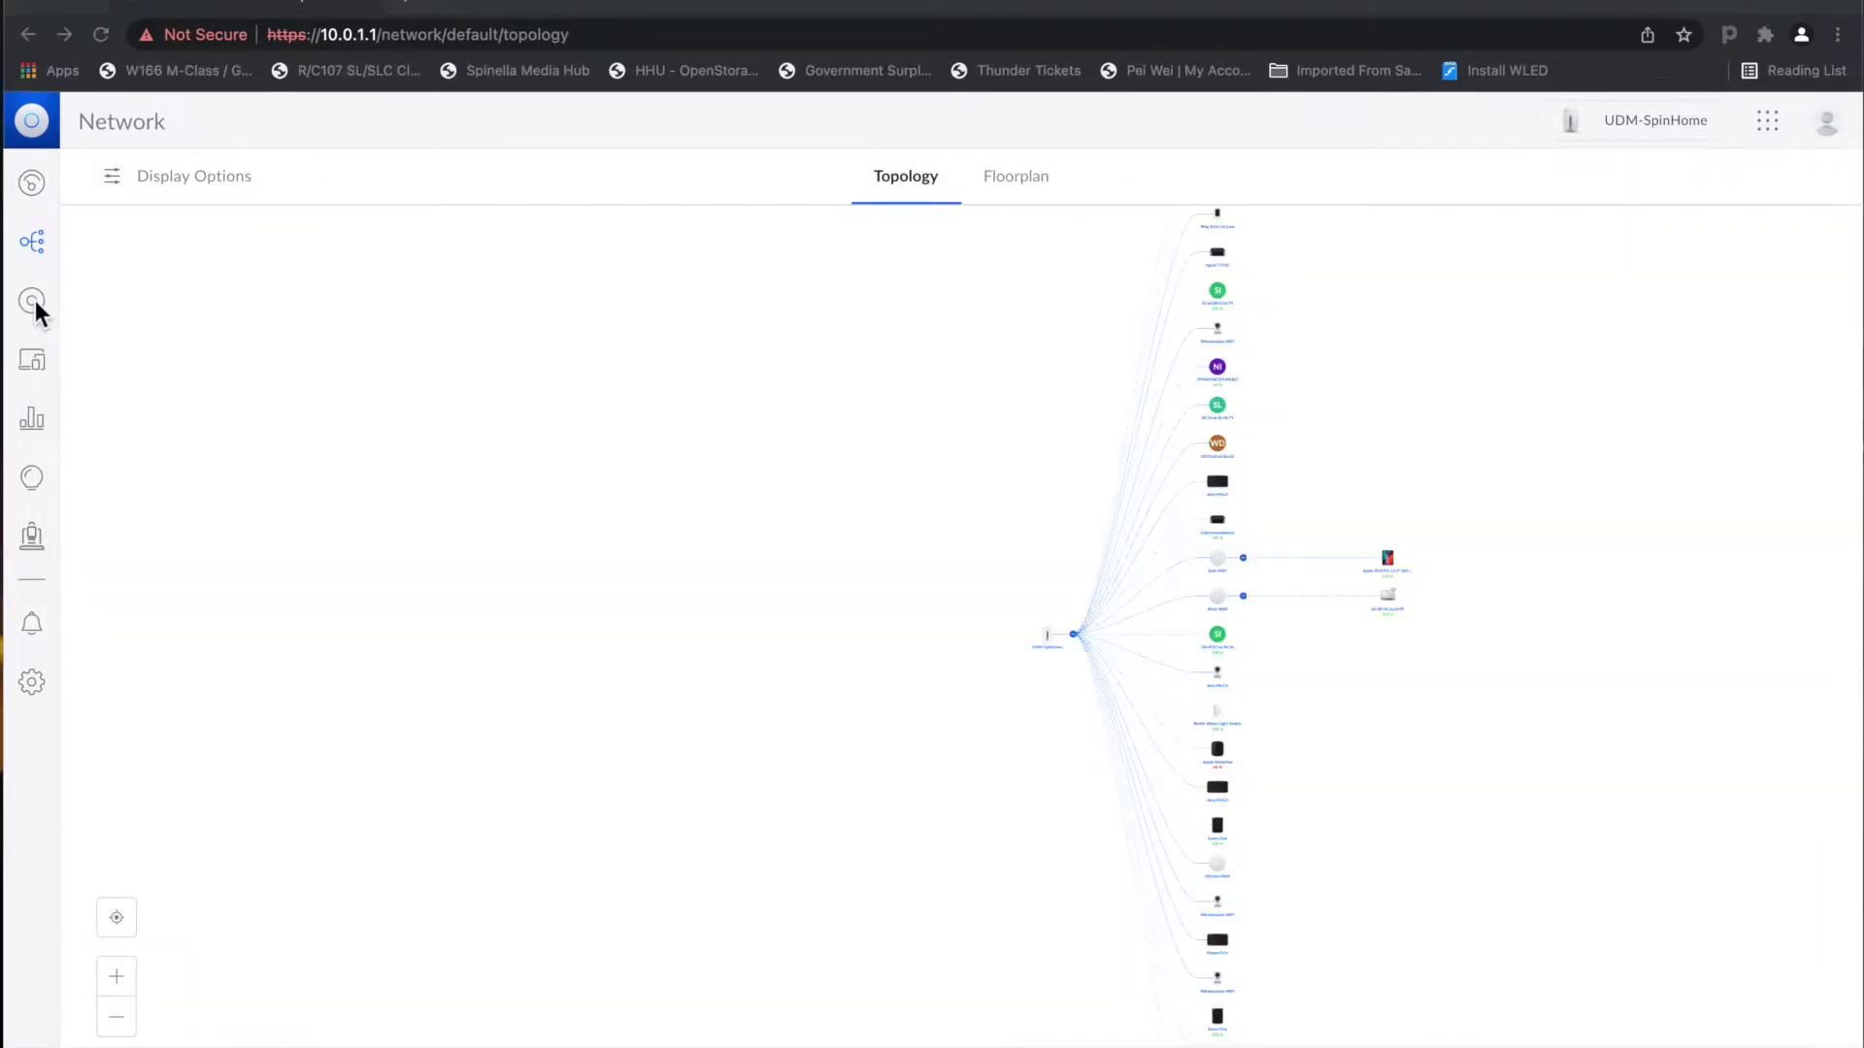
Step: Open the UDM-SpinHome gateway's details from the UniFi Devices list
left_click(35, 301)
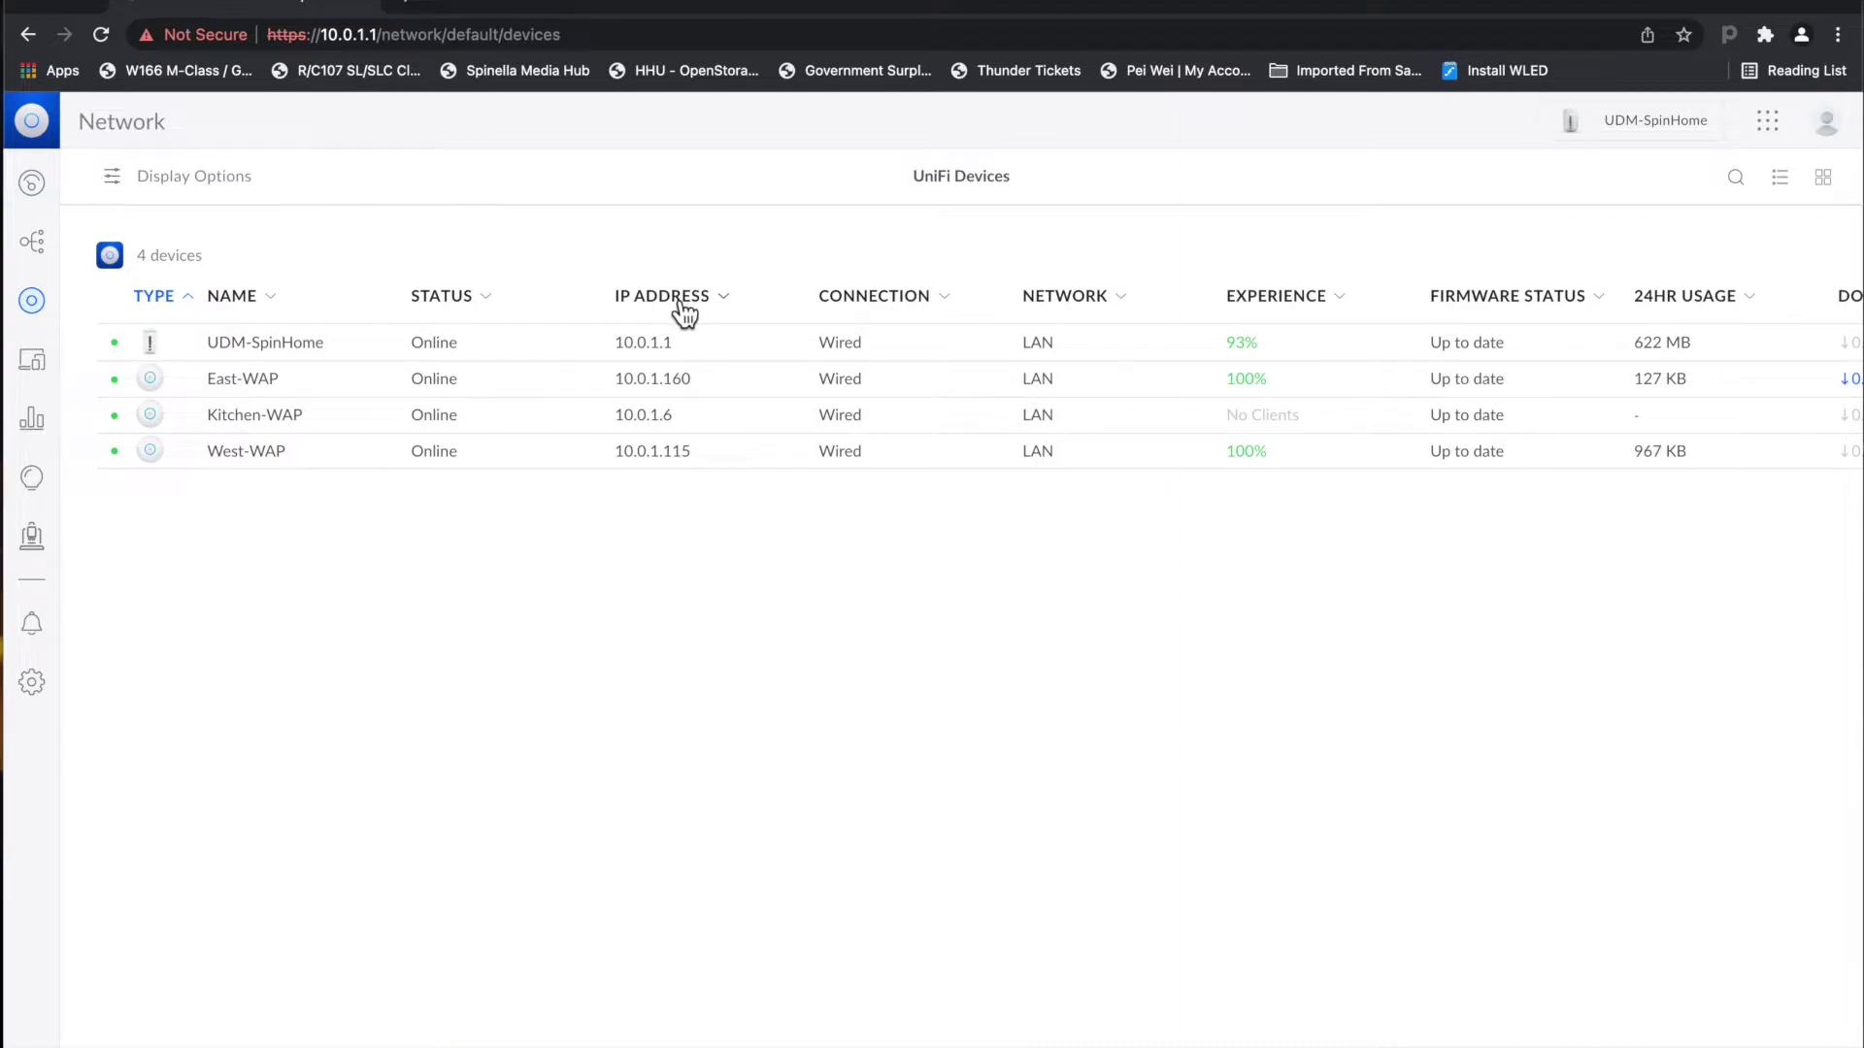
left_click(359, 355)
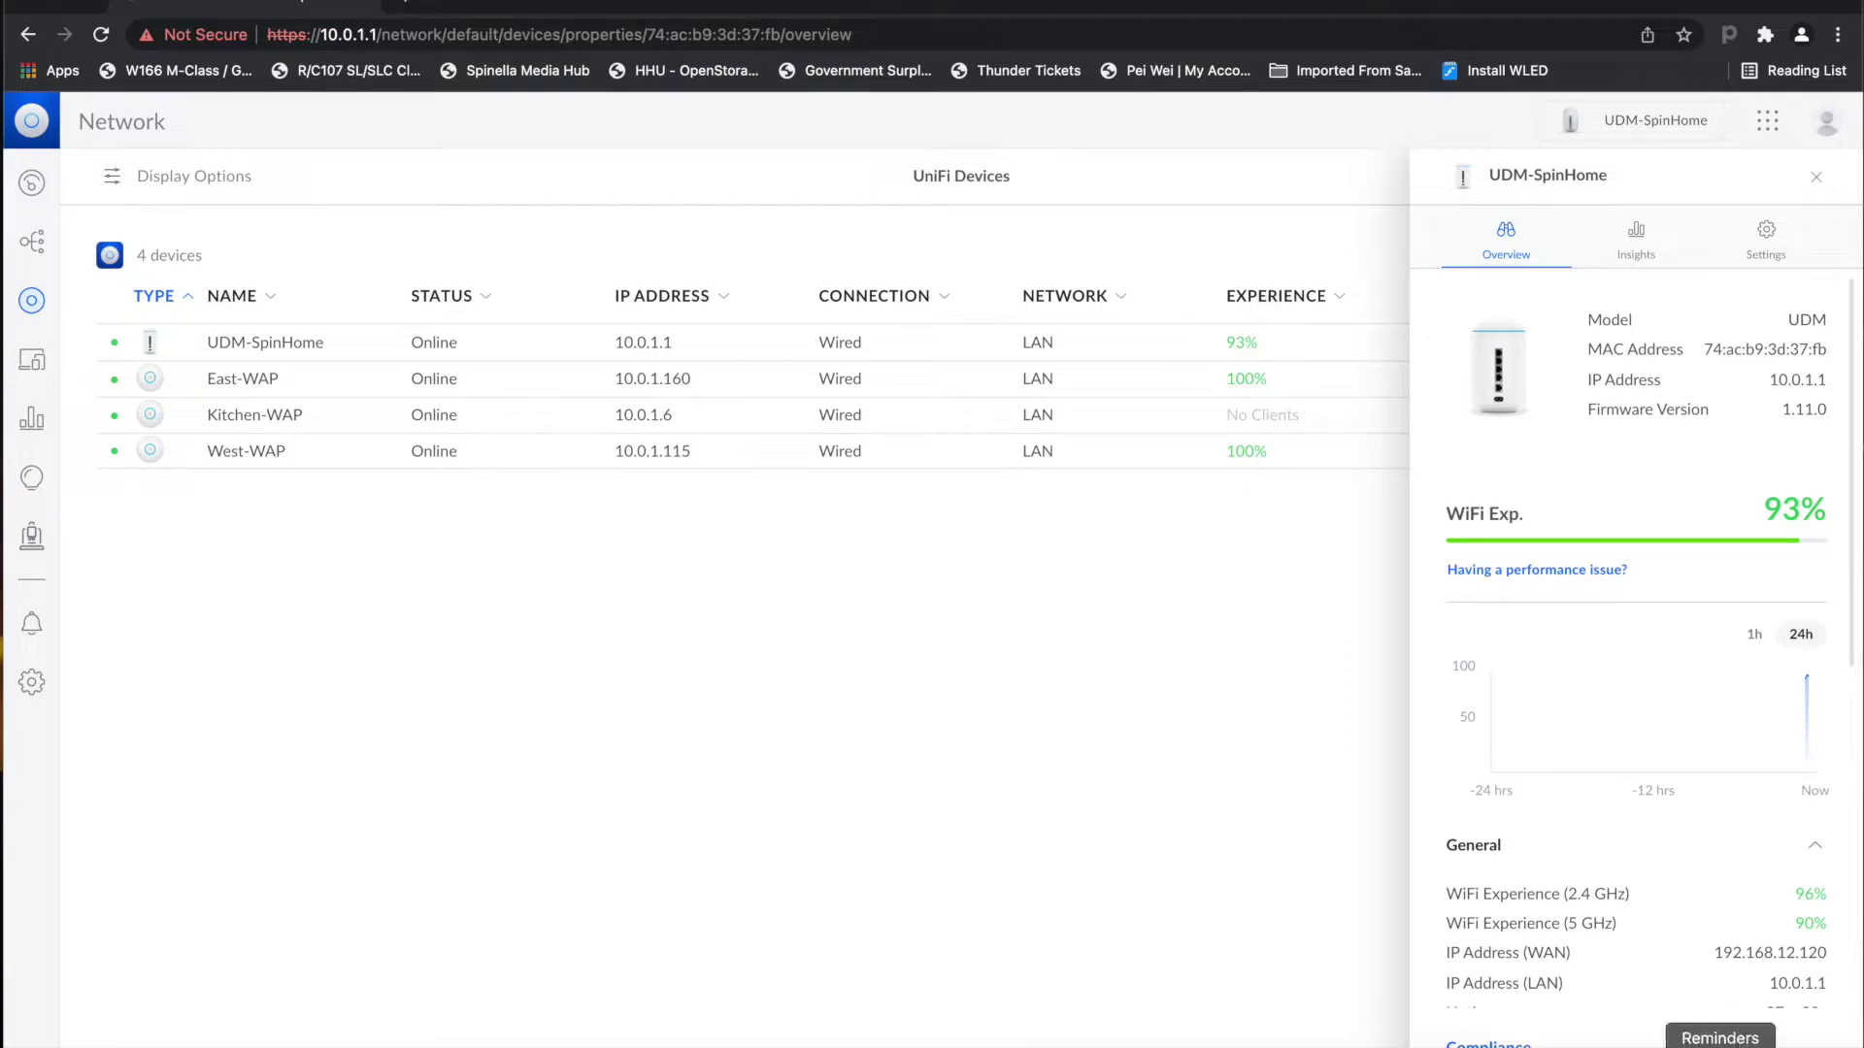
right_click(1351, 1044)
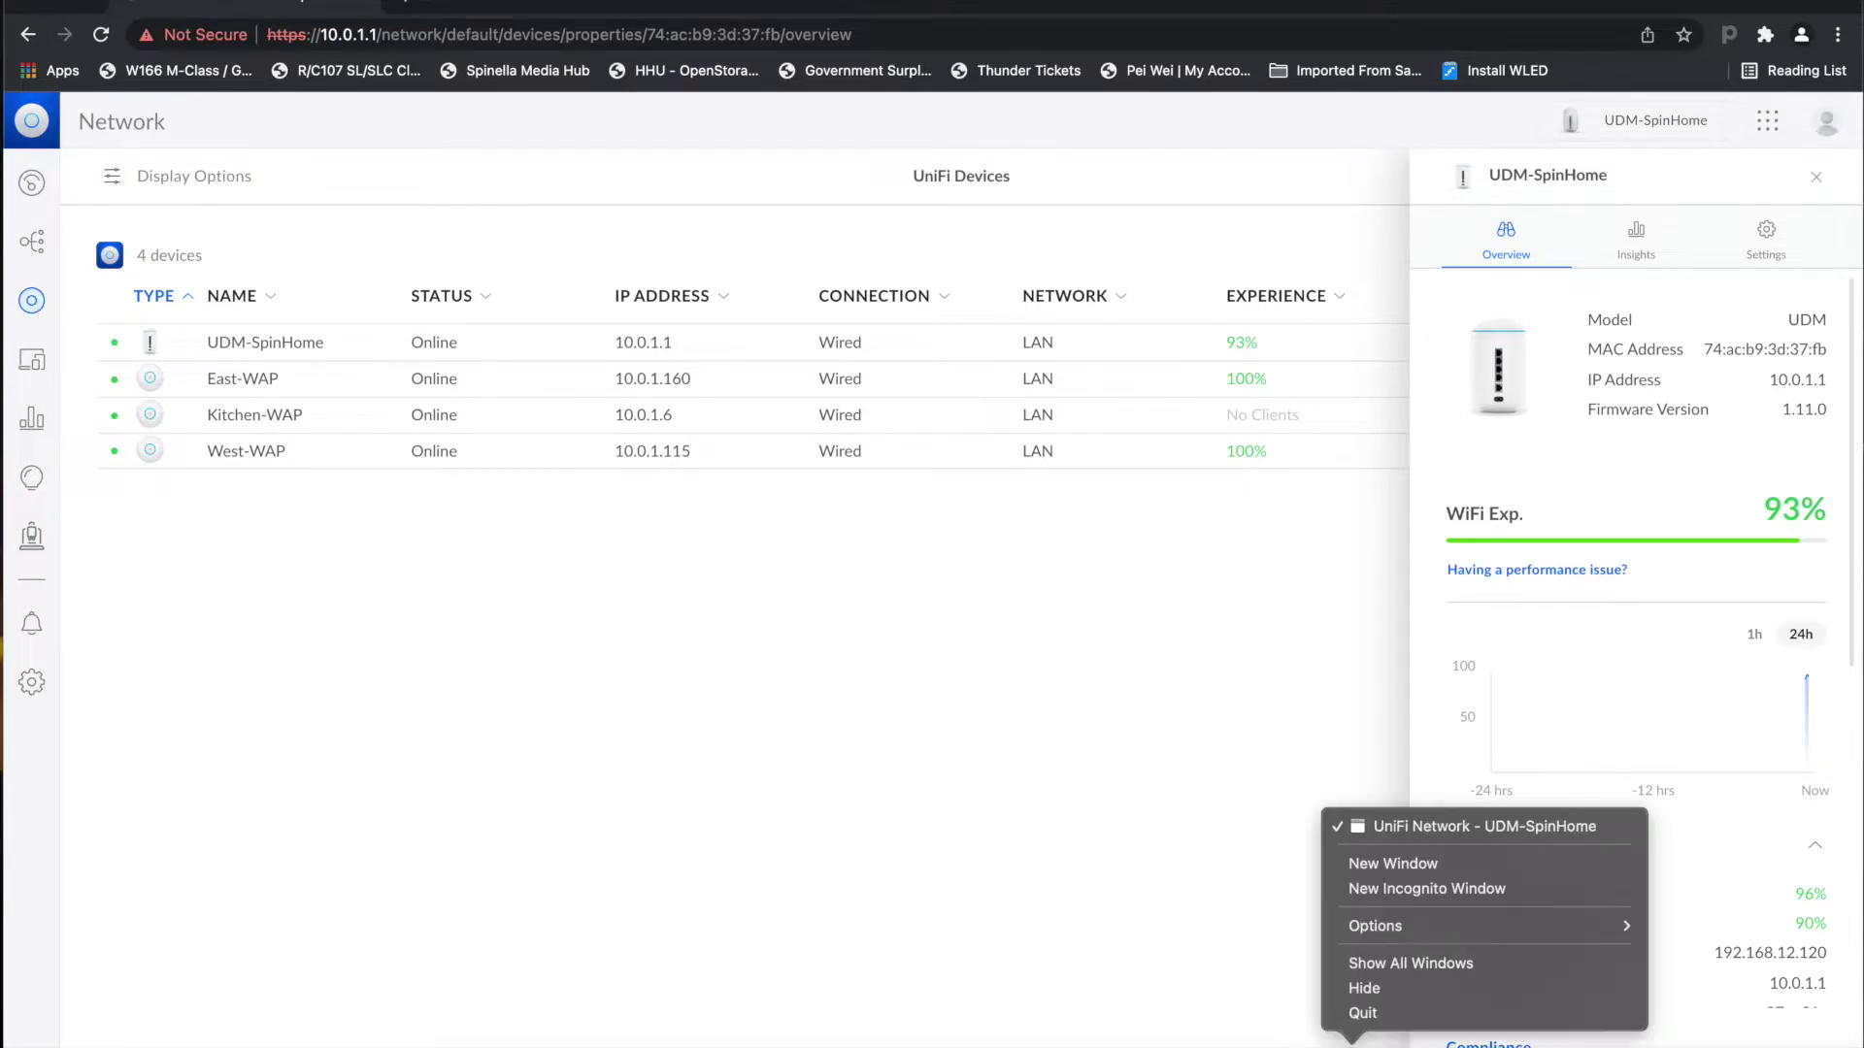
Step: In a new Chrome window, search Google for 'youtu' and reach the YouTube home feed
left_click(1377, 872)
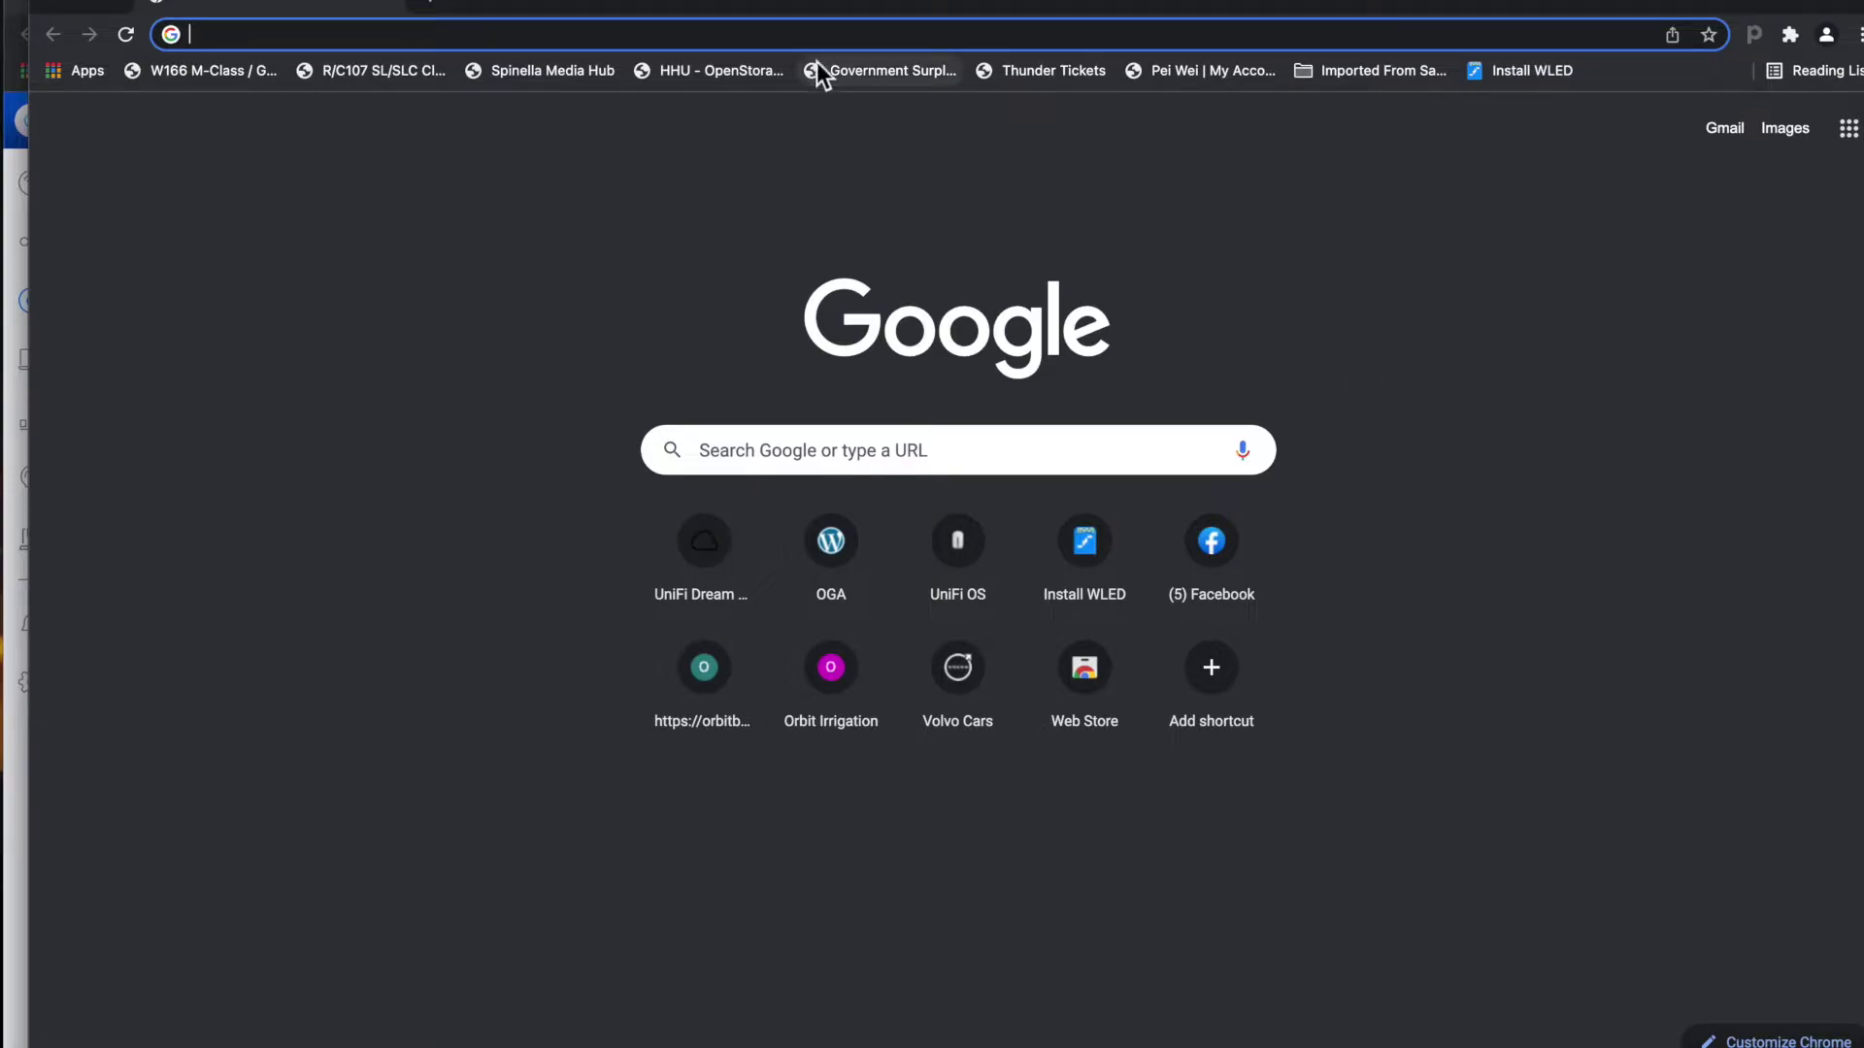
left_click_drag(857, 9, 838, 6)
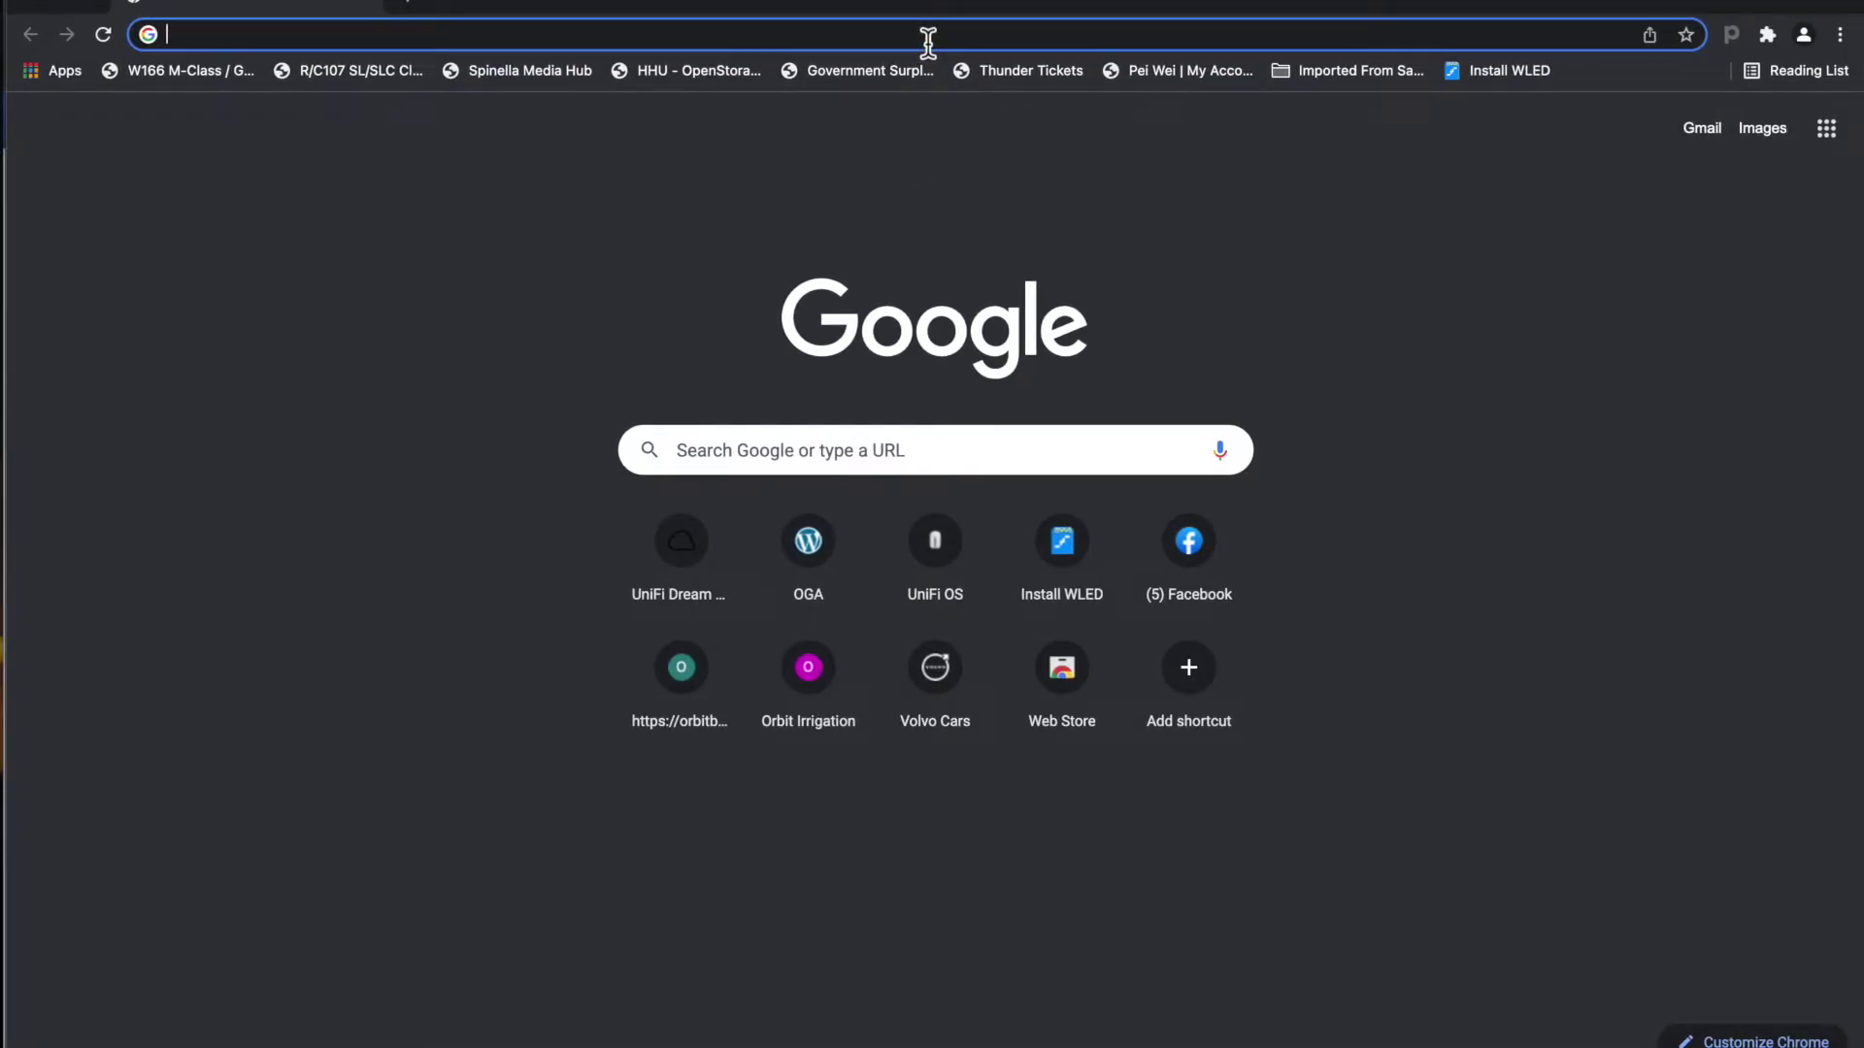
type("youtu")
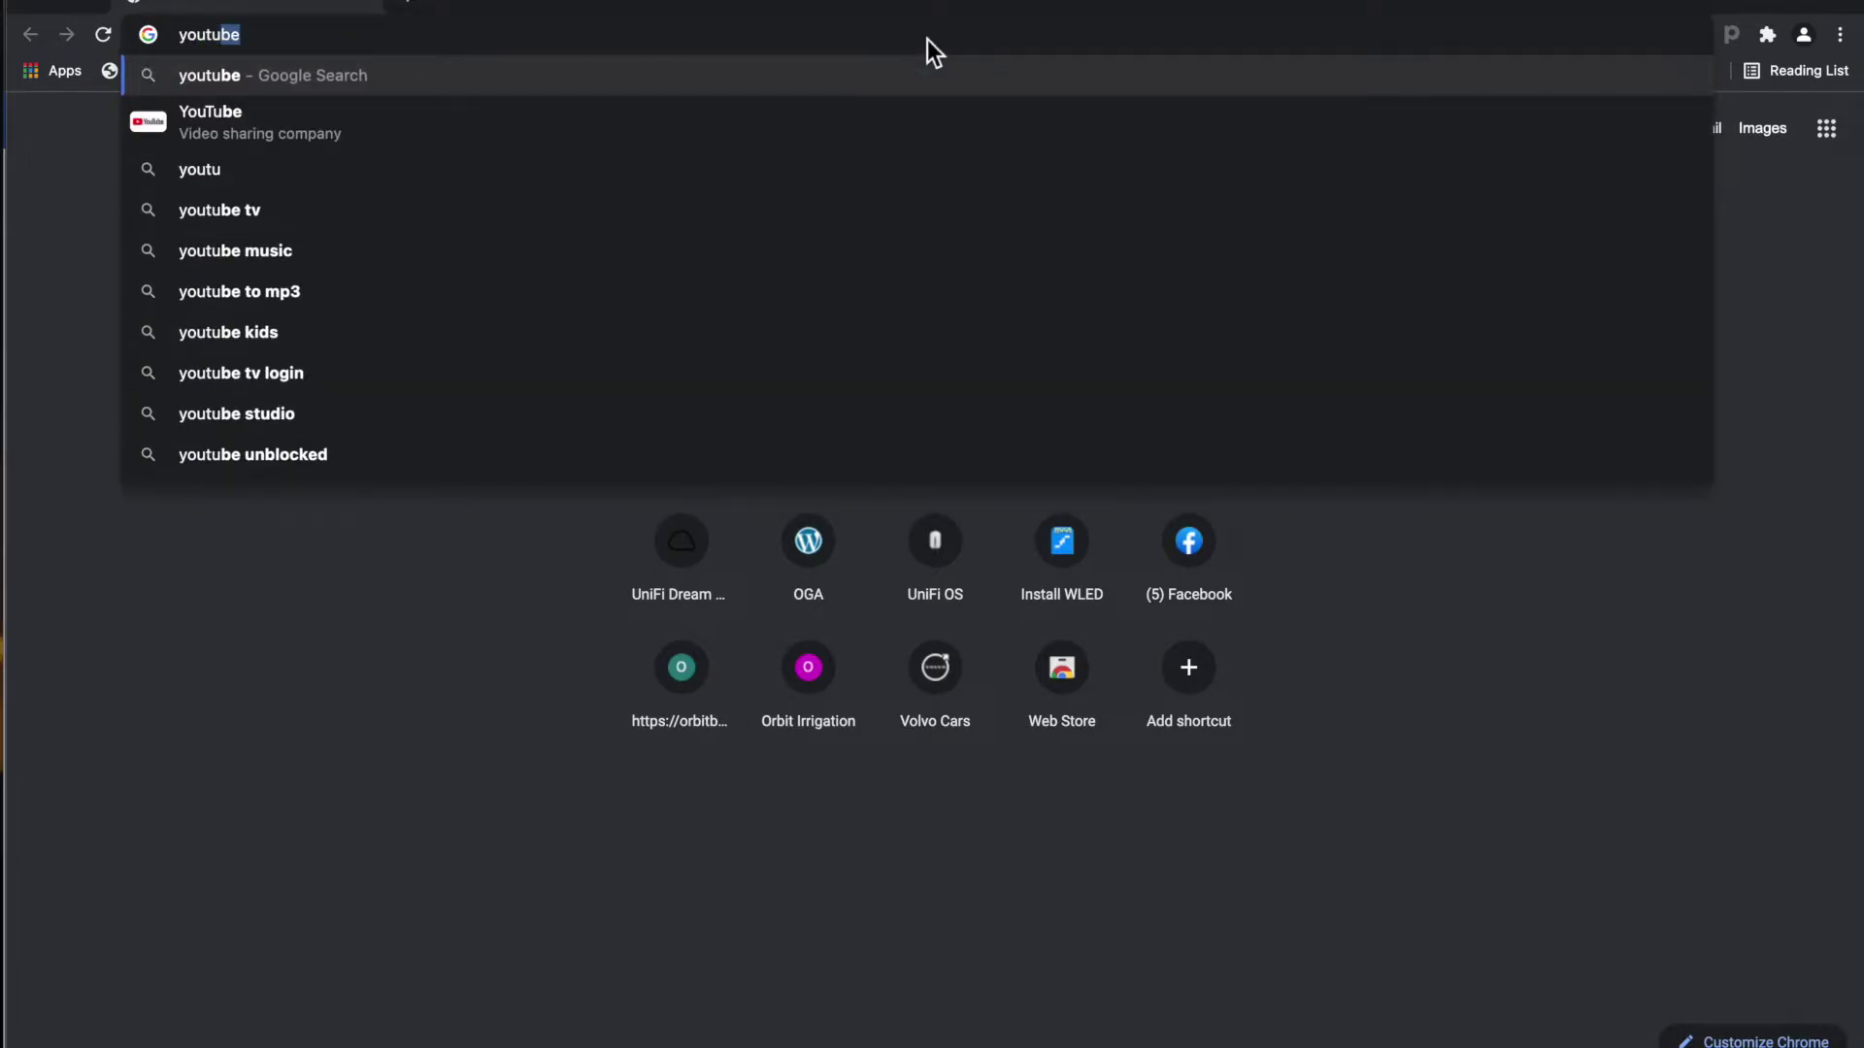
key("Return")
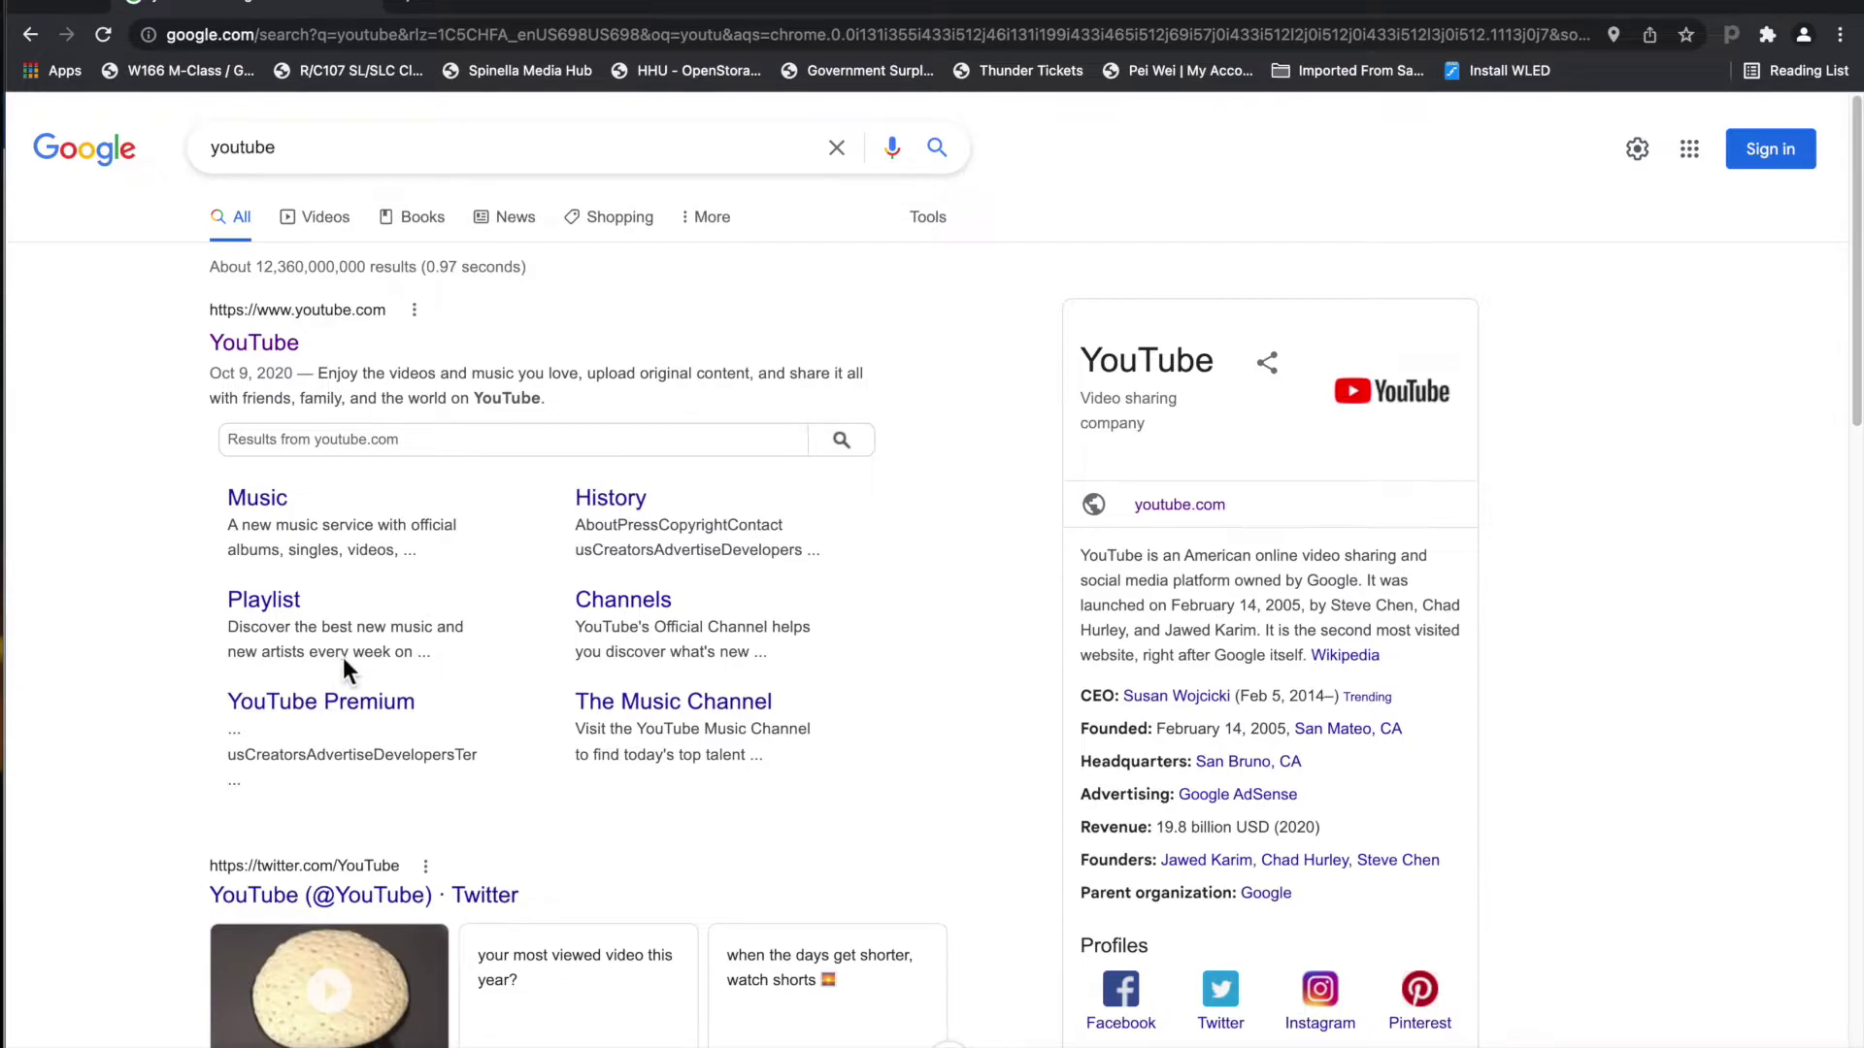
left_click(604, 500)
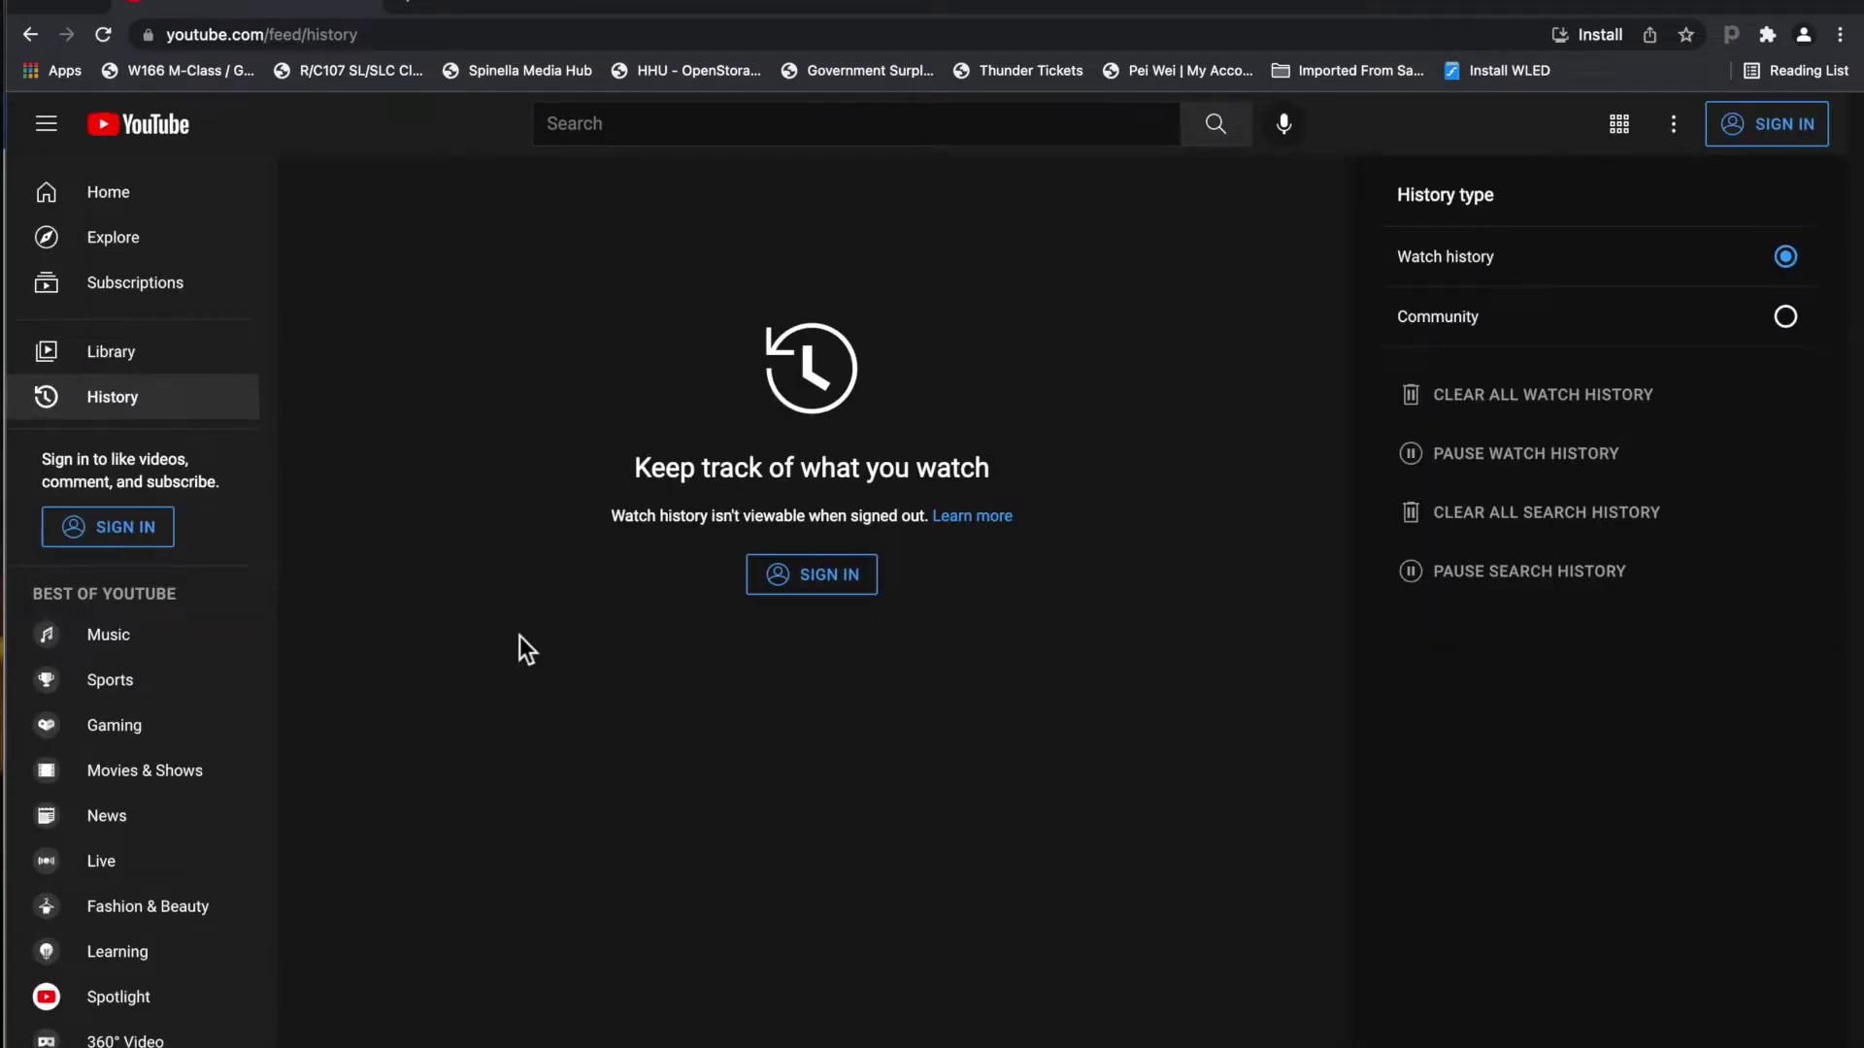
left_click(122, 197)
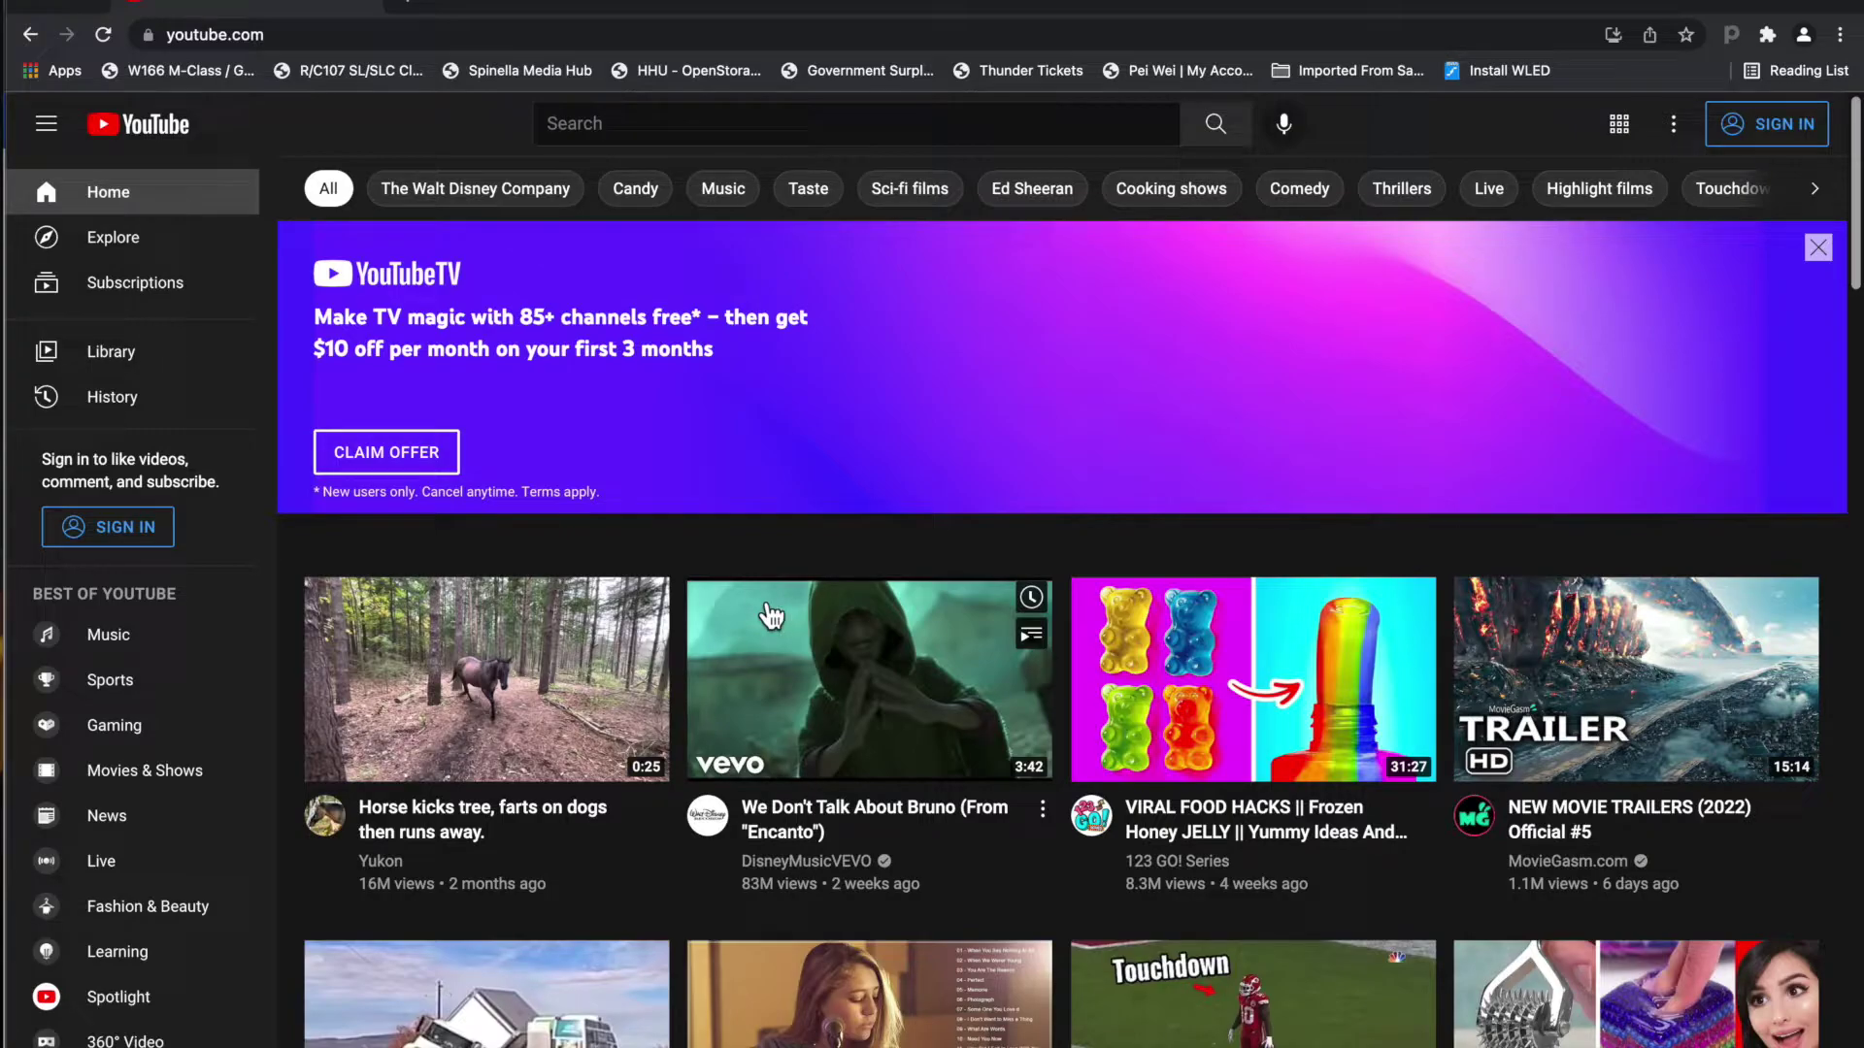
Step: Search Google for 'speed', open Speedtest by Ookla and run the speed test
left_click(400, 41)
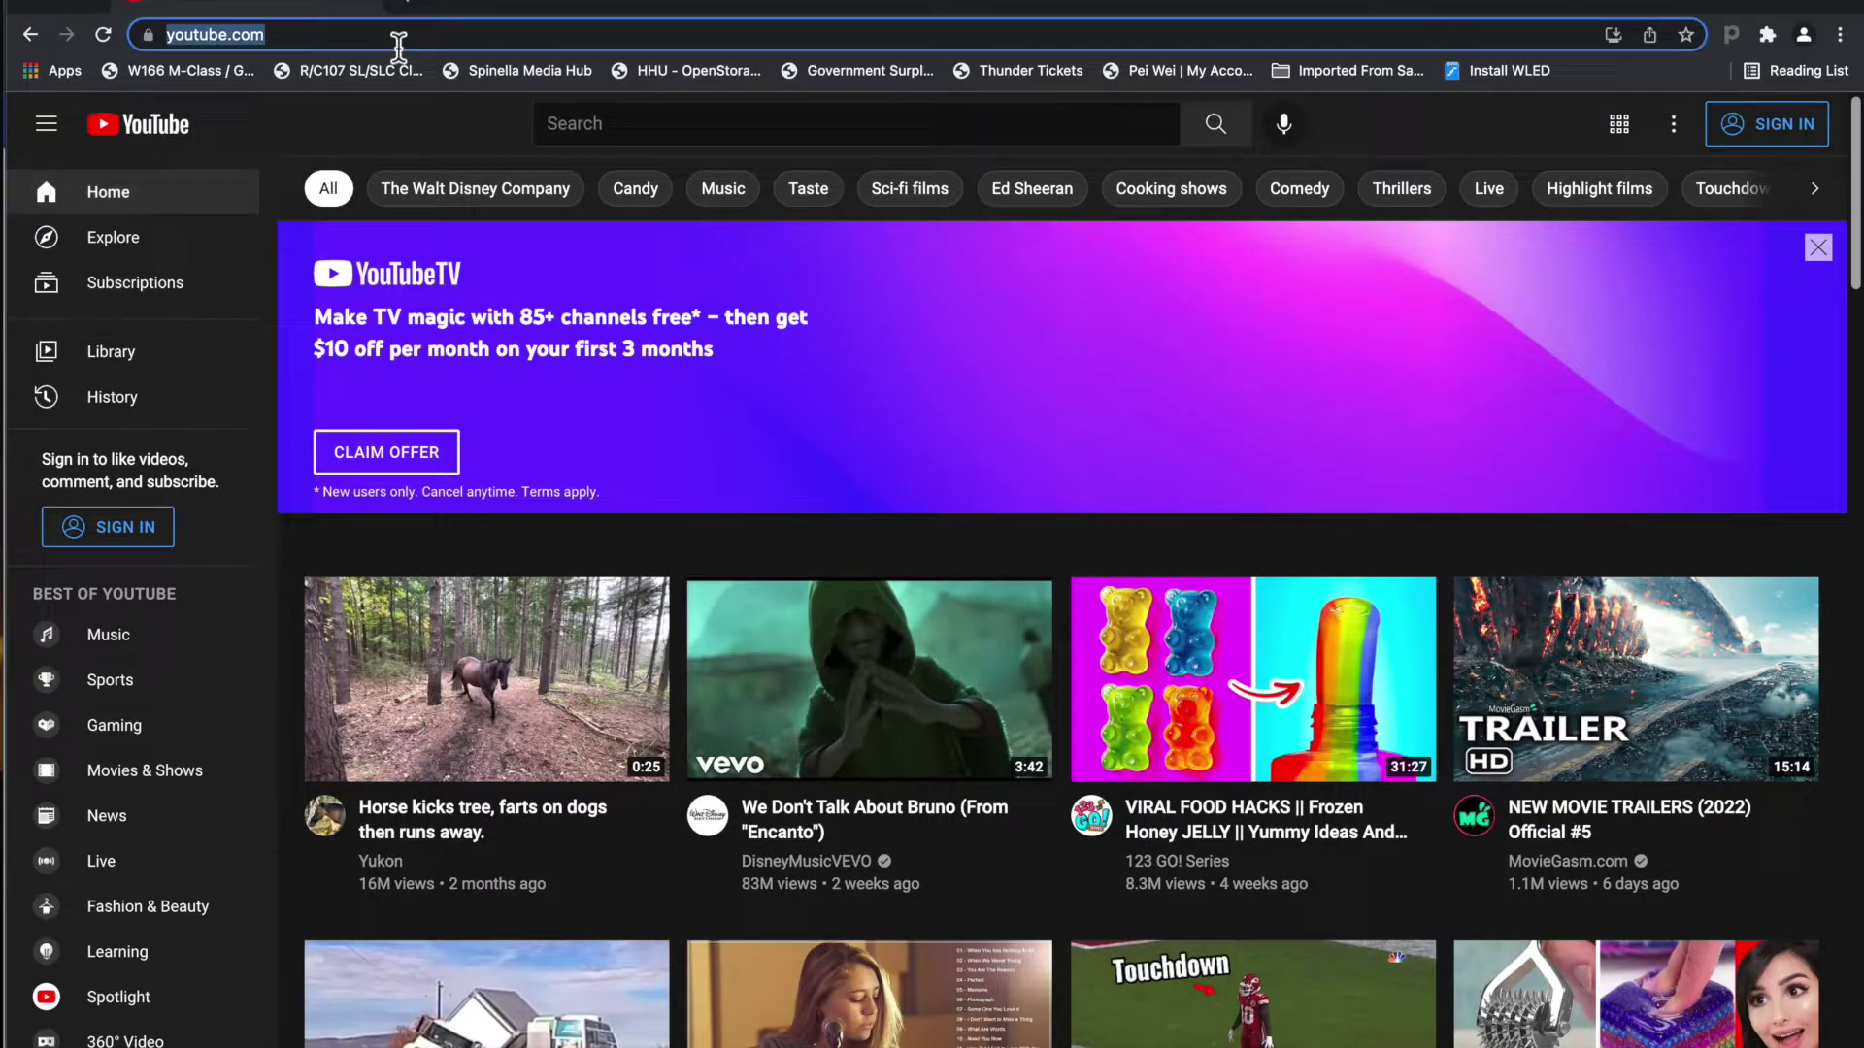
type("speed")
key("Return")
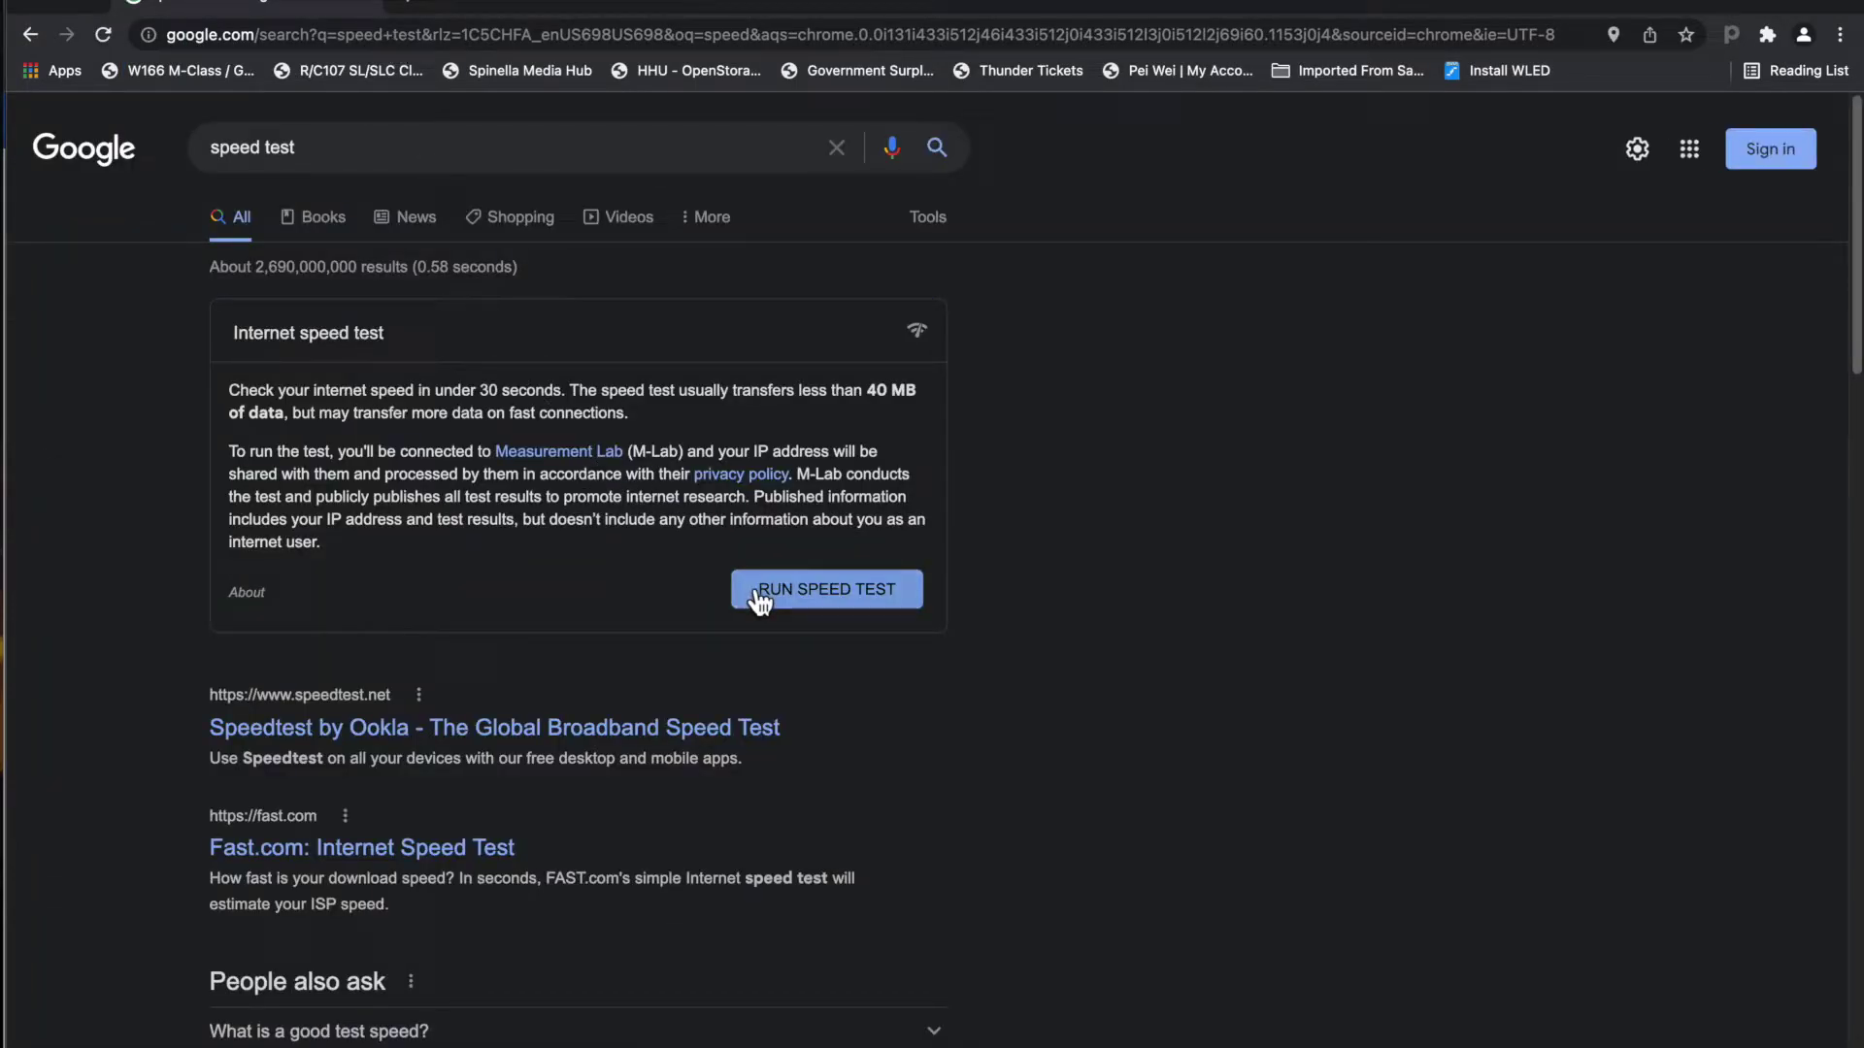
left_click(479, 740)
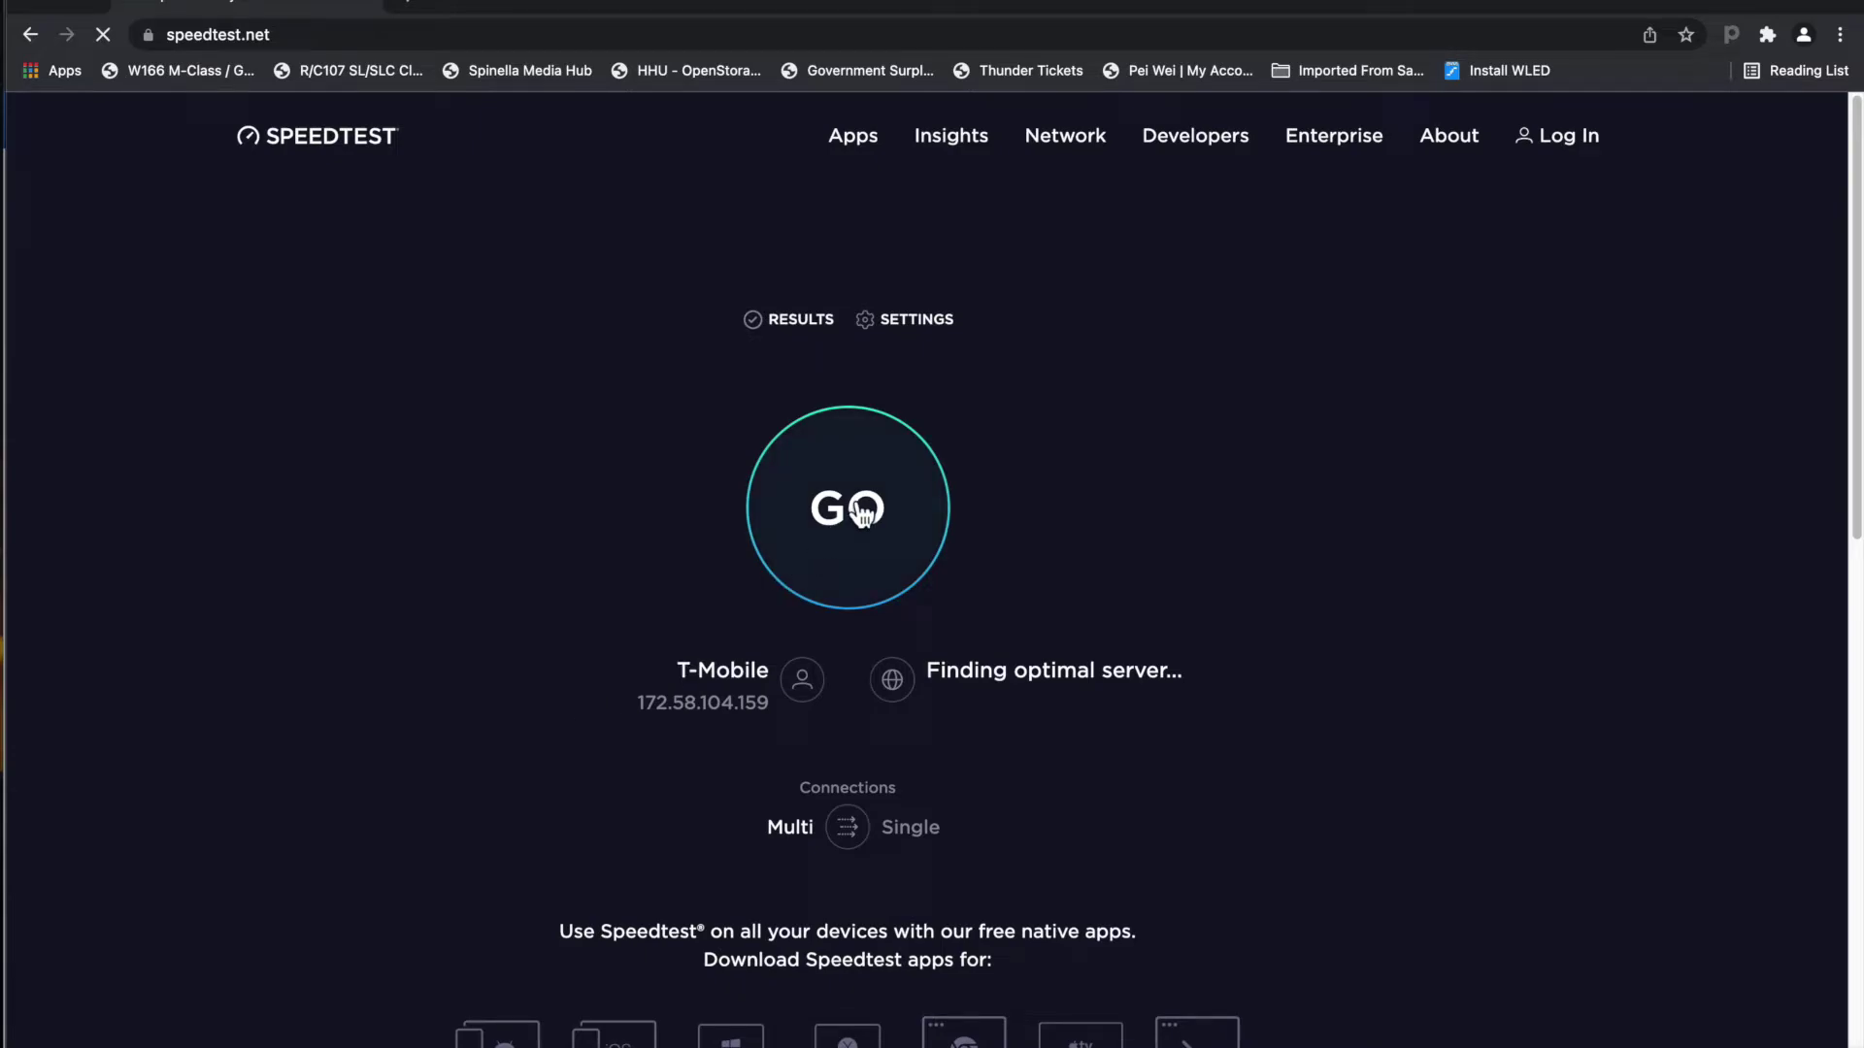
left_click(860, 513)
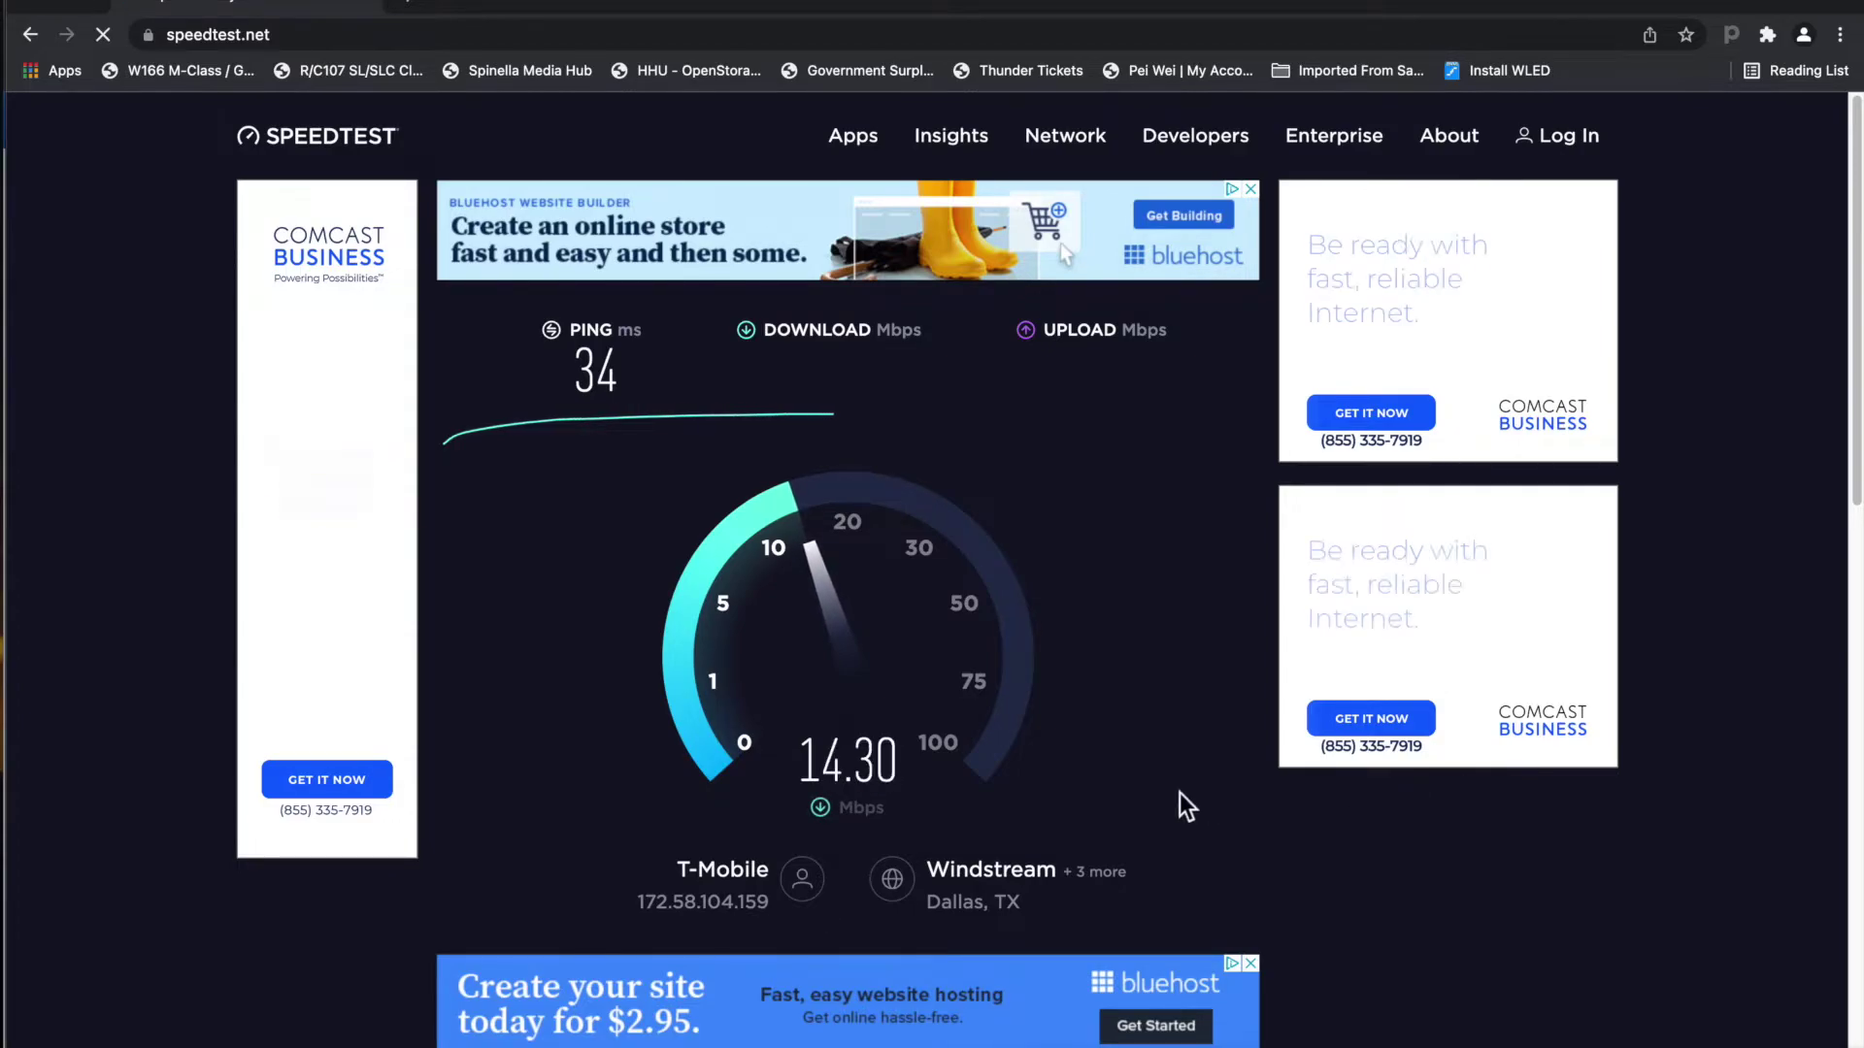
Step: Close the stray Windstream tab and return to the speed test search results
left_click(942, 872)
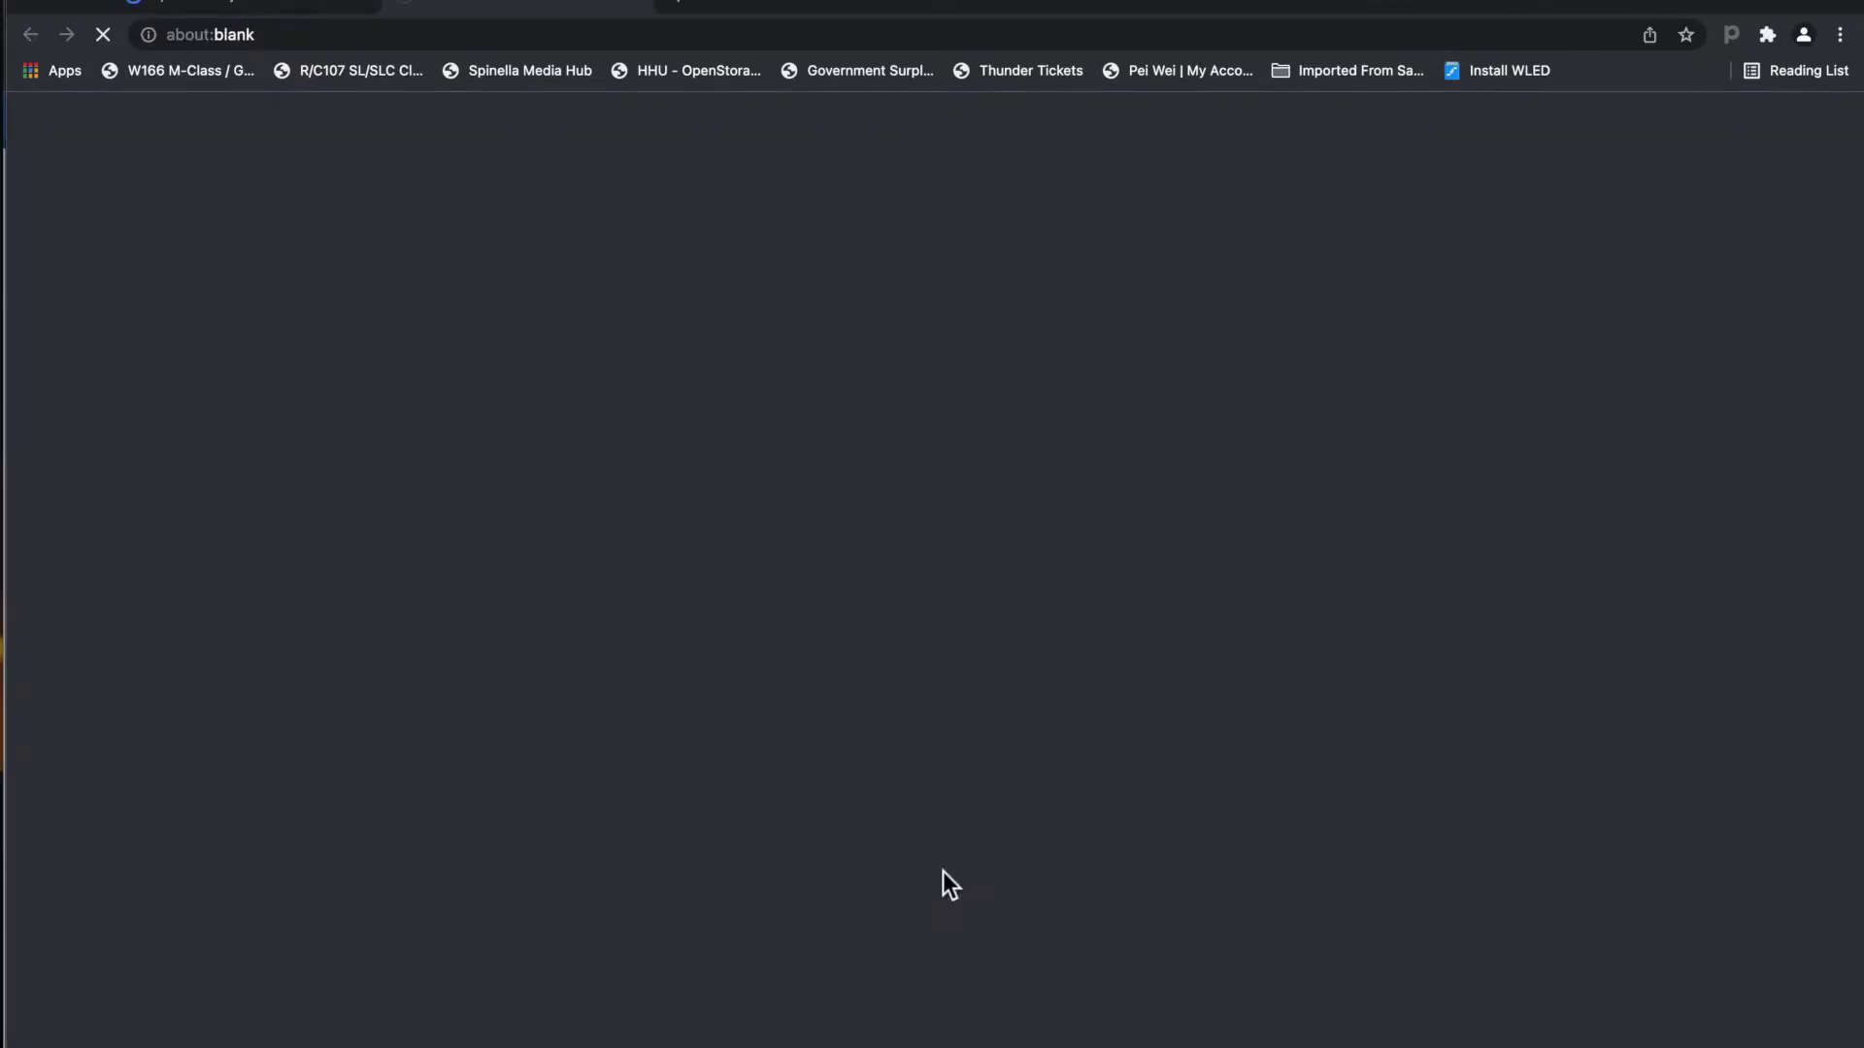
left_click(643, 8)
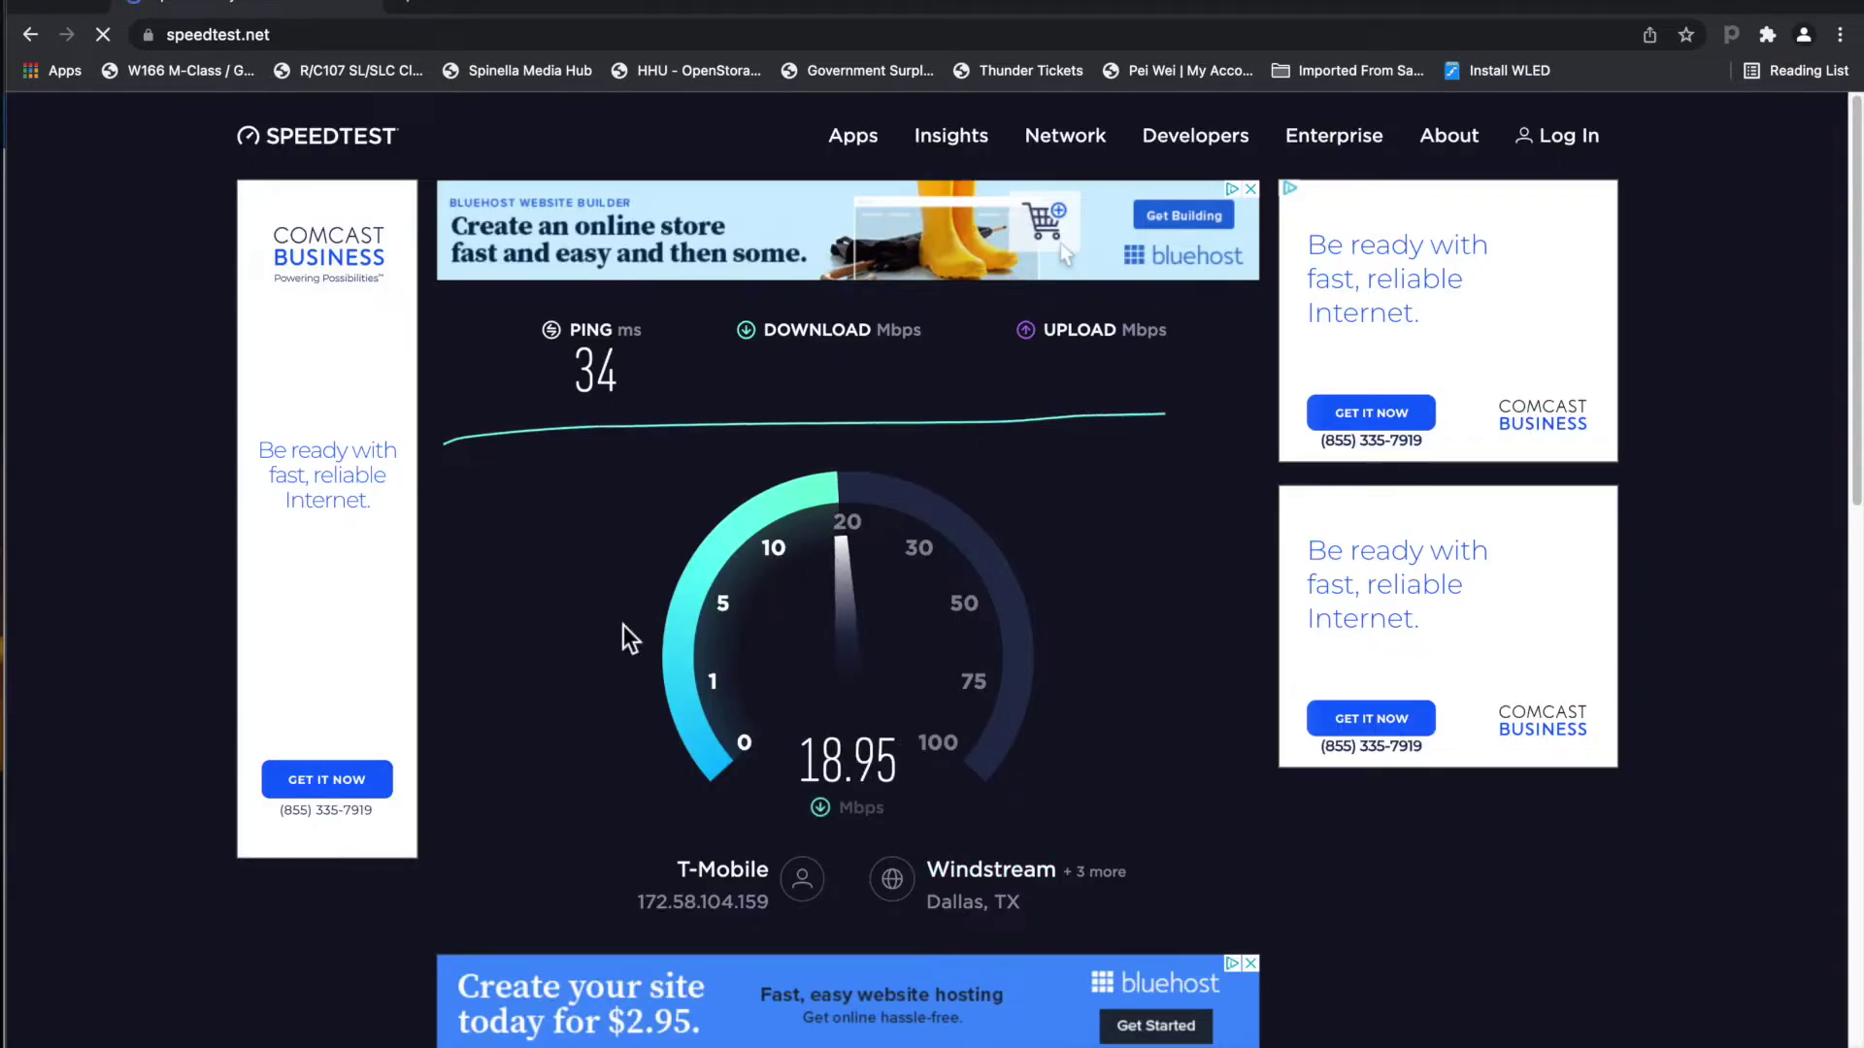
scroll(644, 777, "down", 5)
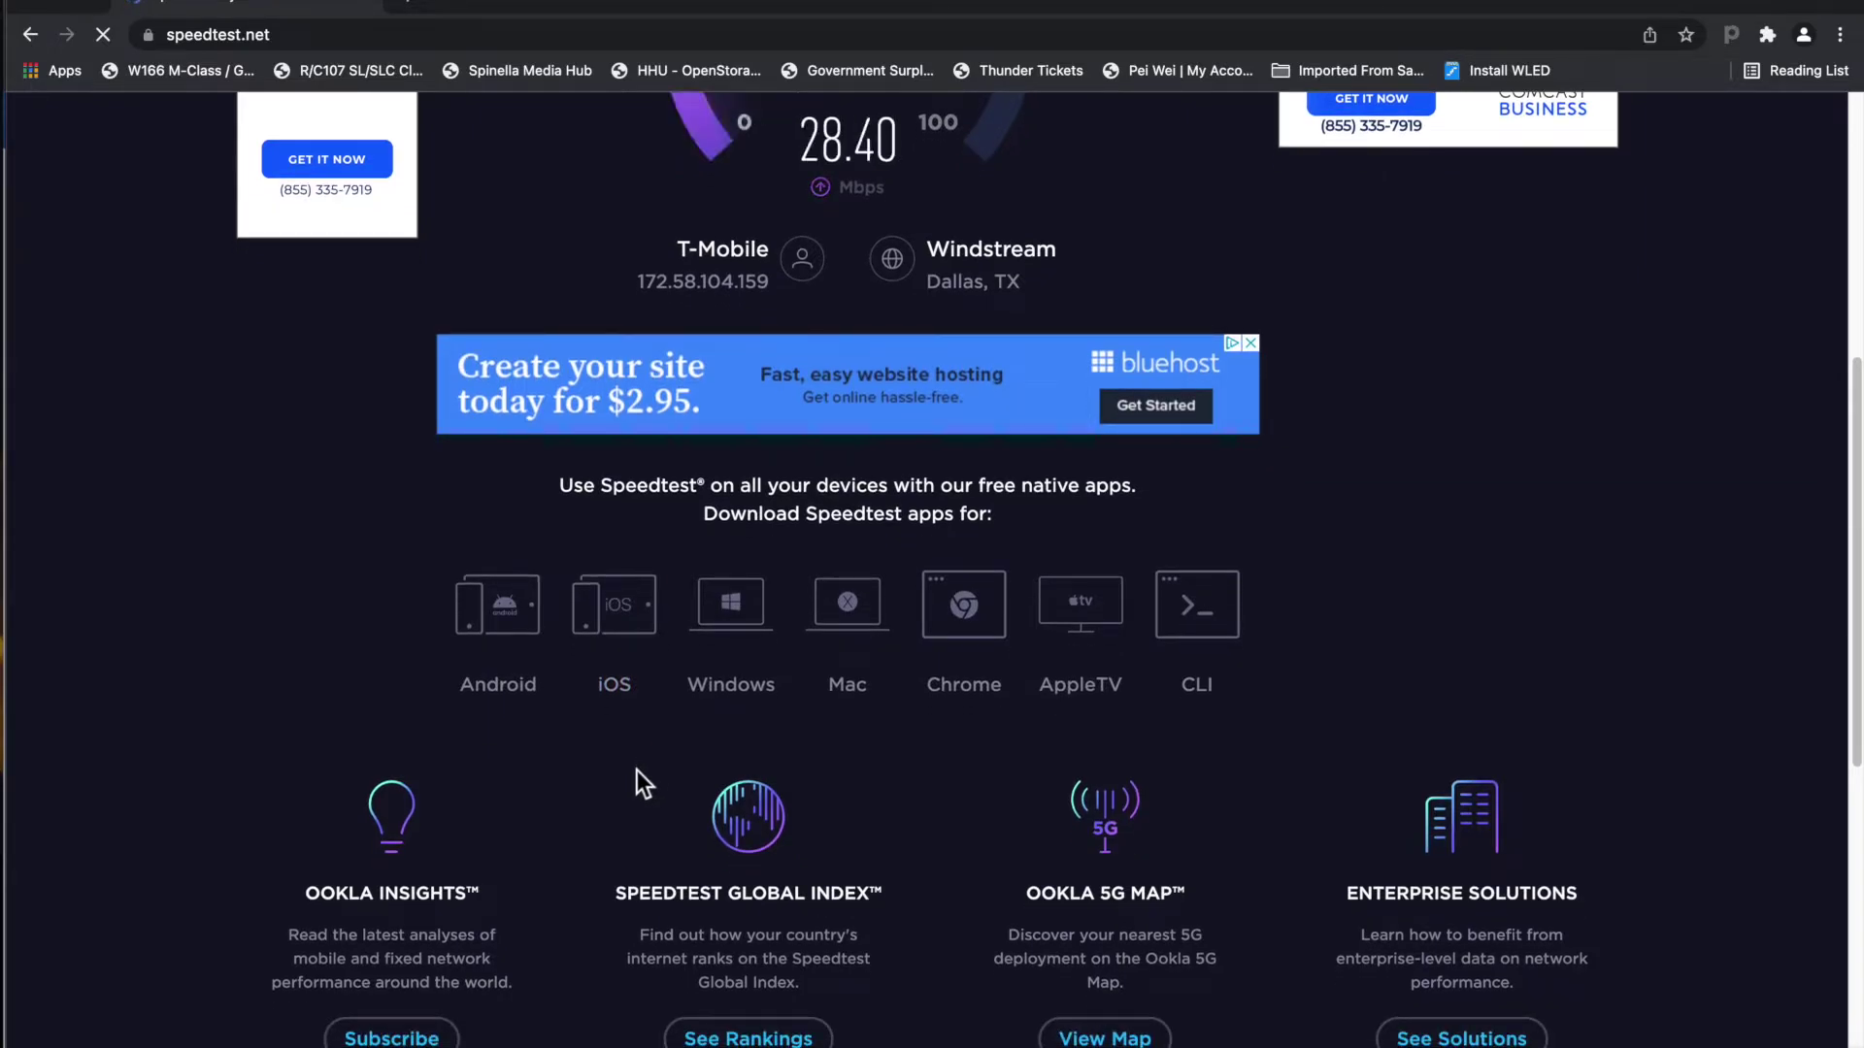
scroll(637, 771, "up", 5)
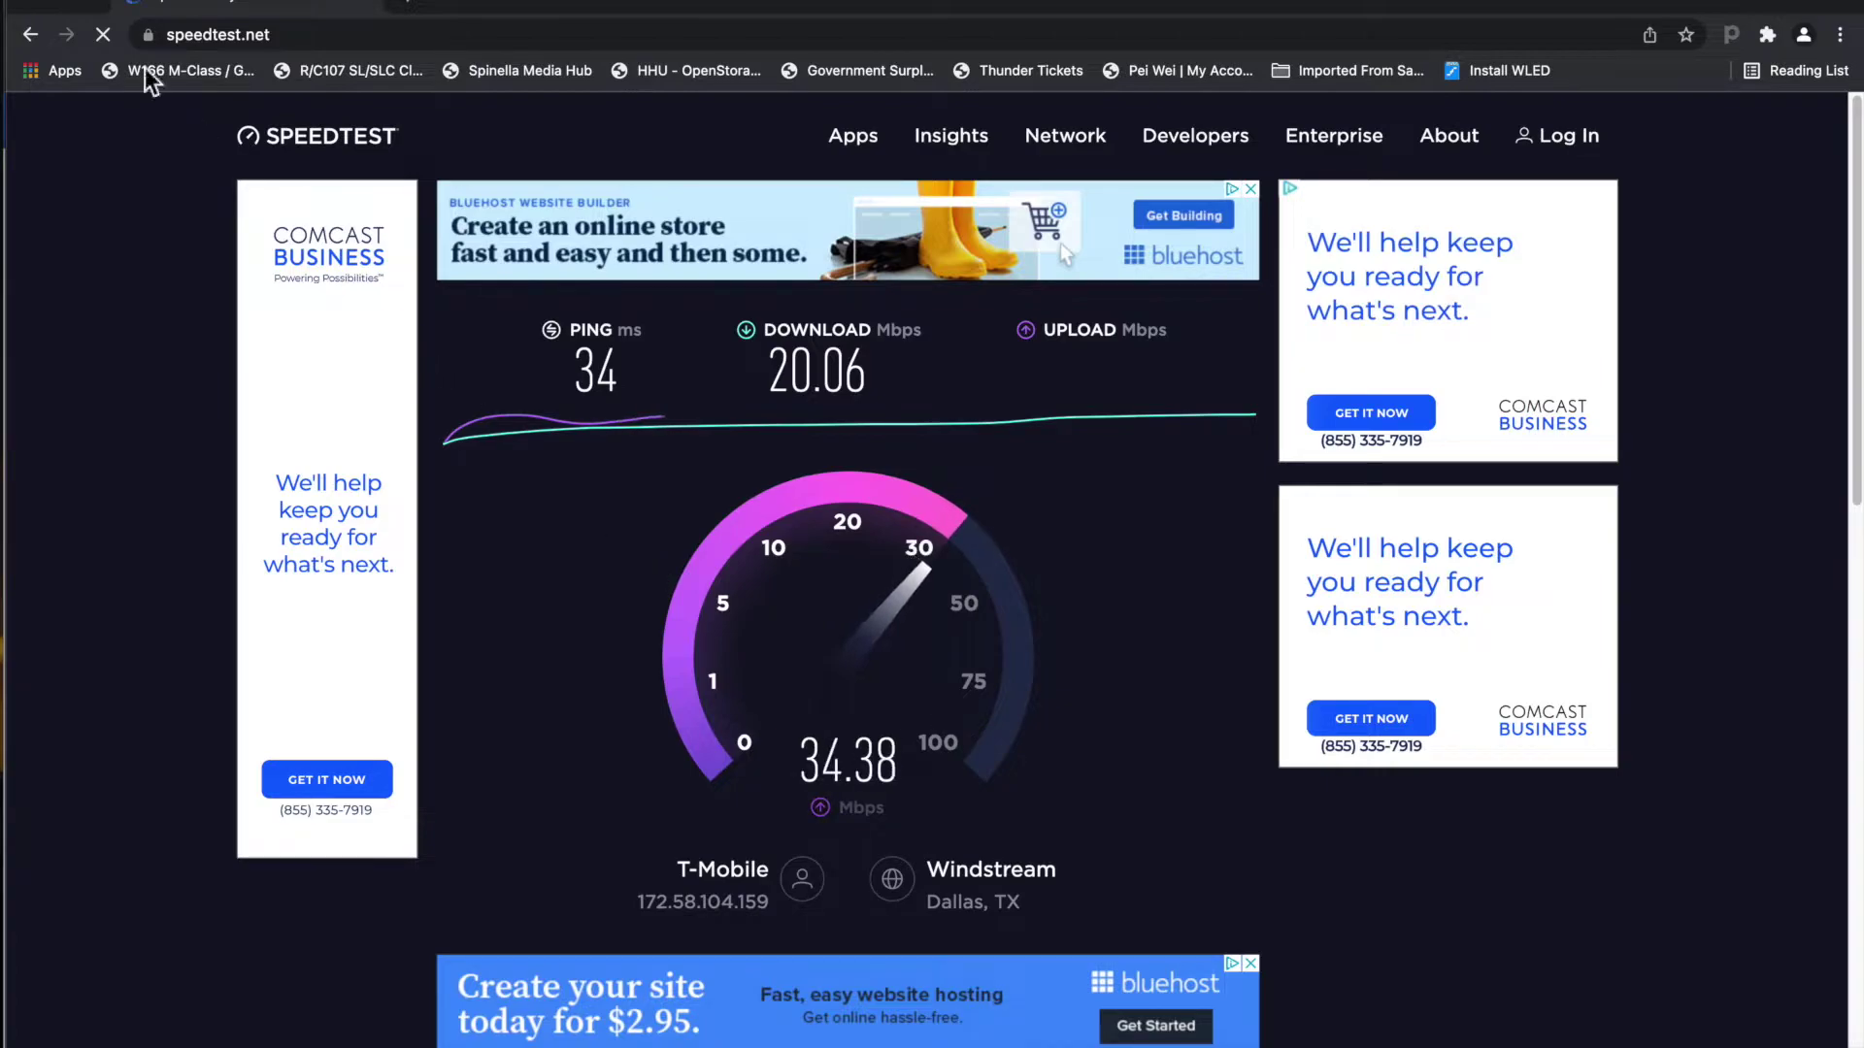
left_click(95, 37)
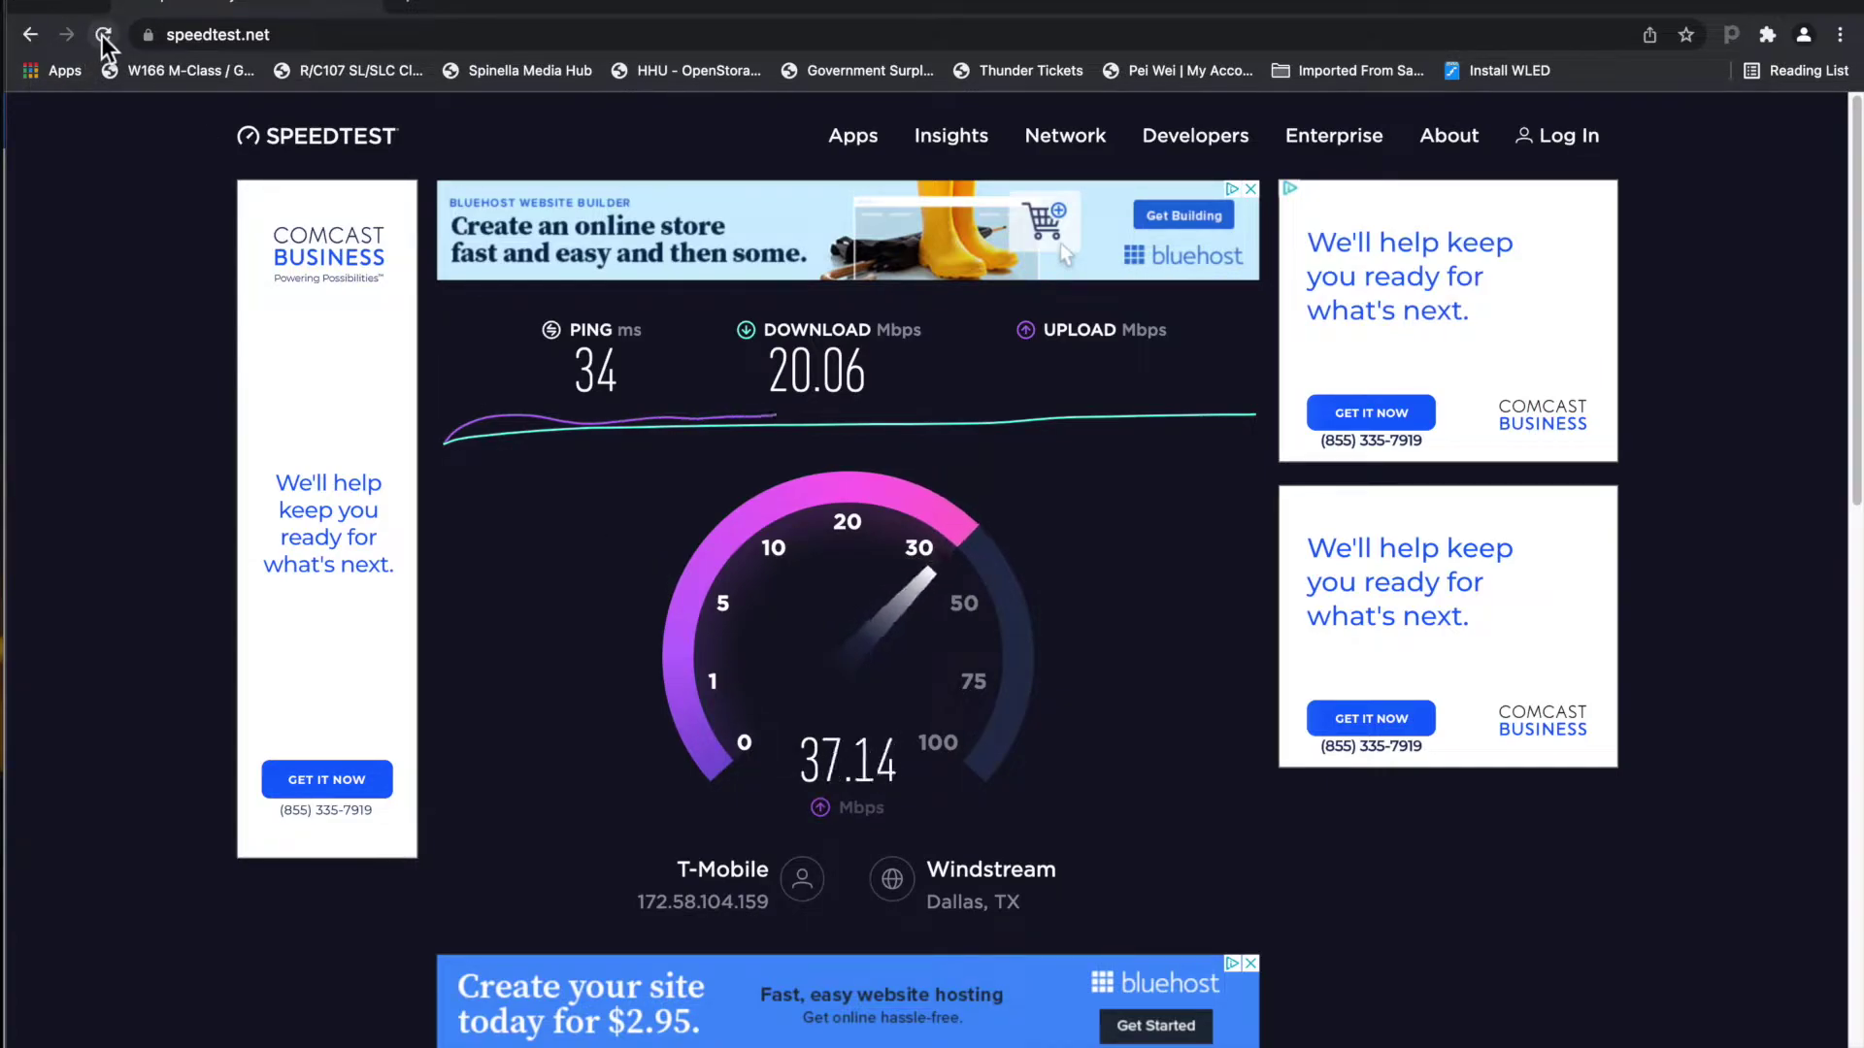
left_click(39, 33)
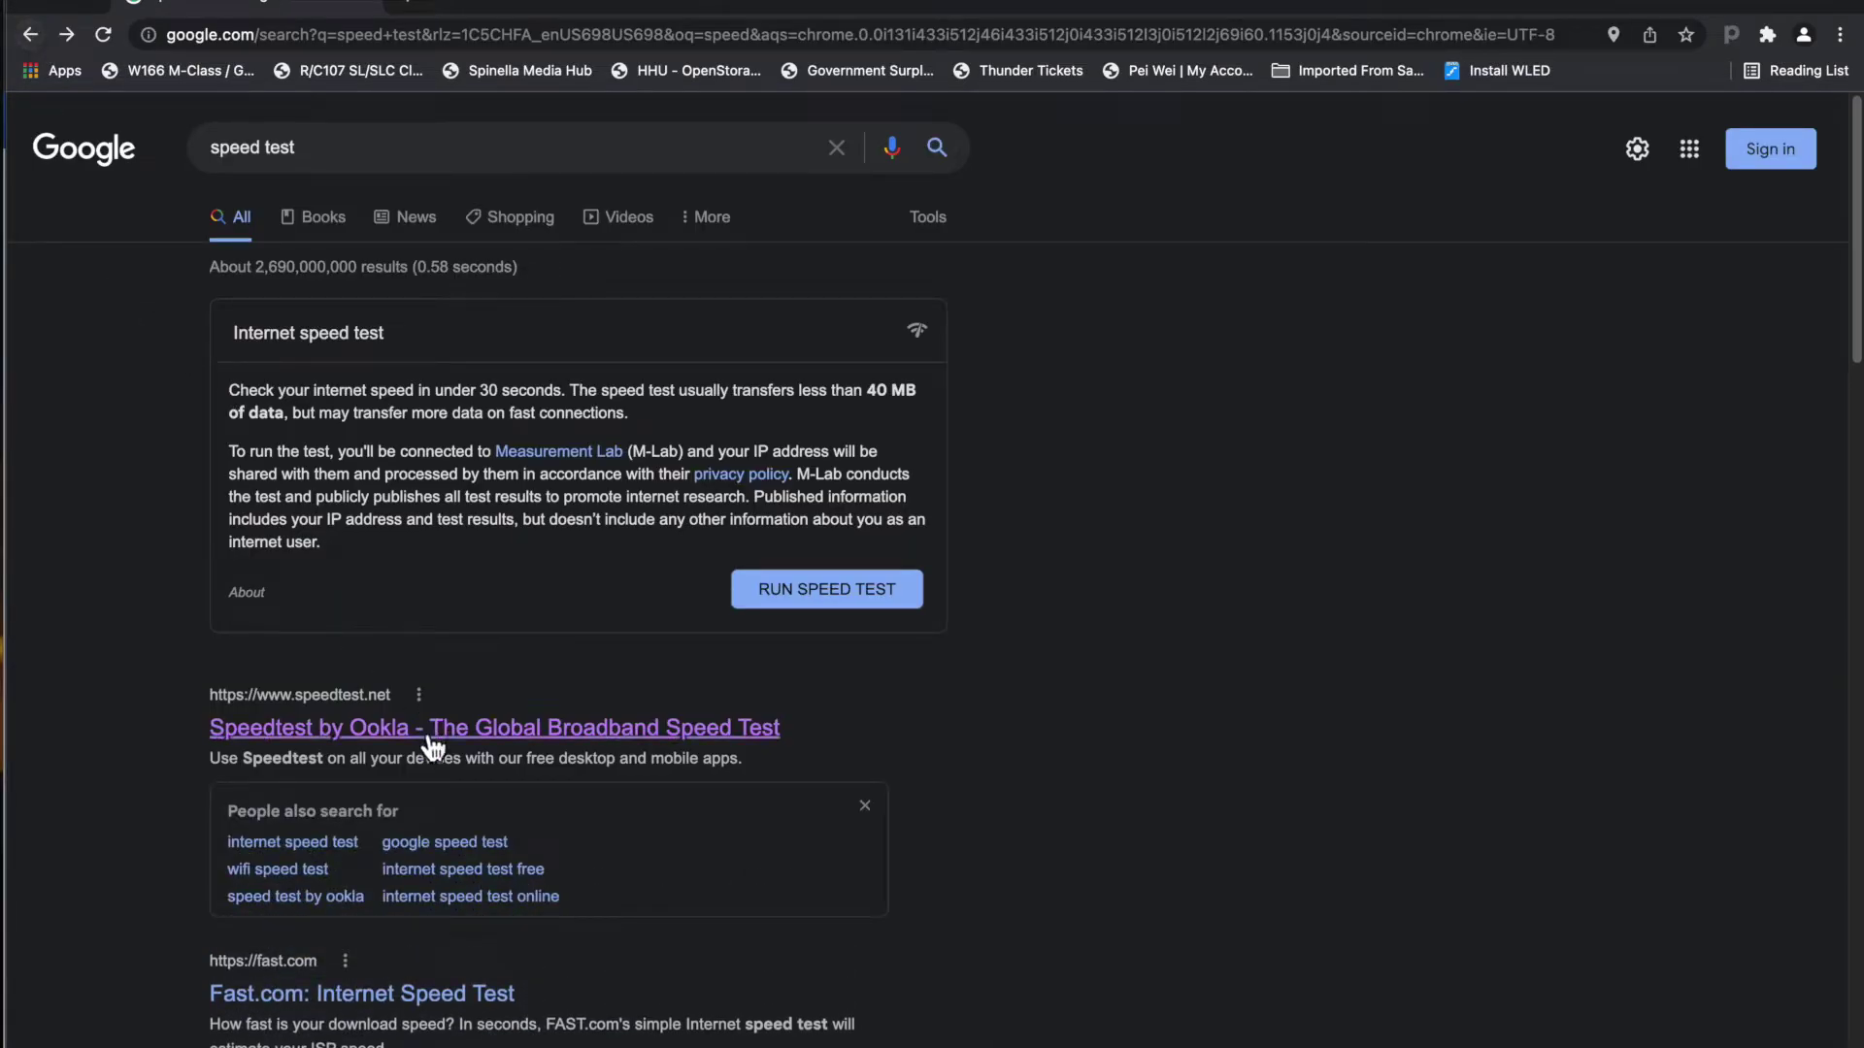
Step: Open speedtest.net and browse its list of test servers
left_click(427, 730)
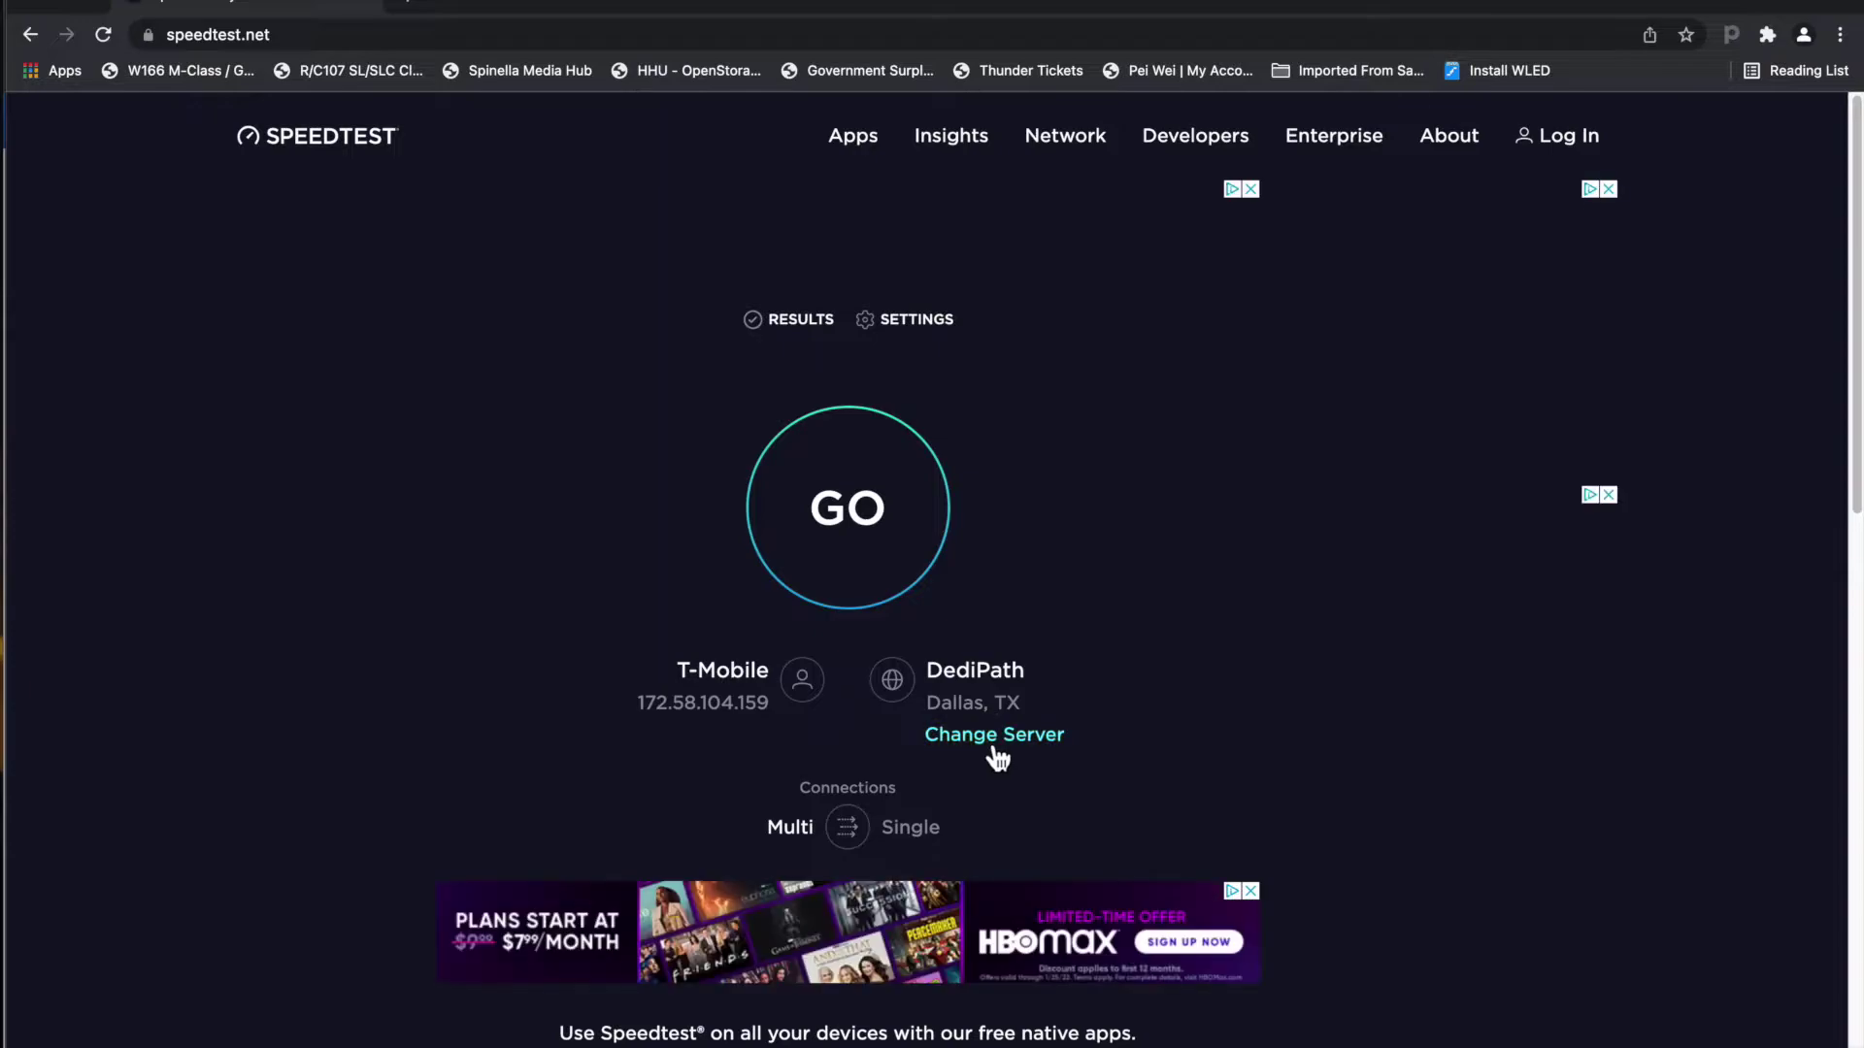
left_click(995, 749)
scroll(771, 730, "down", 2)
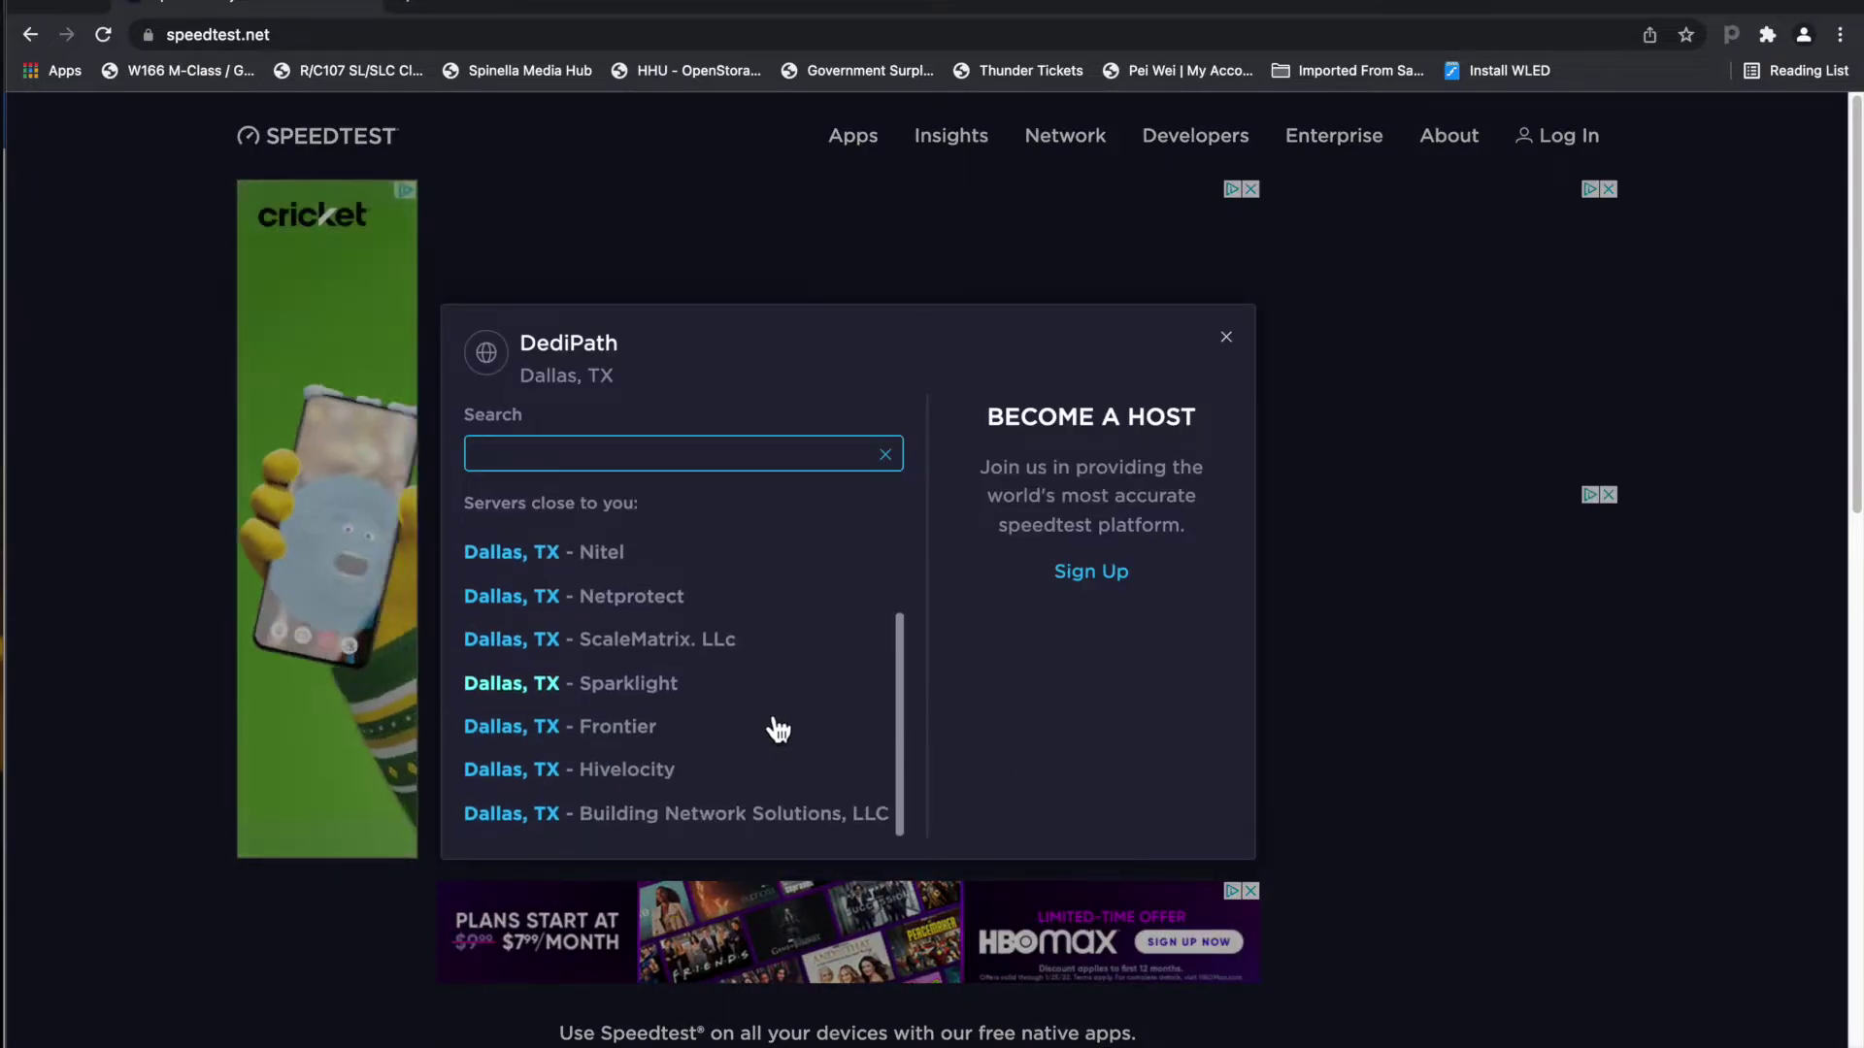
scroll(772, 694, "up", 2)
scroll(723, 626, "down", 2)
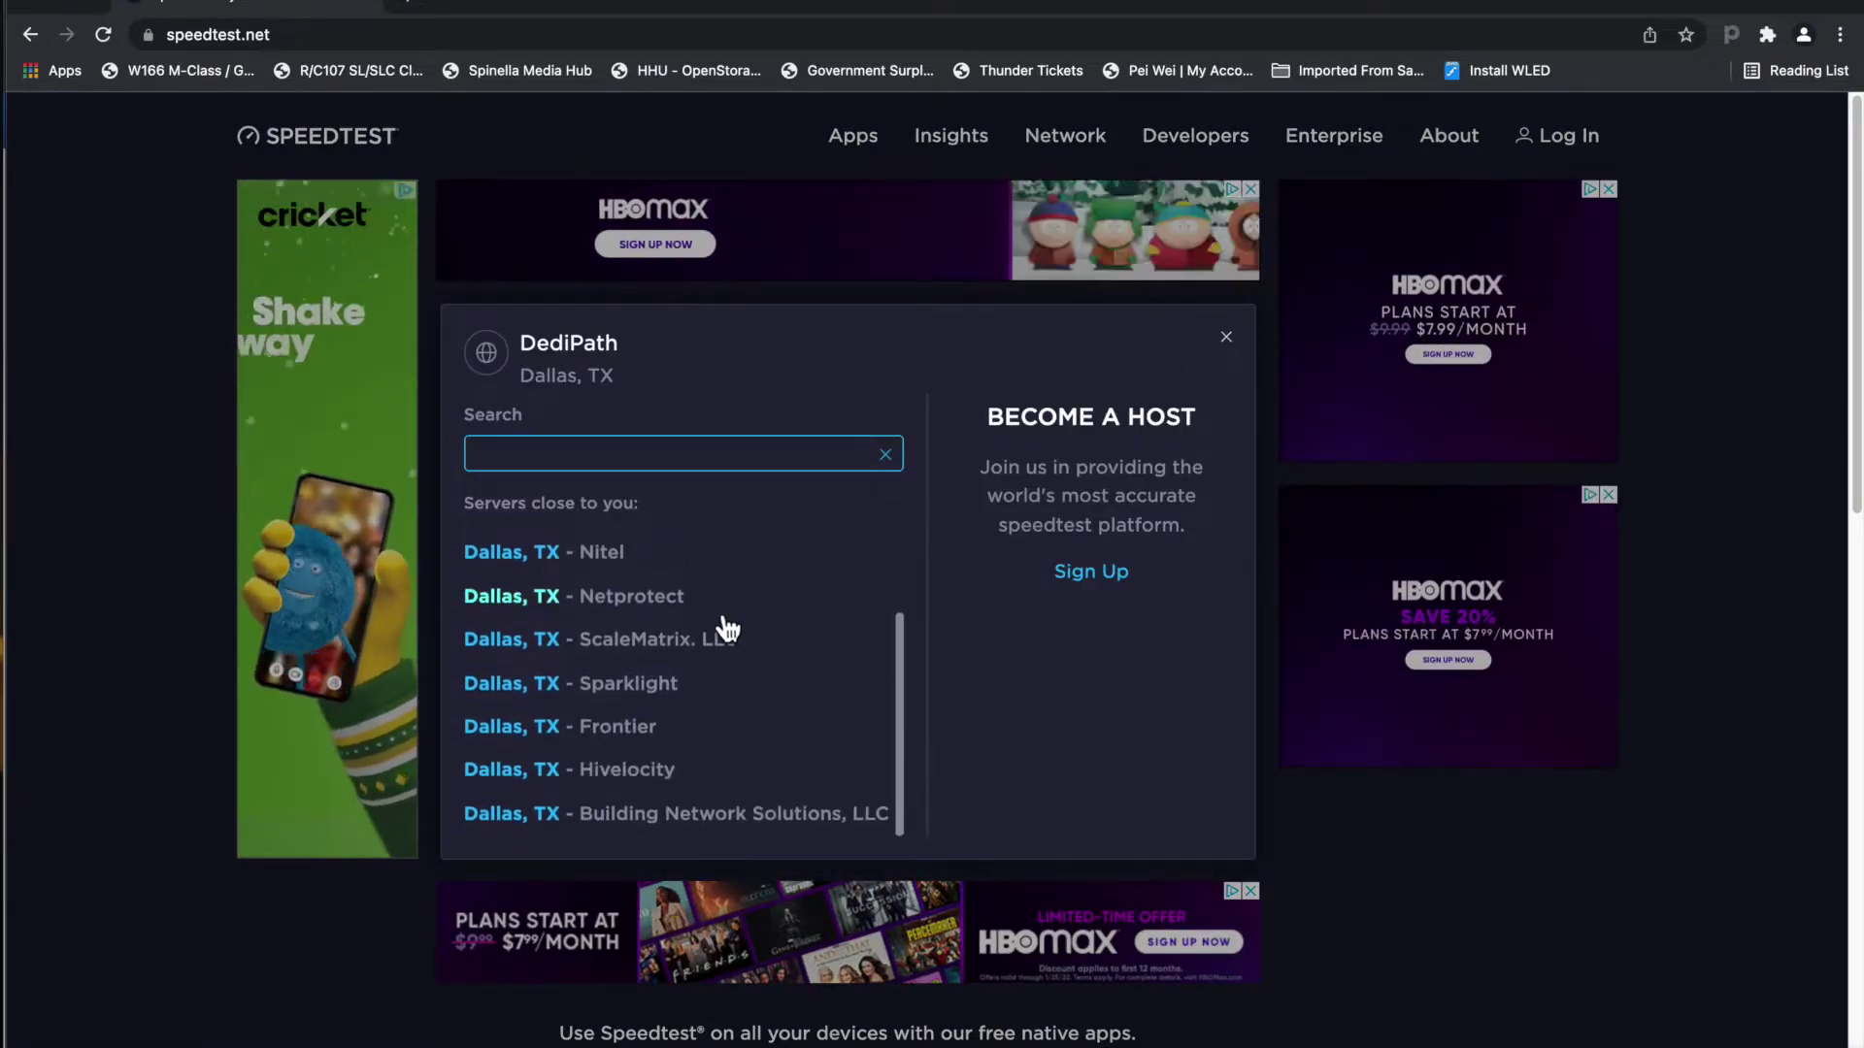
scroll(746, 631, "down", 10)
scroll(746, 637, "up", 10)
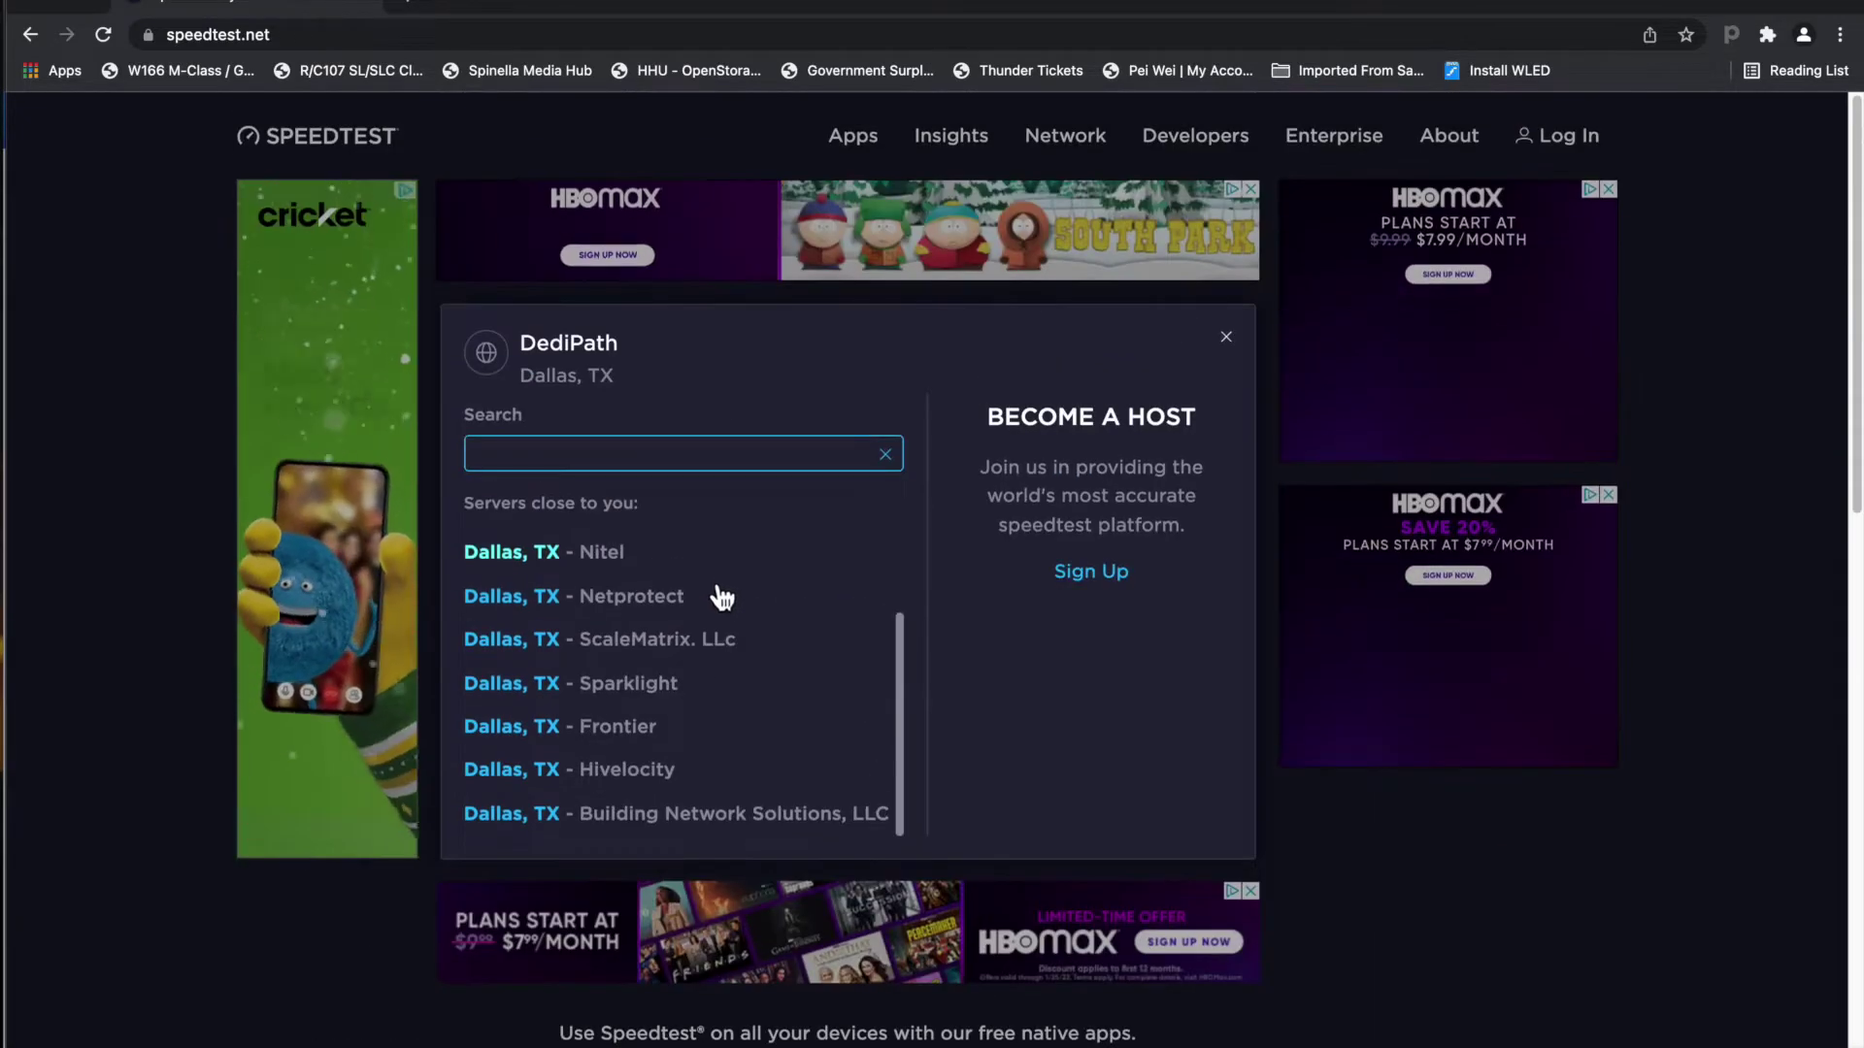
scroll(721, 597, "up", 2)
Step: Search servers for 'oklahoma' and select Cox - Oklahoma City
type("t-")
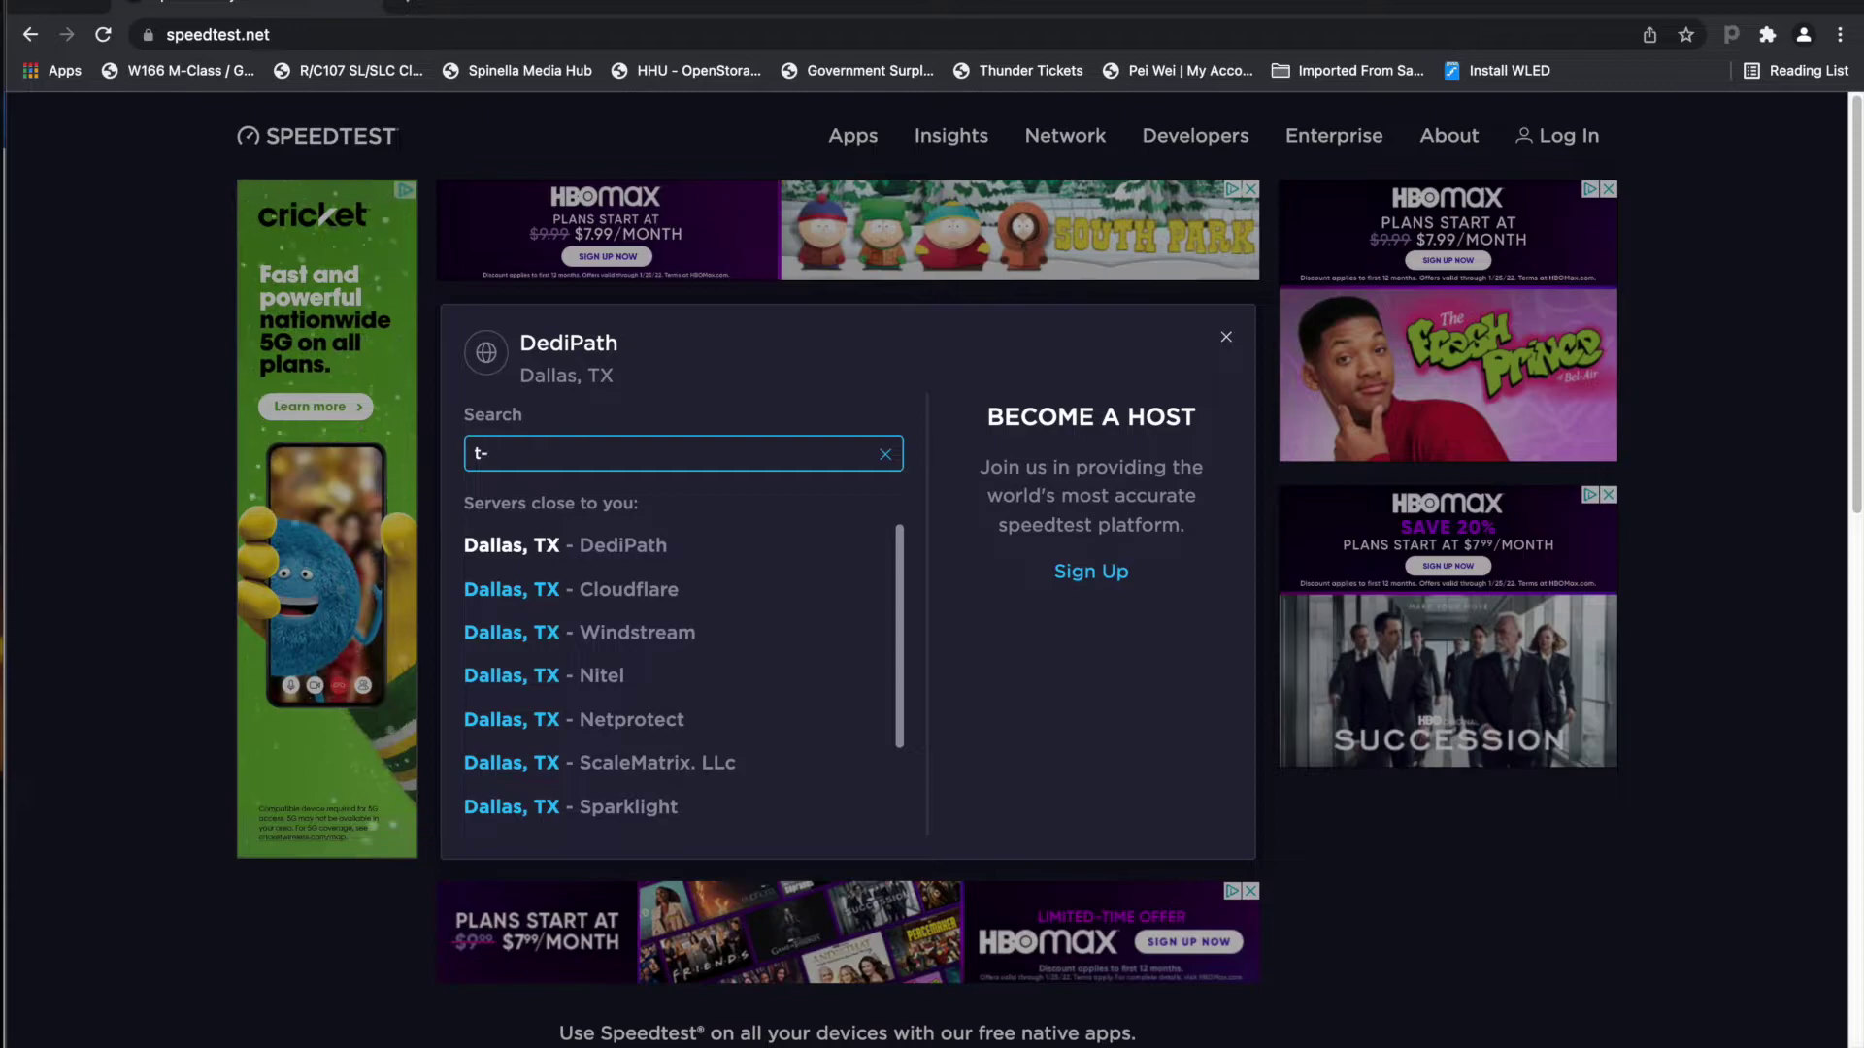
type("mobile")
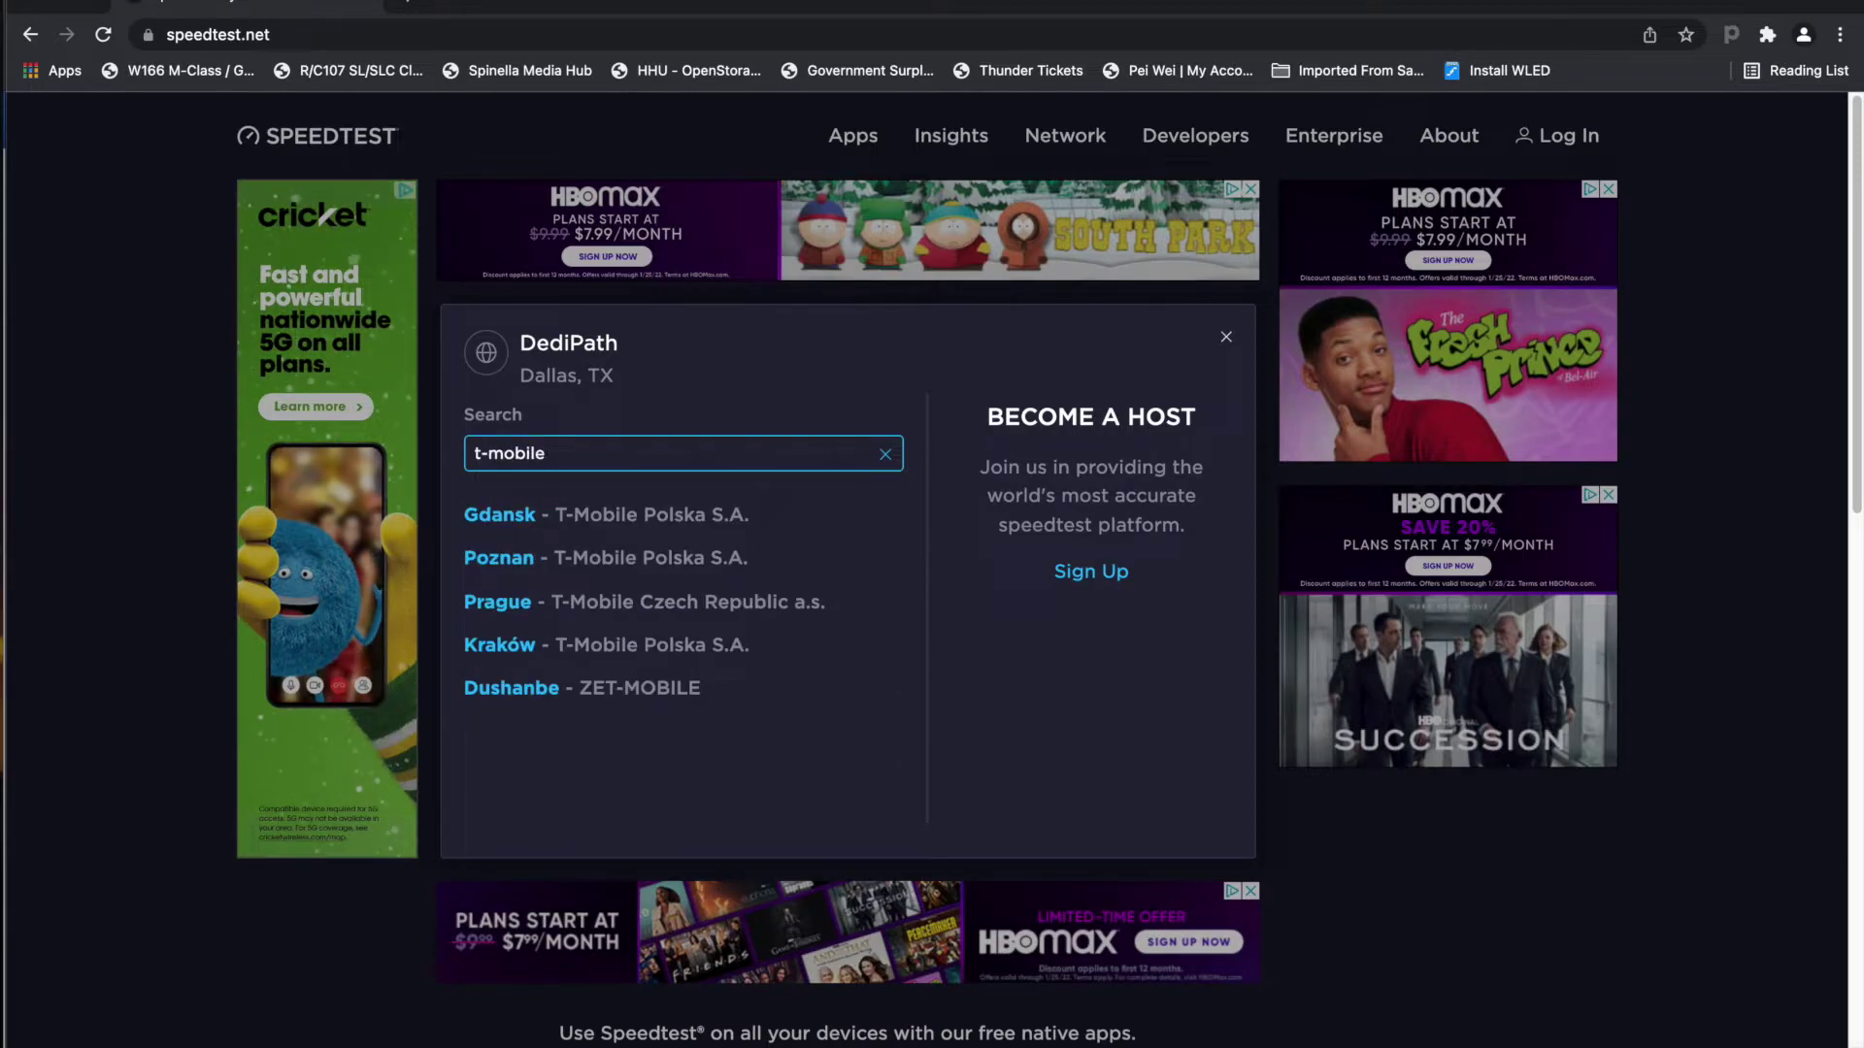
left_click_drag(603, 462, 27, 421)
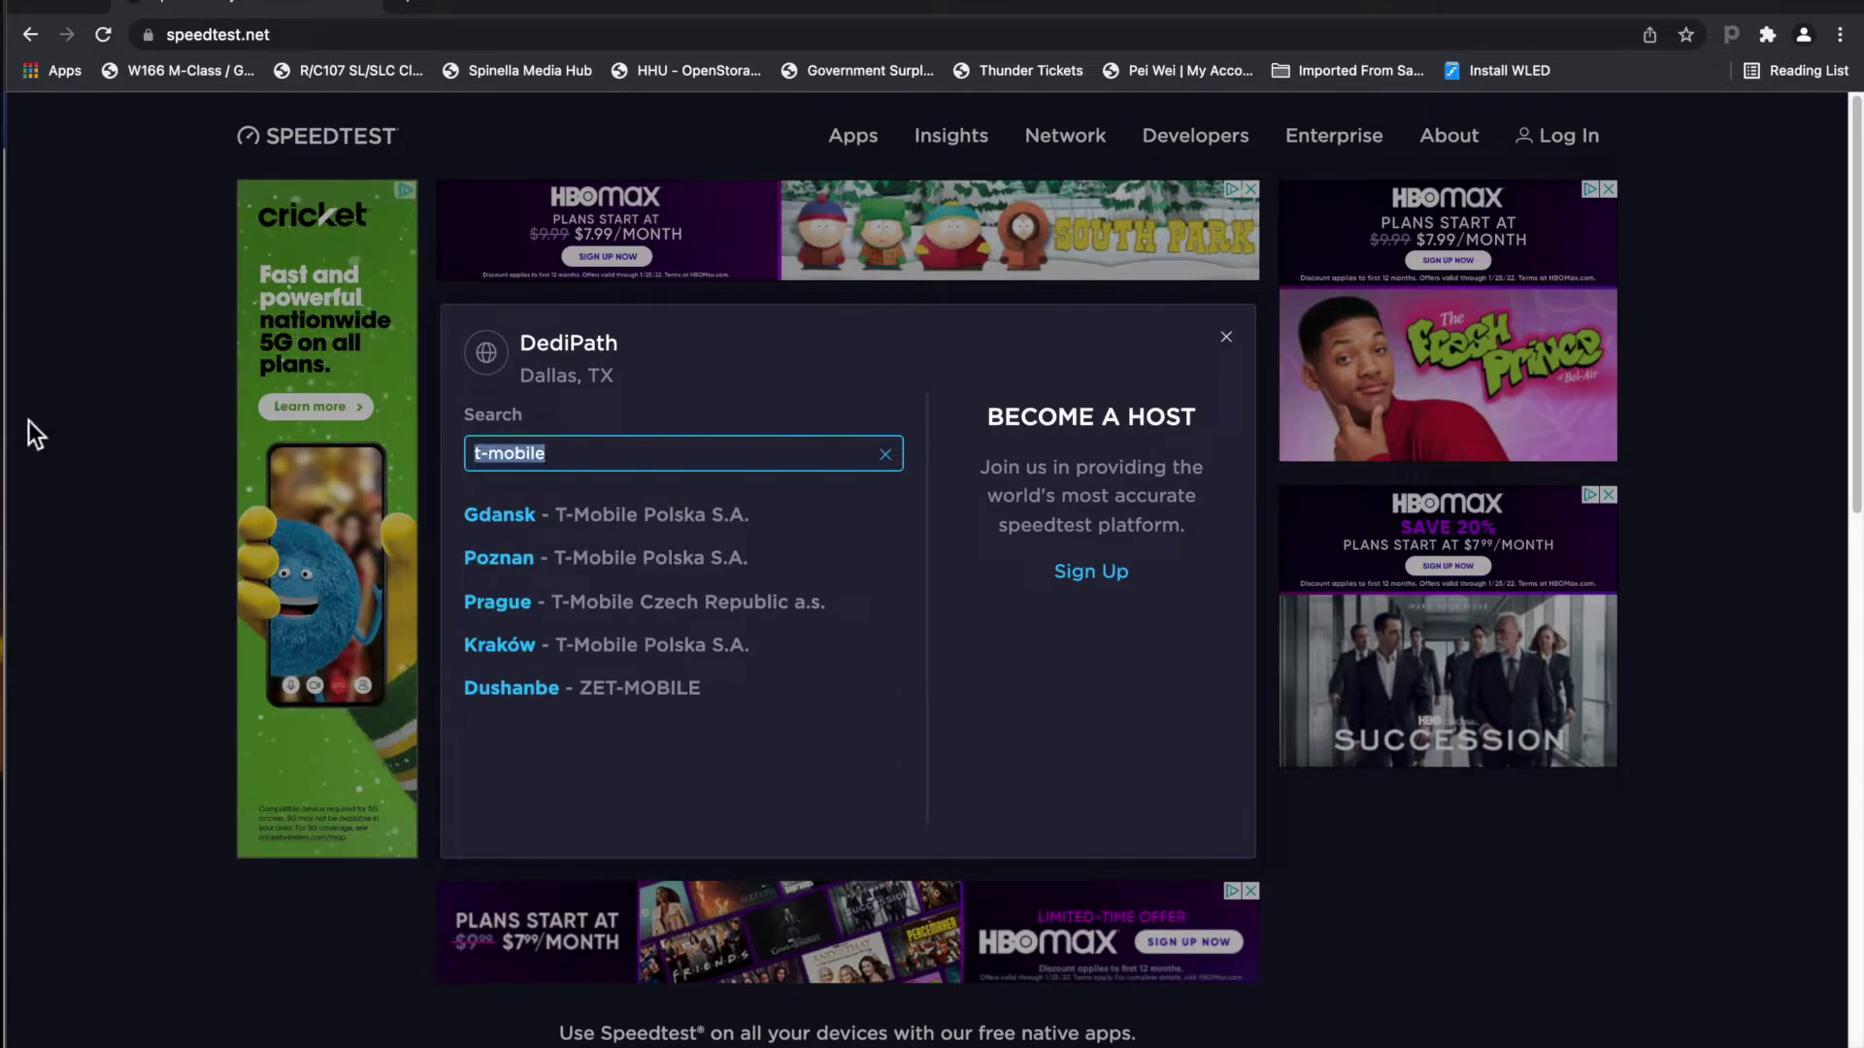
type("oklahoma")
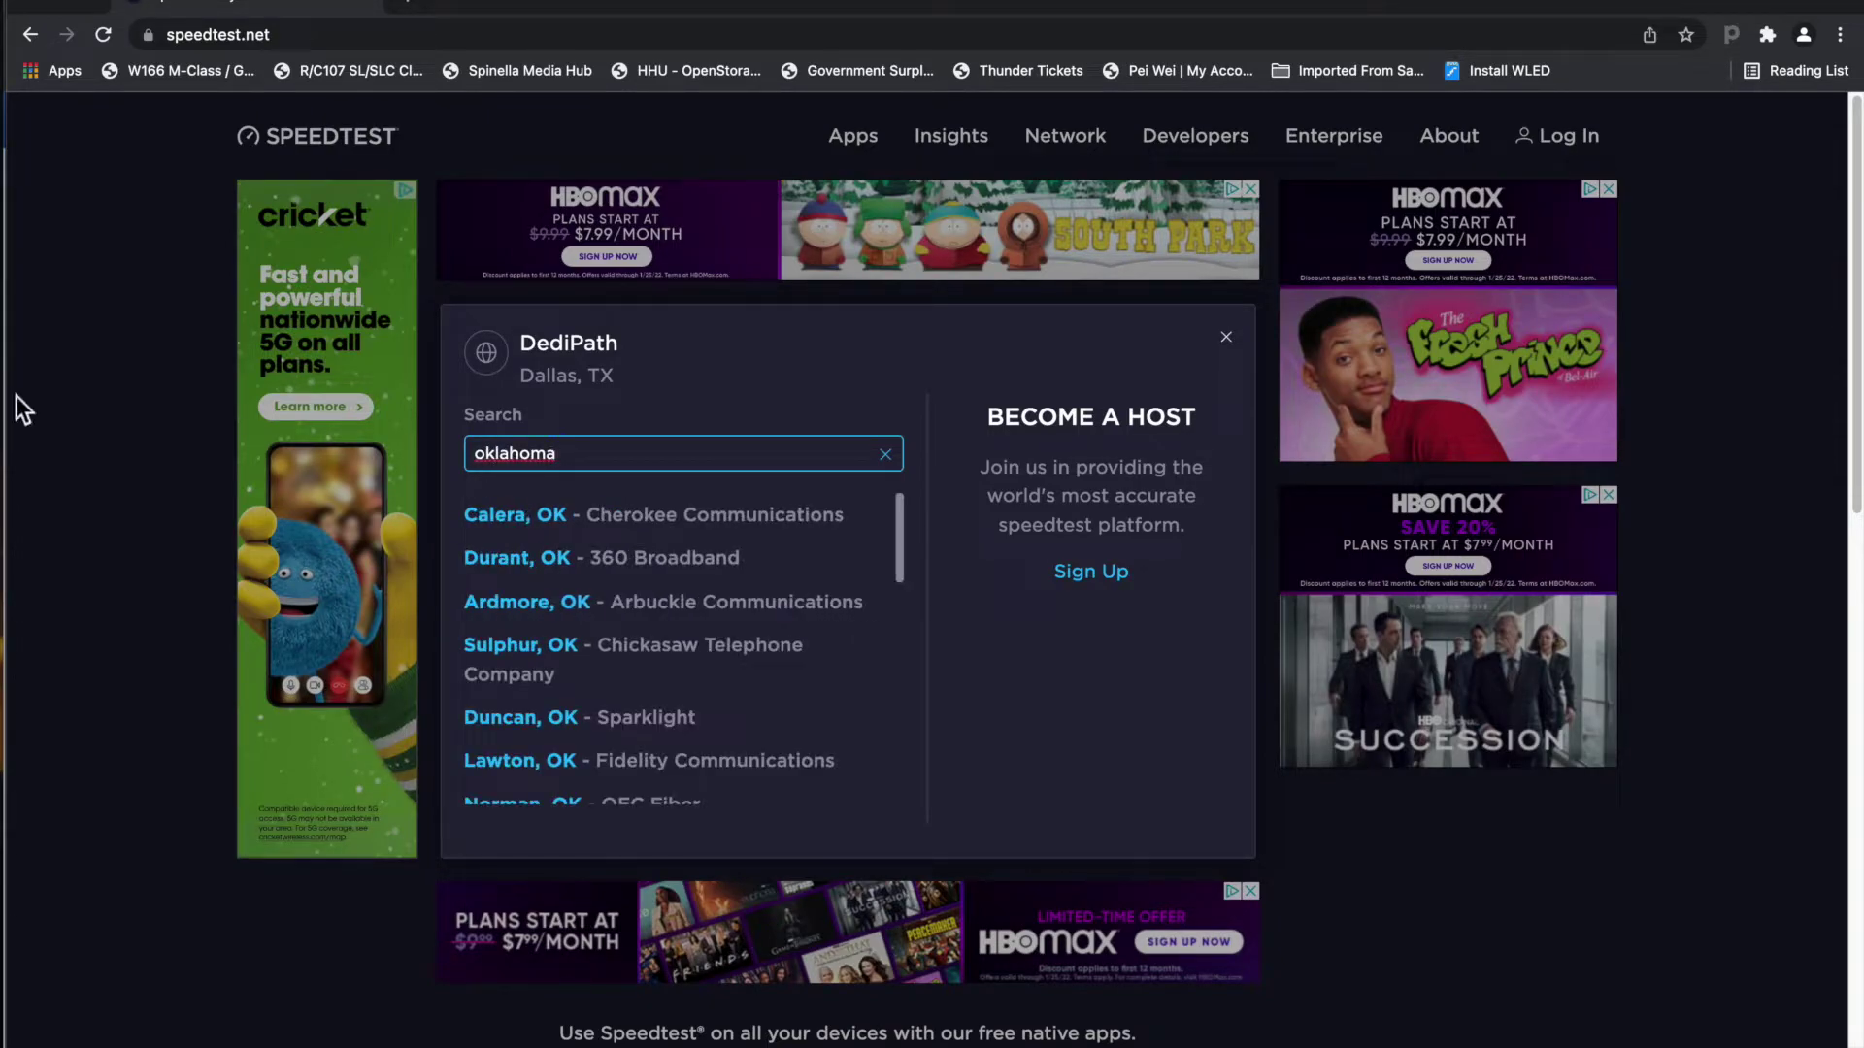
scroll(687, 728, "down", 3)
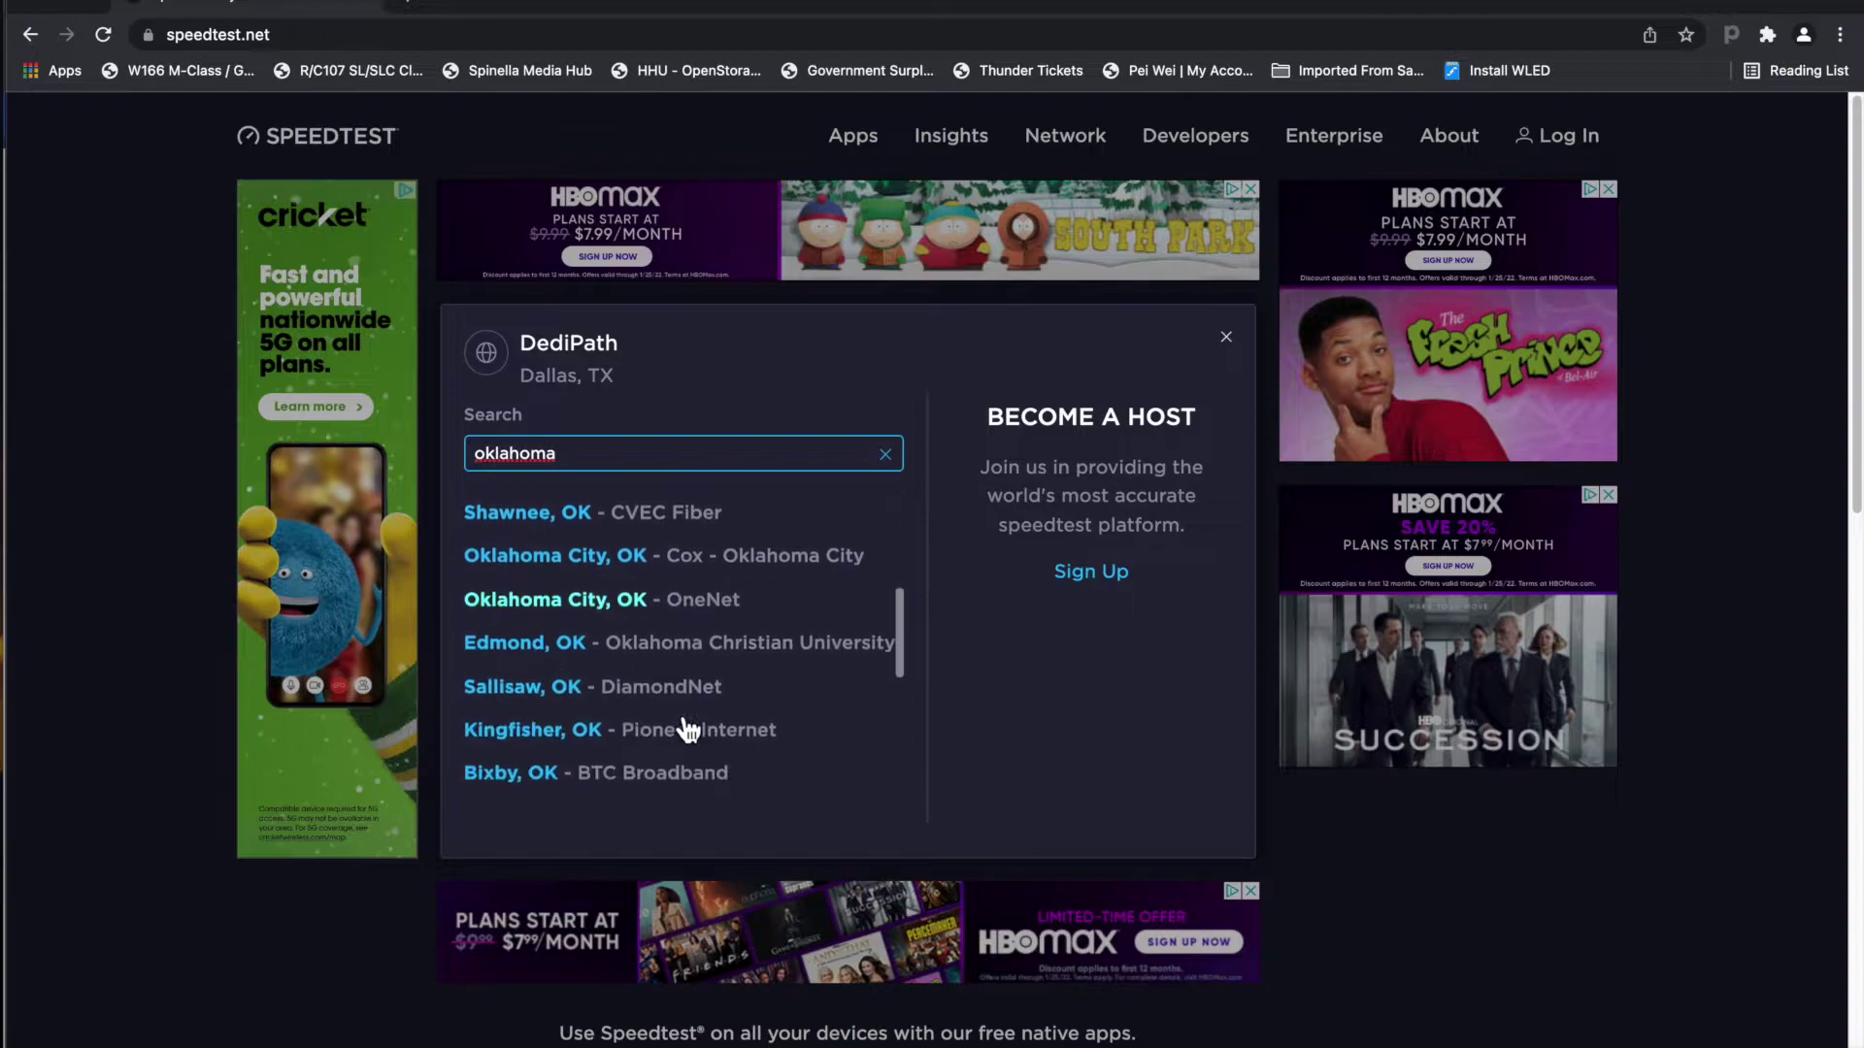
scroll(685, 728, "up", 1)
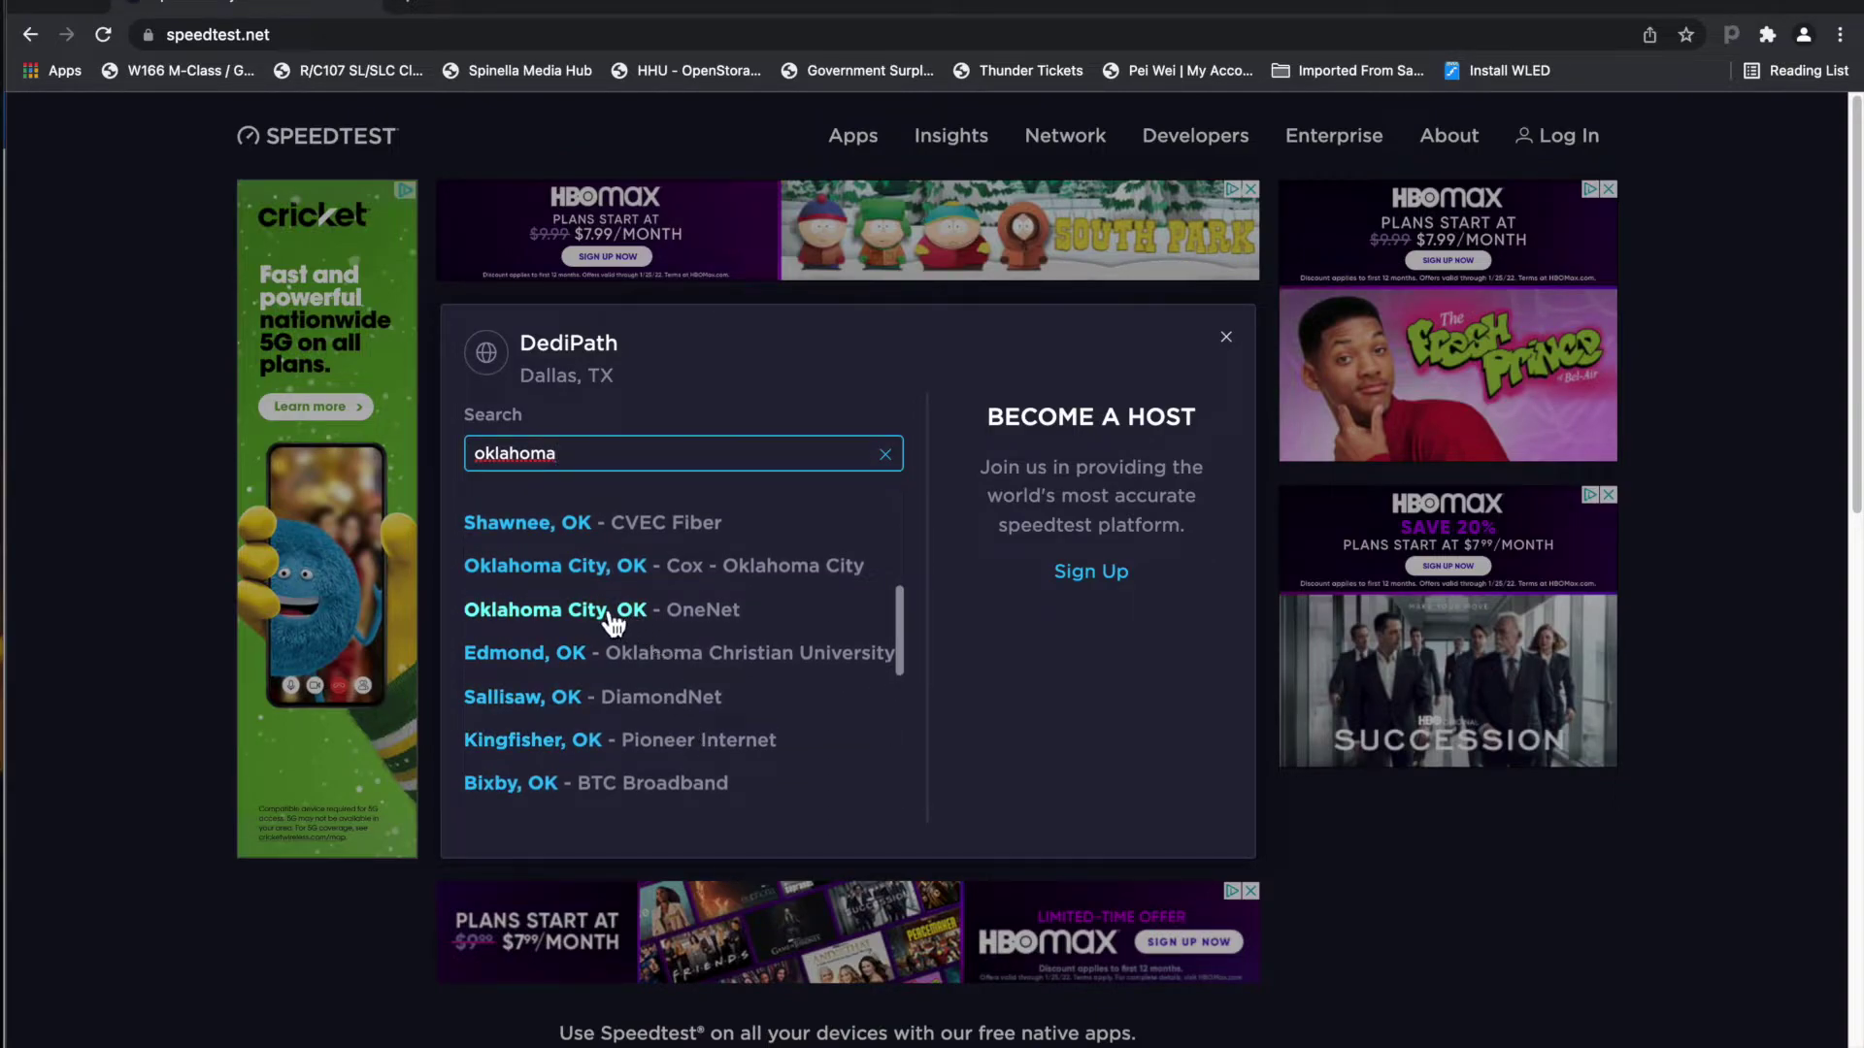
left_click(558, 569)
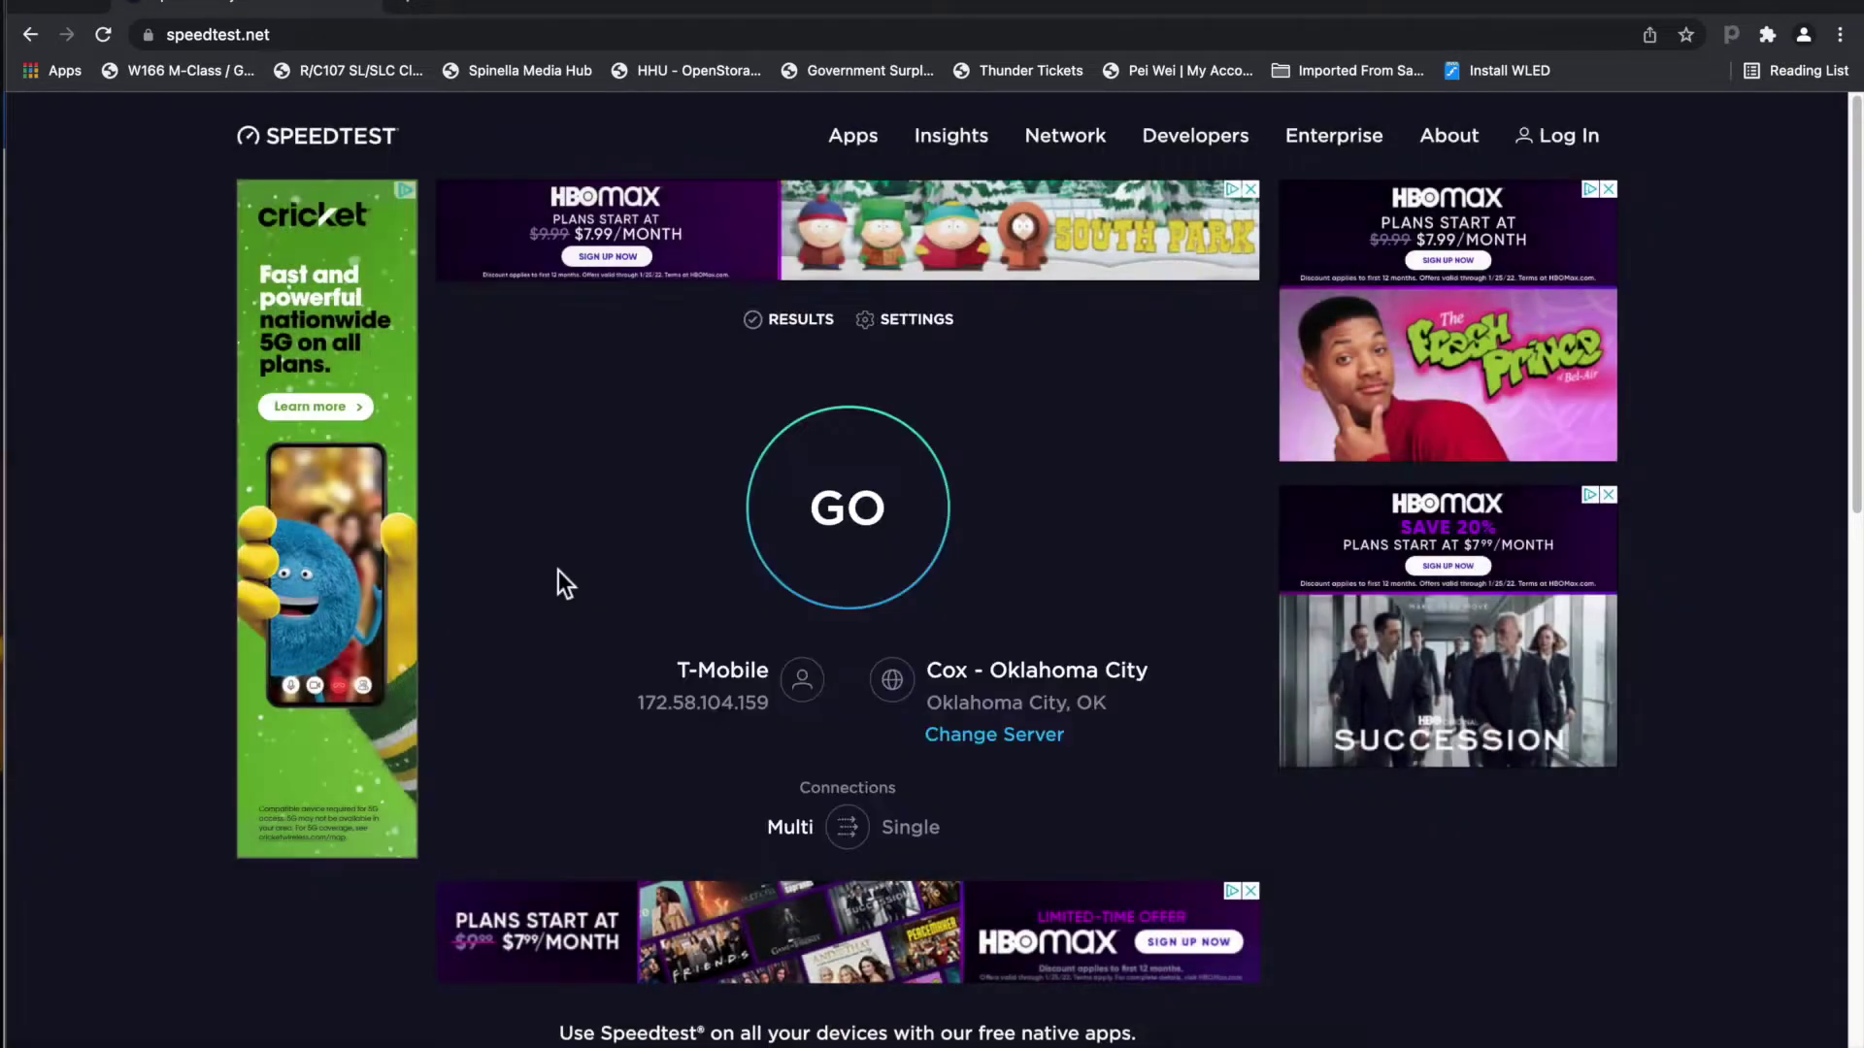
Step: Run the Oklahoma City test (35 ms, 15.52/56.77 Mbps), dismiss the HBO Max ad, and review results
left_click(859, 529)
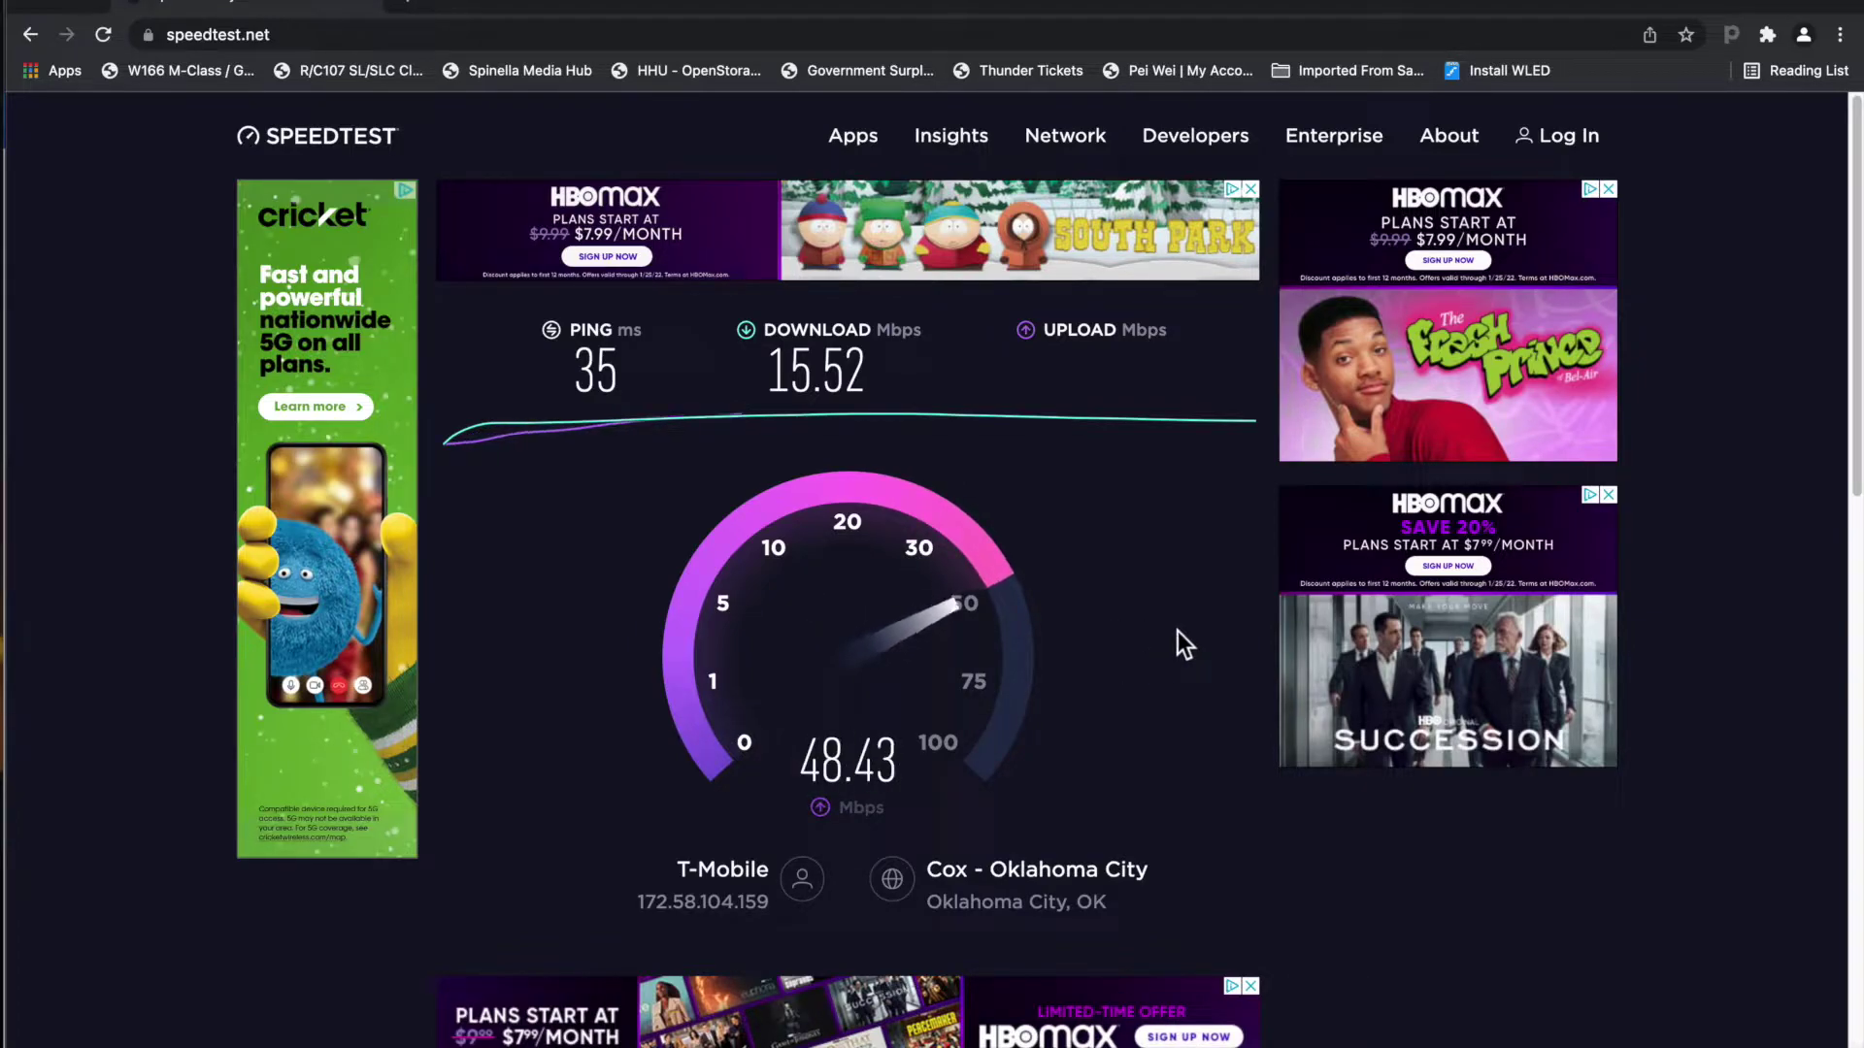
scroll(1077, 694, "down", 3)
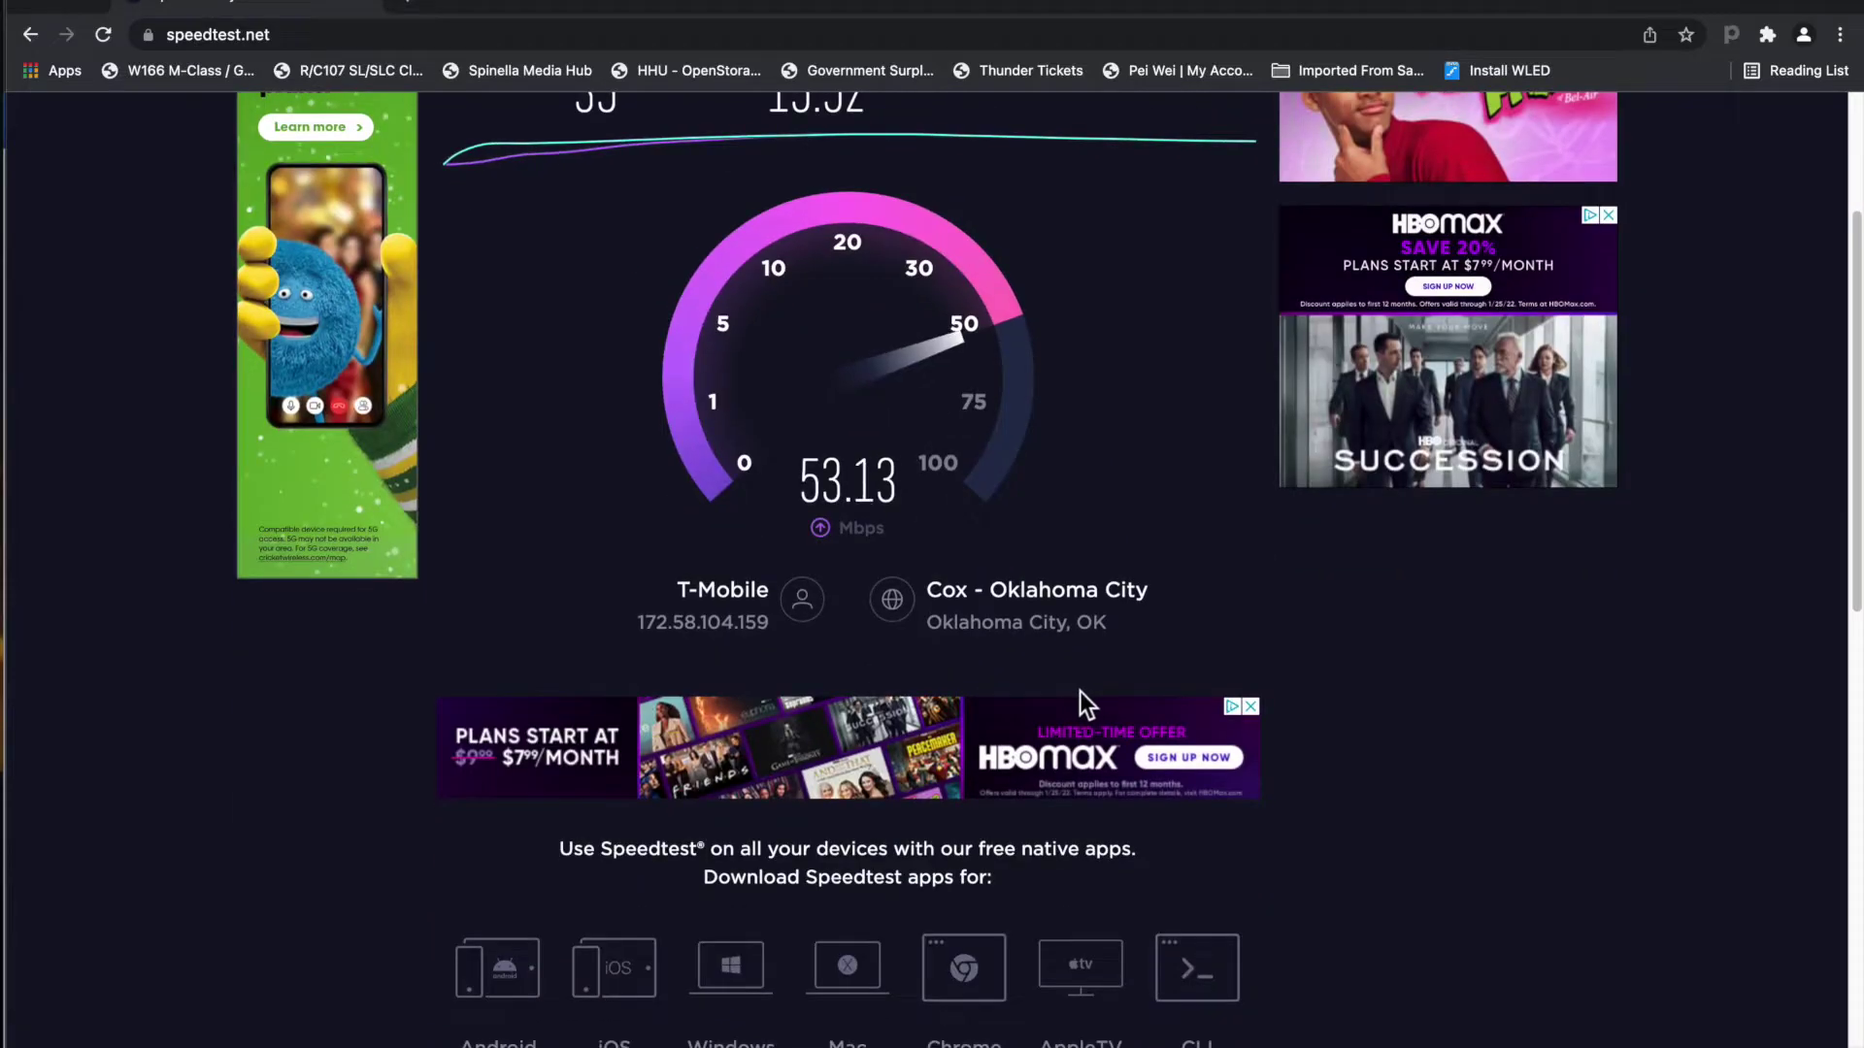
left_click(1251, 707)
scroll(1359, 755, "down", 5)
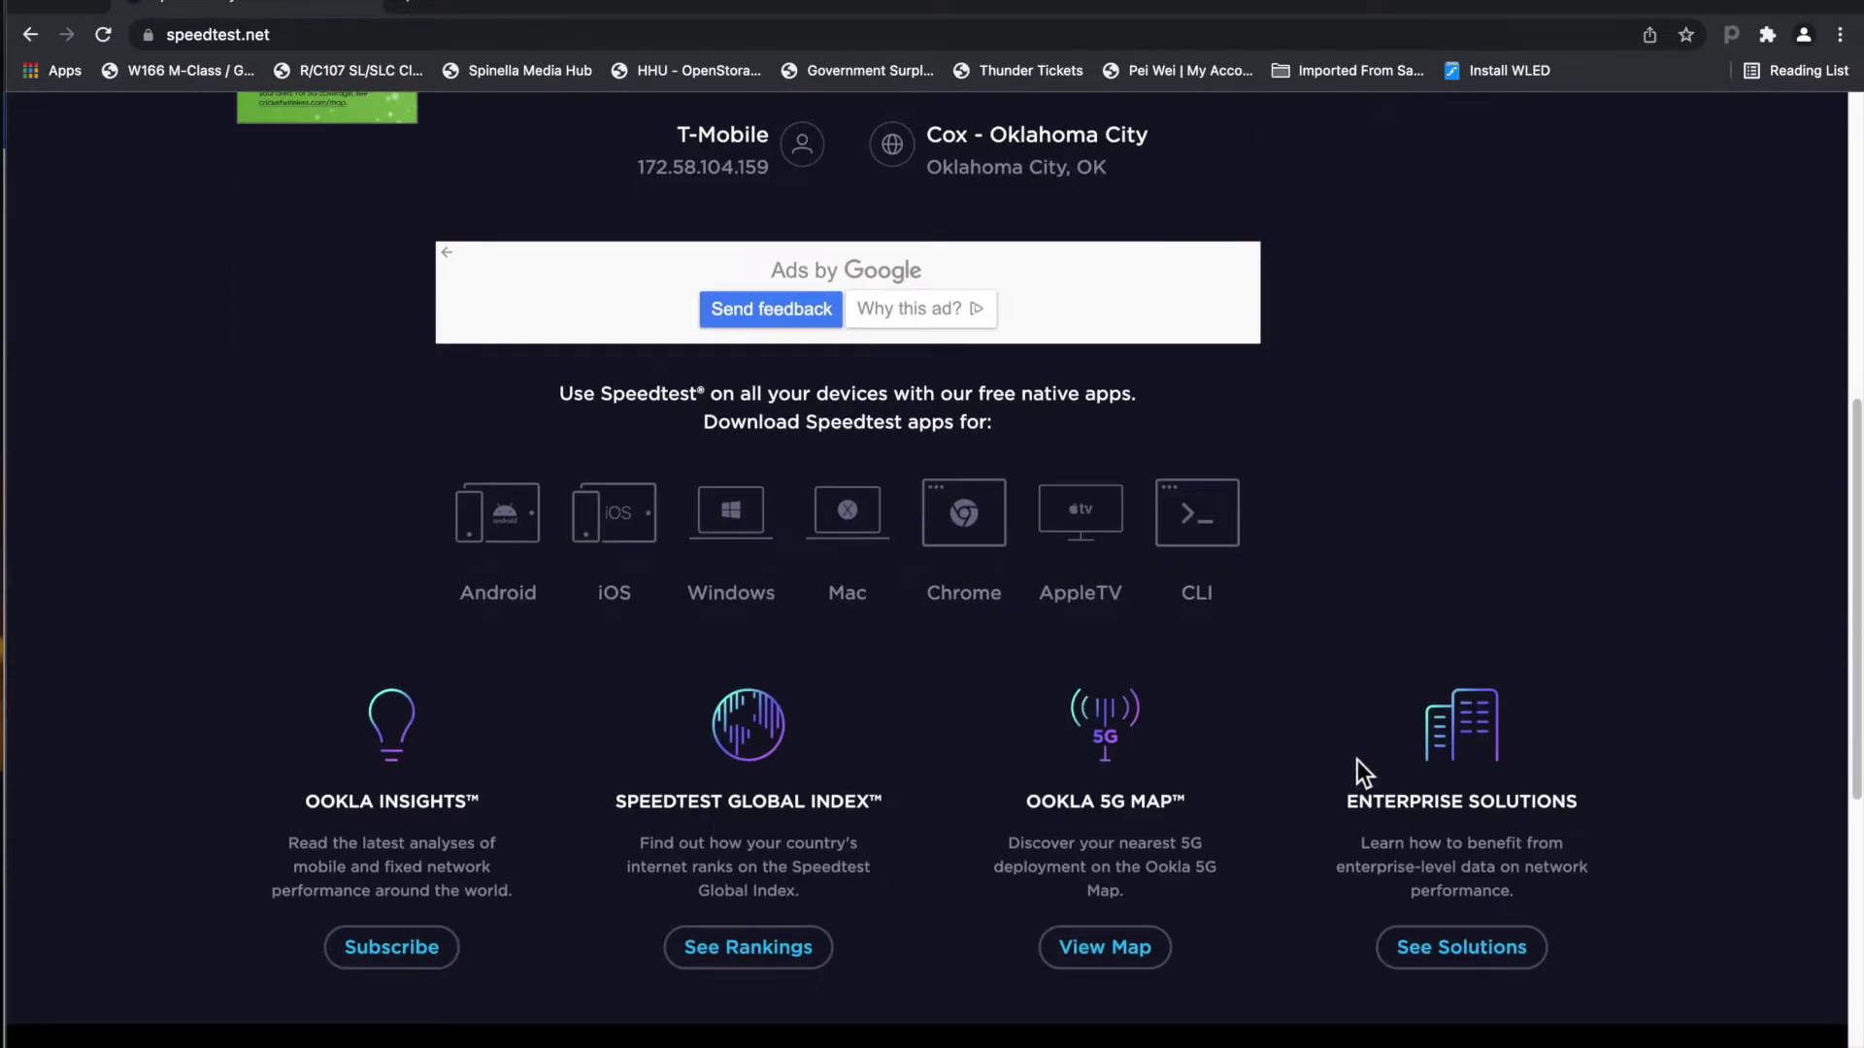
scroll(1357, 760, "down", 2)
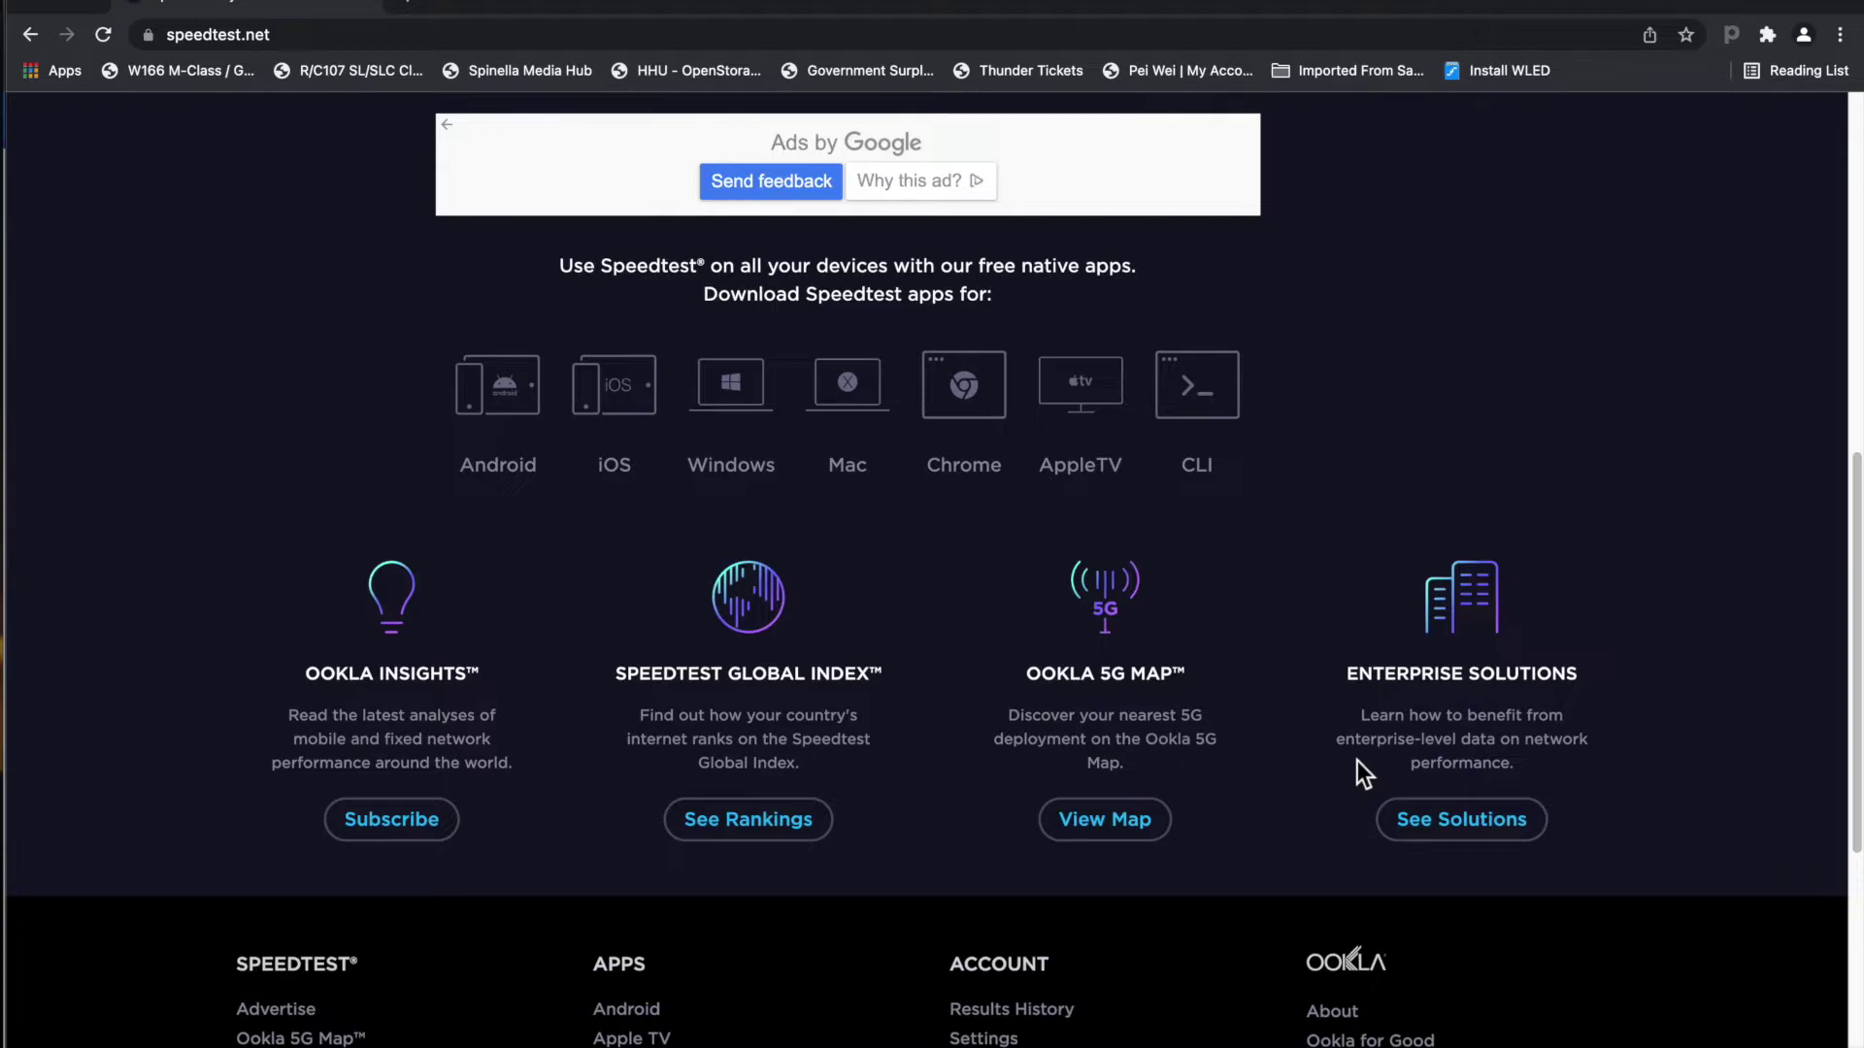
scroll(1357, 762, "down", 3)
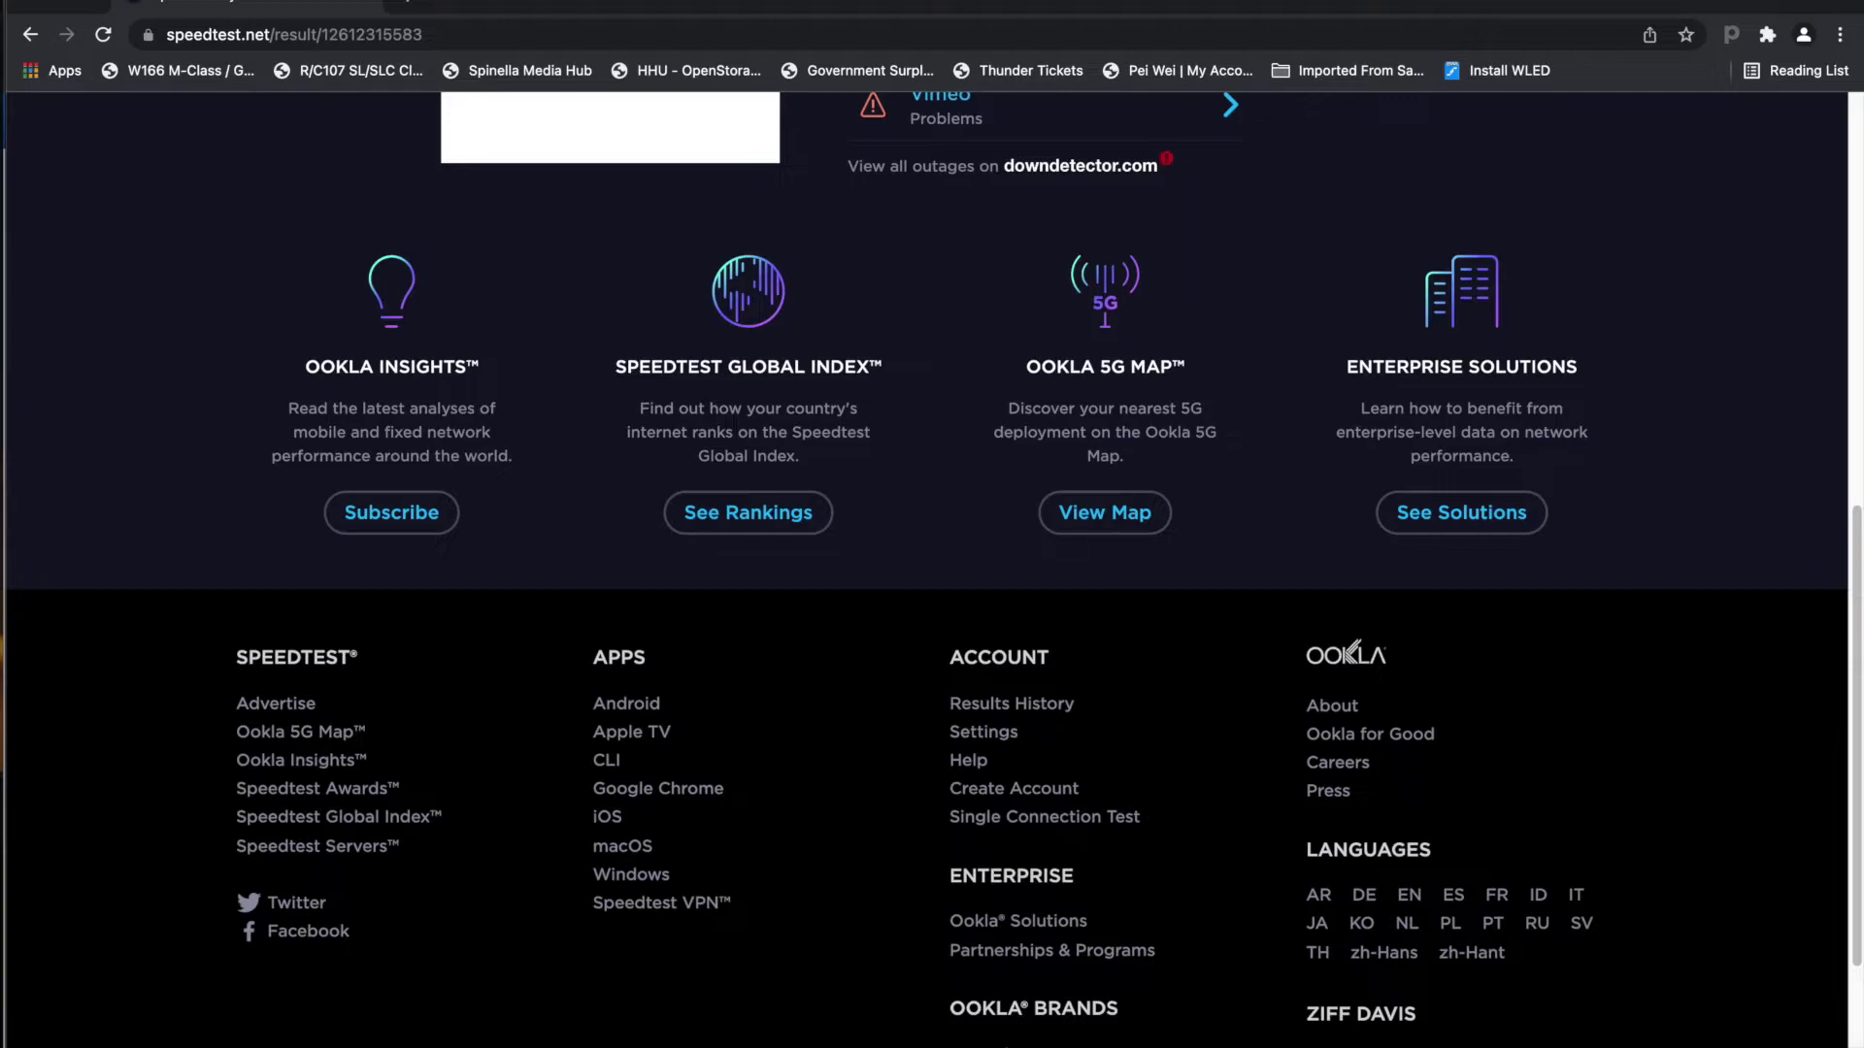
scroll(805, 529, "down", 2)
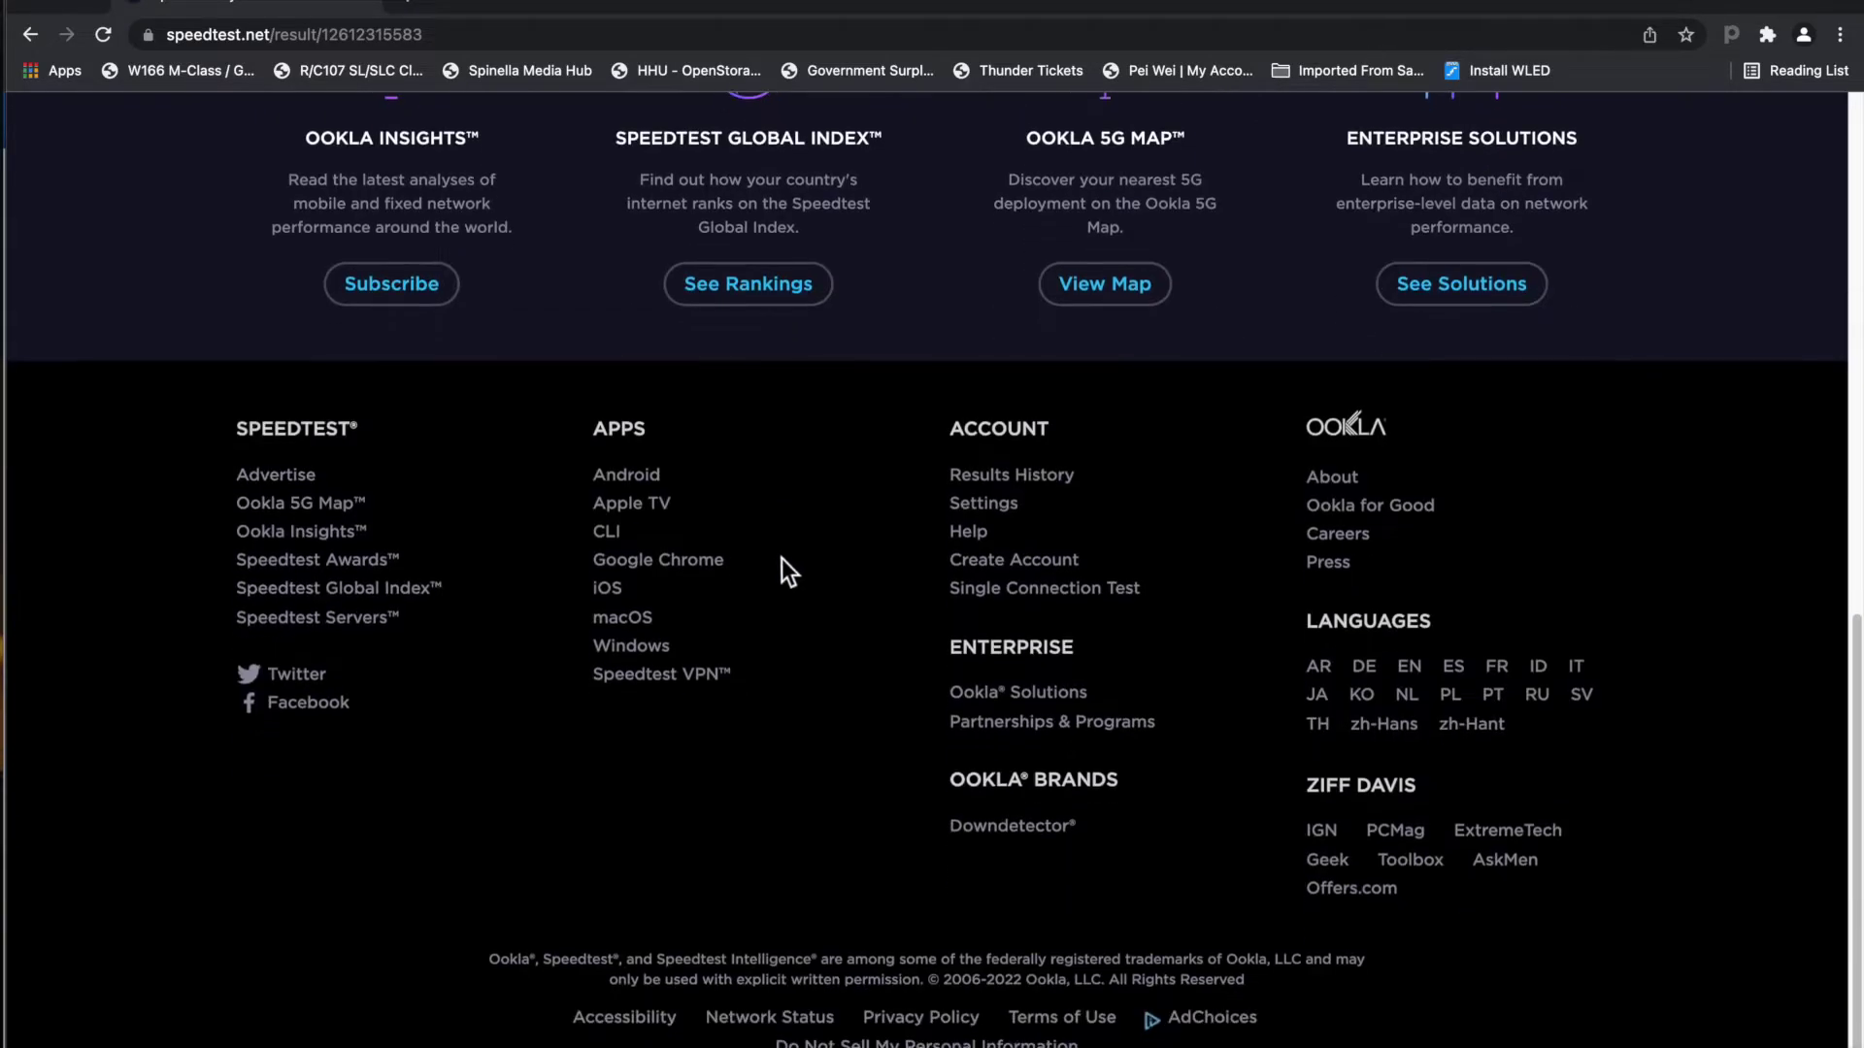
scroll(777, 570, "up", 15)
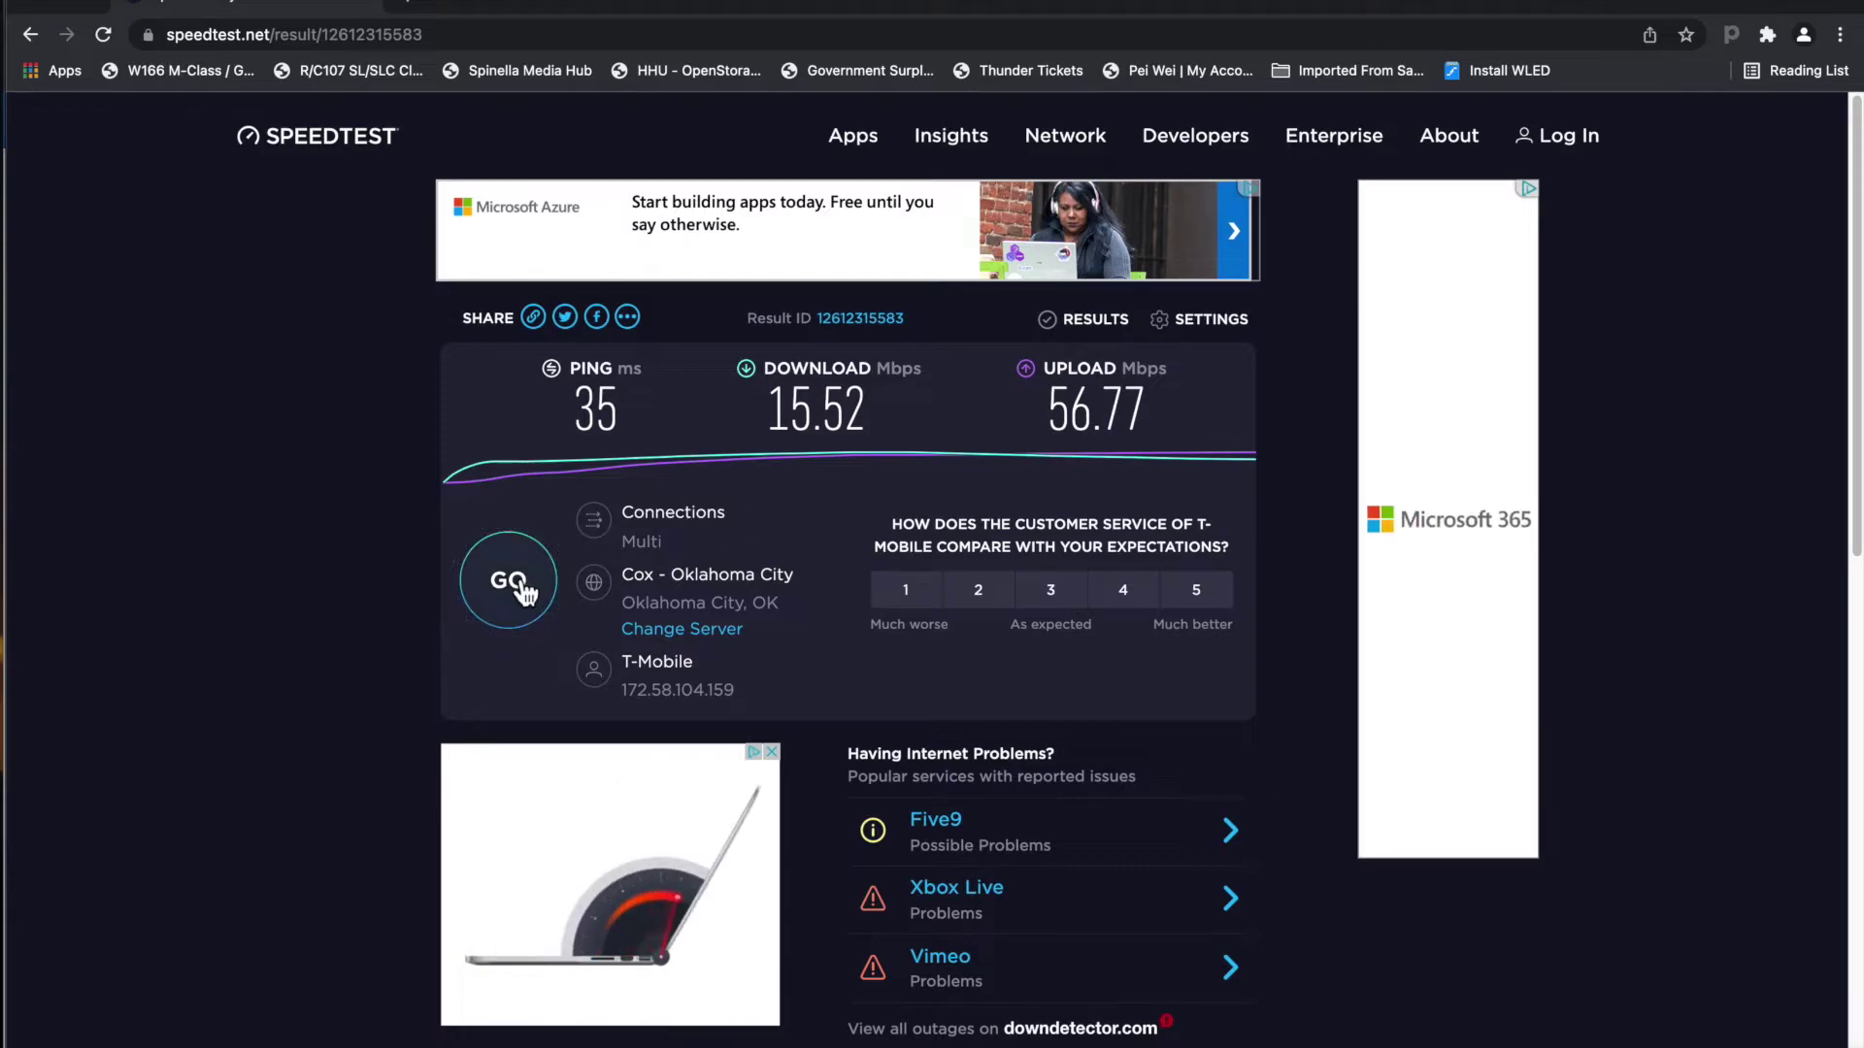
Step: Rerun the test twice, dismissing the Speedtest for Mac prompt, reaching 37 ms, 335.99/55.35 Mbps
left_click(508, 581)
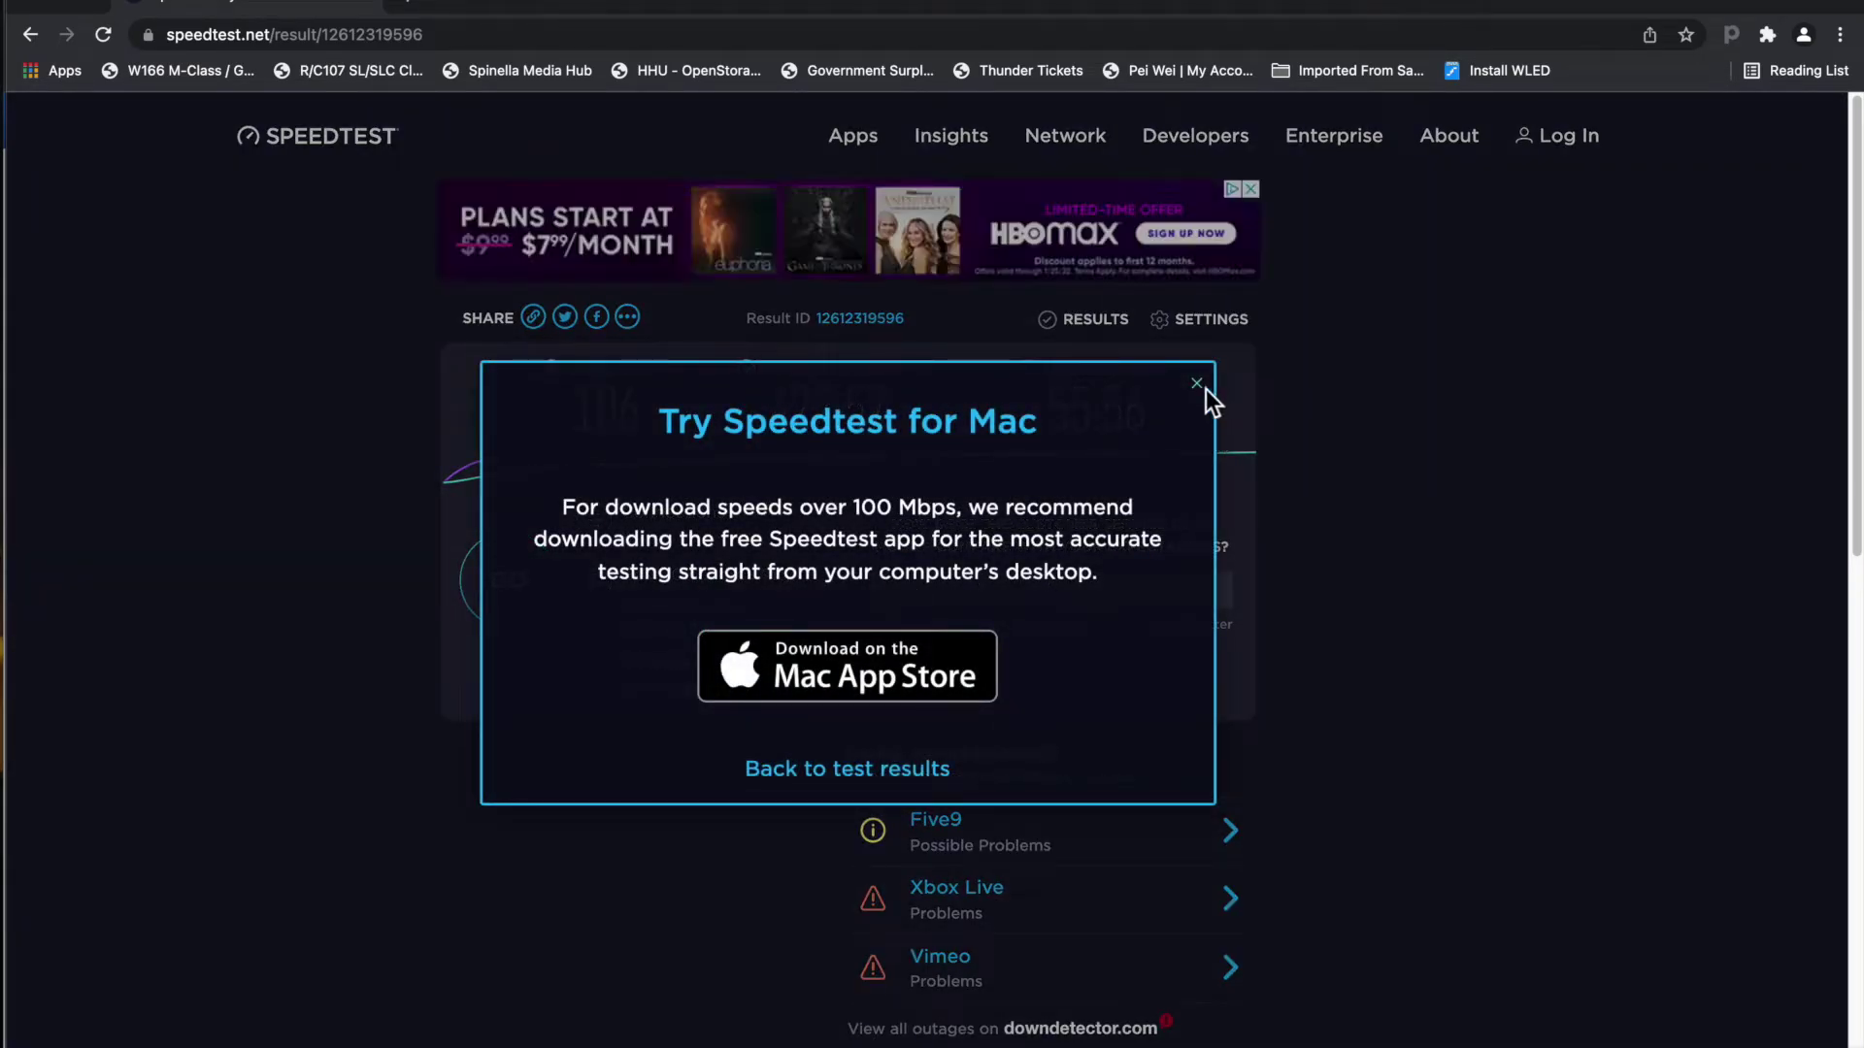
left_click(1199, 383)
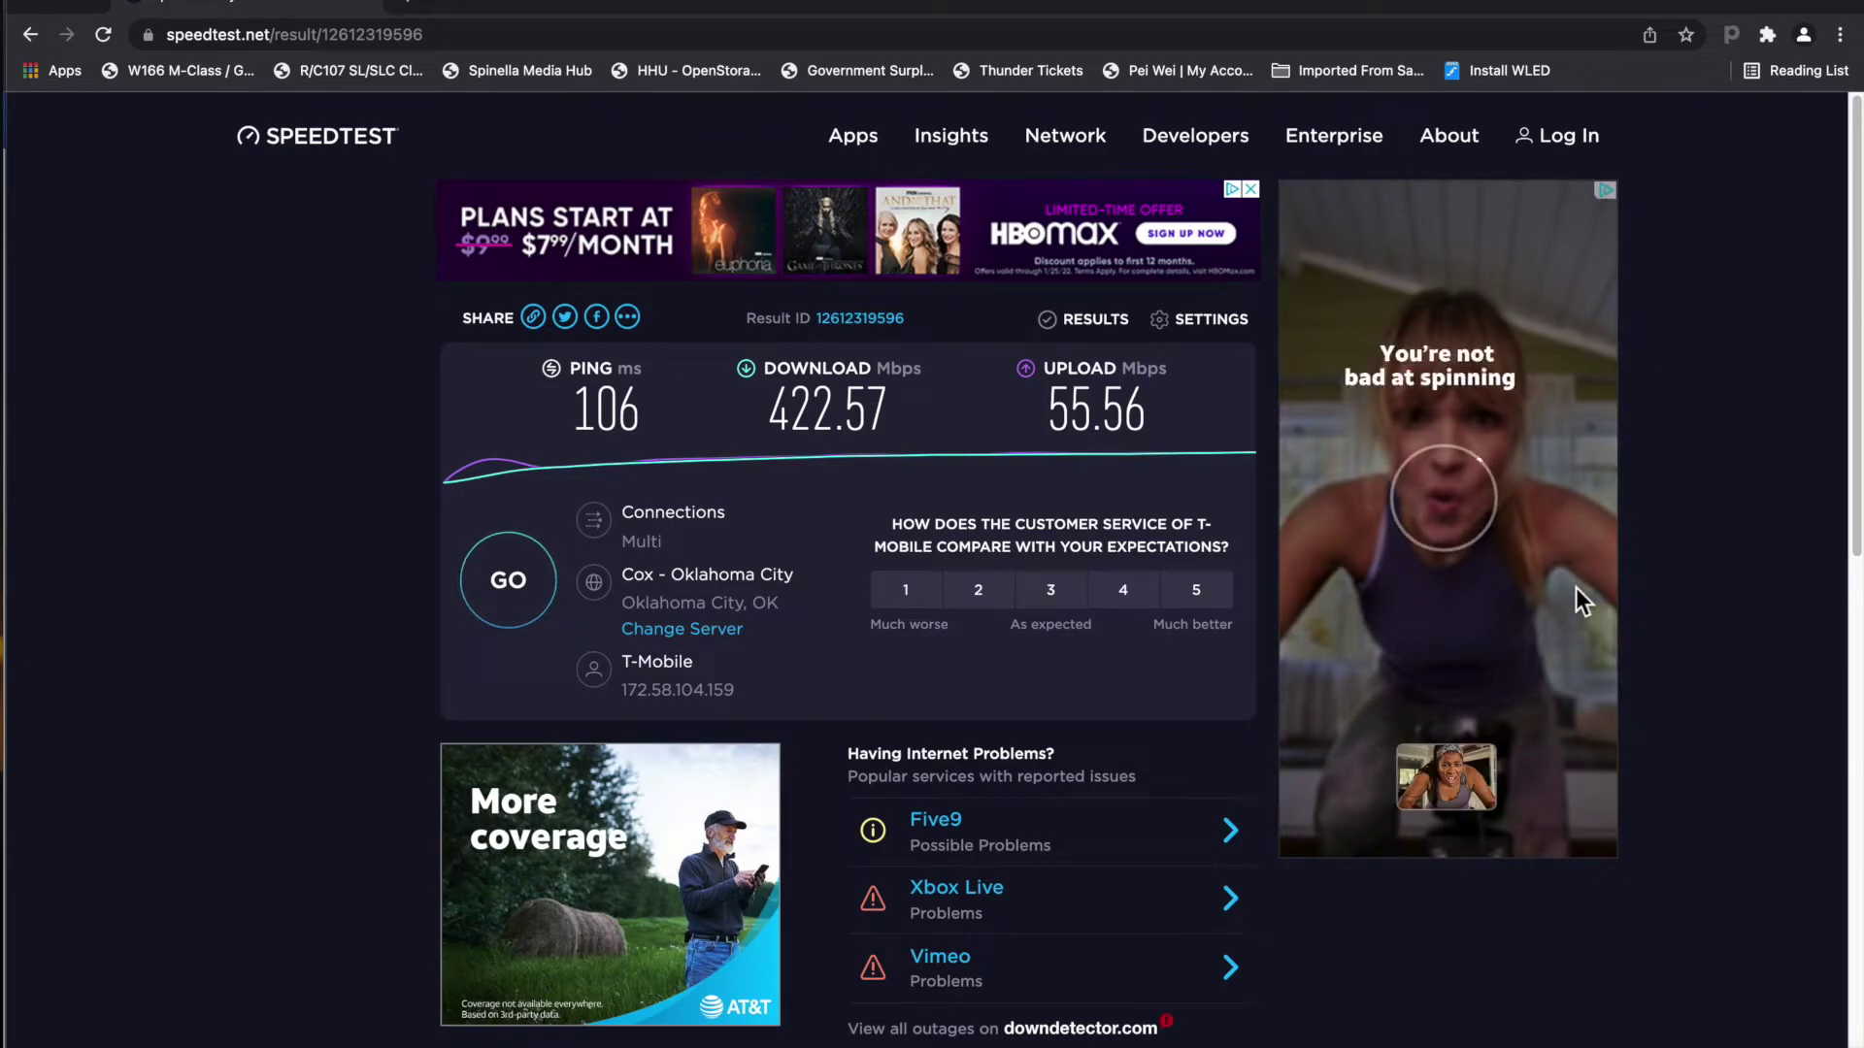
left_click(506, 597)
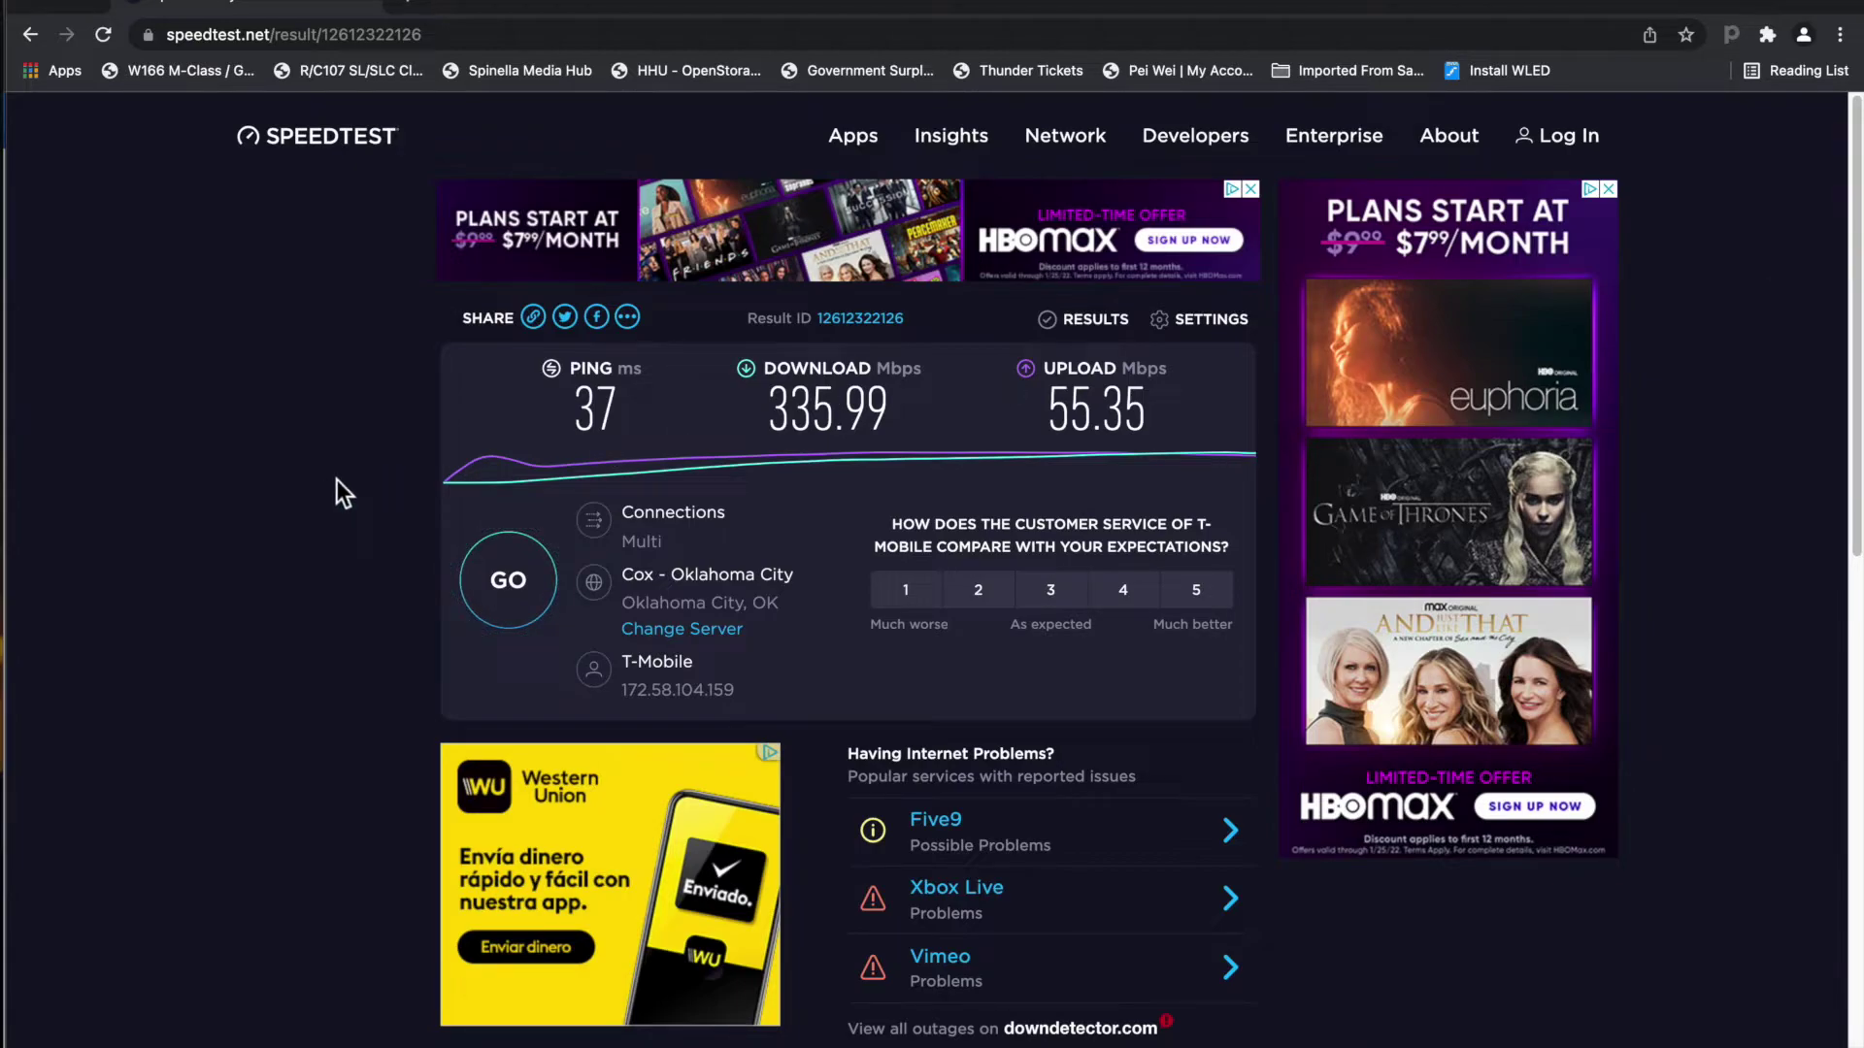
Step: Rerun the Ookla speed test twice, ending at 29 ms ping, 161.53 Mbps down and 57.58 Mbps up
left_click(521, 582)
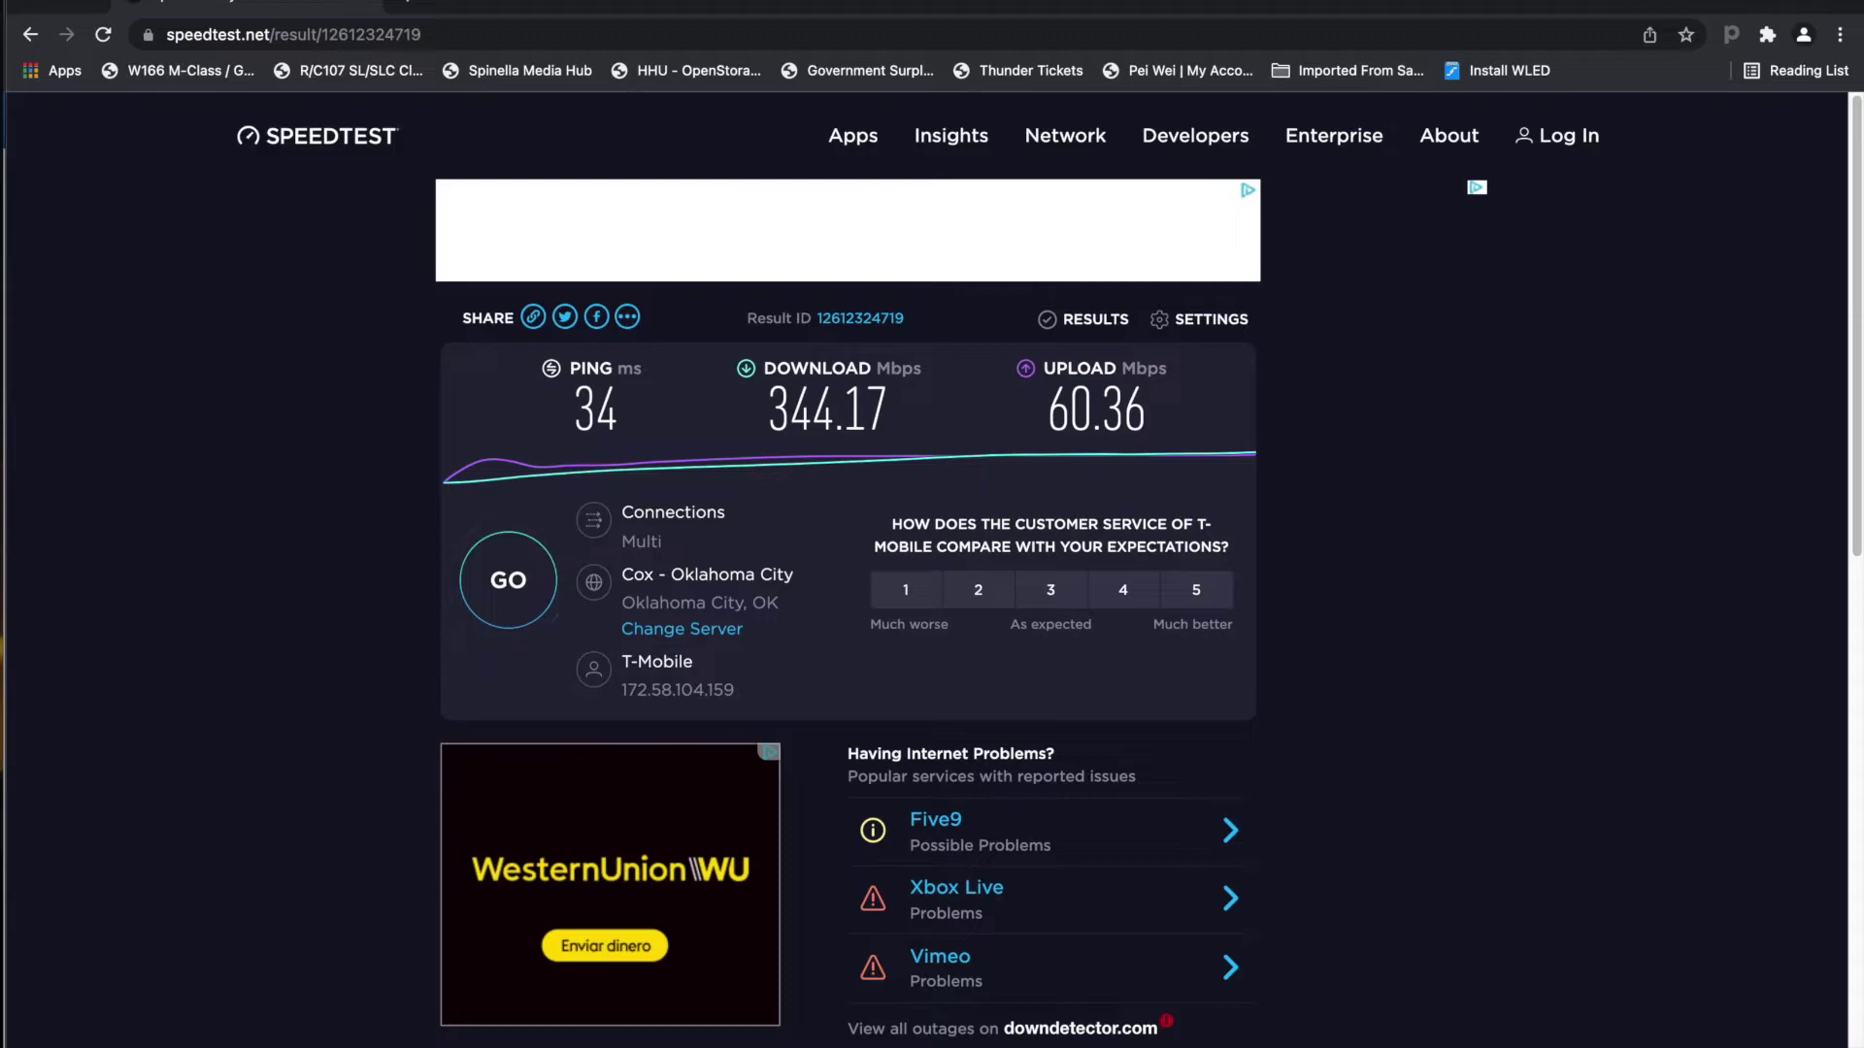
left_click(497, 587)
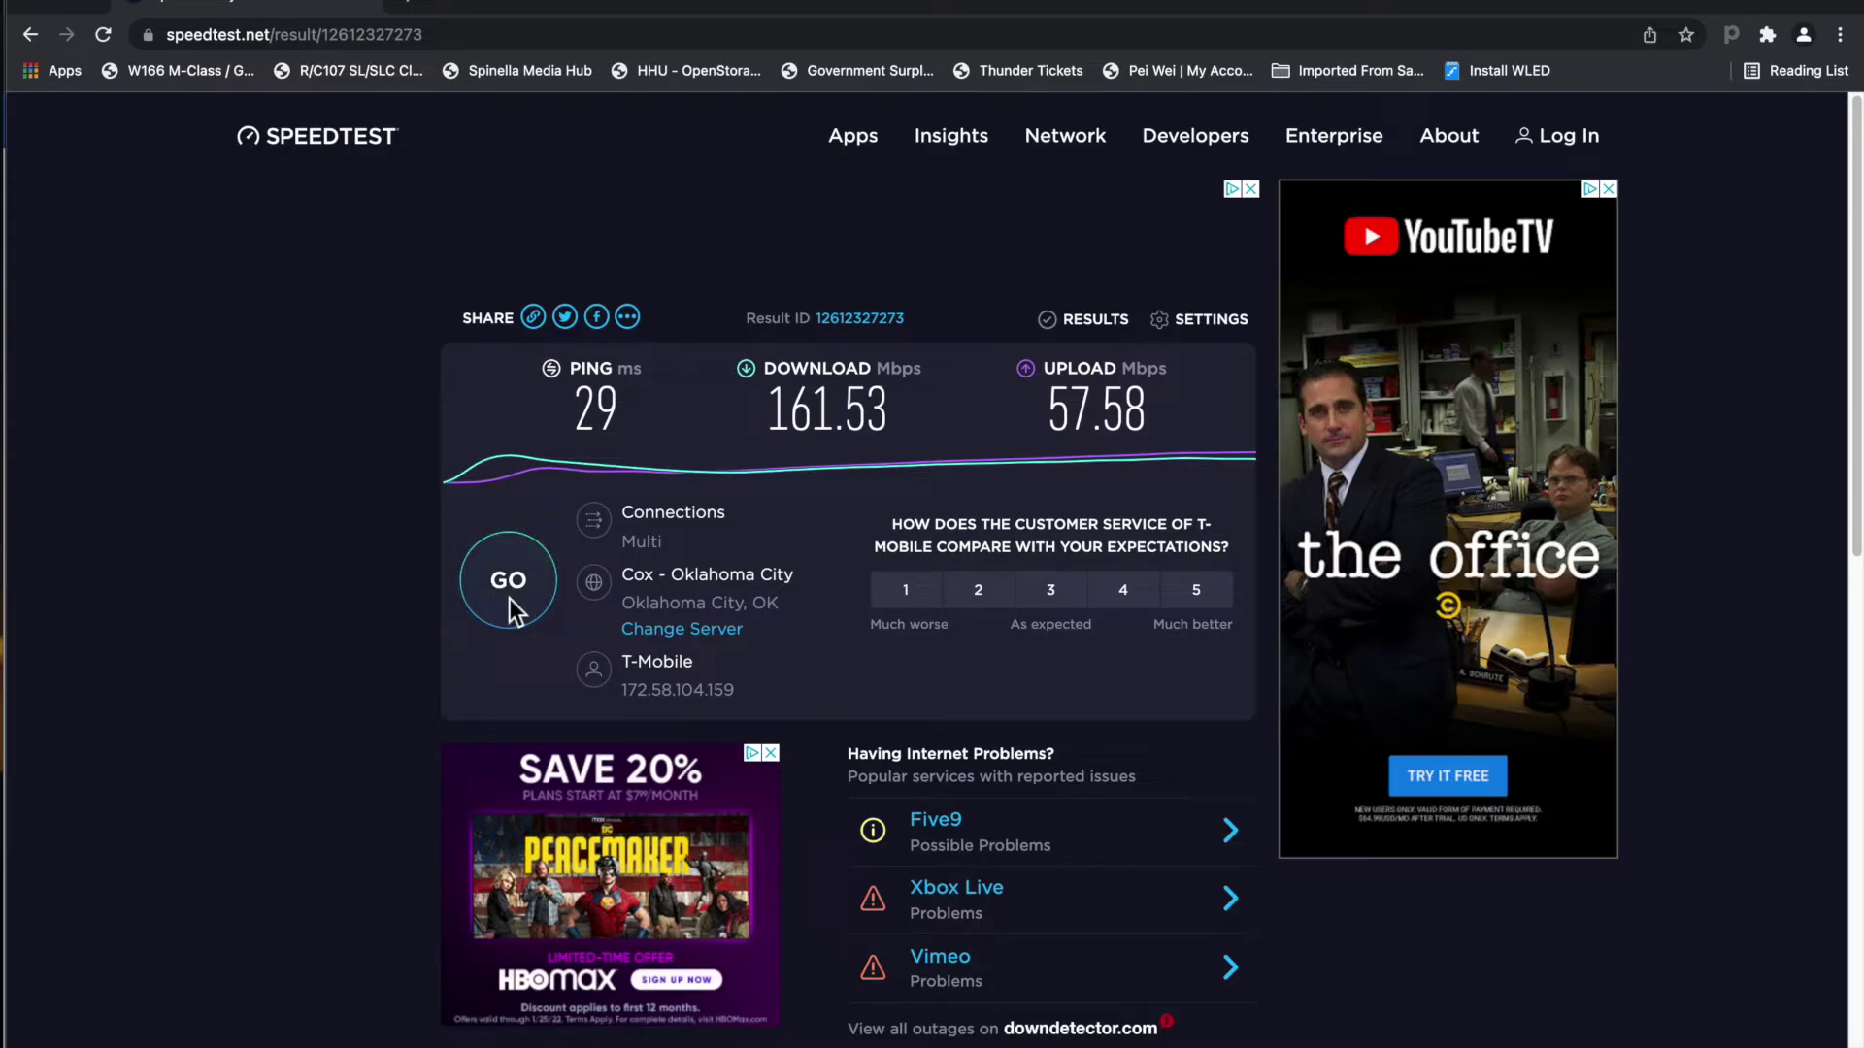
Step: Run a fresh speed test from the start page, getting 32 ms ping, 394.91 Mbps down and 57.38 Mbps up
left_click(509, 598)
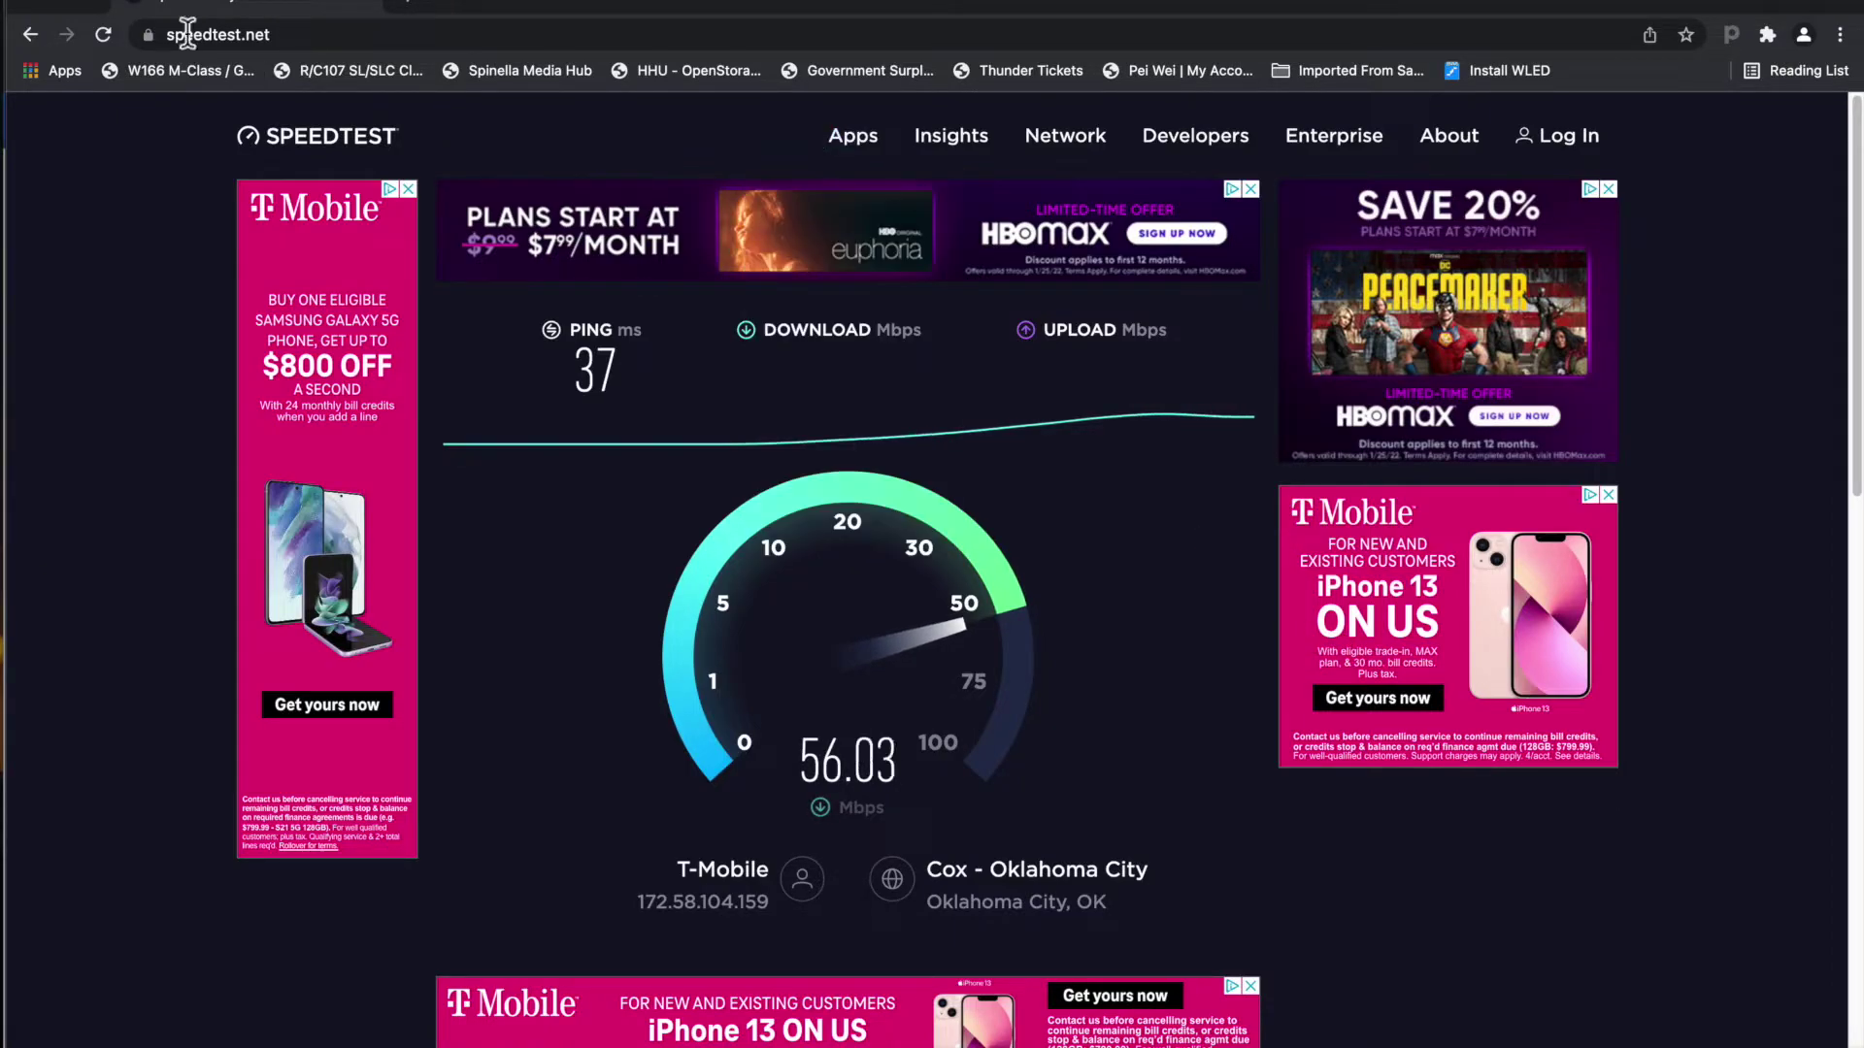
left_click(32, 36)
left_click(823, 501)
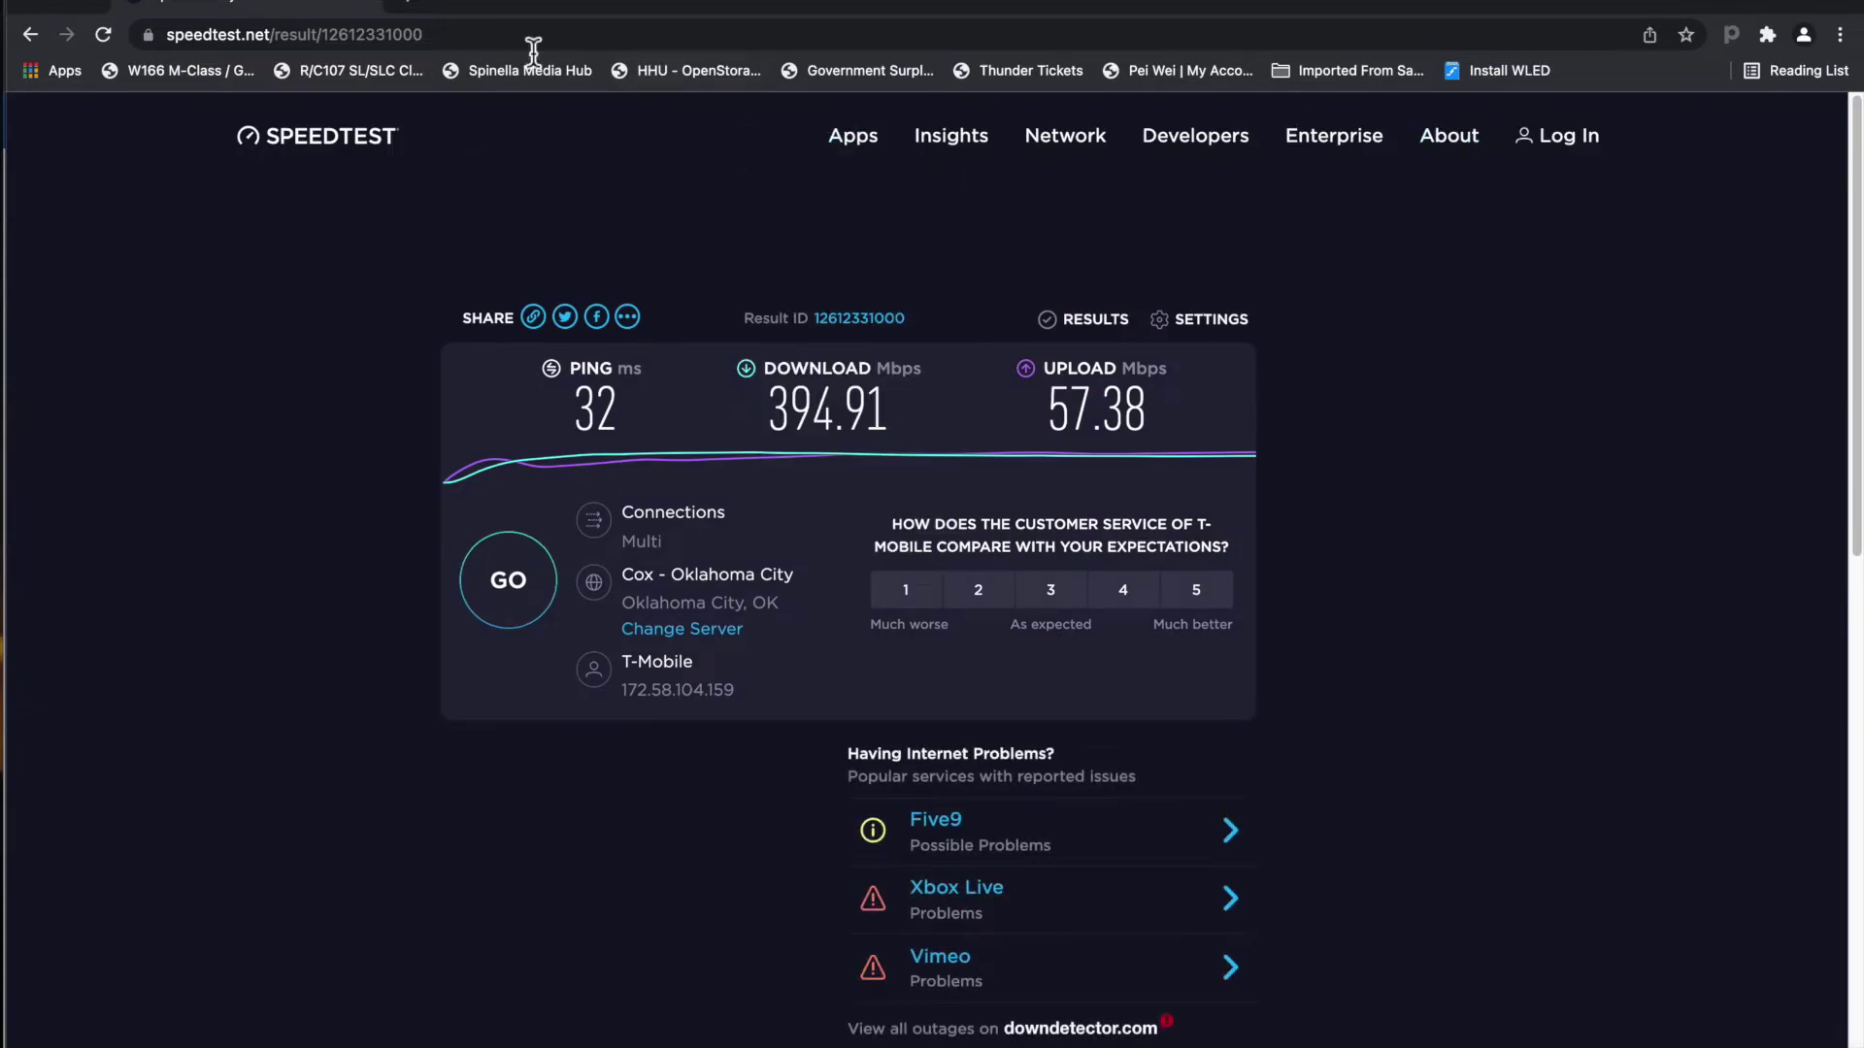
Step: Load the UniFi OS console at 10.0.1.1 in the browser
left_click(507, 44)
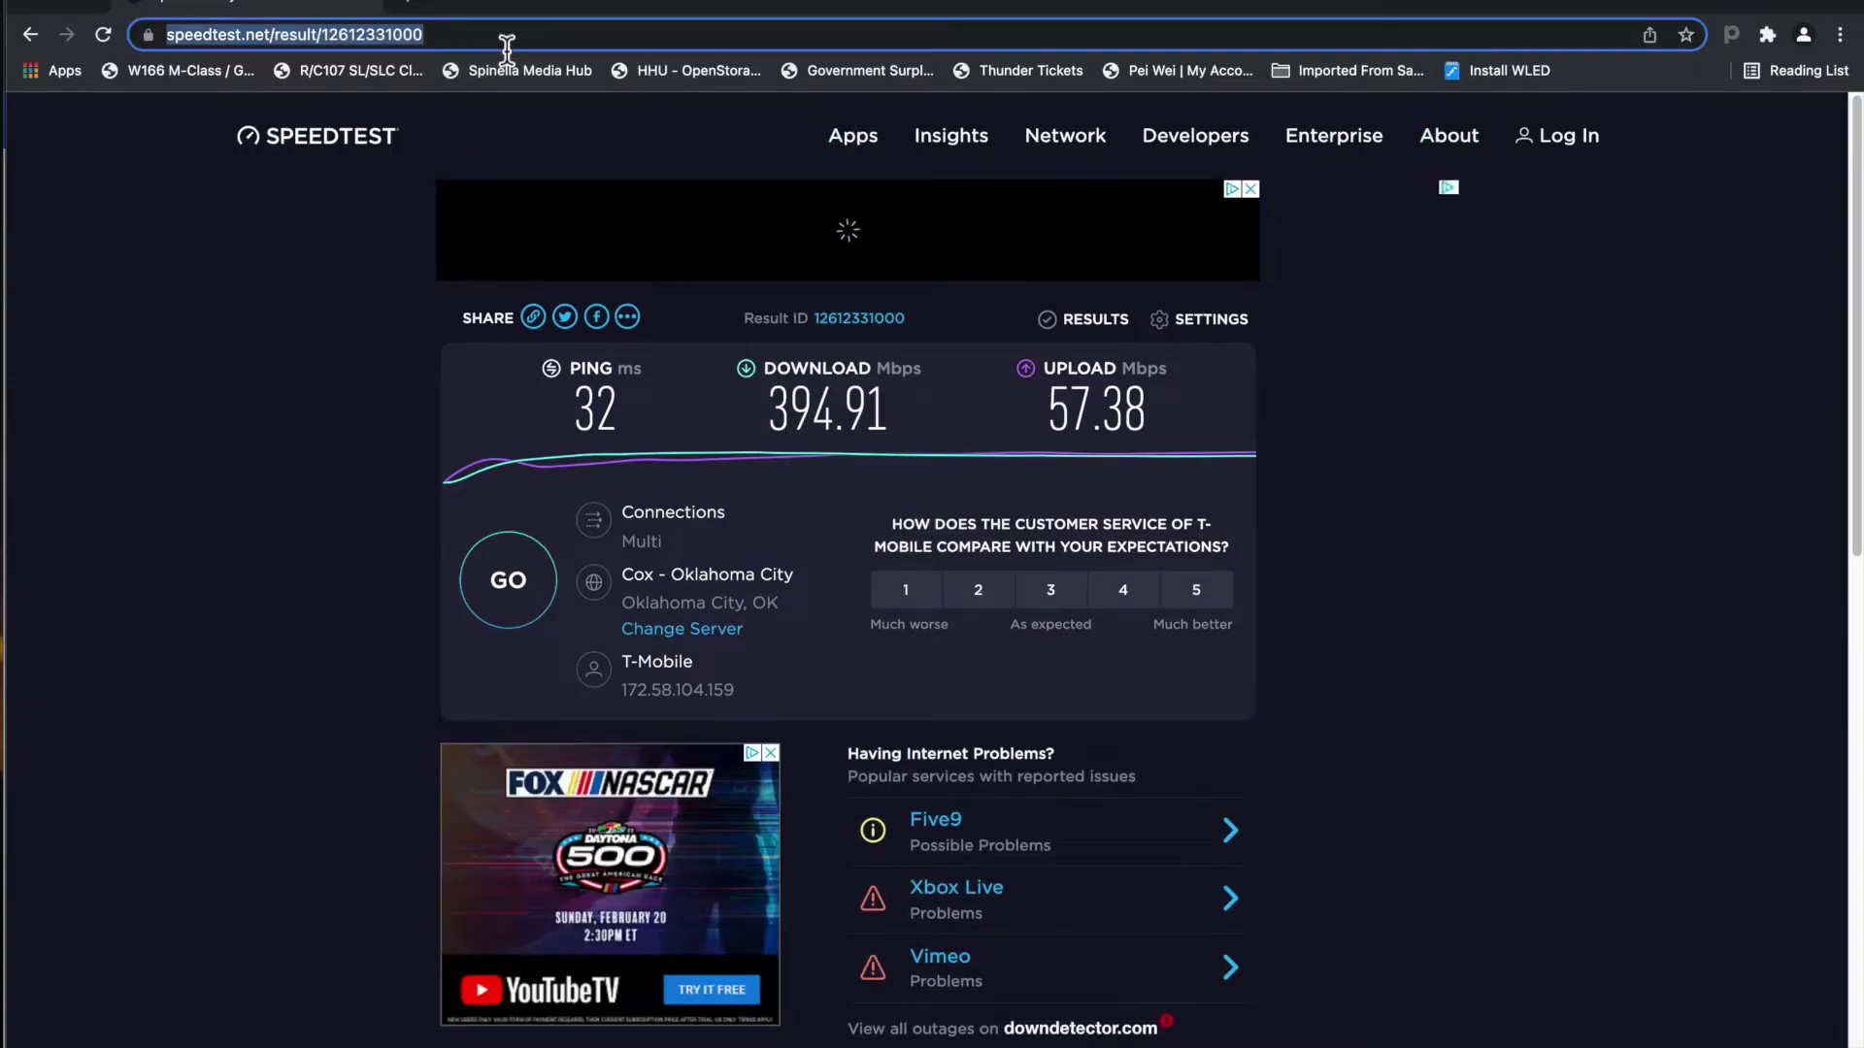
type("10.")
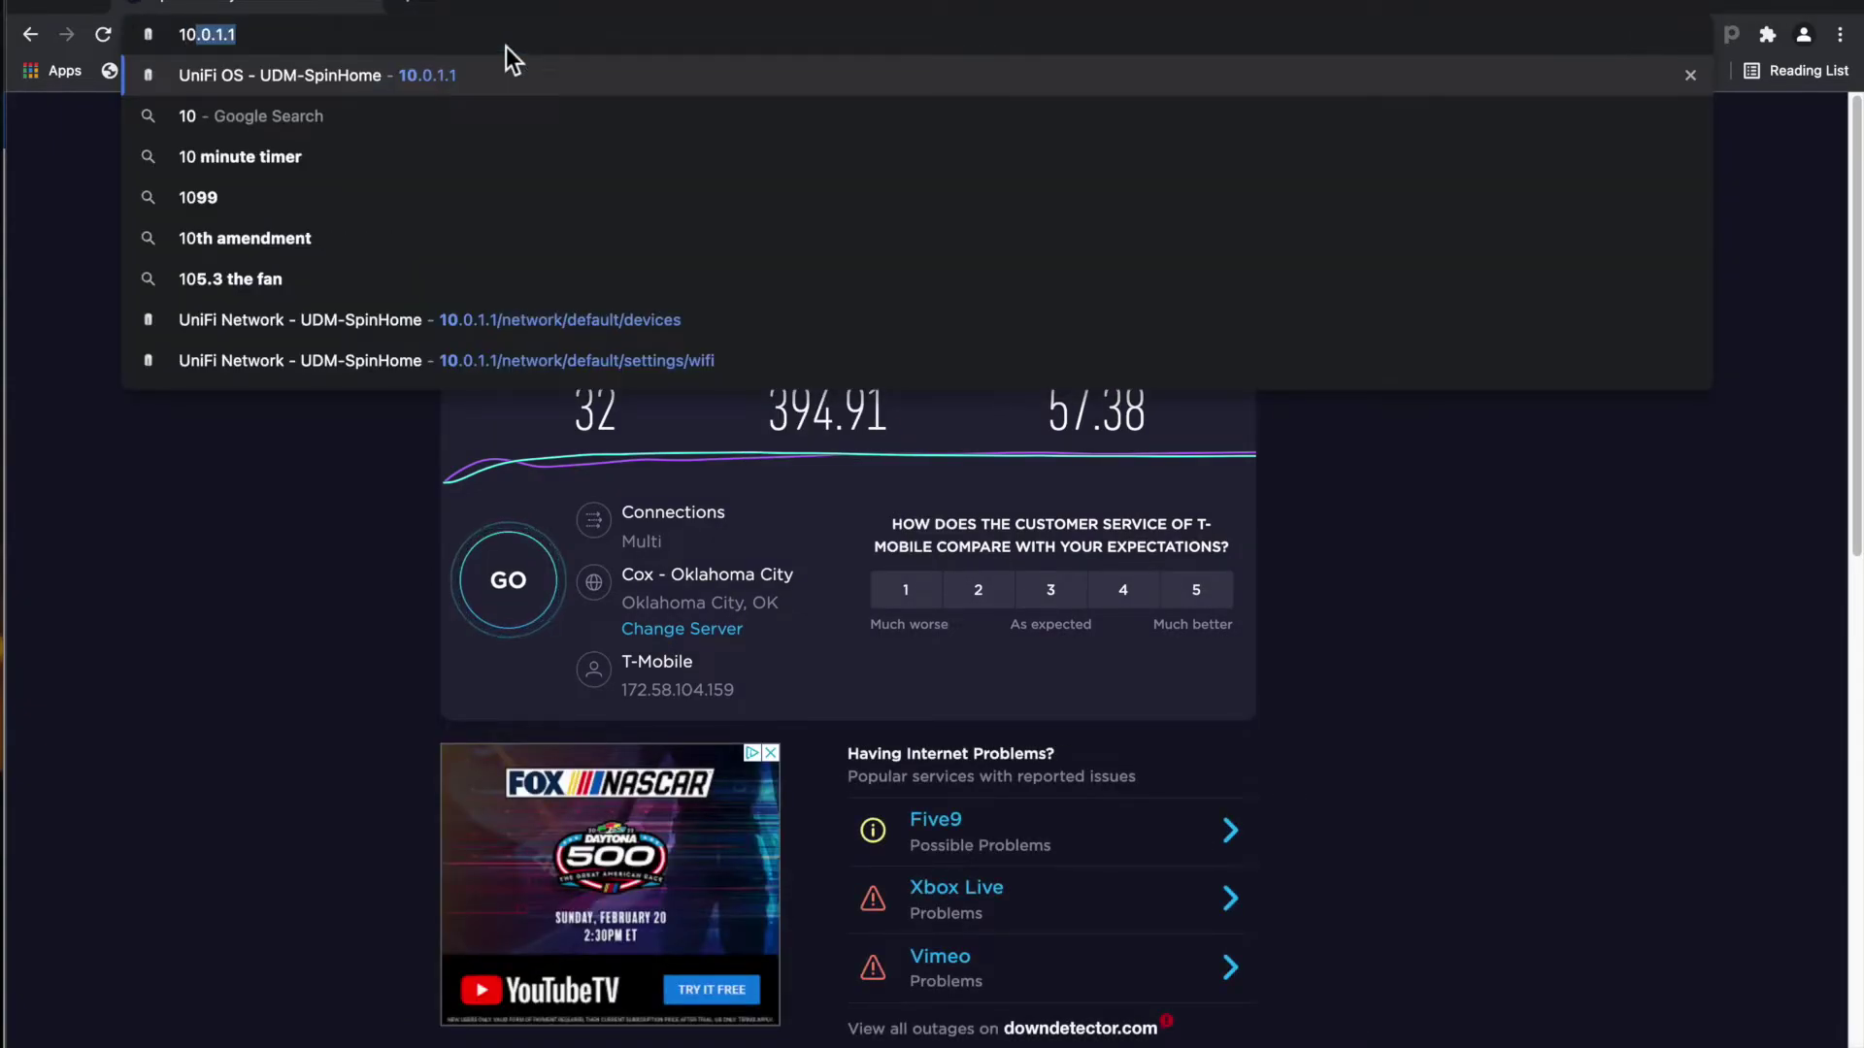
type("0.1.1")
key("Return")
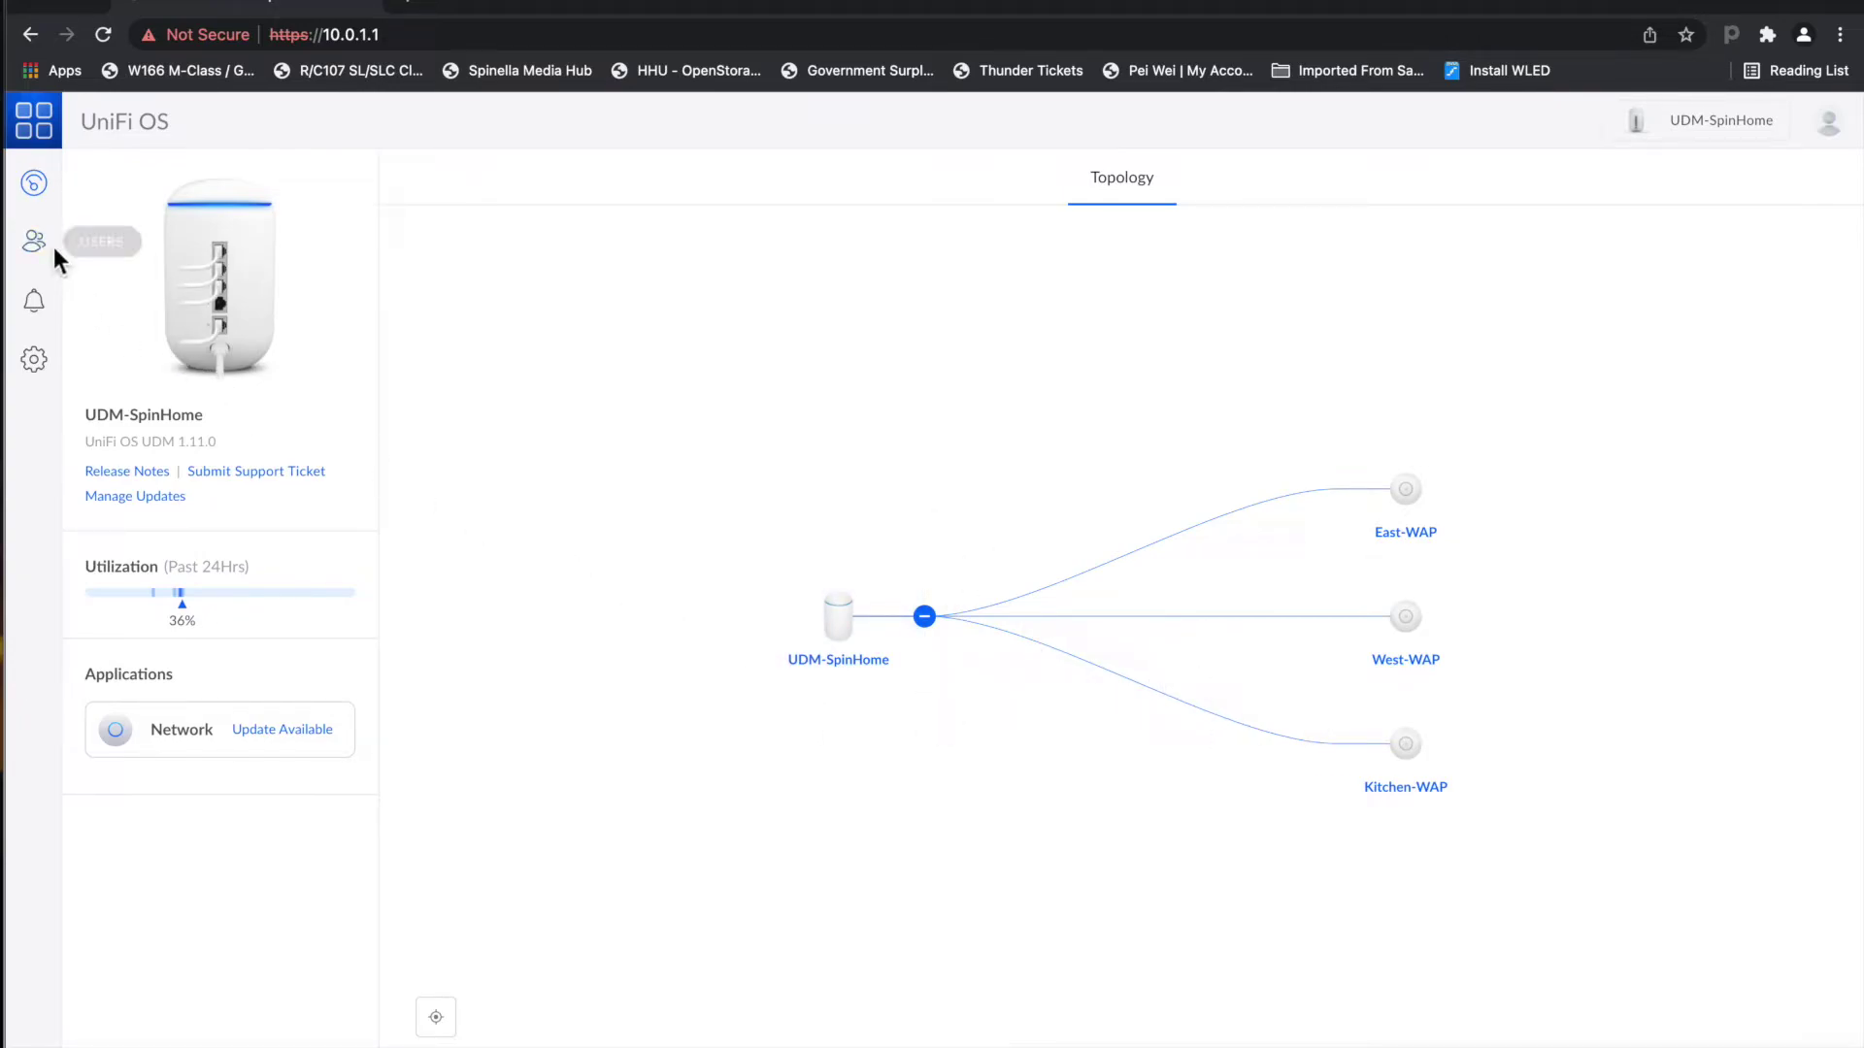
Step: Launch the Network application from the console's app launcher
left_click(43, 373)
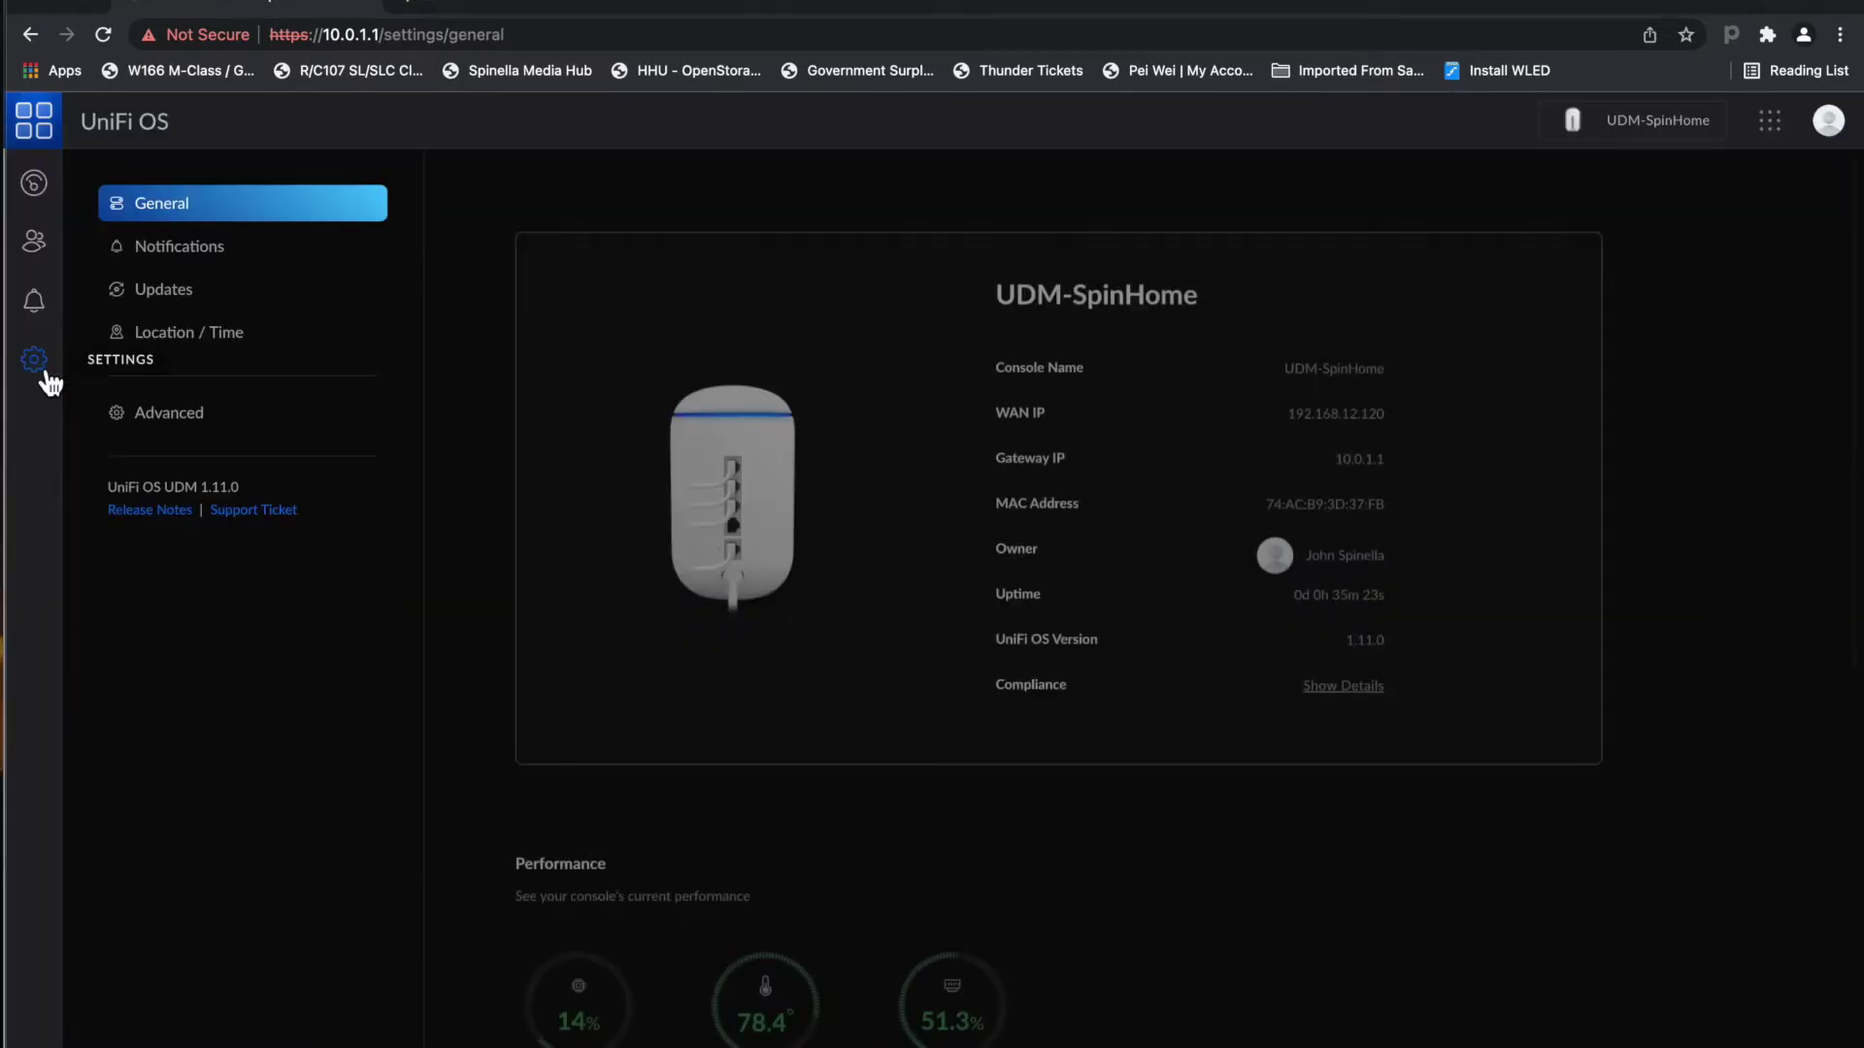
left_click(1781, 126)
left_click(1522, 212)
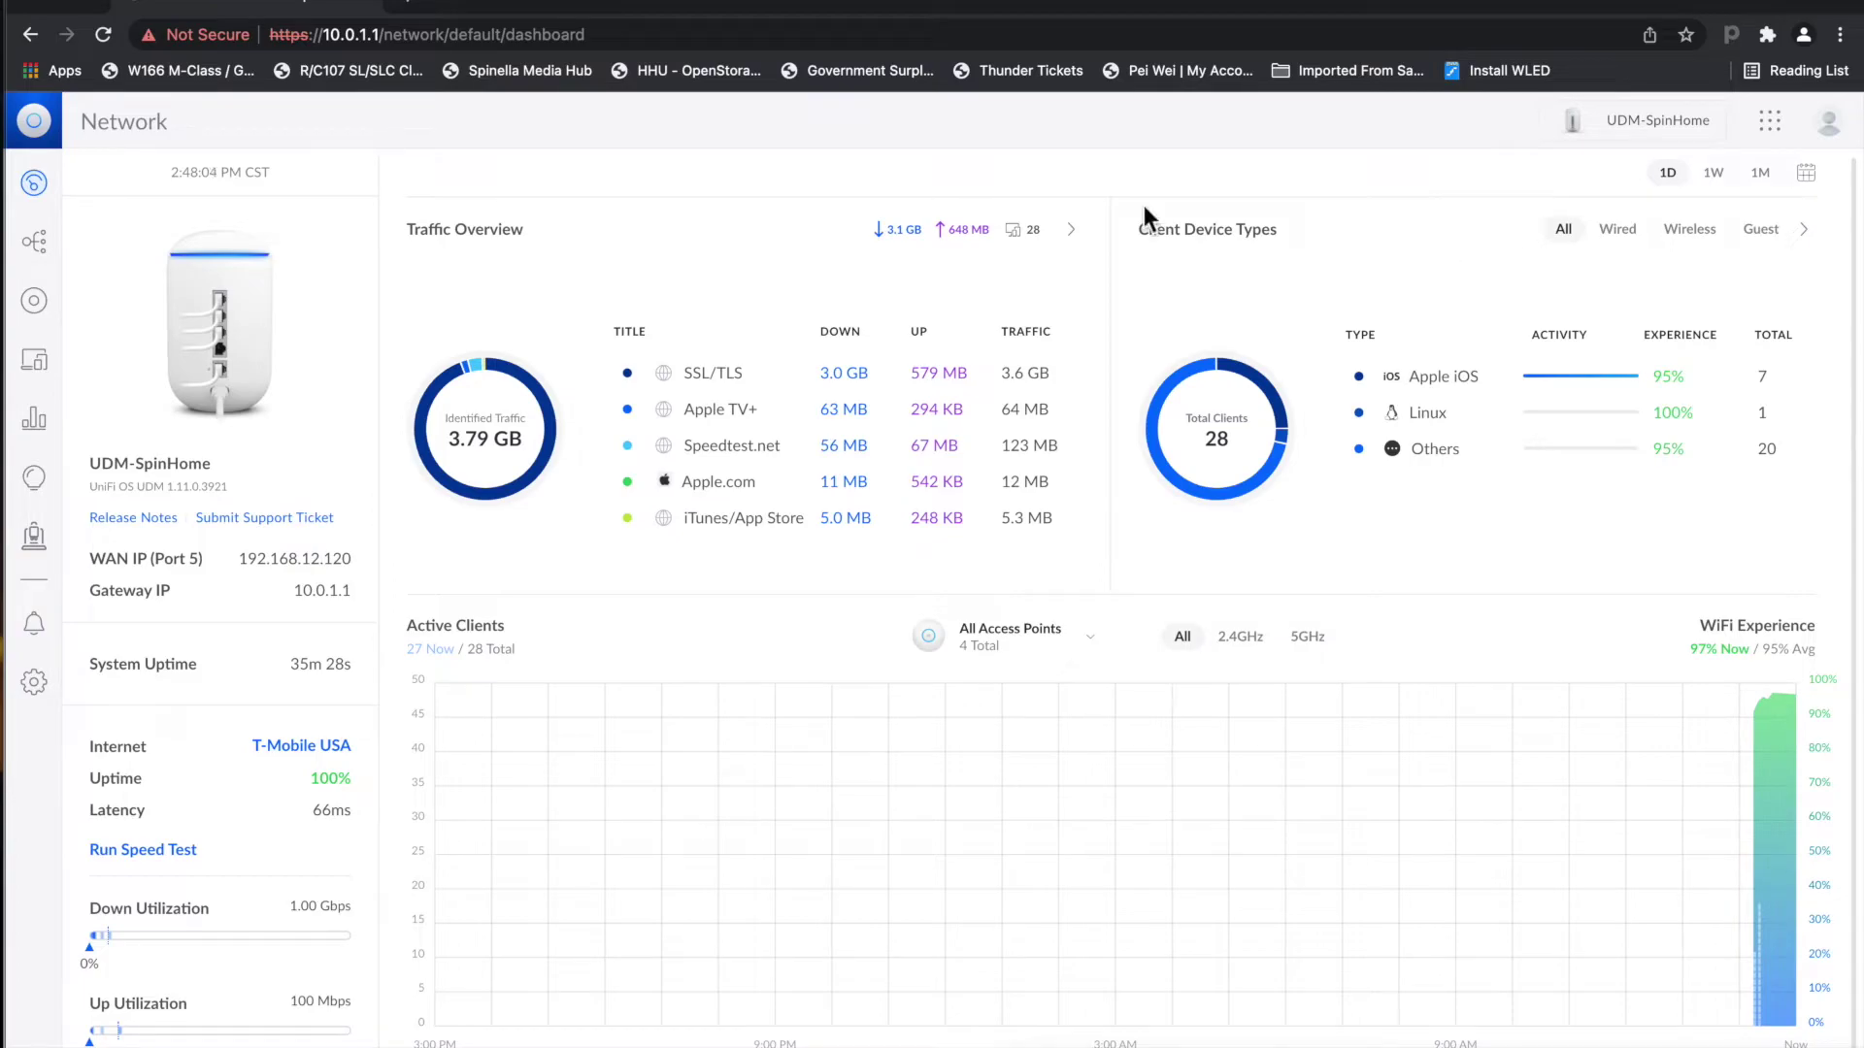
Step: Look over Topology and Traffic Stats, then open Settings > Networks showing LAN on 10.0.1.0/24
left_click(49, 250)
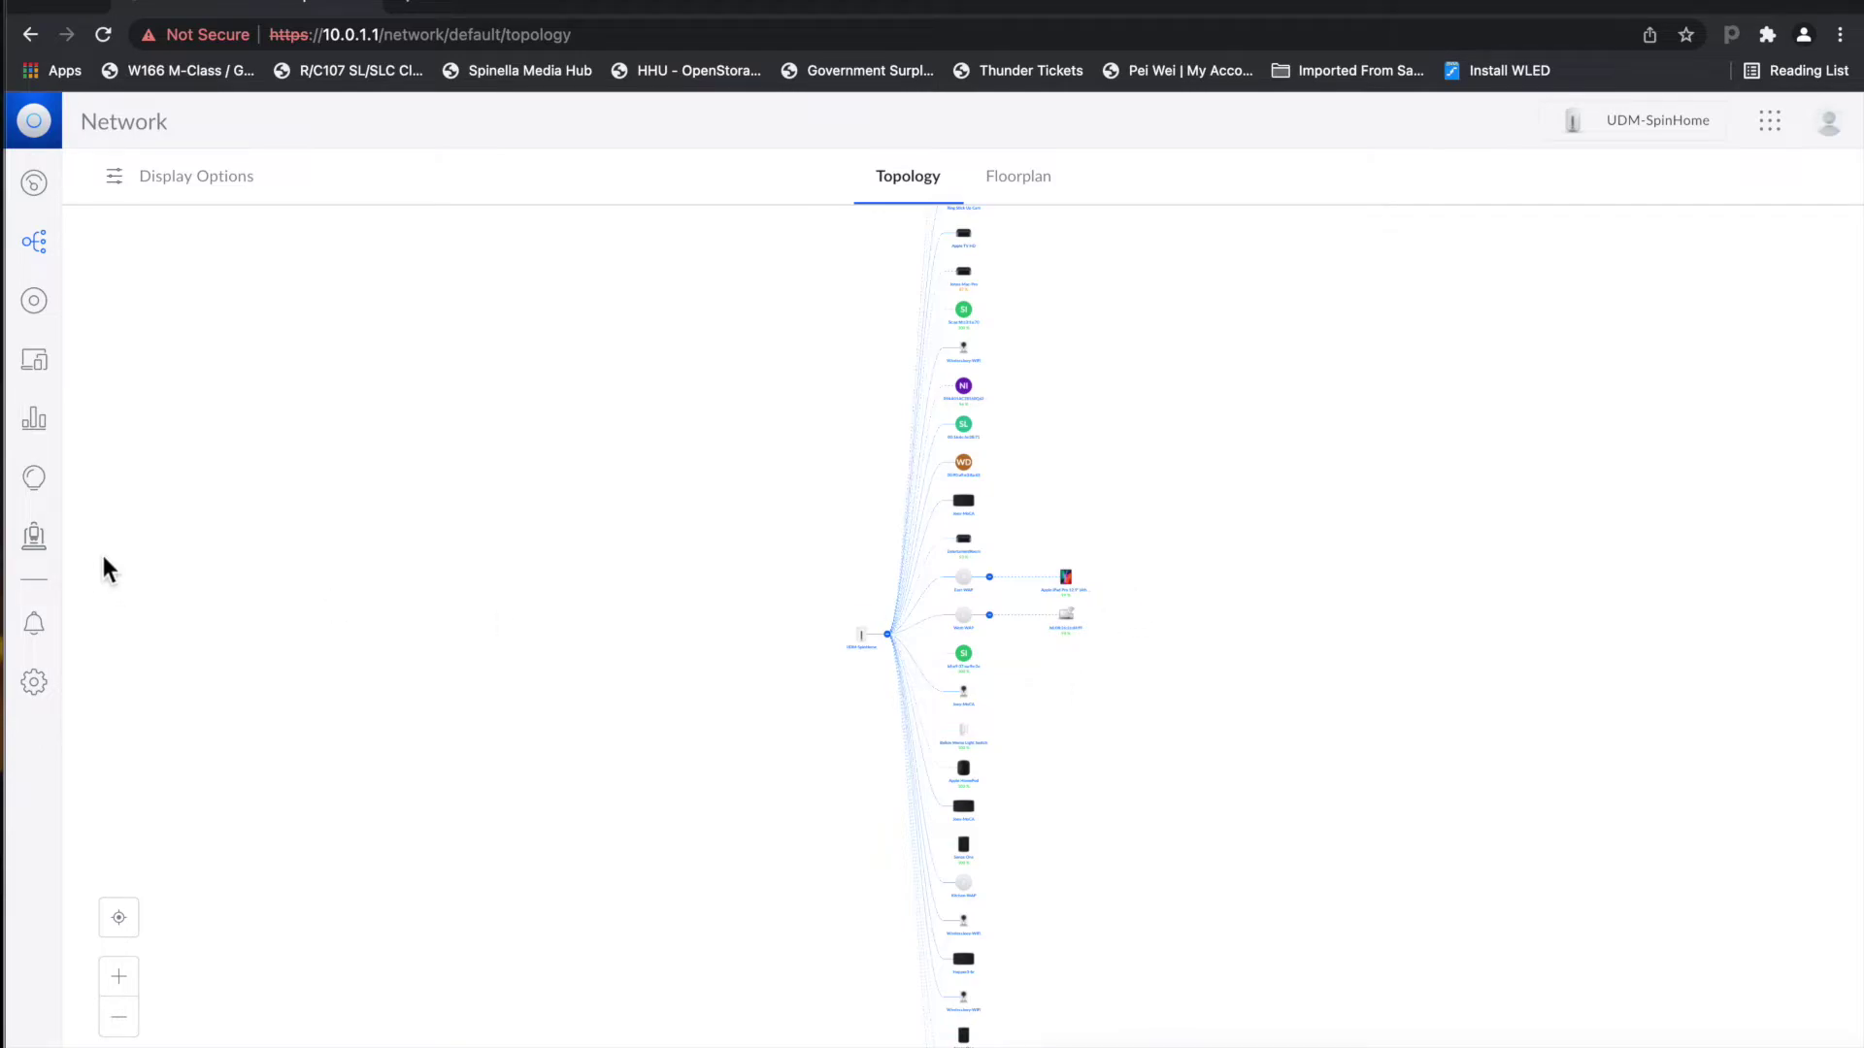
left_click(48, 433)
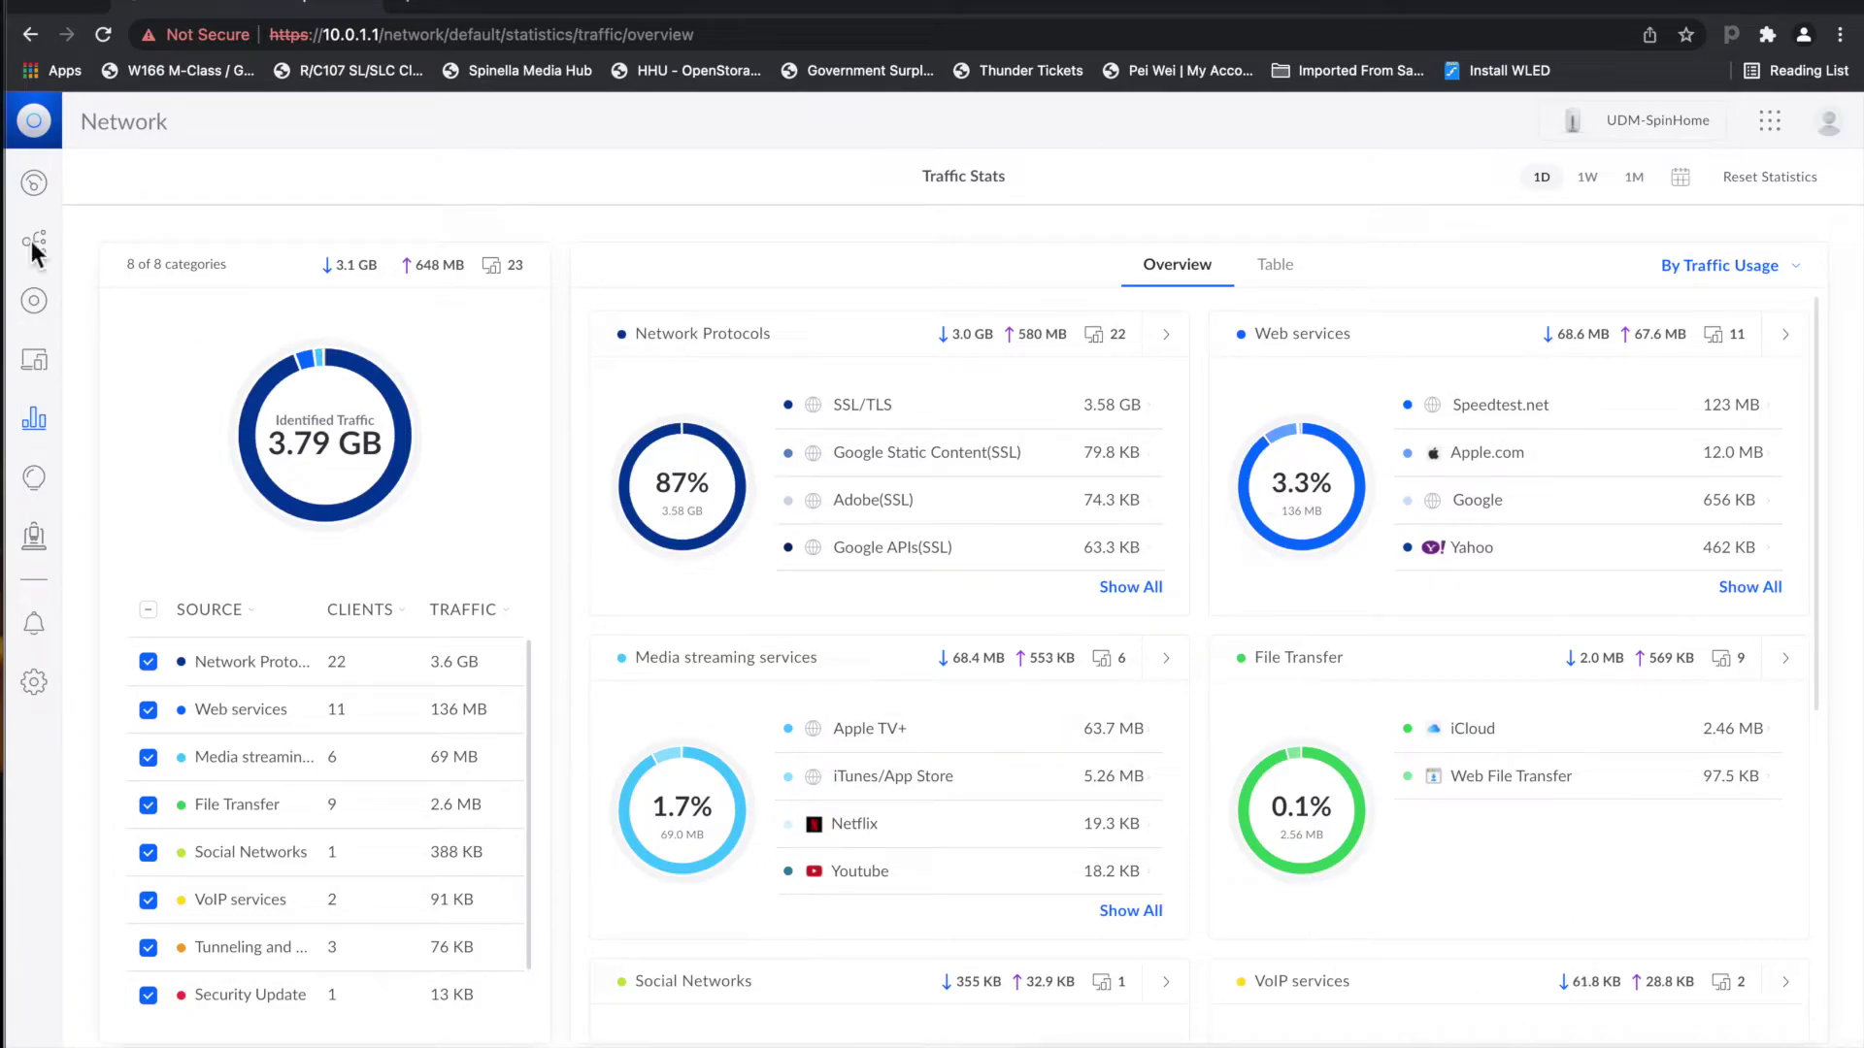
left_click(45, 695)
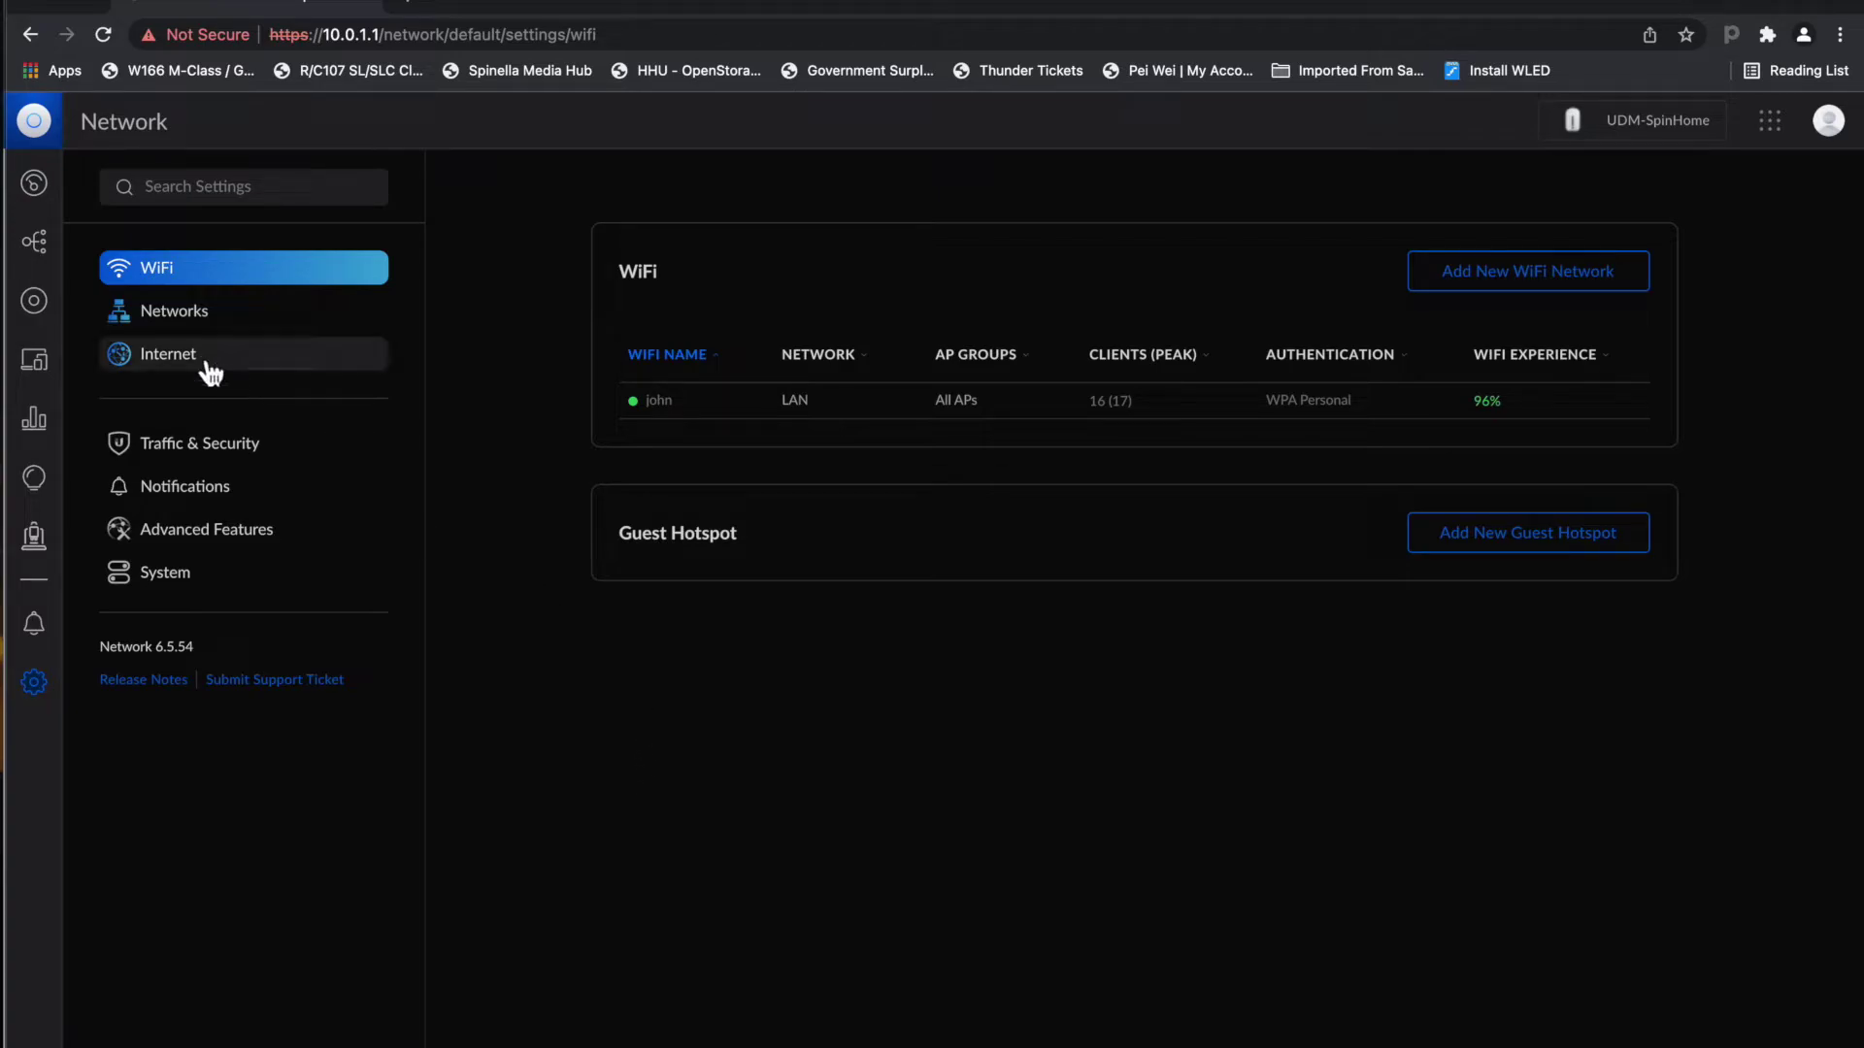
left_click(193, 326)
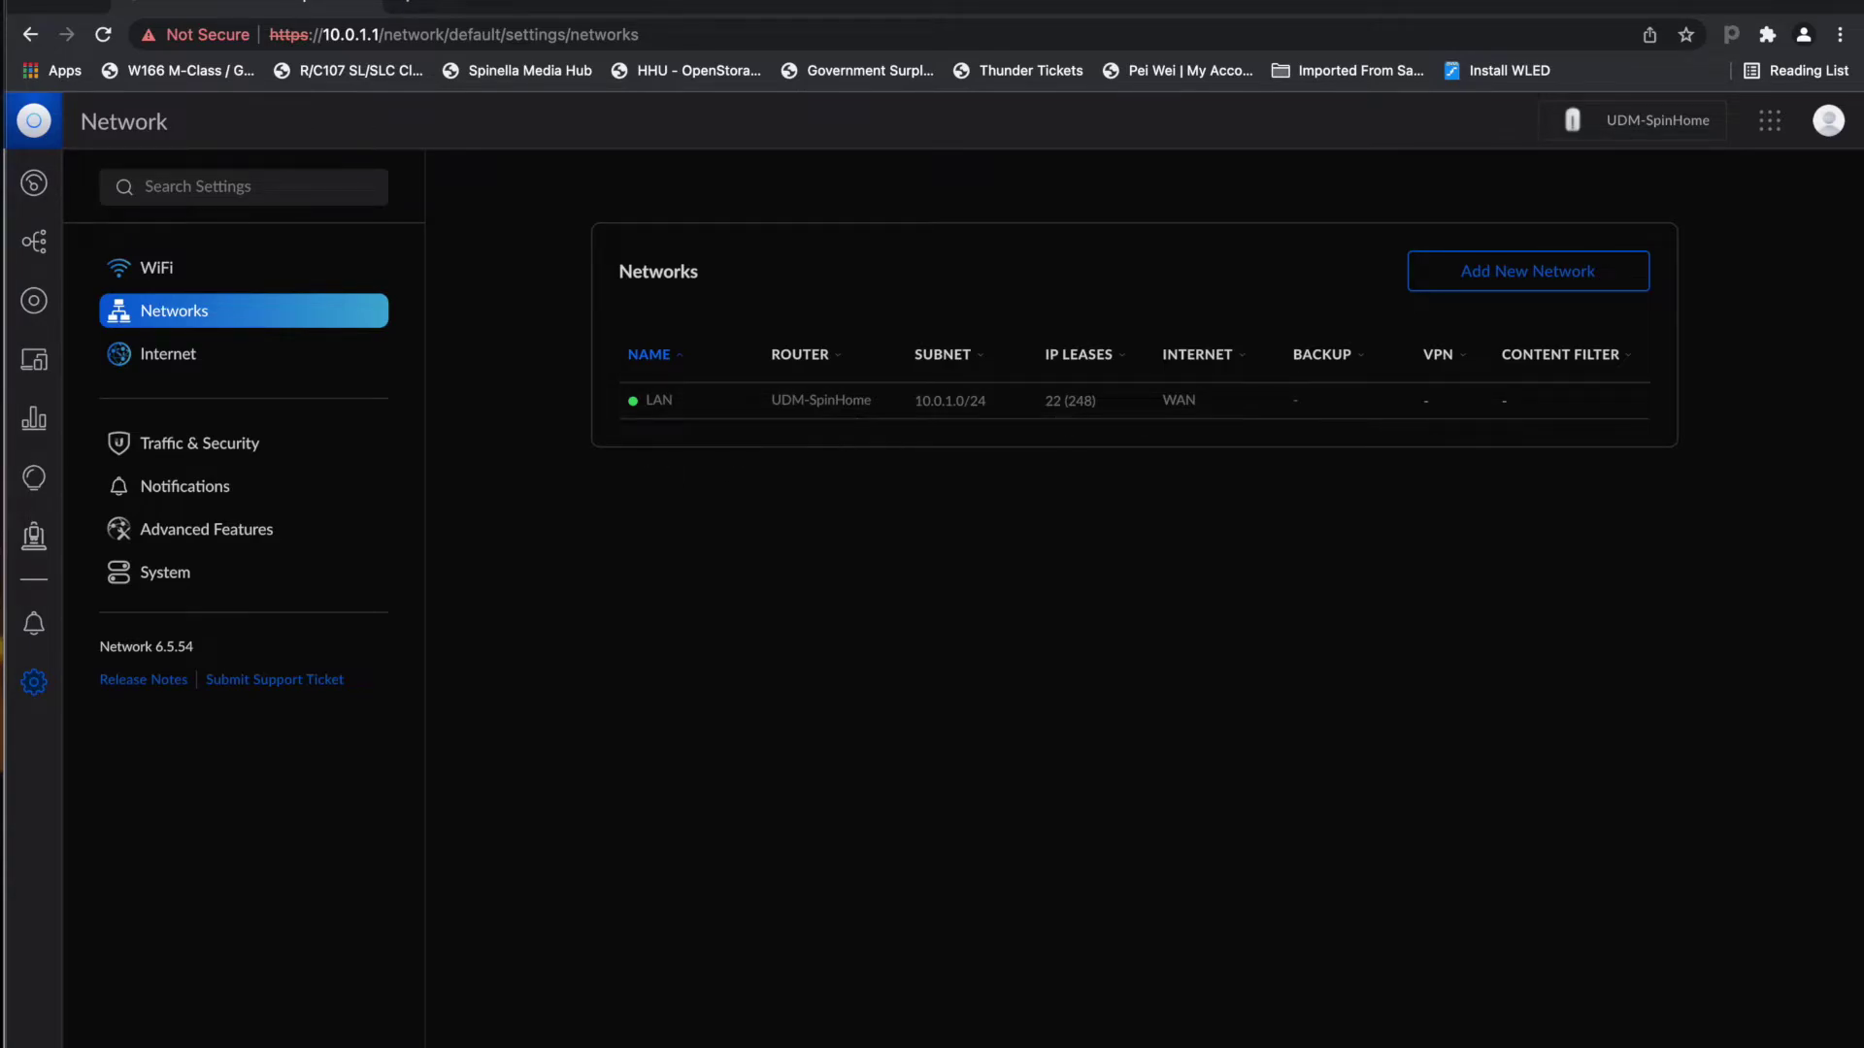
Step: Start a new network named IoT and turn off Auto Scale Network under Advanced
left_click(1546, 281)
left_click(1292, 388)
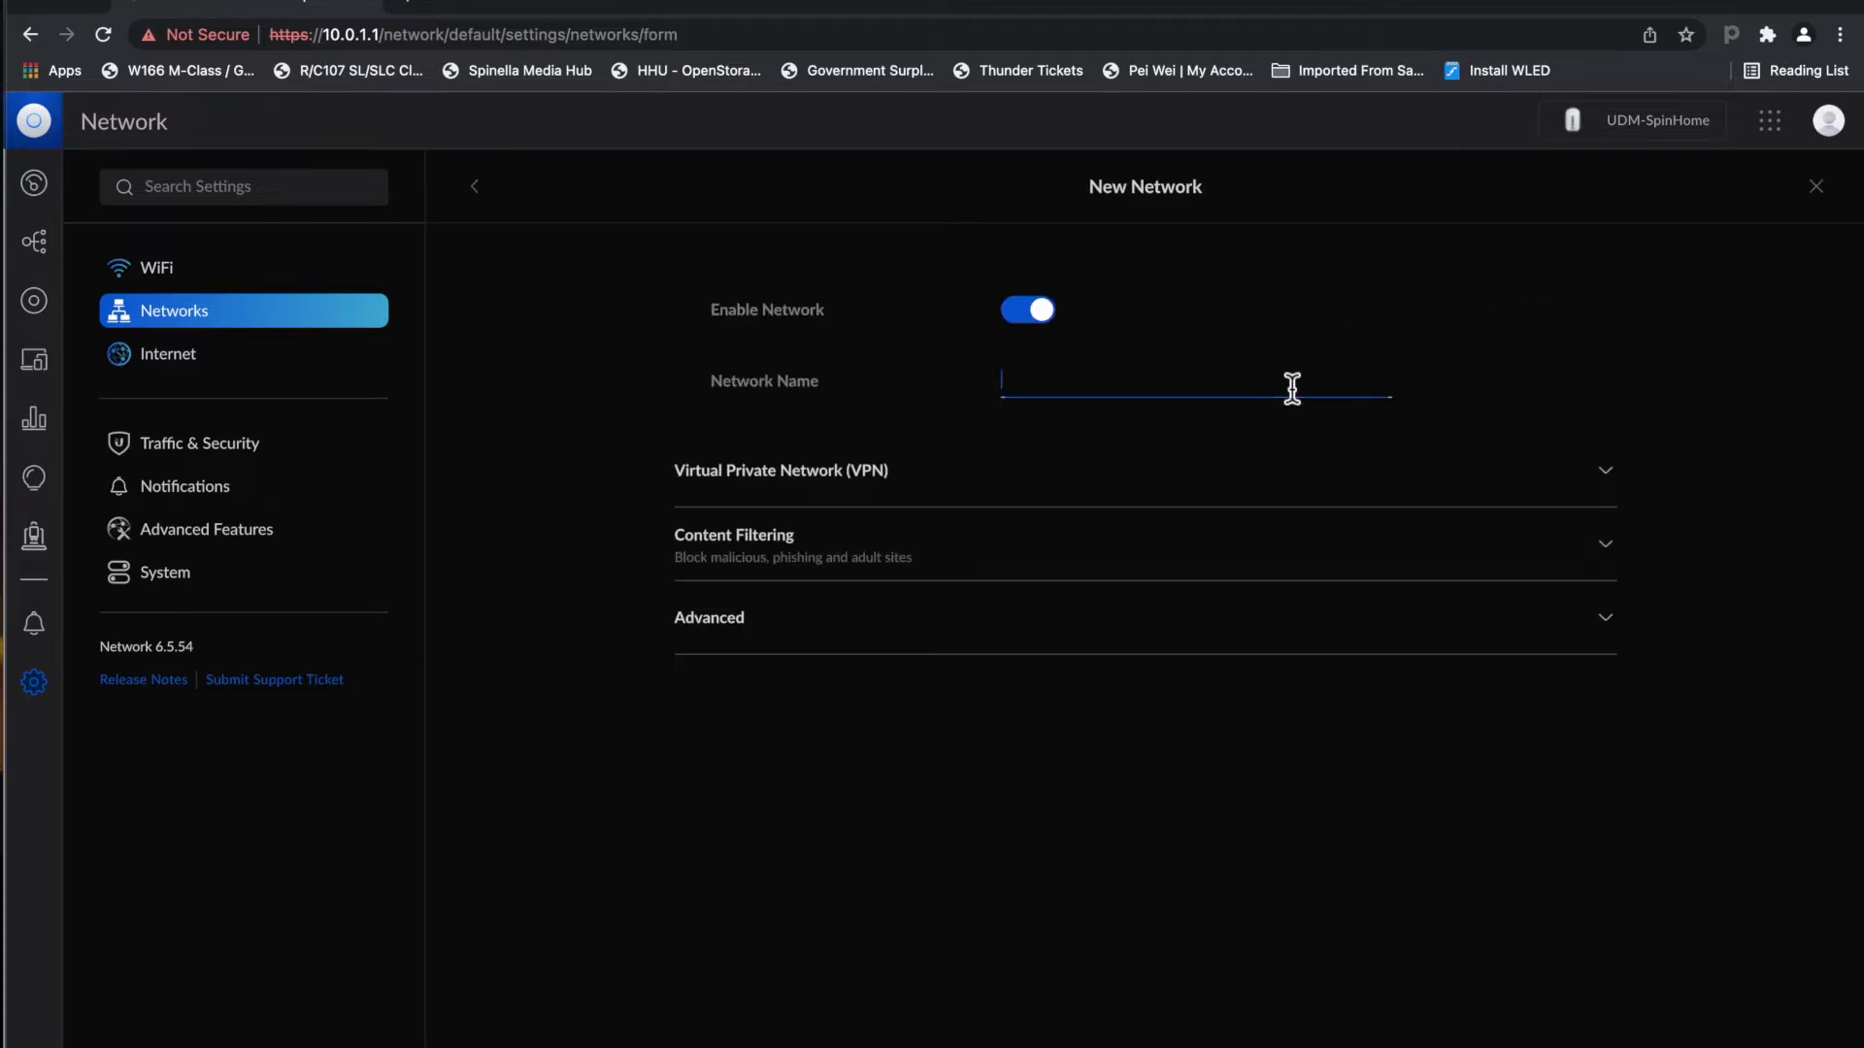
type("IoT")
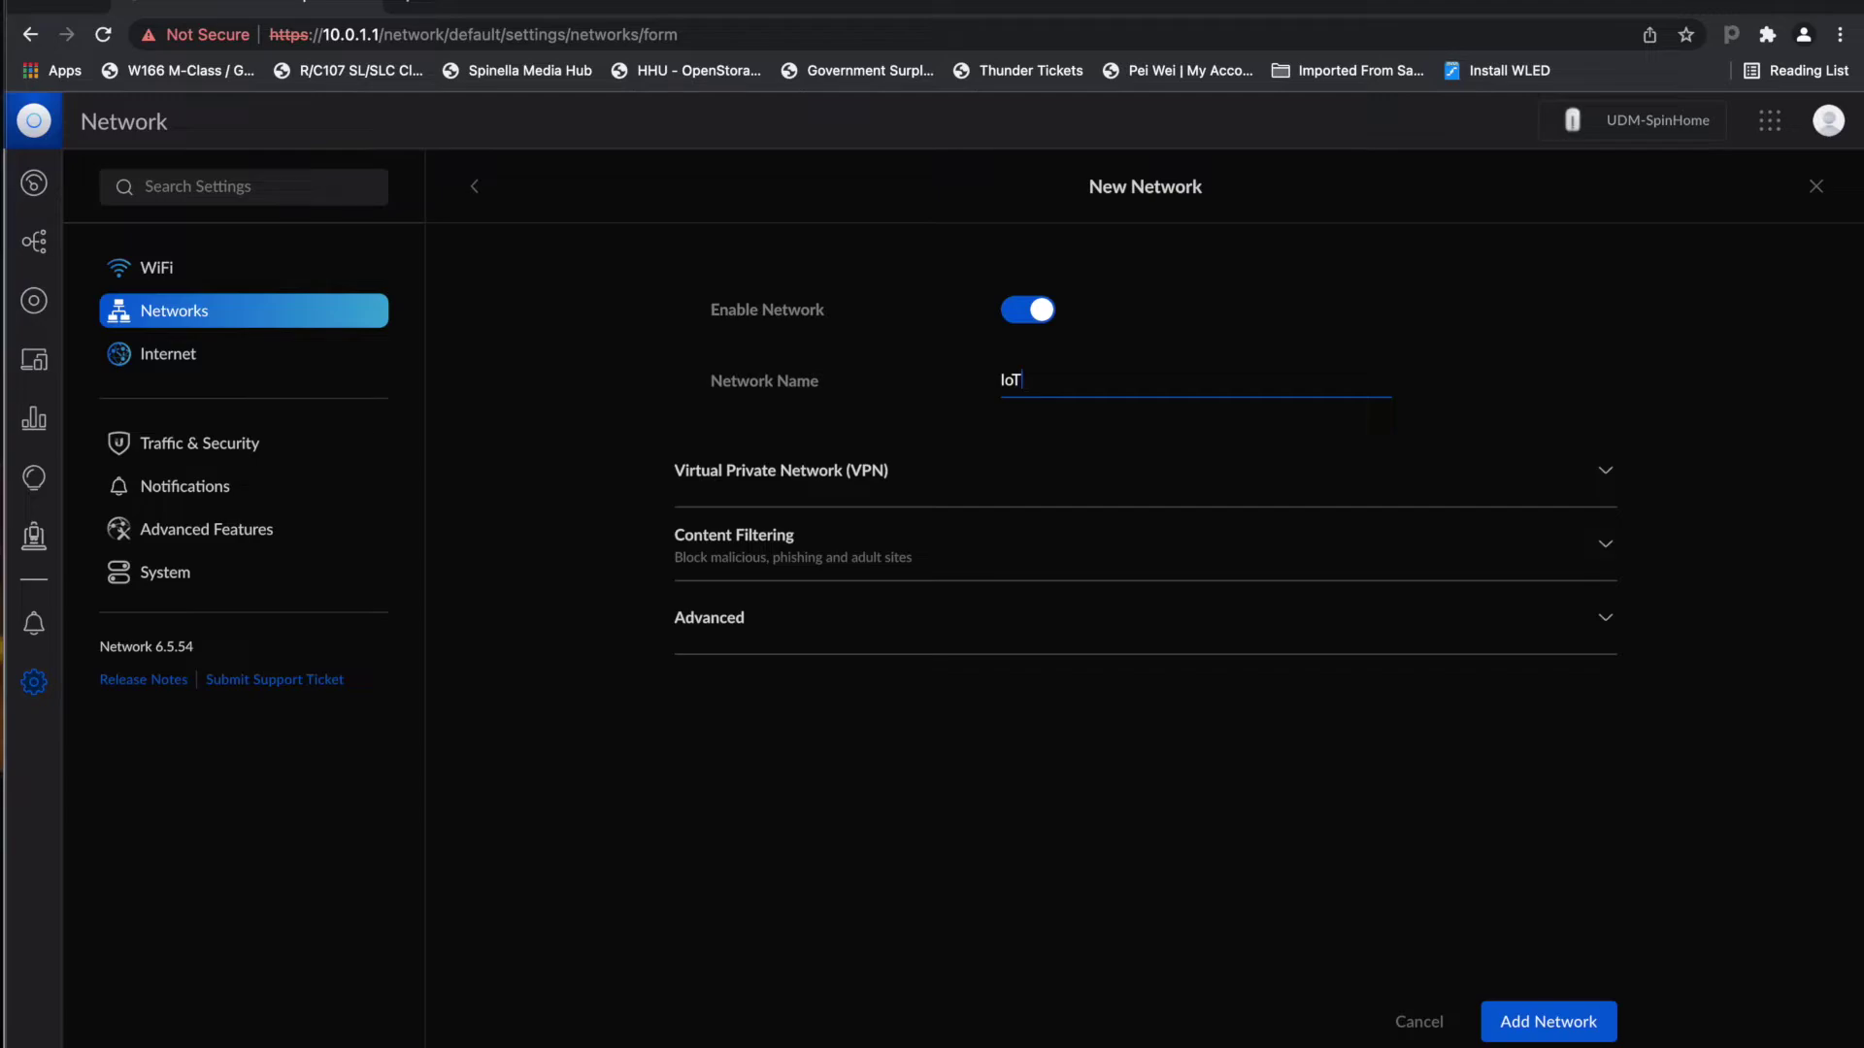
left_click(1296, 646)
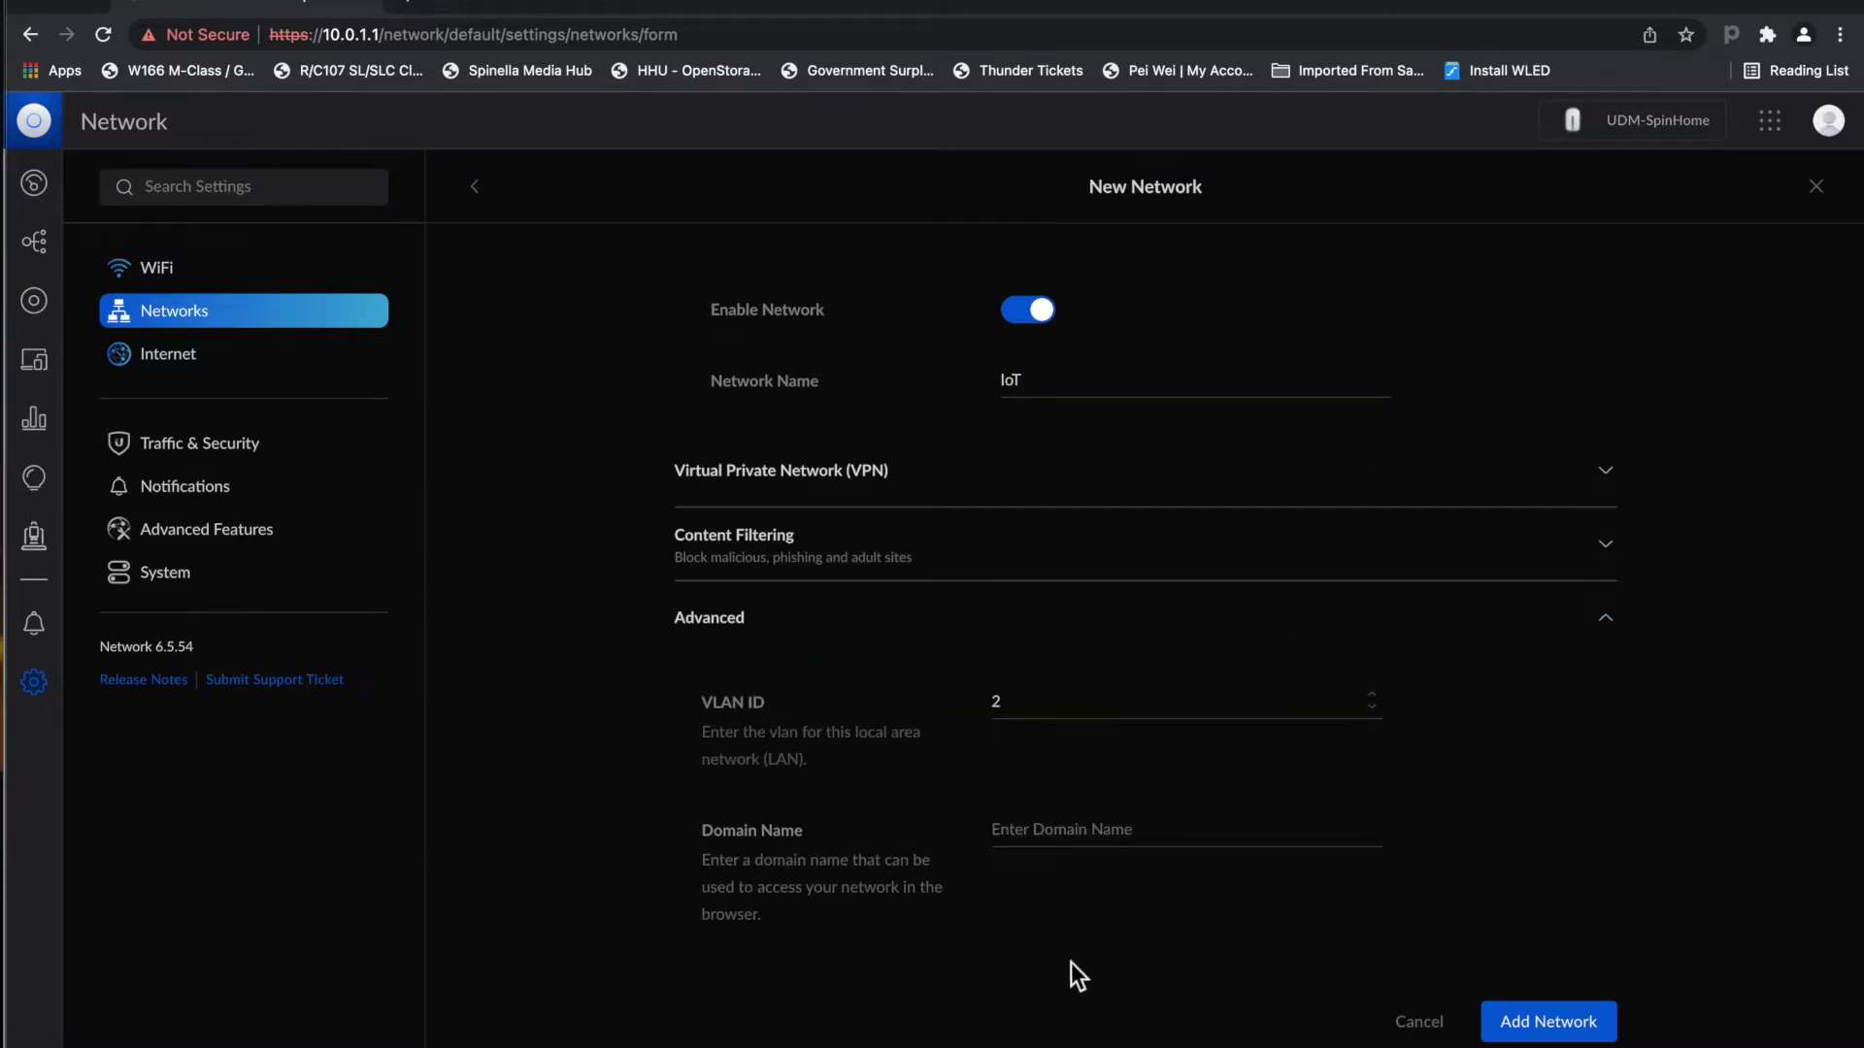
scroll(1070, 963, "down", 7)
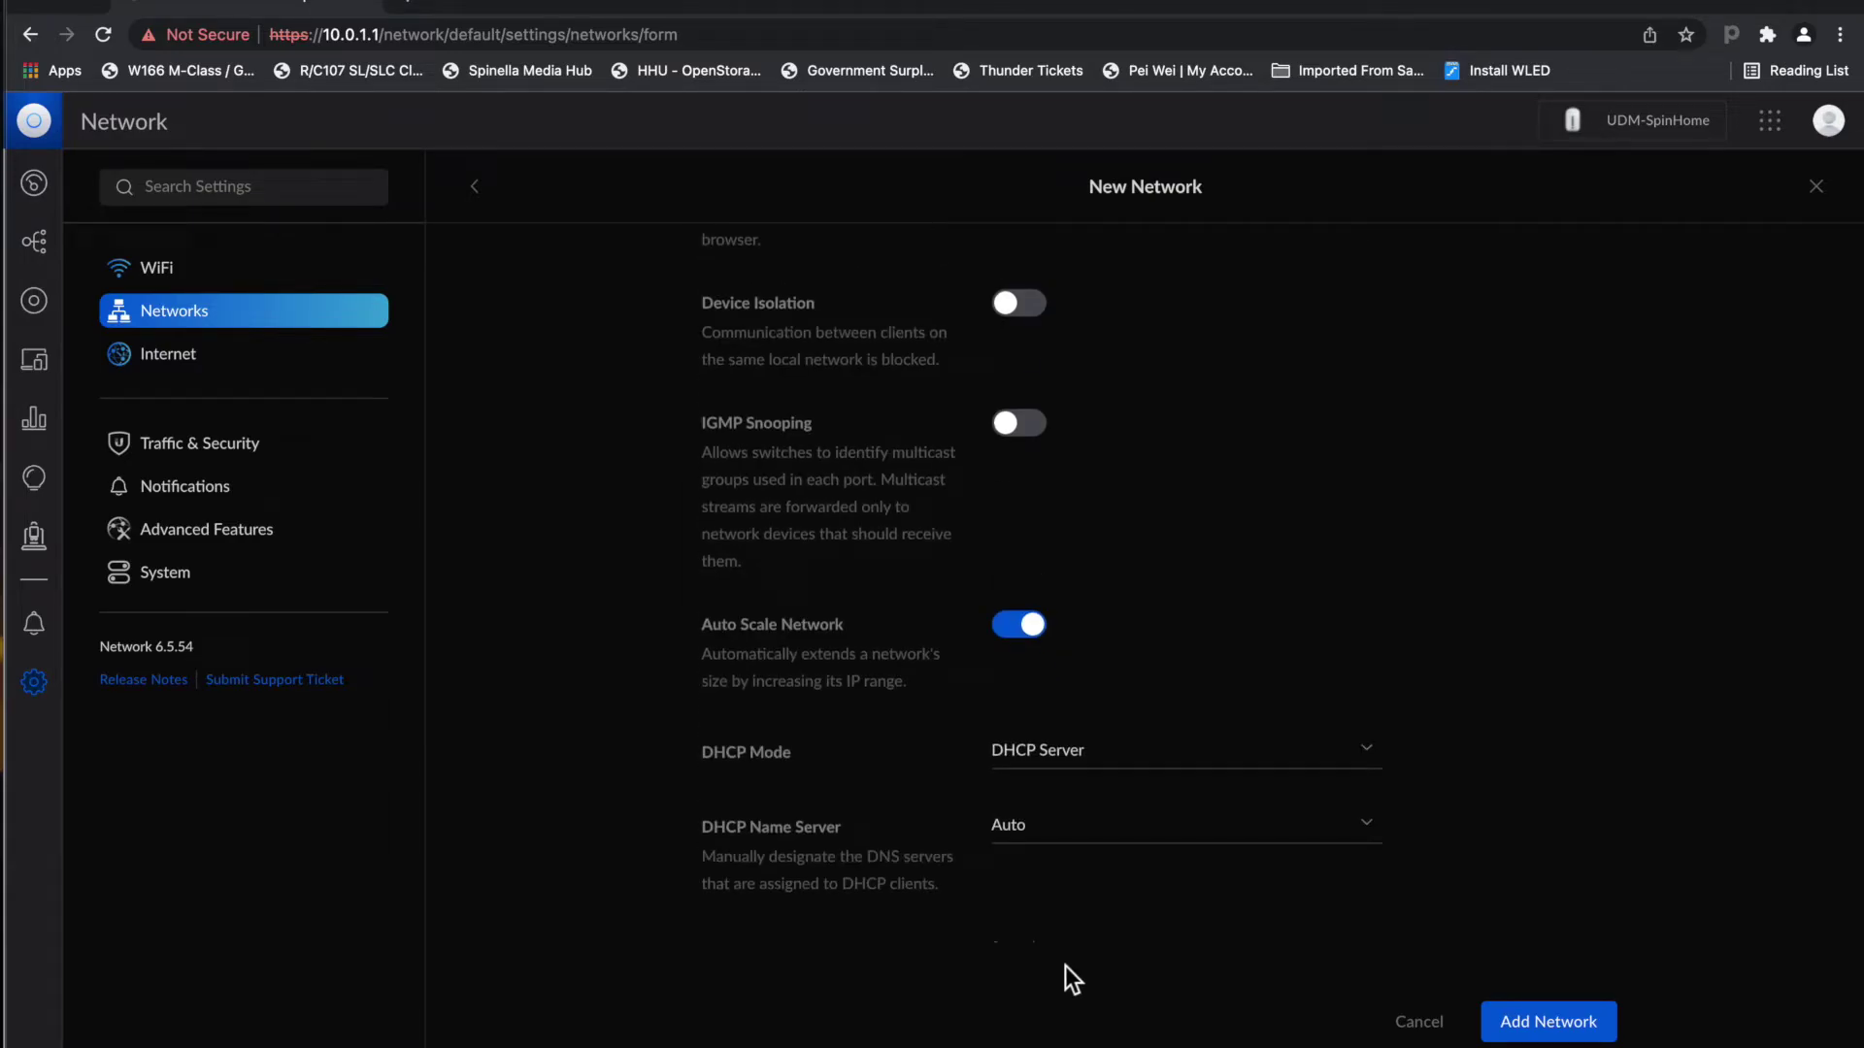
left_click(1030, 636)
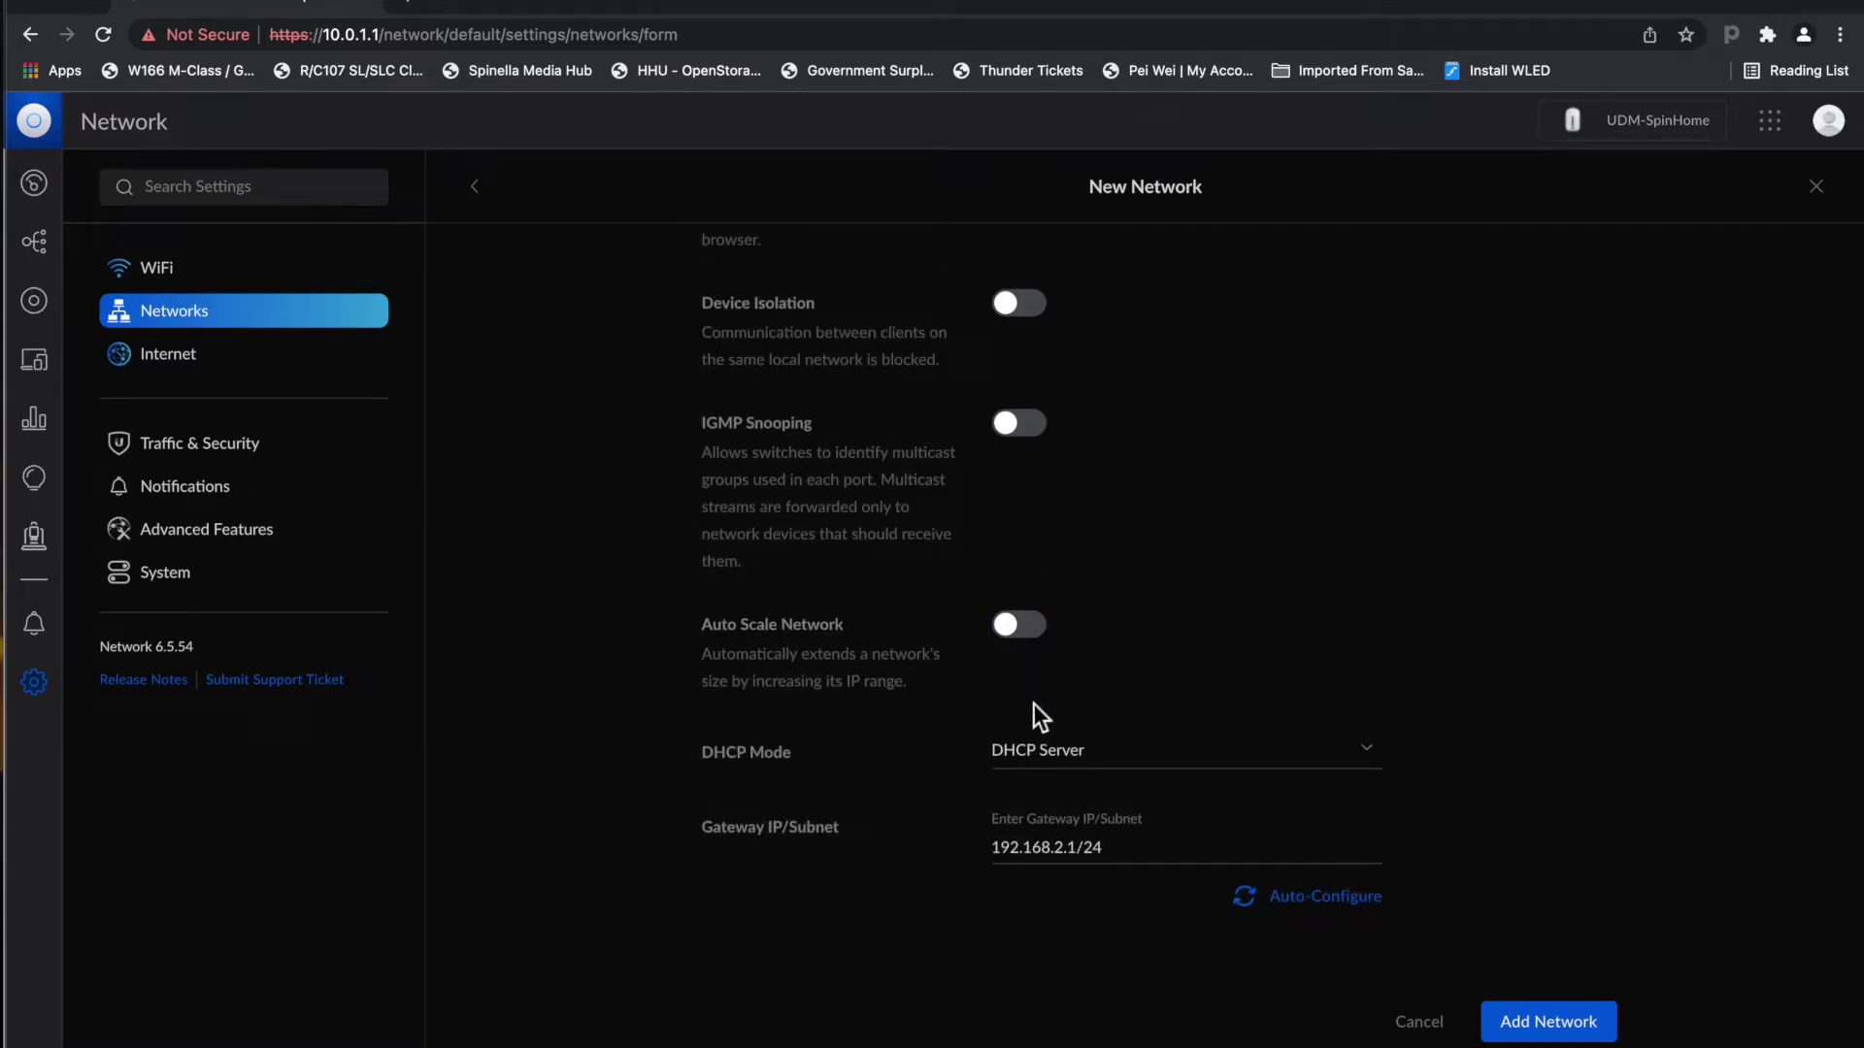
Step: Set the IoT network's gateway IP/subnet to 10.0.2.1/24
left_click_drag(1084, 851, 949, 871)
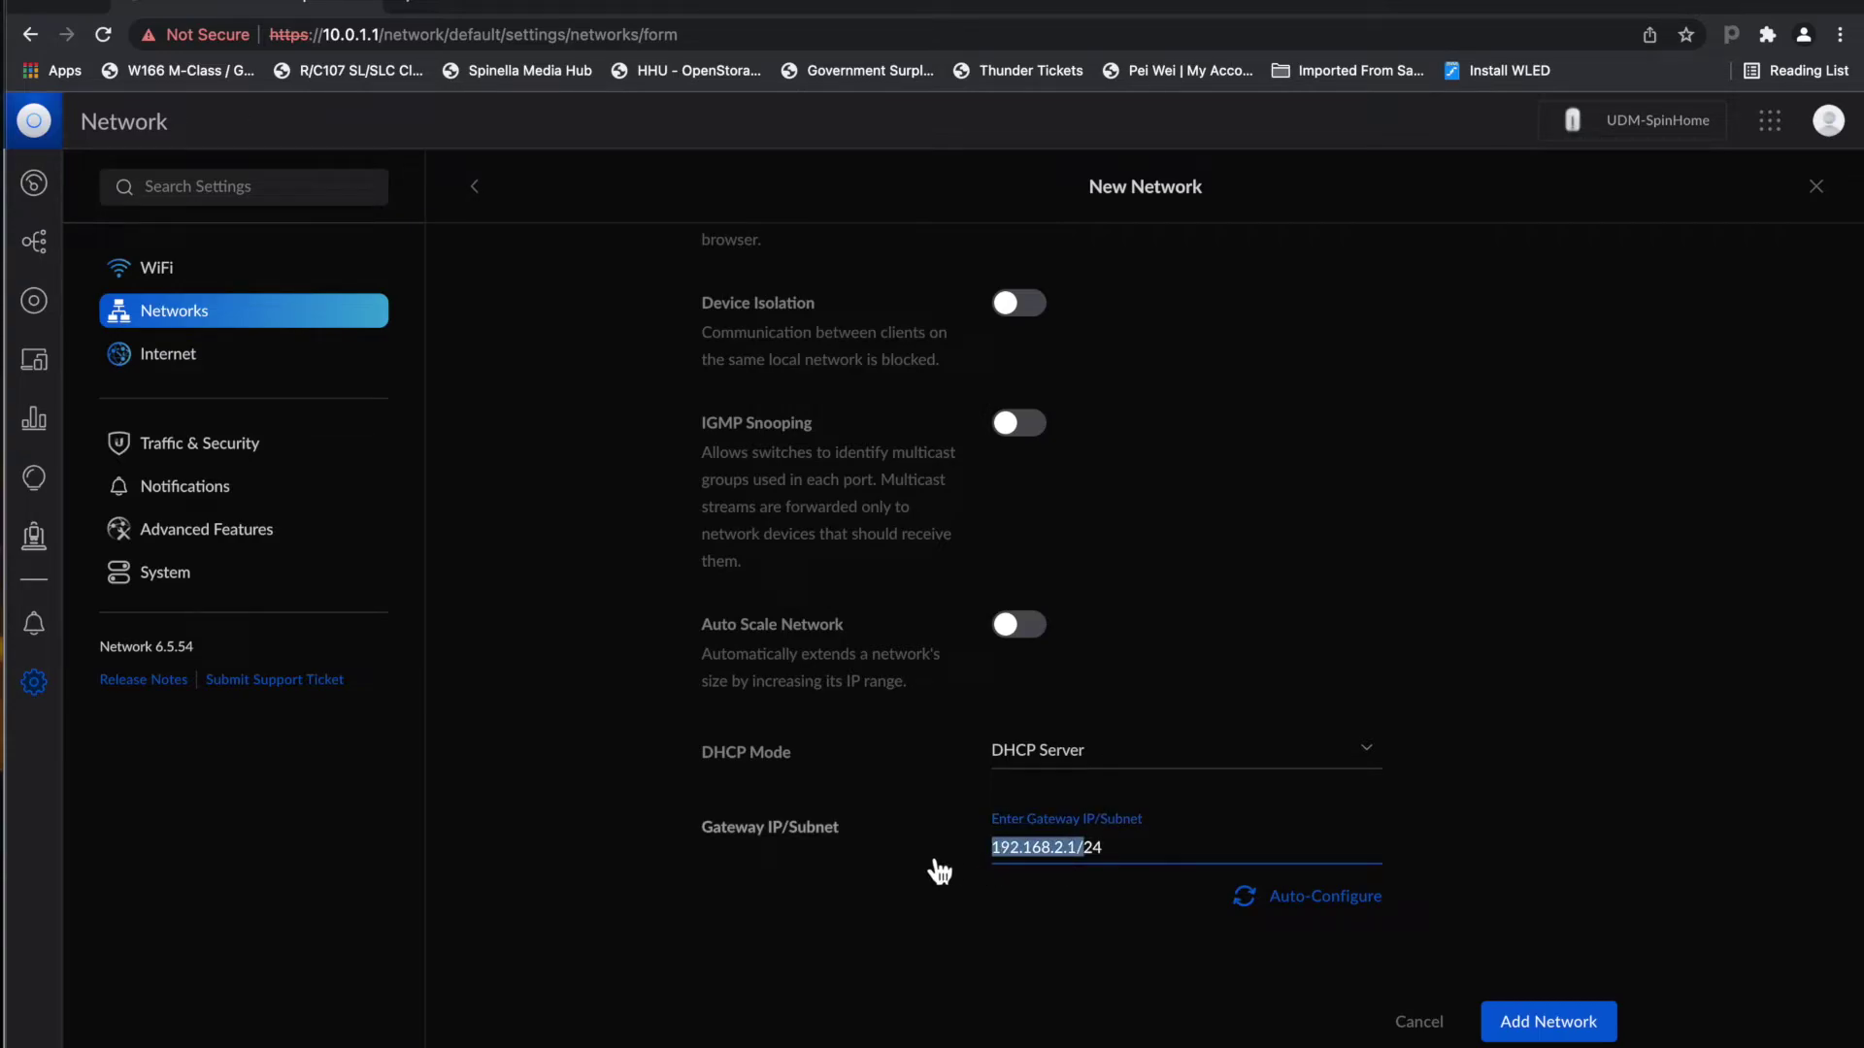
type("10")
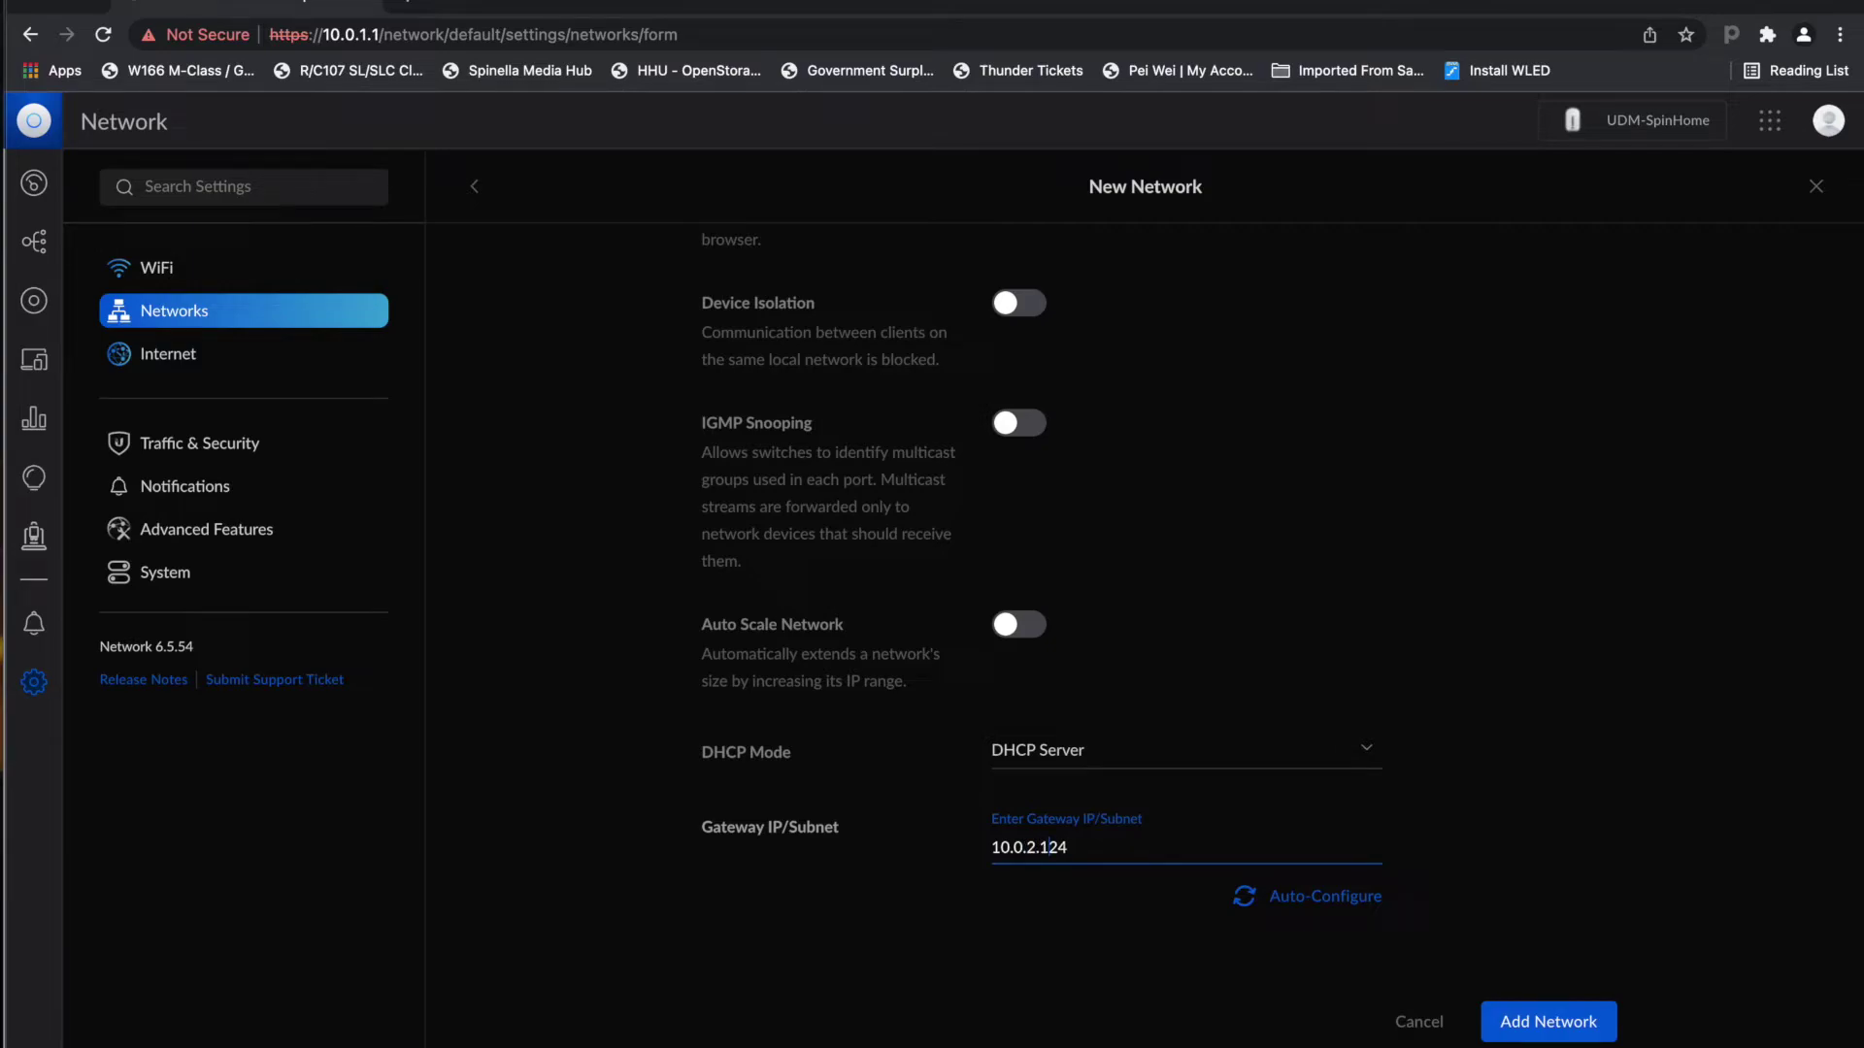
type("/")
scroll(1530, 805, "down", 3)
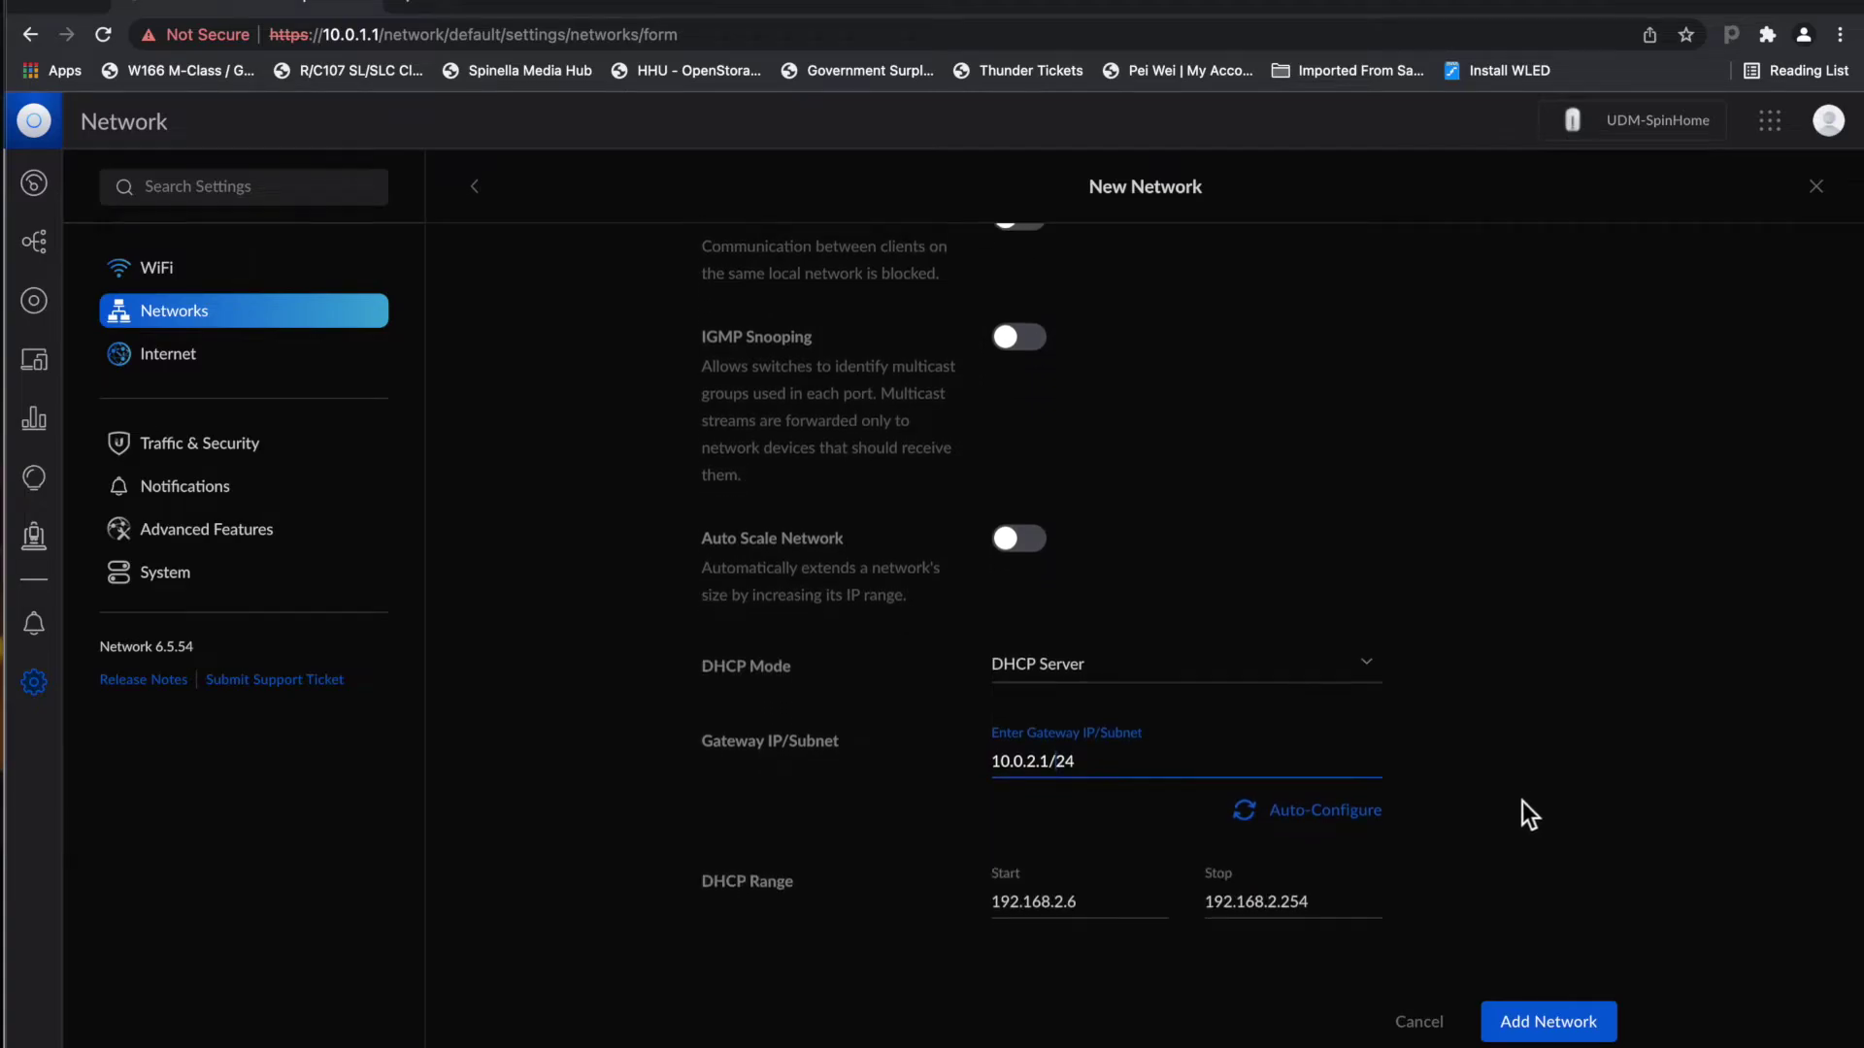
Step: Change the DHCP range to 10.0.2.6–10.0.2.254
left_click_drag(1040, 580, 988, 596)
key("ctrl+c")
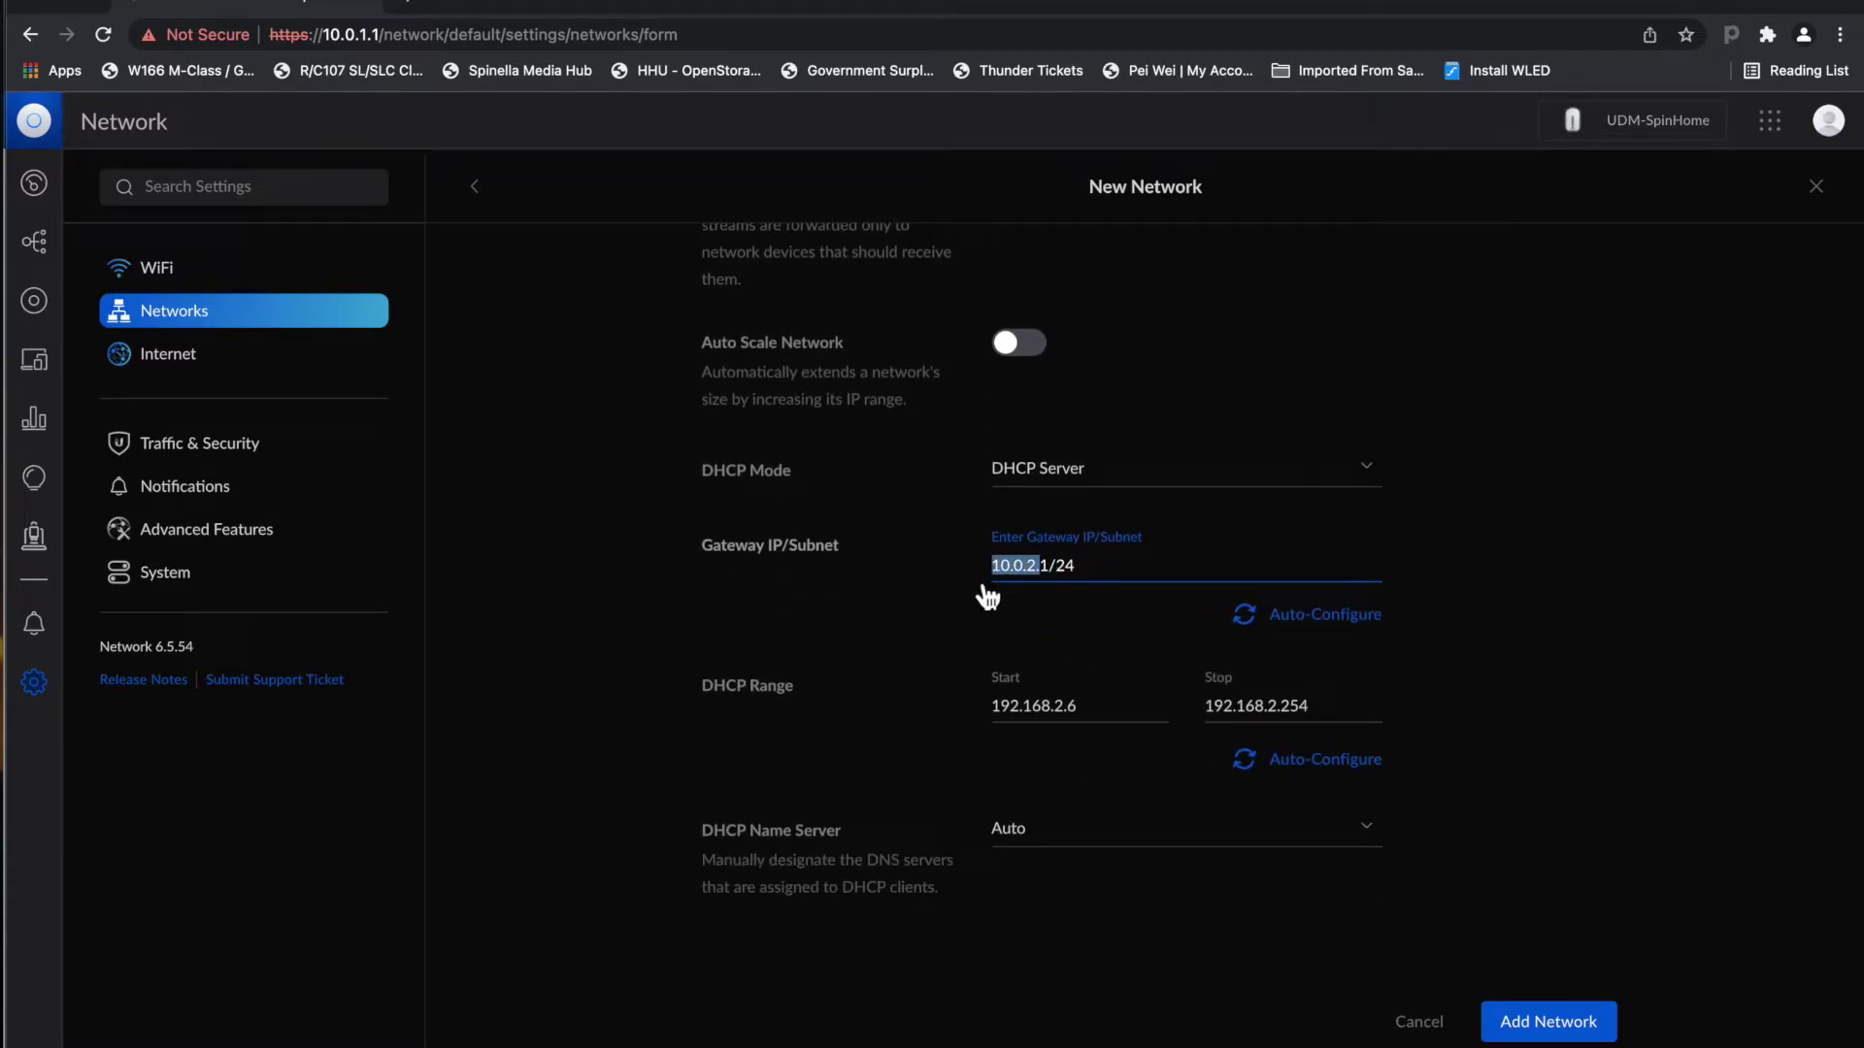
left_click_drag(1055, 707, 990, 715)
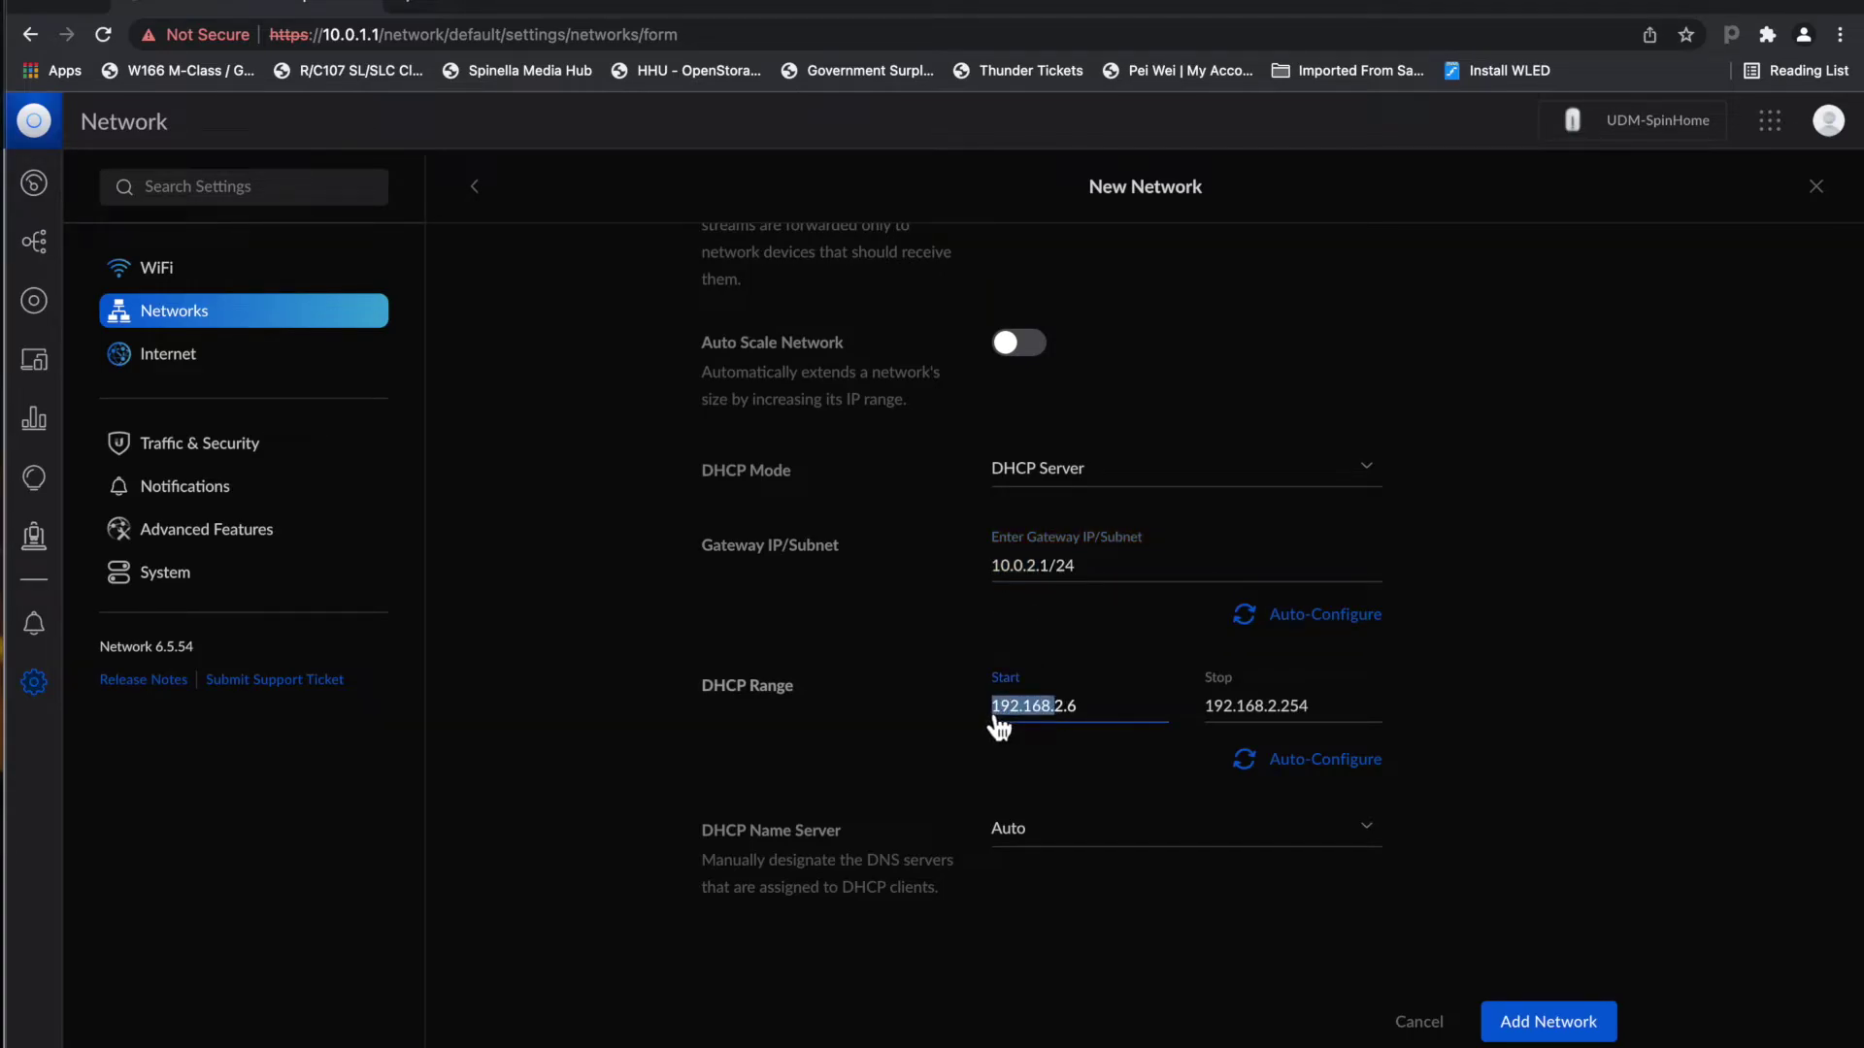
key("ctrl+v")
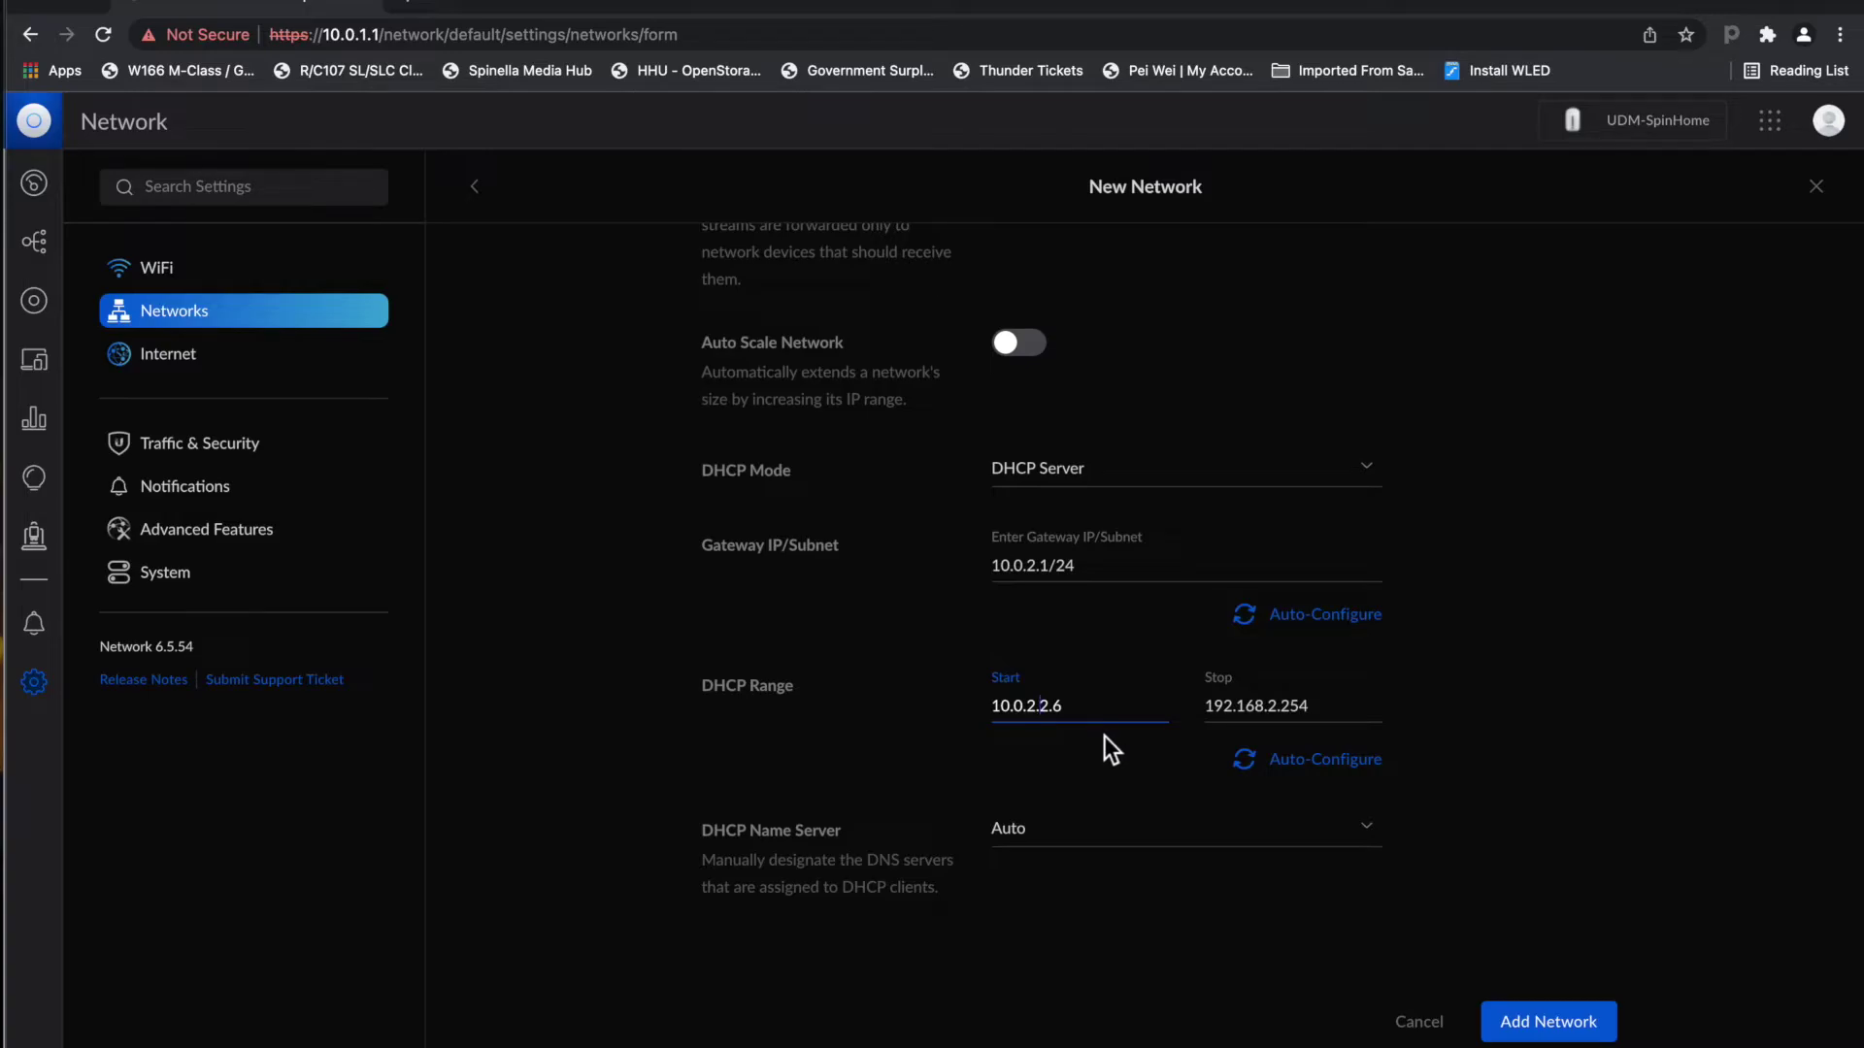
key("Delete")
key("Delete")
left_click_drag(1278, 706, 1308, 706)
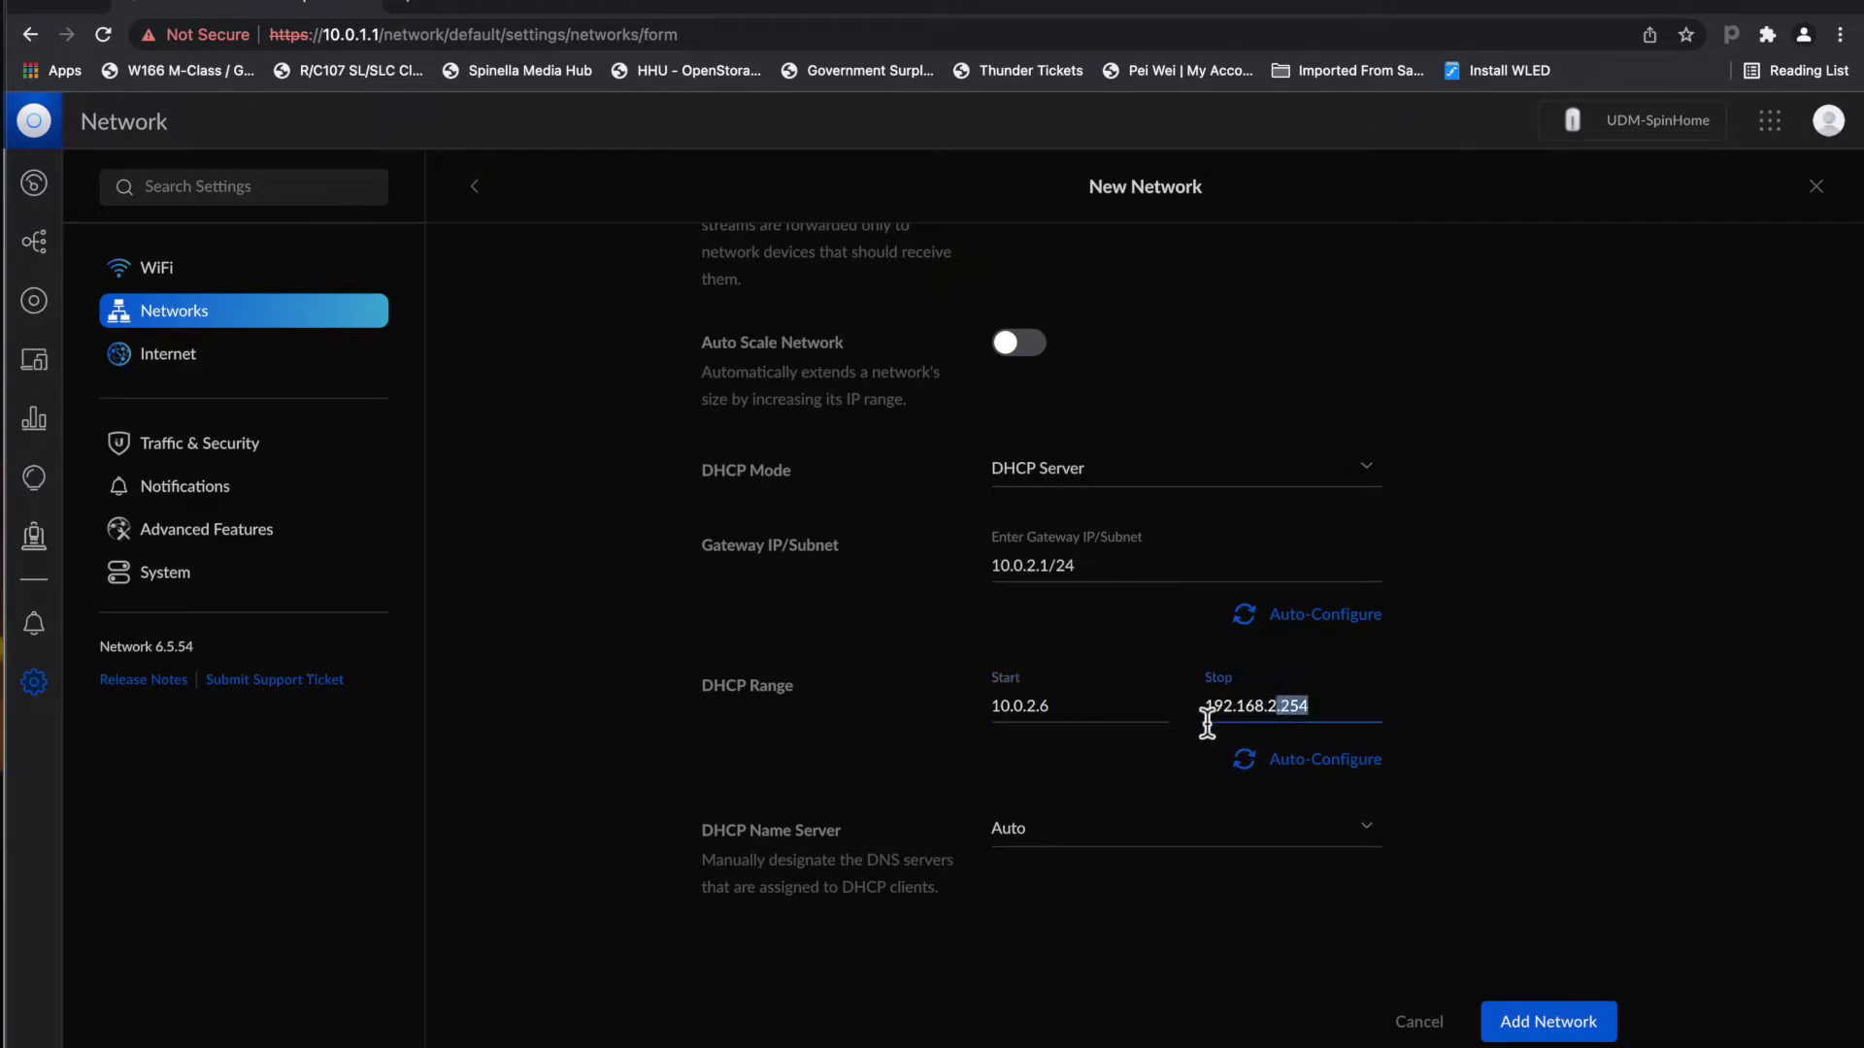
left_click(1207, 719, "shift")
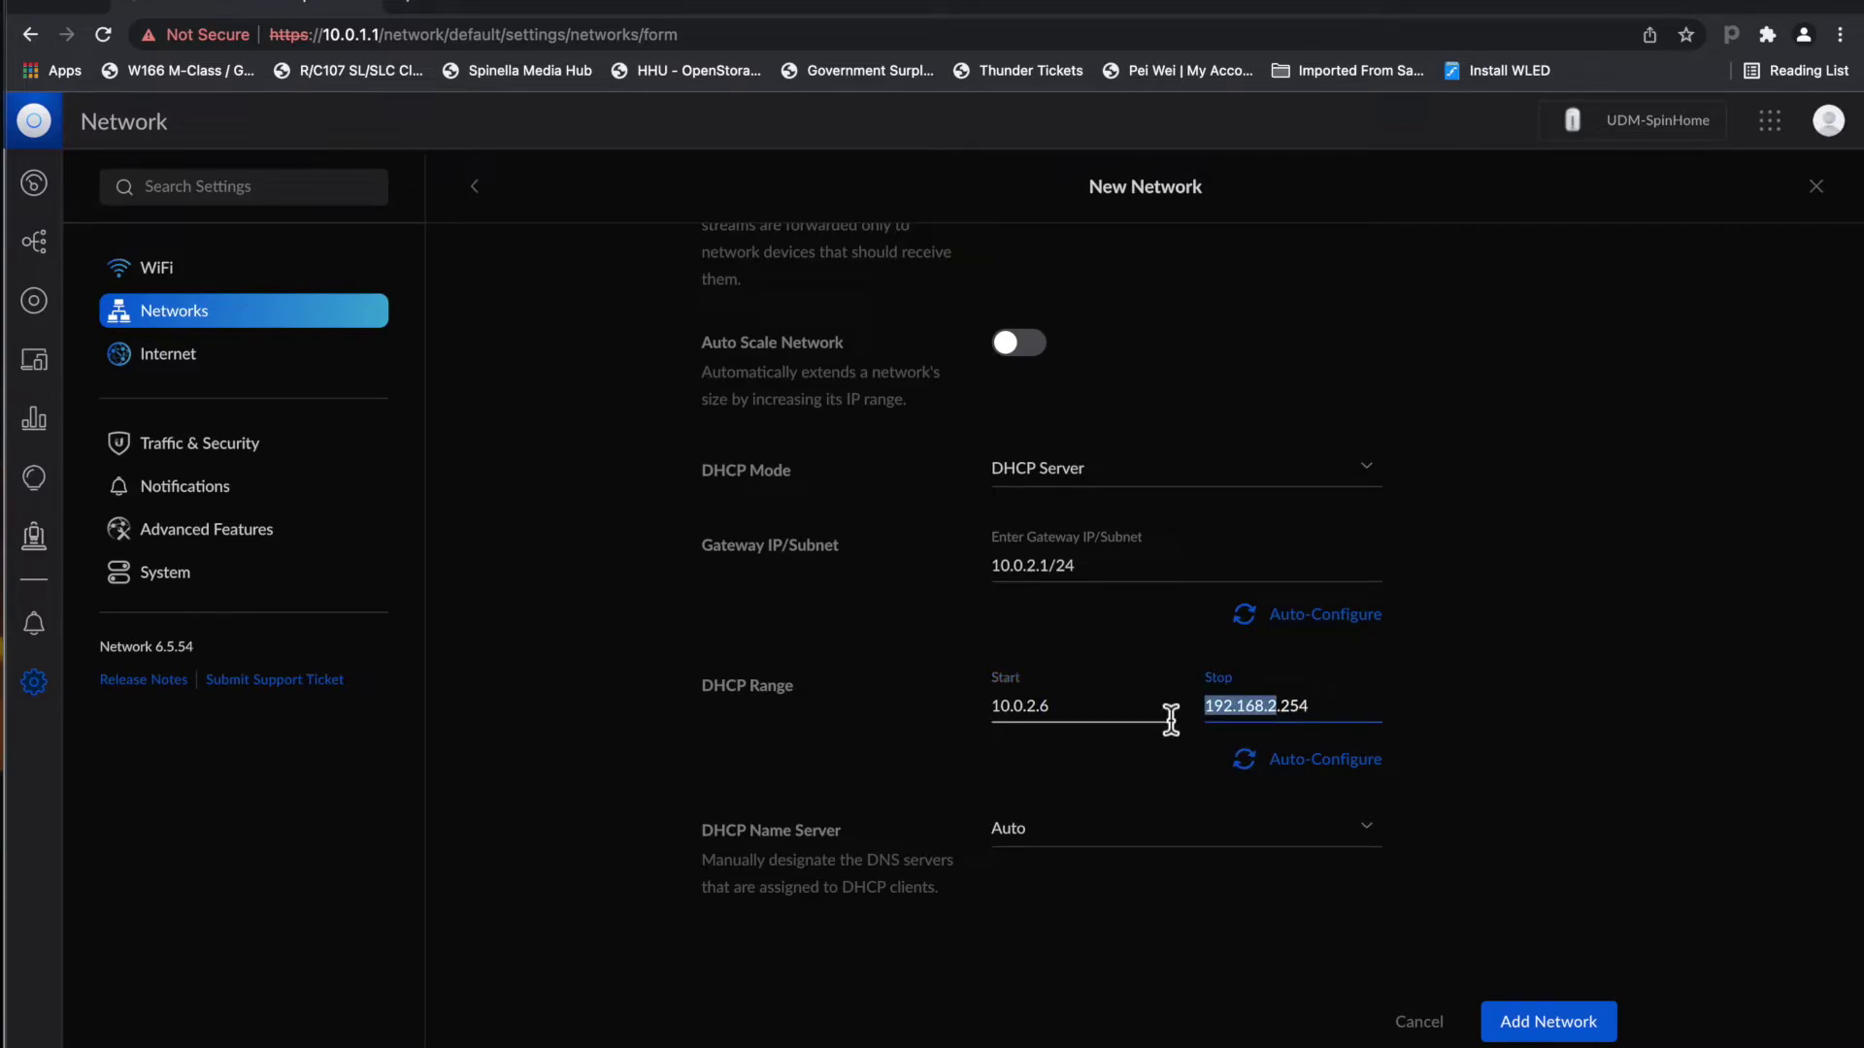
type("10.0.2")
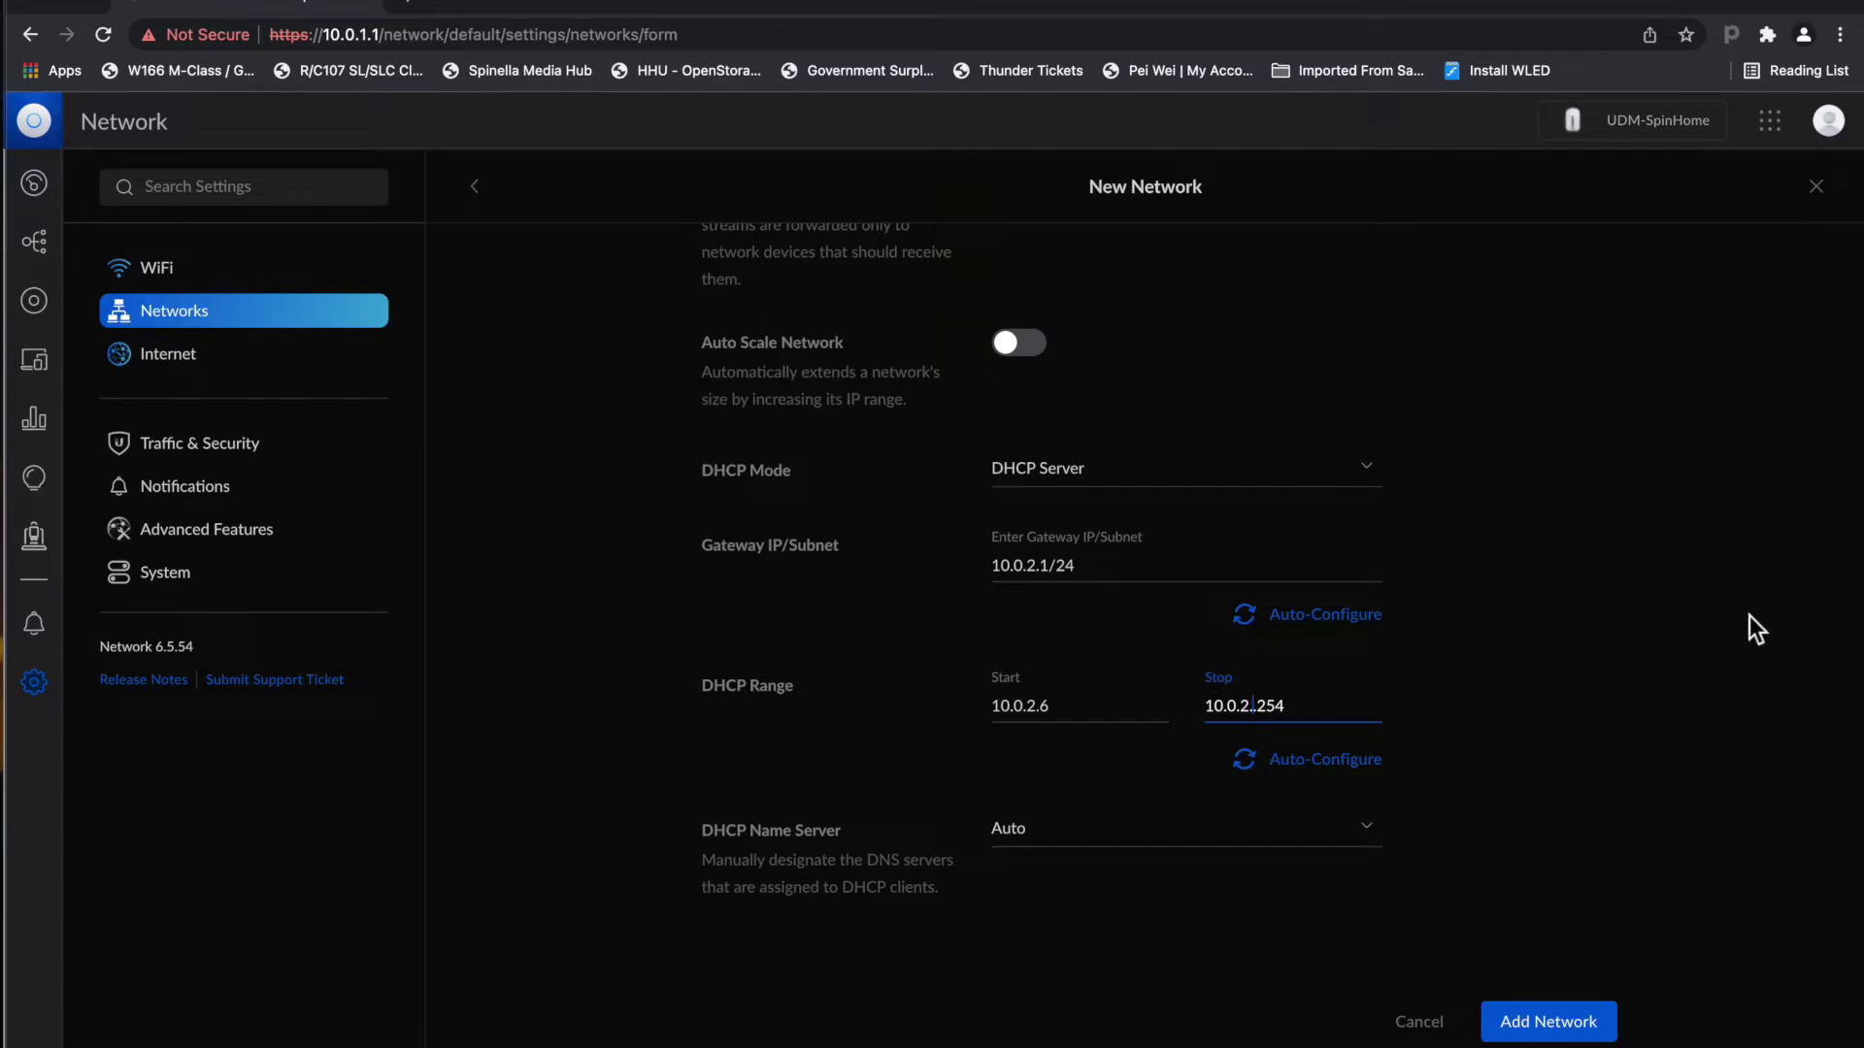
key("BackSpace")
scroll(1623, 918, "up", 10)
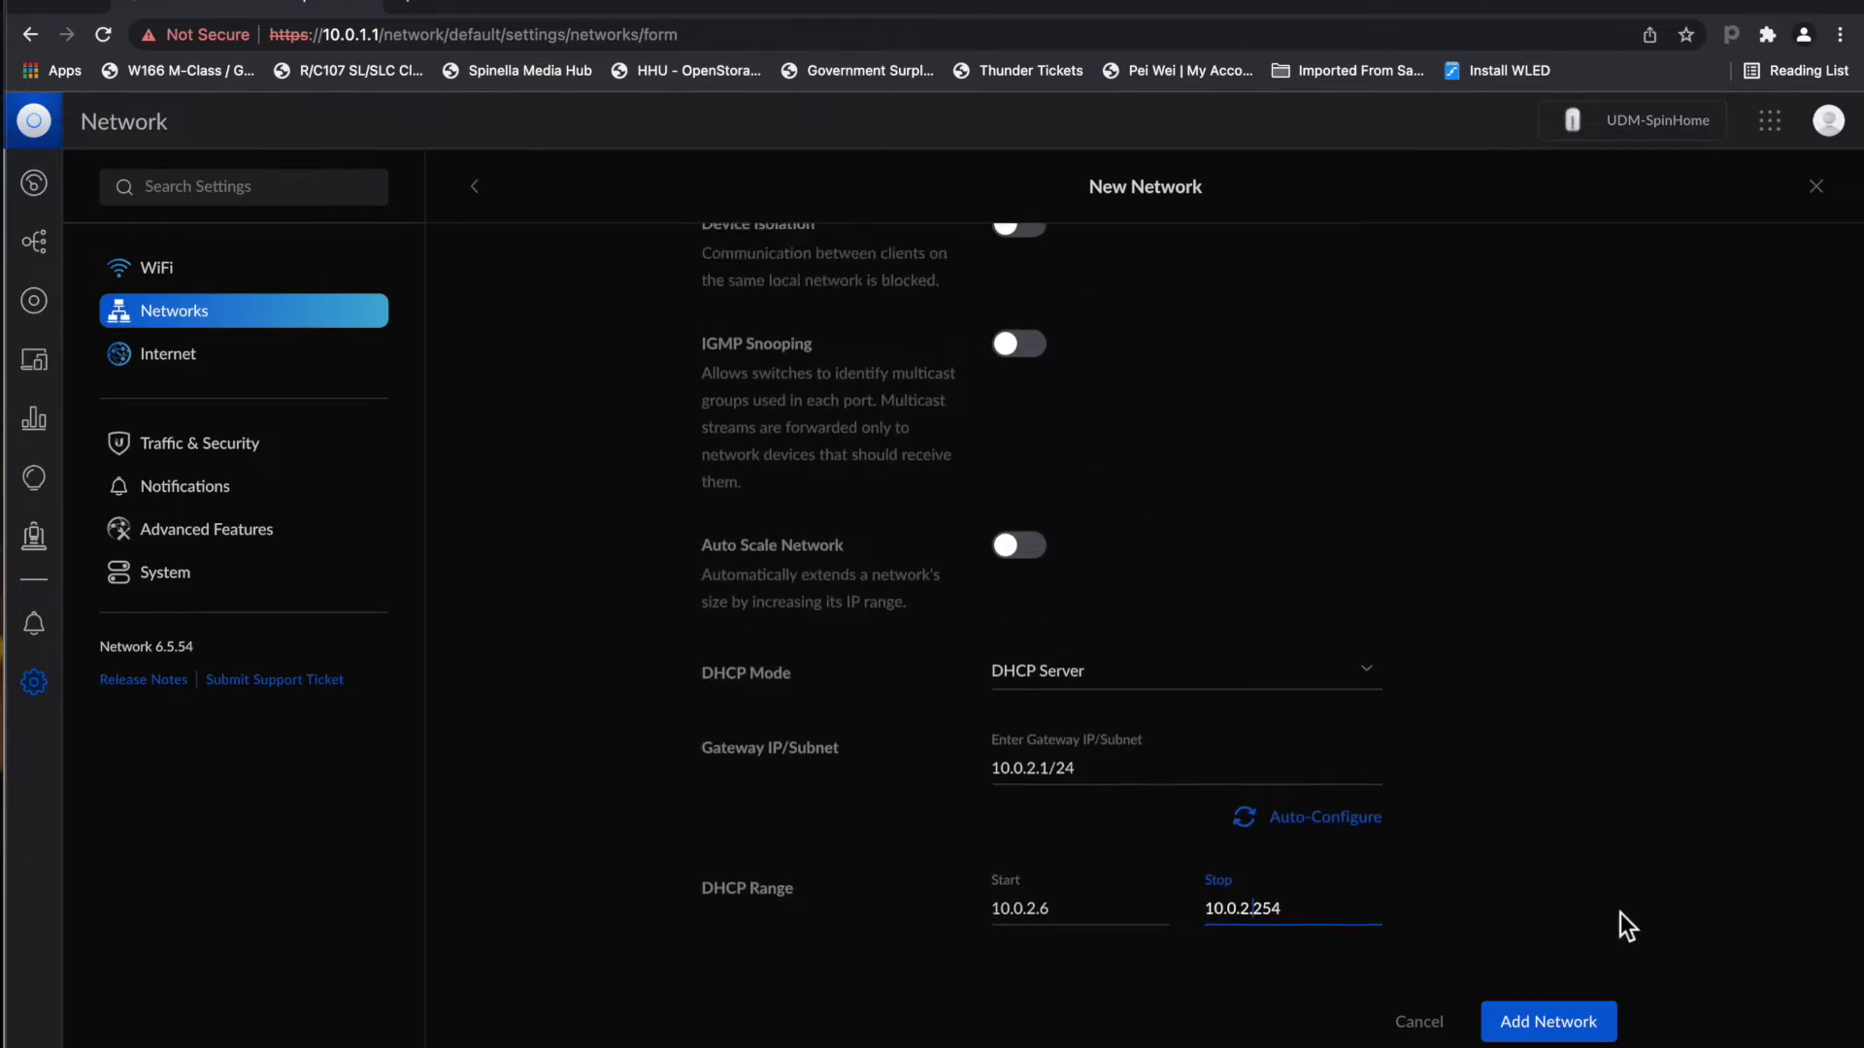
scroll(1617, 913, "up", 2)
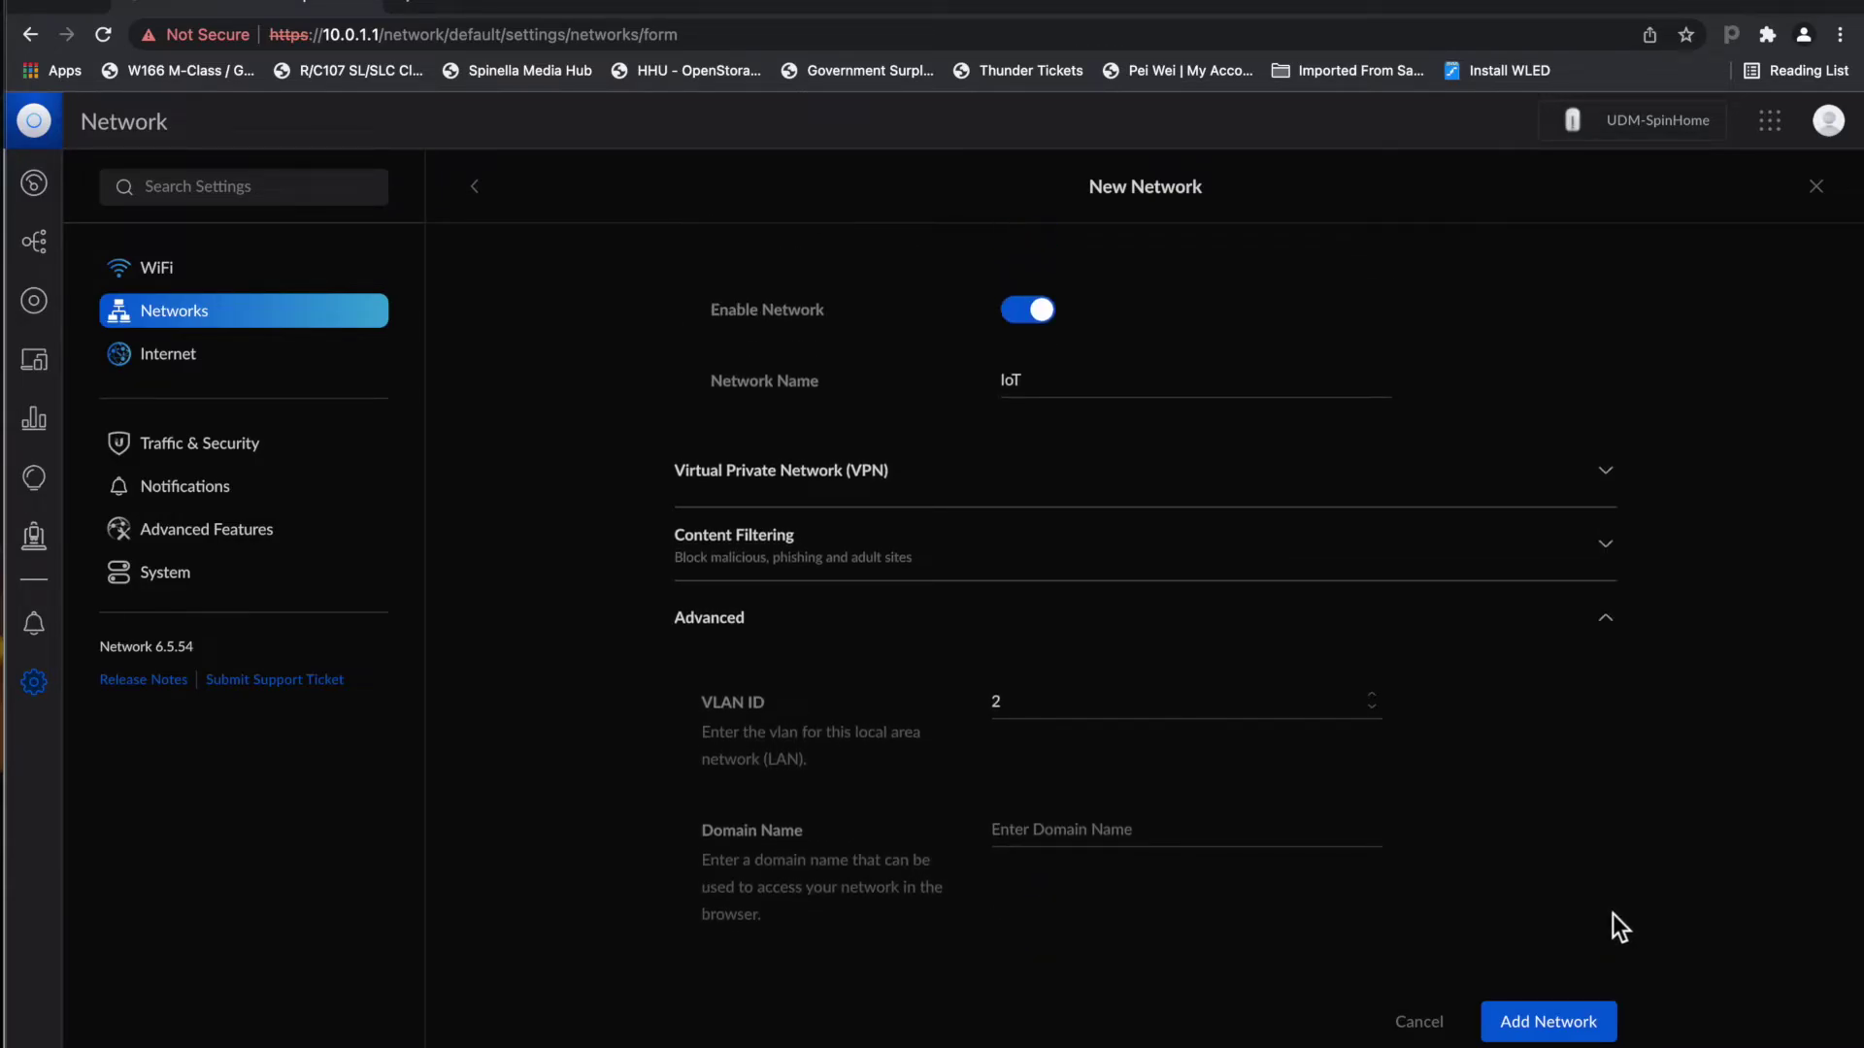
Step: Review the IoT network form and add it, creating subnet 10.0.2.0/24 beside LAN
scroll(1611, 913, "down", 10)
scroll(1601, 940, "up", 7)
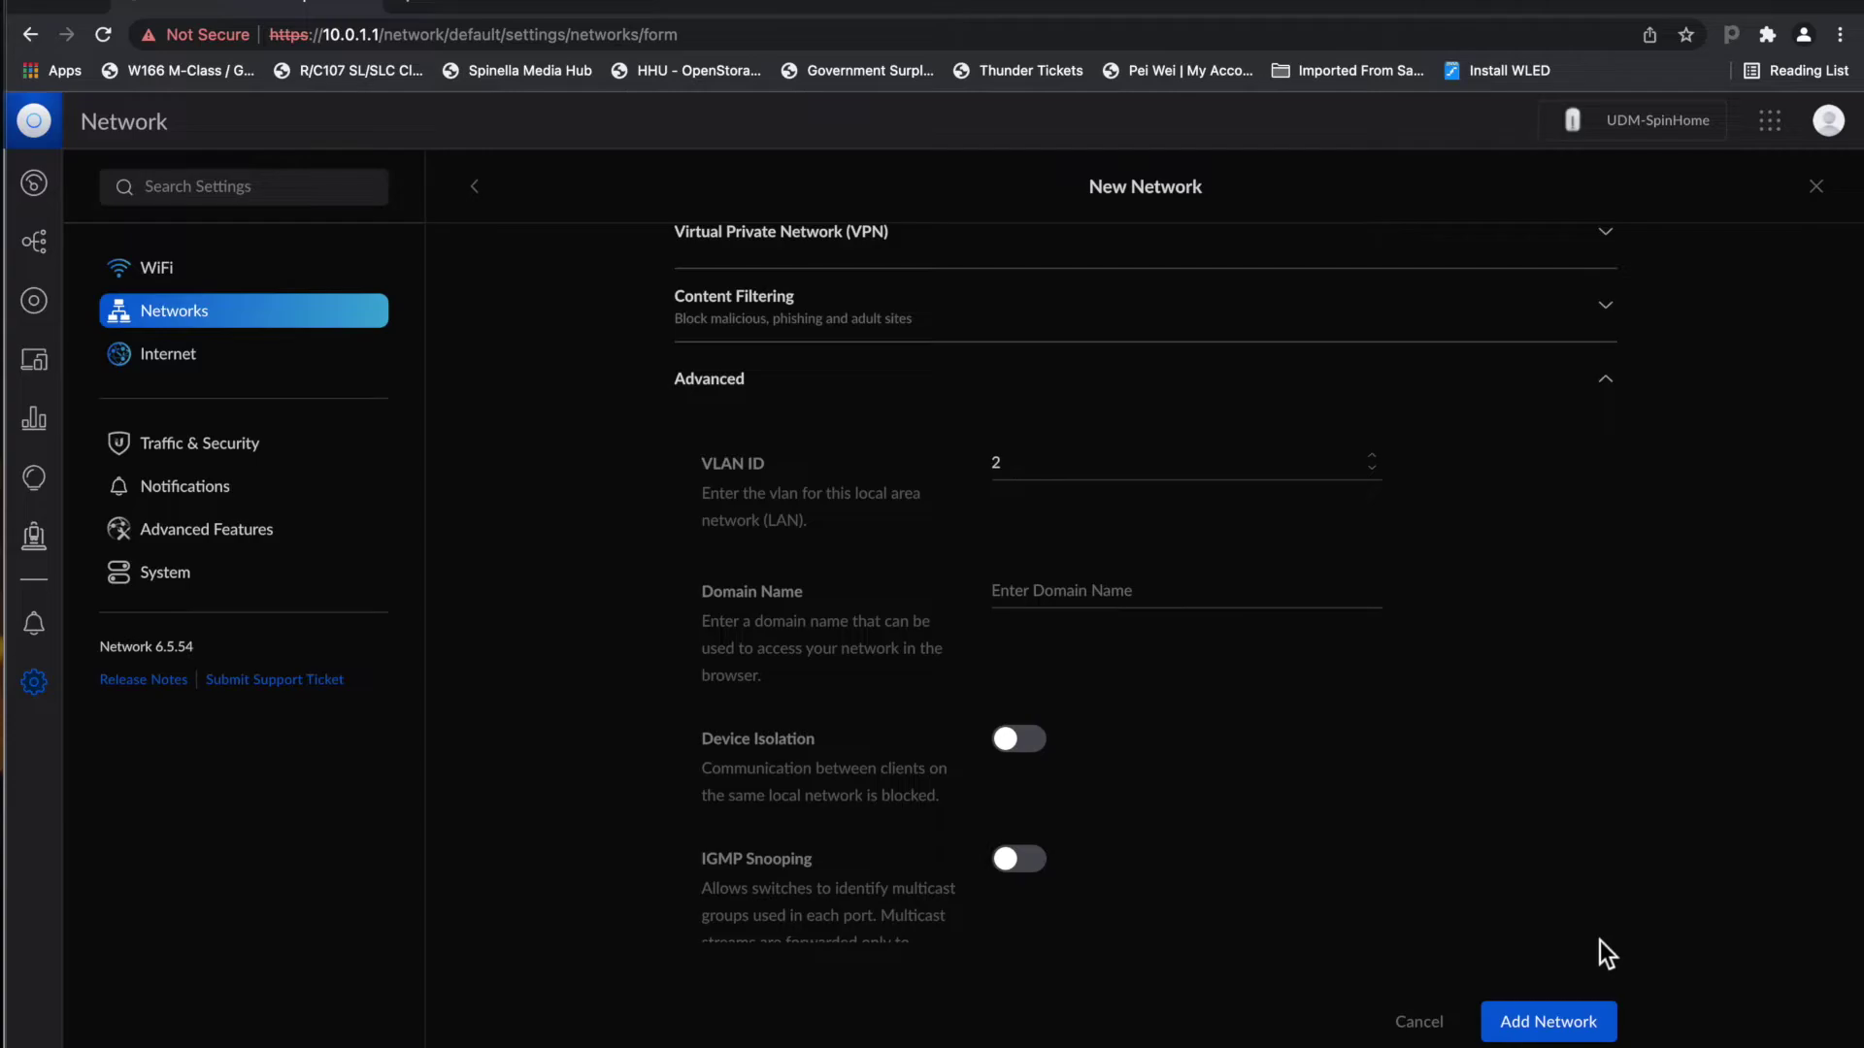
scroll(1600, 943, "up", 3)
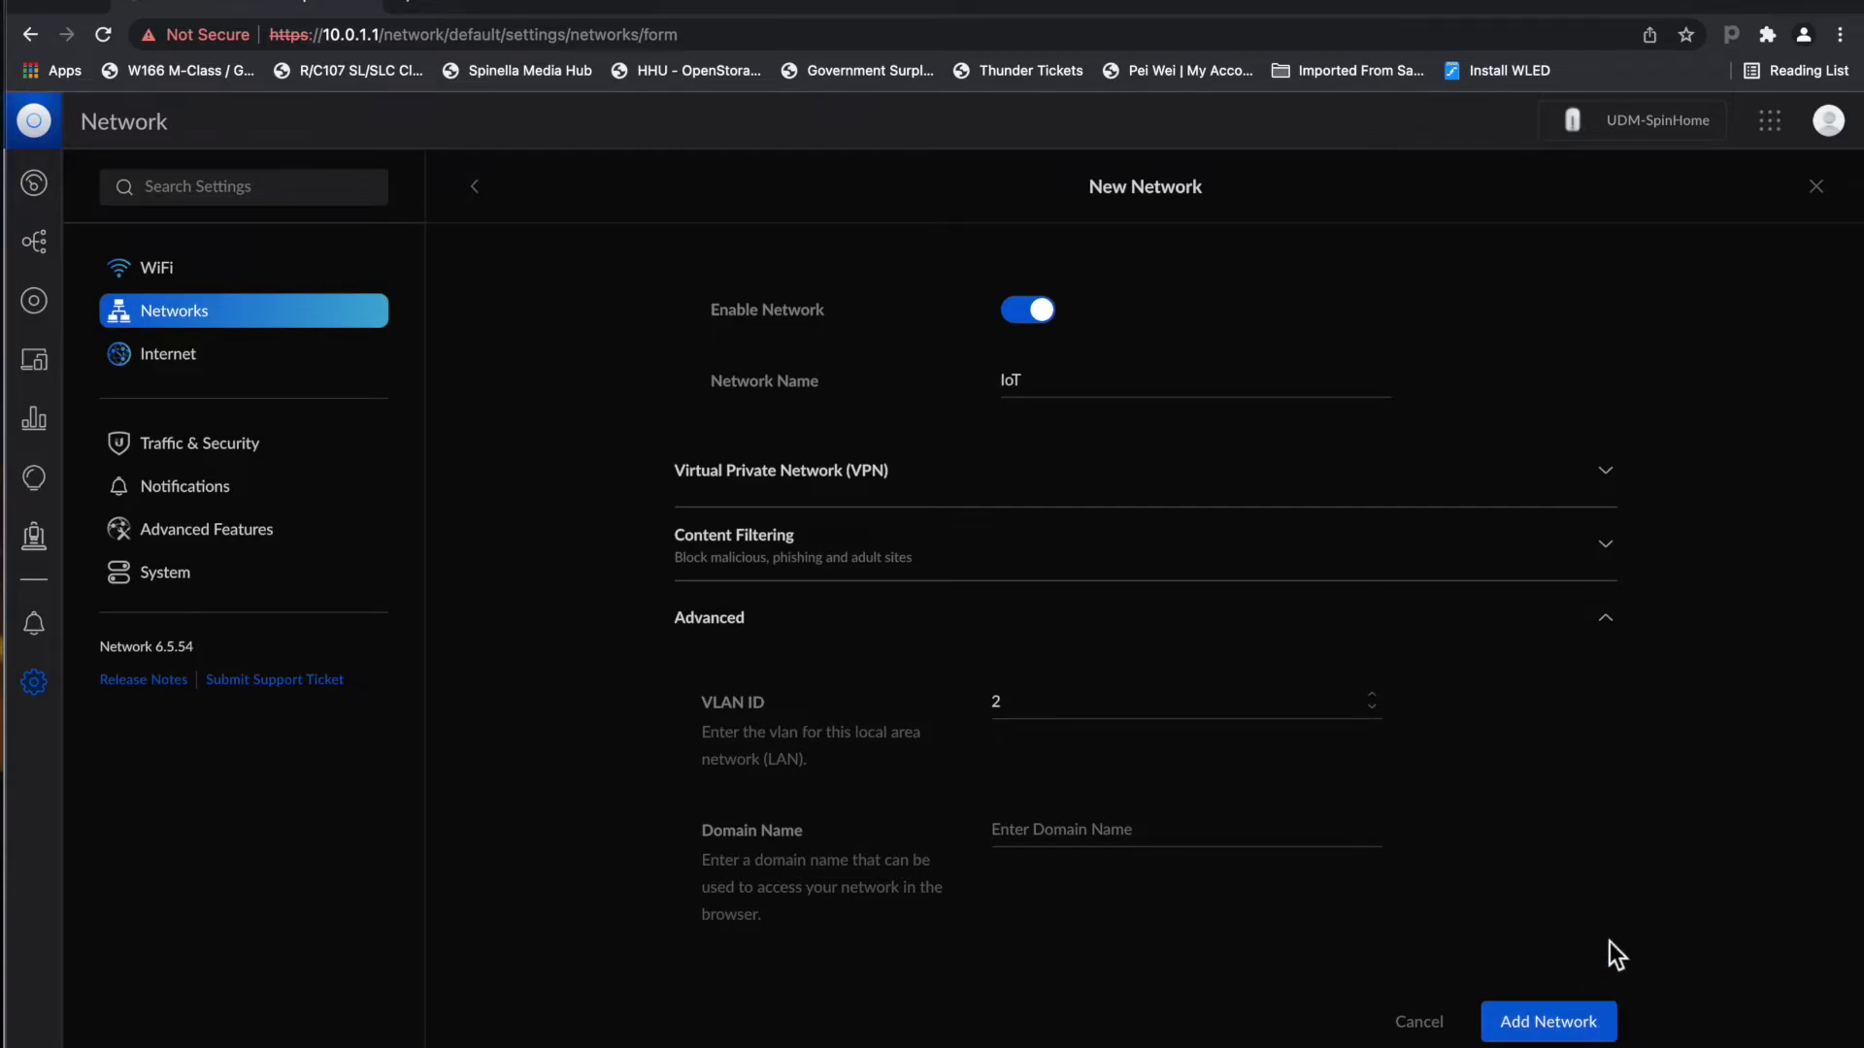
scroll(1610, 946, "down", 5)
scroll(1604, 940, "down", 10)
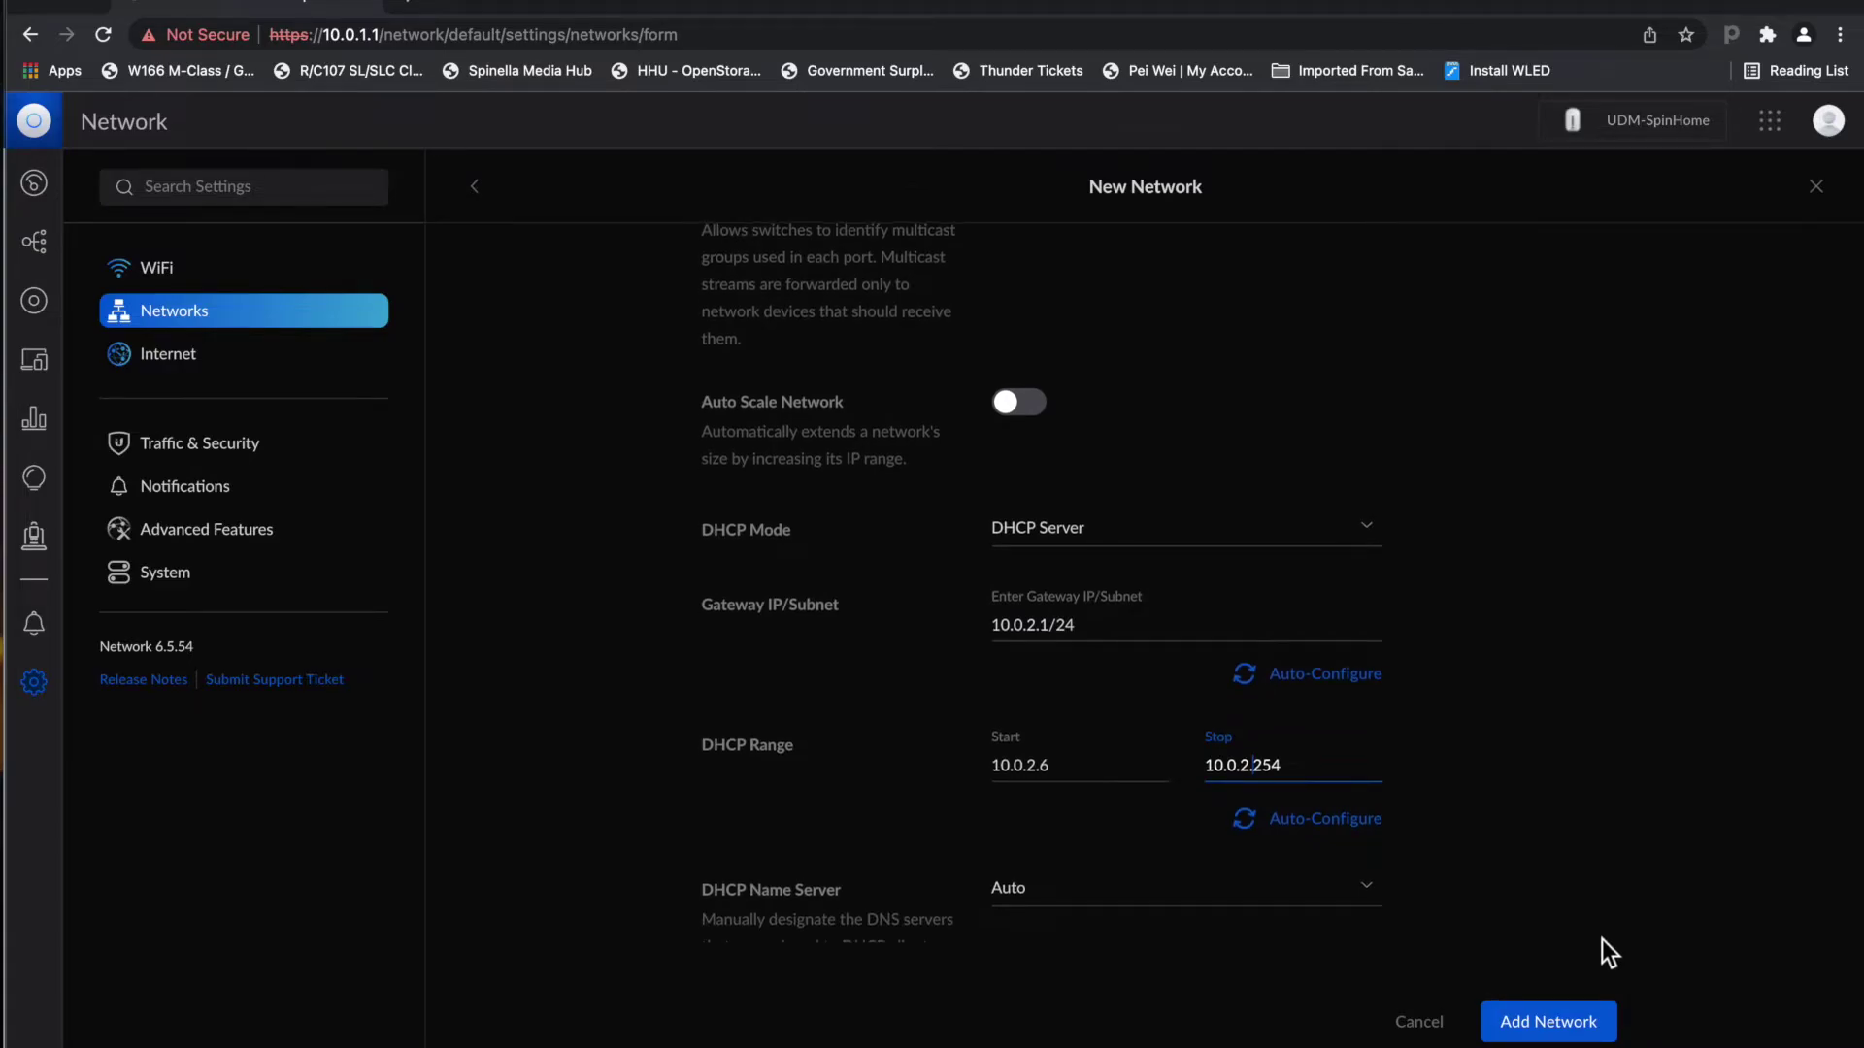
scroll(1606, 934, "down", 10)
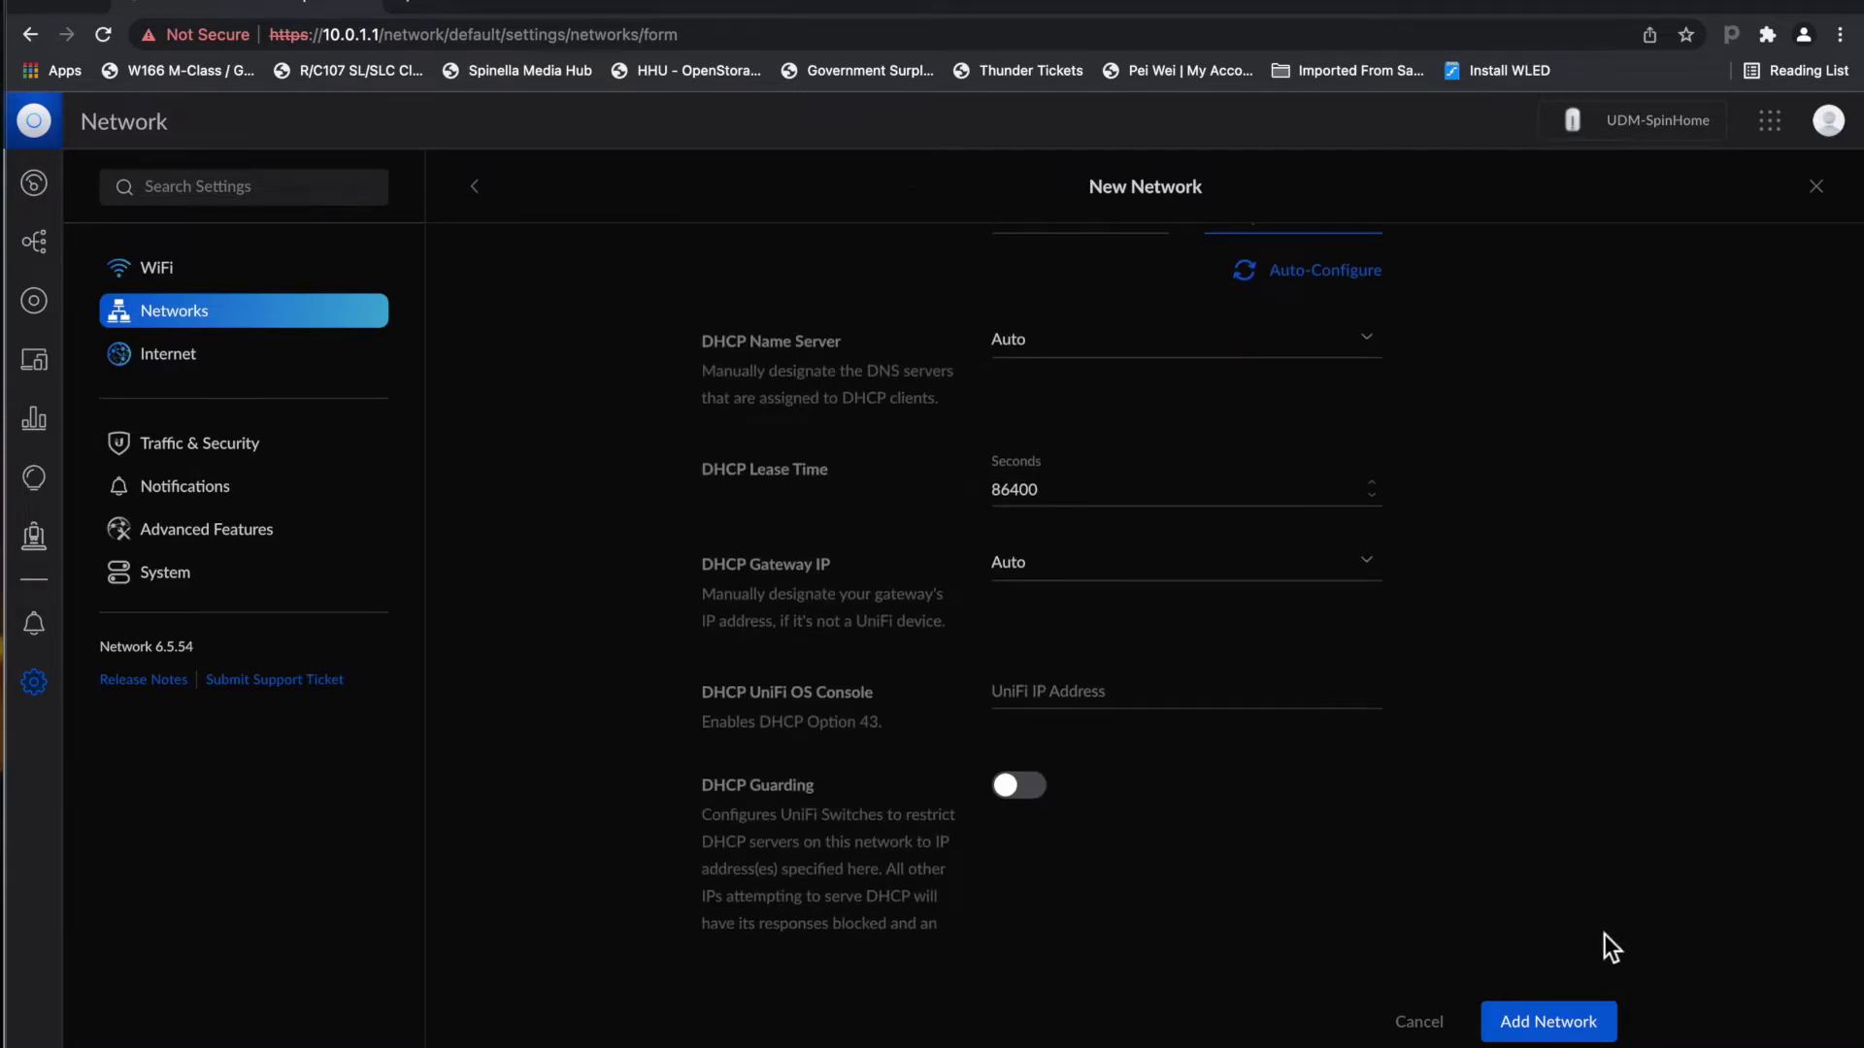
left_click(1567, 1029)
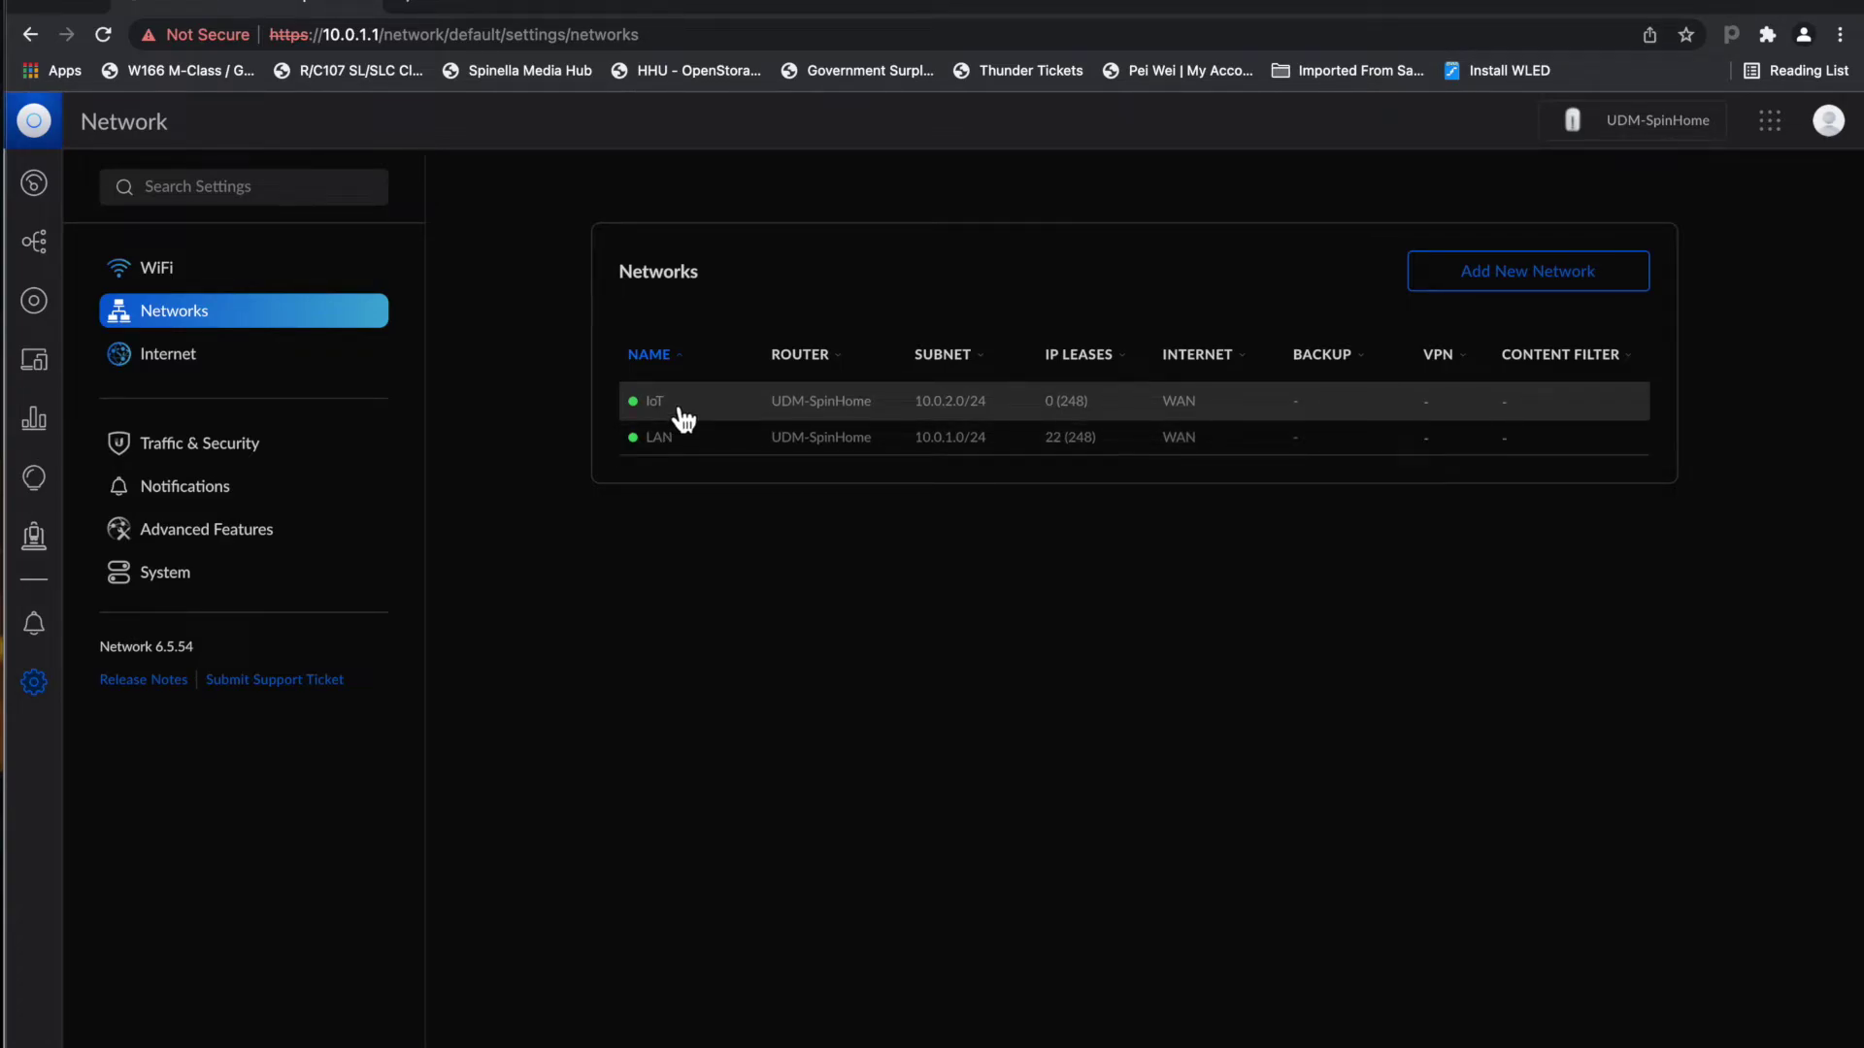
Step: Begin a new WiFi network from the WiFi settings, reloading past the loading error
left_click(191, 281)
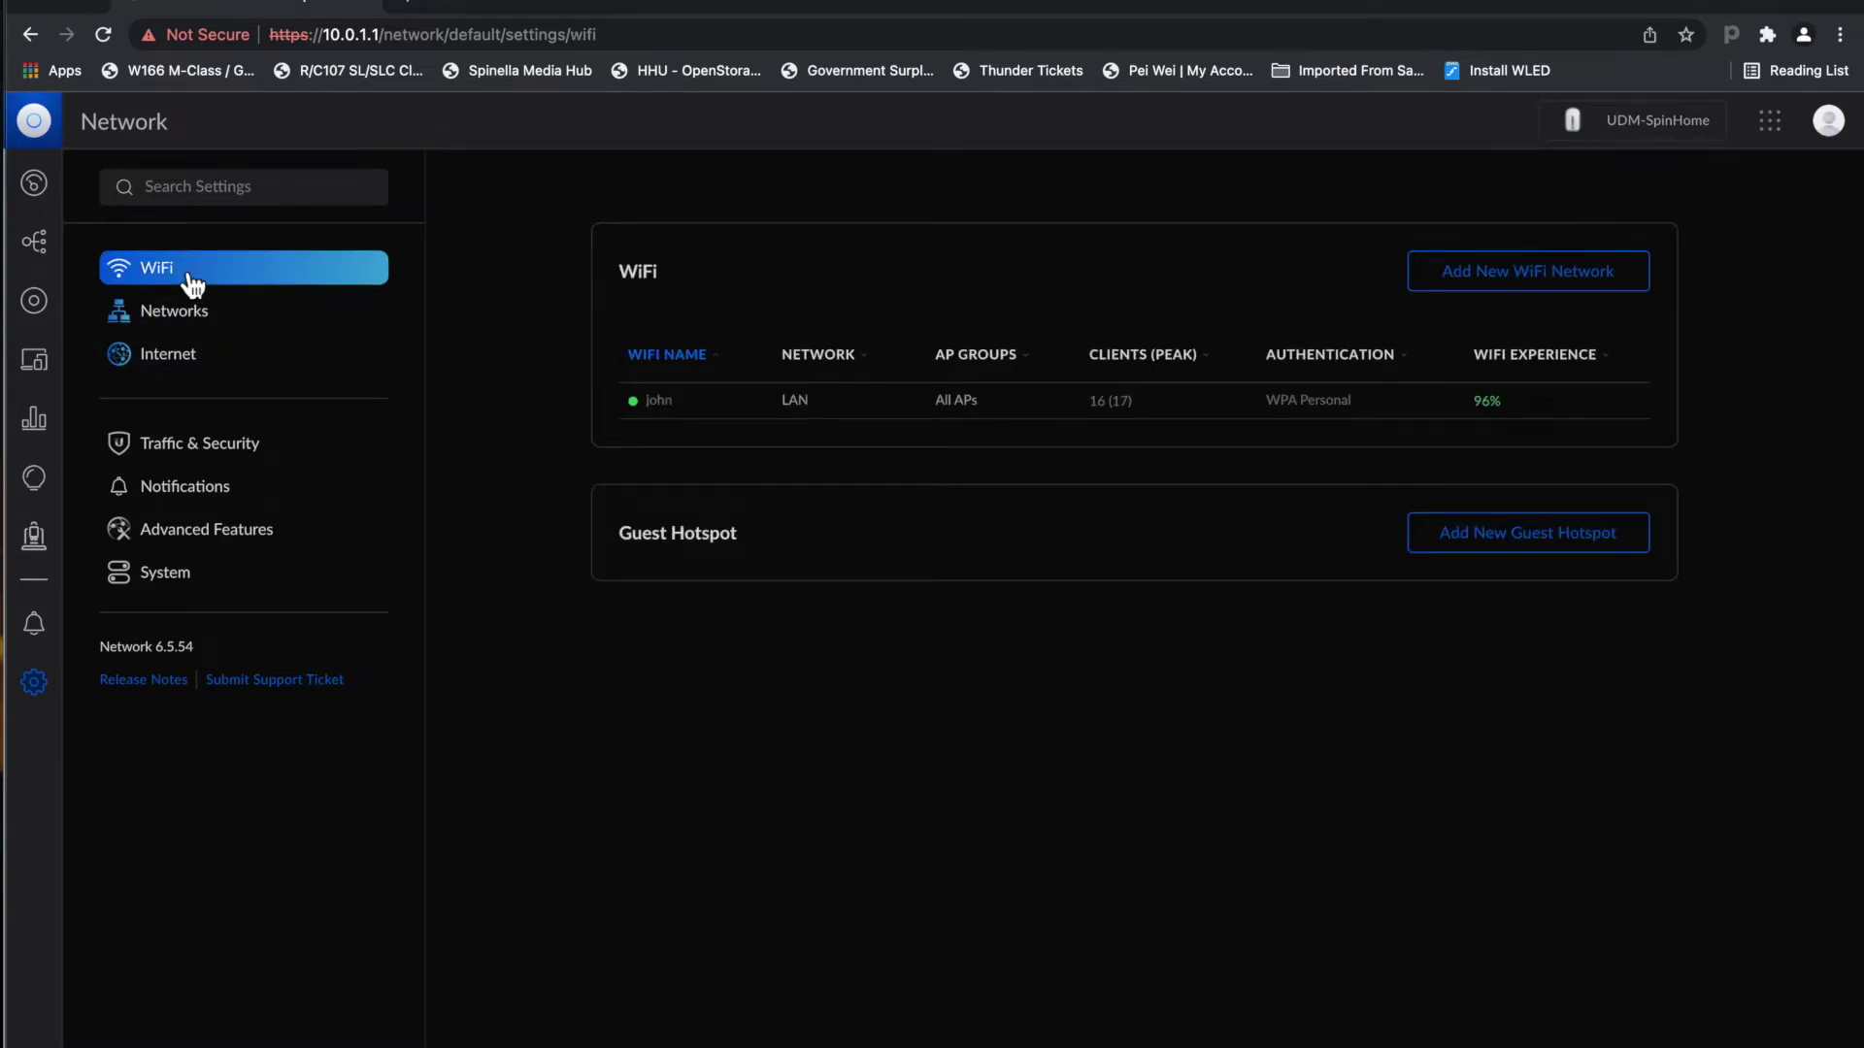
left_click(1514, 277)
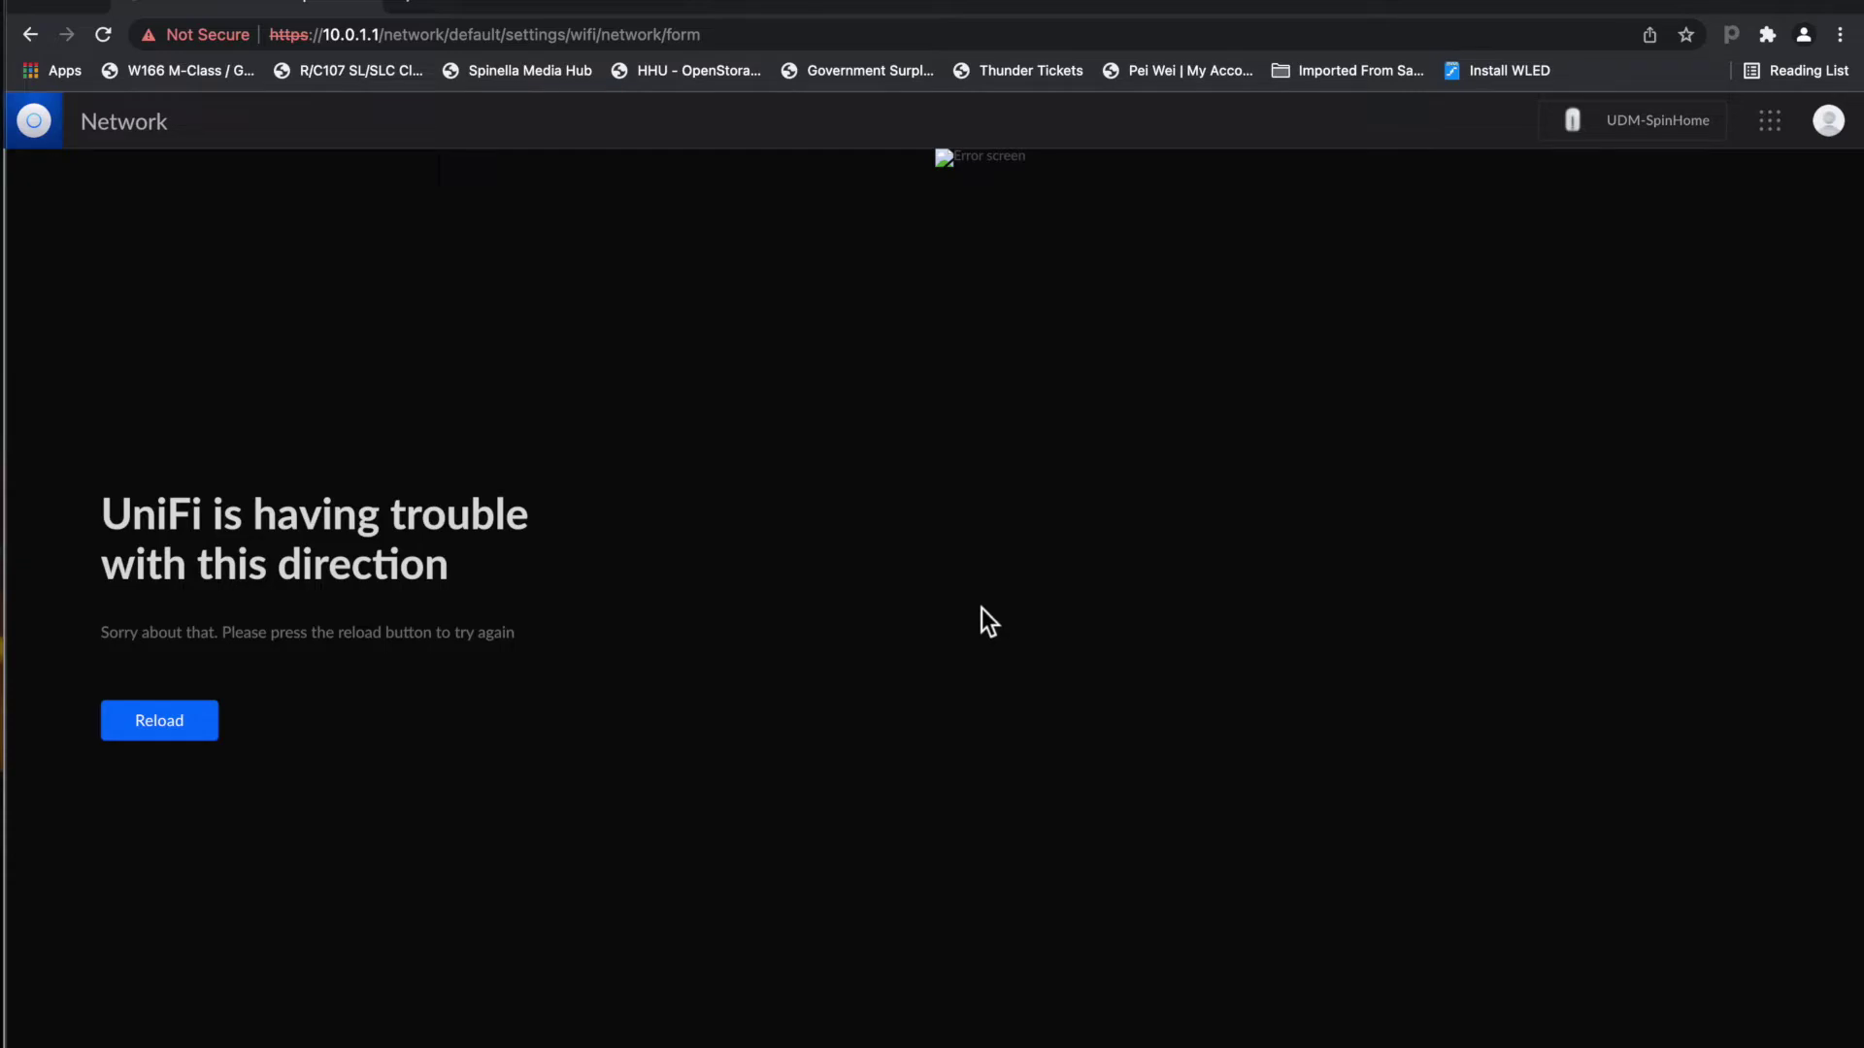
left_click(165, 733)
left_click(163, 734)
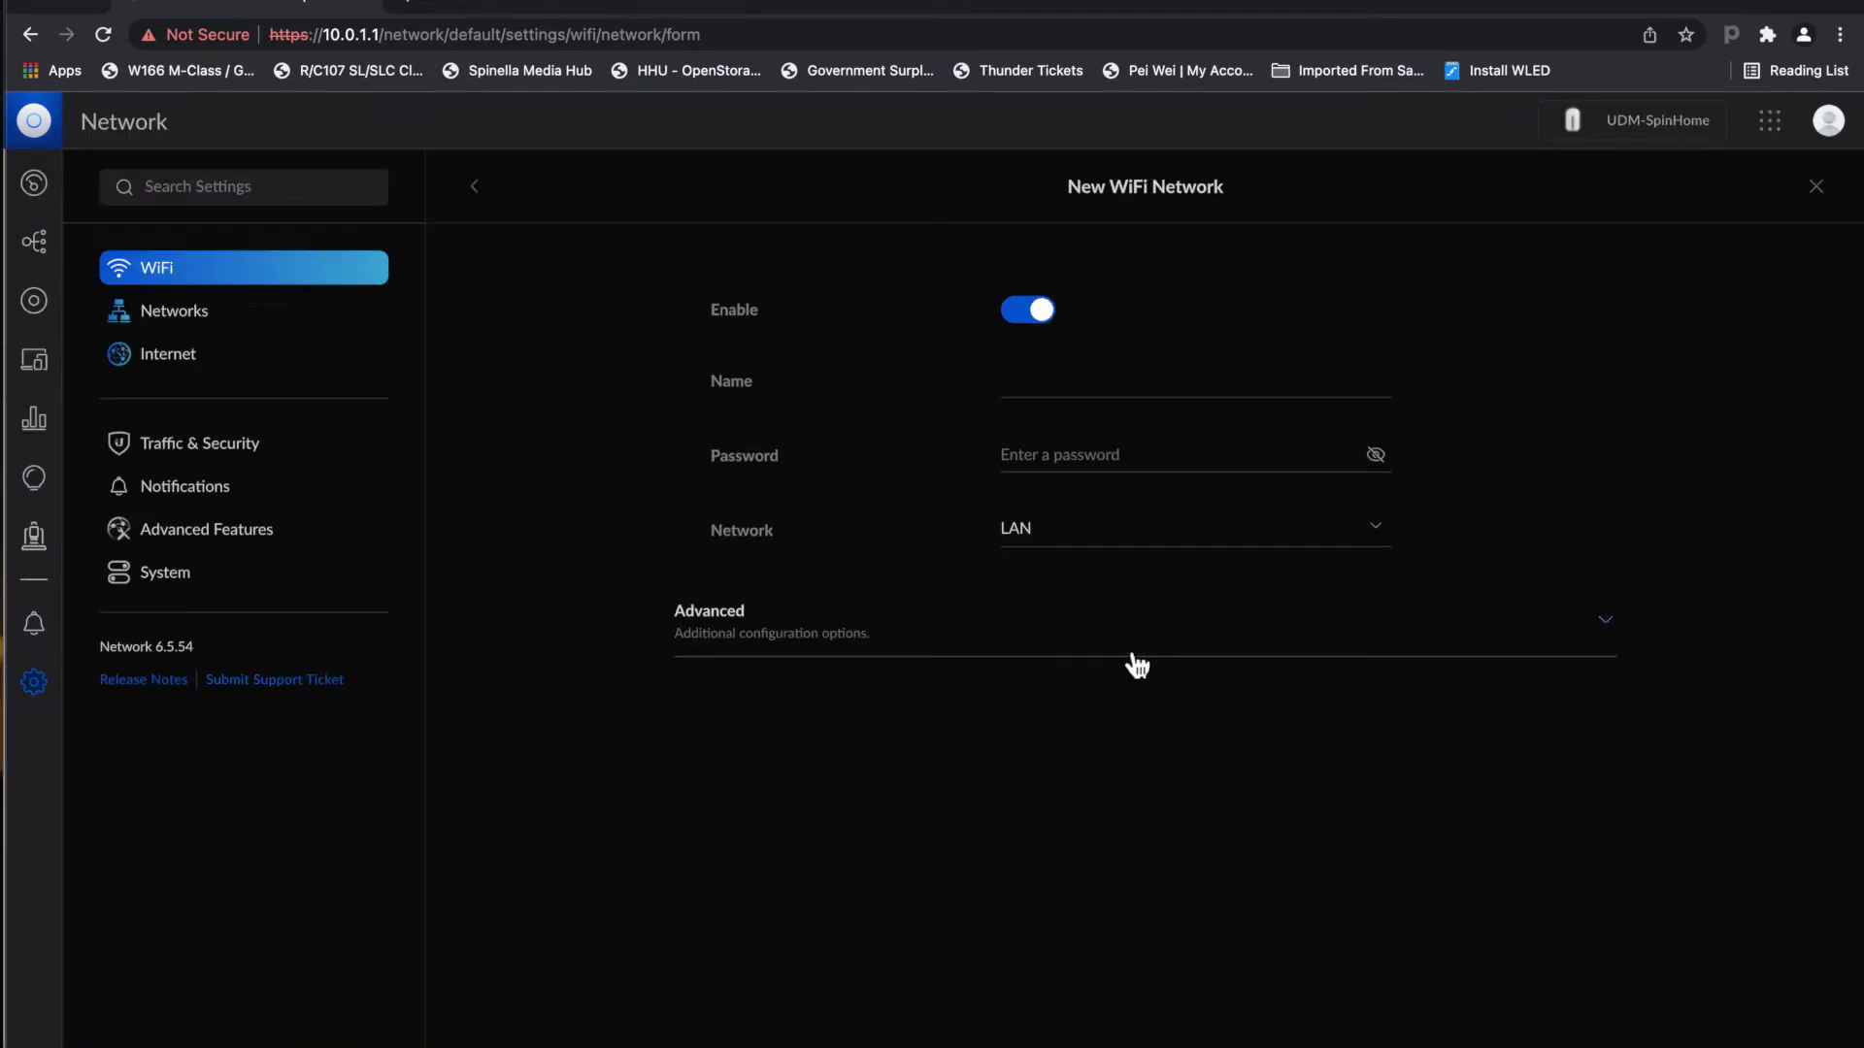
Step: Name the WiFi IoT, enter its password, and assign it to the IoT network
left_click(1140, 383)
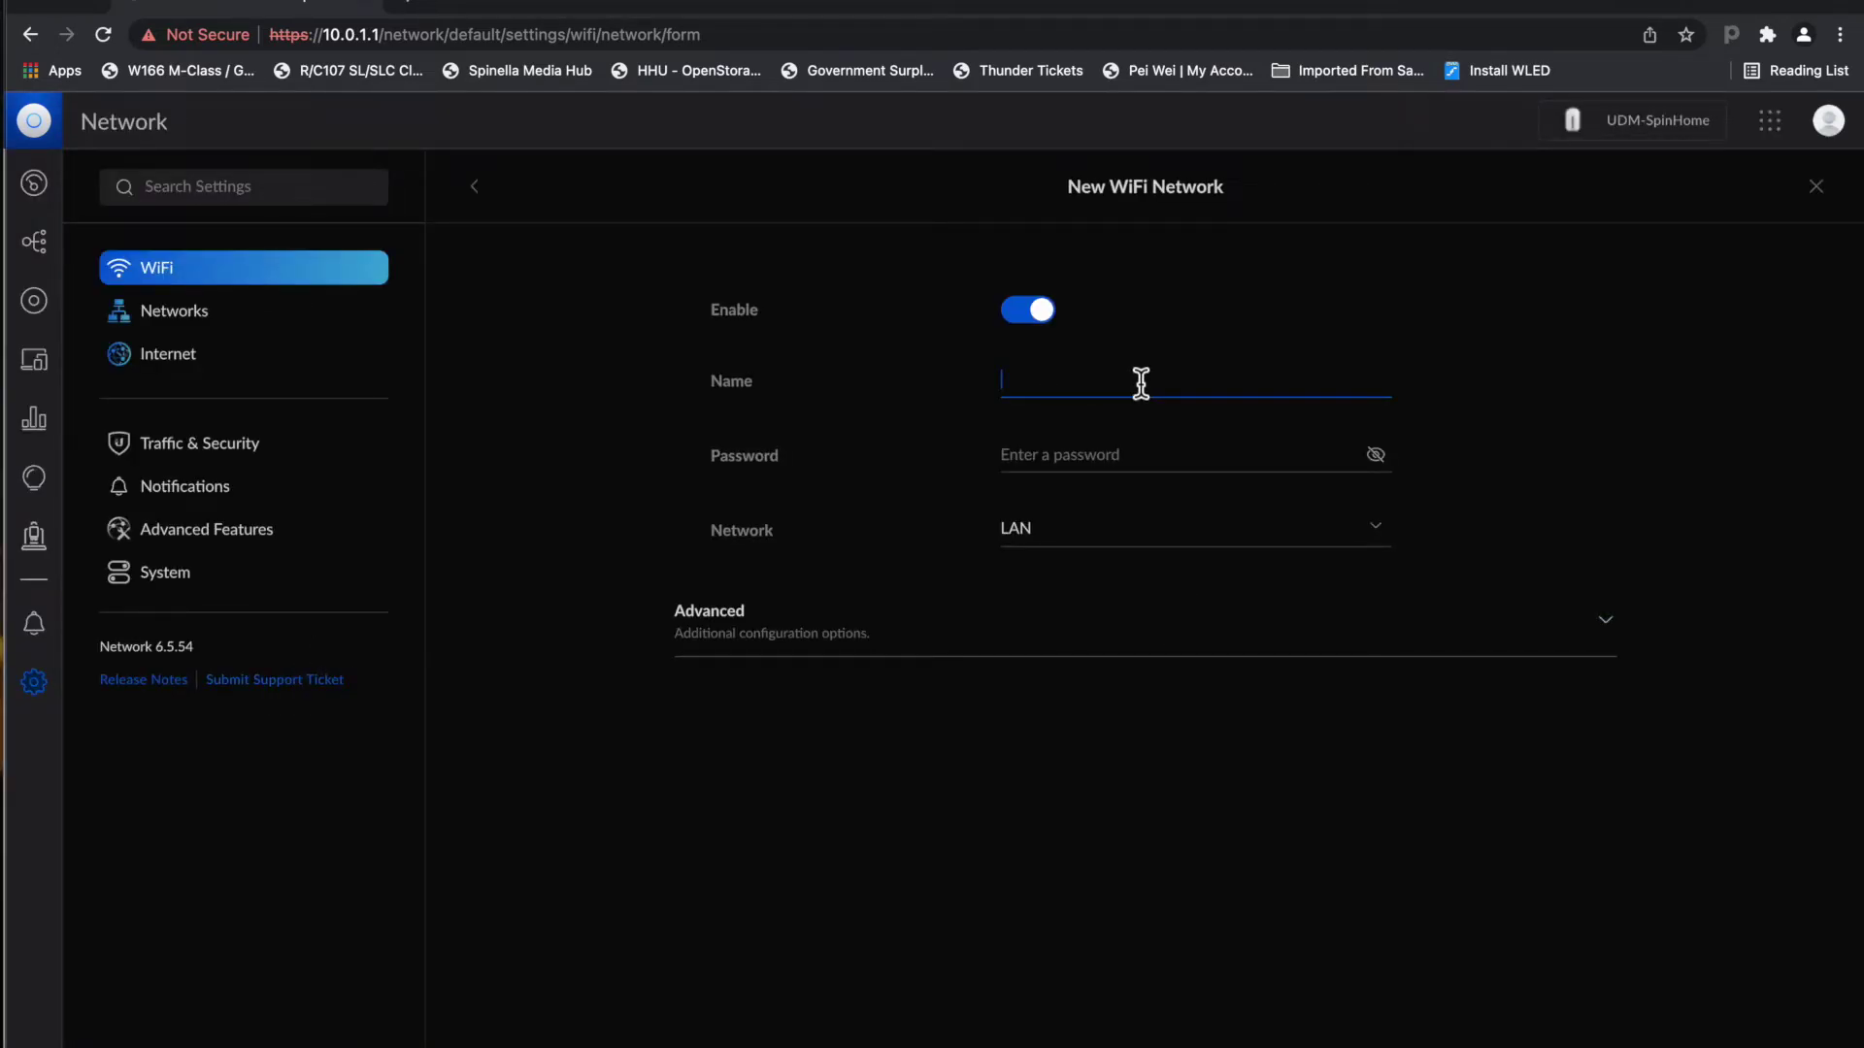
type("IoT")
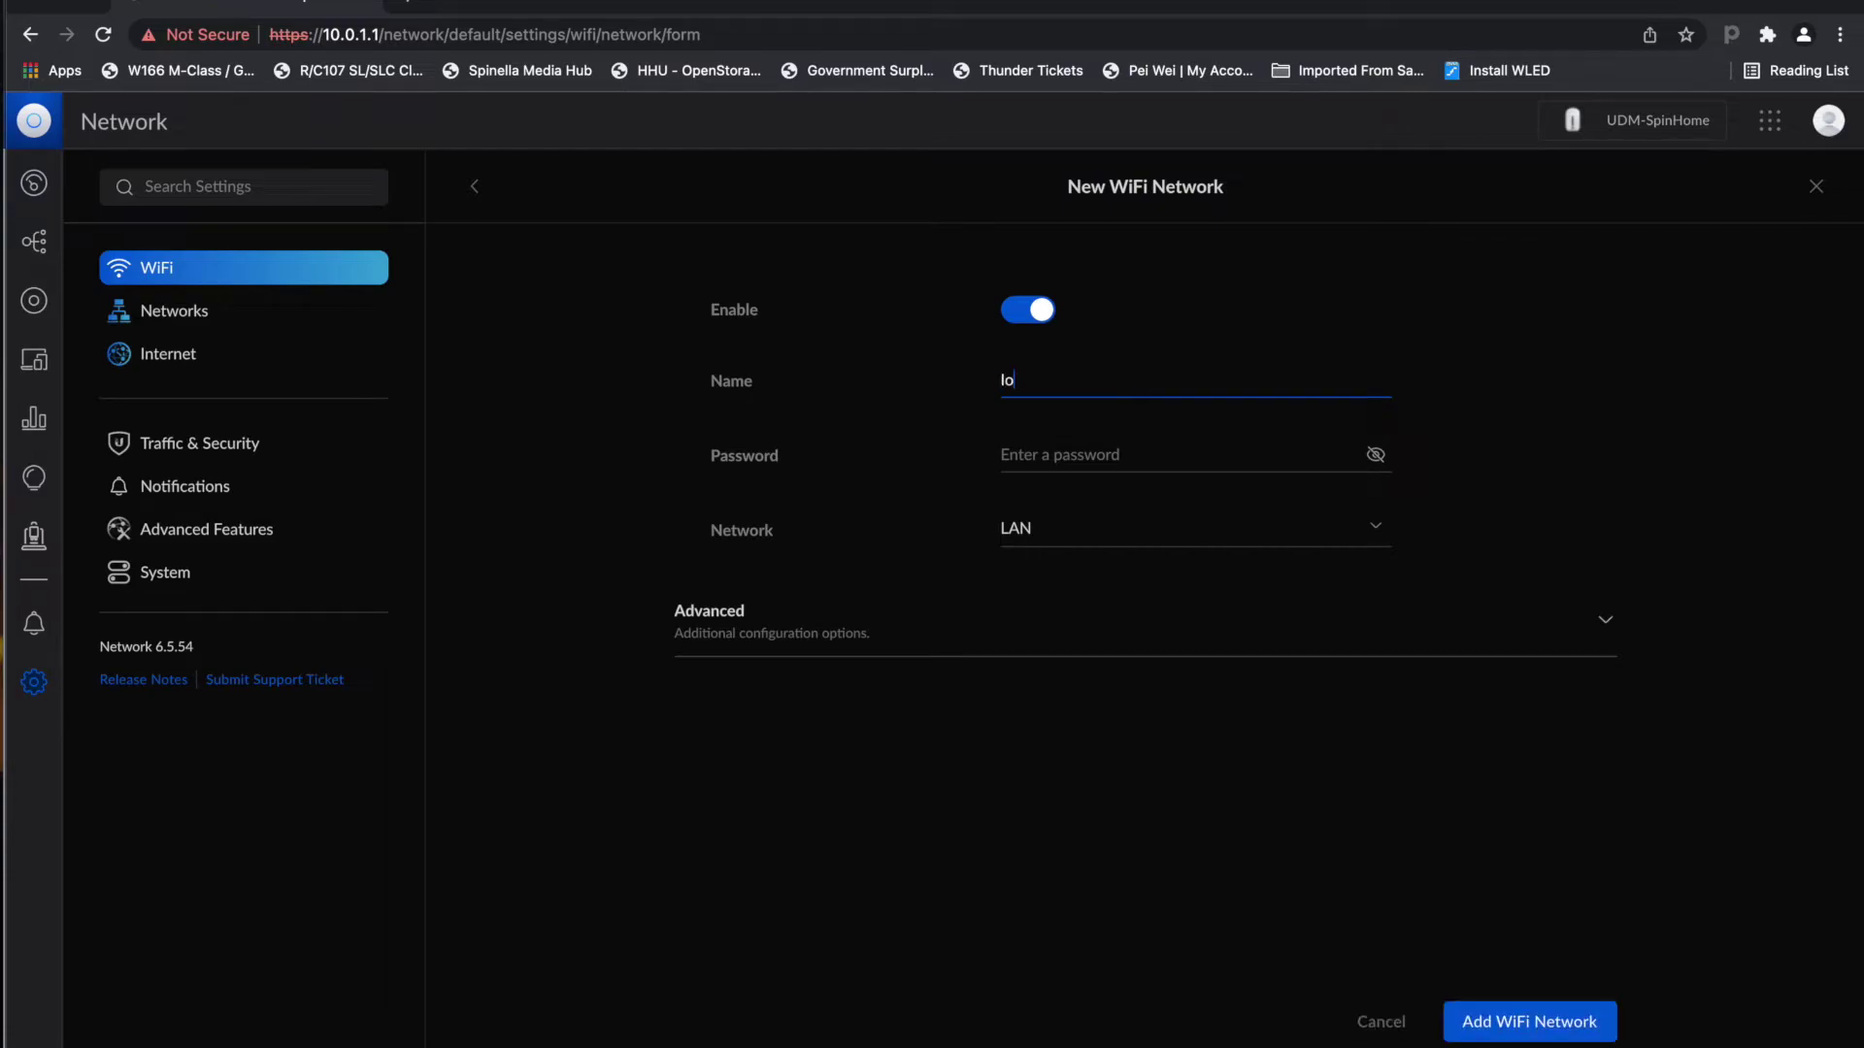
left_click(1059, 455)
type("************")
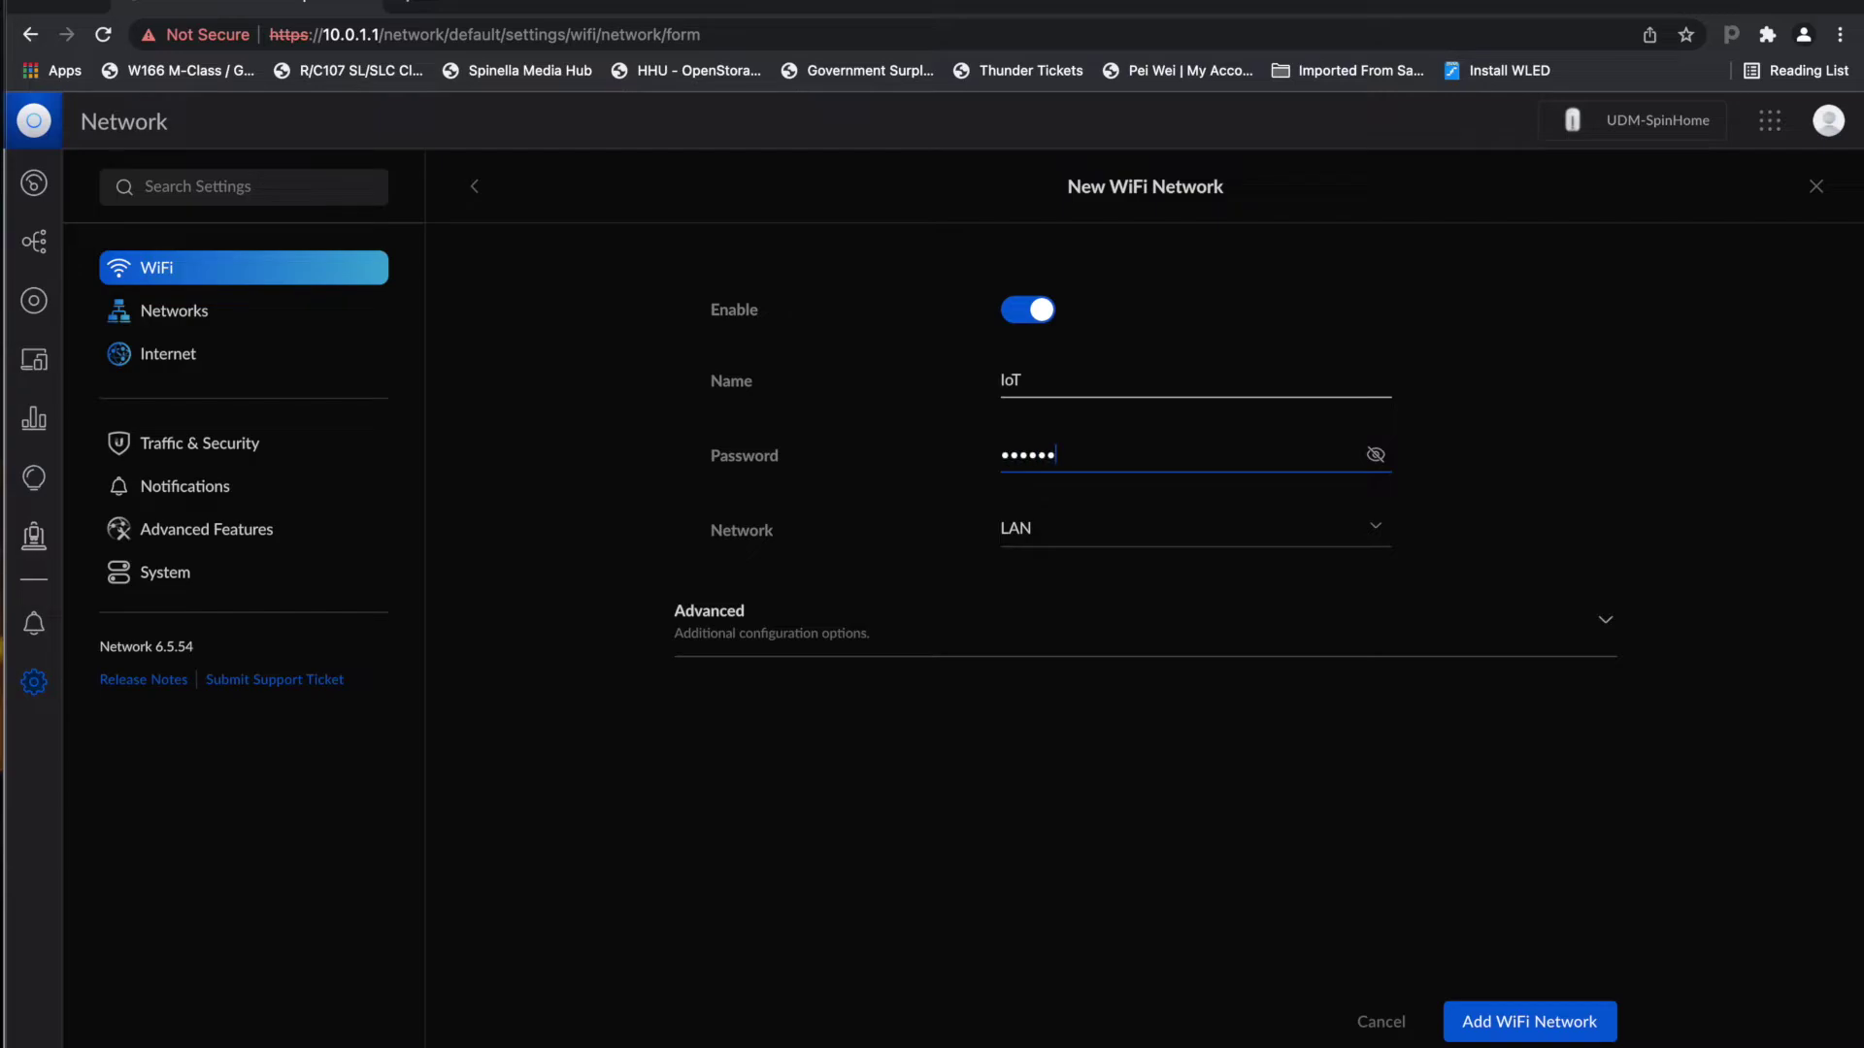
type("********")
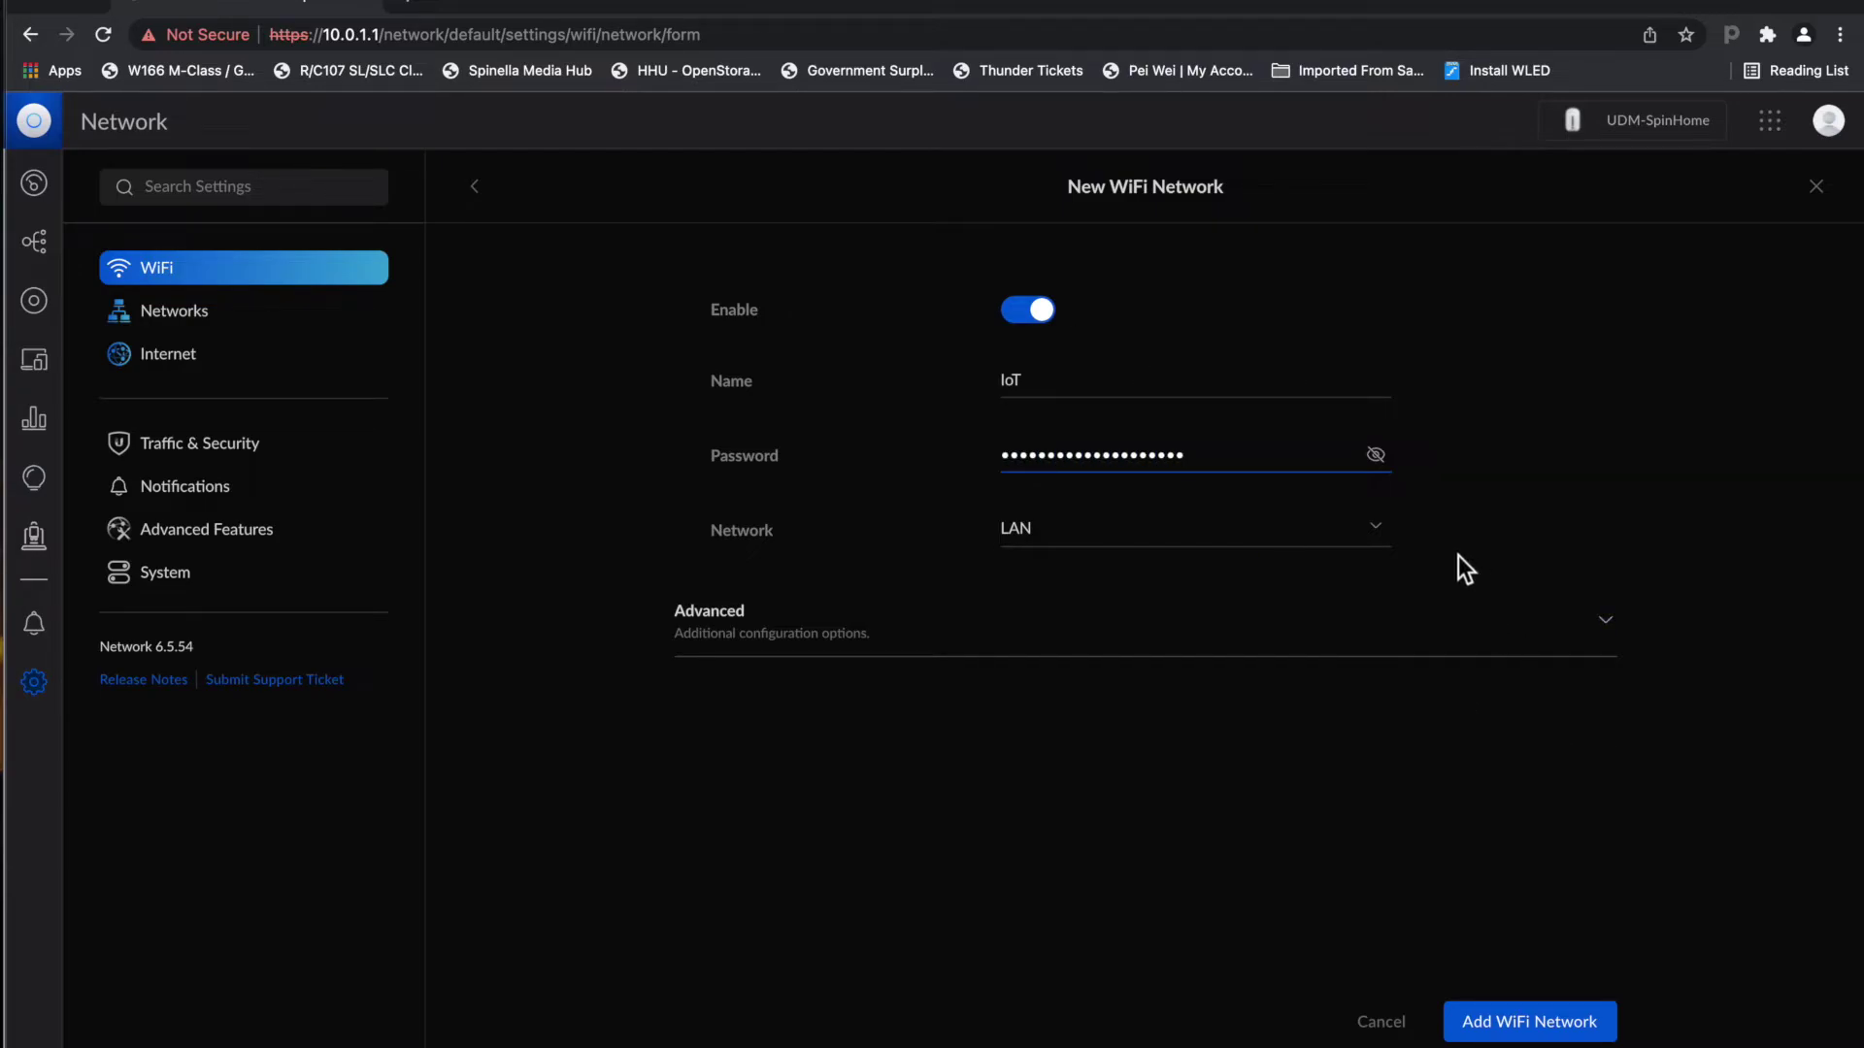
left_click(1391, 544)
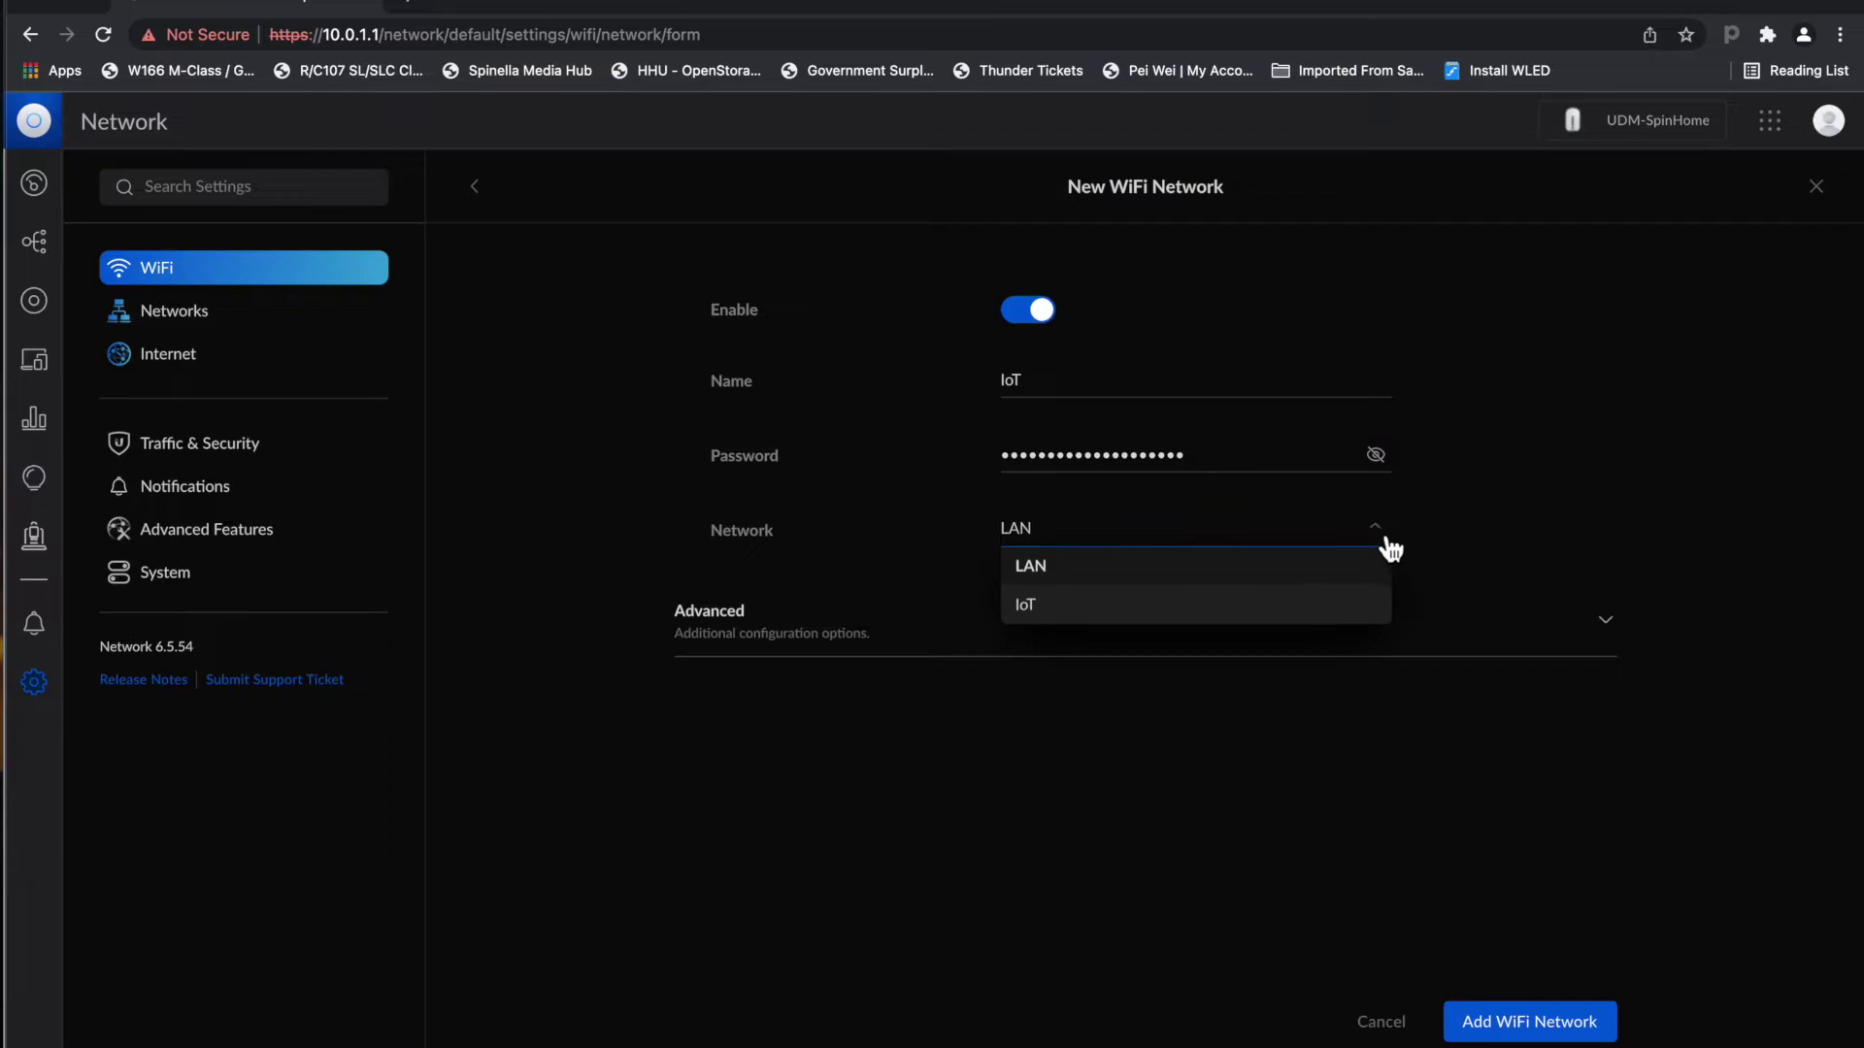
left_click(1116, 610)
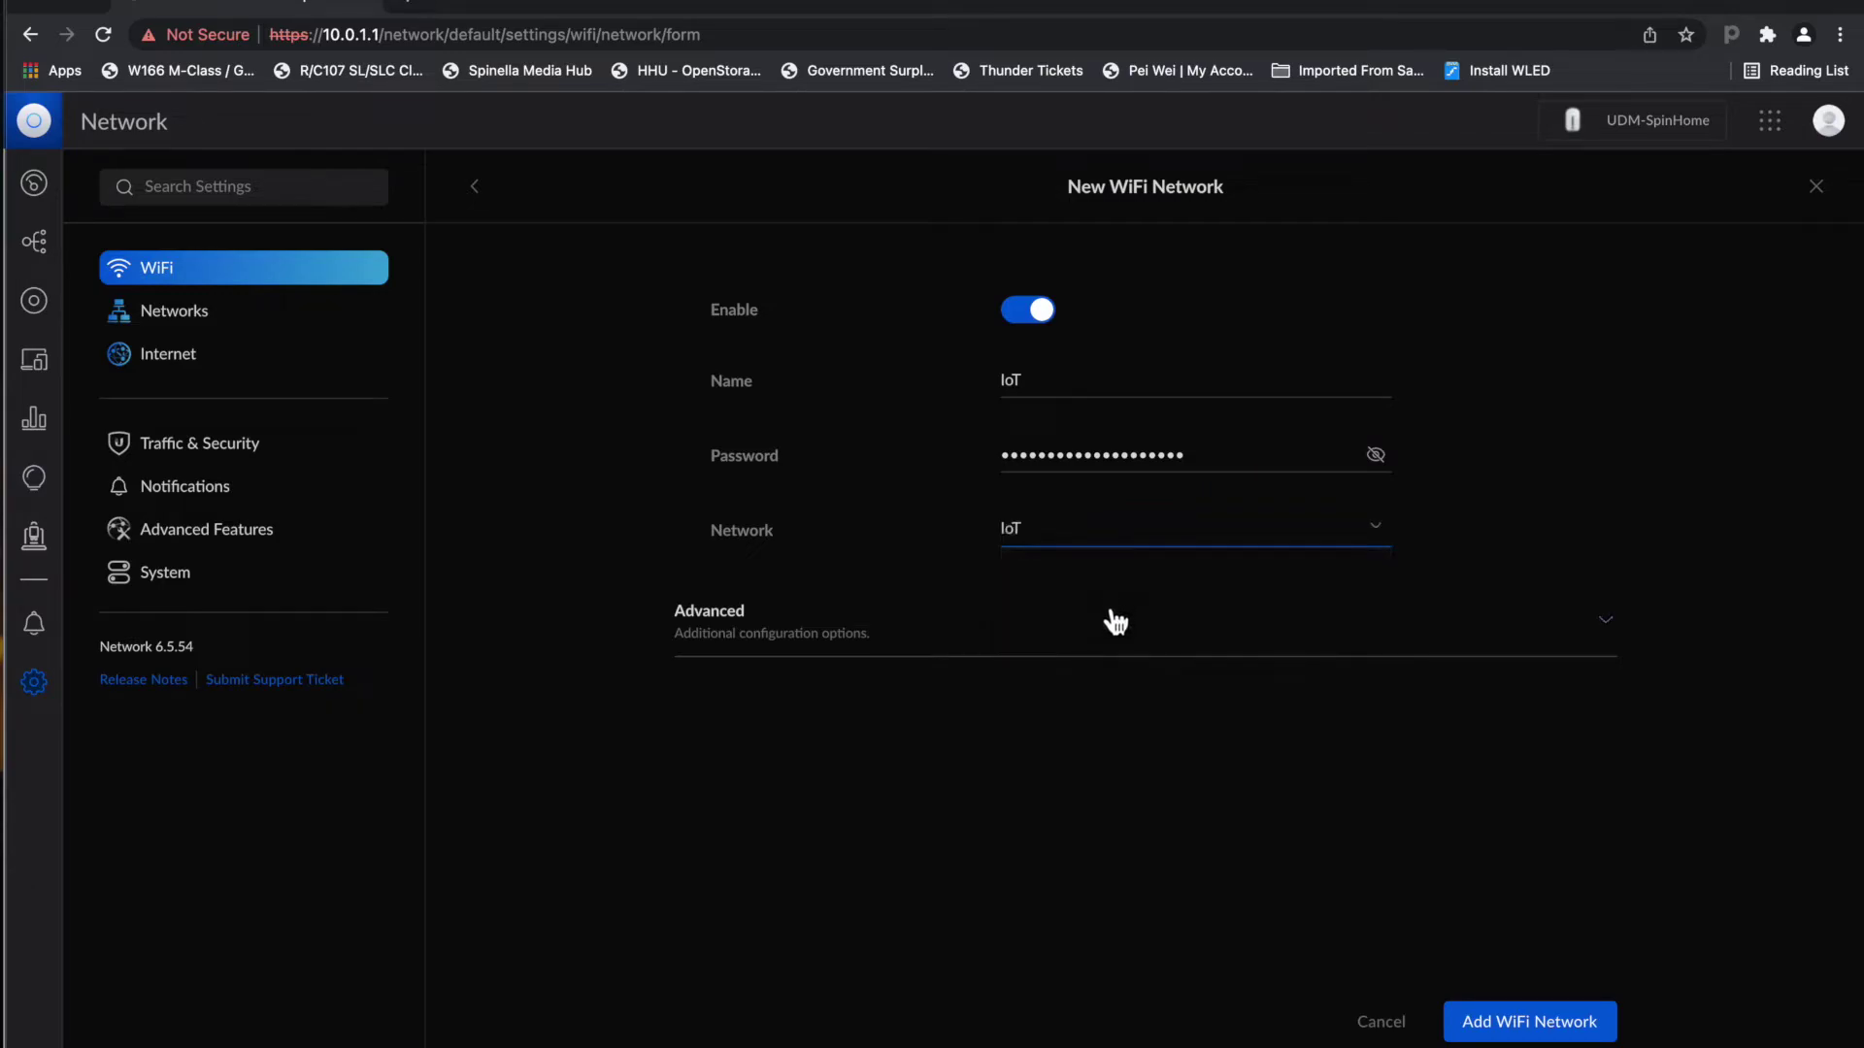
Step: Under Advanced, disable 5 GHz so only 2.4 GHz remains, and turn off High Performance Devices
left_click(1613, 643)
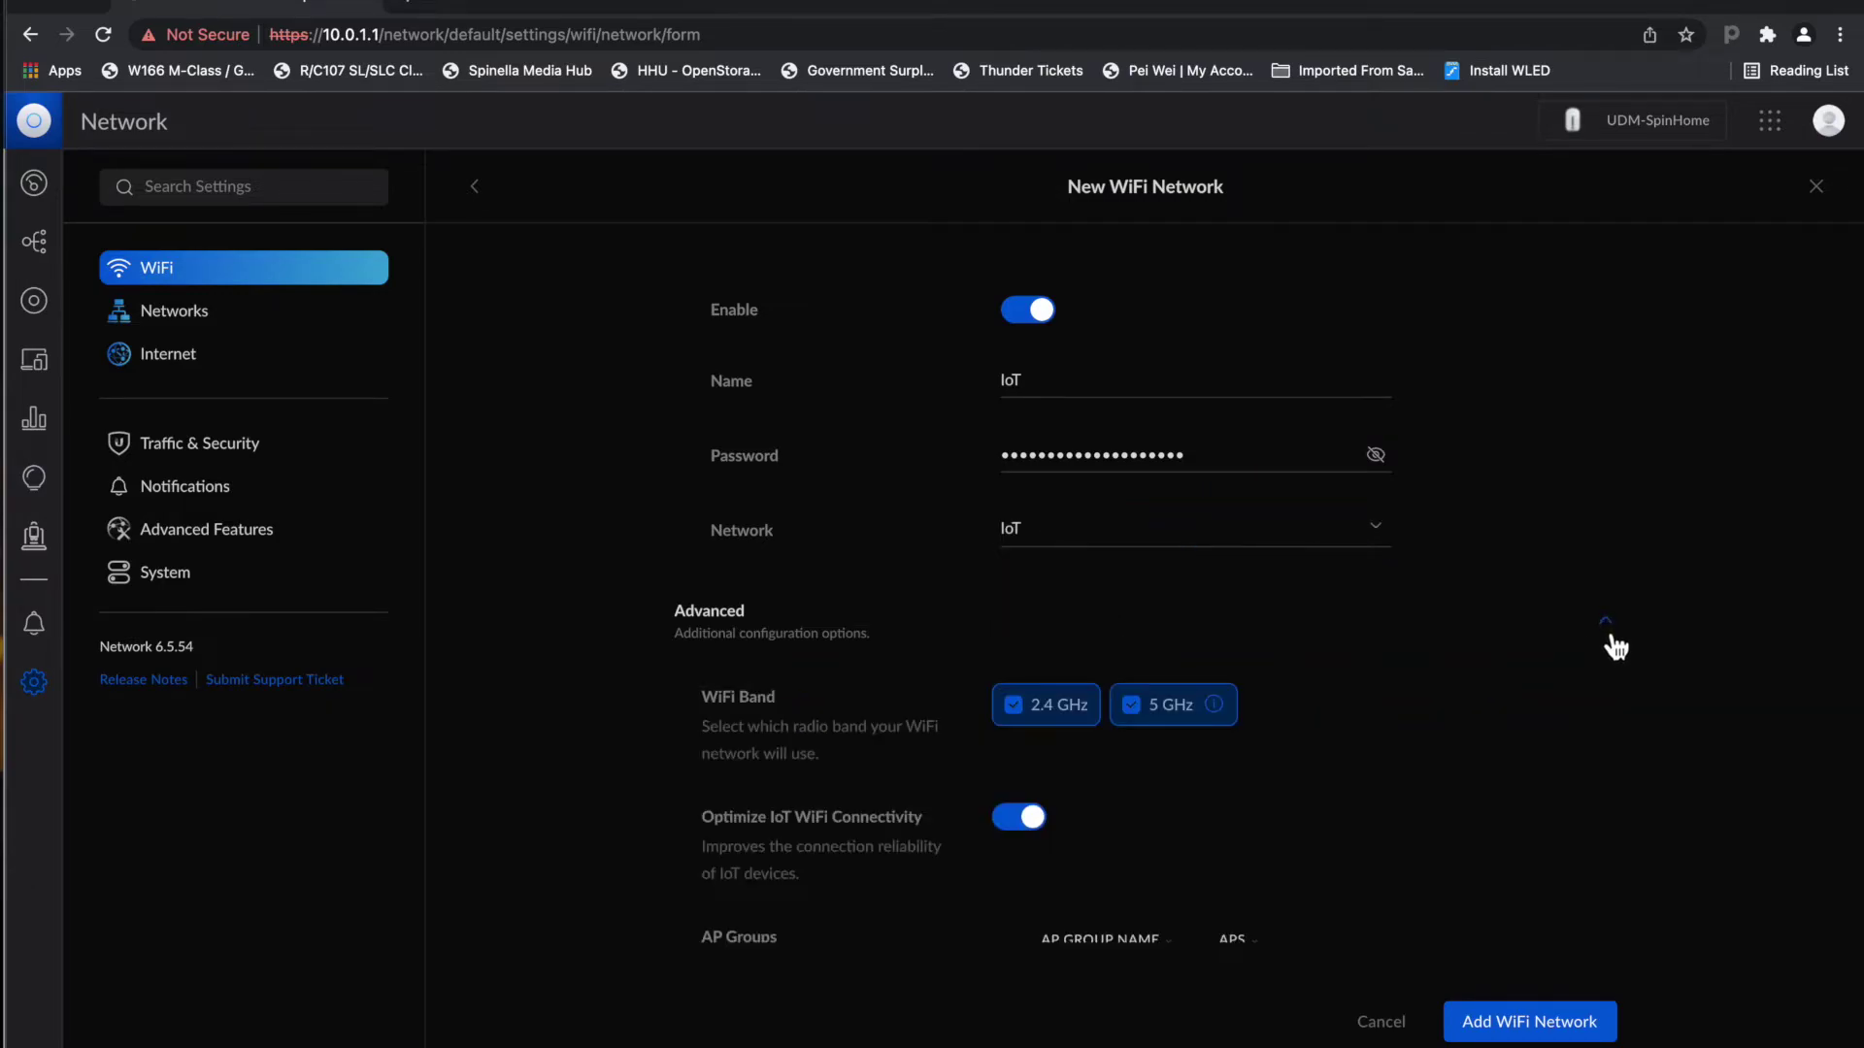
left_click(1186, 711)
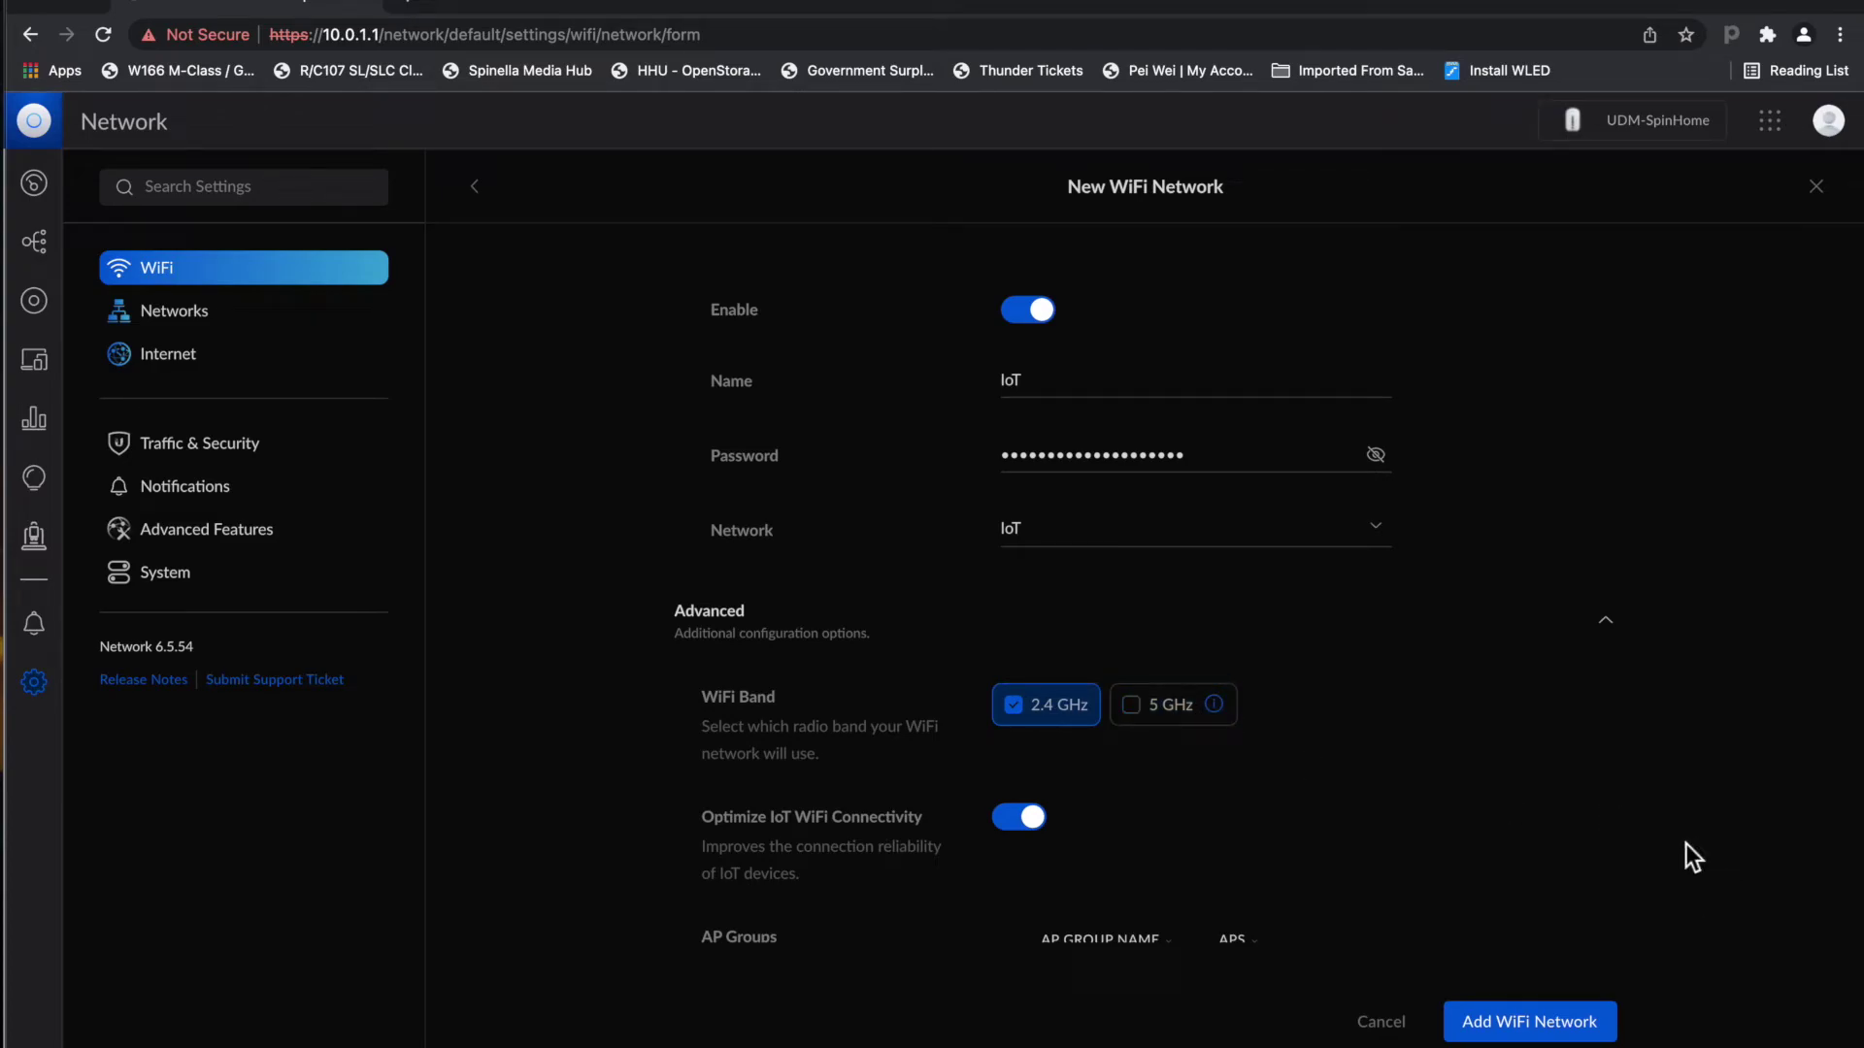
scroll(1683, 859, "down", 2)
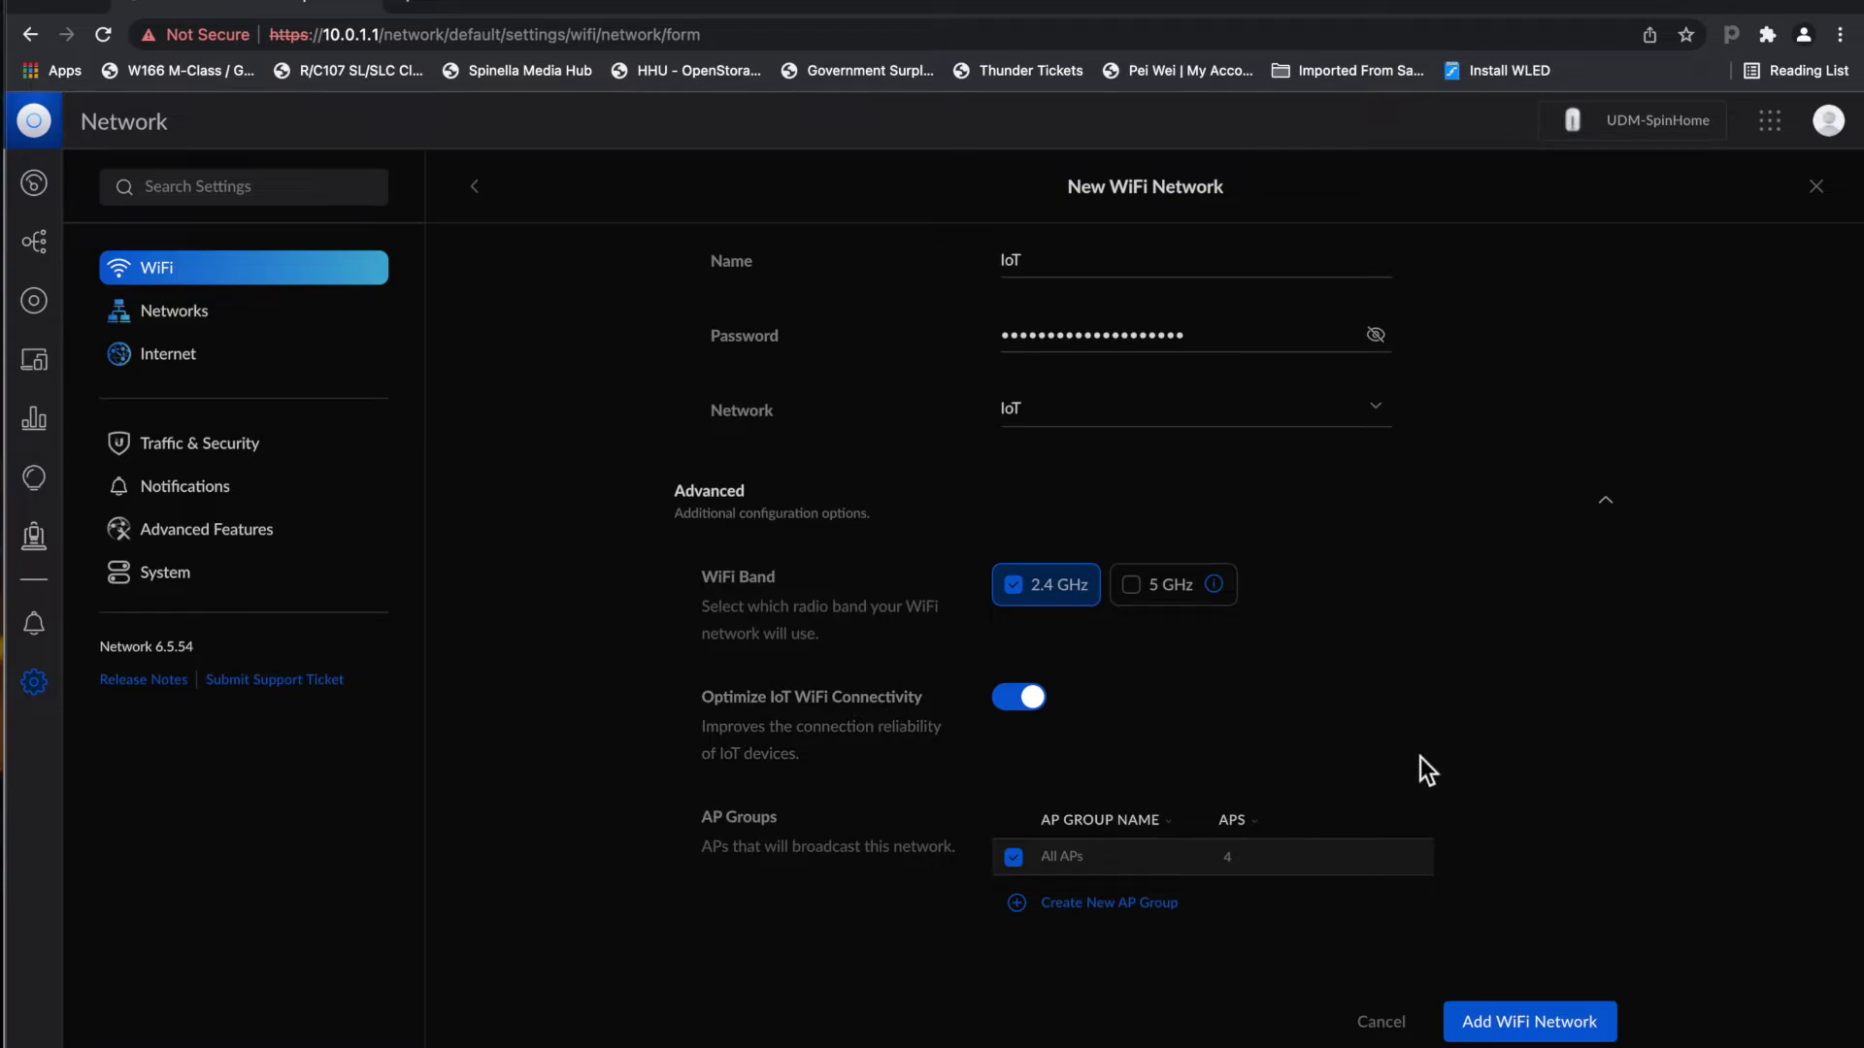
scroll(1661, 817, "down", 3)
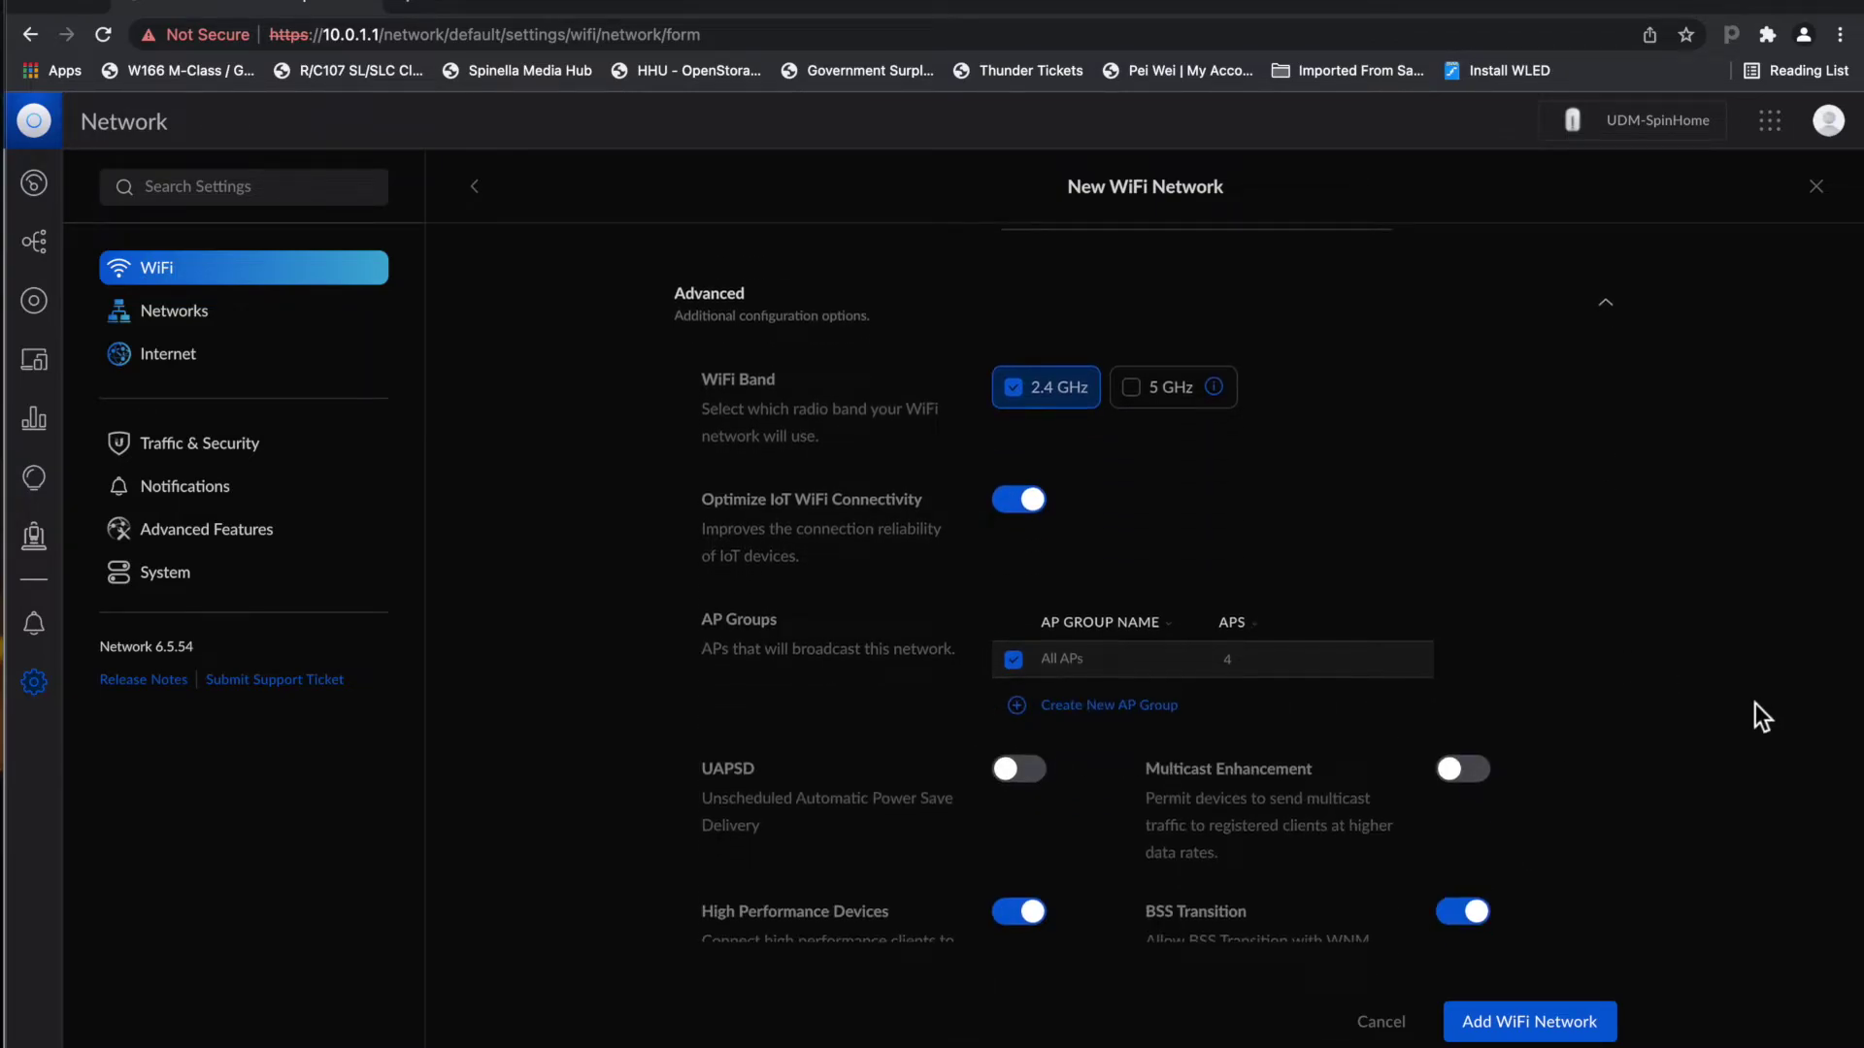
scroll(1755, 702, "down", 3)
scroll(1755, 705, "down", 3)
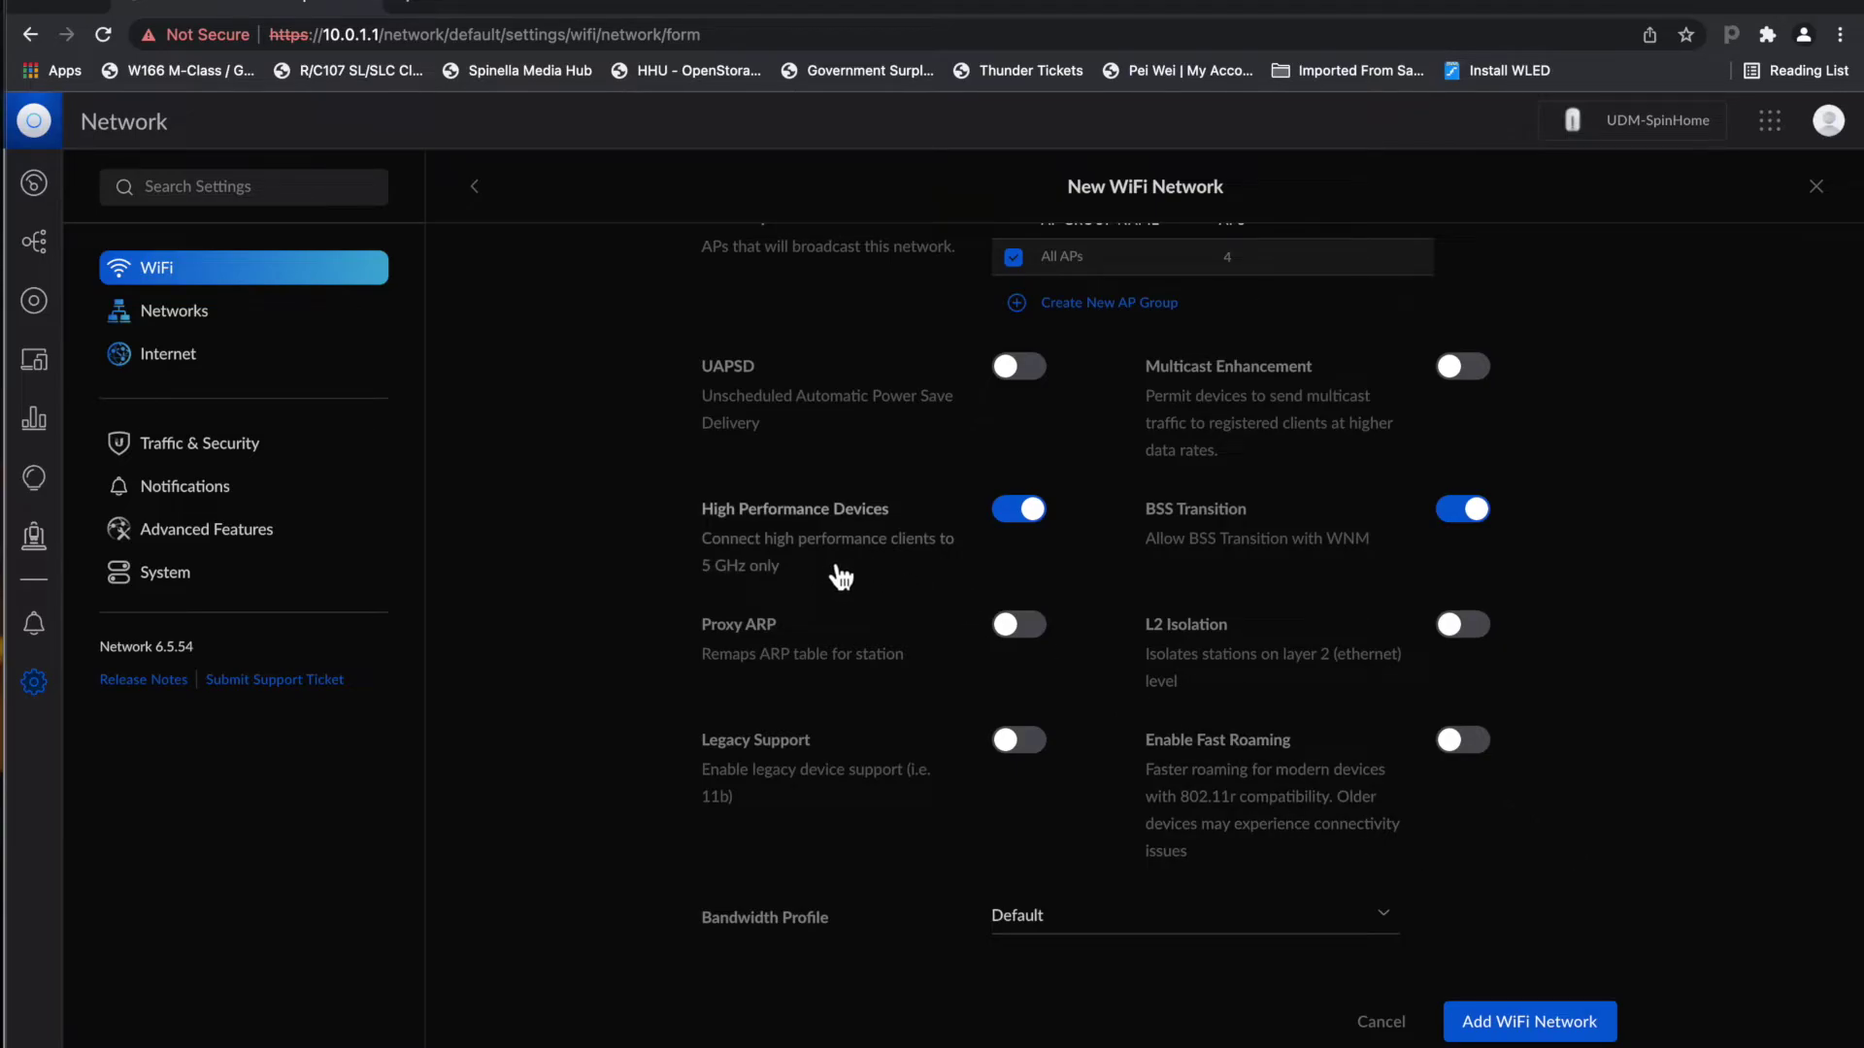
left_click(1020, 539)
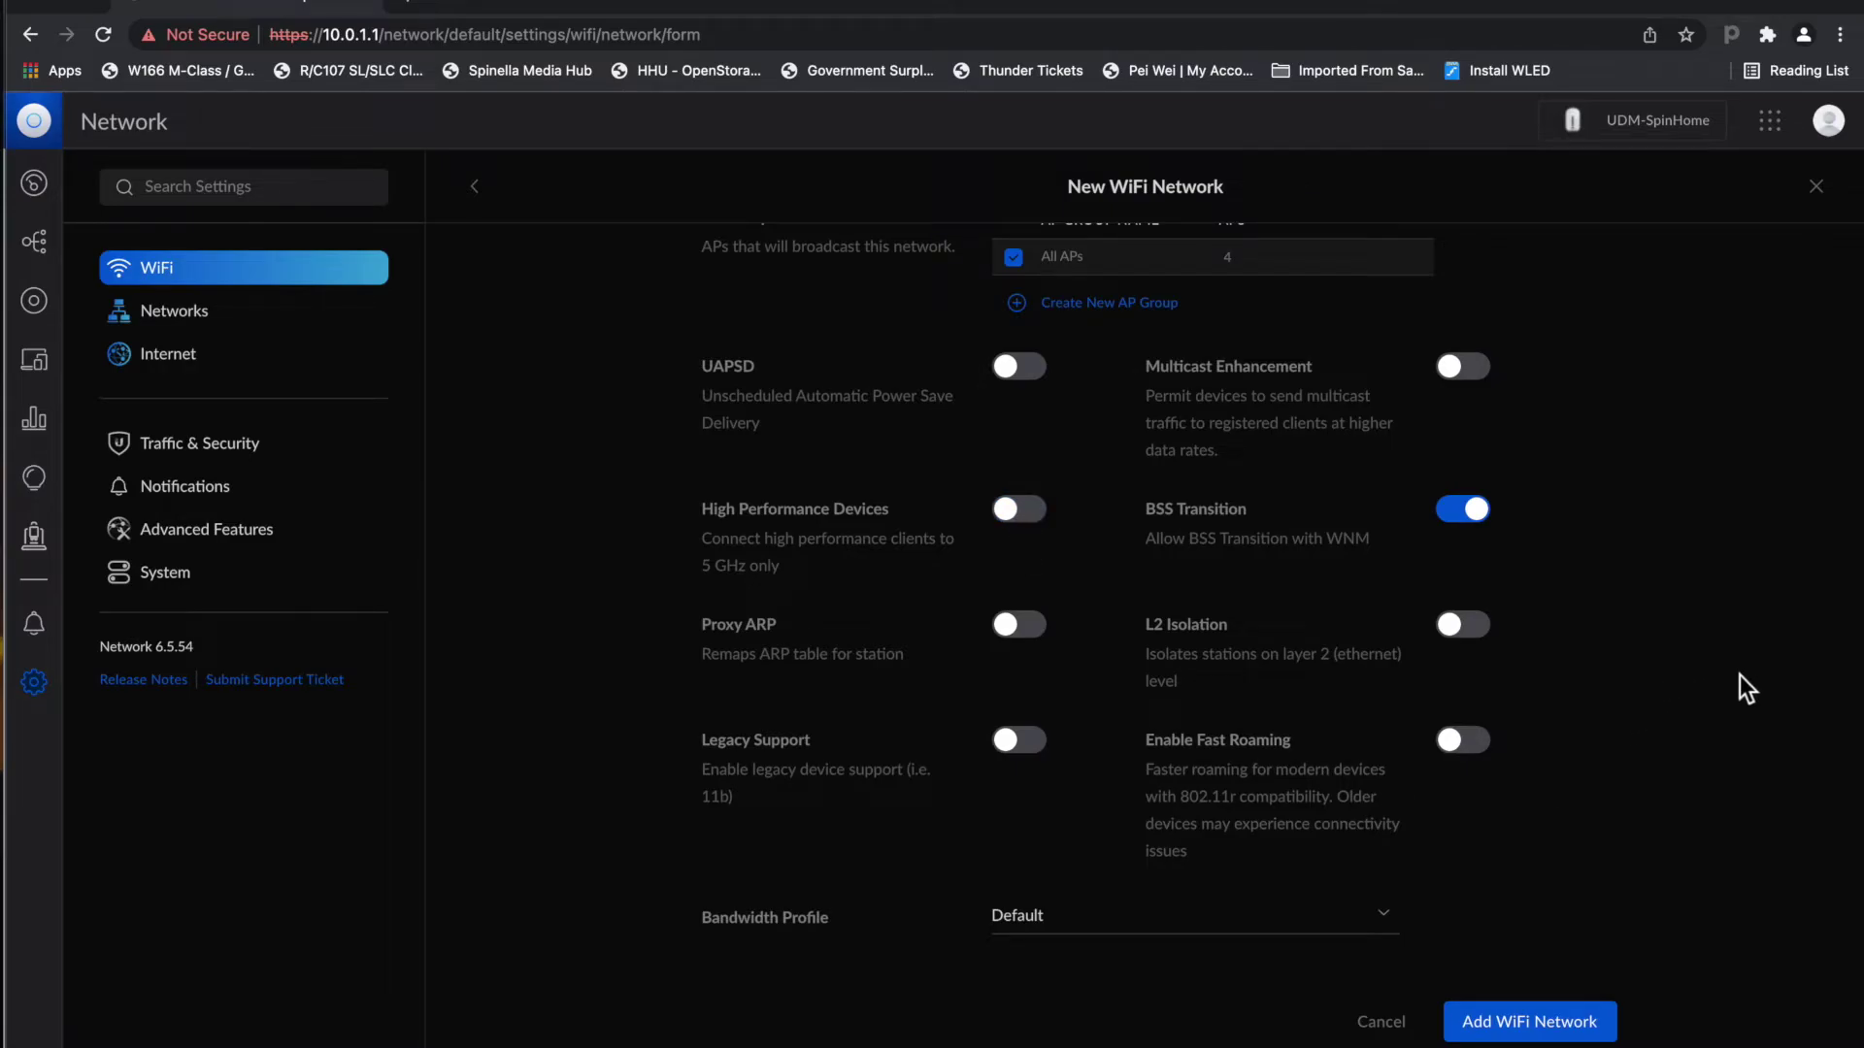
scroll(1740, 674, "down", 4)
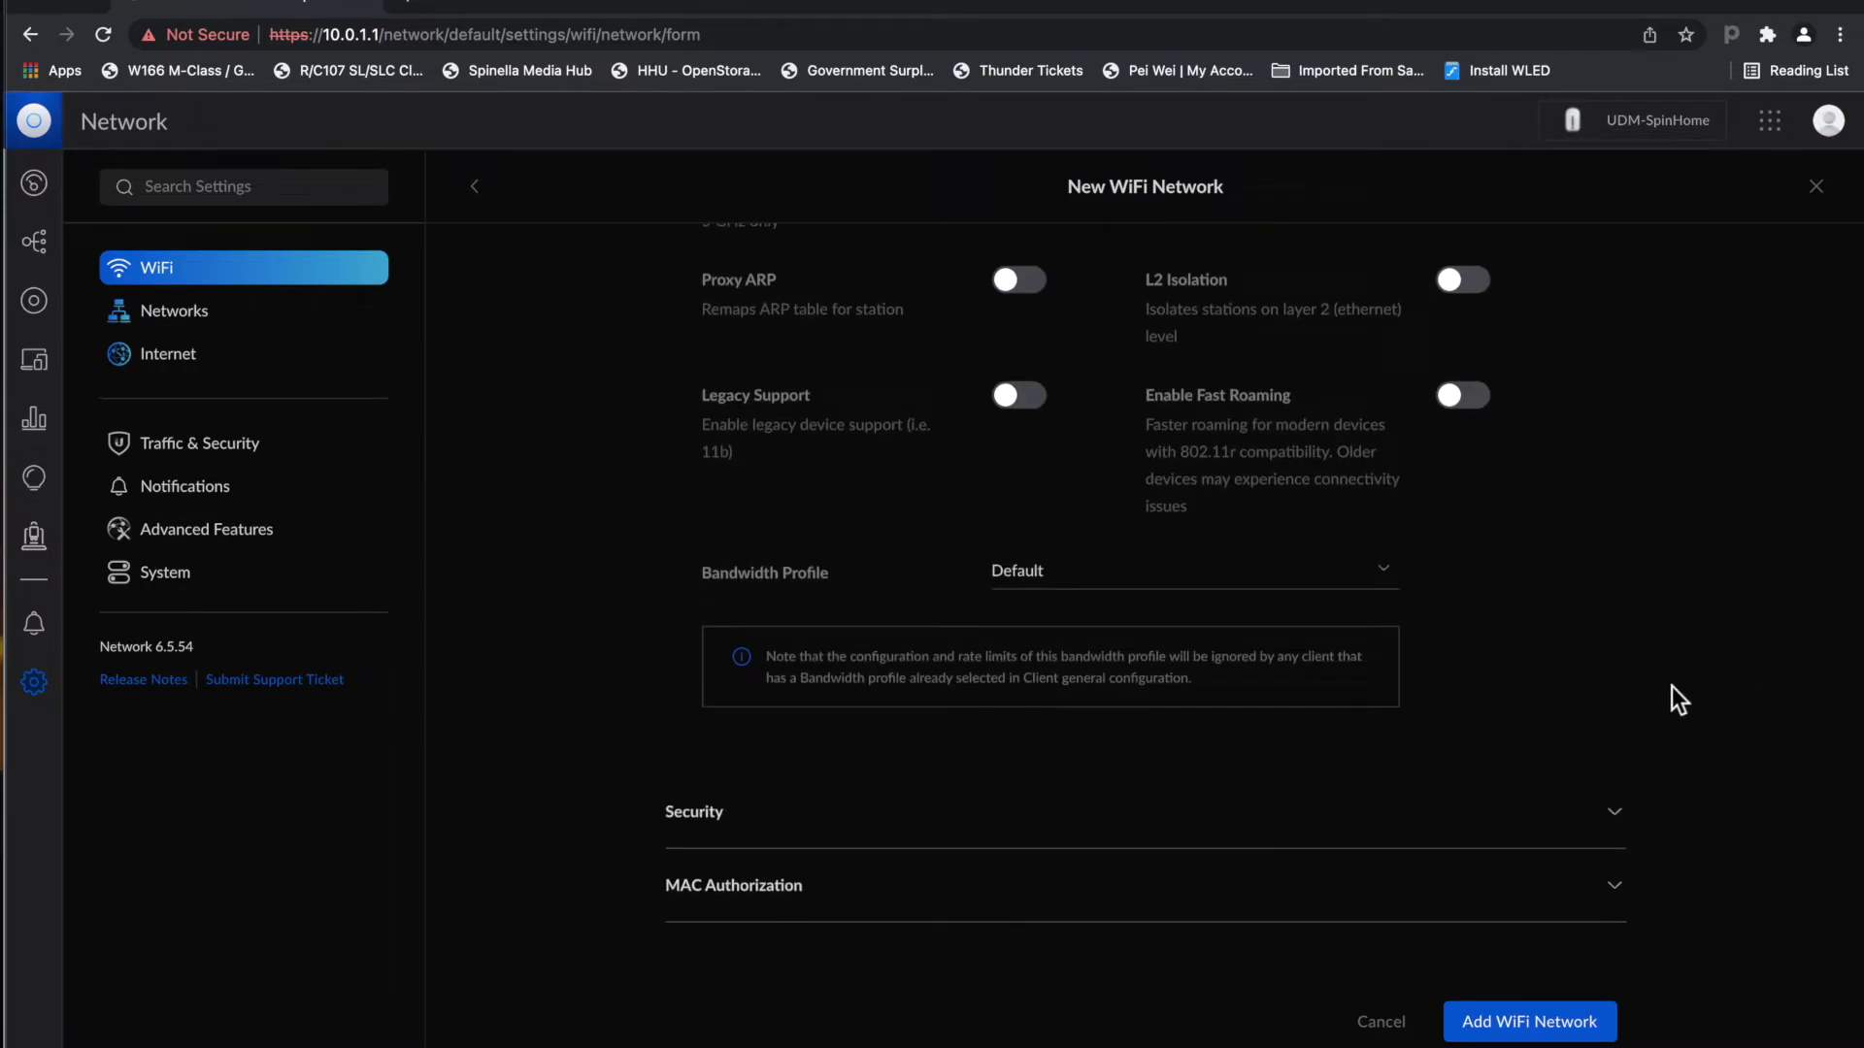
Step: Set the IoT WiFi's security protocol to WPA-2/WPA-3 and add the network
left_click(1614, 815)
scroll(1662, 716, "down", 5)
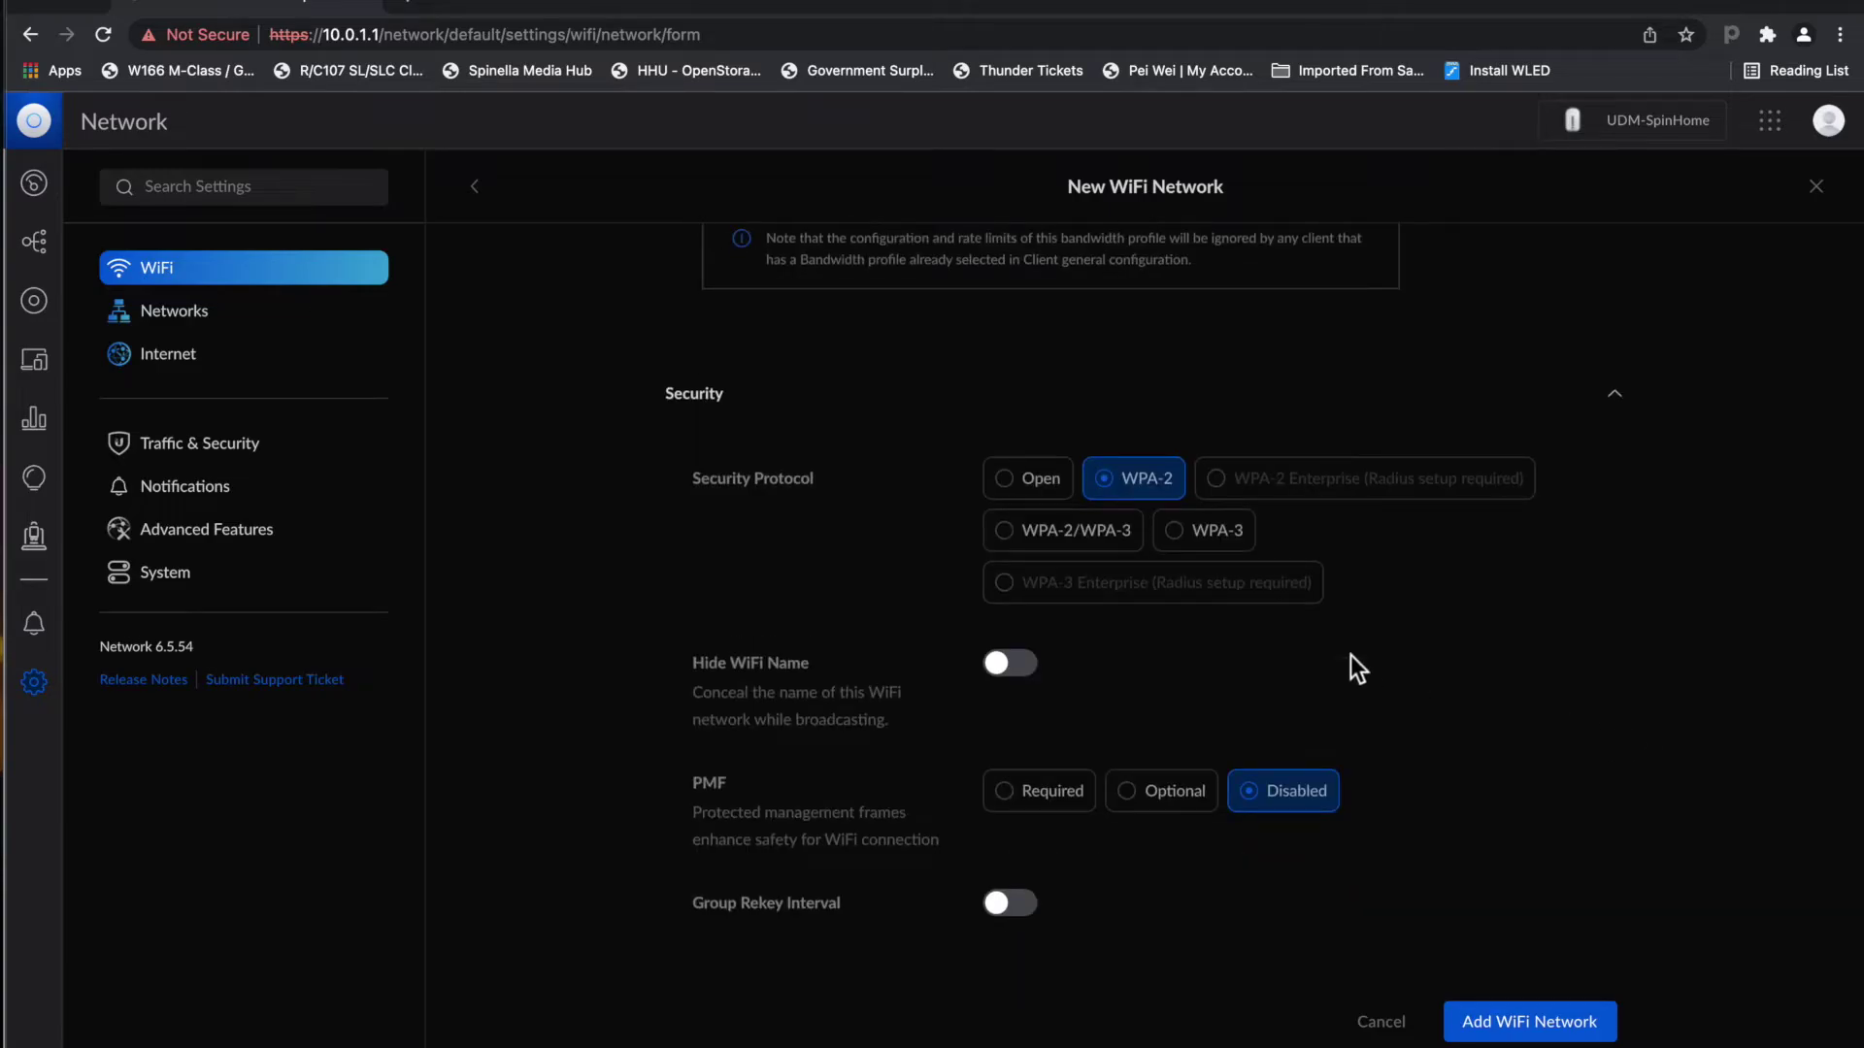
left_click(1092, 543)
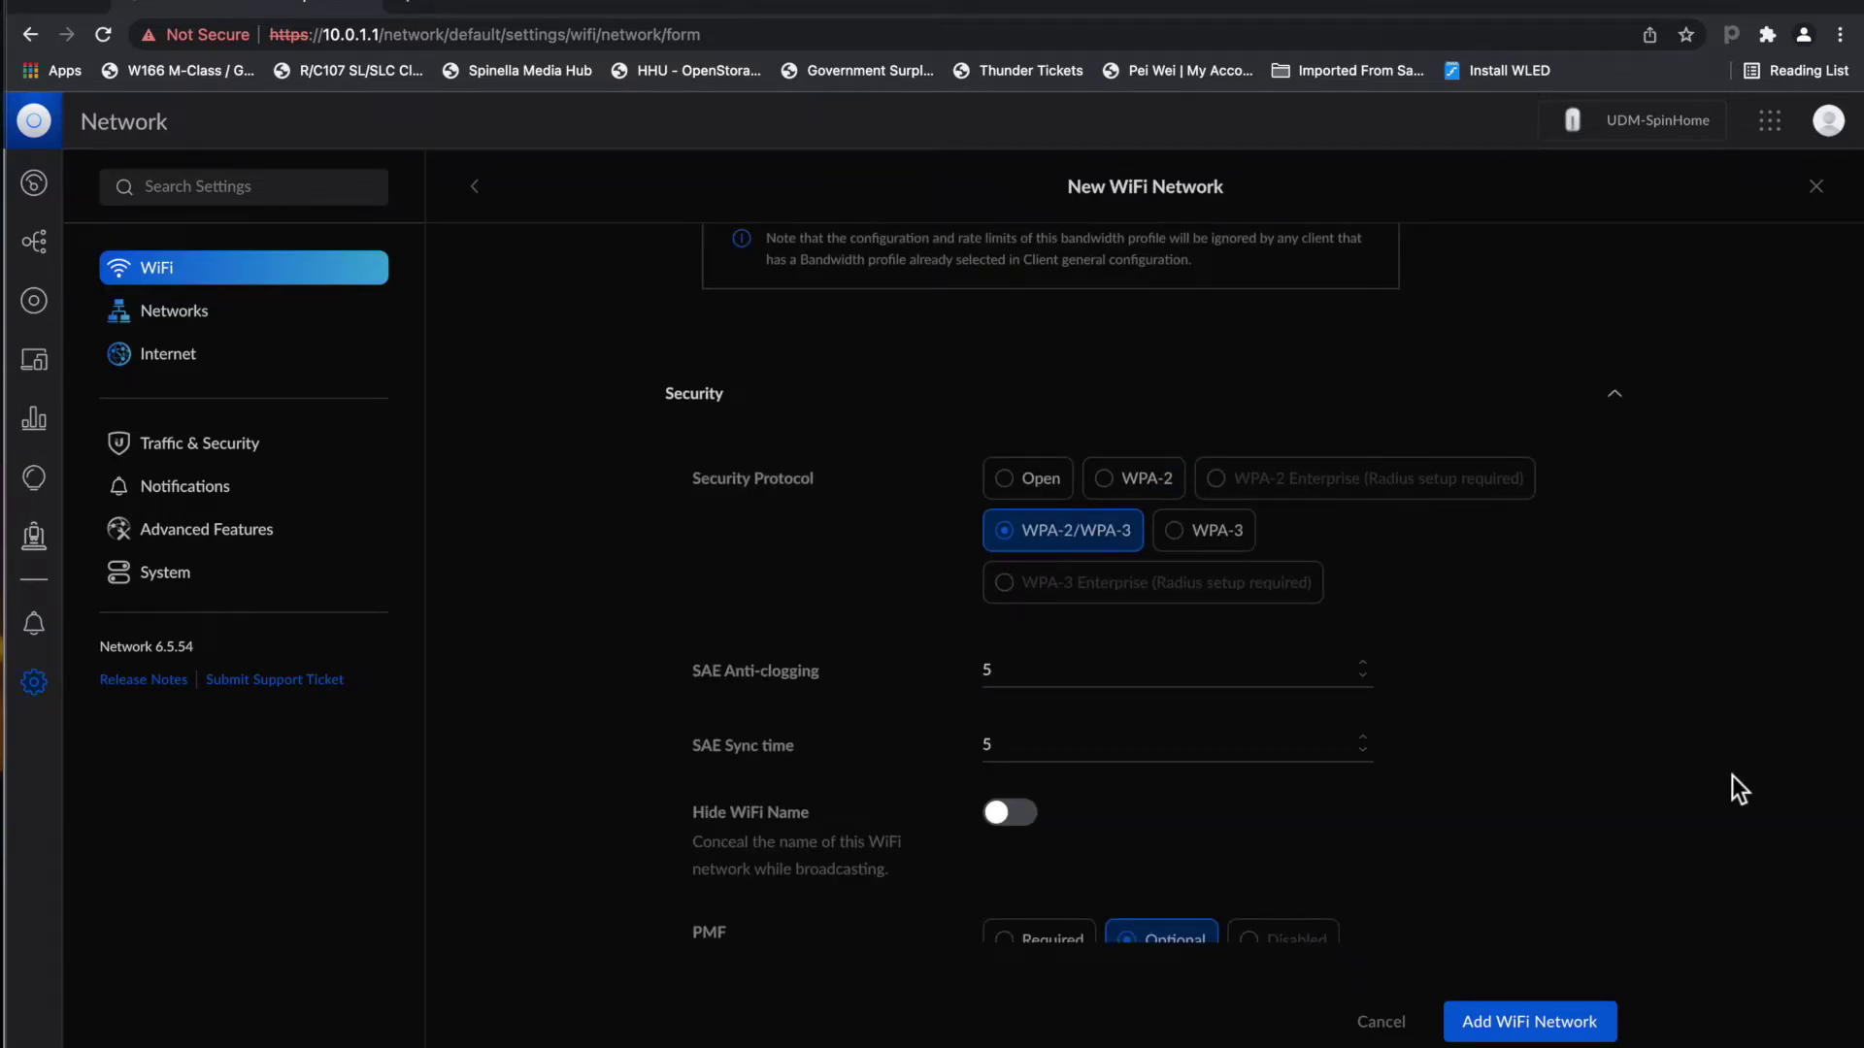
scroll(1731, 777, "down", 3)
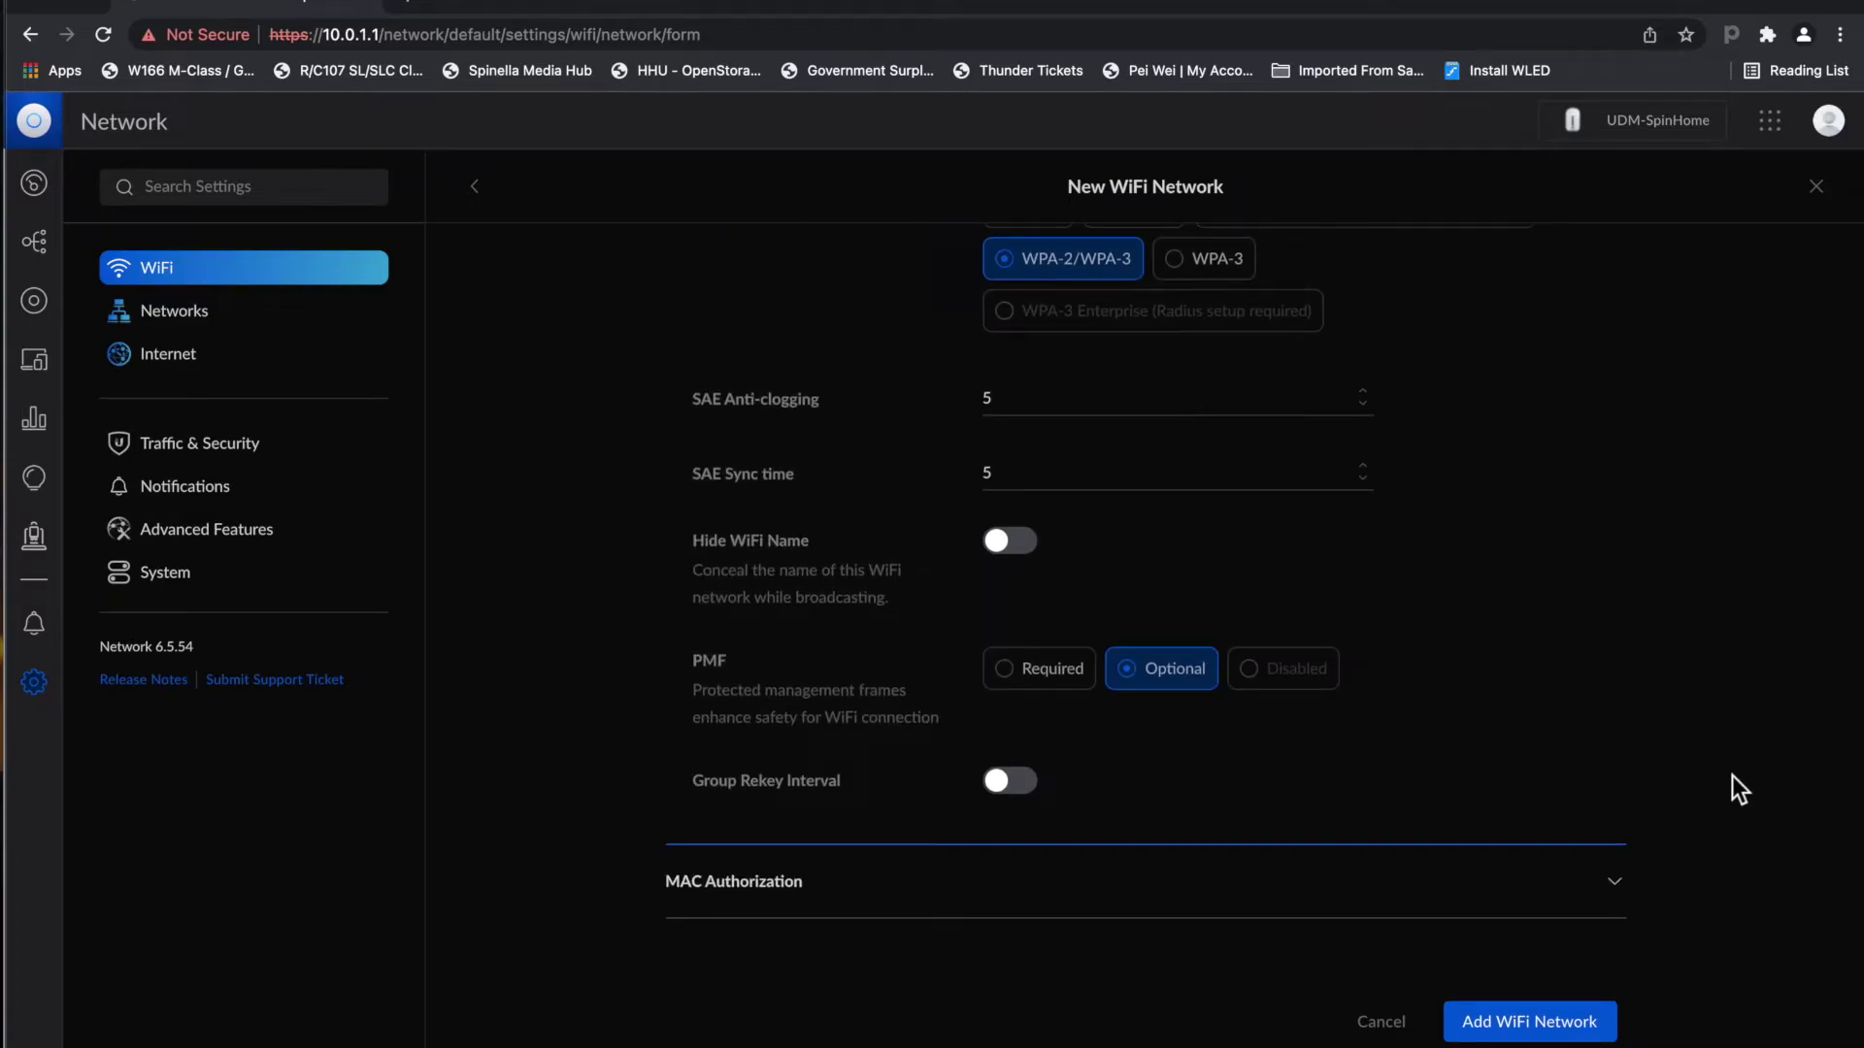
left_click(1565, 1037)
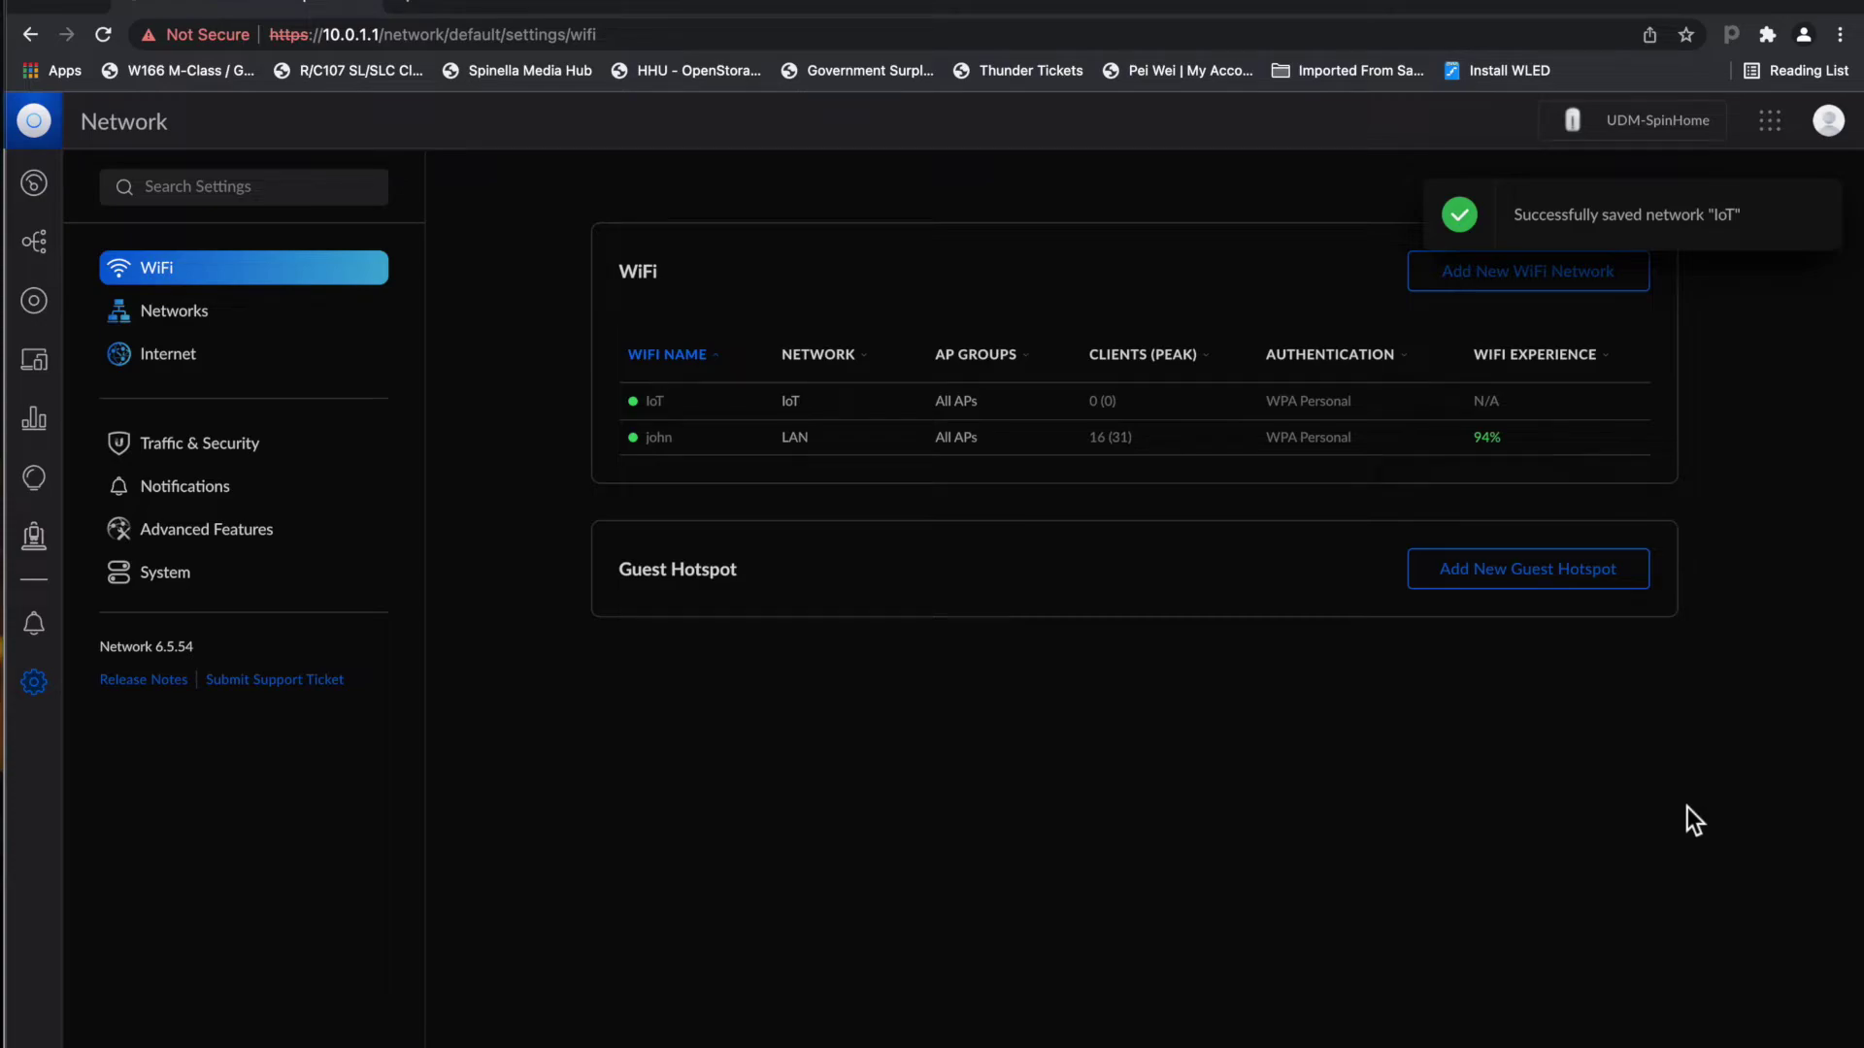
Step: Edit the LAN WiFi, select WPA-2/WPA-3 under Security, and apply the change
left_click(841, 437)
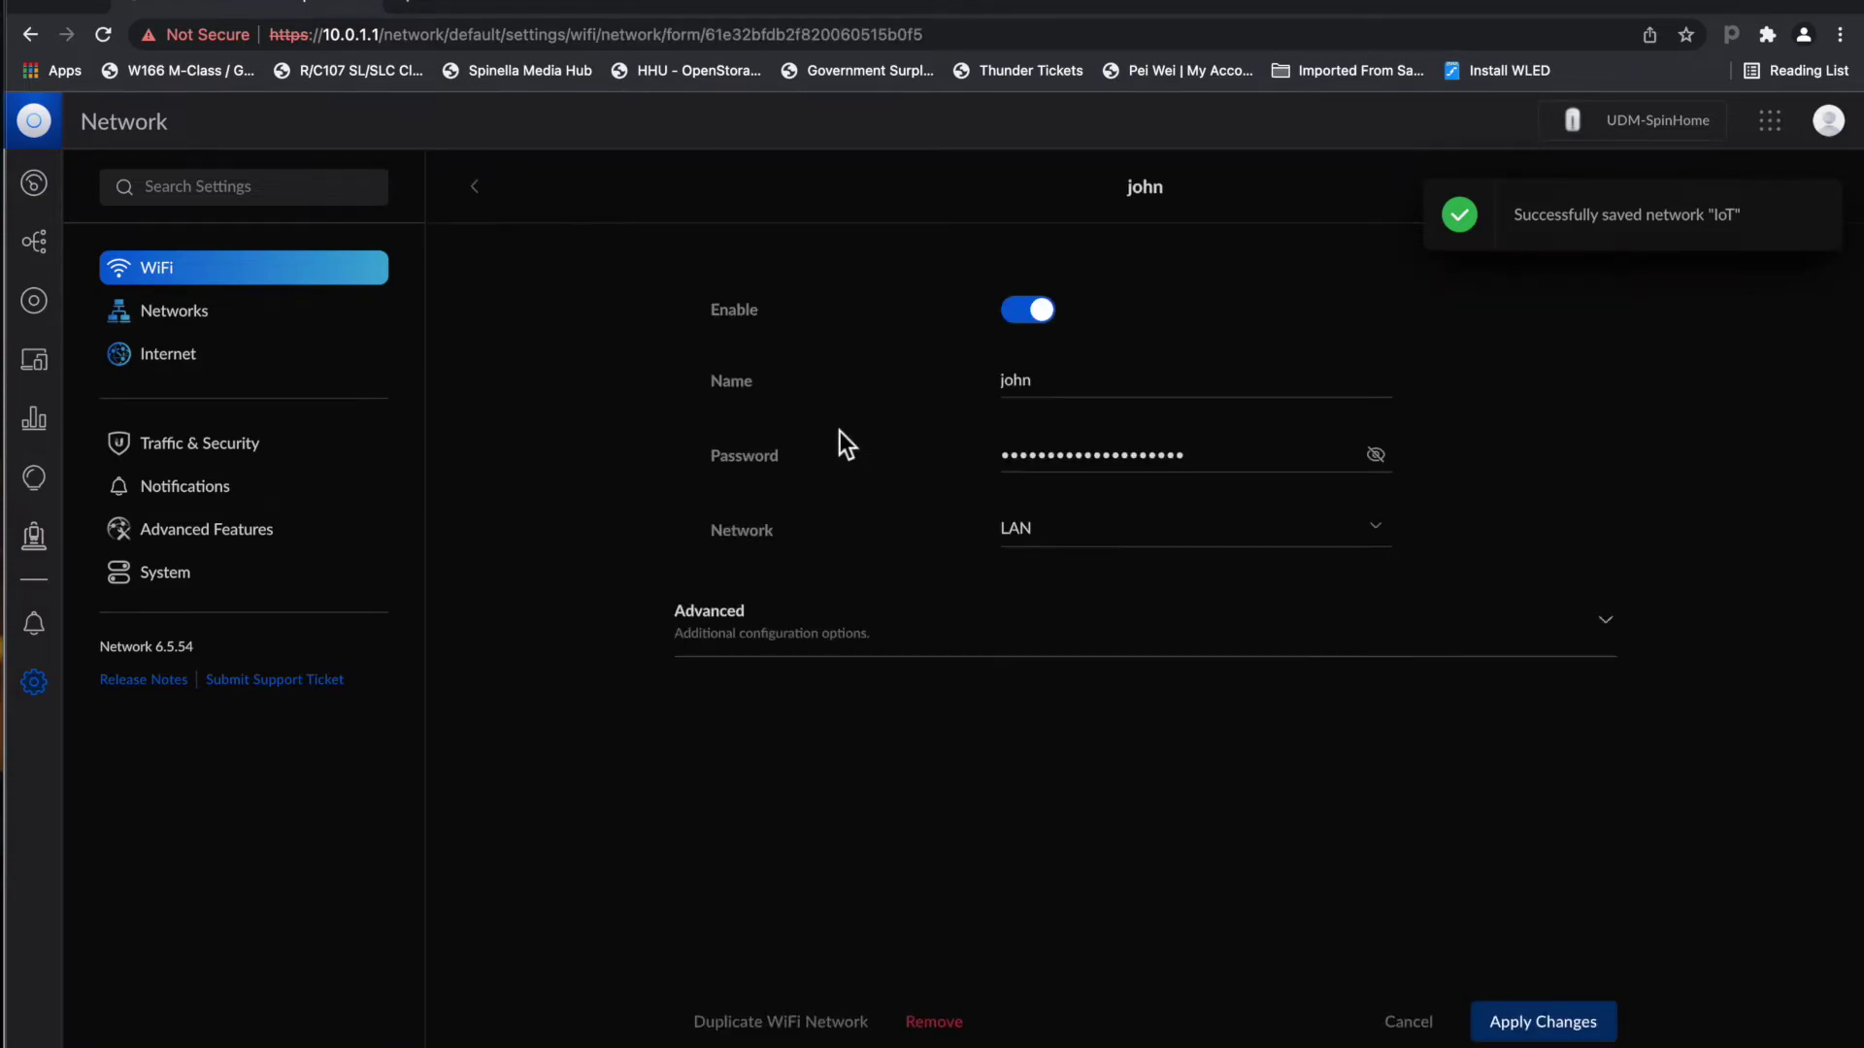
left_click(919, 645)
scroll(1164, 833, "down", 10)
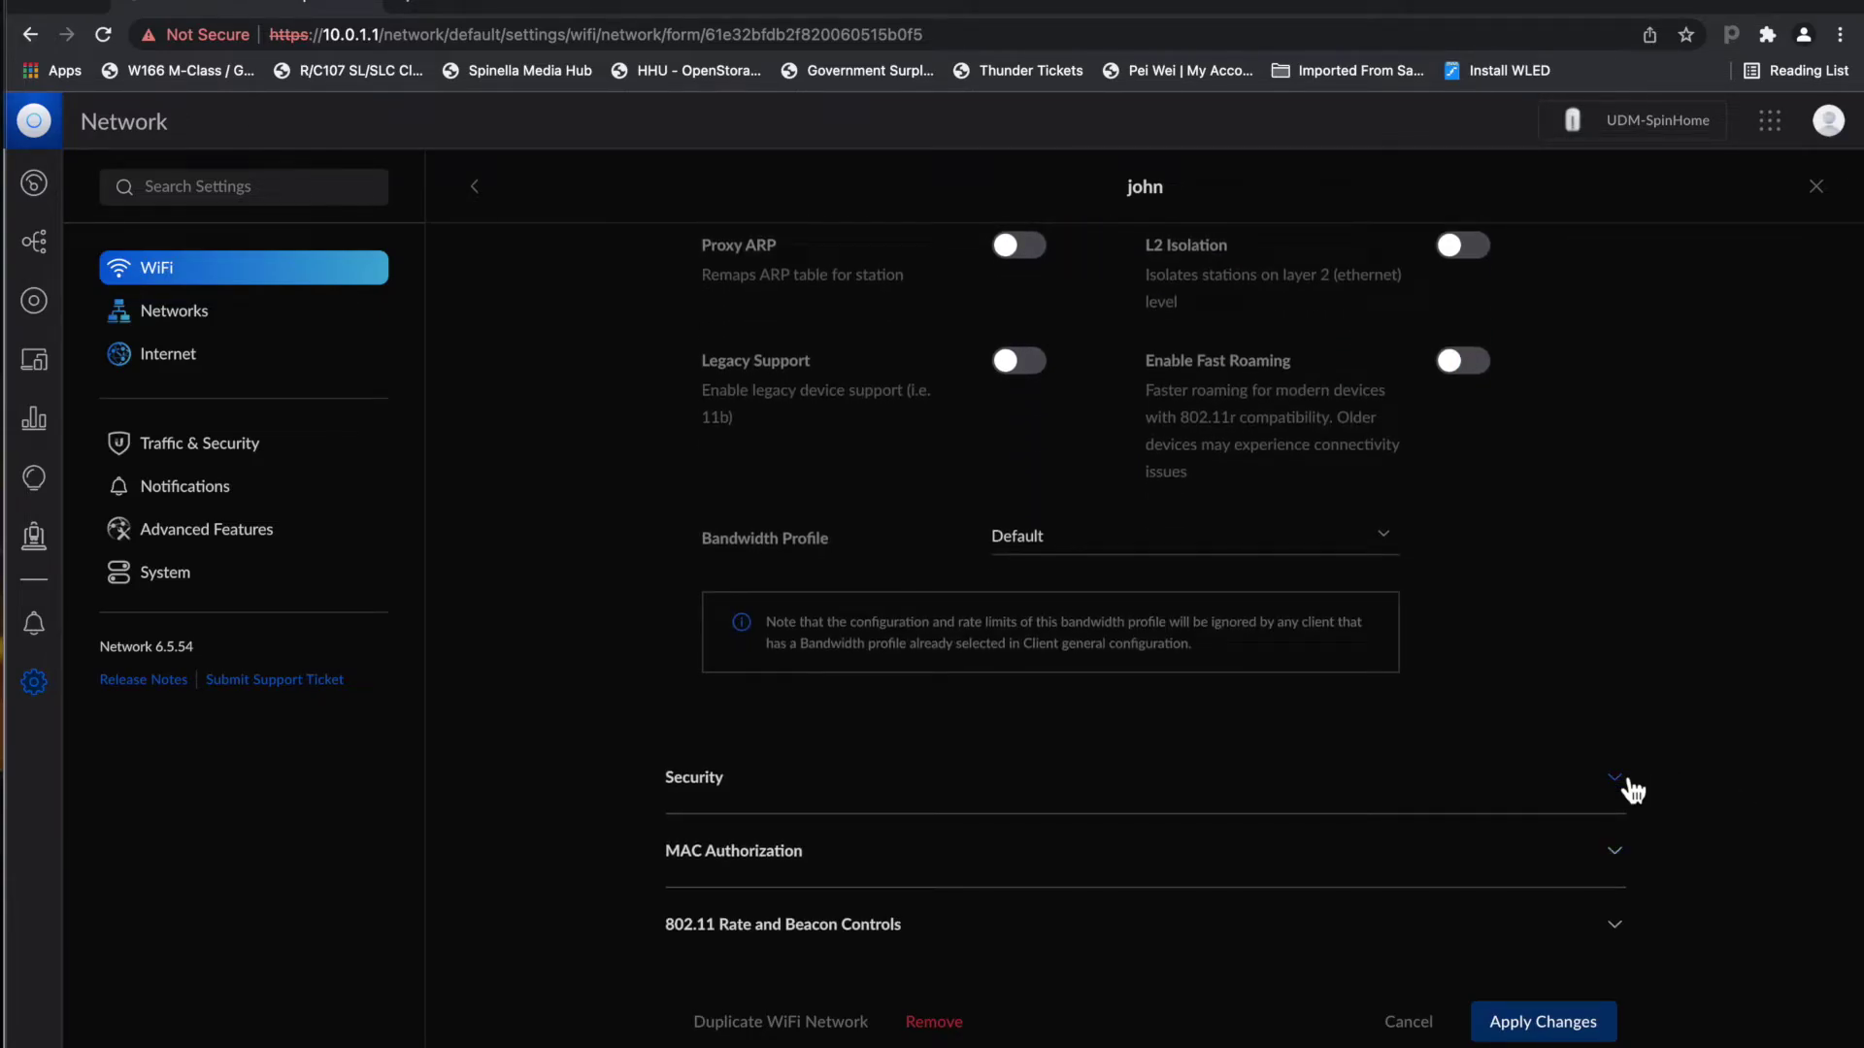
left_click(1629, 781)
scroll(1703, 749, "down", 4)
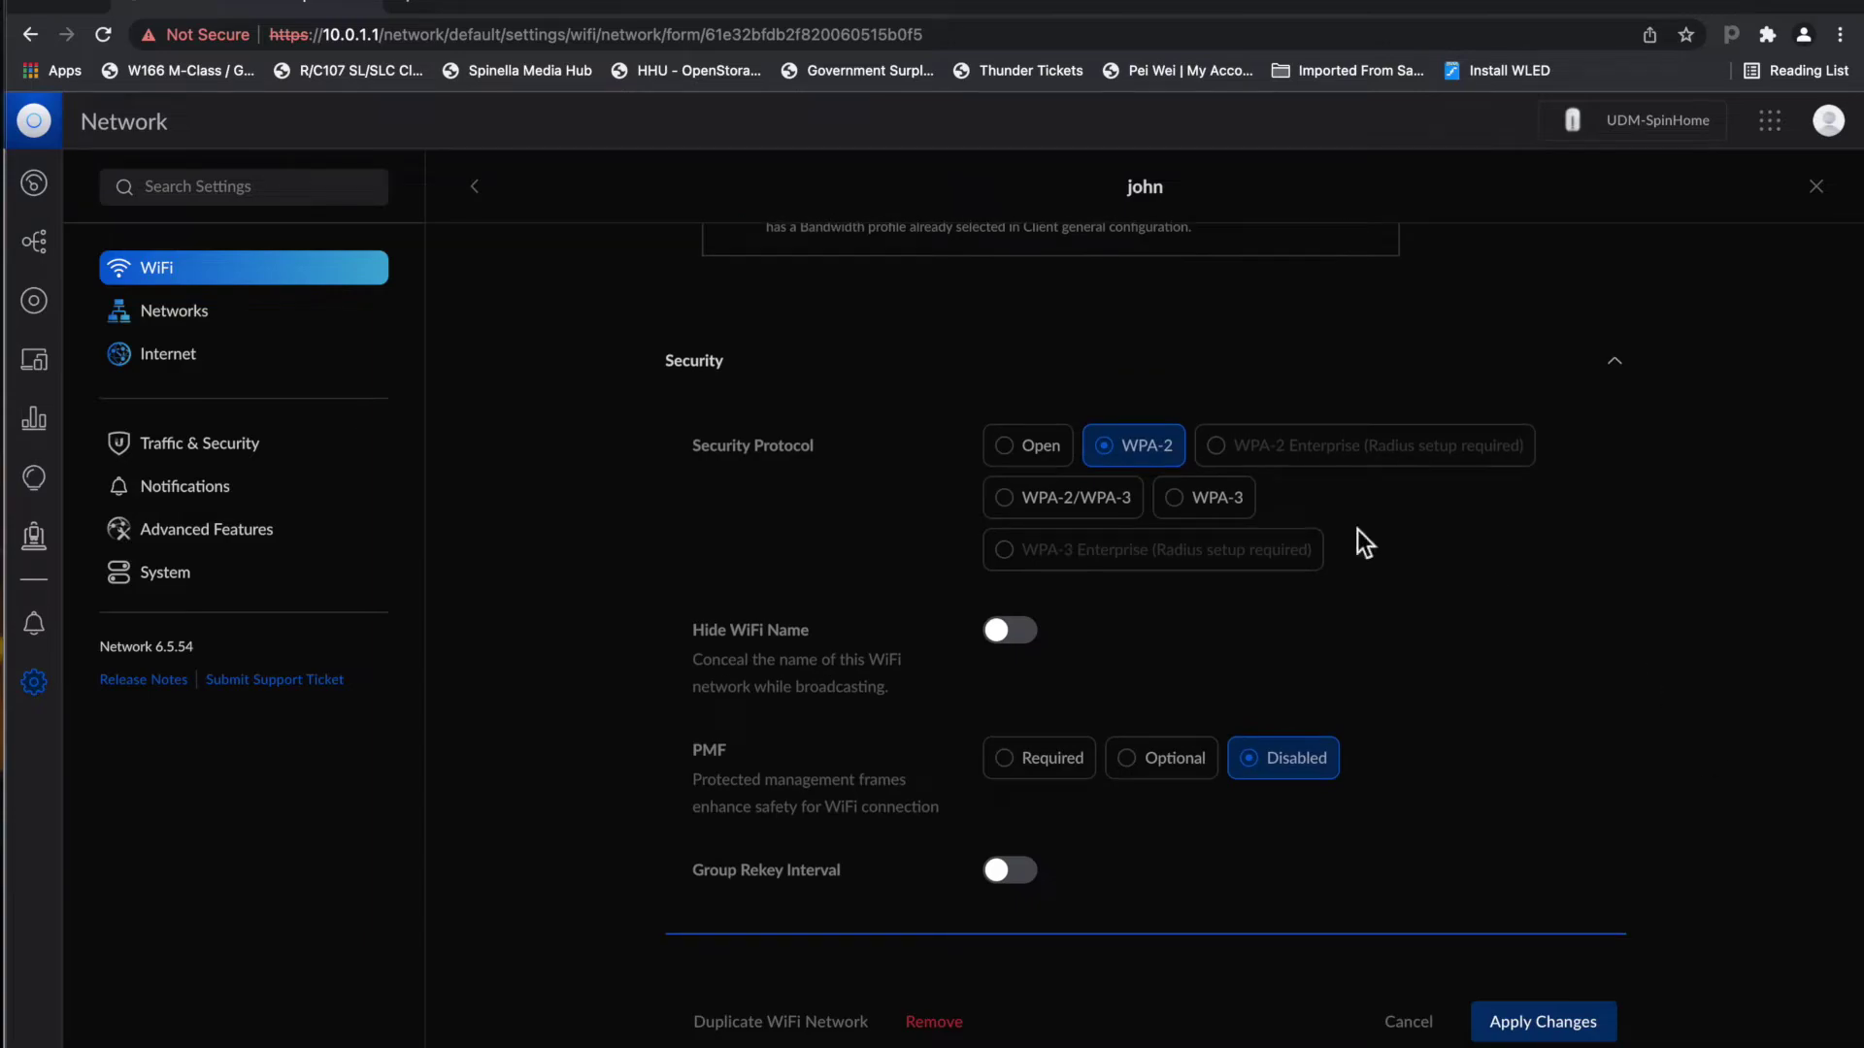
left_click(1089, 499)
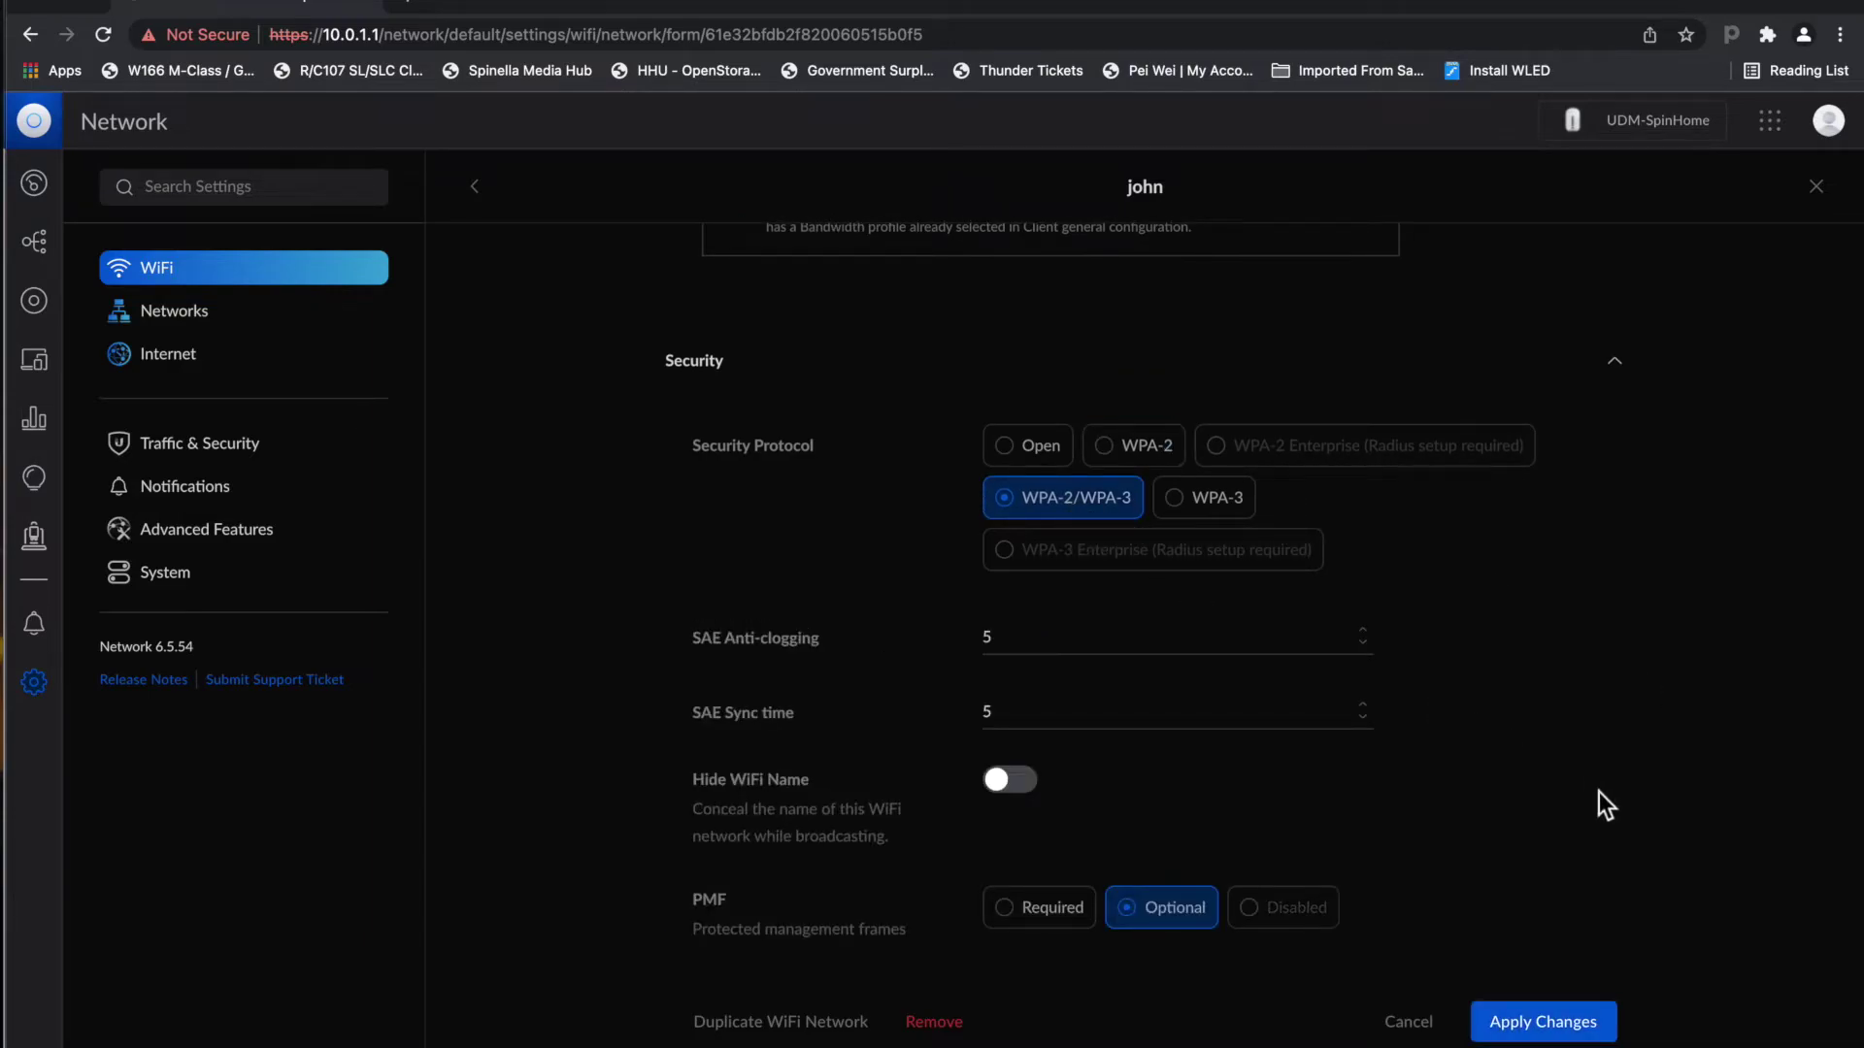
left_click(1559, 1022)
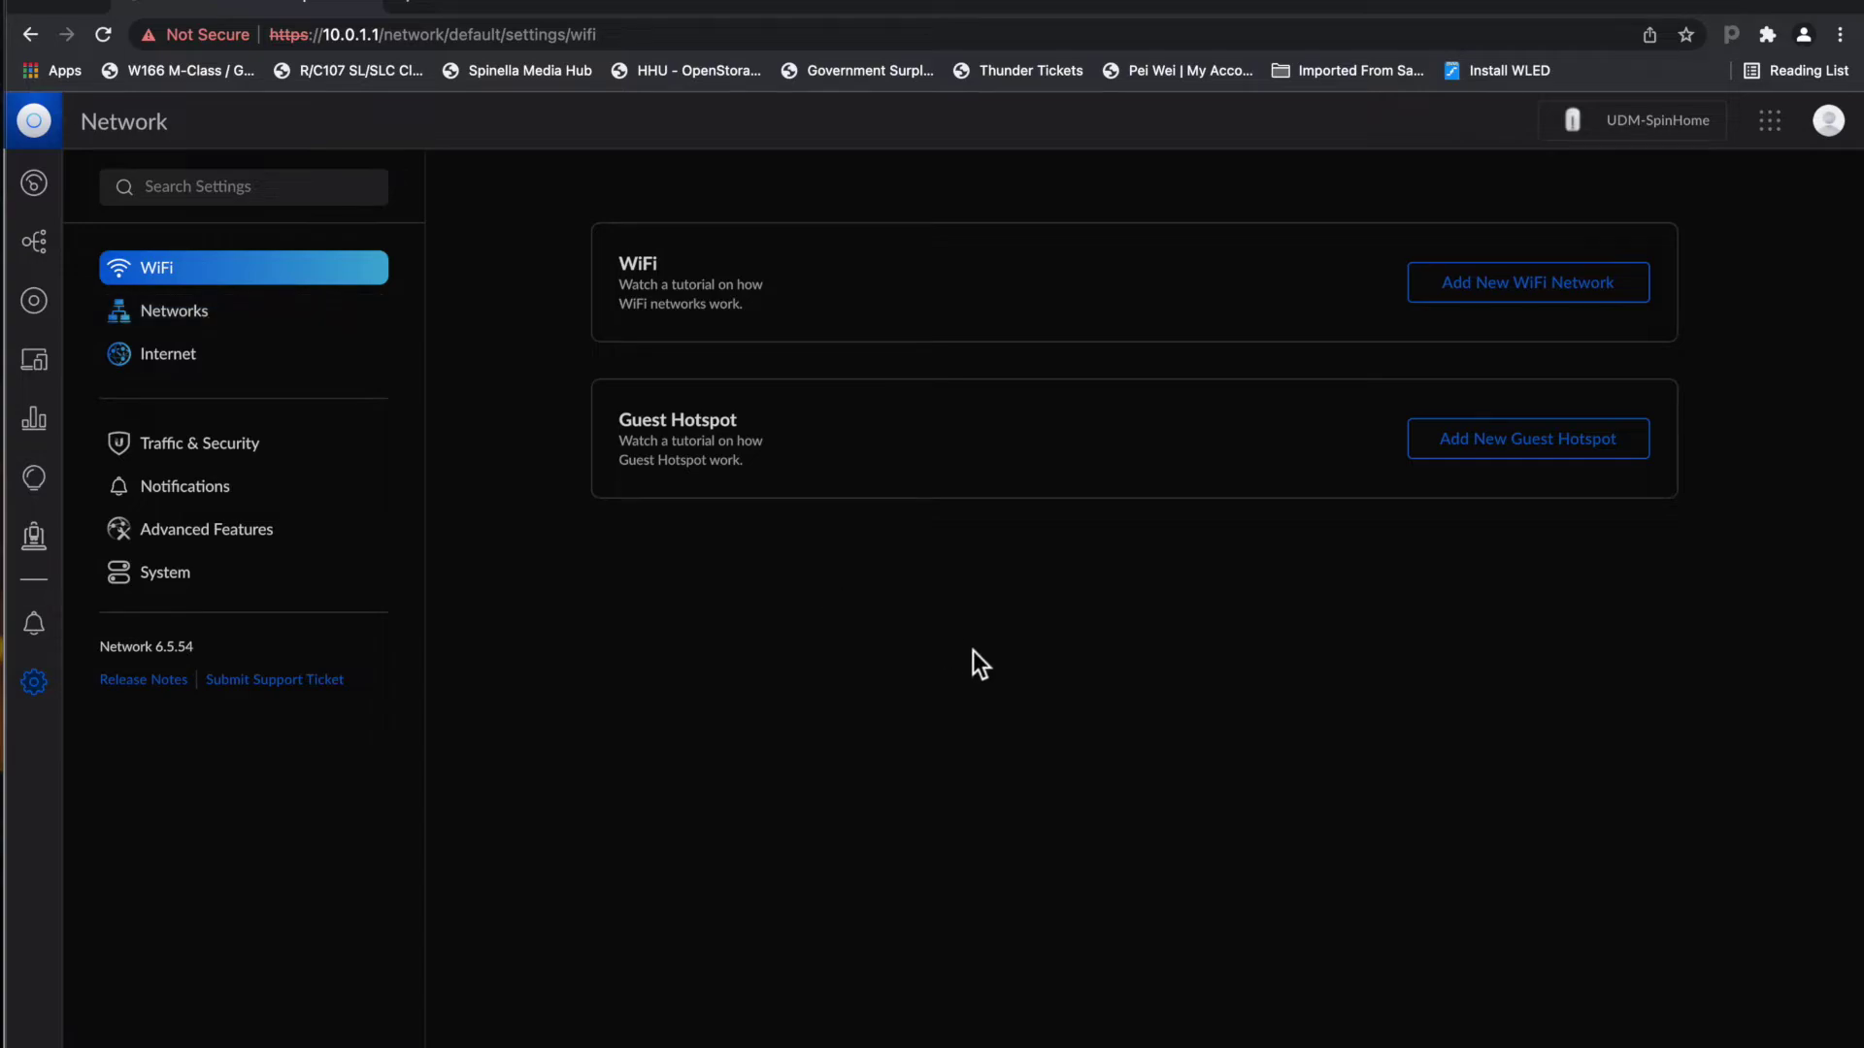
Step: Browse the Networks, WiFi, Internet, devices and topology pages to confirm the IoT and LAN WiFi
left_click(170, 316)
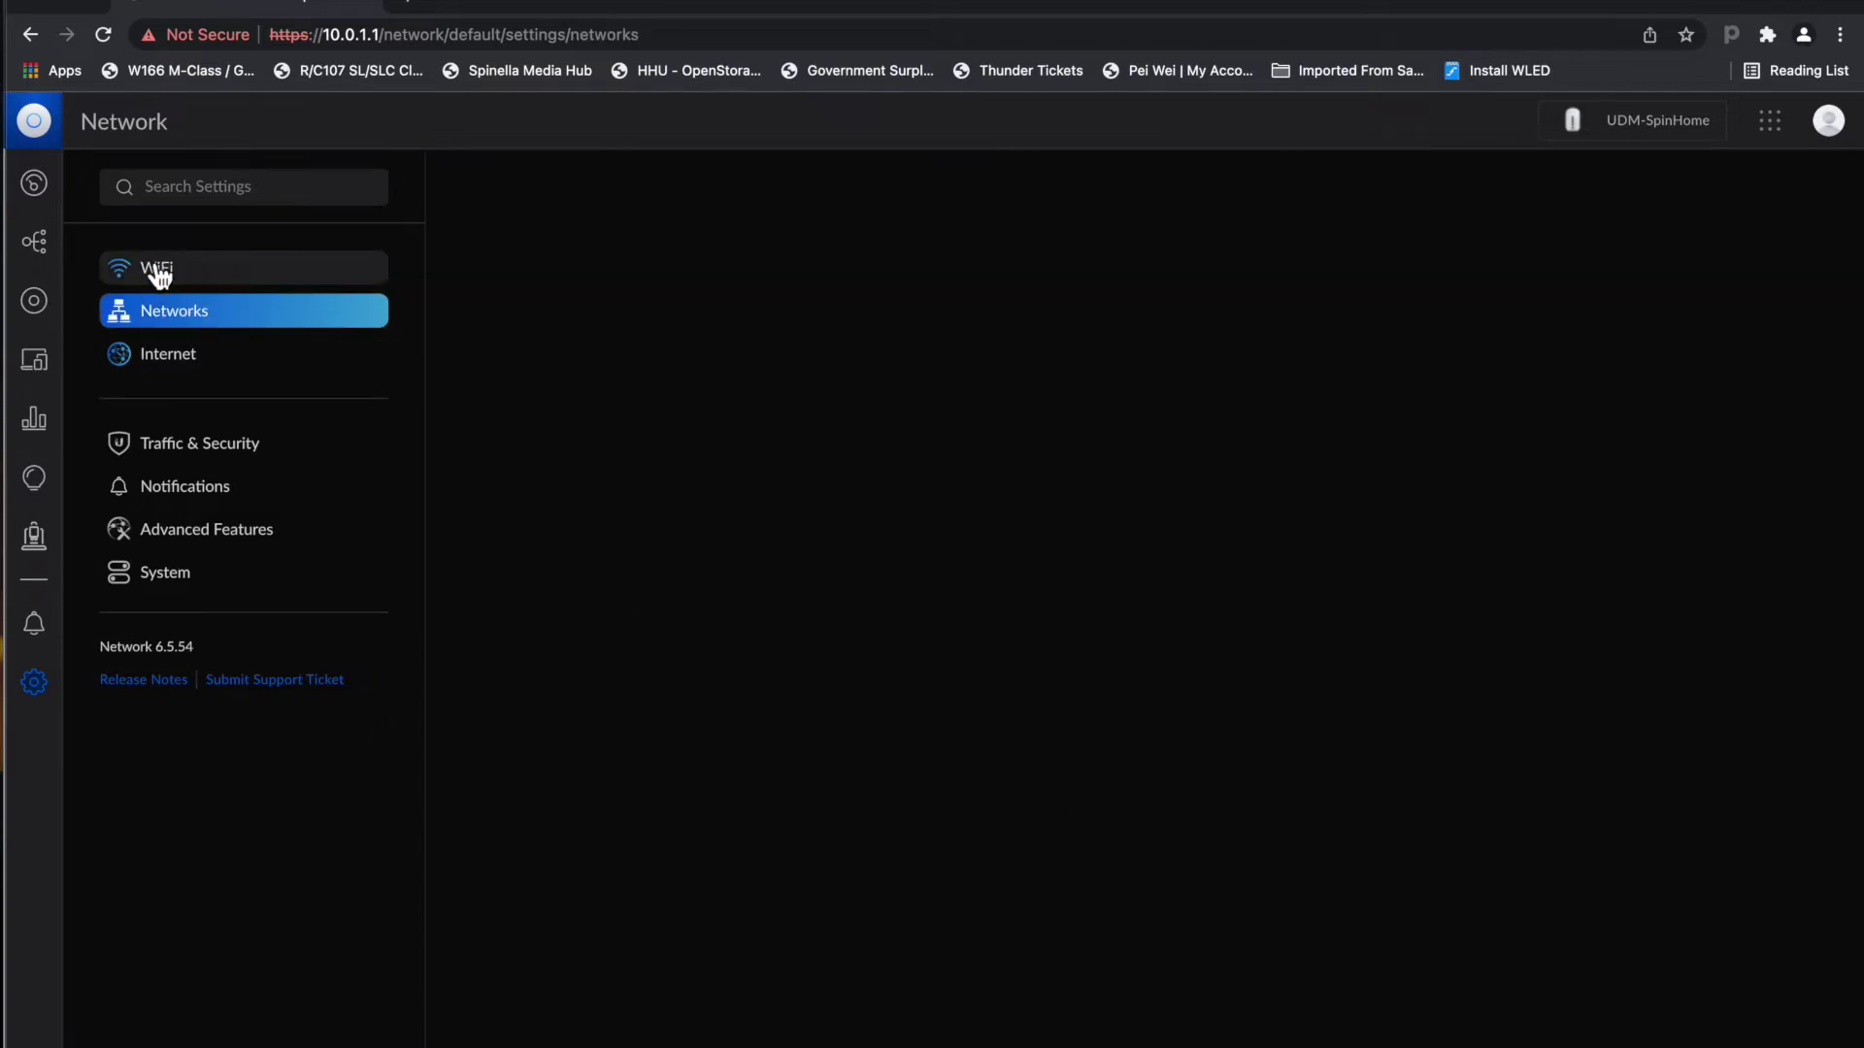
left_click(167, 278)
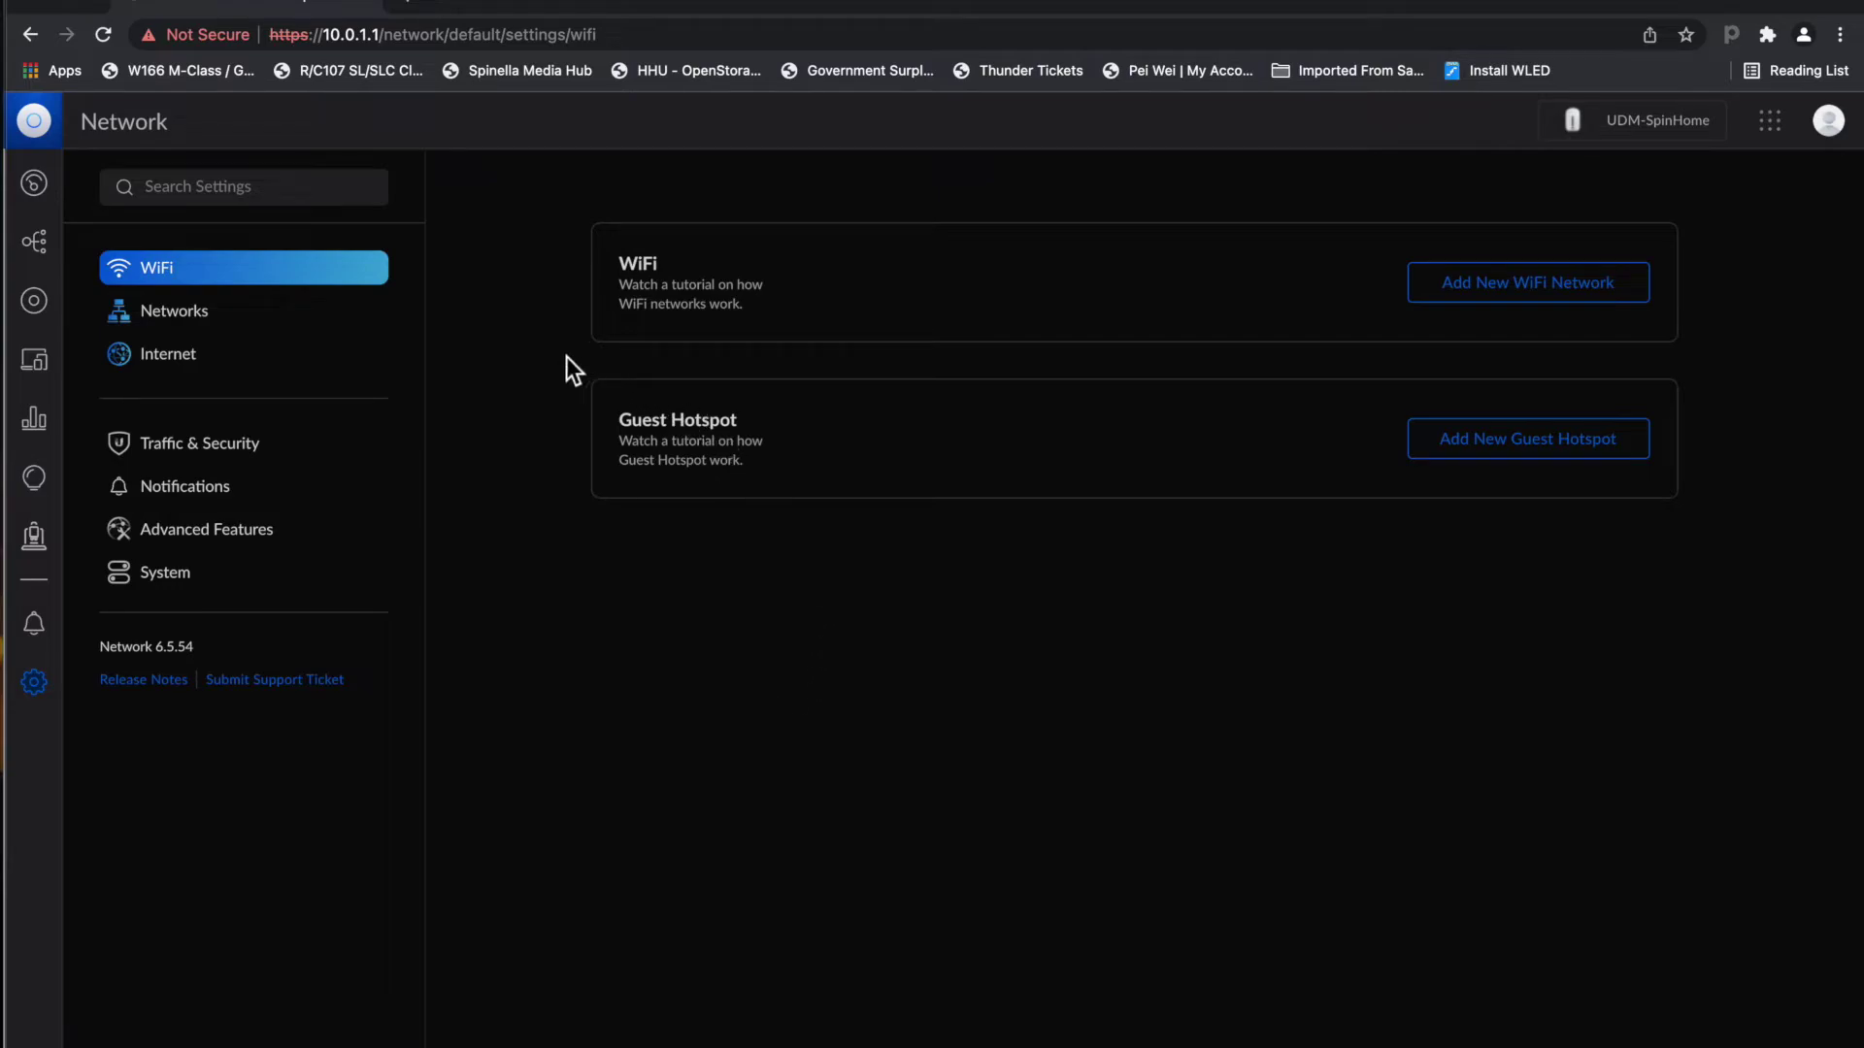
left_click(165, 367)
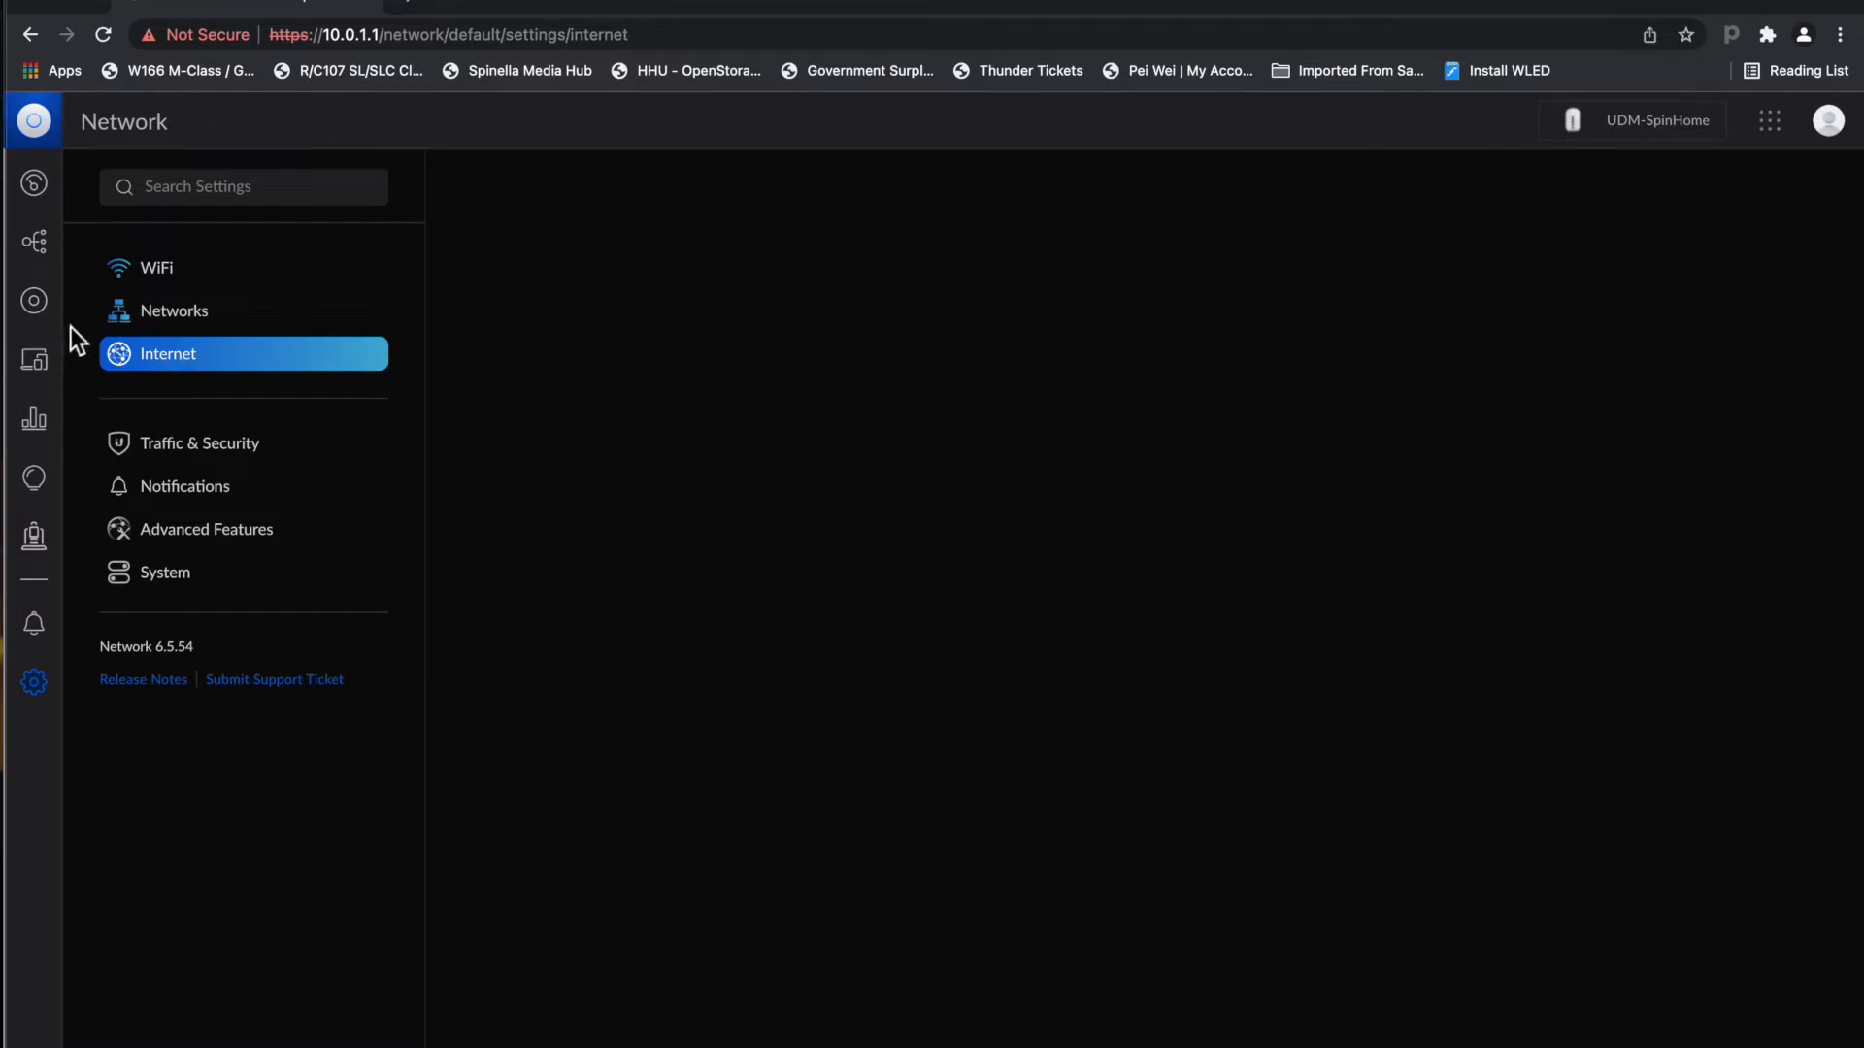
left_click(34, 307)
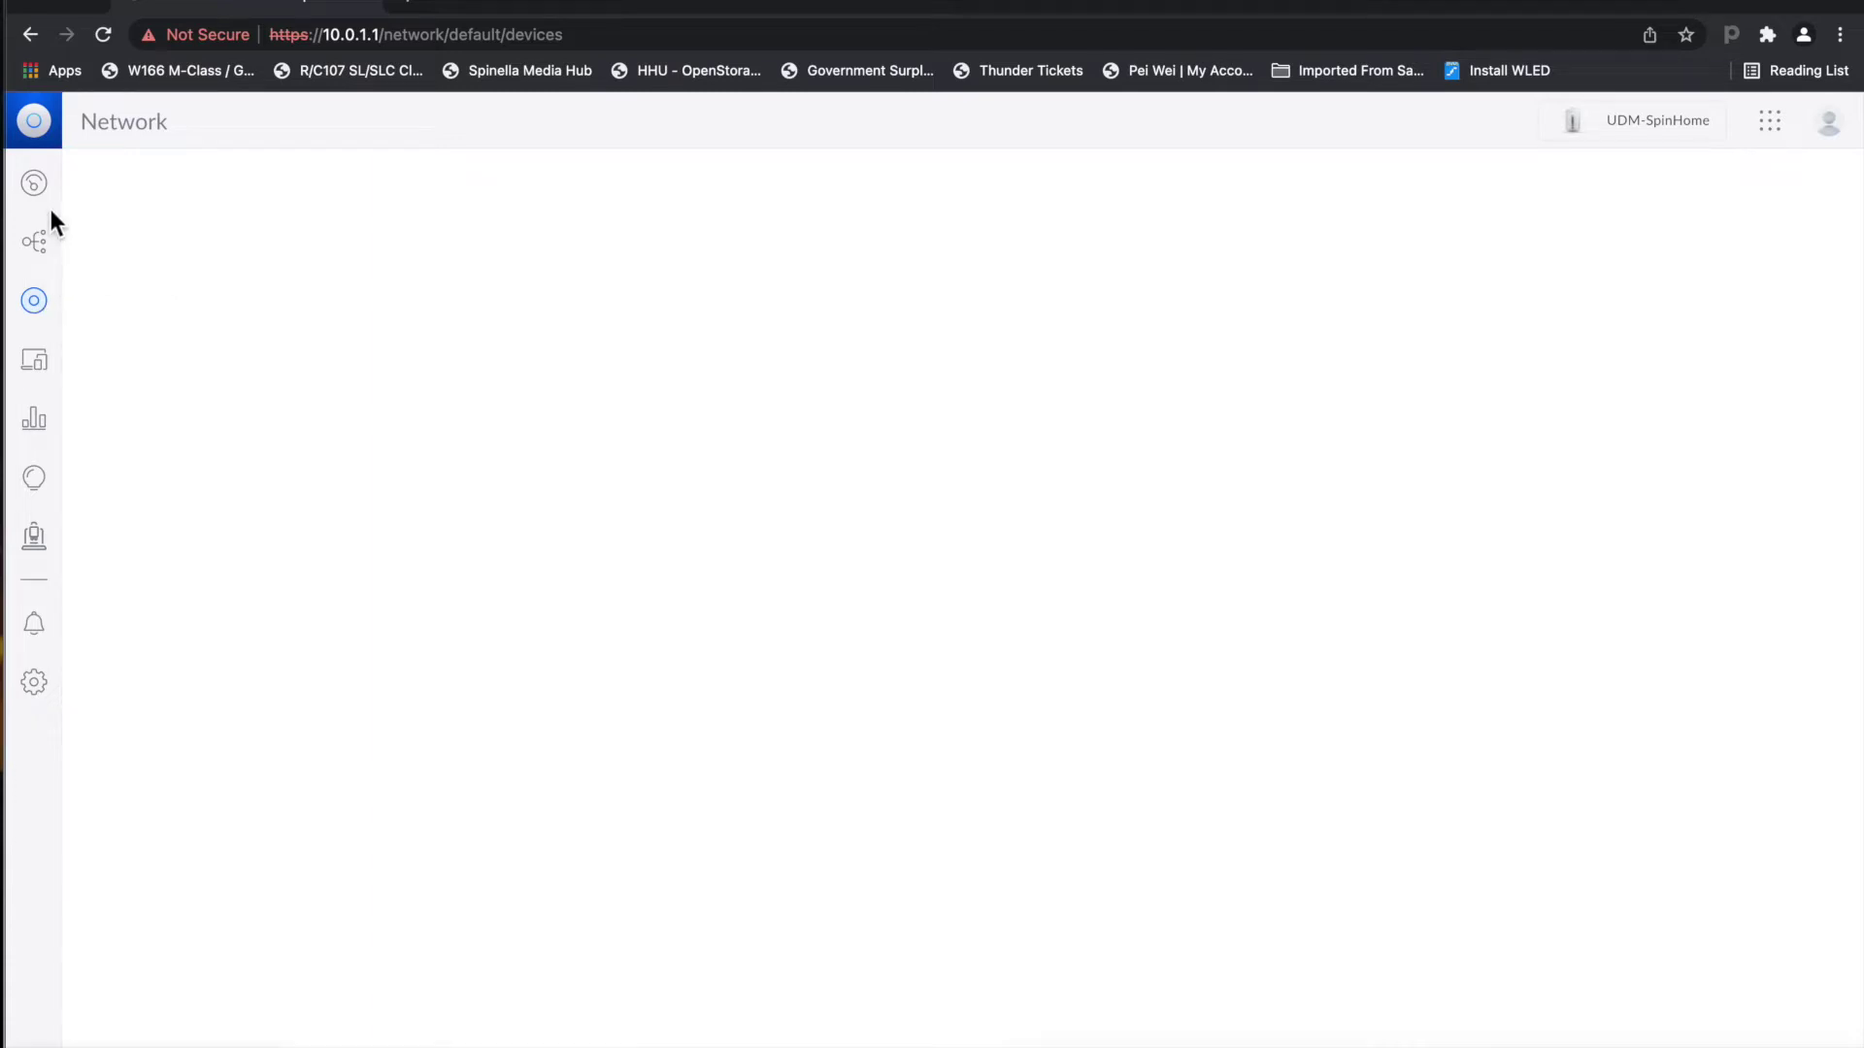
left_click(42, 254)
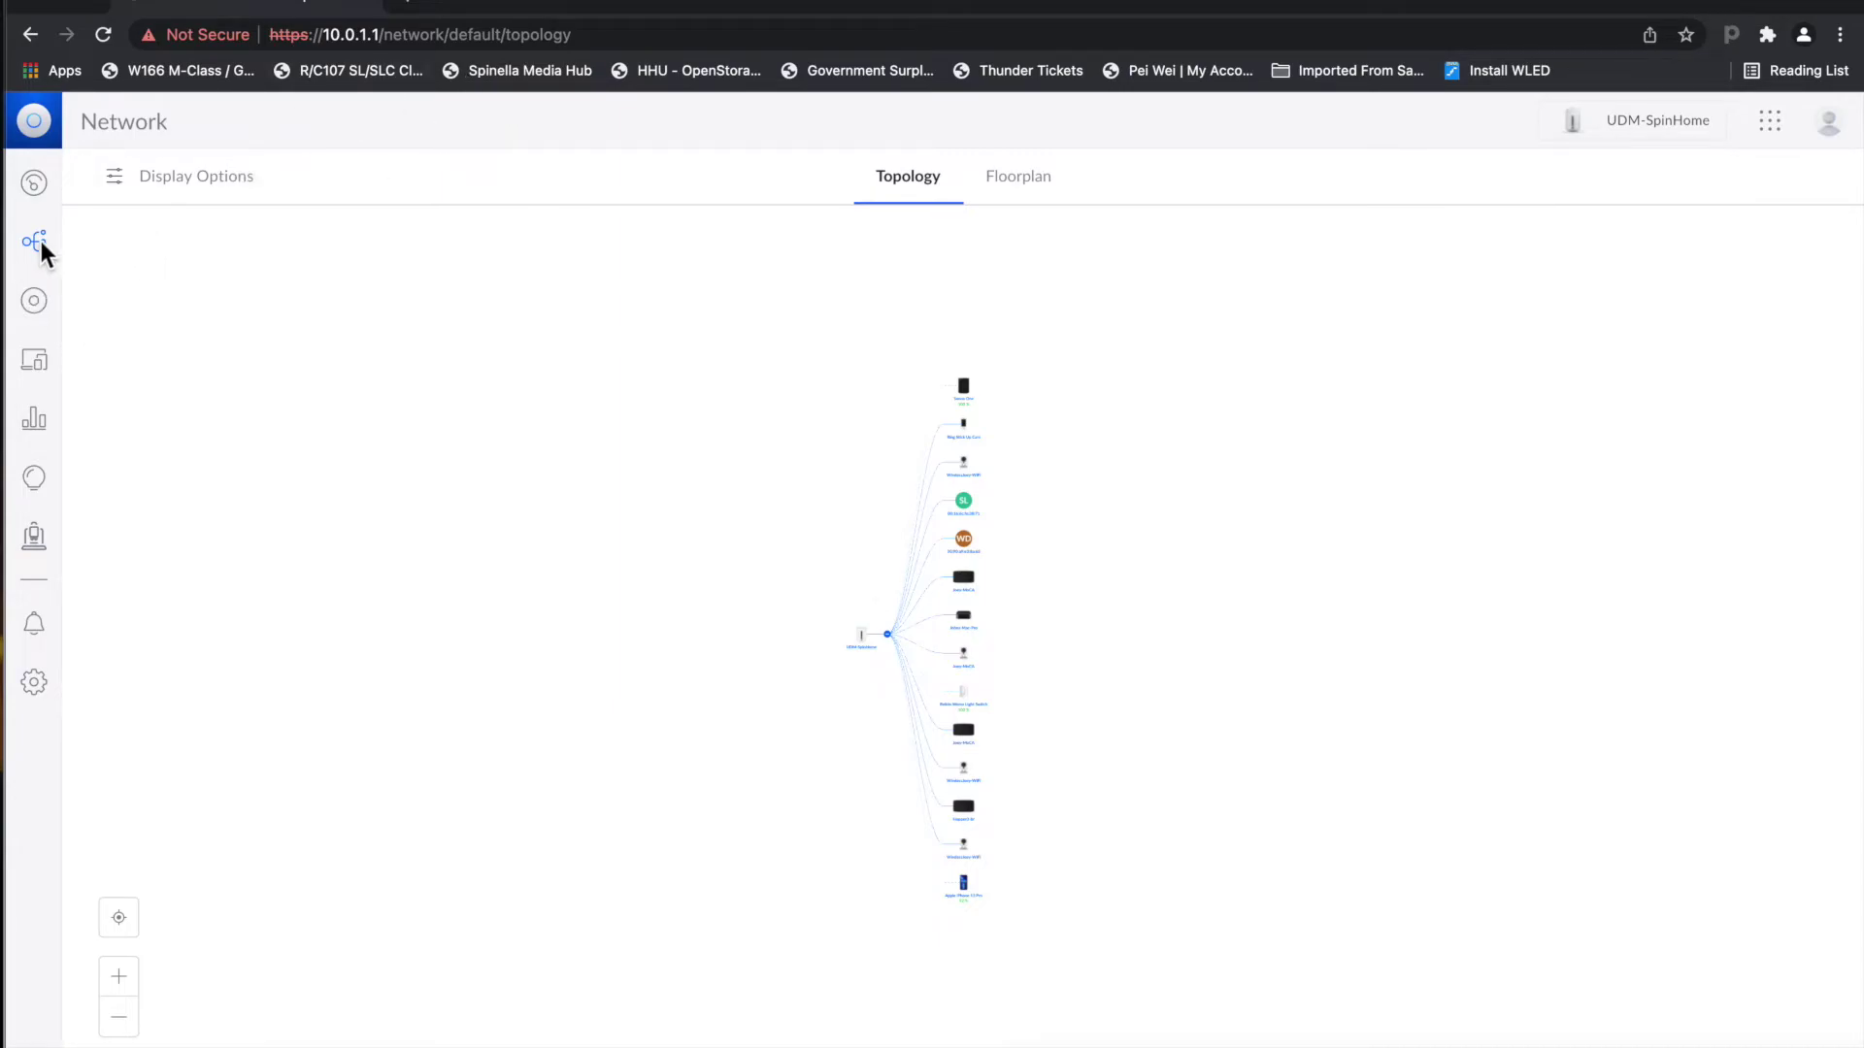
left_click(34, 683)
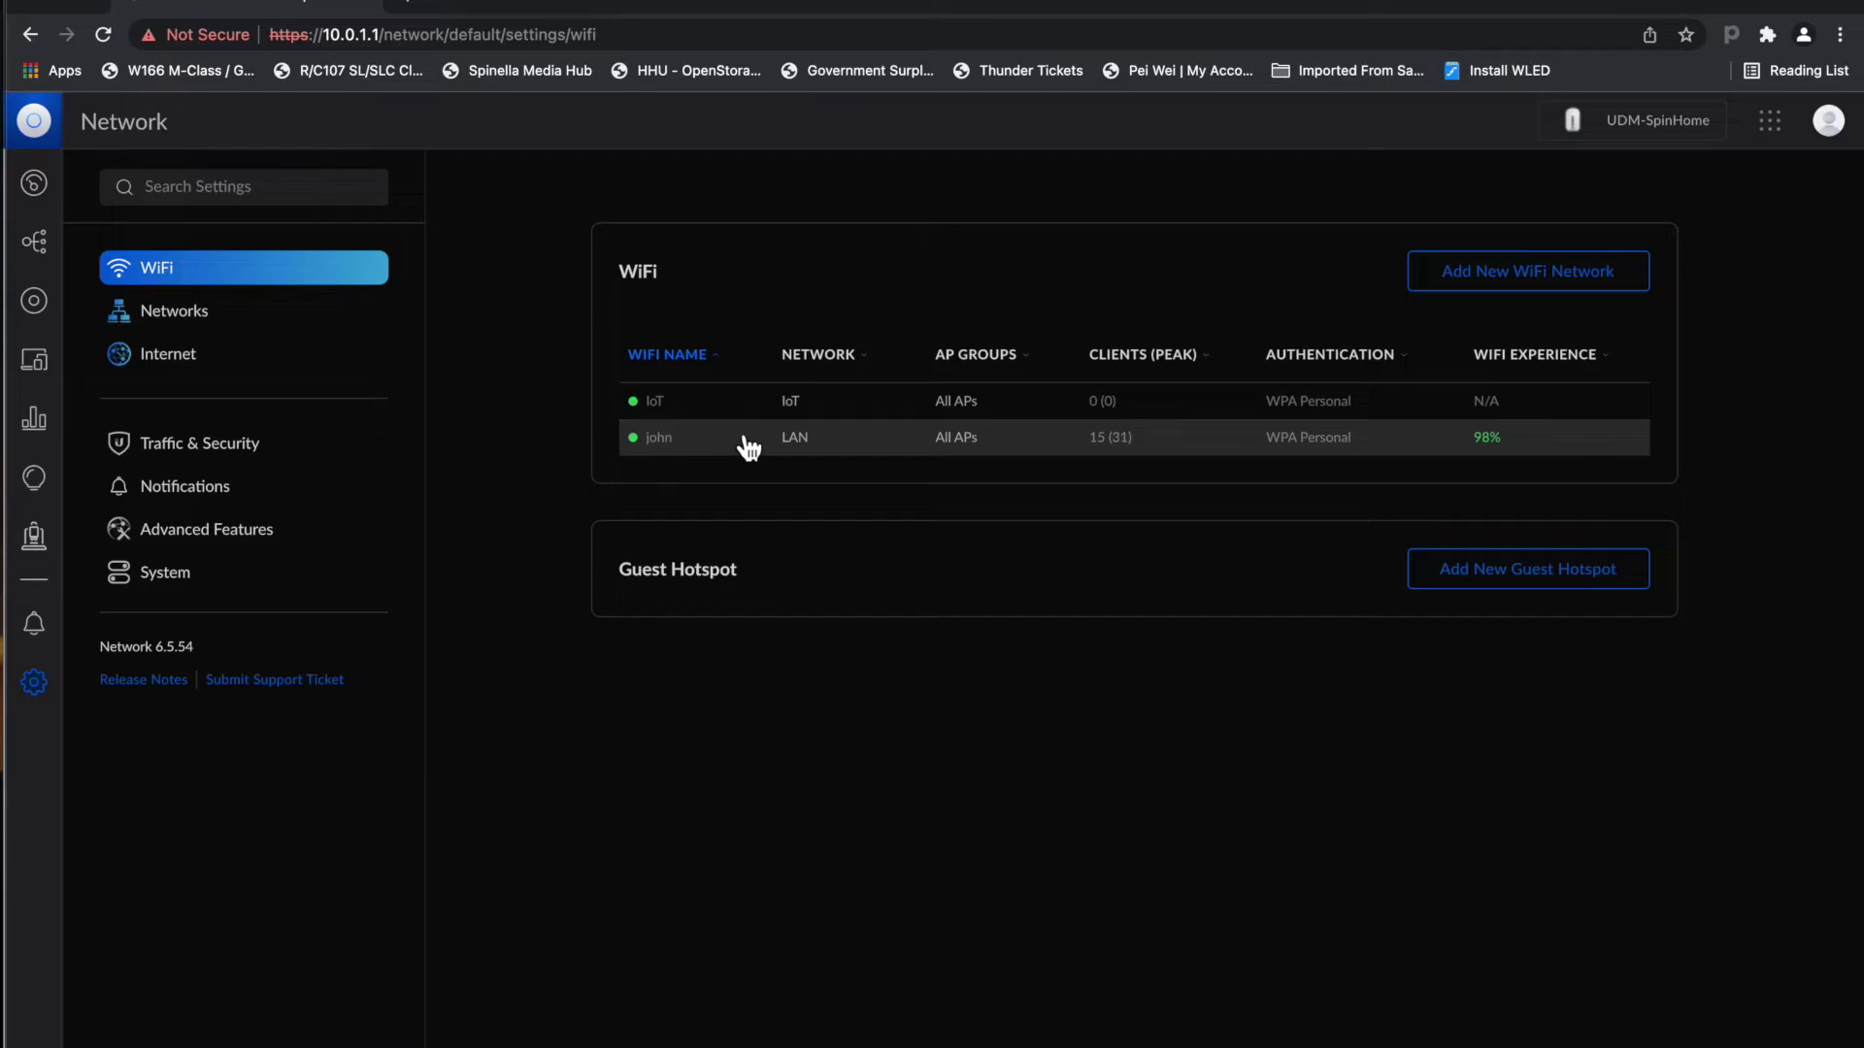
Step: Start a new traffic rule with the description 'No-IoT-To-LAN'
left_click(230, 459)
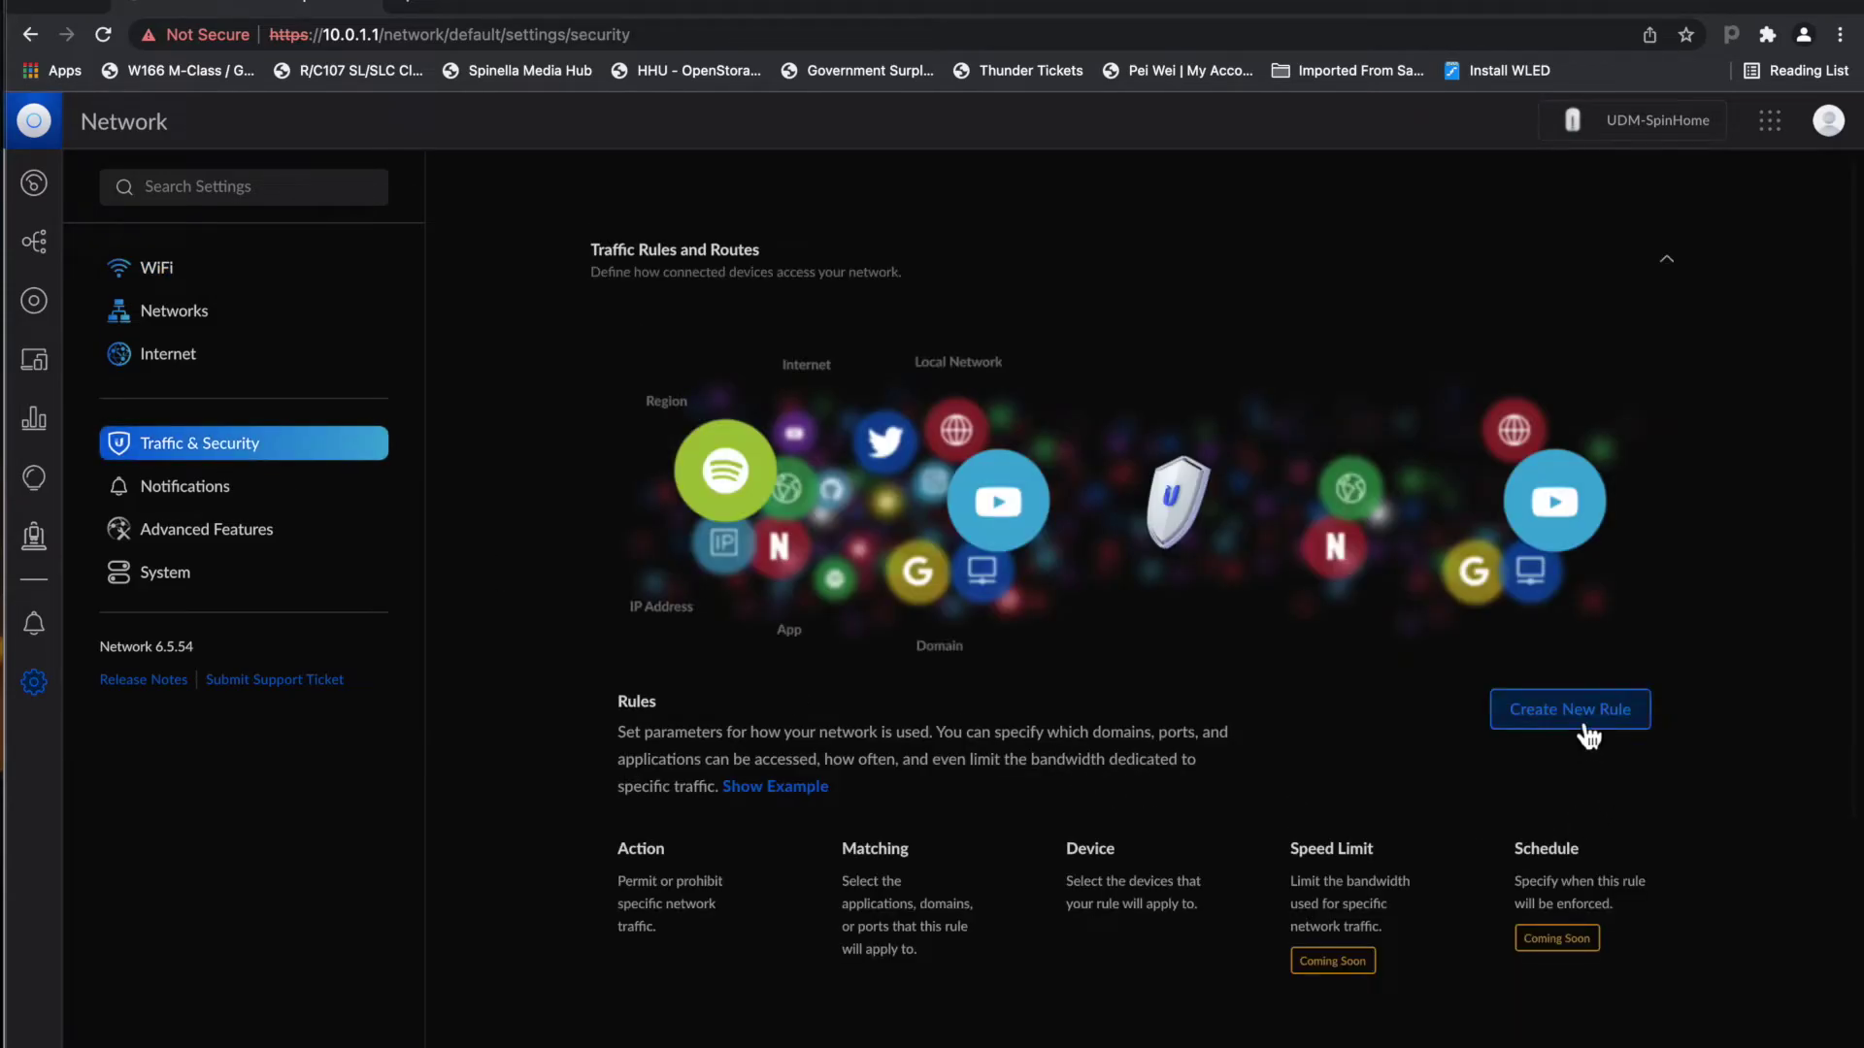
left_click(1573, 715)
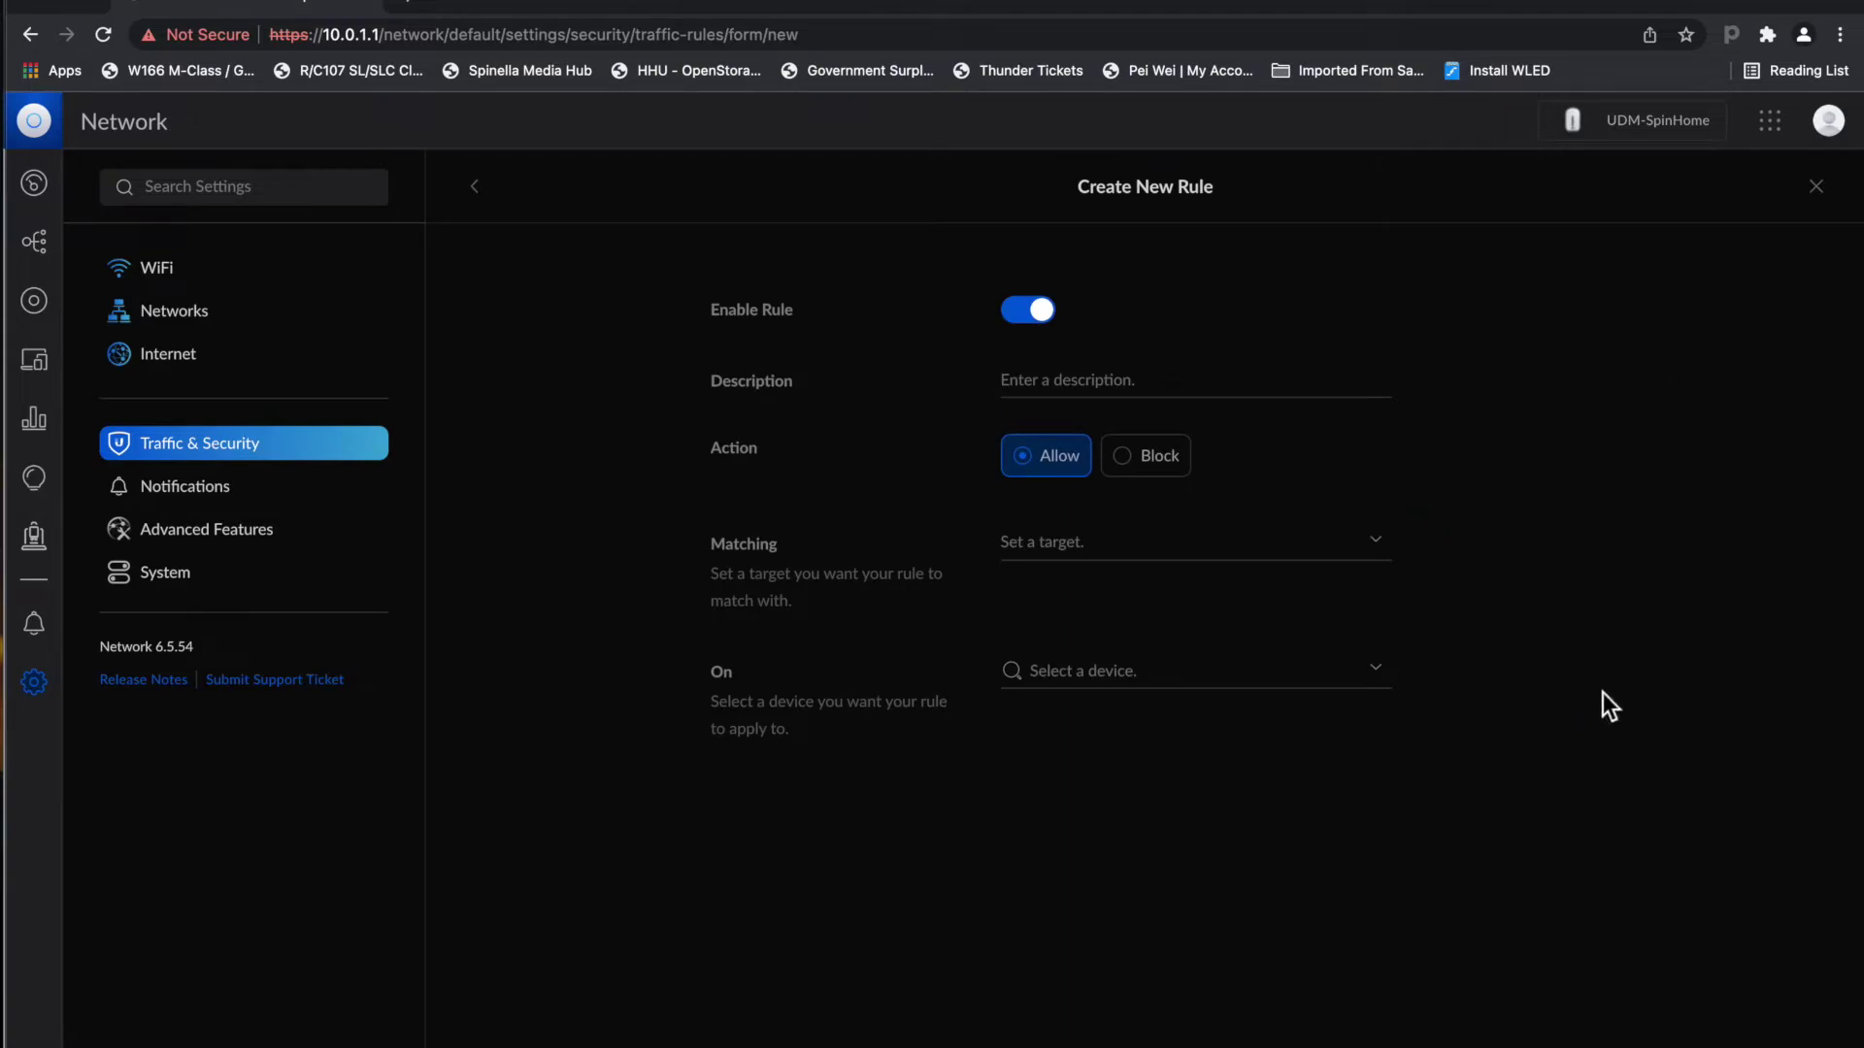
left_click(1182, 384)
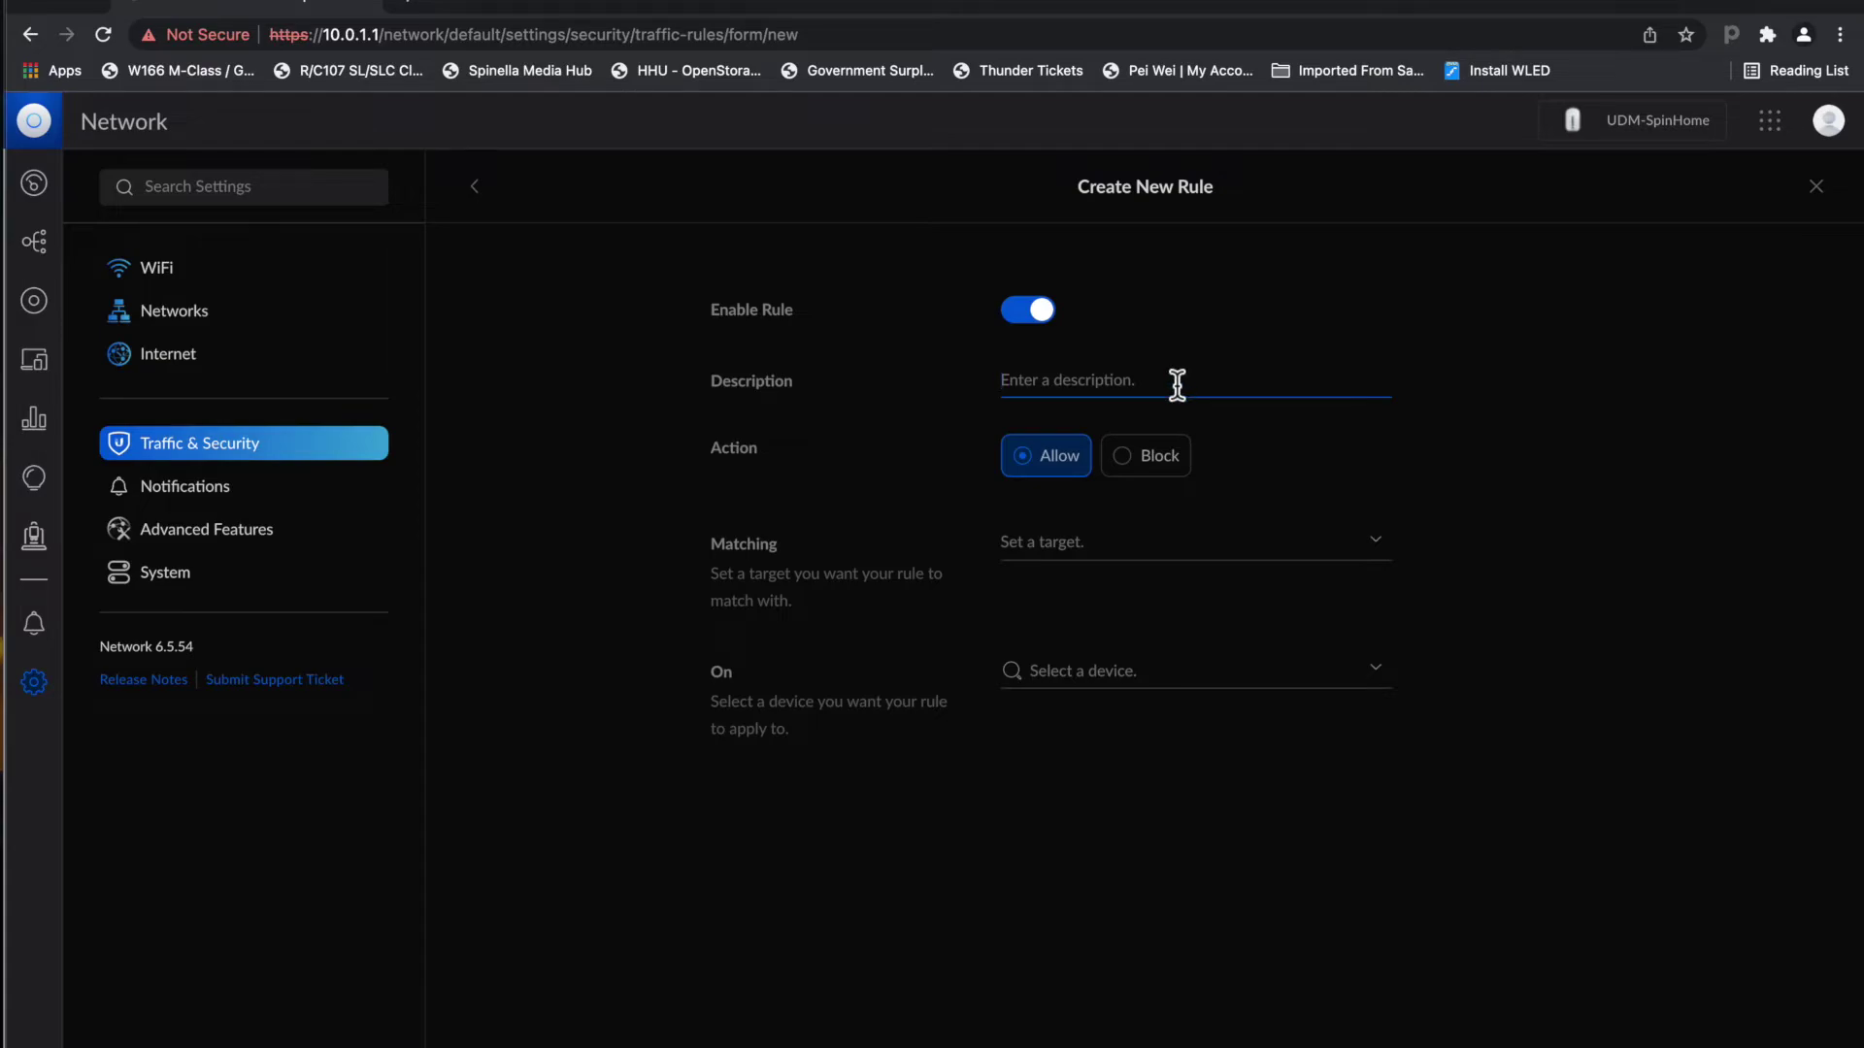
type("No-IoT-To-LAN")
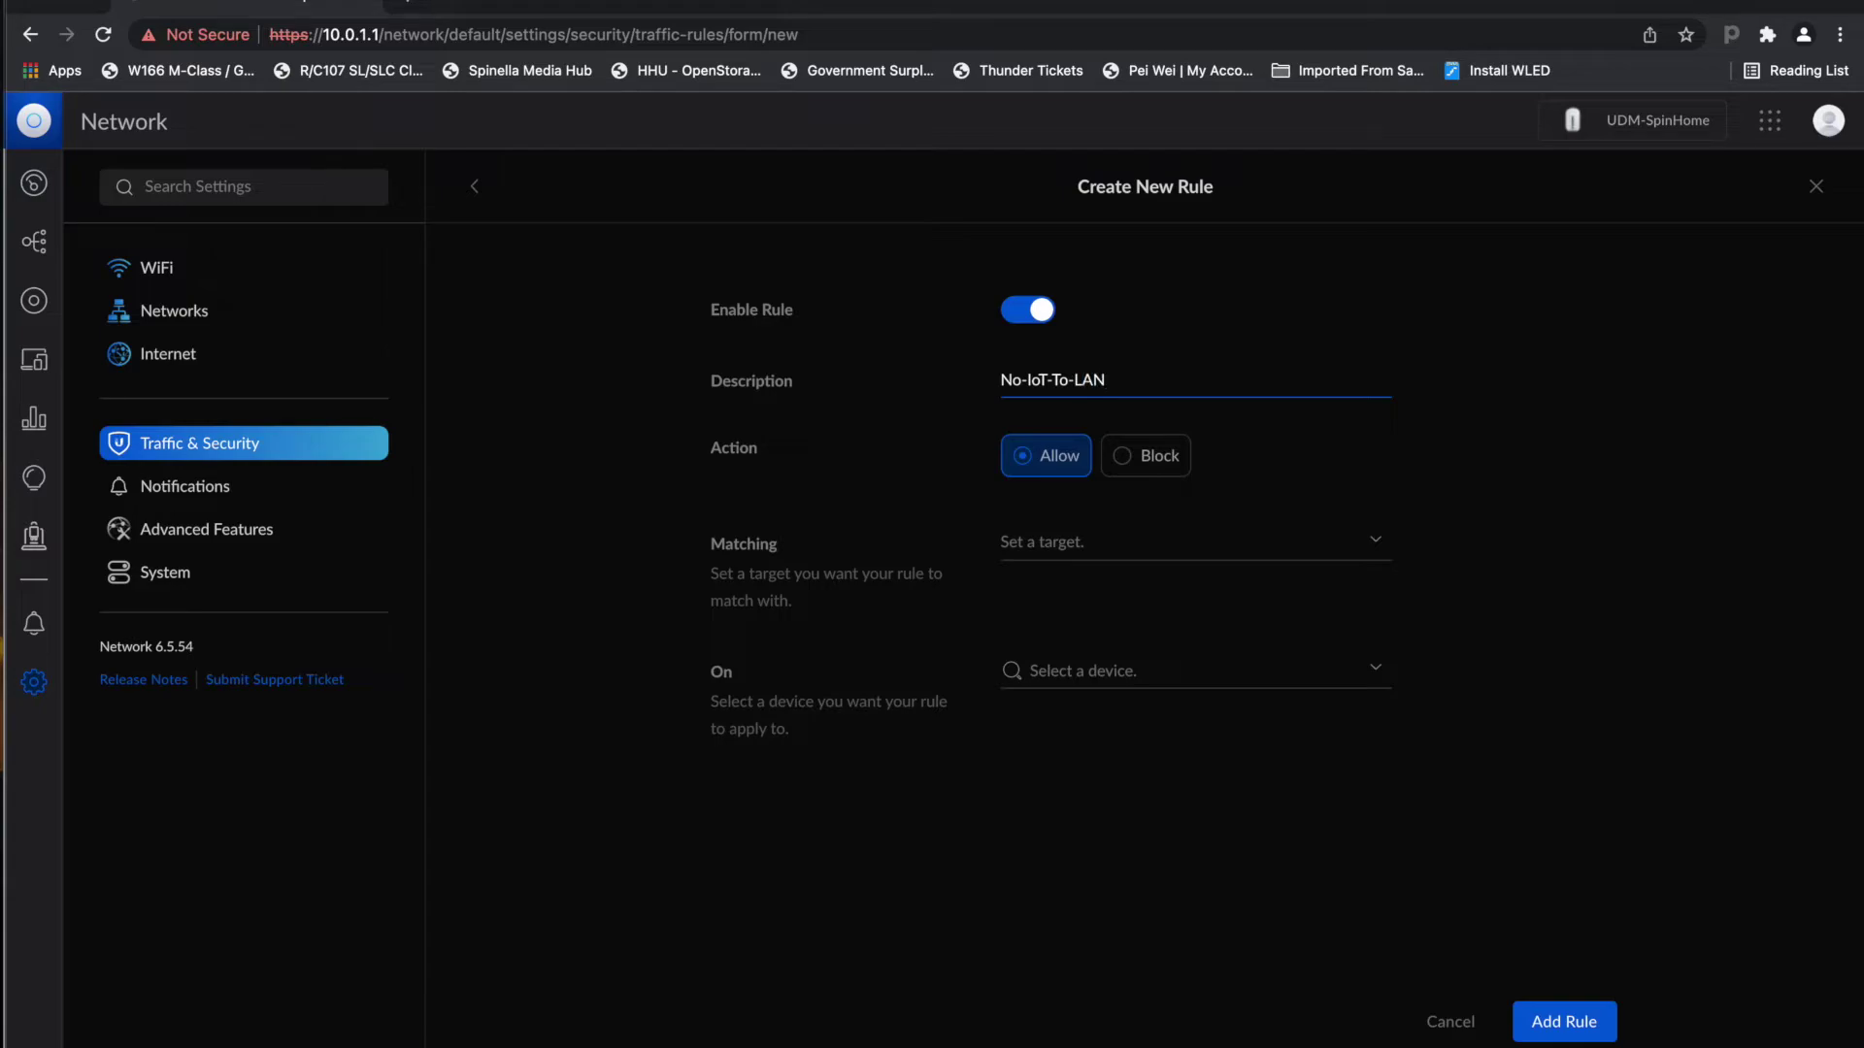
Step: Set the rule to Block the IoT local network's traffic to and from all local networks
left_click(1143, 472)
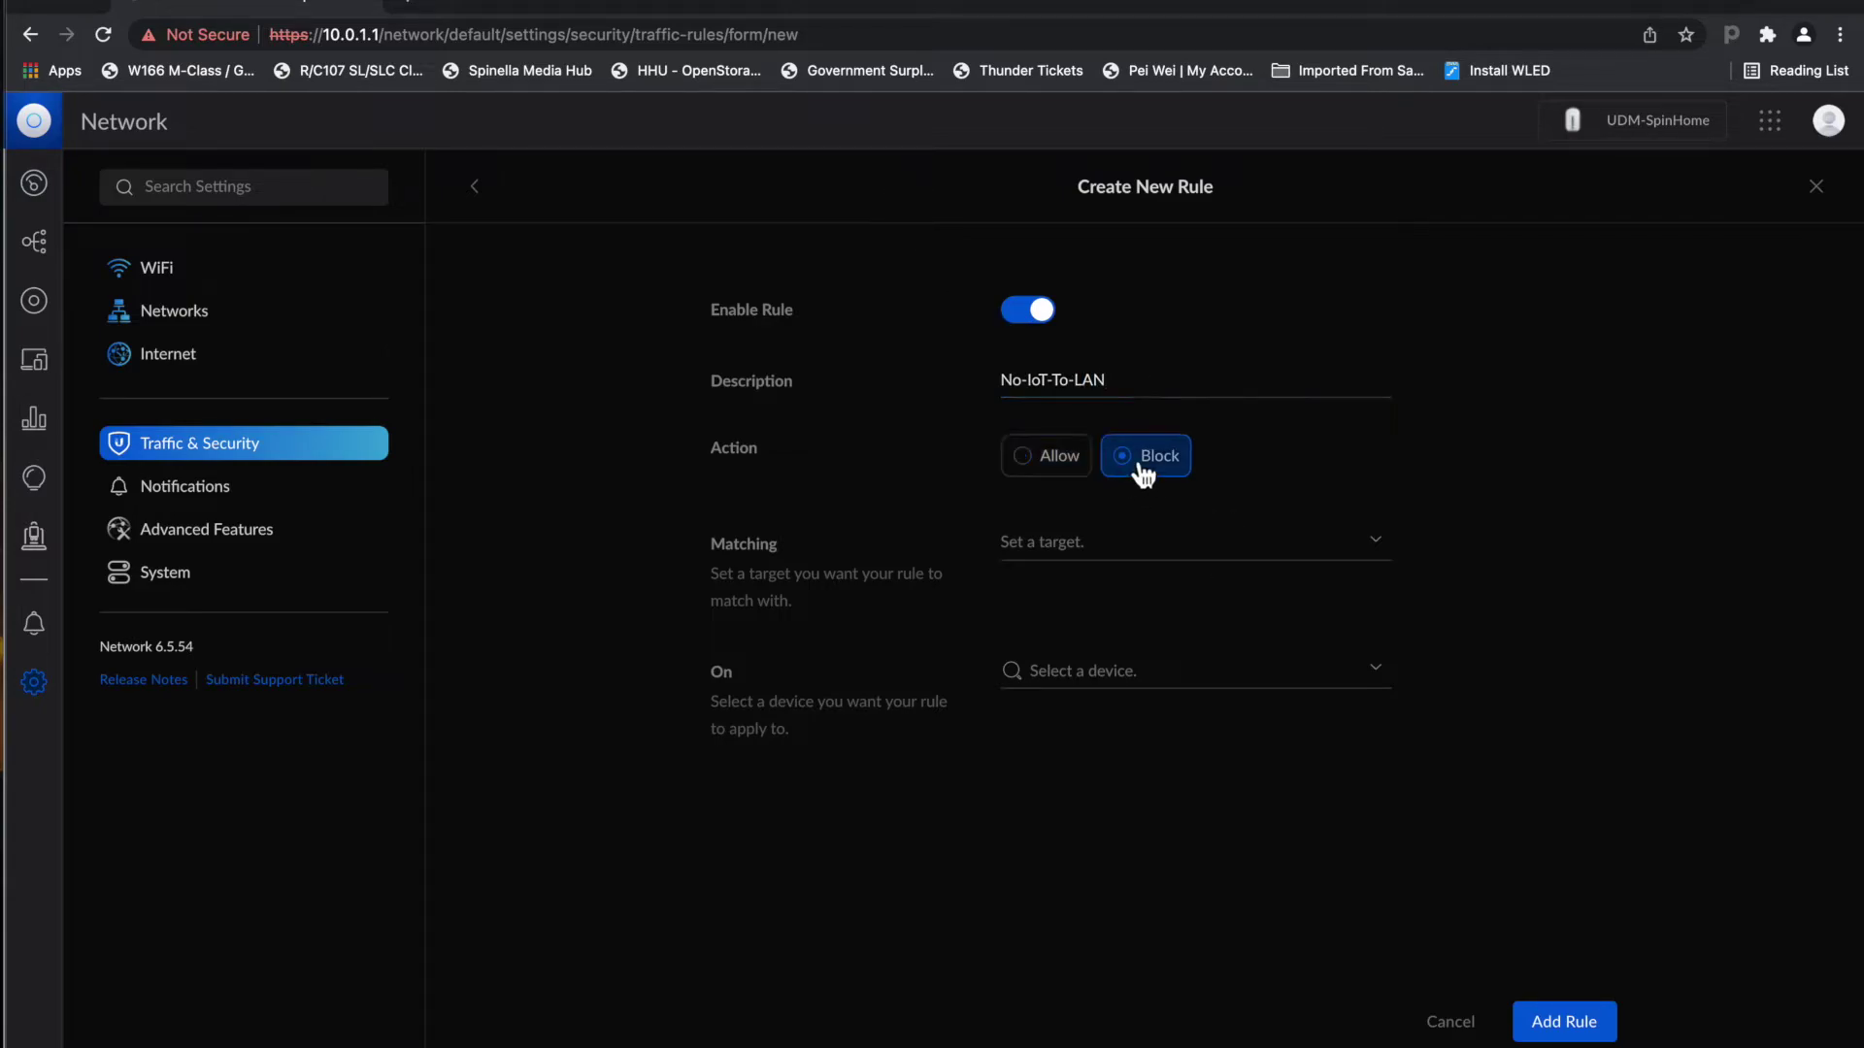
left_click(1380, 567)
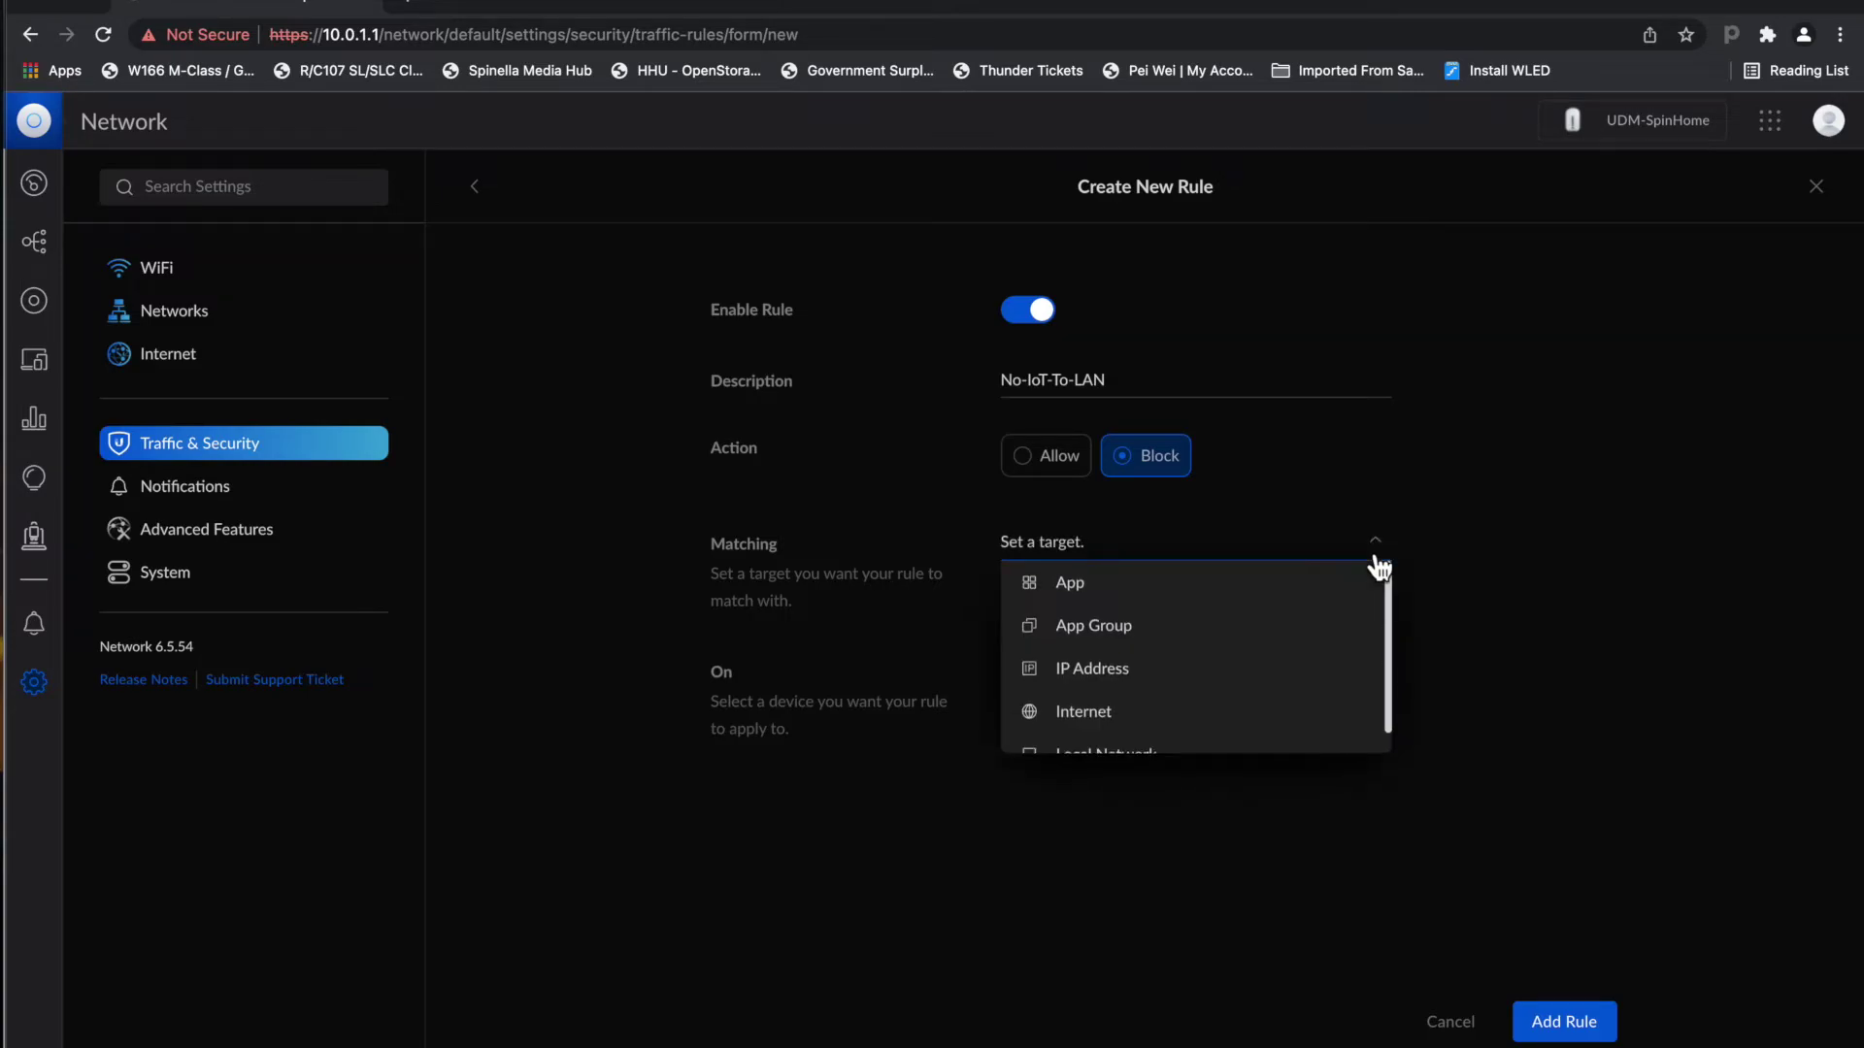
scroll(1252, 699, "down", 1)
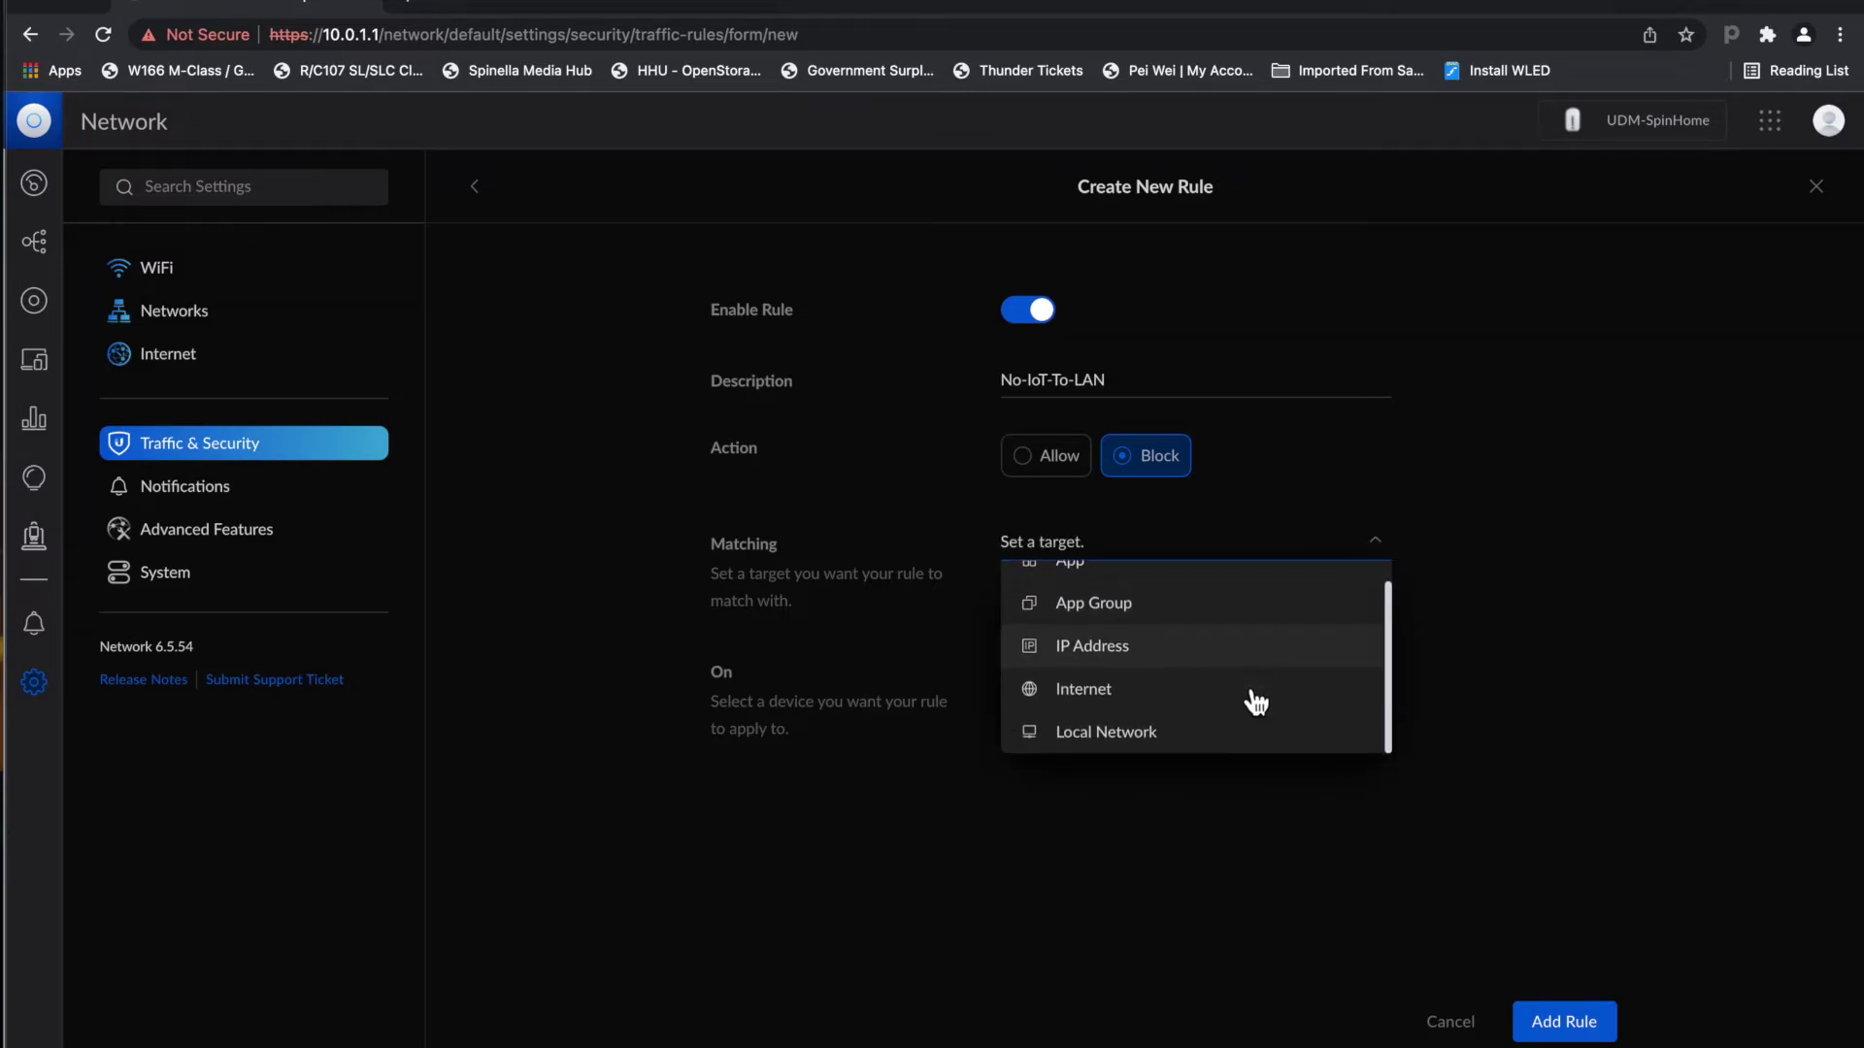
left_click(1202, 739)
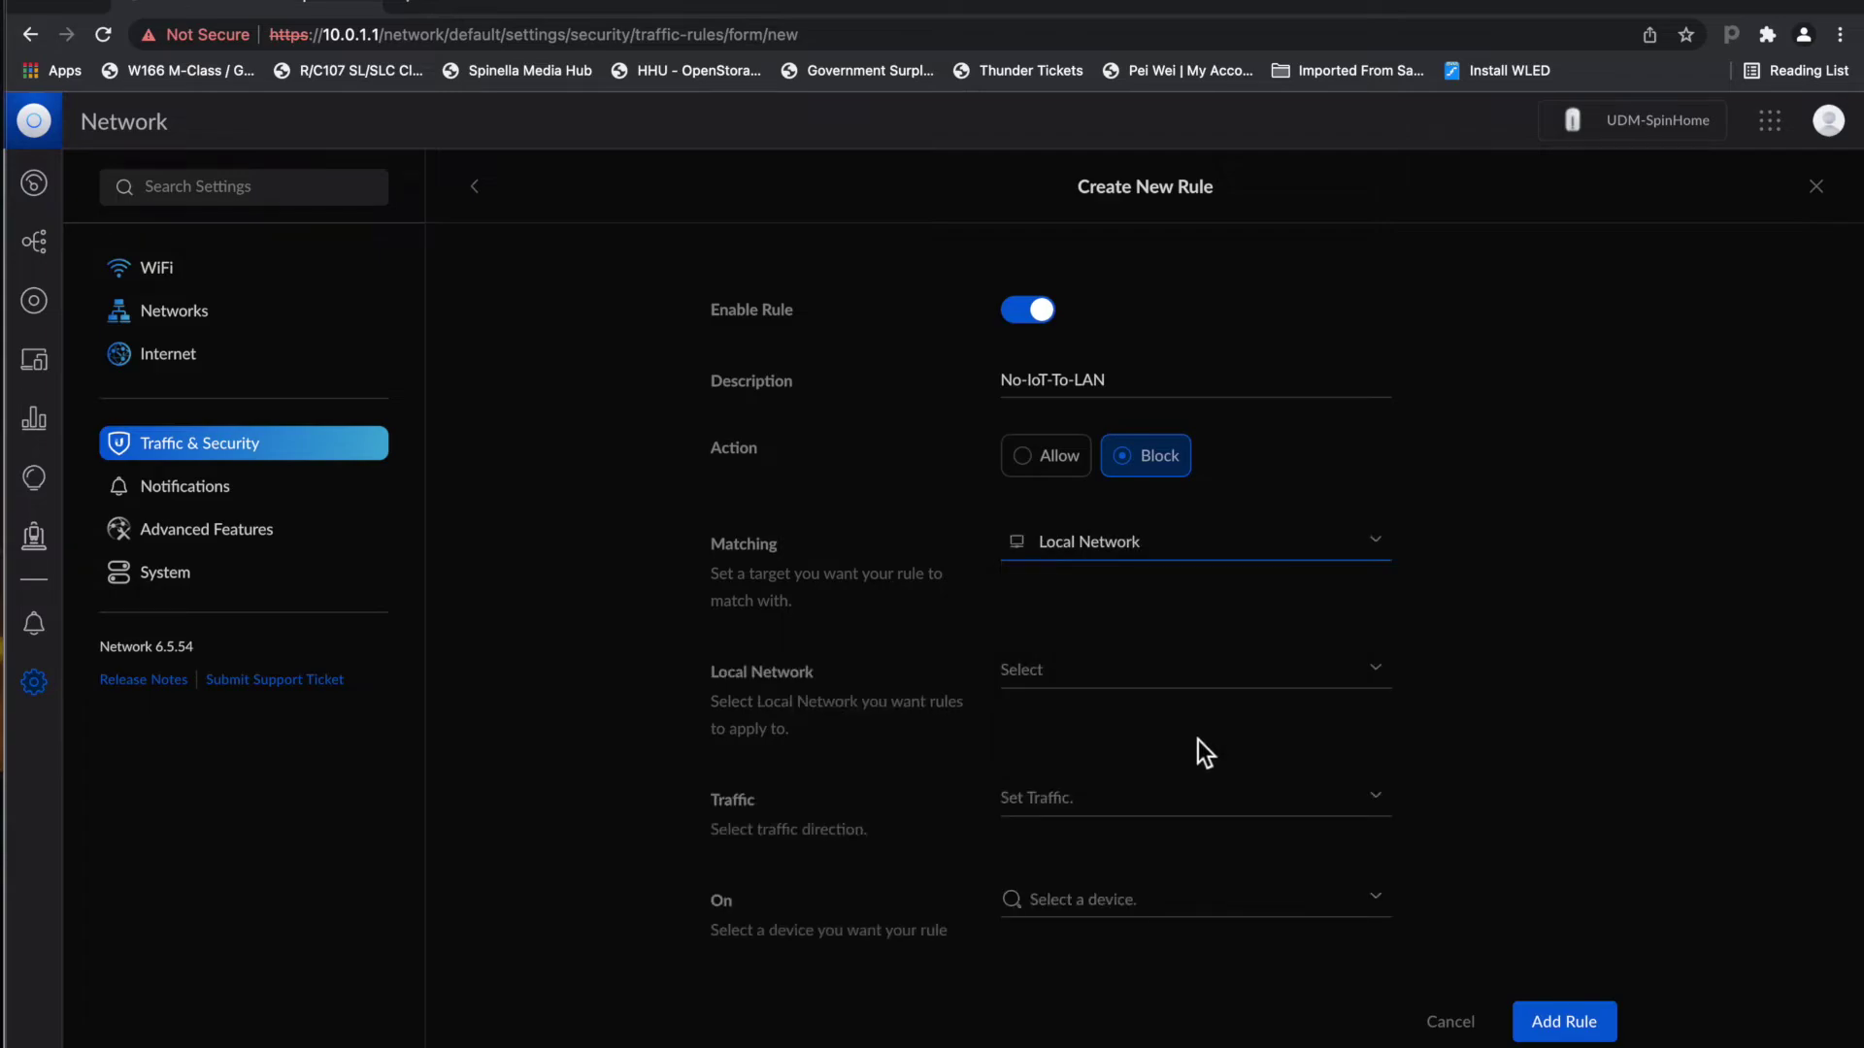
left_click(1378, 679)
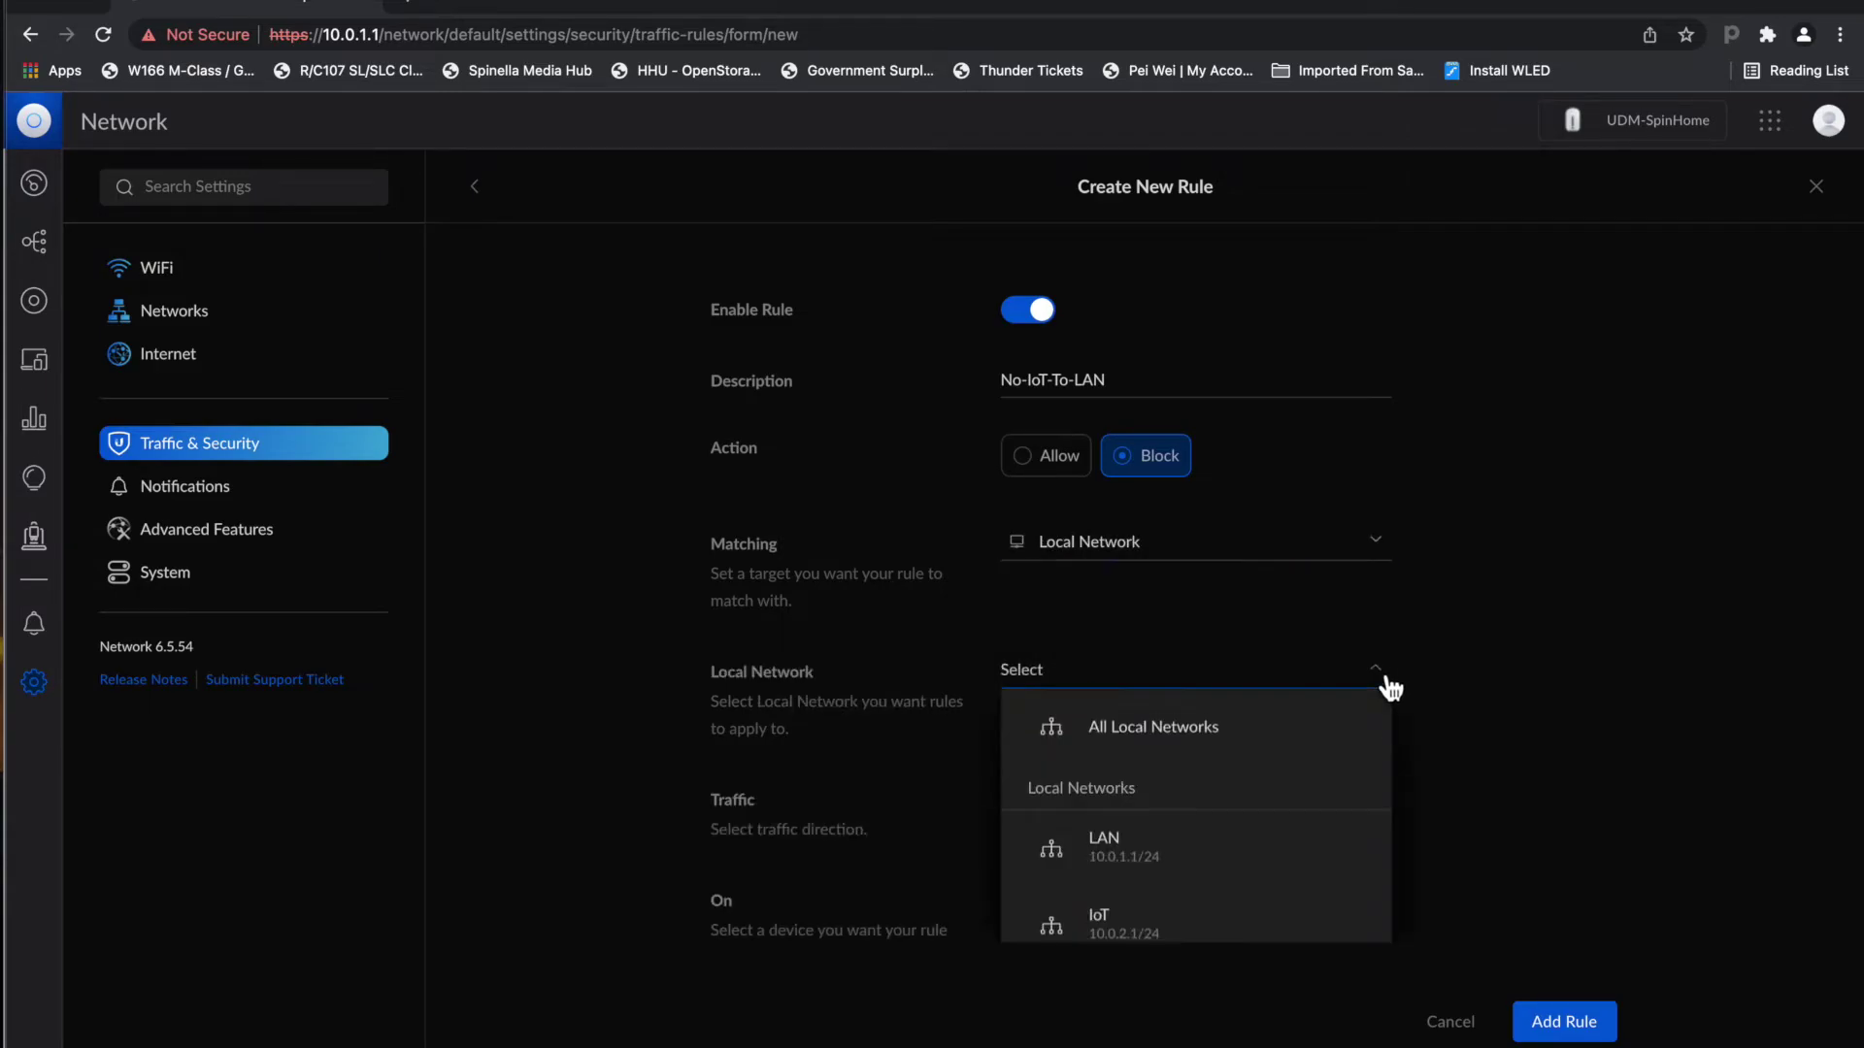
left_click(1180, 932)
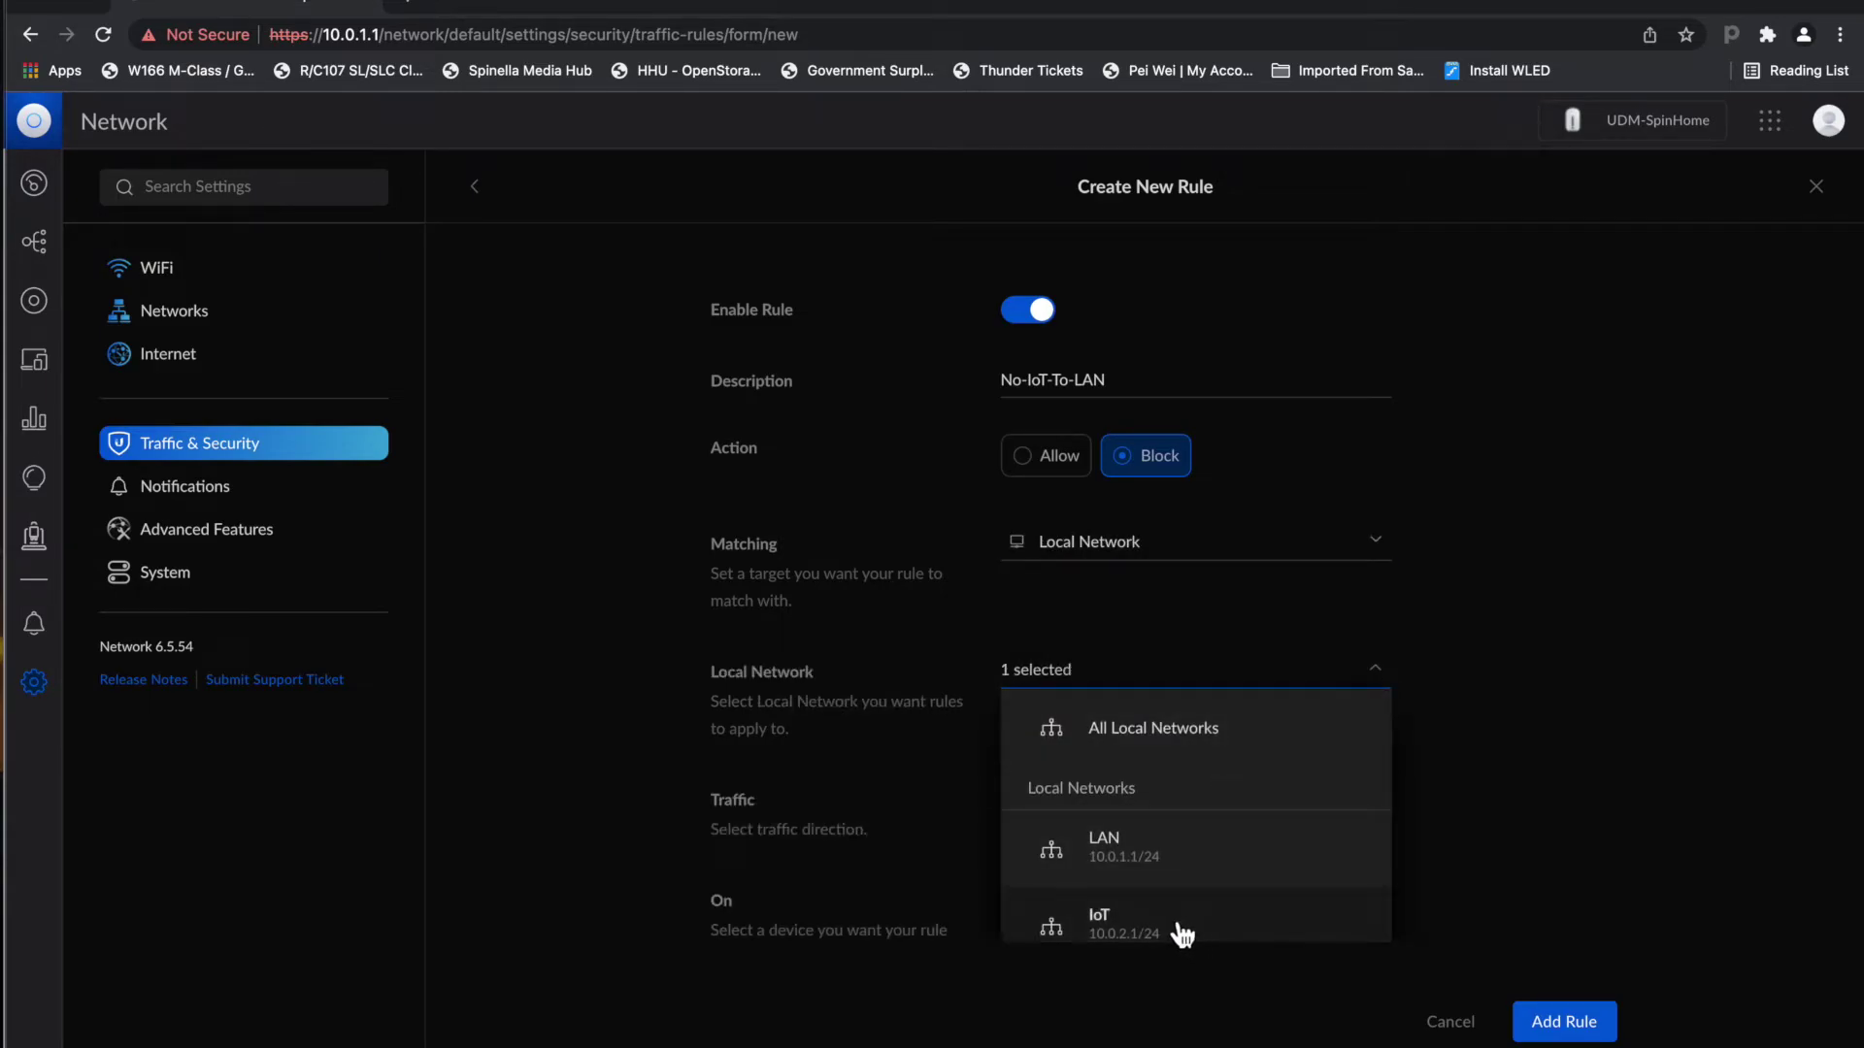
left_click(1640, 824)
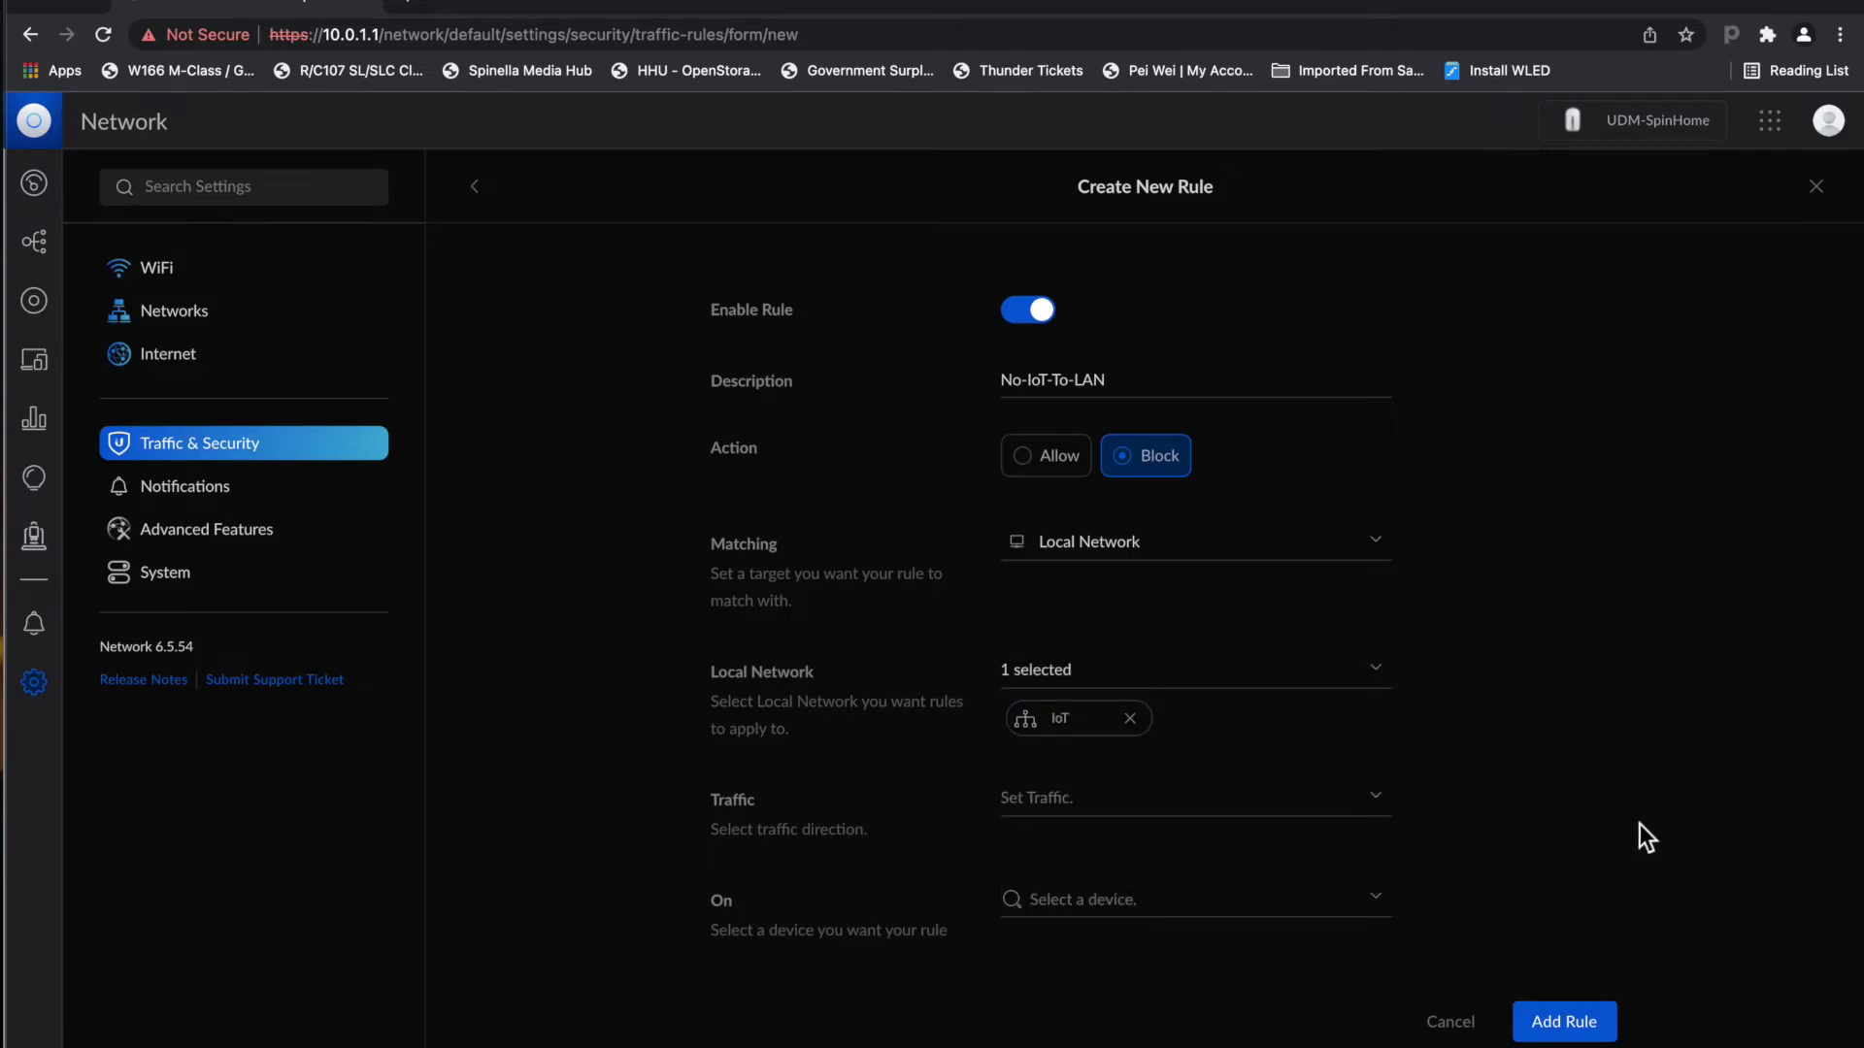
left_click(1372, 818)
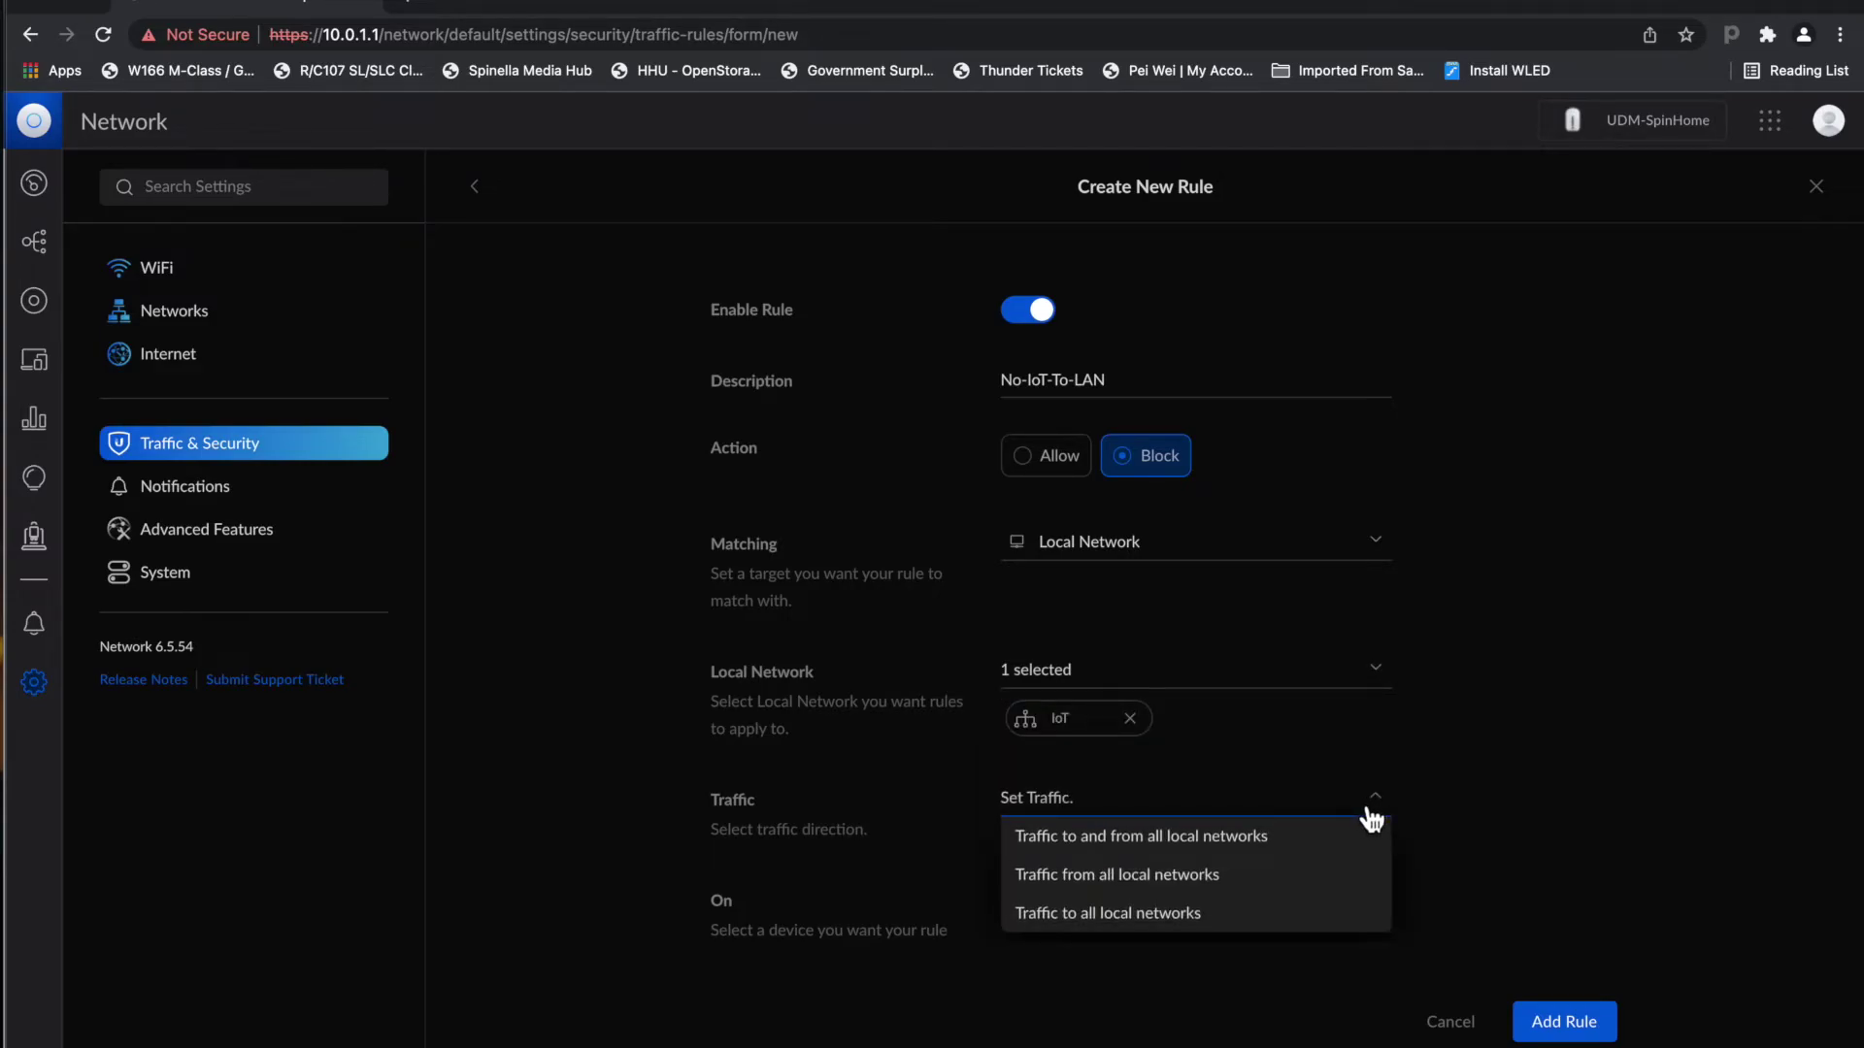
left_click(1143, 852)
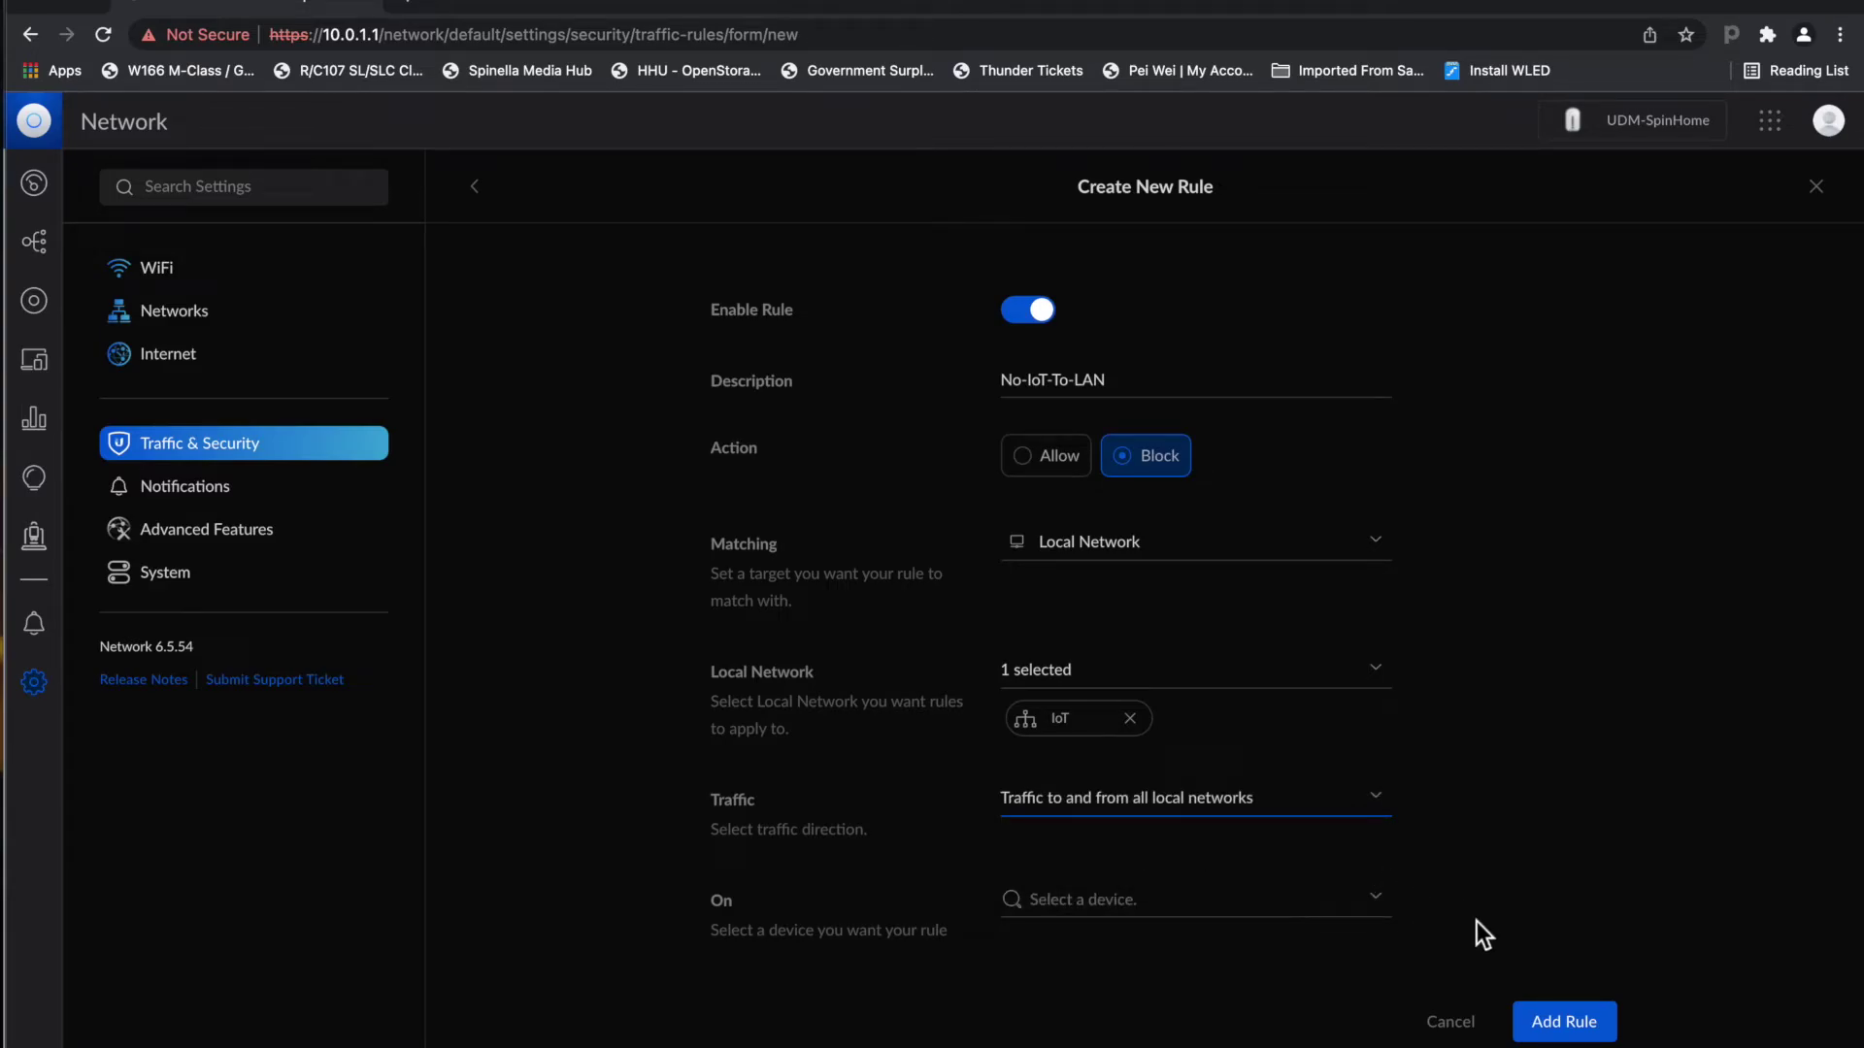
Step: Apply the rule to All Devices and save it
left_click(1380, 915)
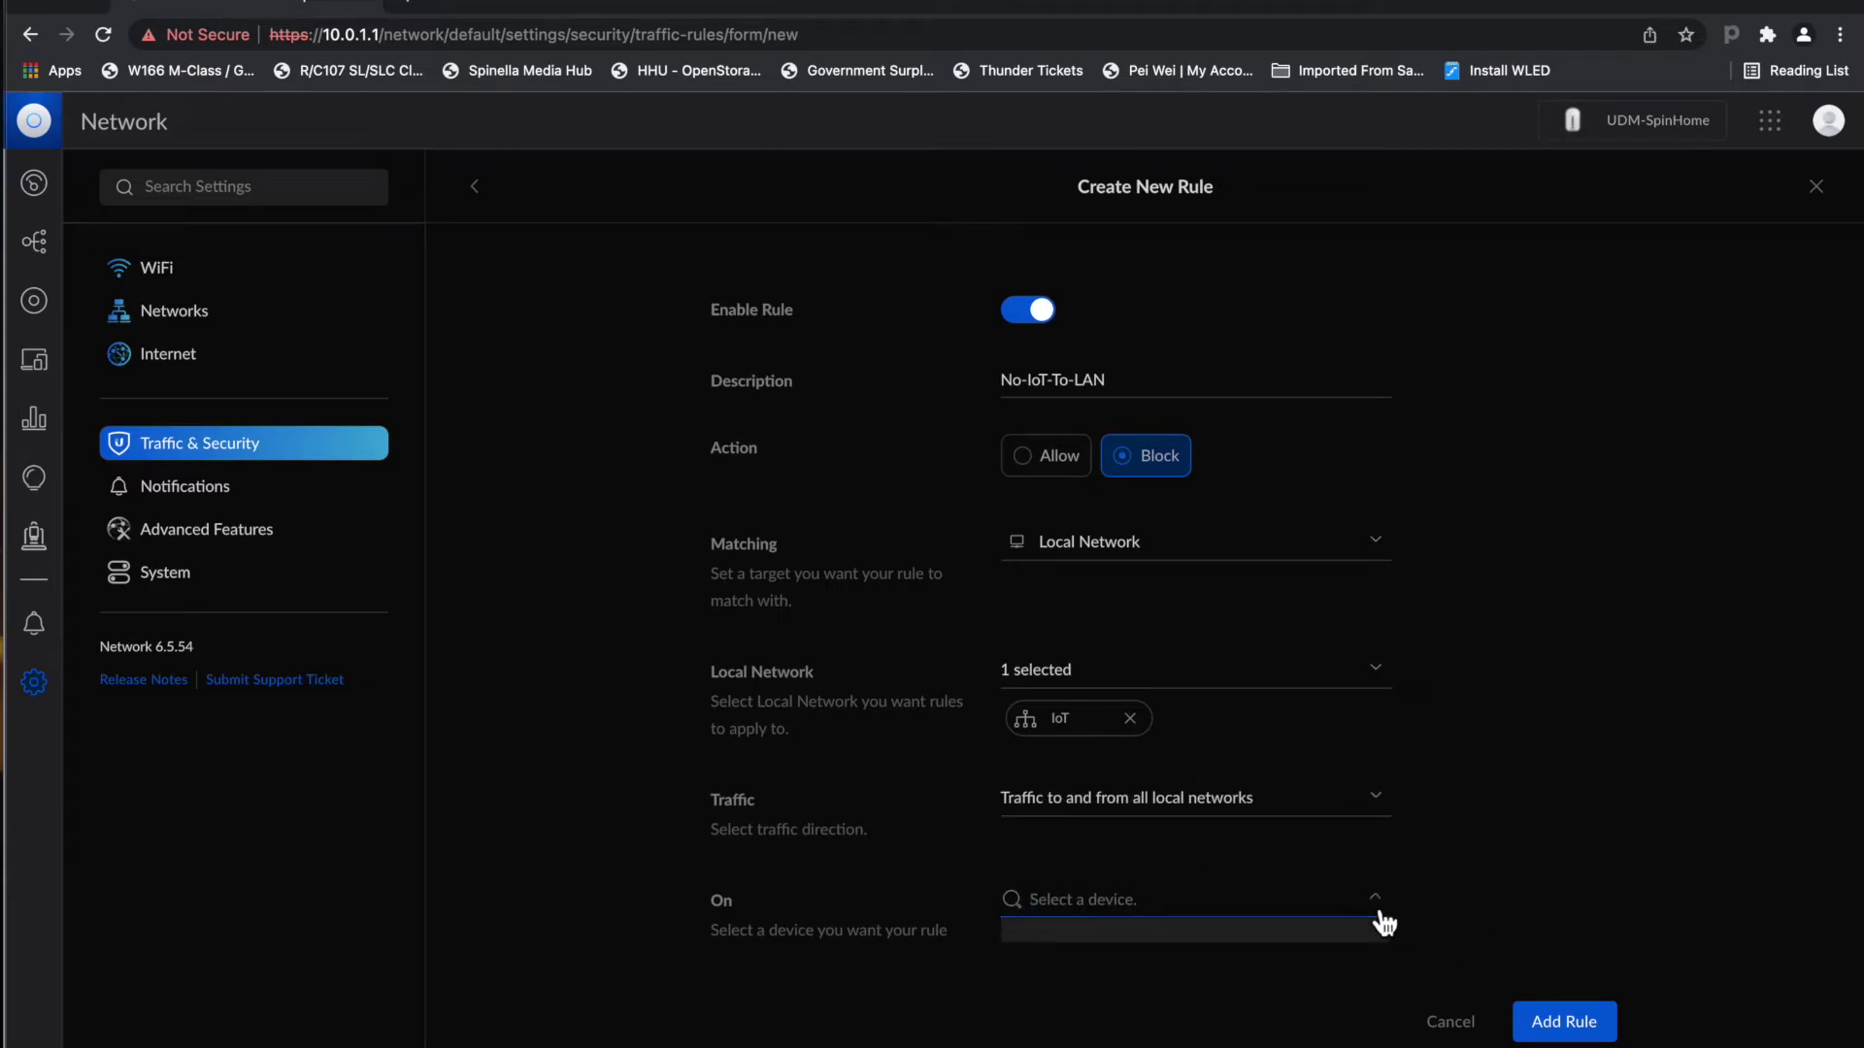
left_click(1511, 888)
scroll(1514, 883, "down", 1)
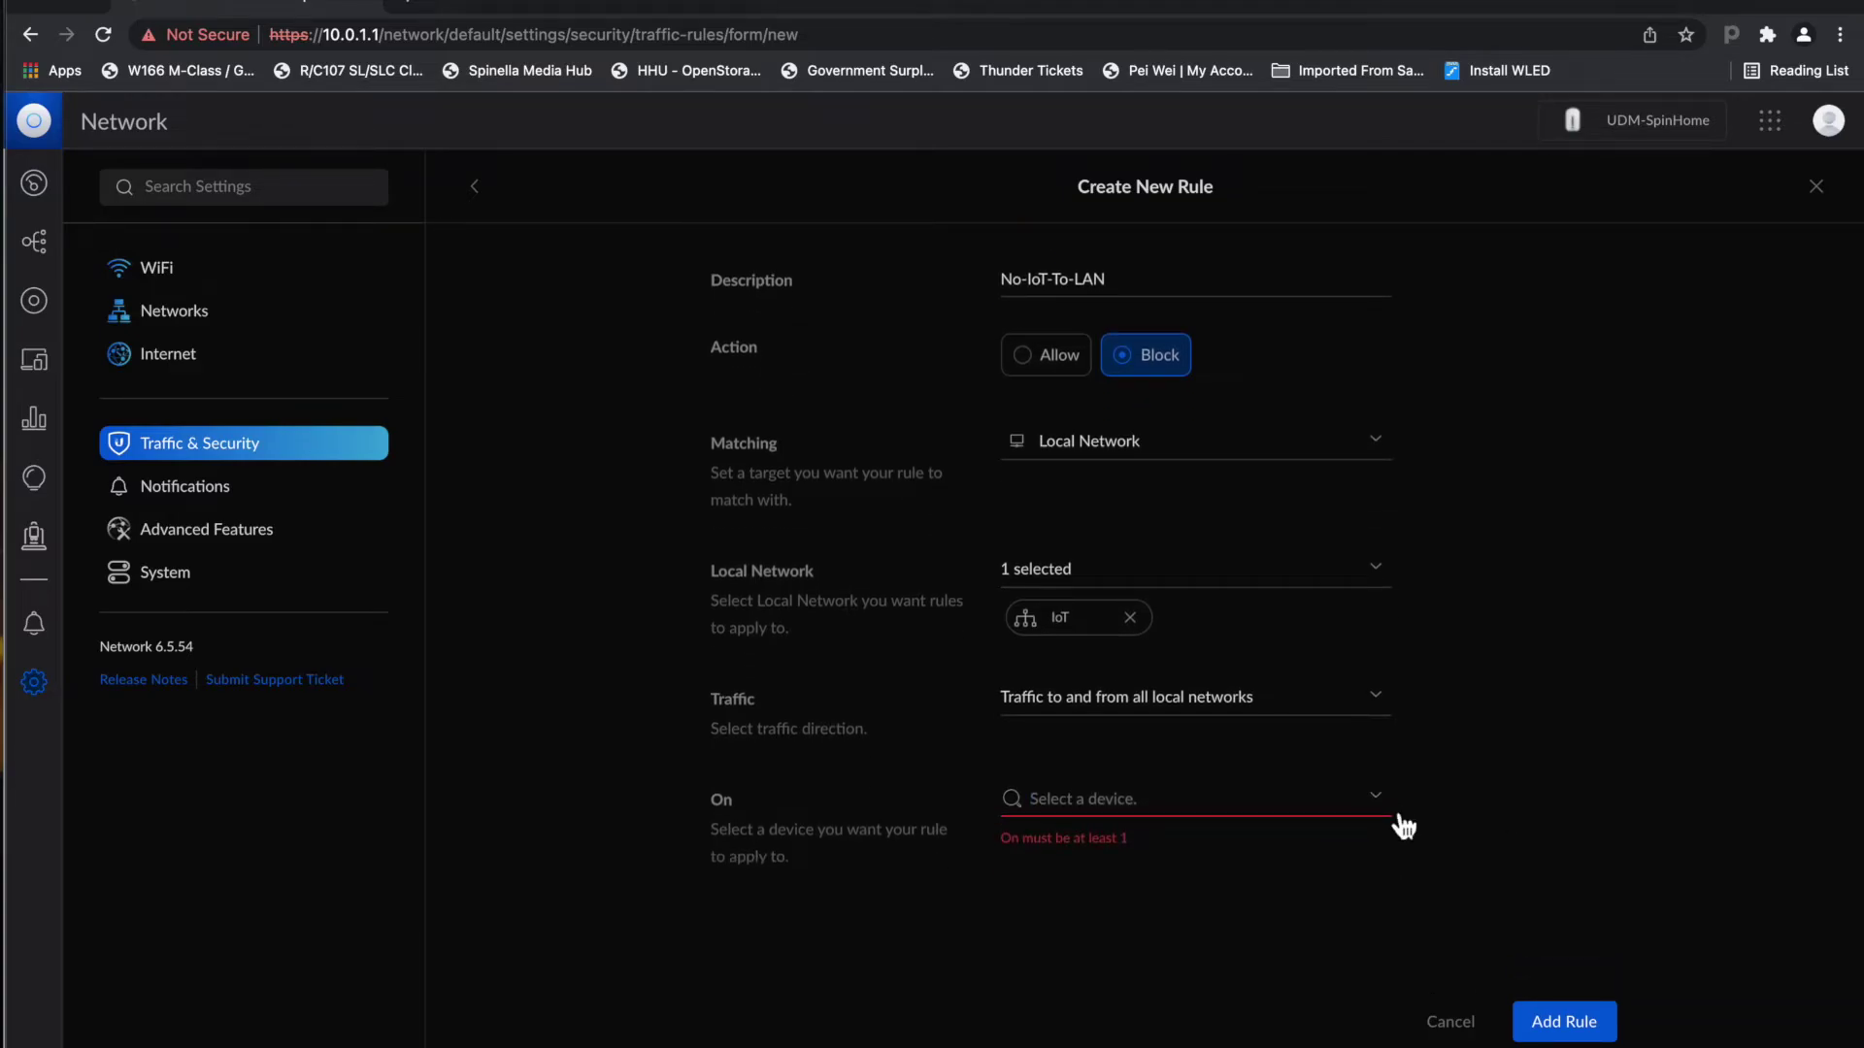
left_click(1362, 804)
left_click(1146, 868)
left_click(1623, 798)
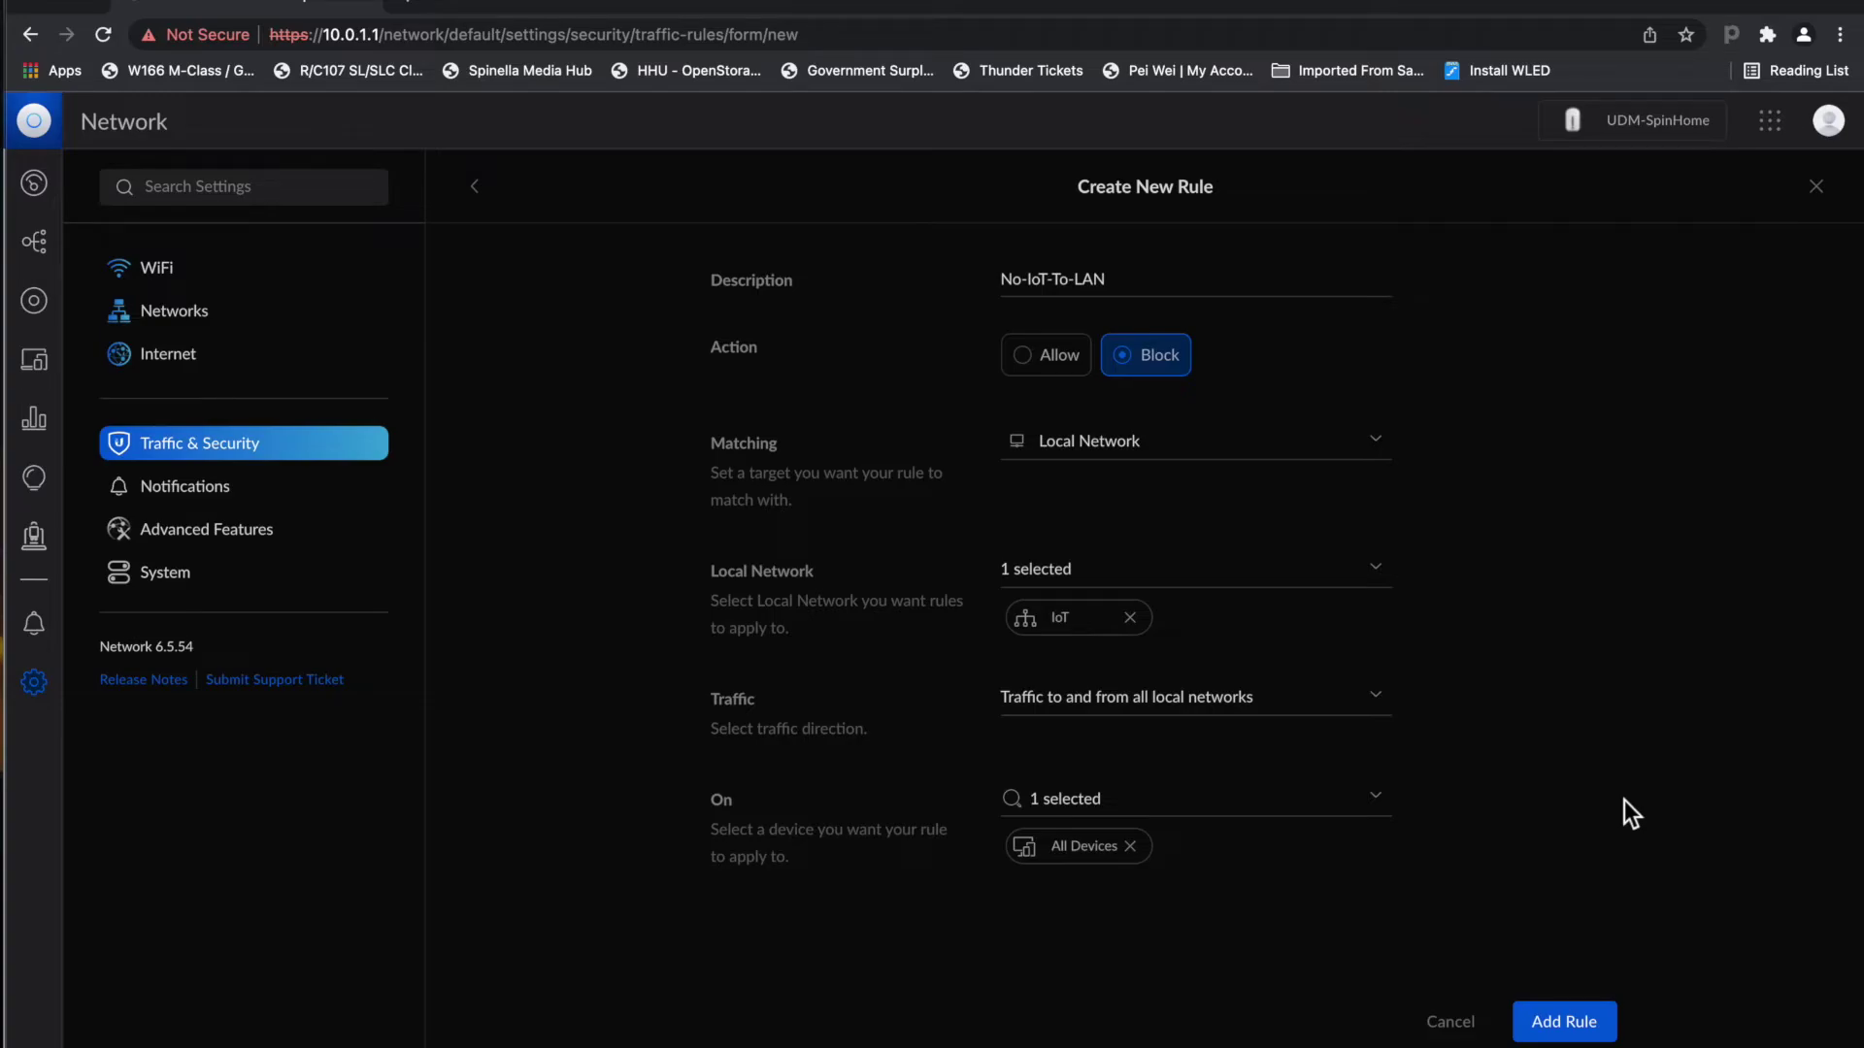
left_click(1576, 1024)
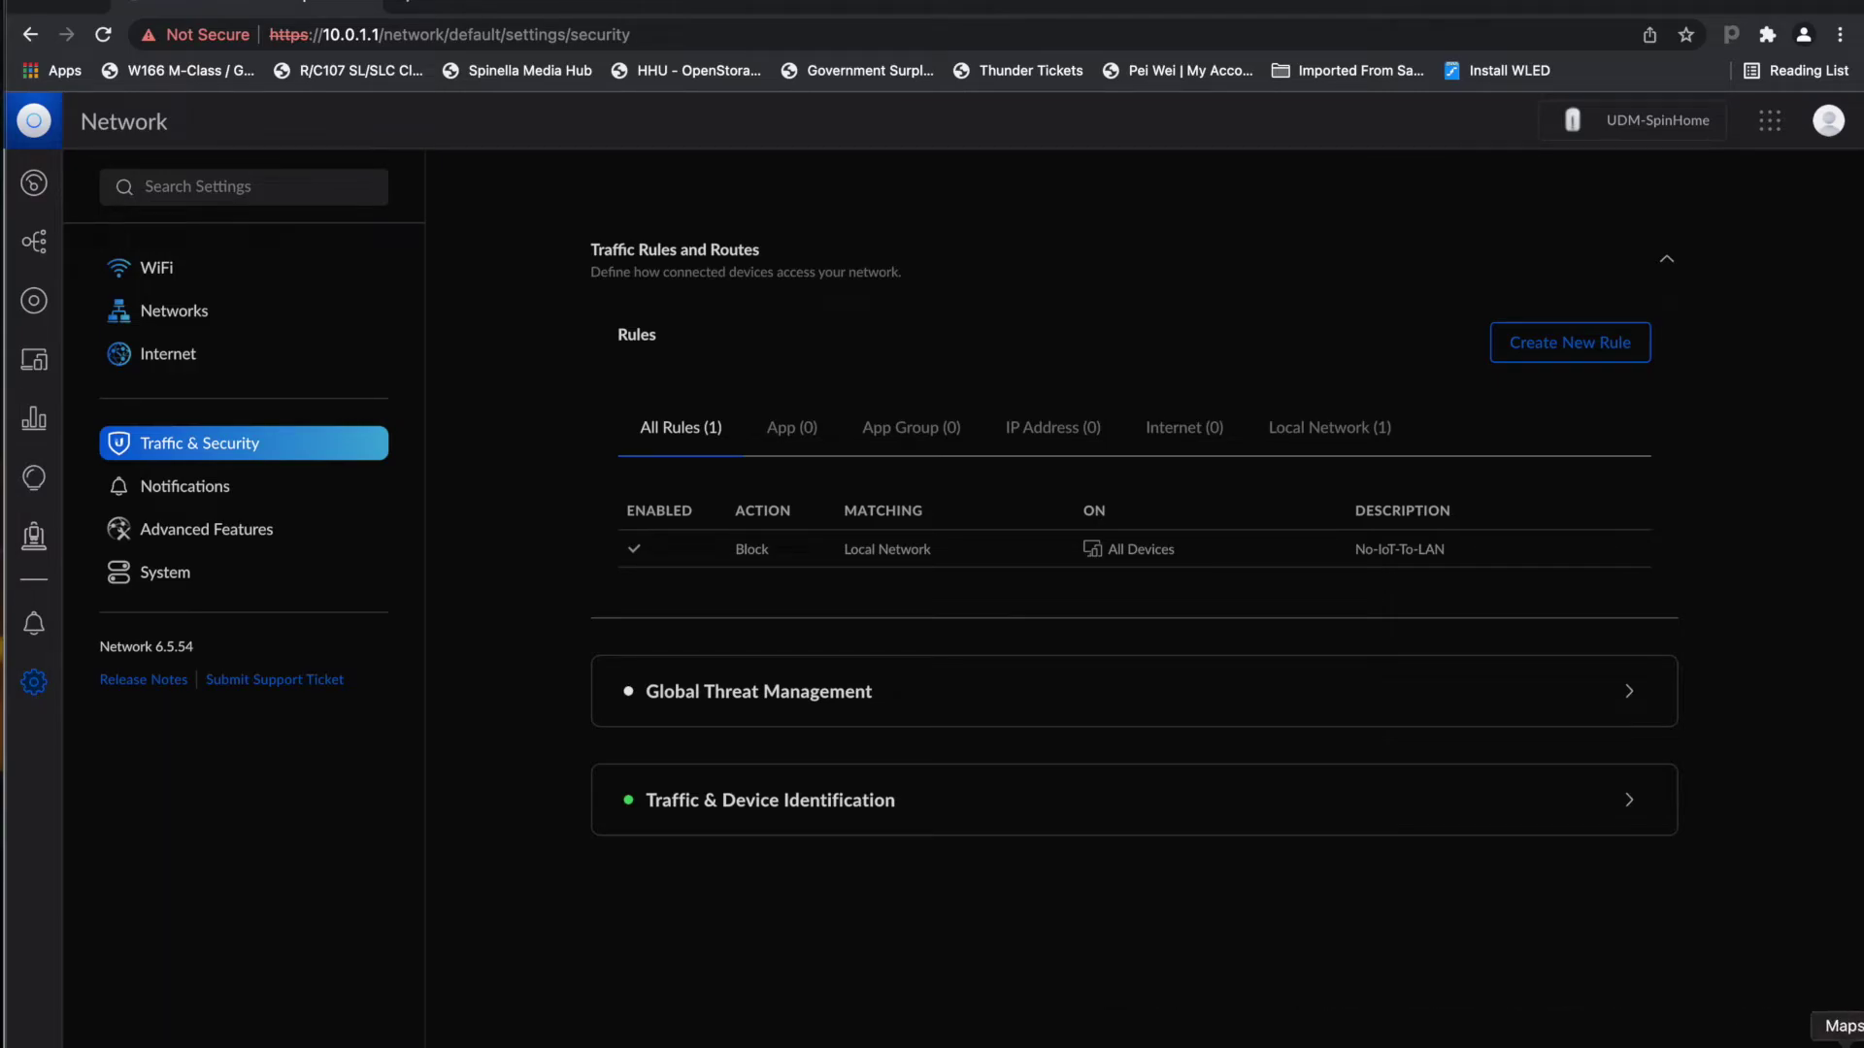
Step: Launch Terminal beside the browser and show UniFi's connected client devices list
left_click(1156, 1043)
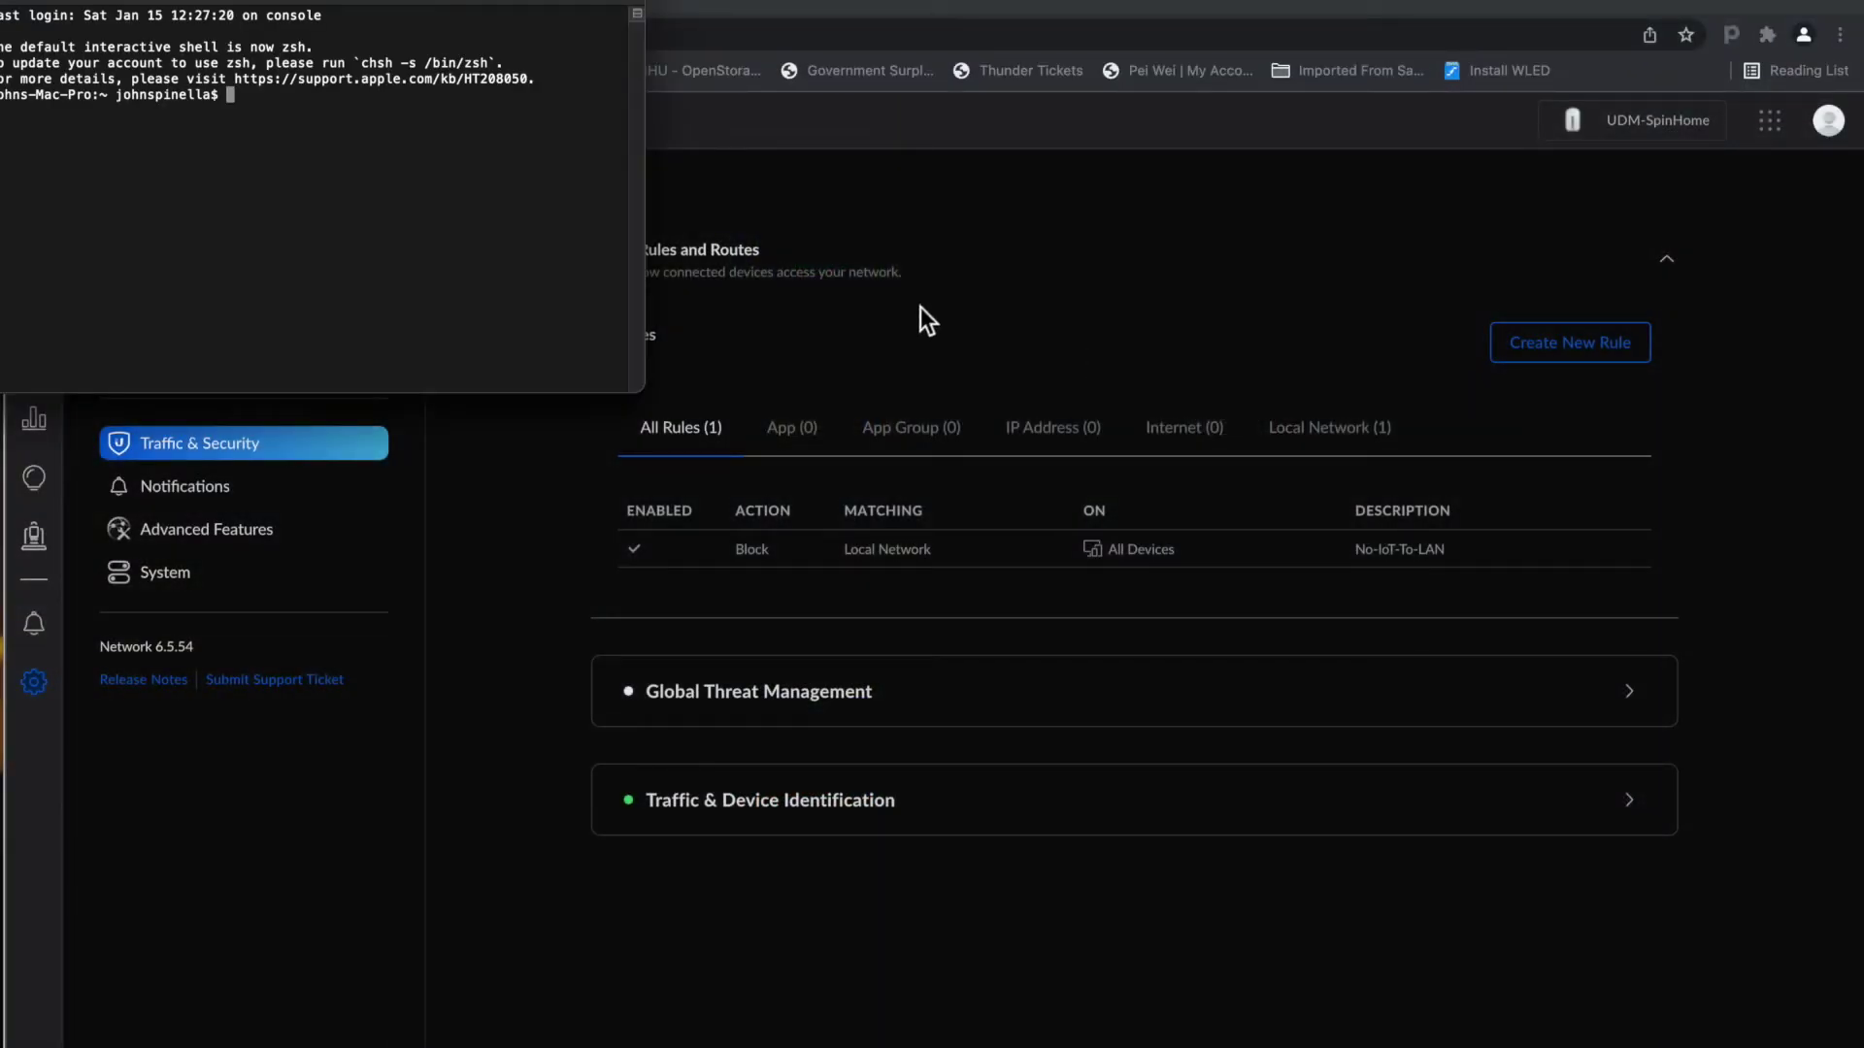
left_click_drag(533, 2, 1716, 650)
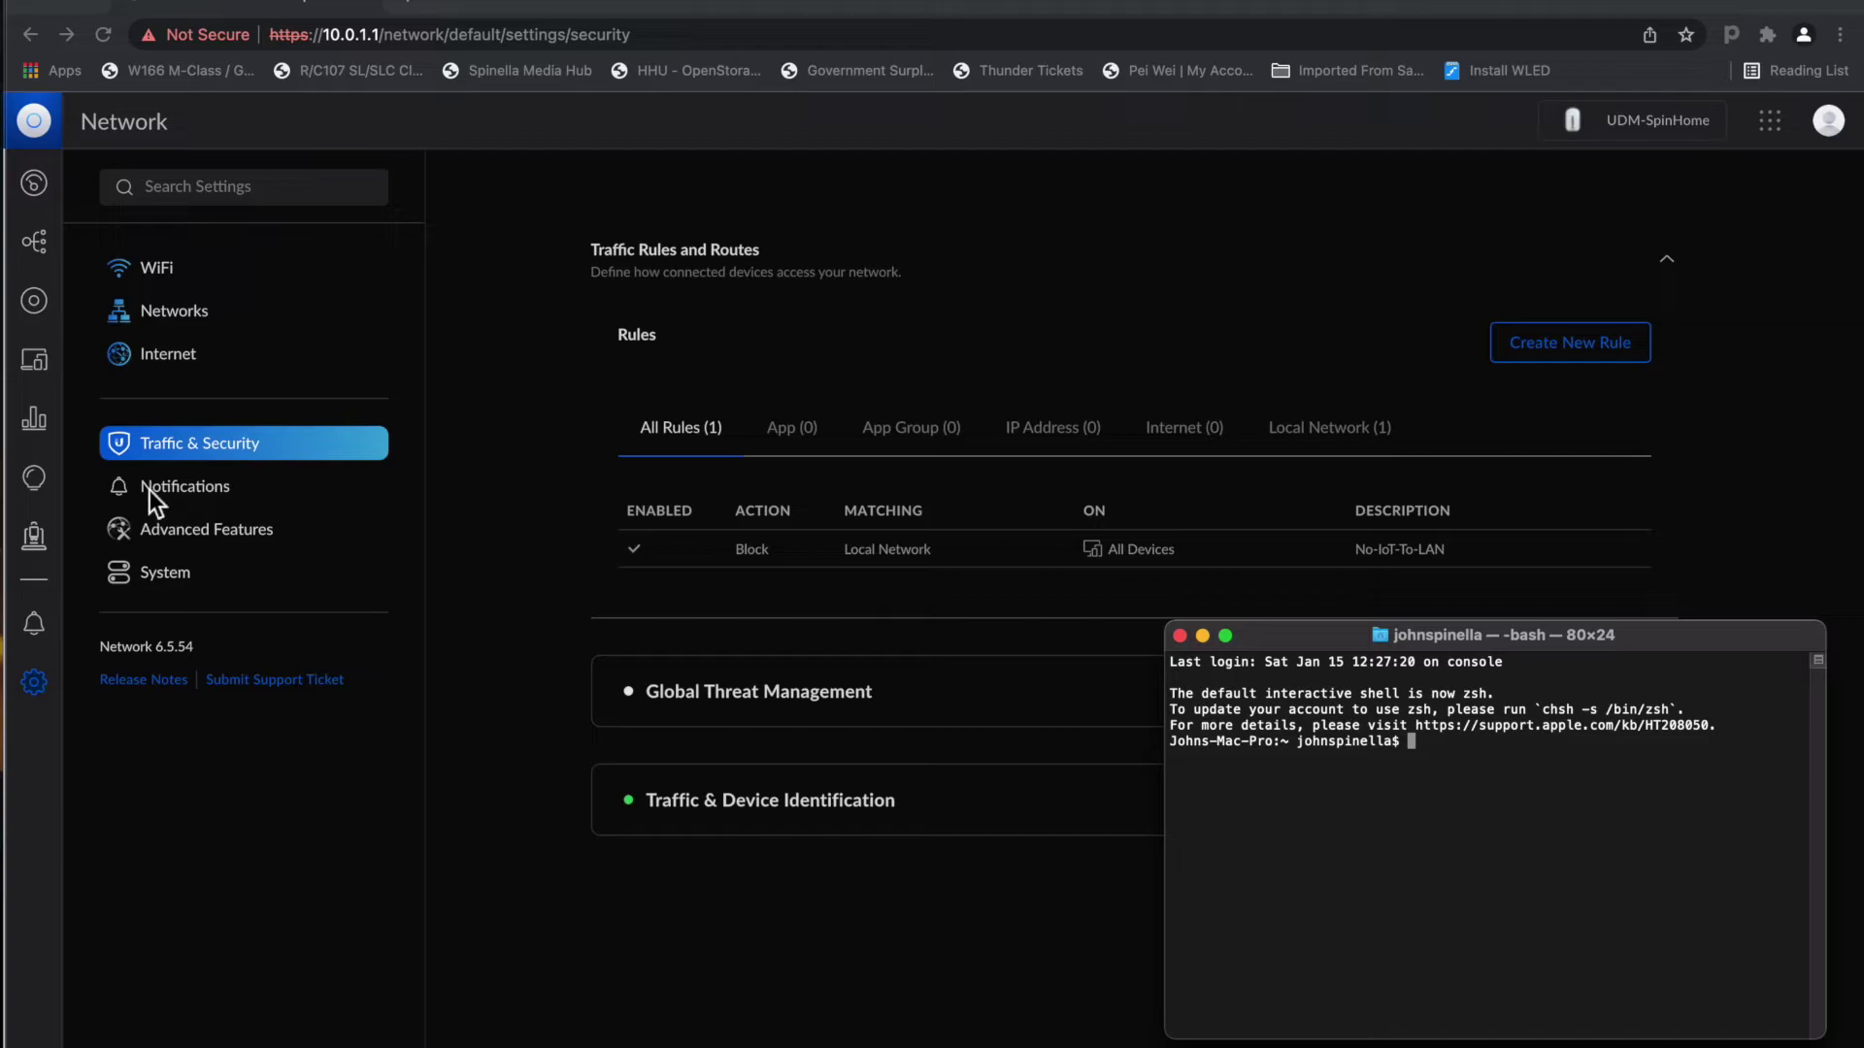
left_click(43, 301)
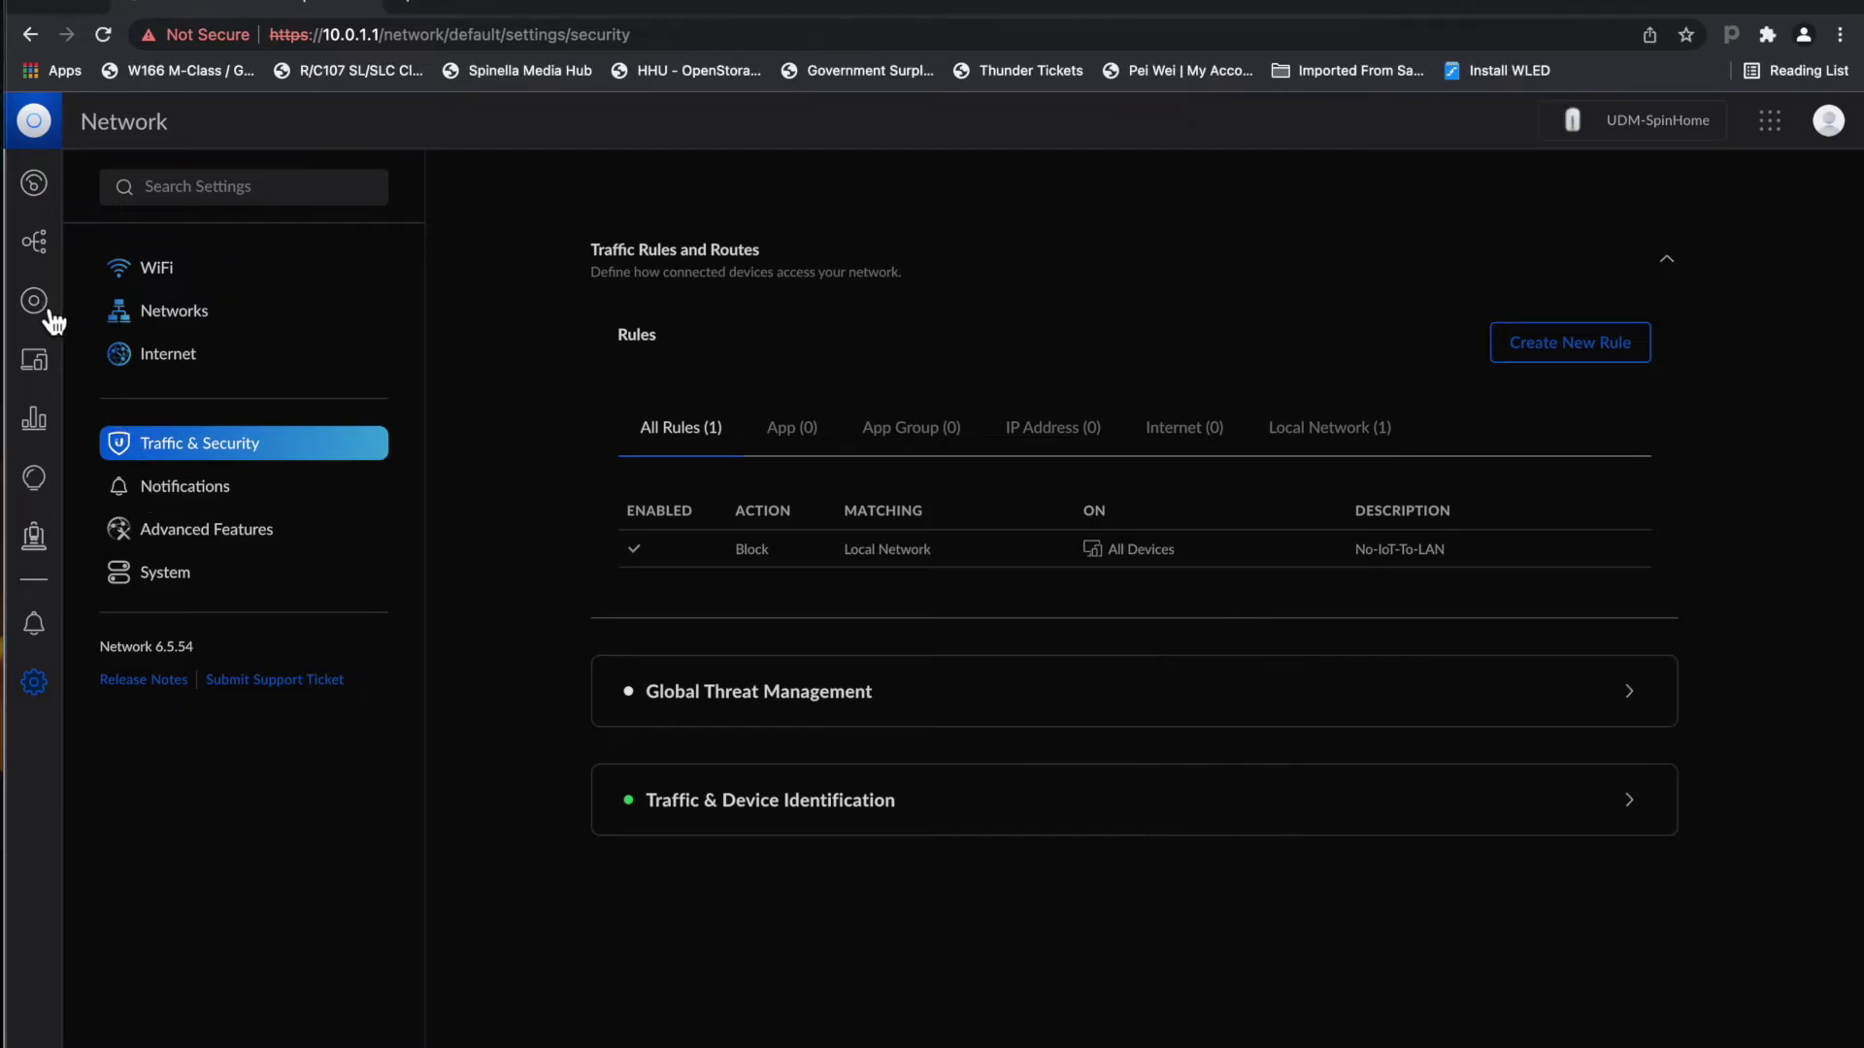
left_click(50, 359)
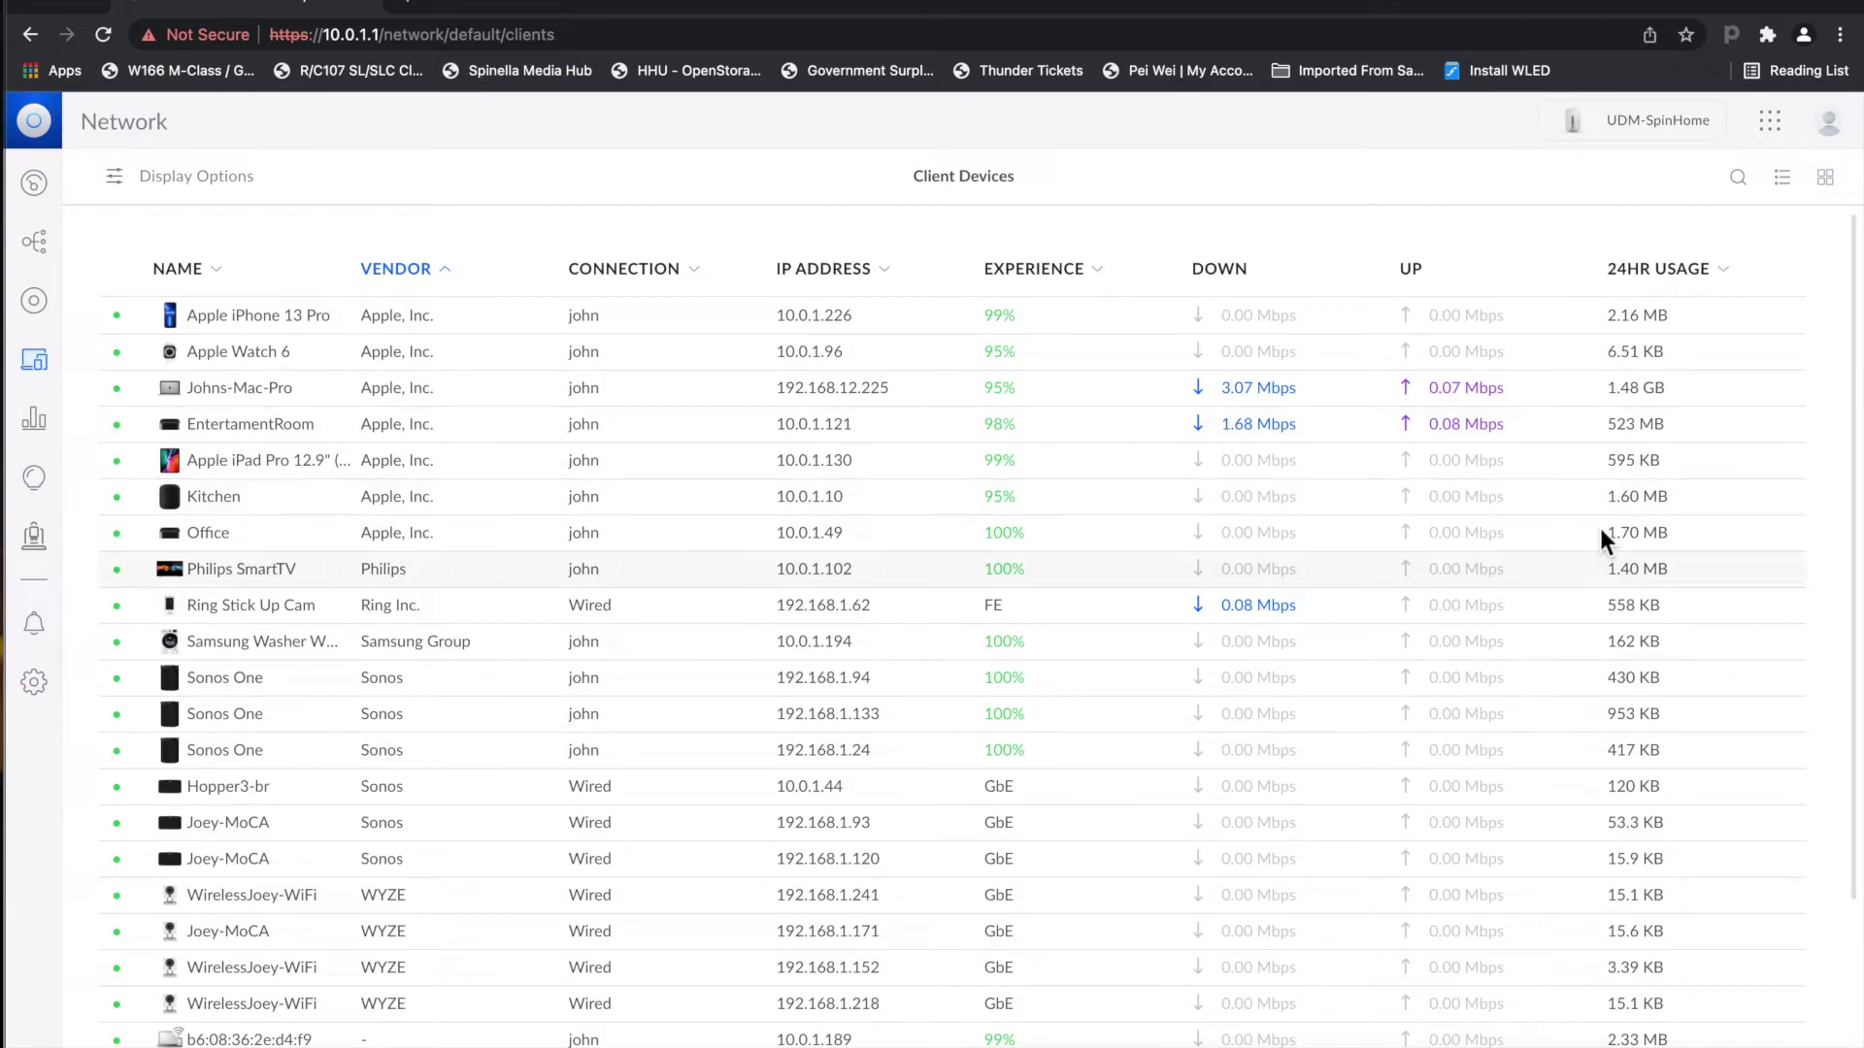
Step: Ping 10.0.1.49 until it times out, stop it, exit the shell and close Terminal
left_click(412, 12)
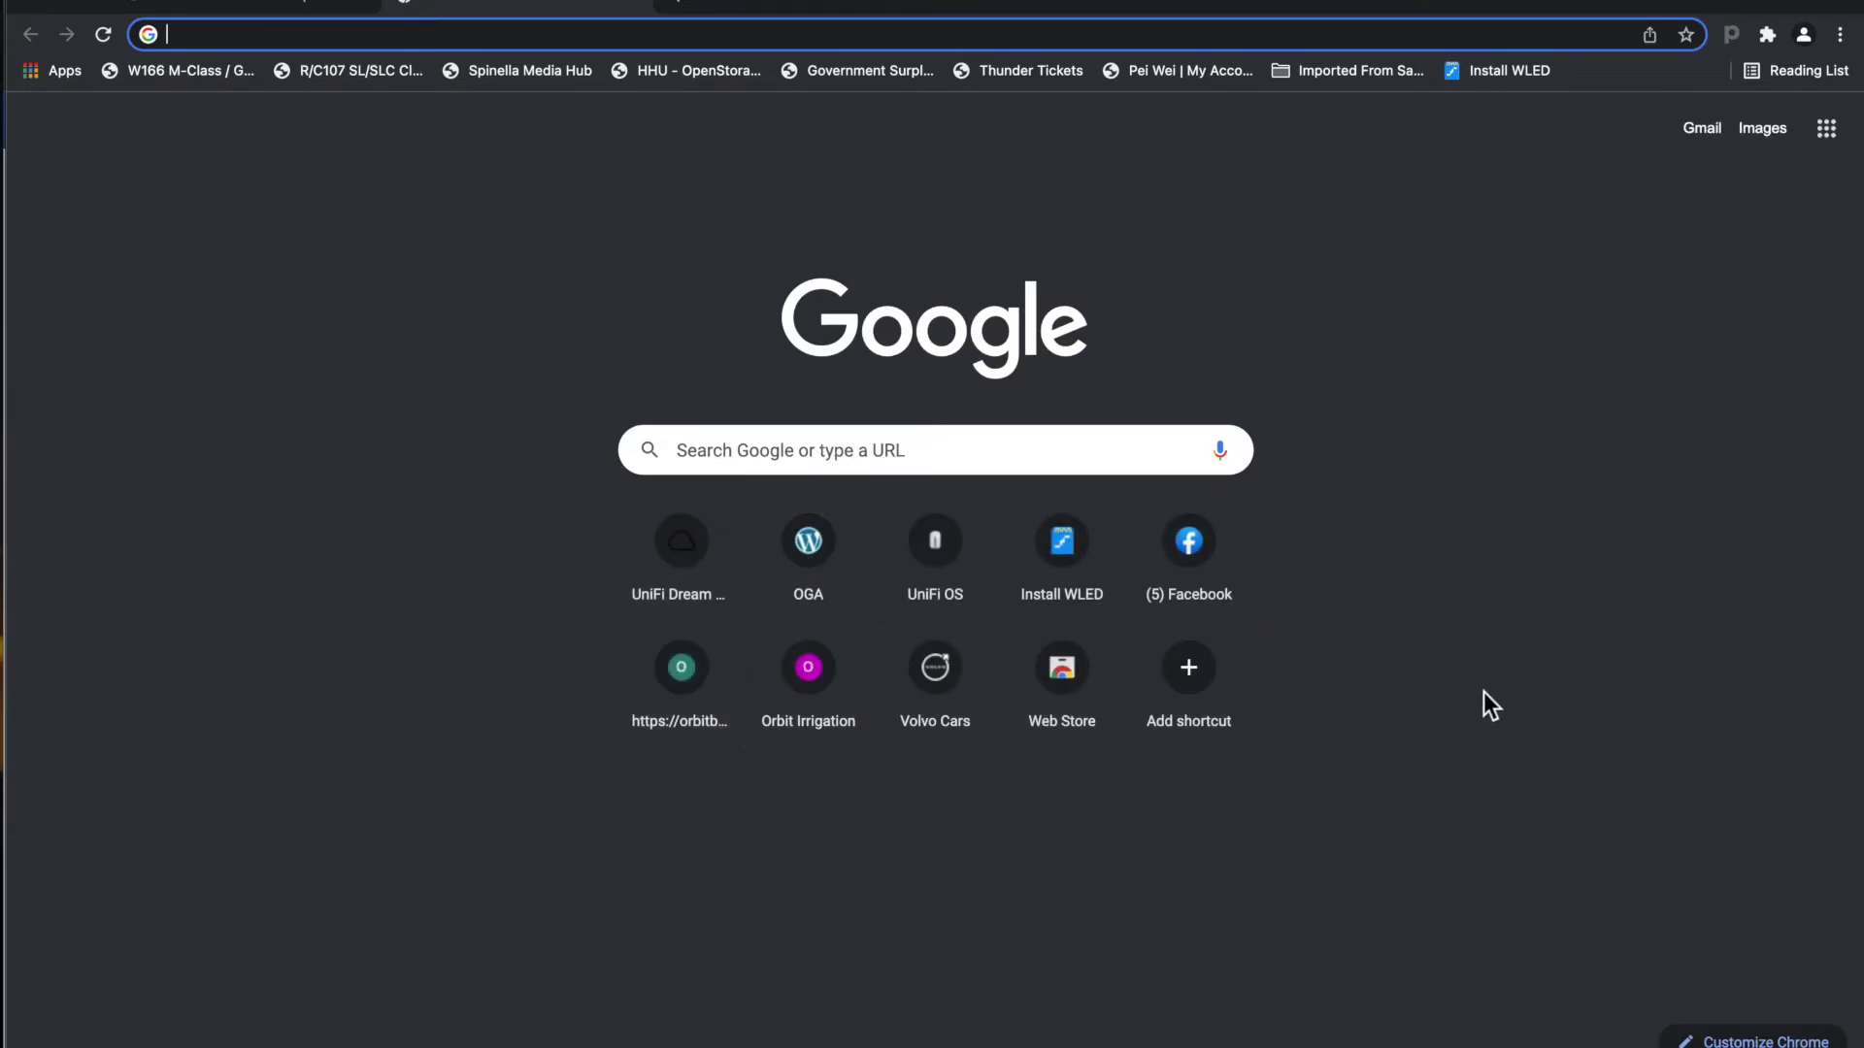
left_click(1209, 556)
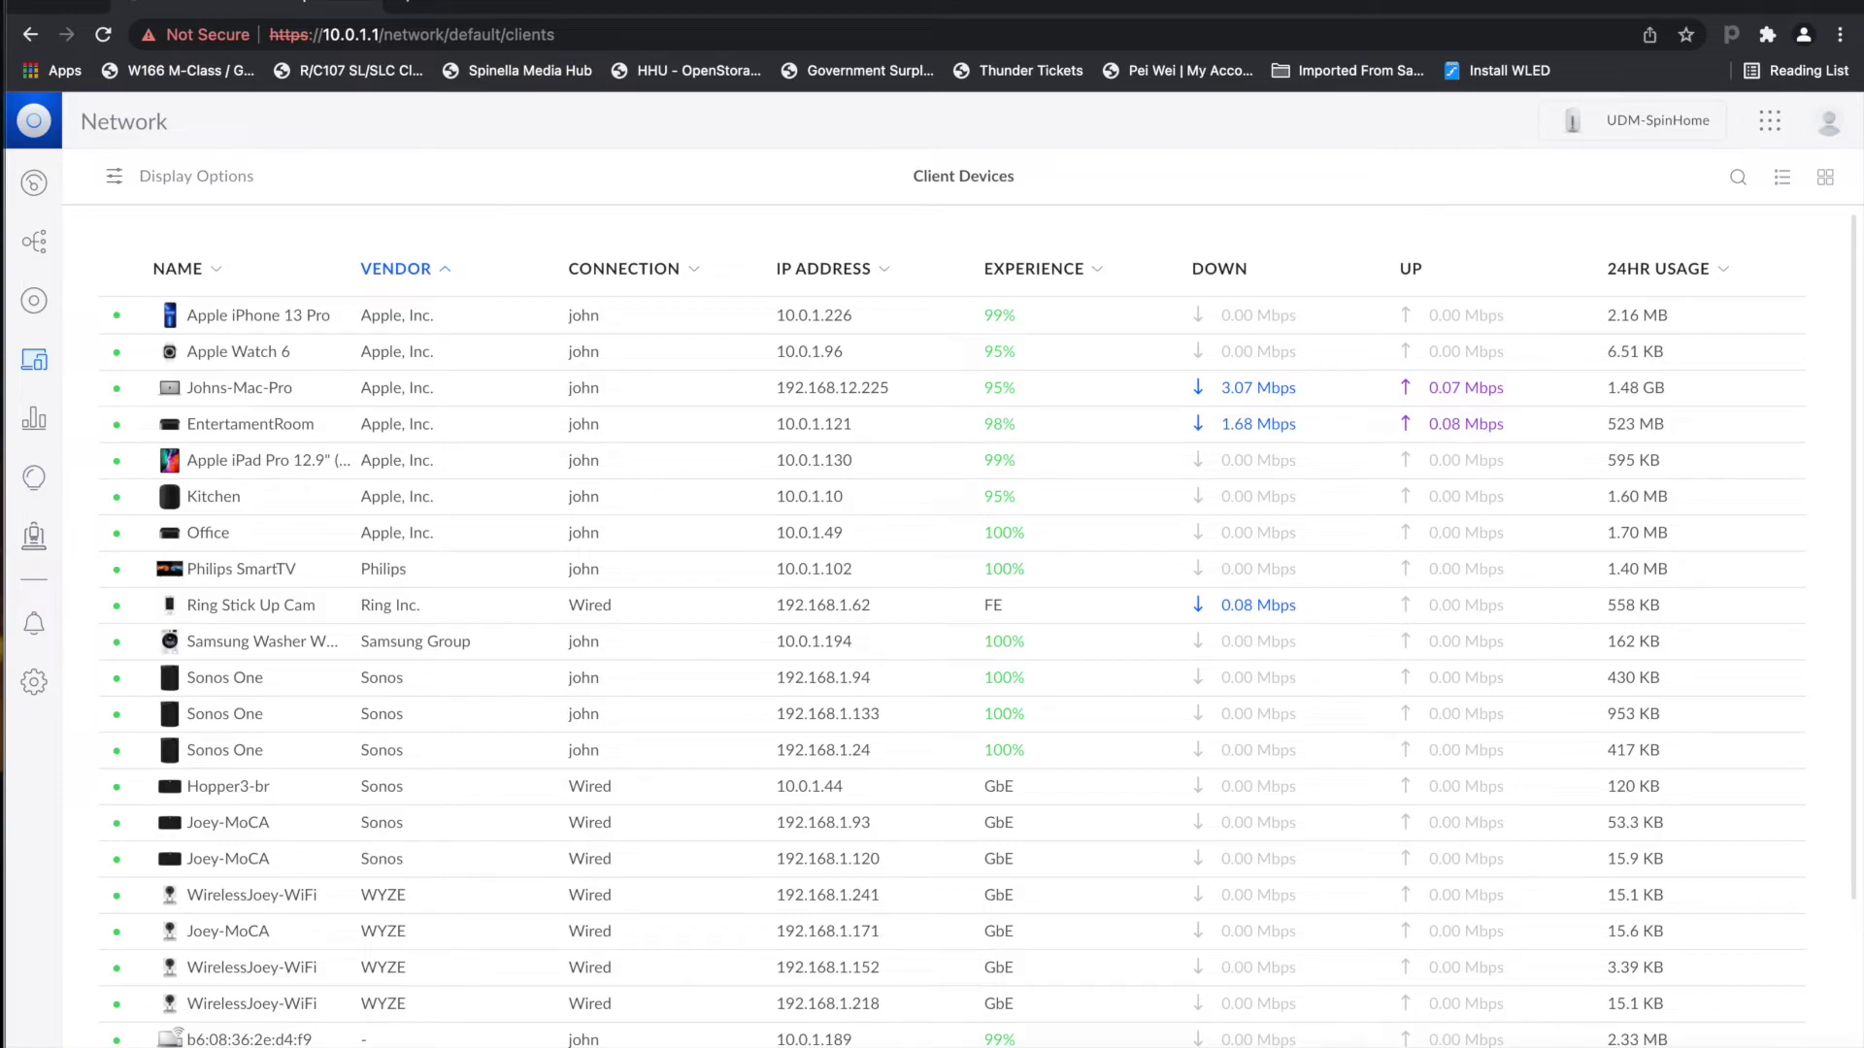
type("ping 10.0.1.49")
key("Return")
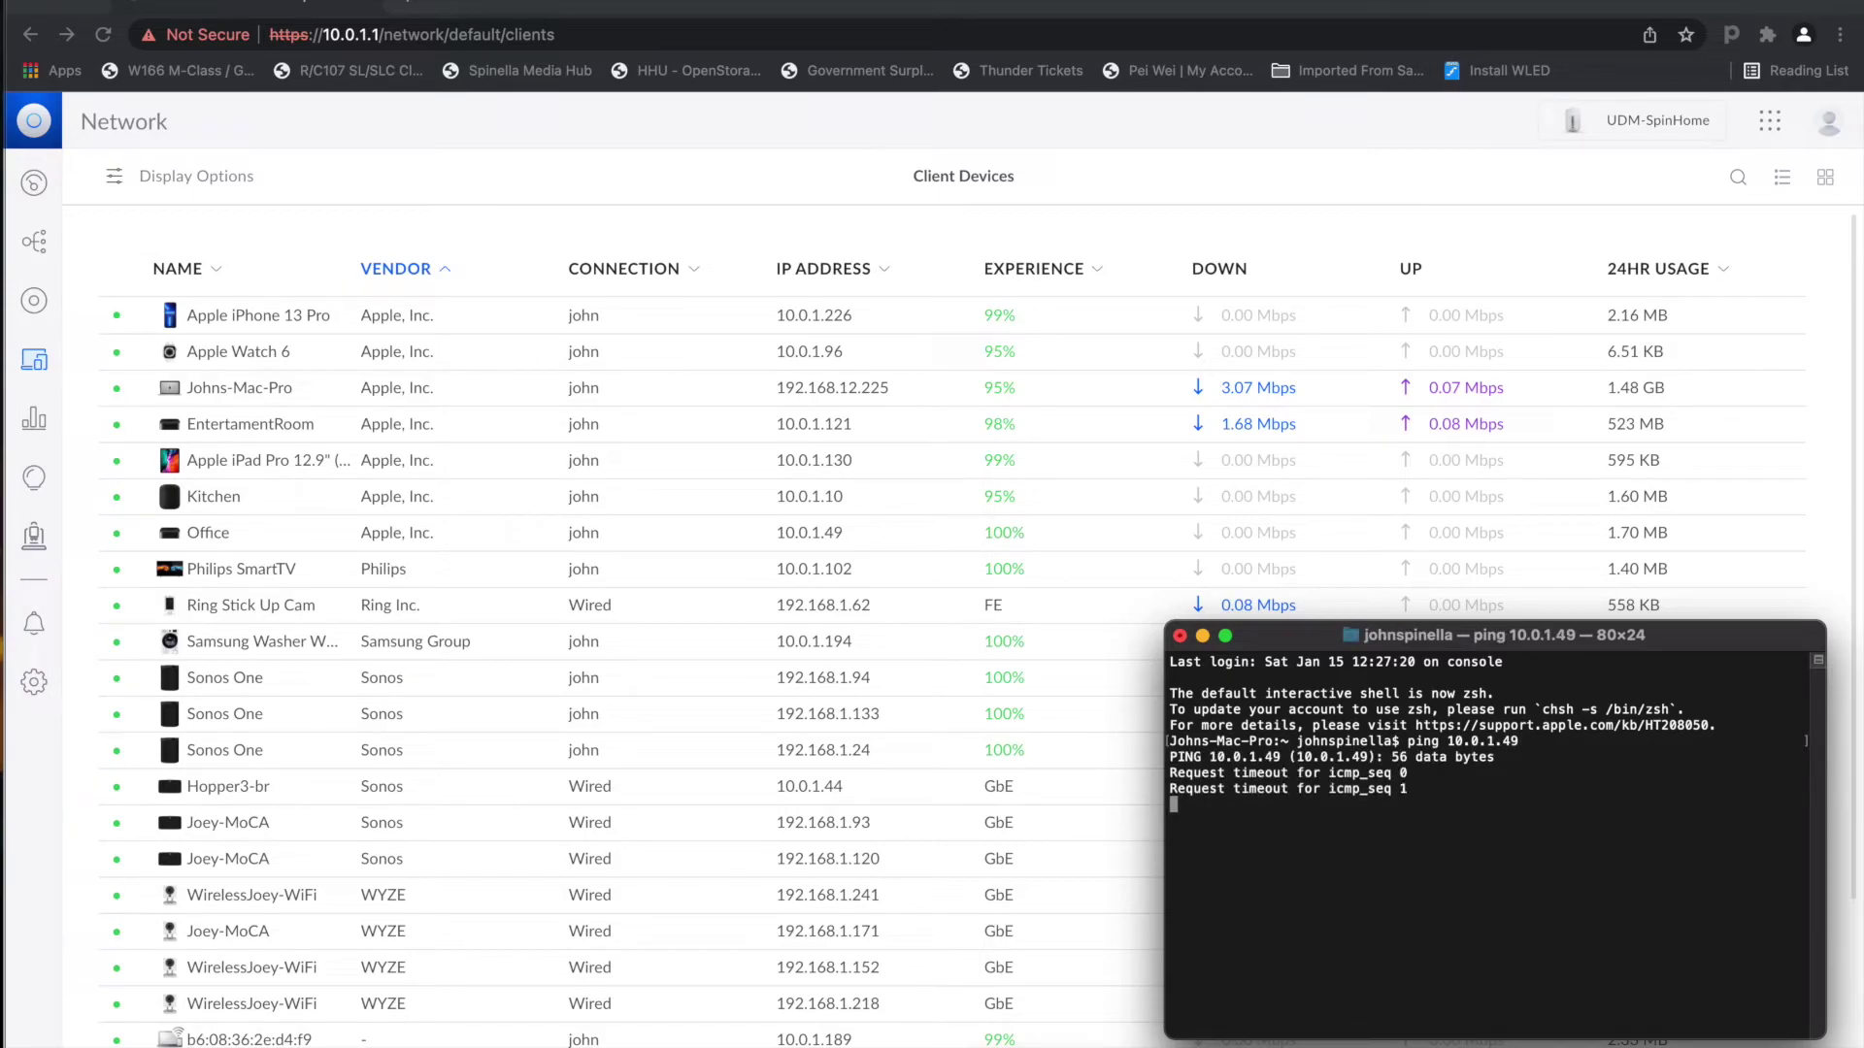
key("ctrl+c")
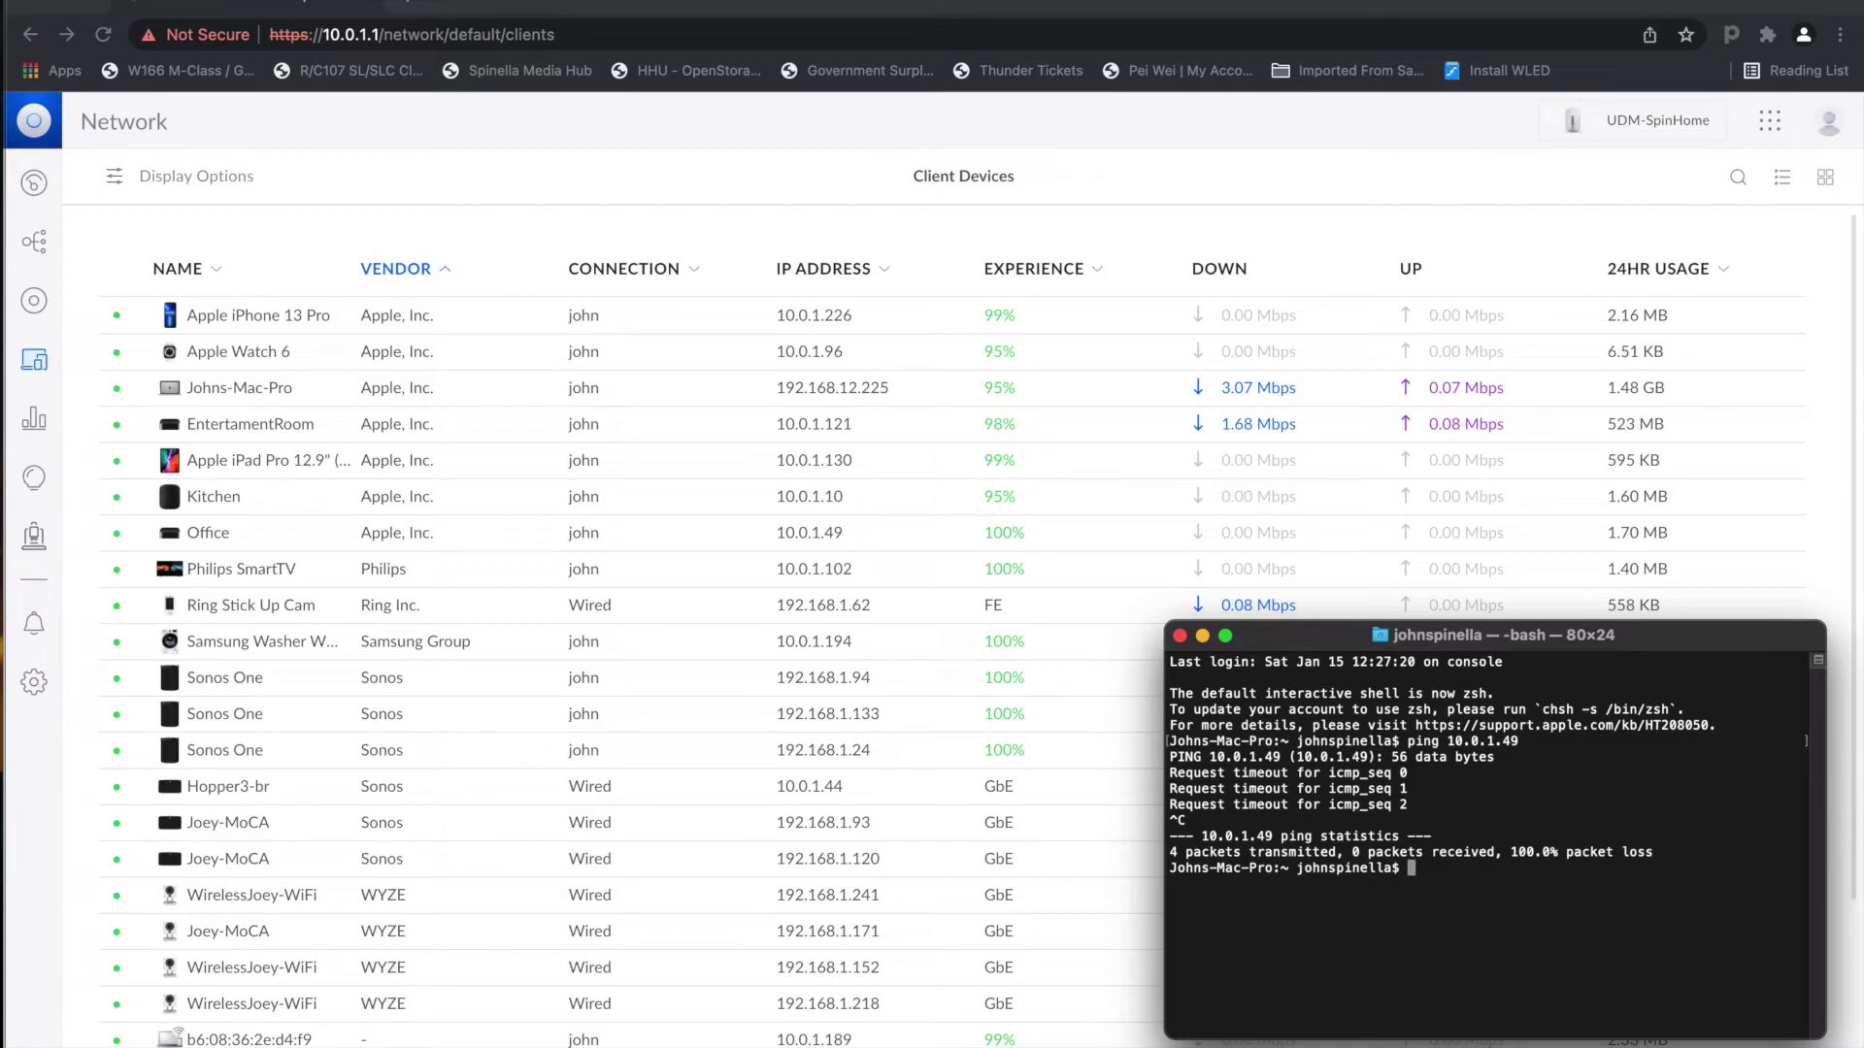
type("exit")
key("Return")
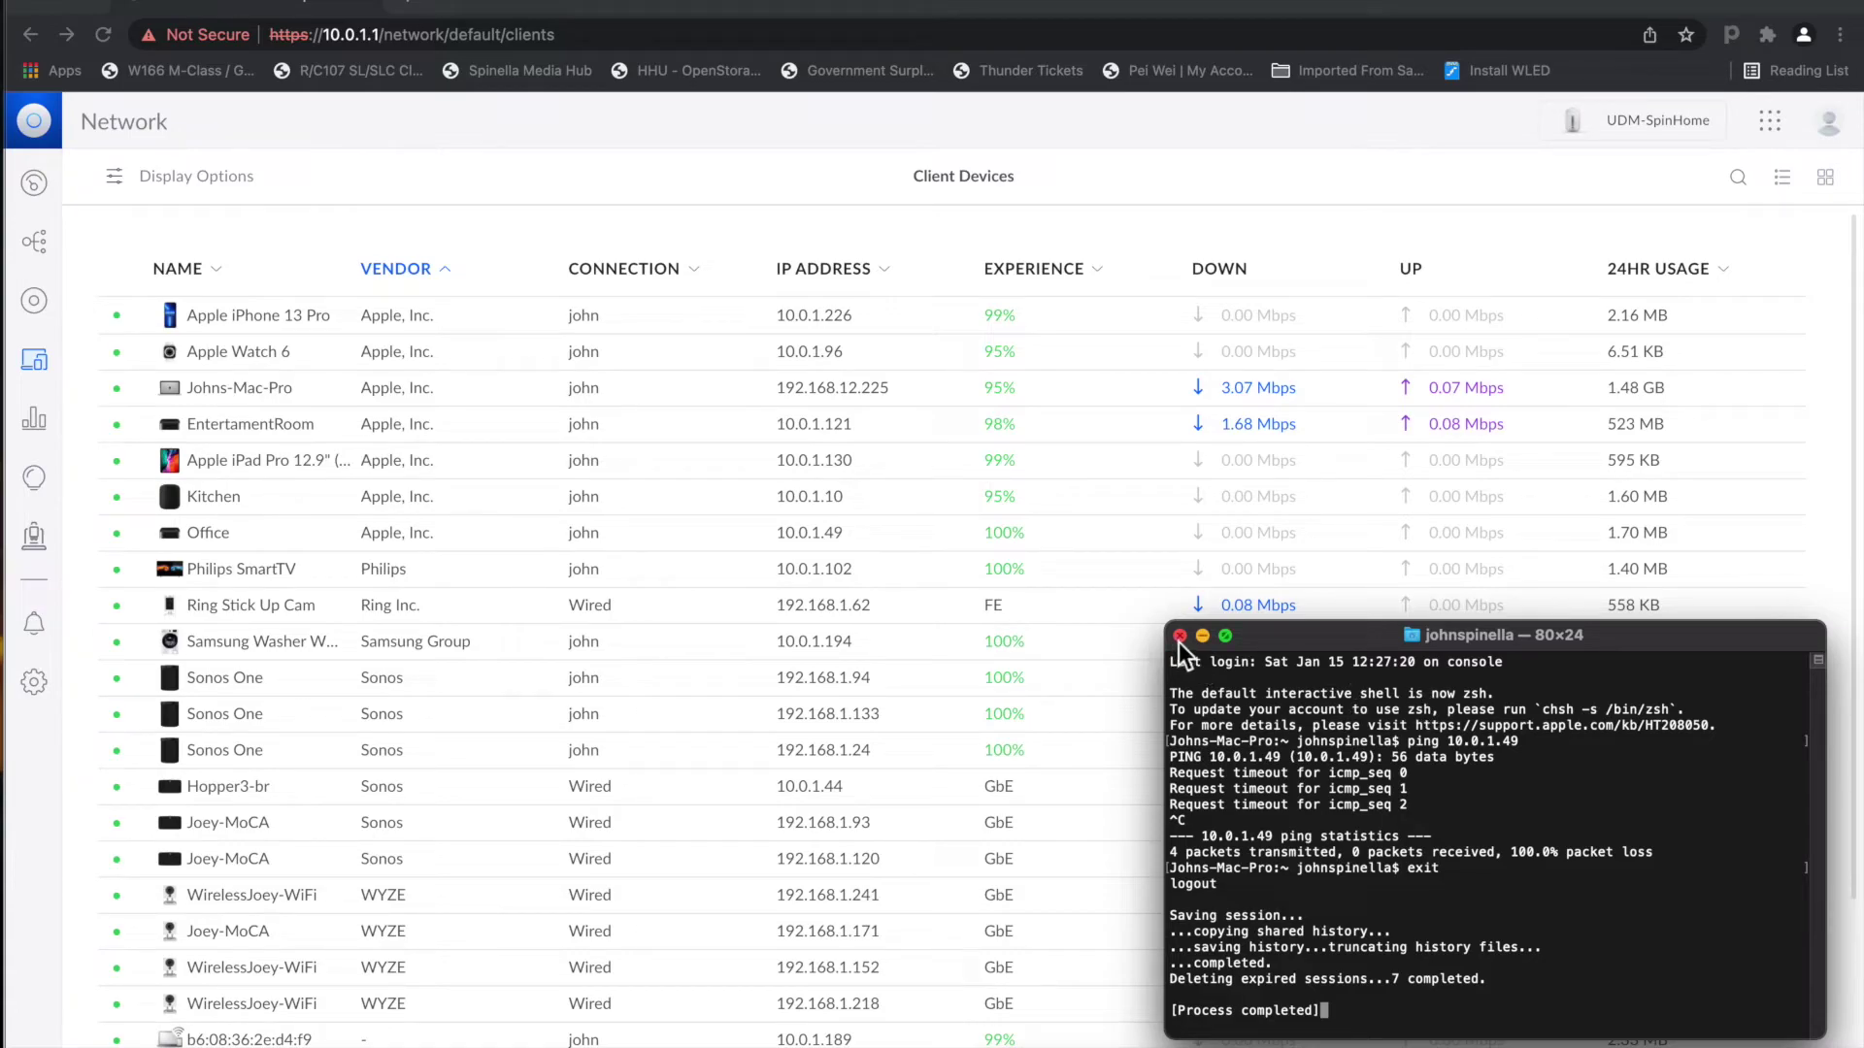
left_click(1179, 637)
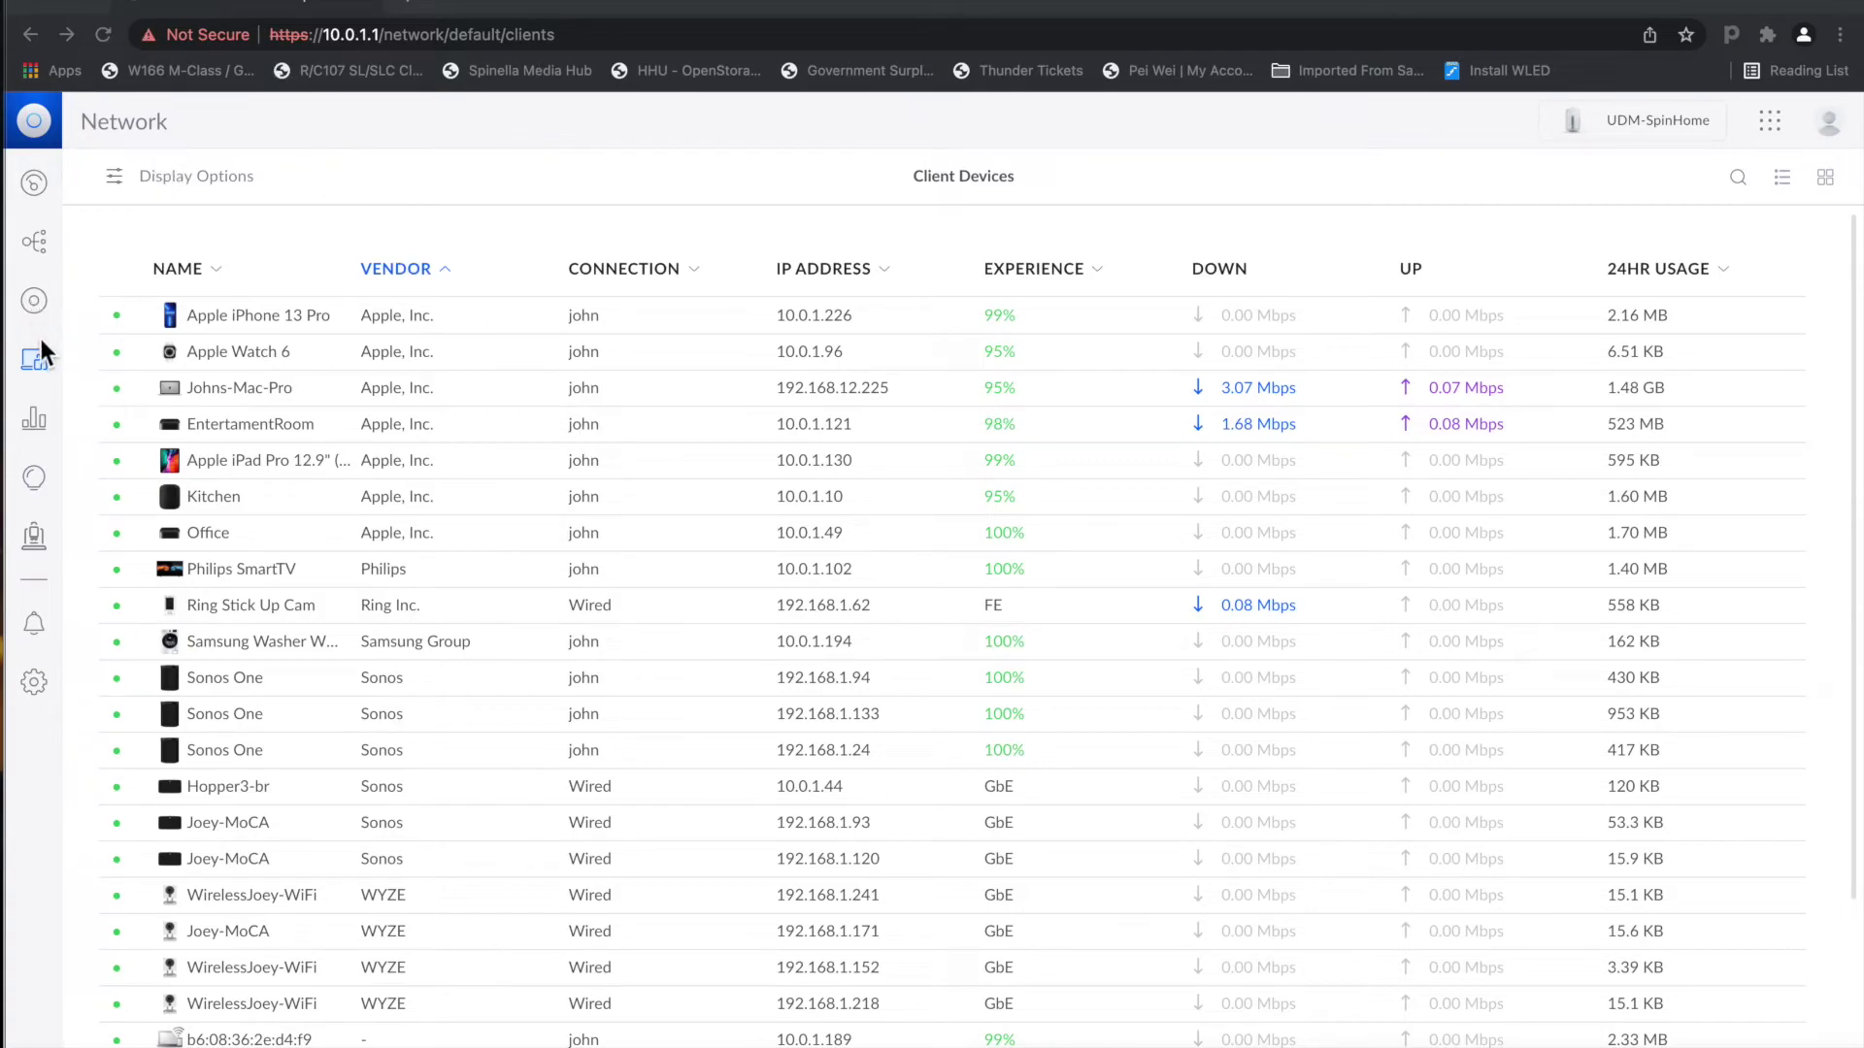
Step: Reload the networks settings page, then cancel an accidental VLAN ID edit on the LAN network
left_click(32, 689)
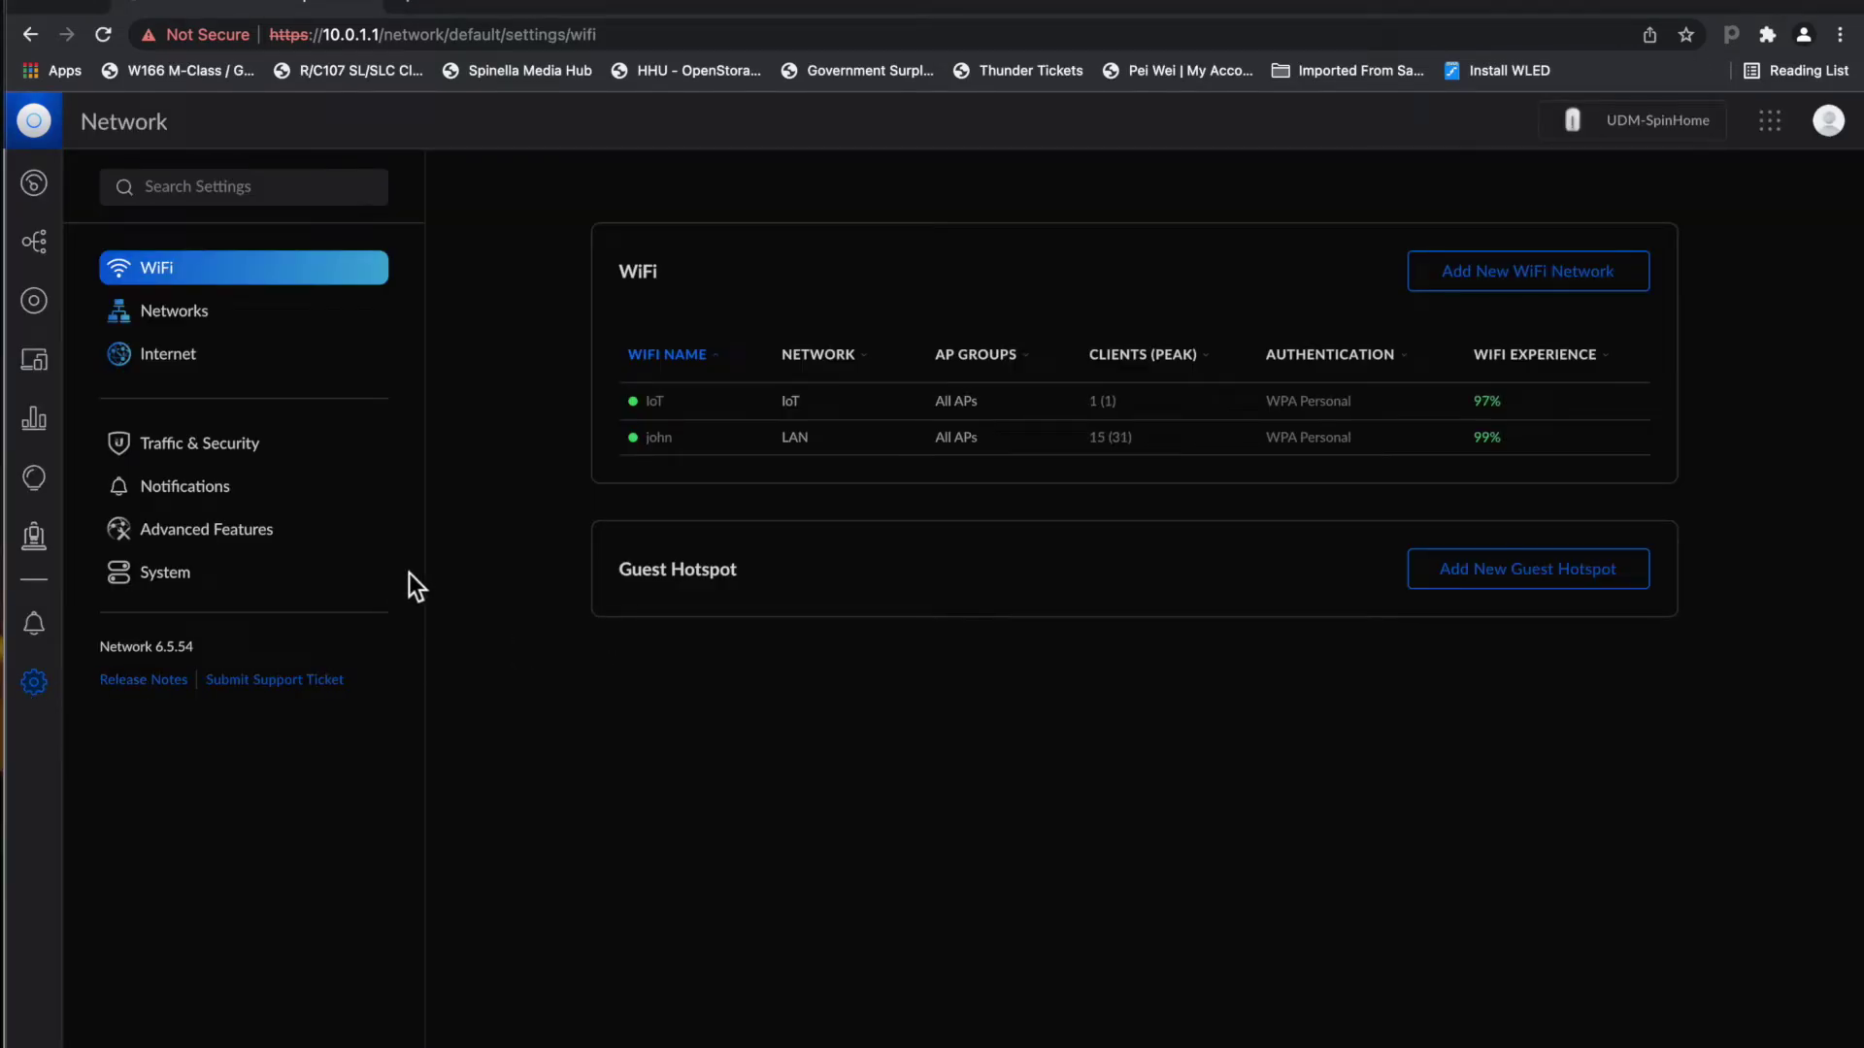
left_click(182, 308)
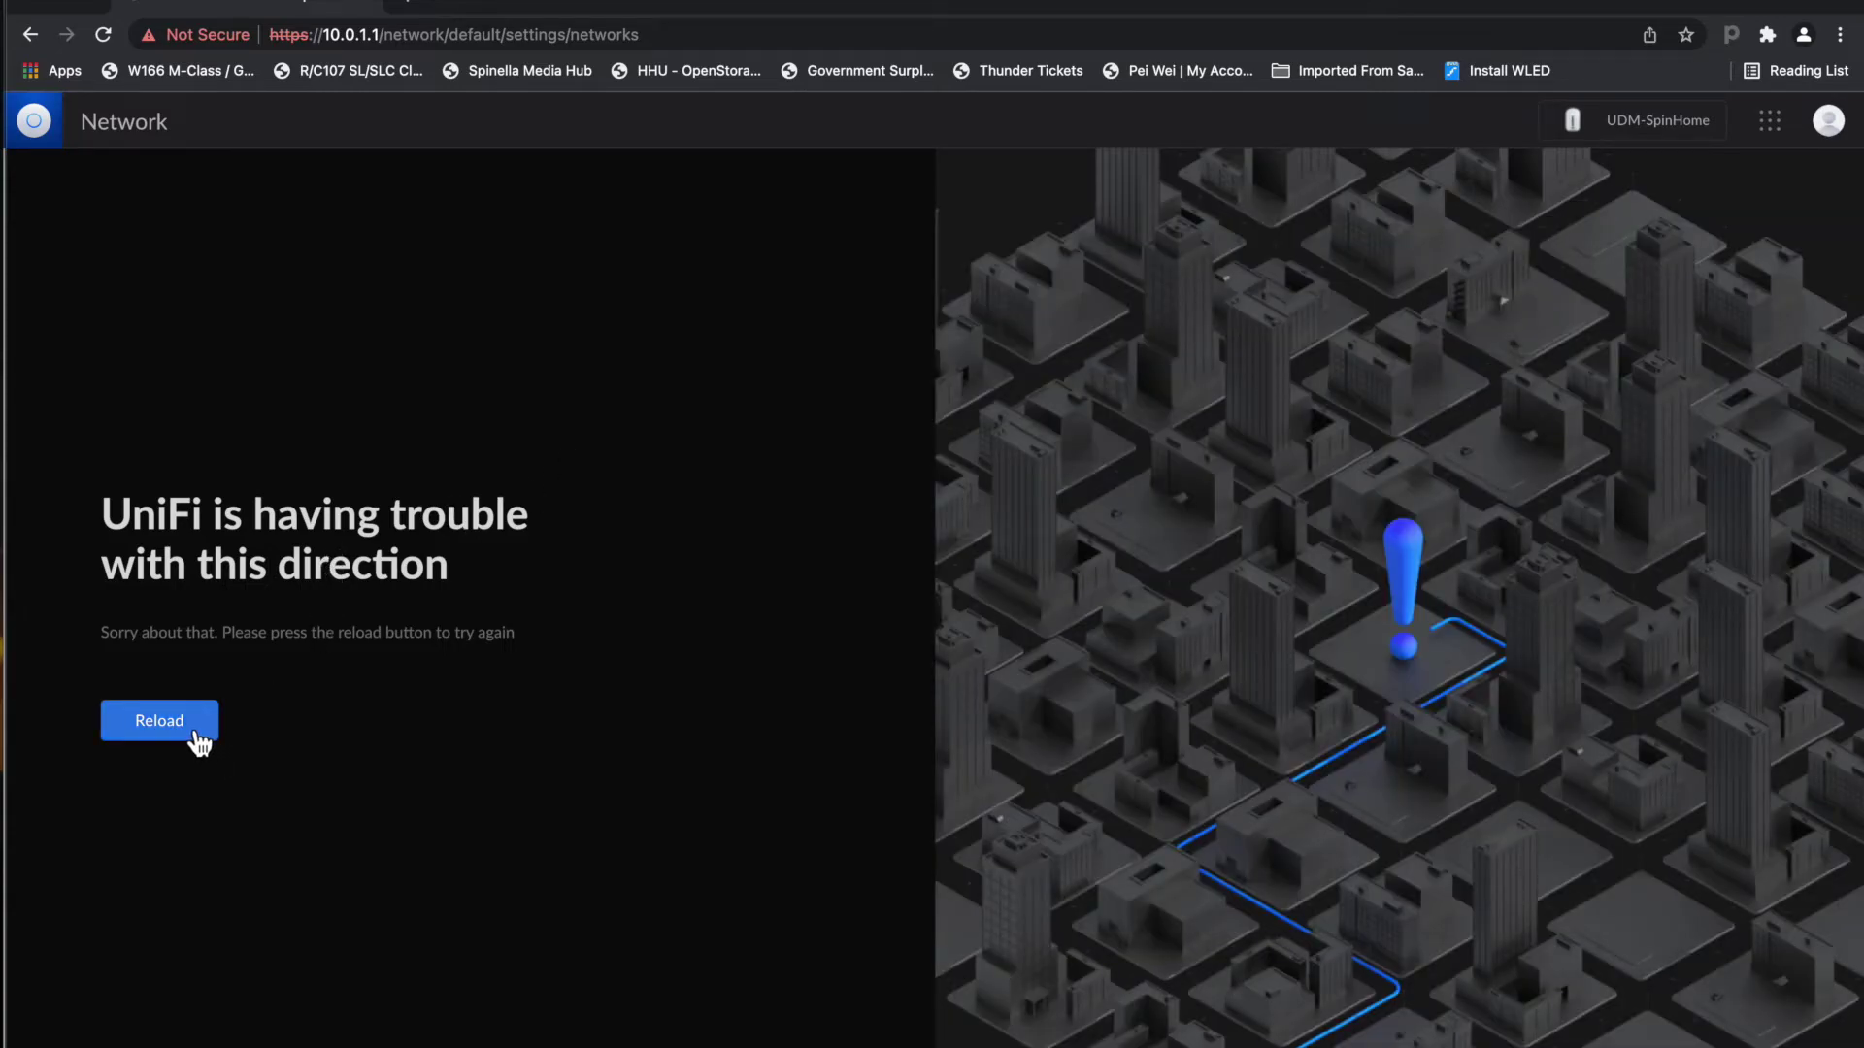
left_click(196, 734)
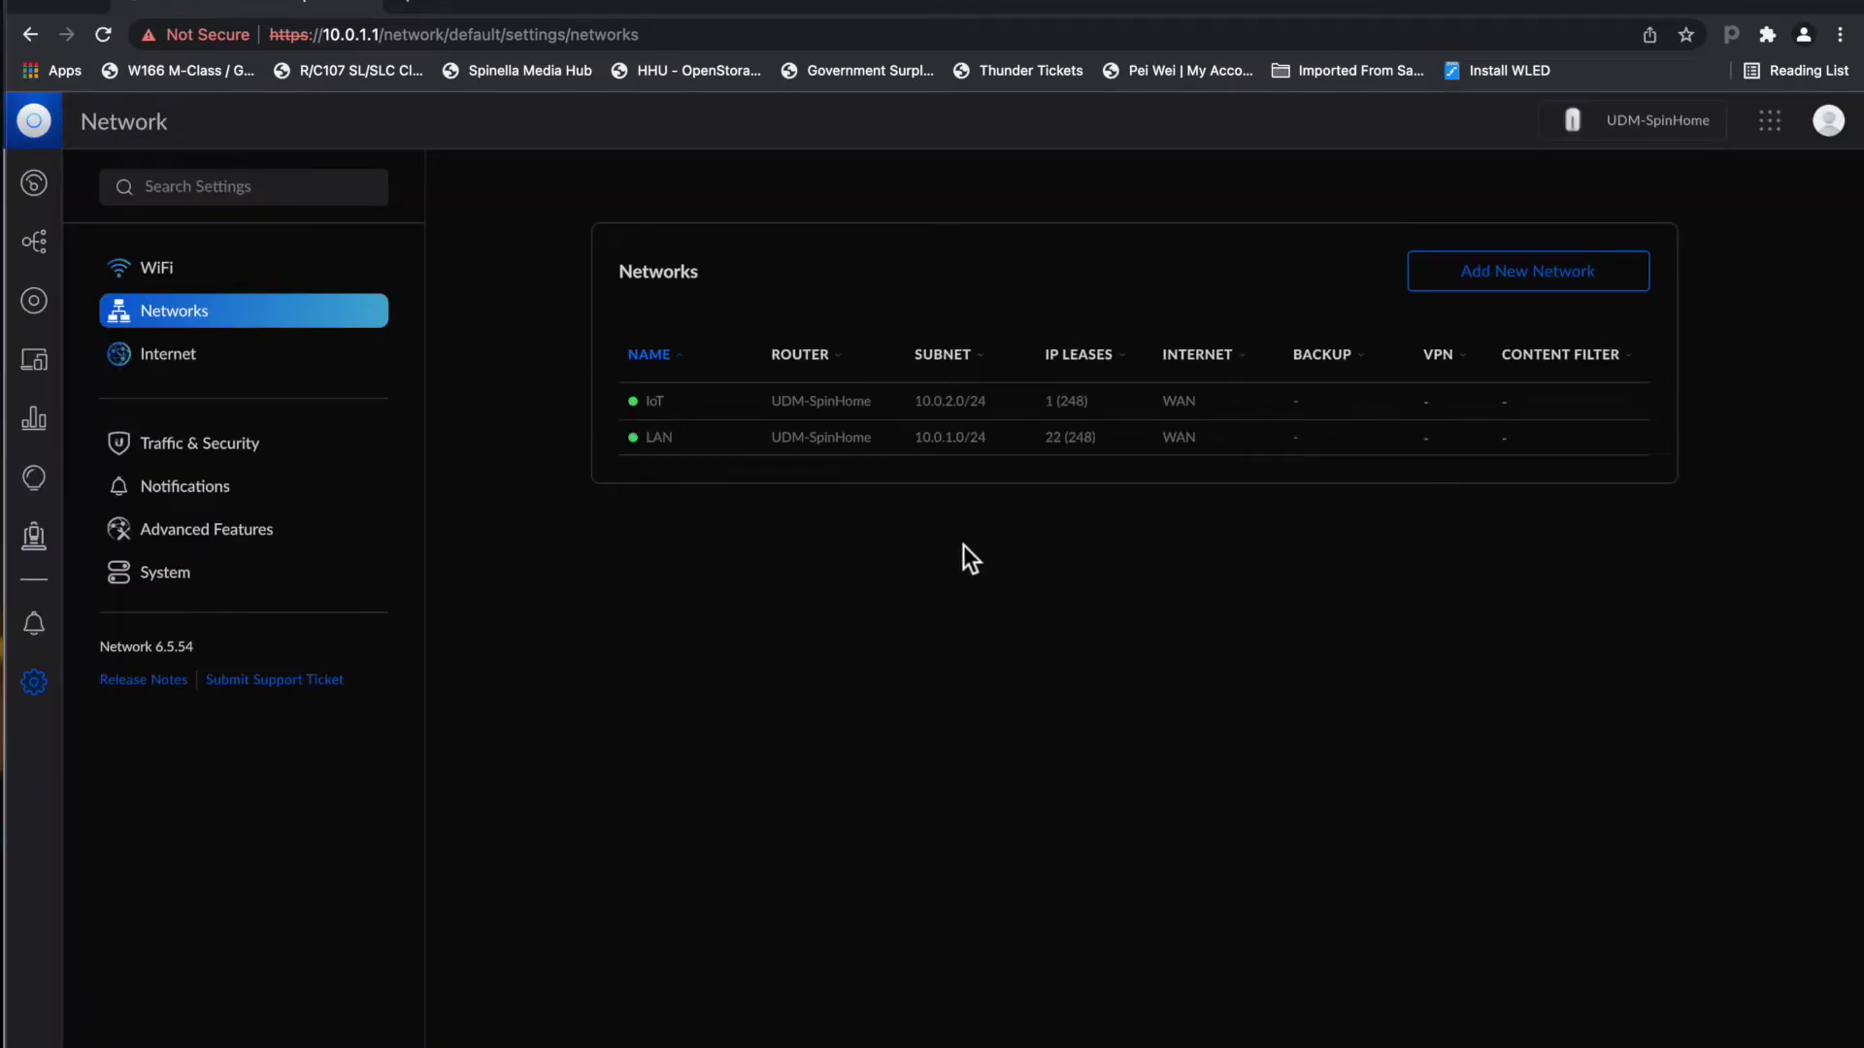
left_click(740, 438)
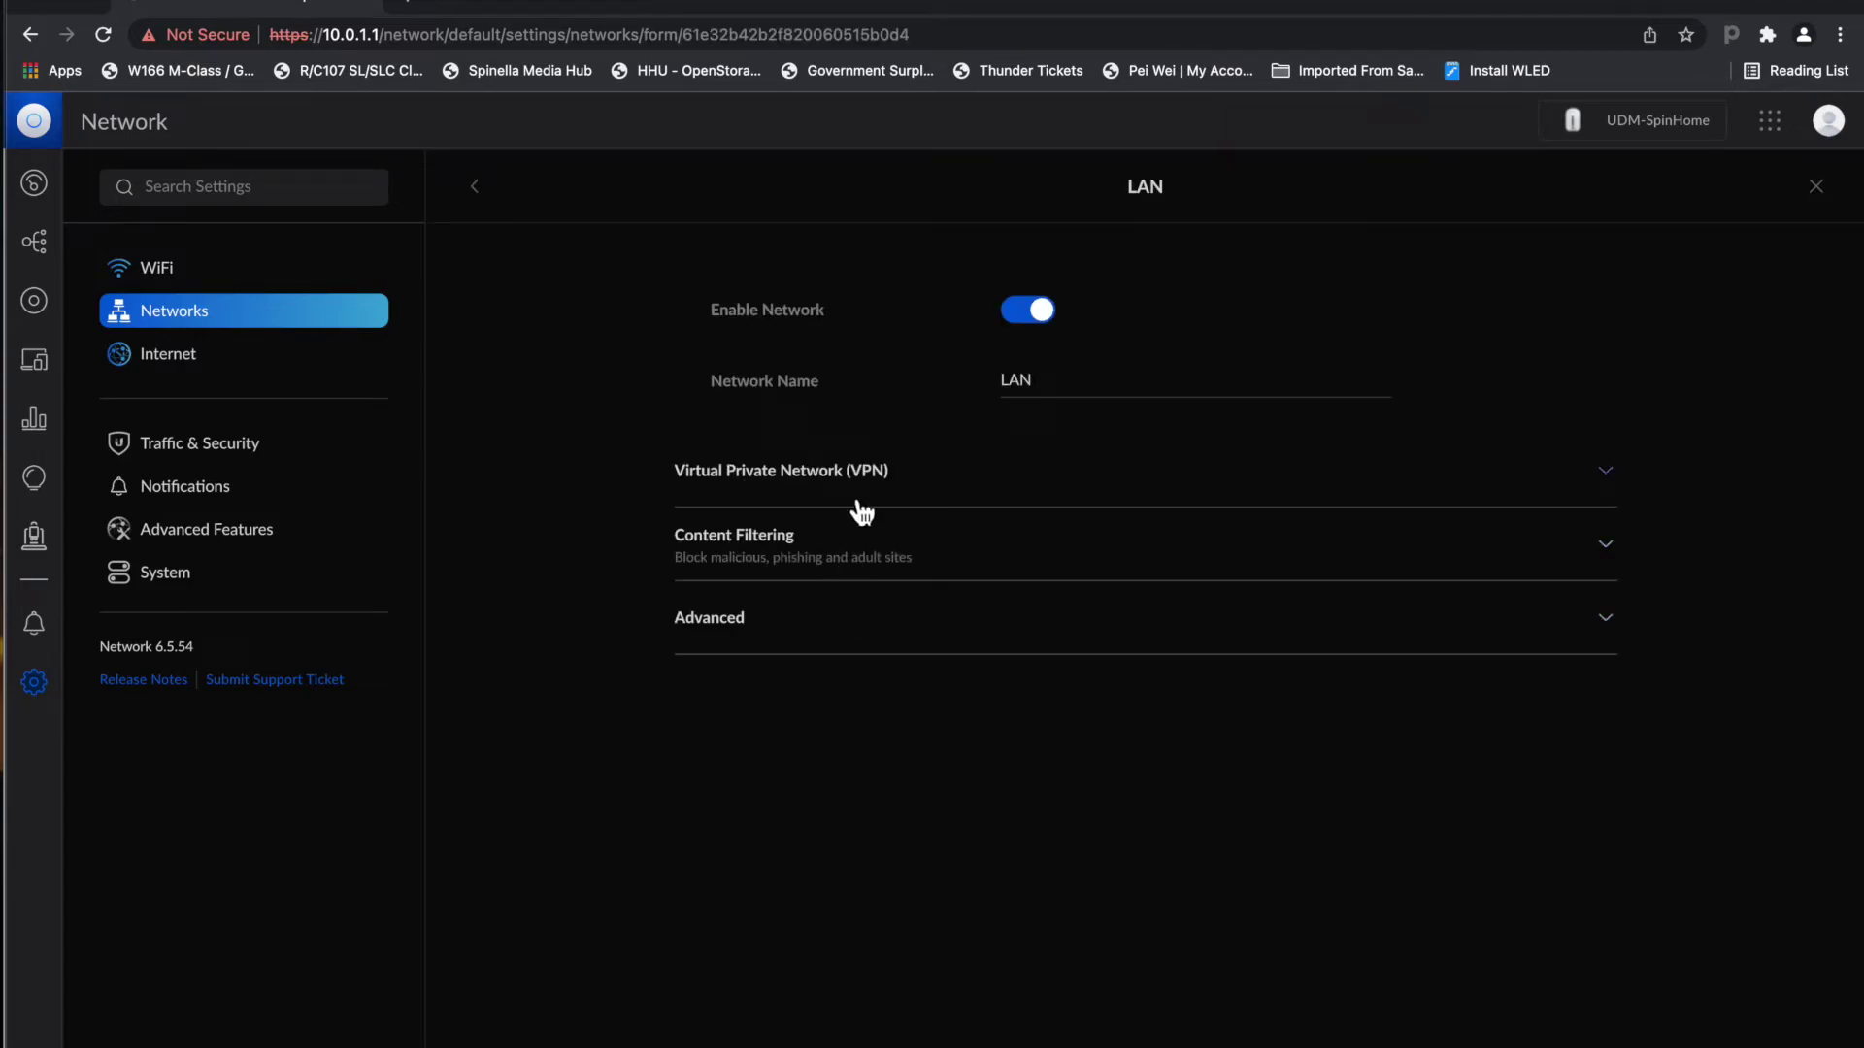
left_click(842, 655)
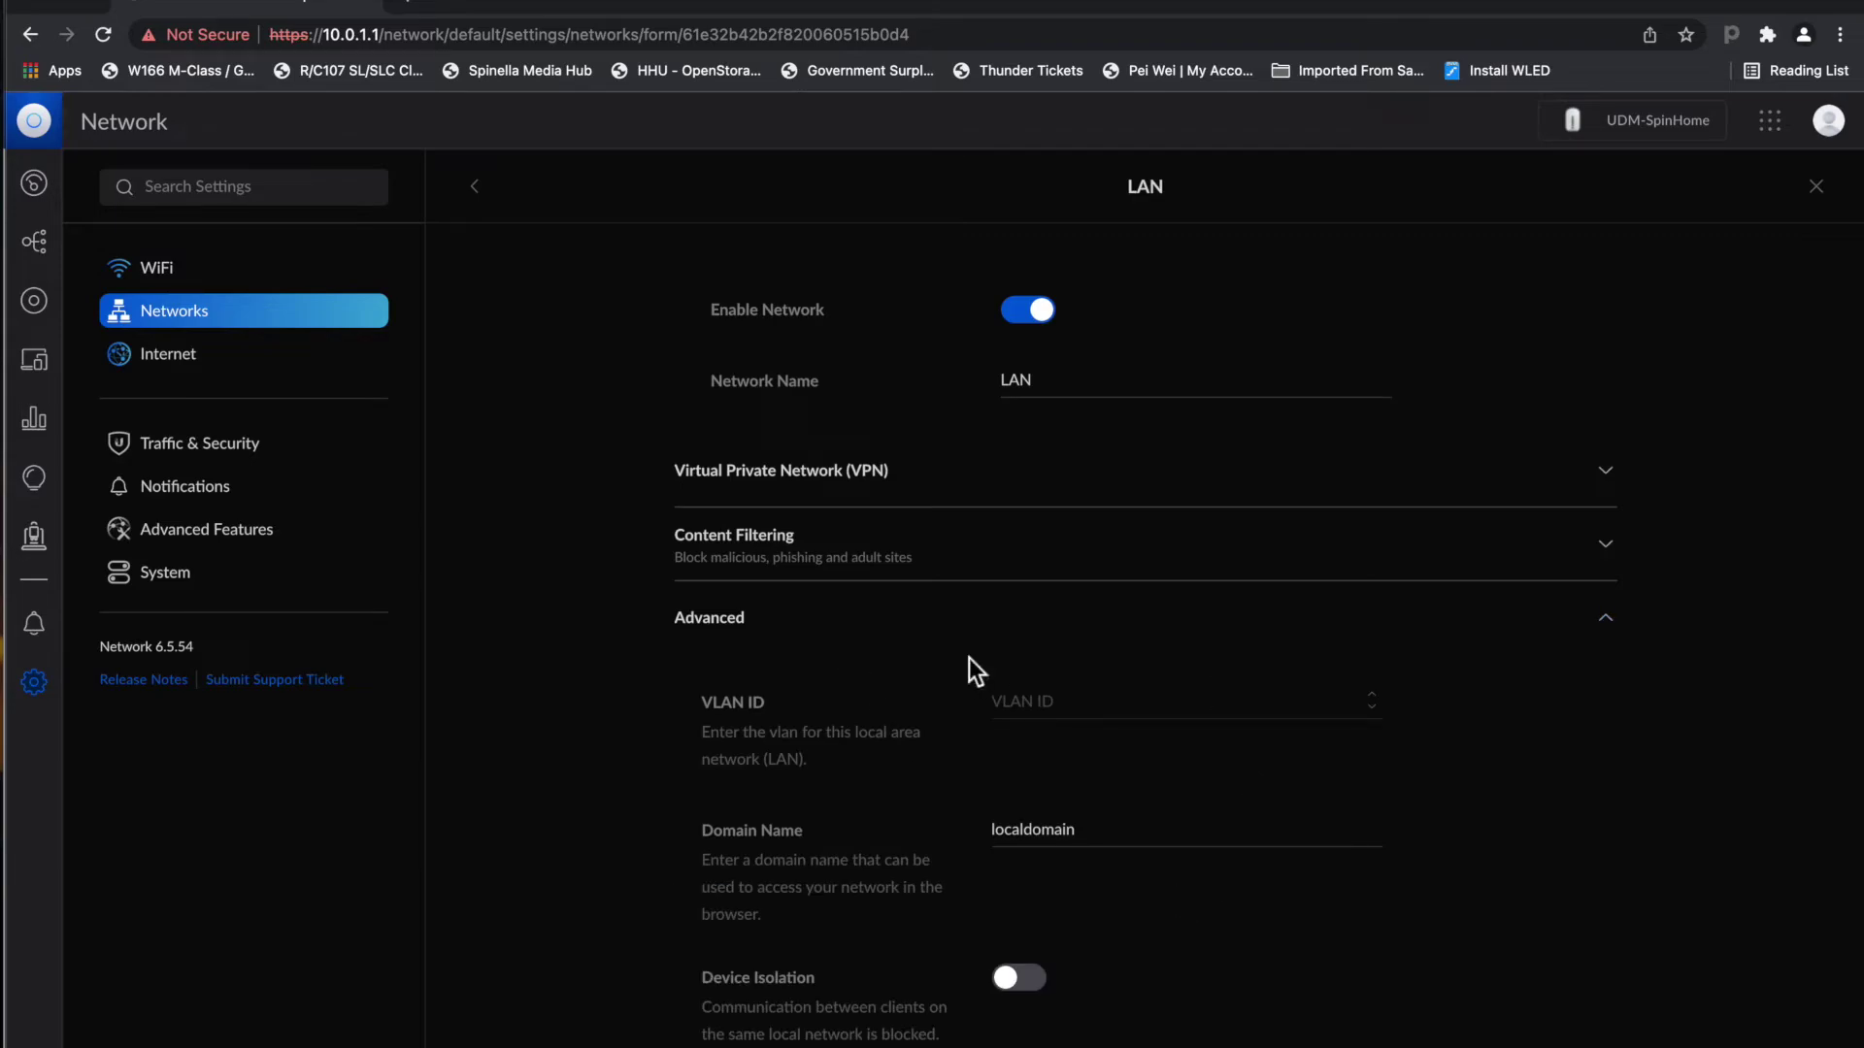
left_click(1373, 695)
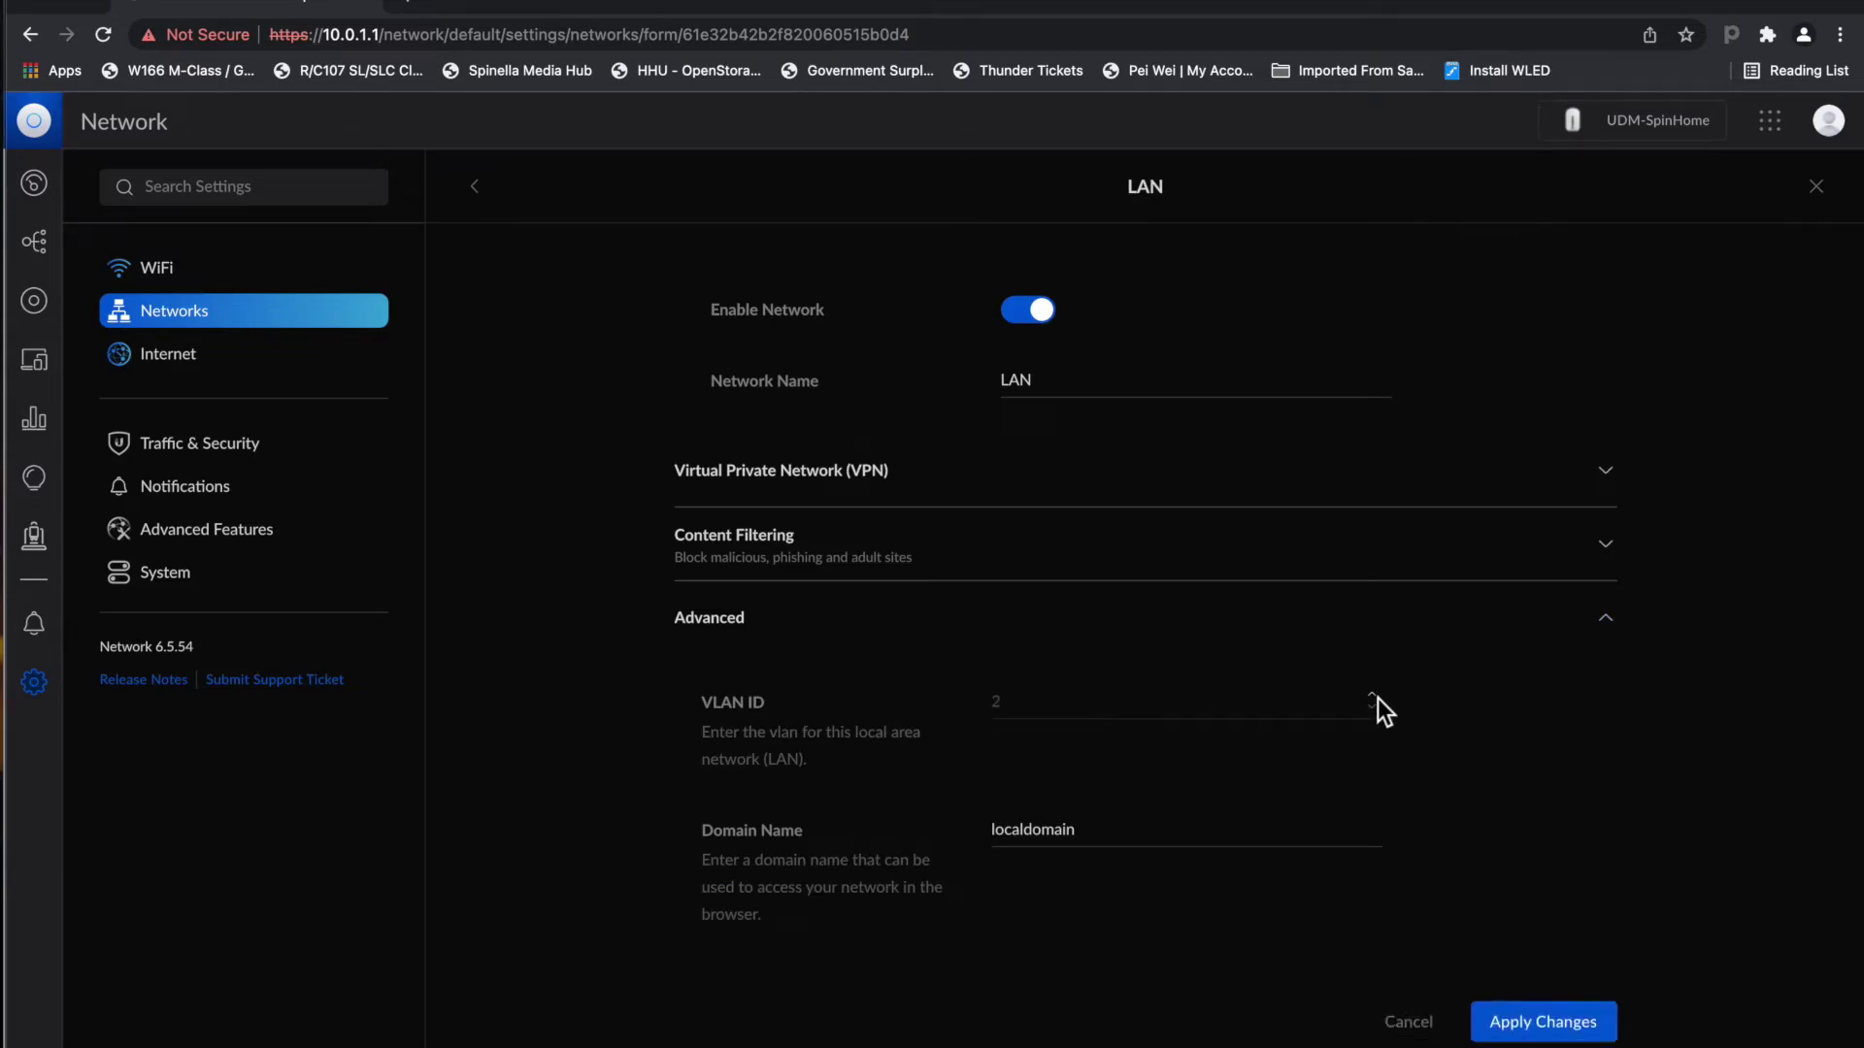
left_click(1409, 1027)
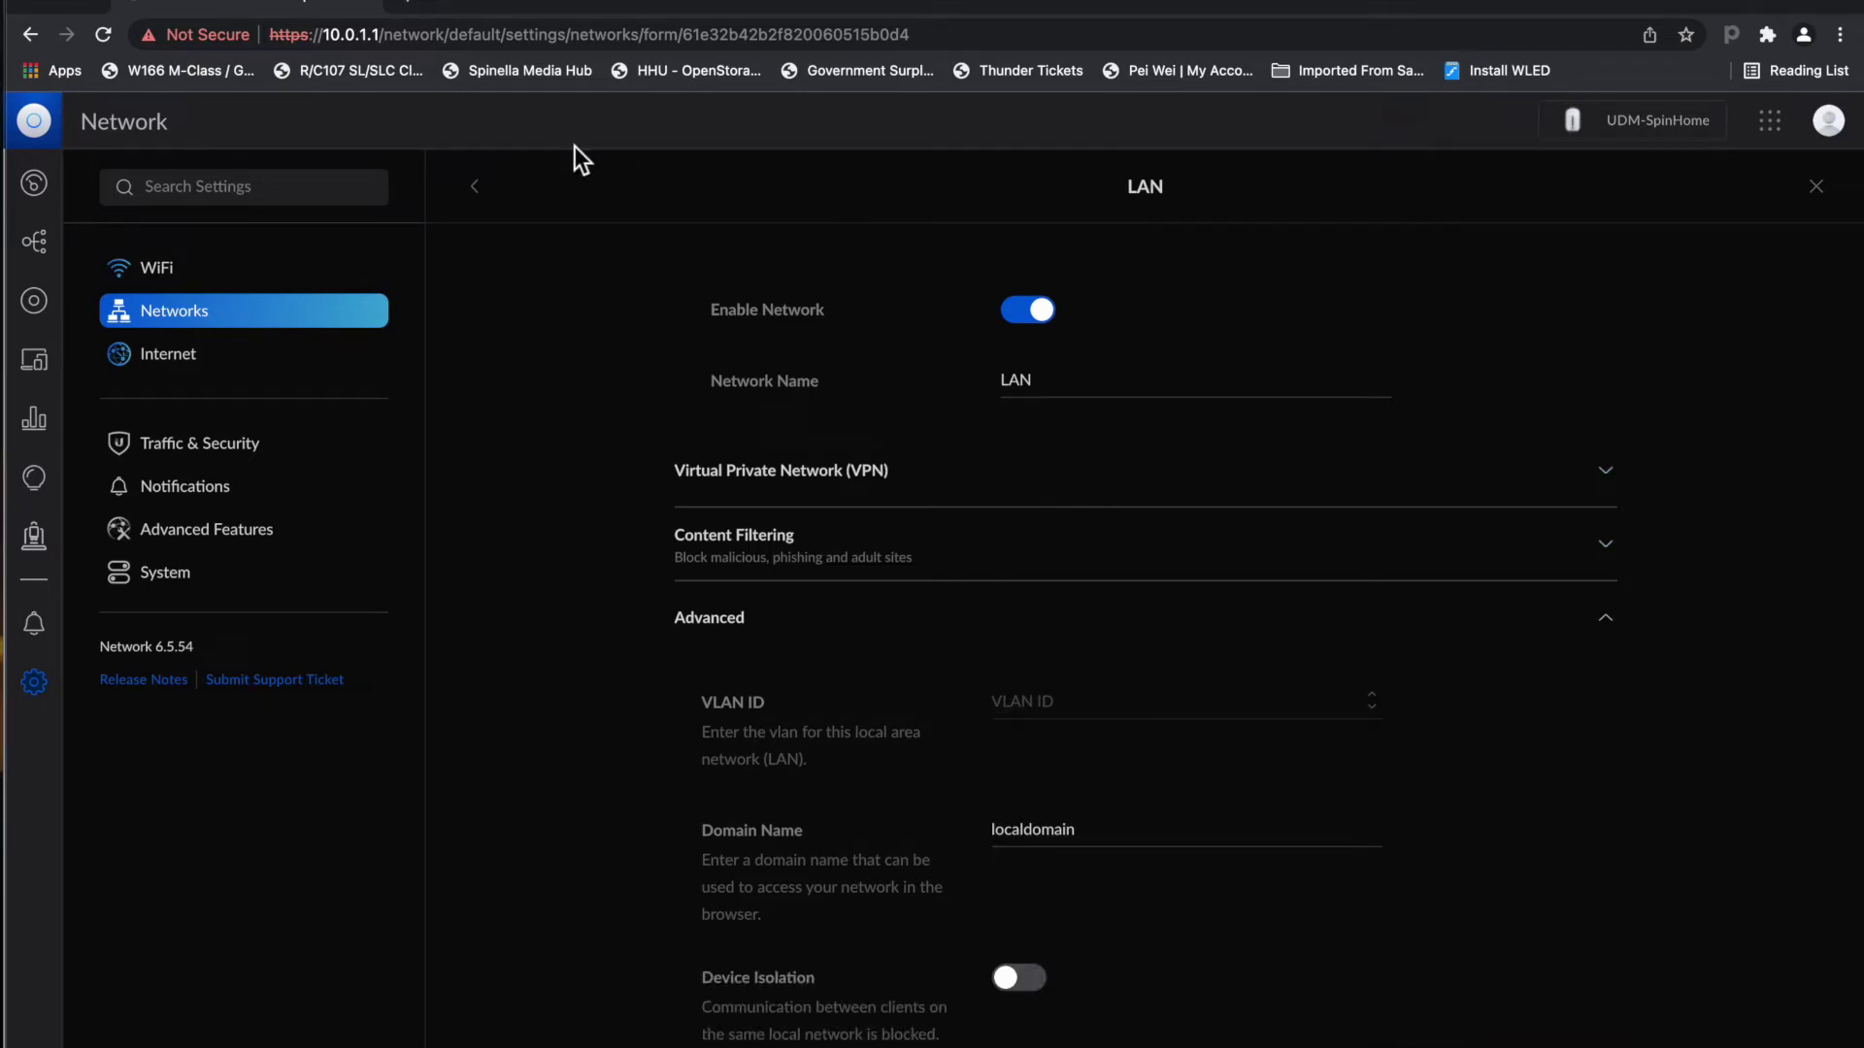
Step: Open the IoT network's advanced options to view its VLAN ID of 2
left_click(475, 189)
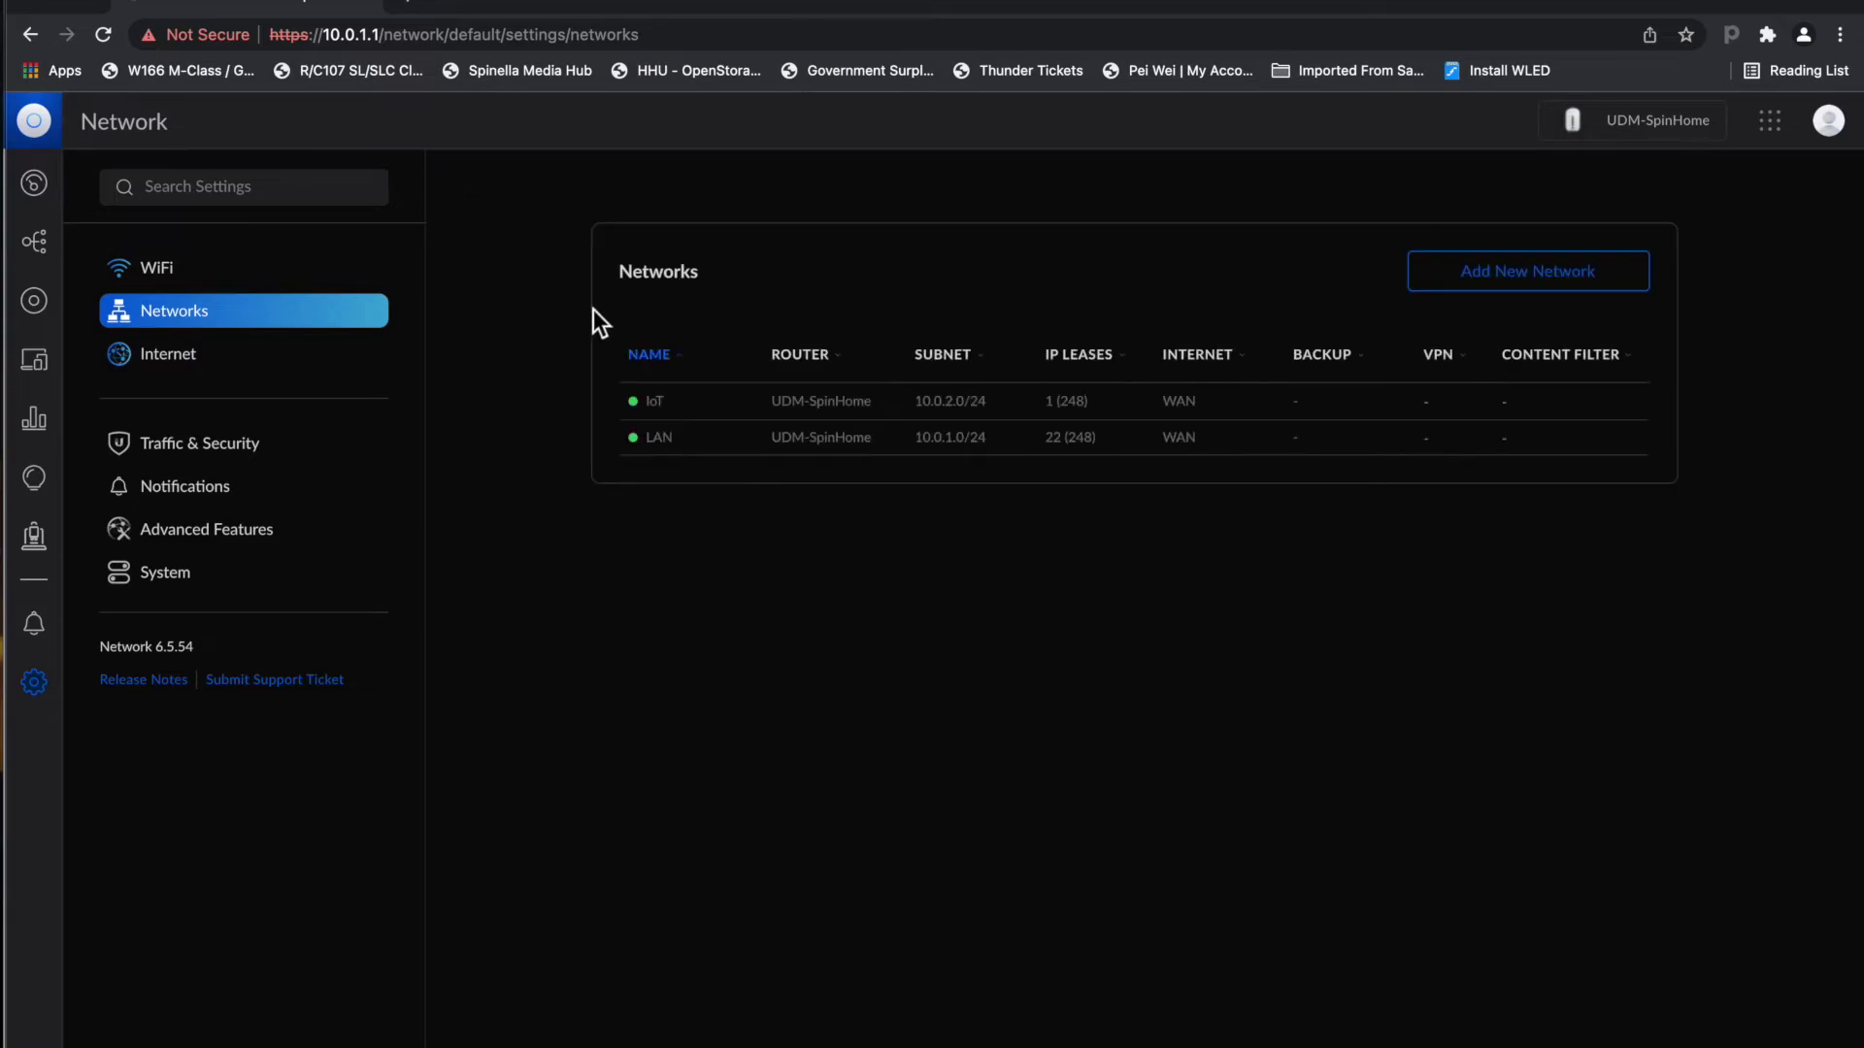
left_click(768, 410)
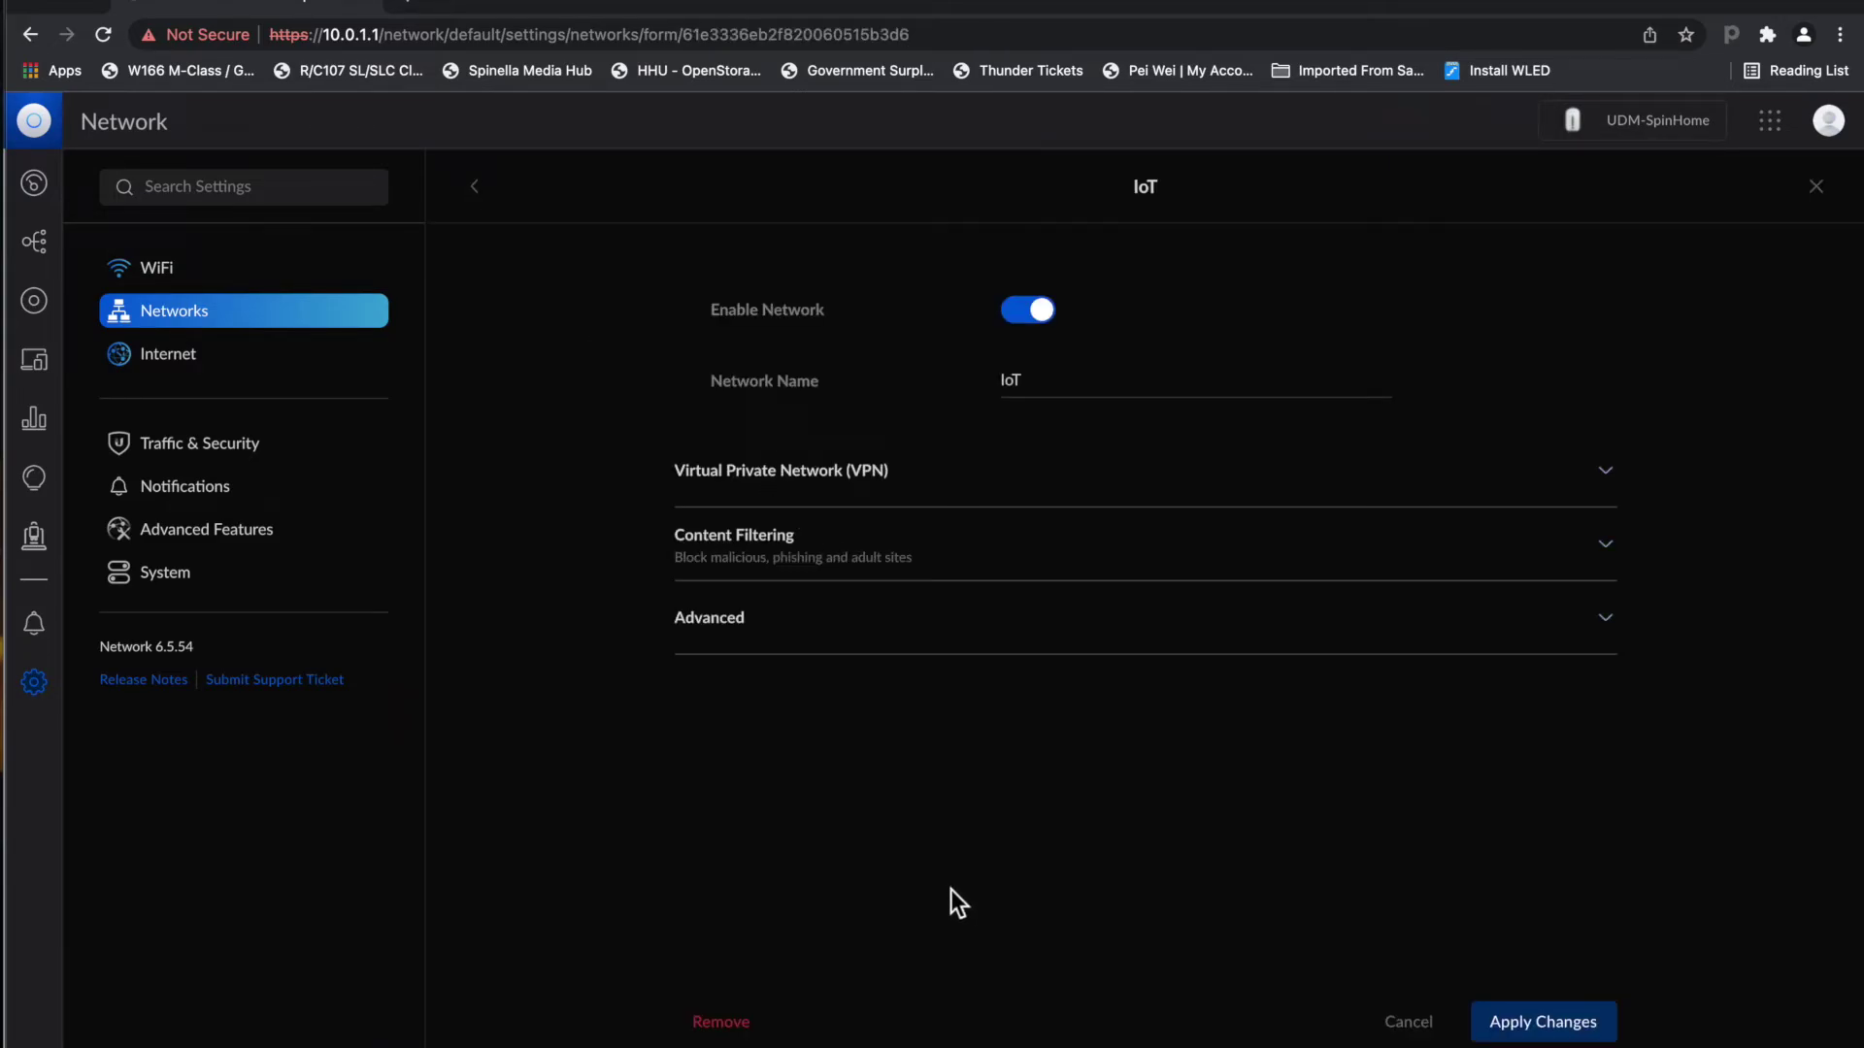
left_click(968, 626)
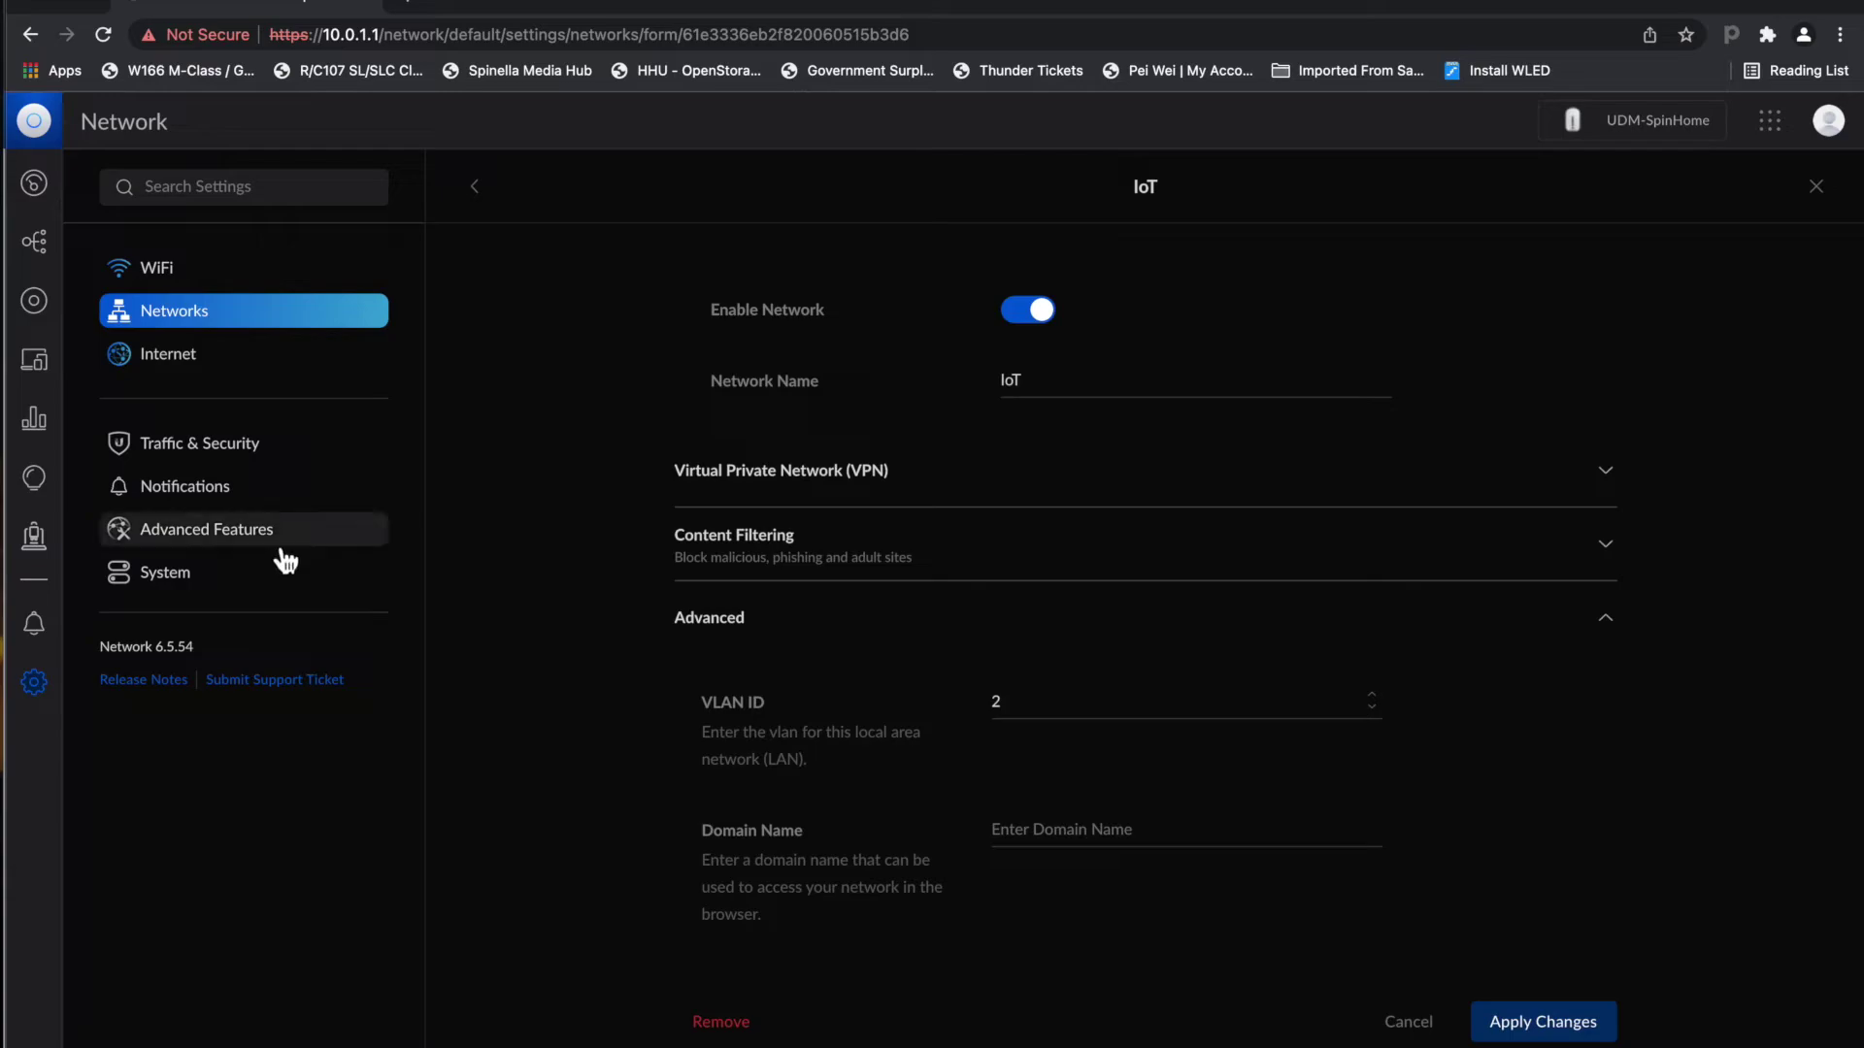
Step: Inspect the WAN connection's advanced options, then go back to the Networks list
left_click(184, 373)
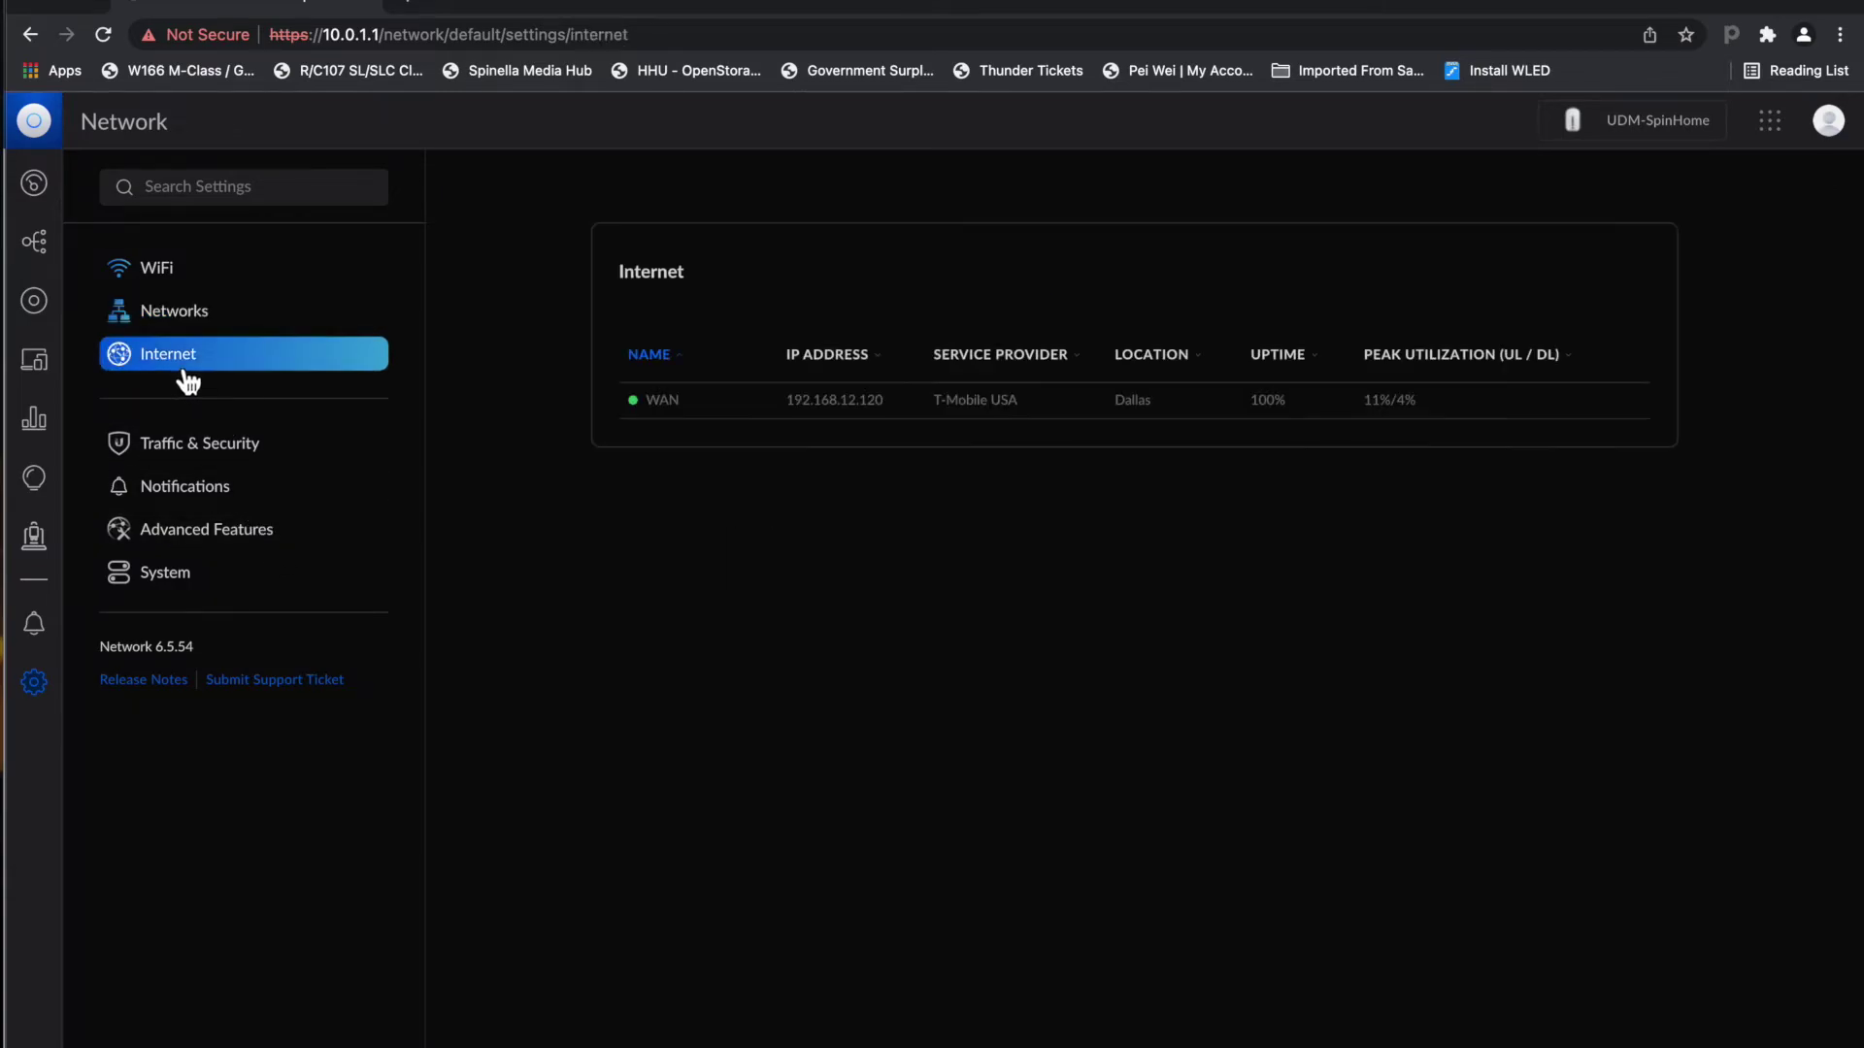
left_click(907, 412)
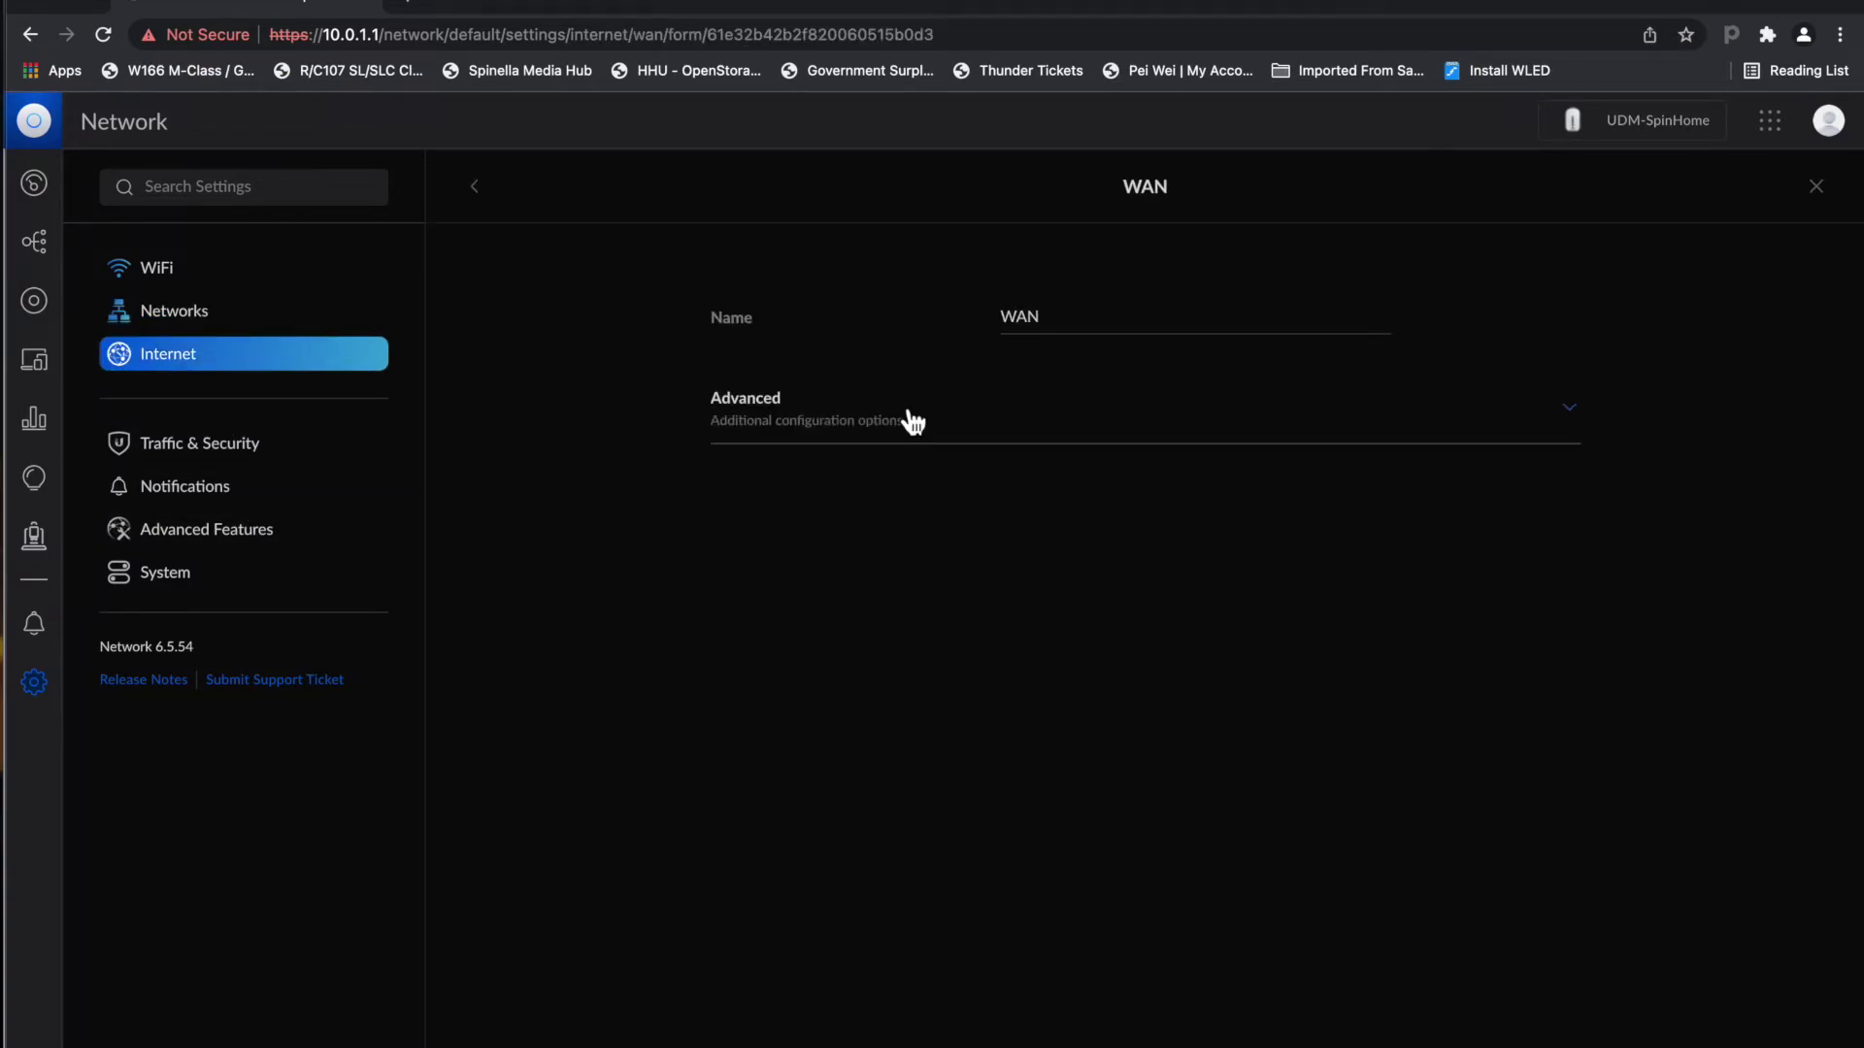
left_click(833, 425)
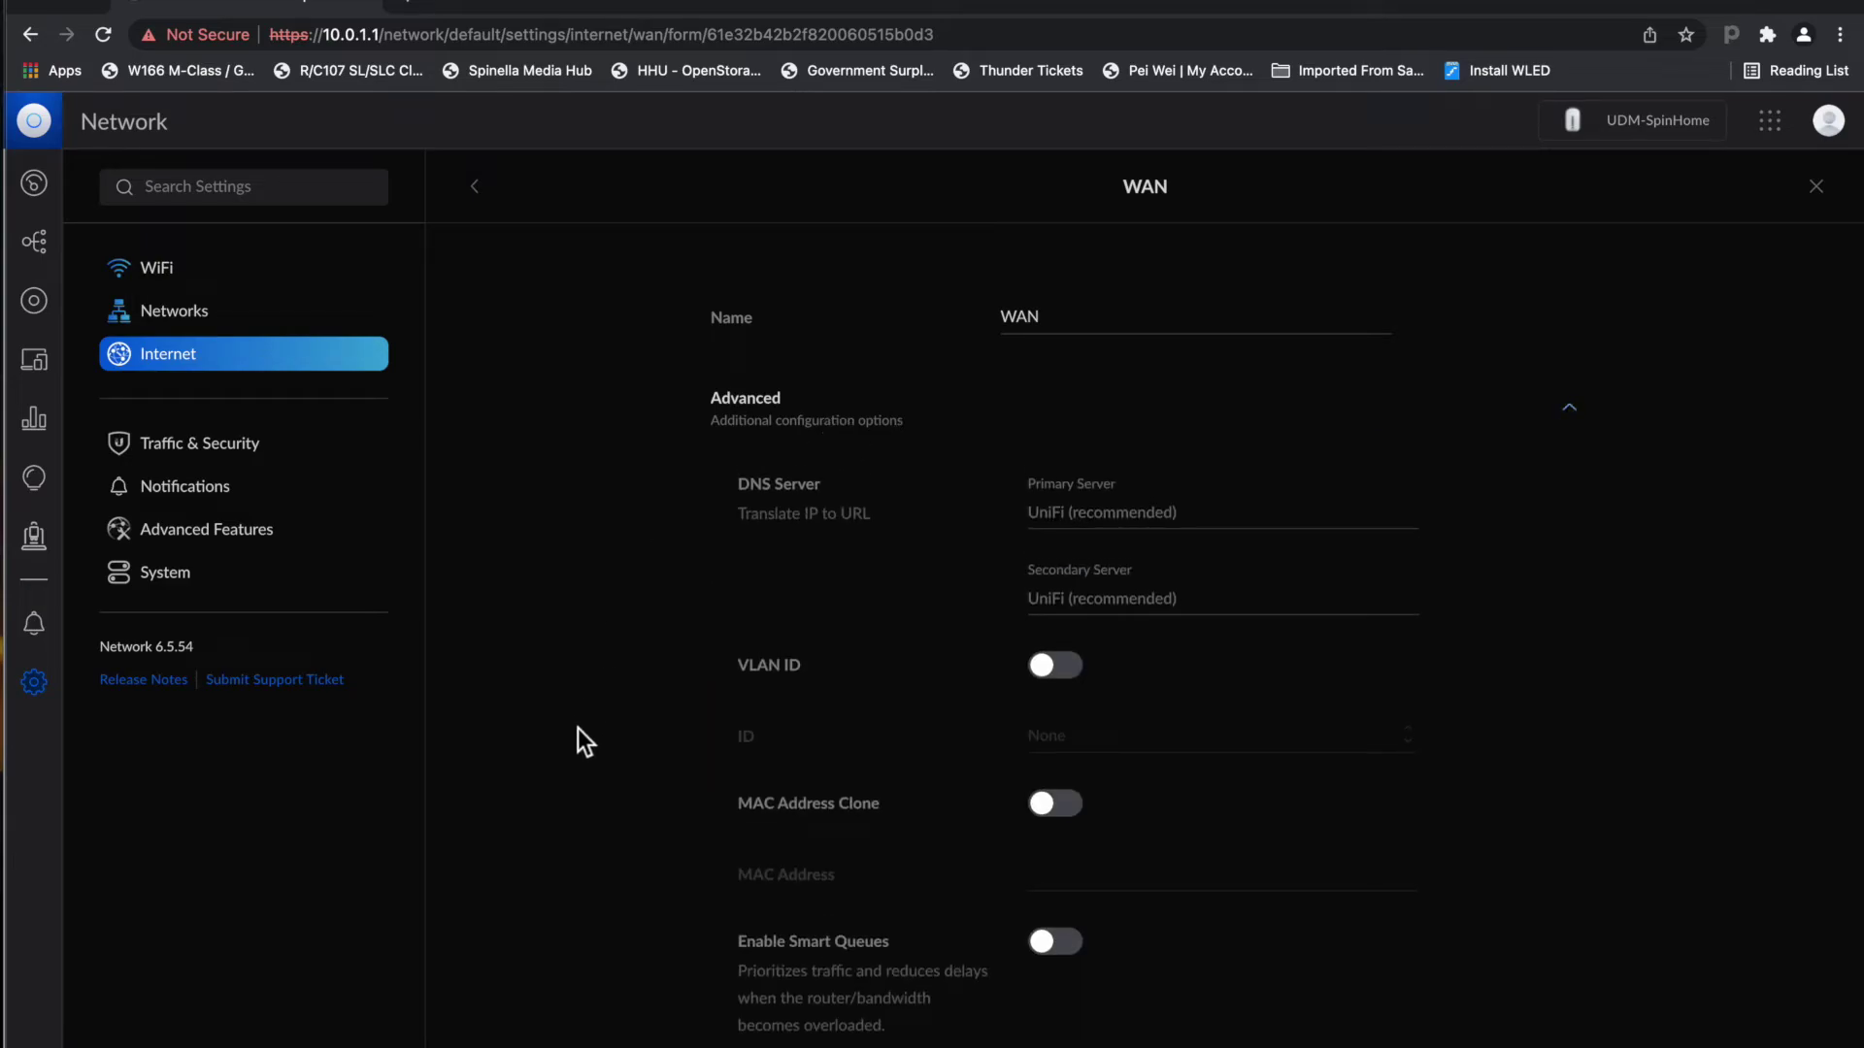
scroll(582, 724, "down", 4)
scroll(587, 730, "up", 4)
left_click(1816, 187)
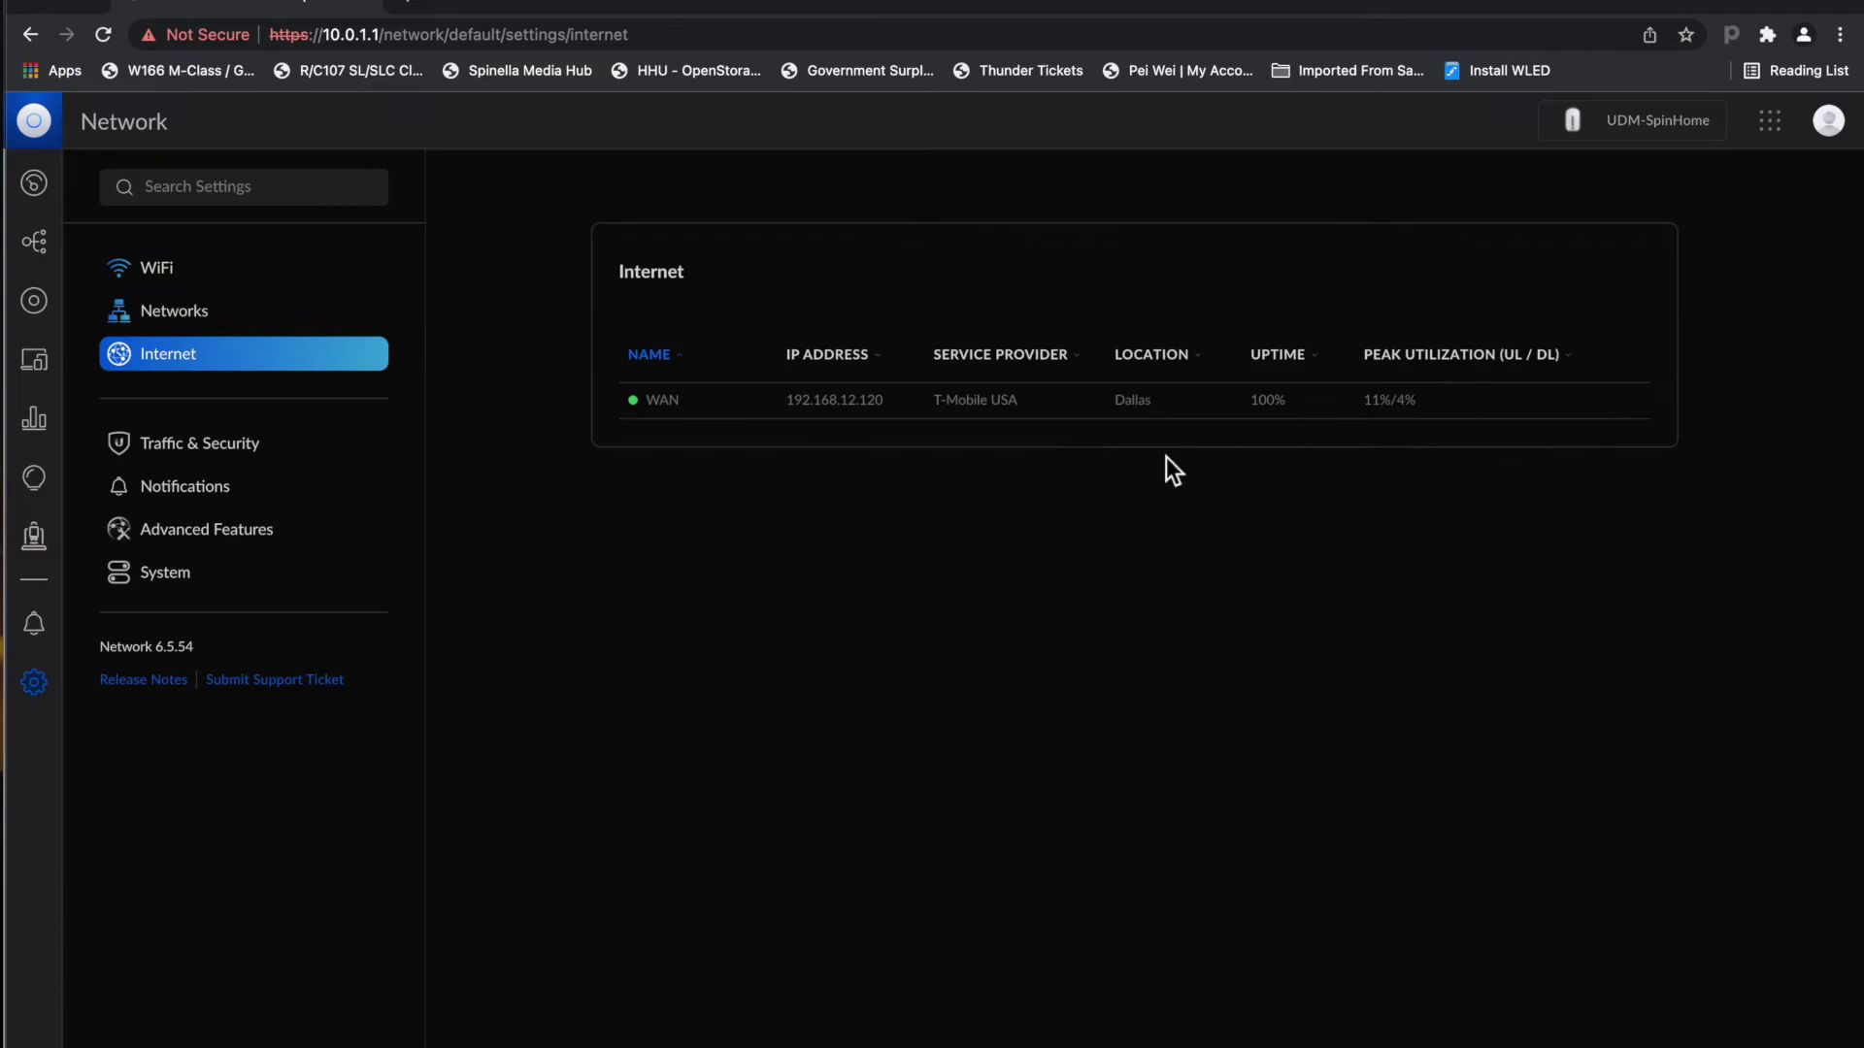
left_click(195, 317)
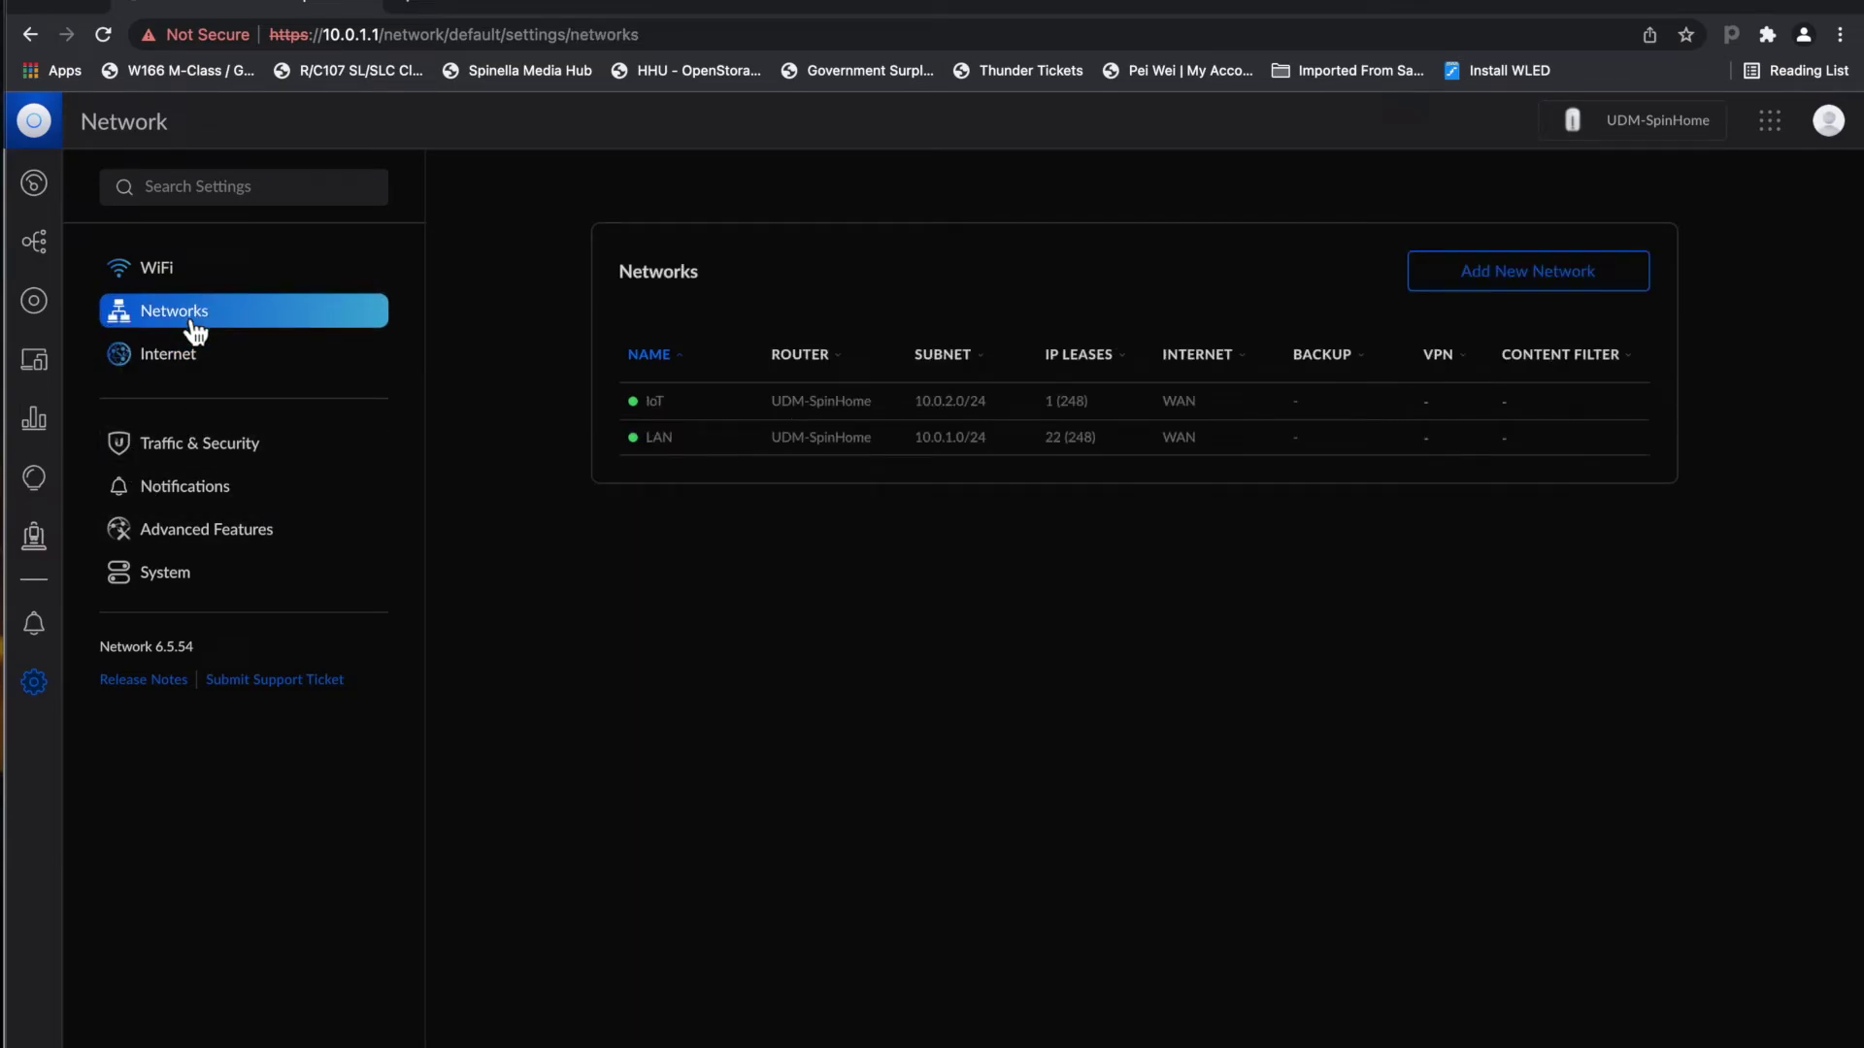
Step: Enable a Simple L2TP over IPSec VPN on the LAN network and apply the changes
left_click(740, 449)
left_click(748, 471)
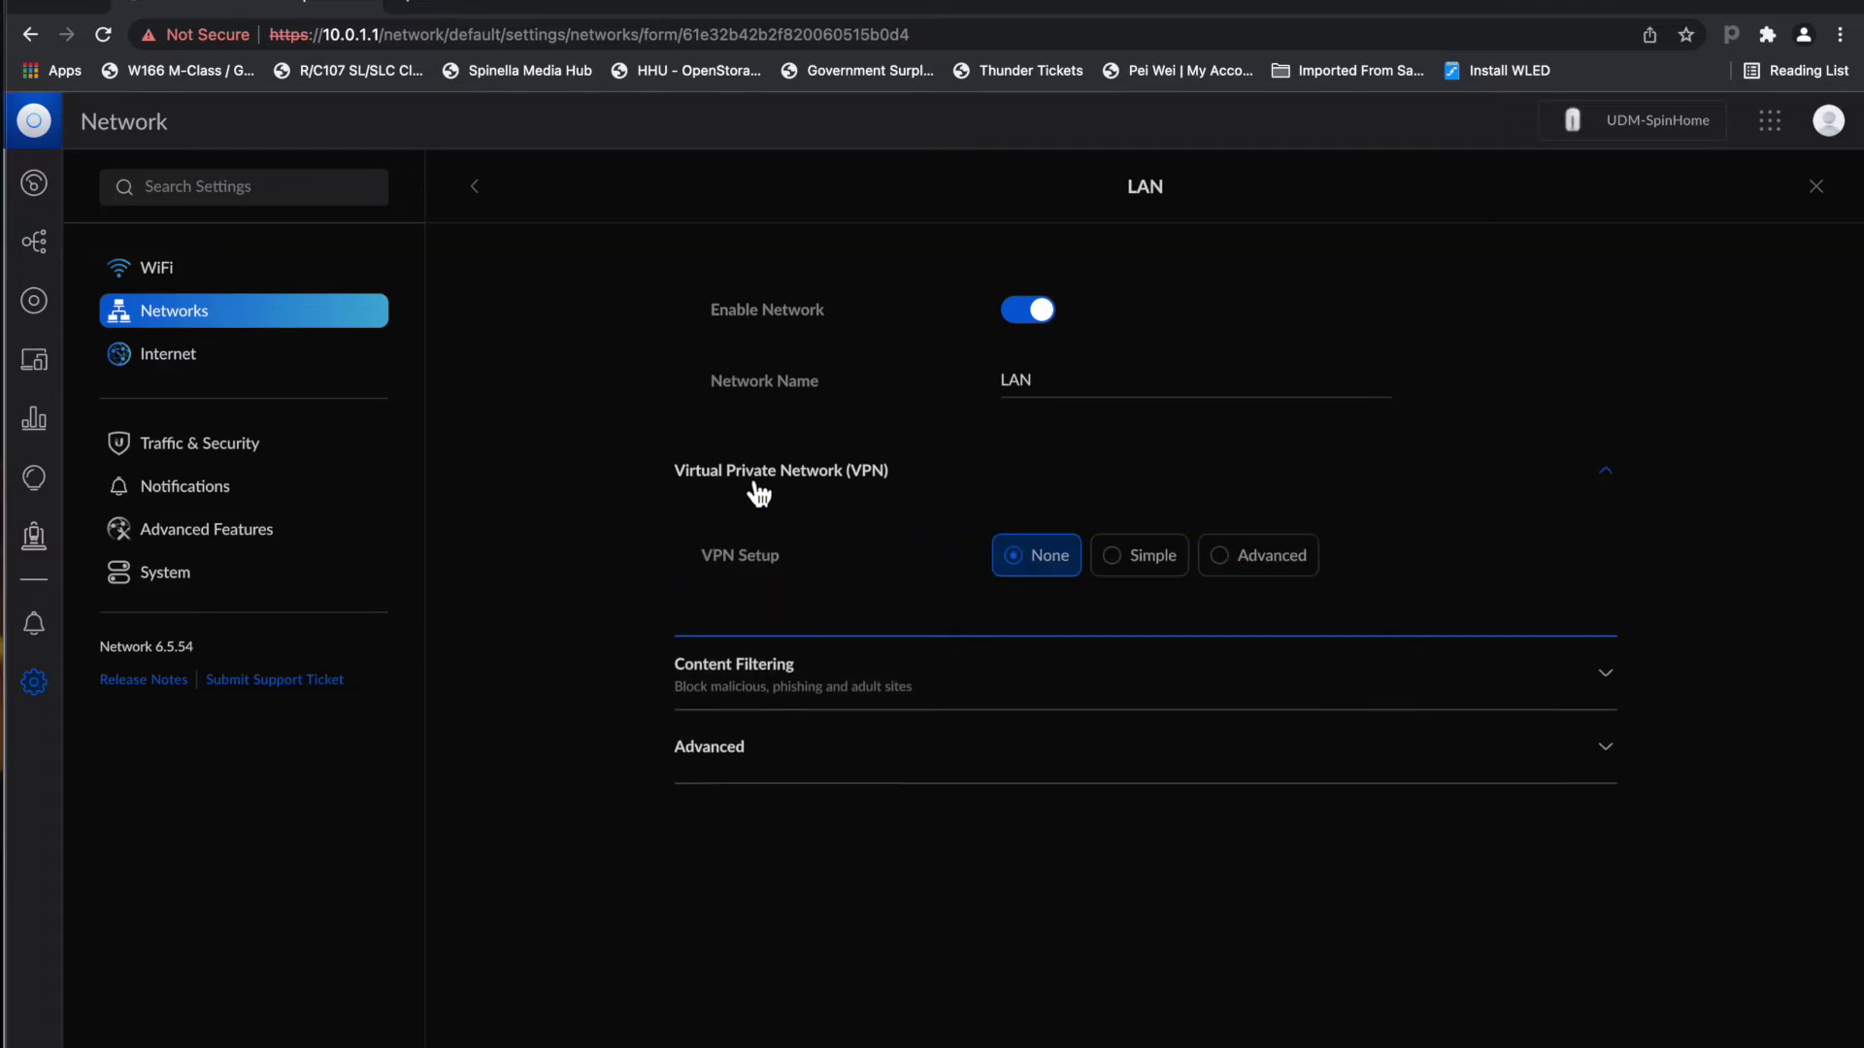
left_click(1153, 571)
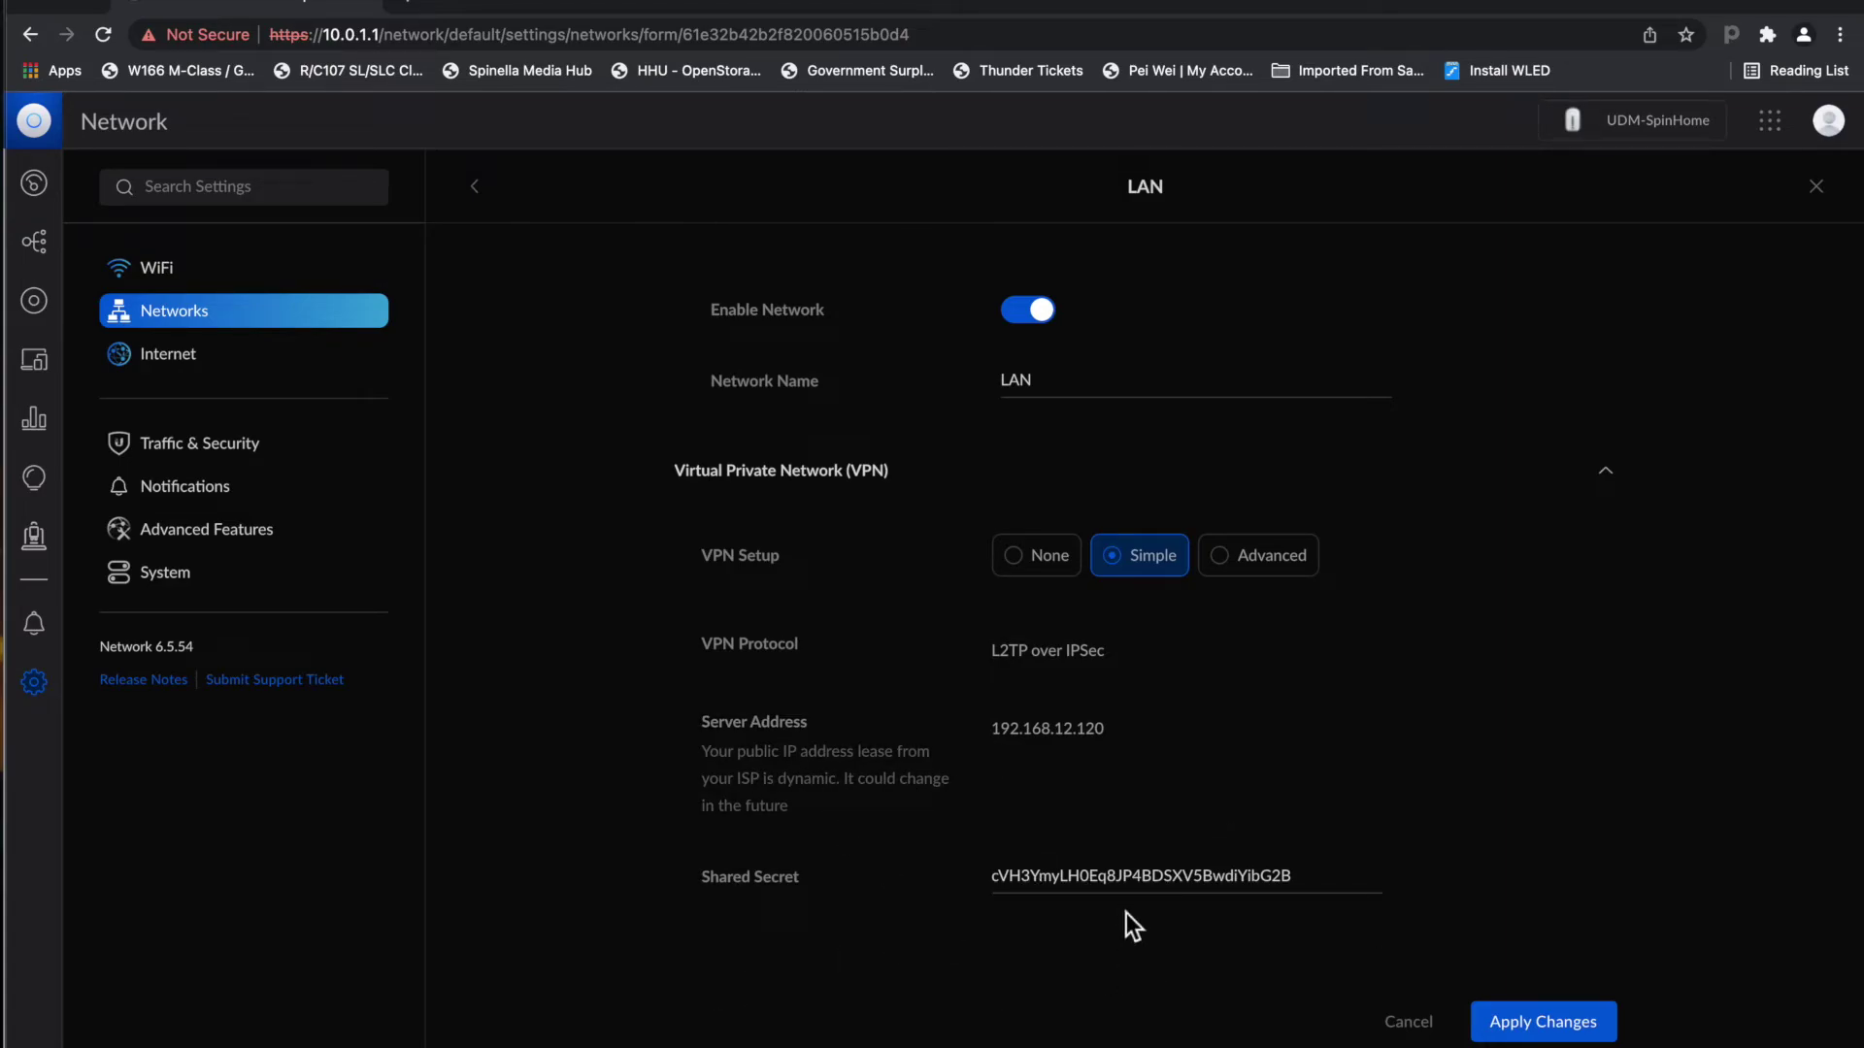
left_click(1235, 561)
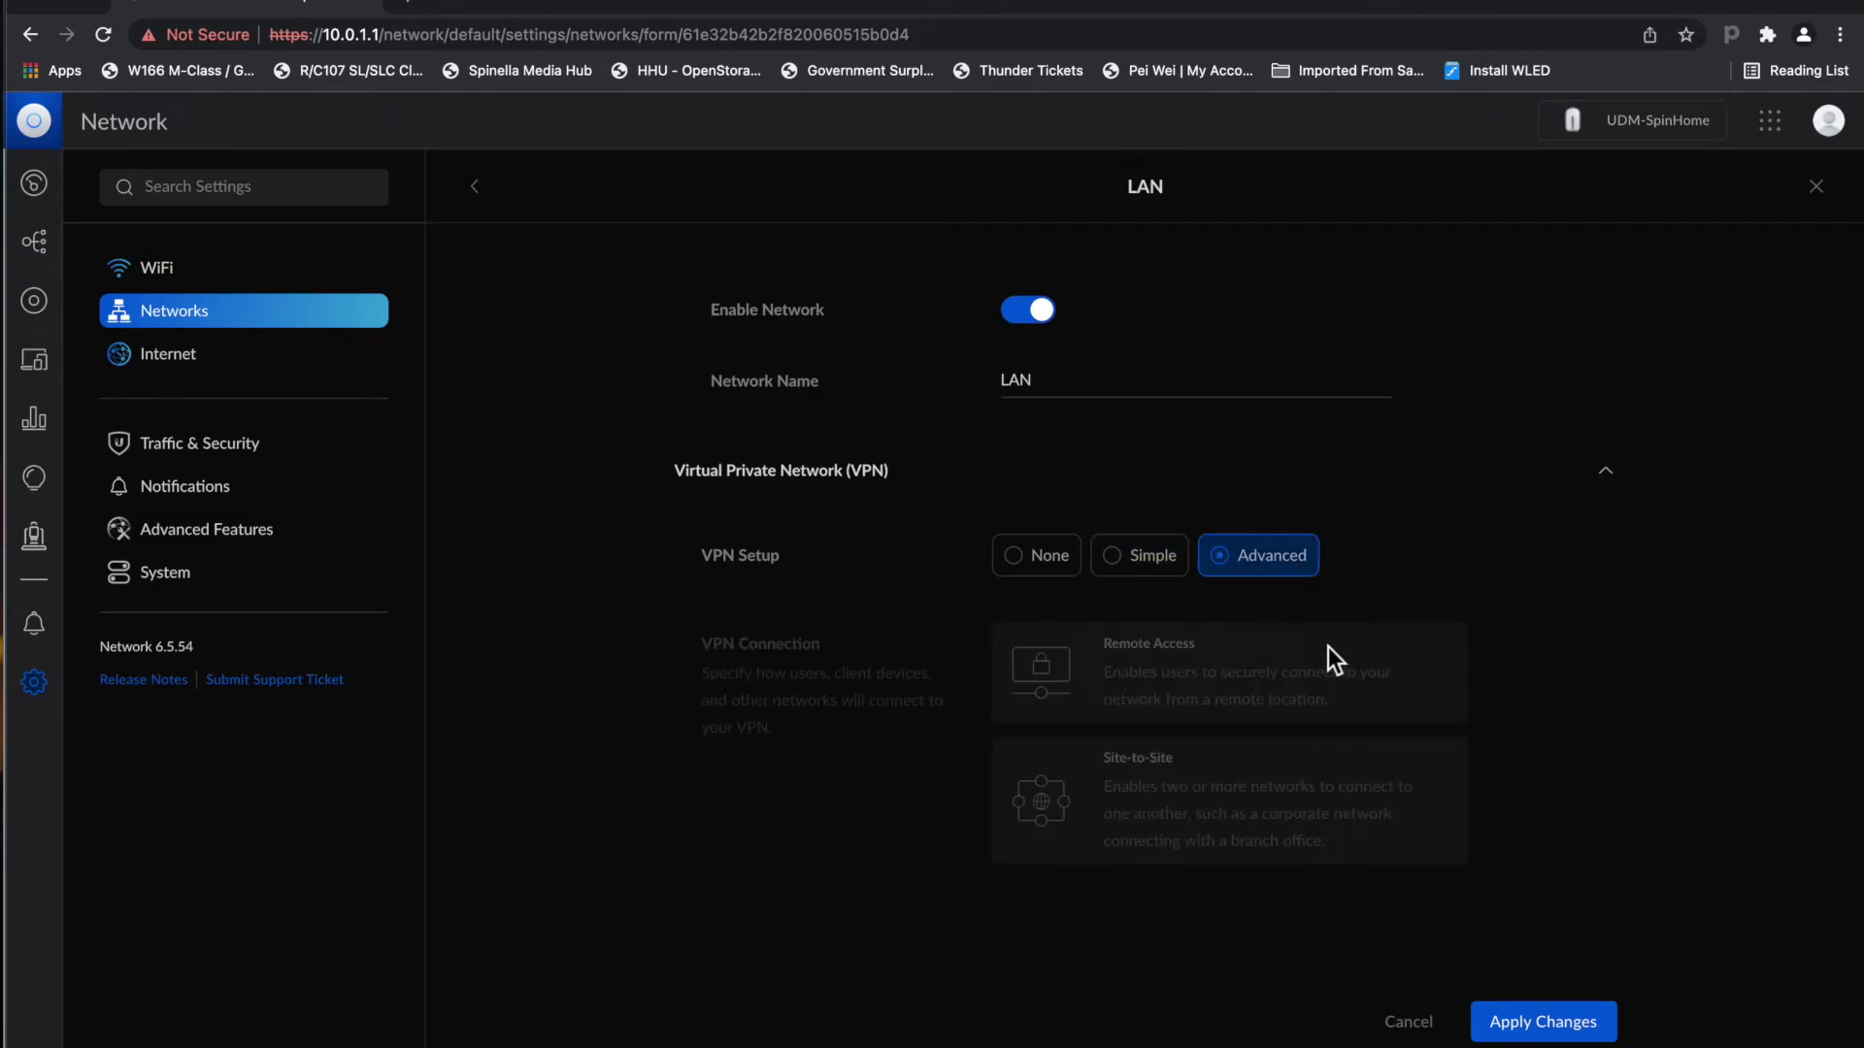
left_click(1131, 581)
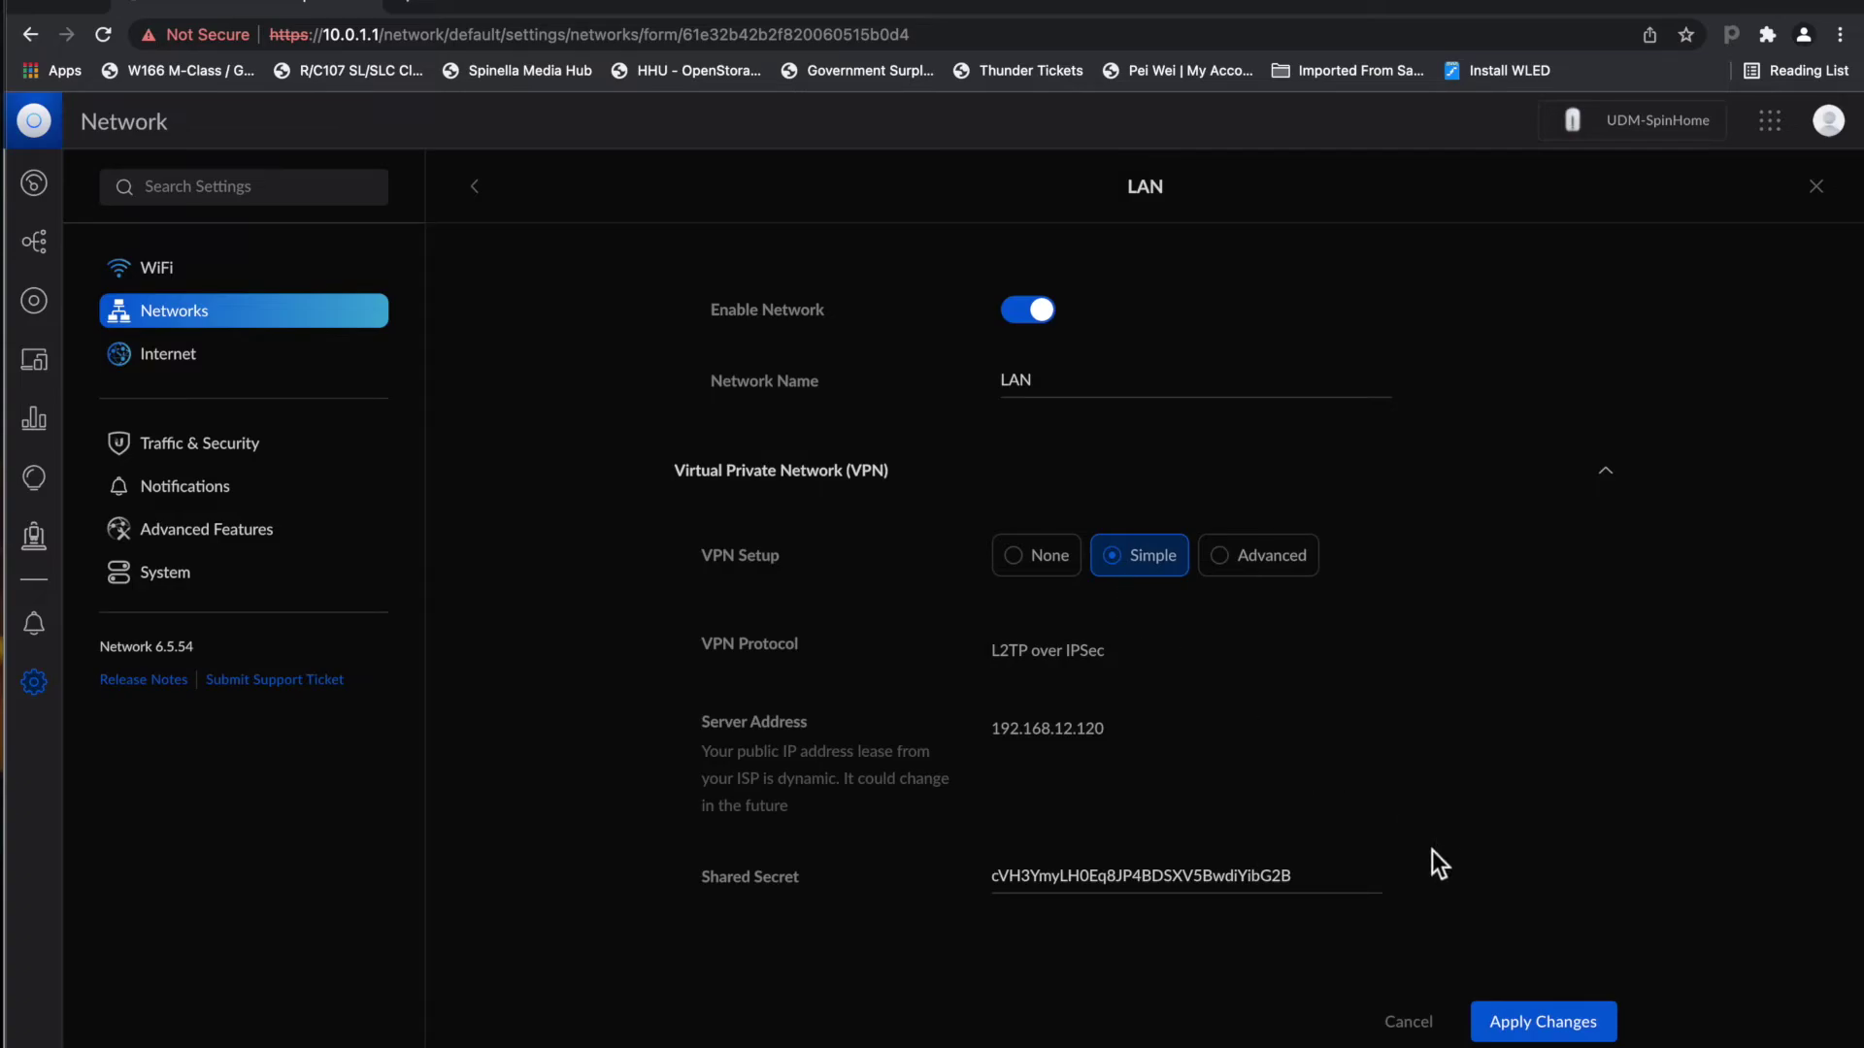
left_click(1533, 1026)
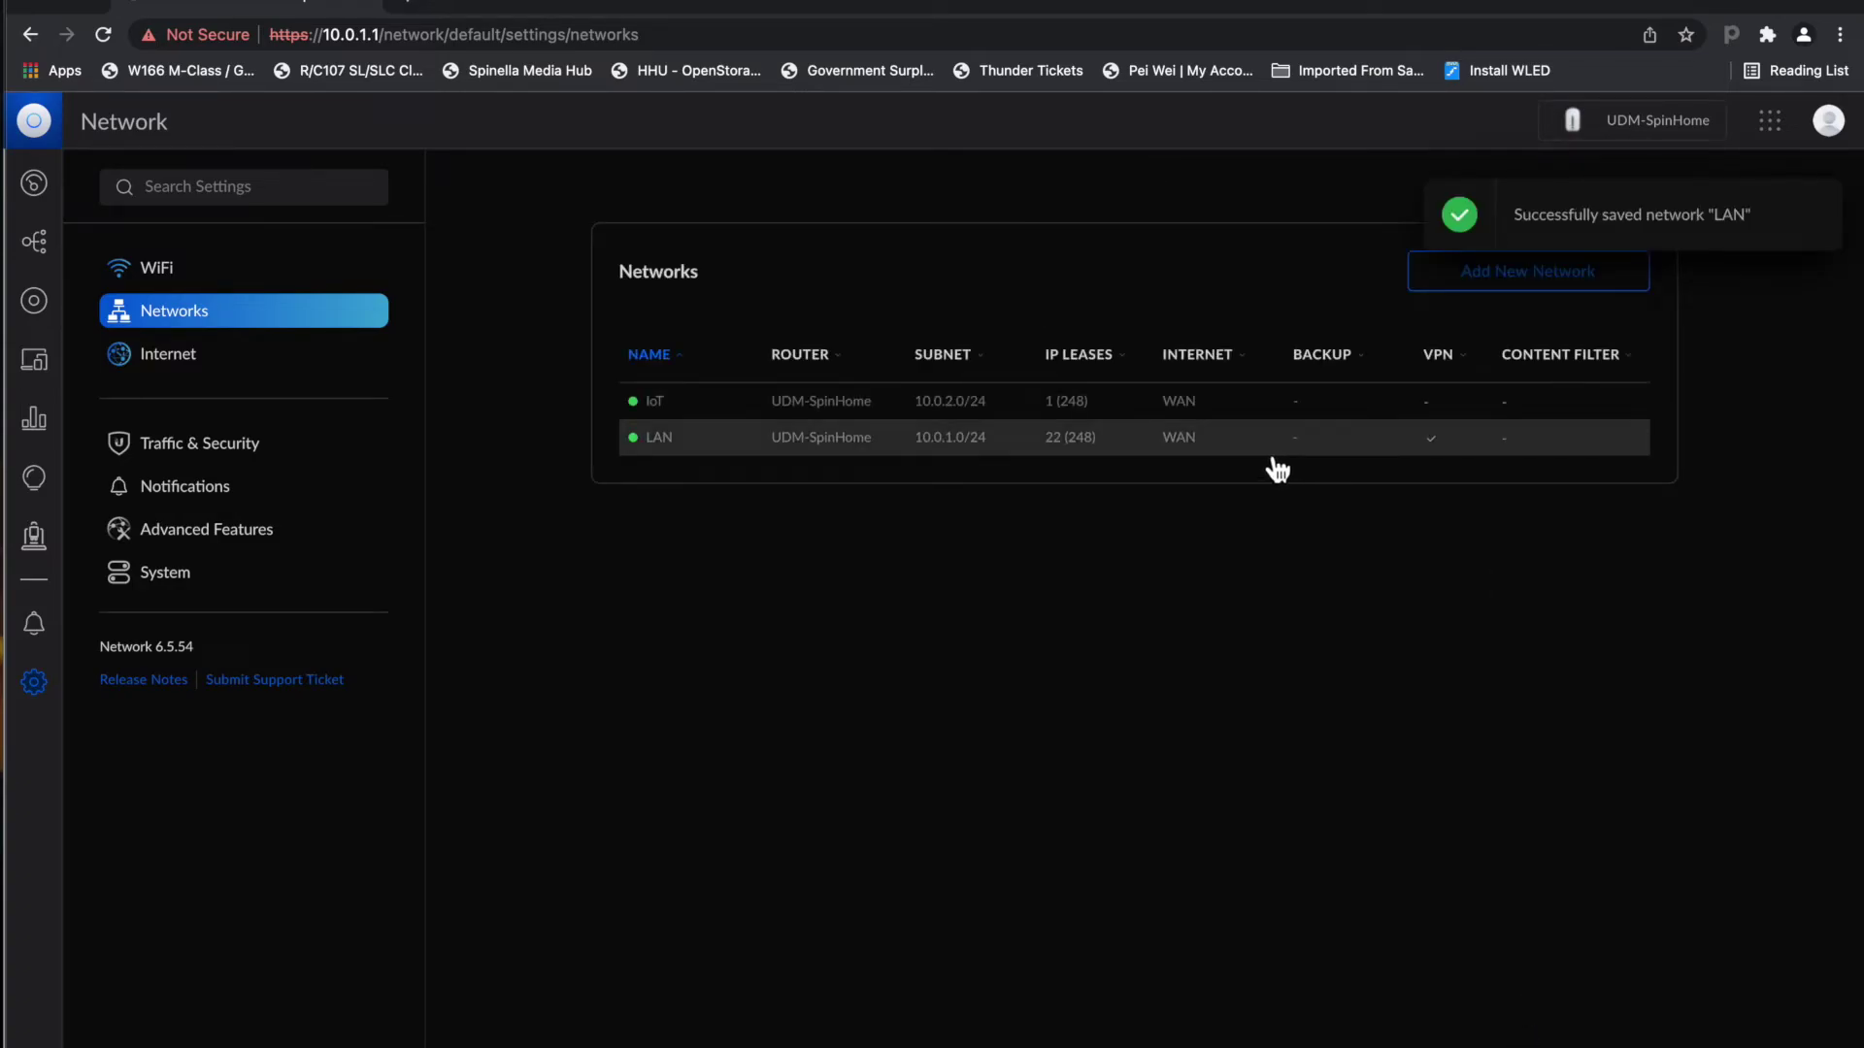
Step: Create the first VPN user on the LAN network, entering its username and password
left_click(676, 449)
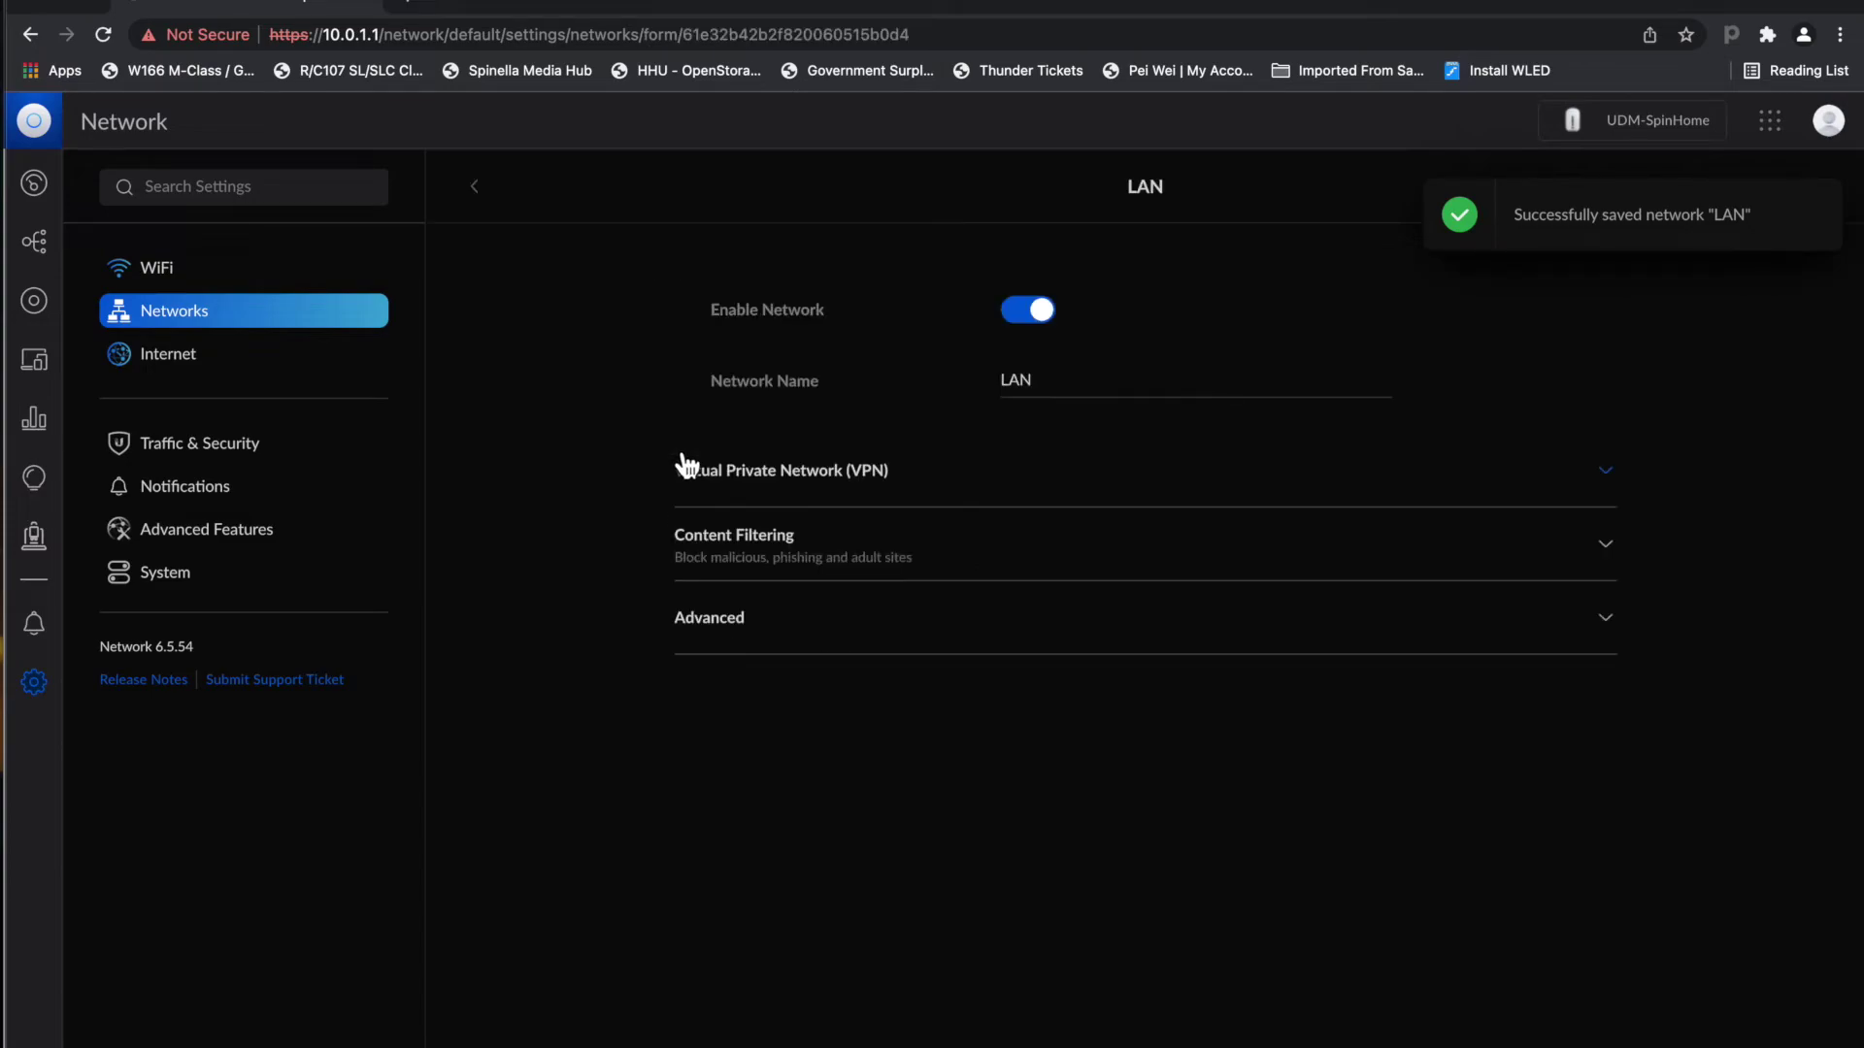
left_click(753, 485)
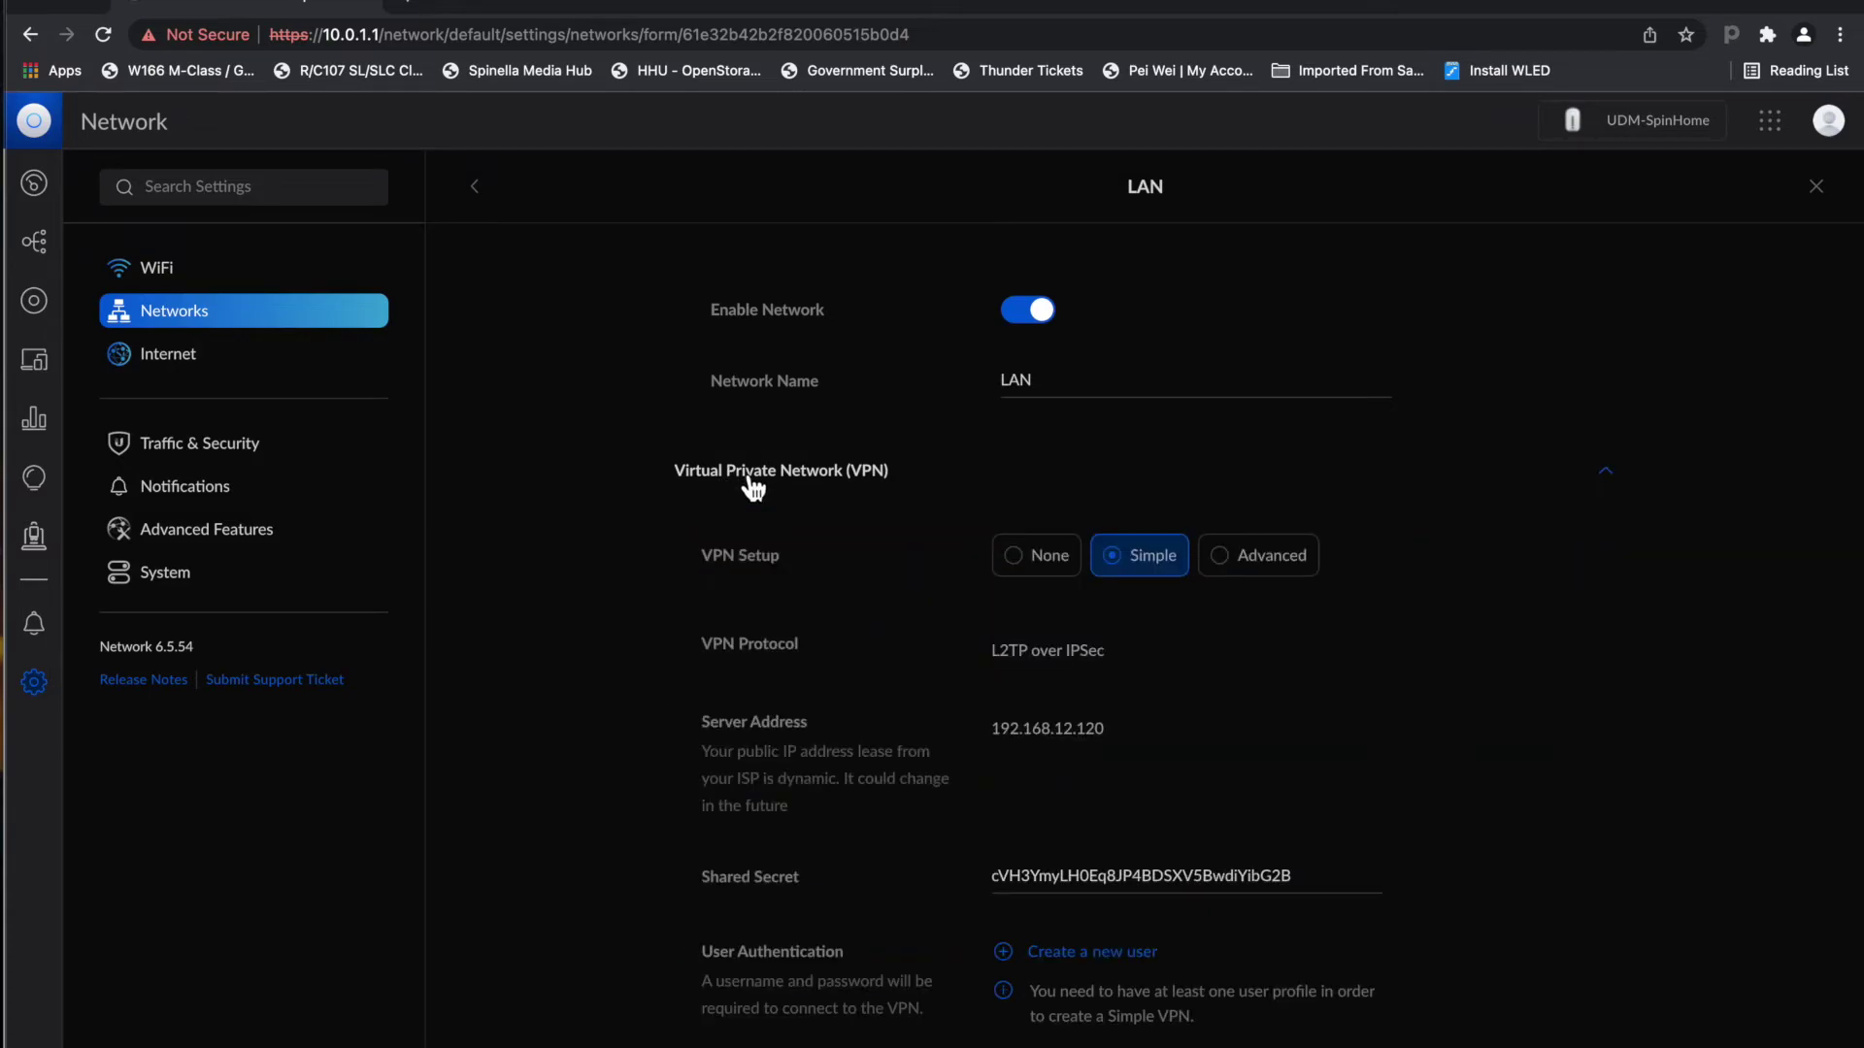
scroll(1703, 791, "down", 2)
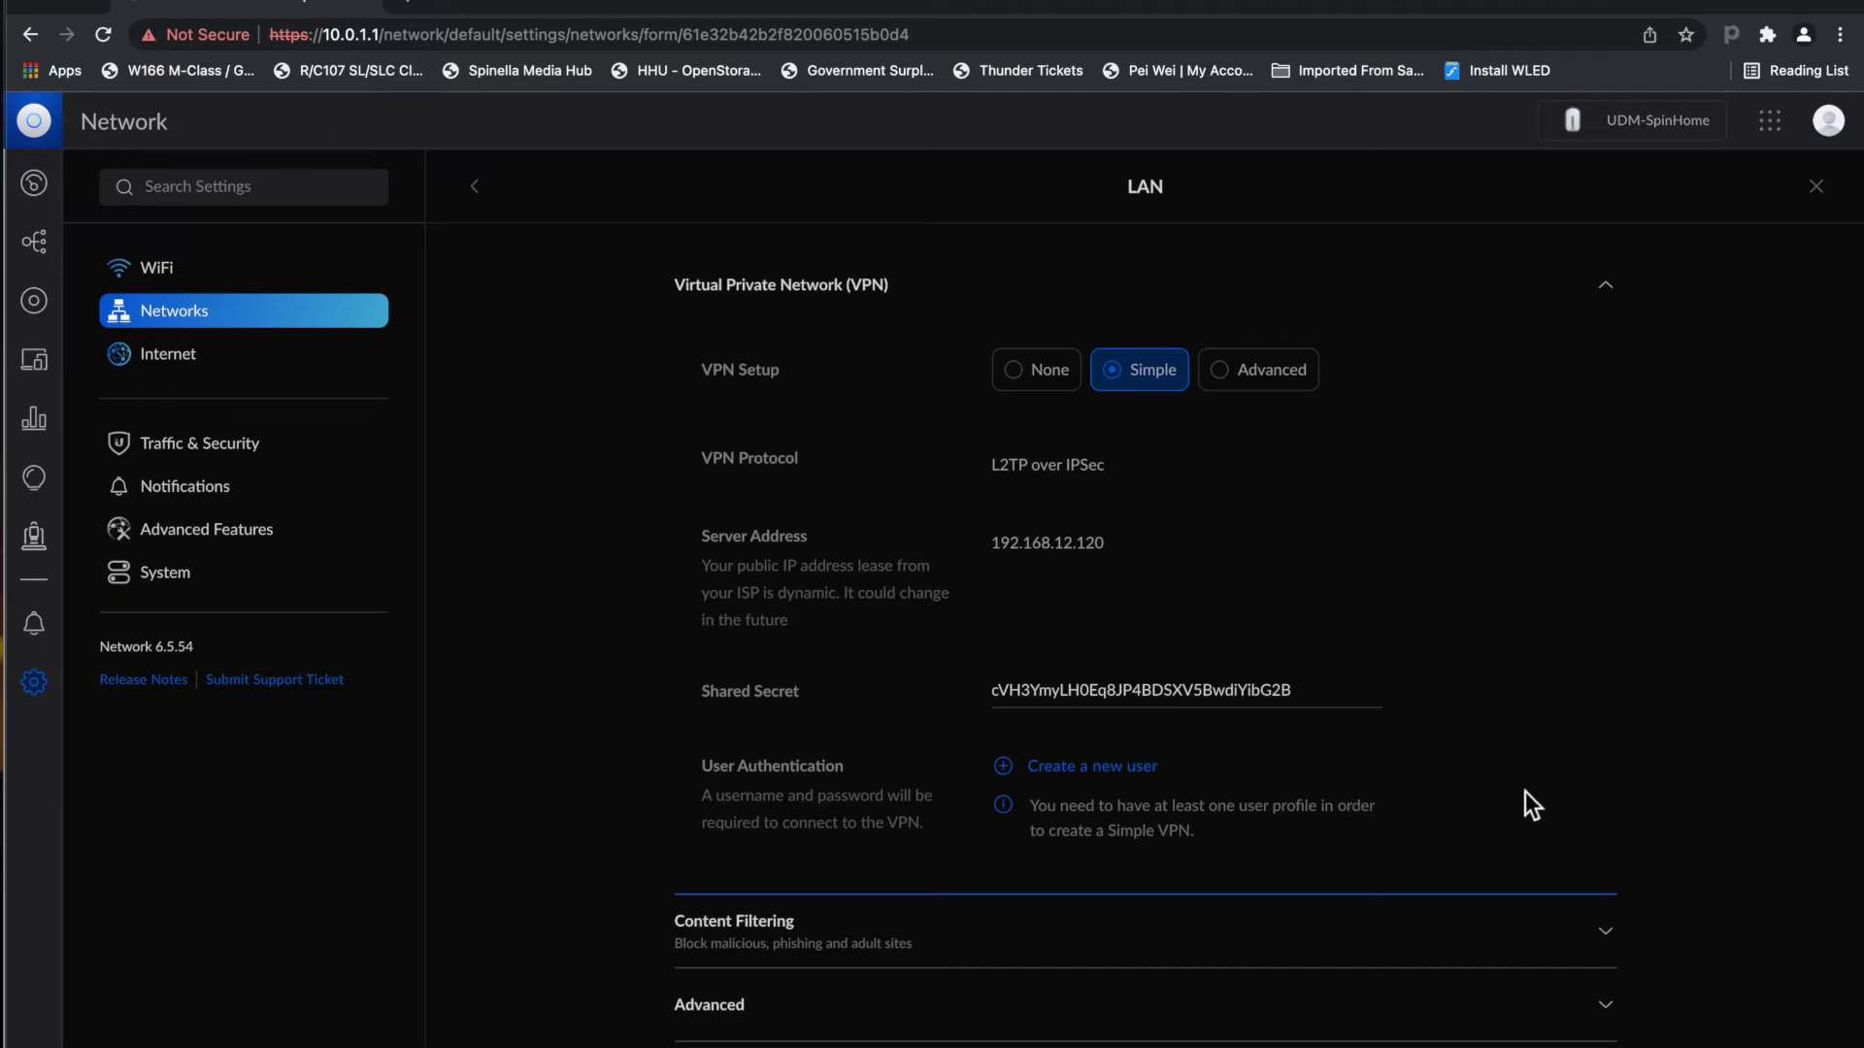
left_click(1095, 770)
left_click(962, 541)
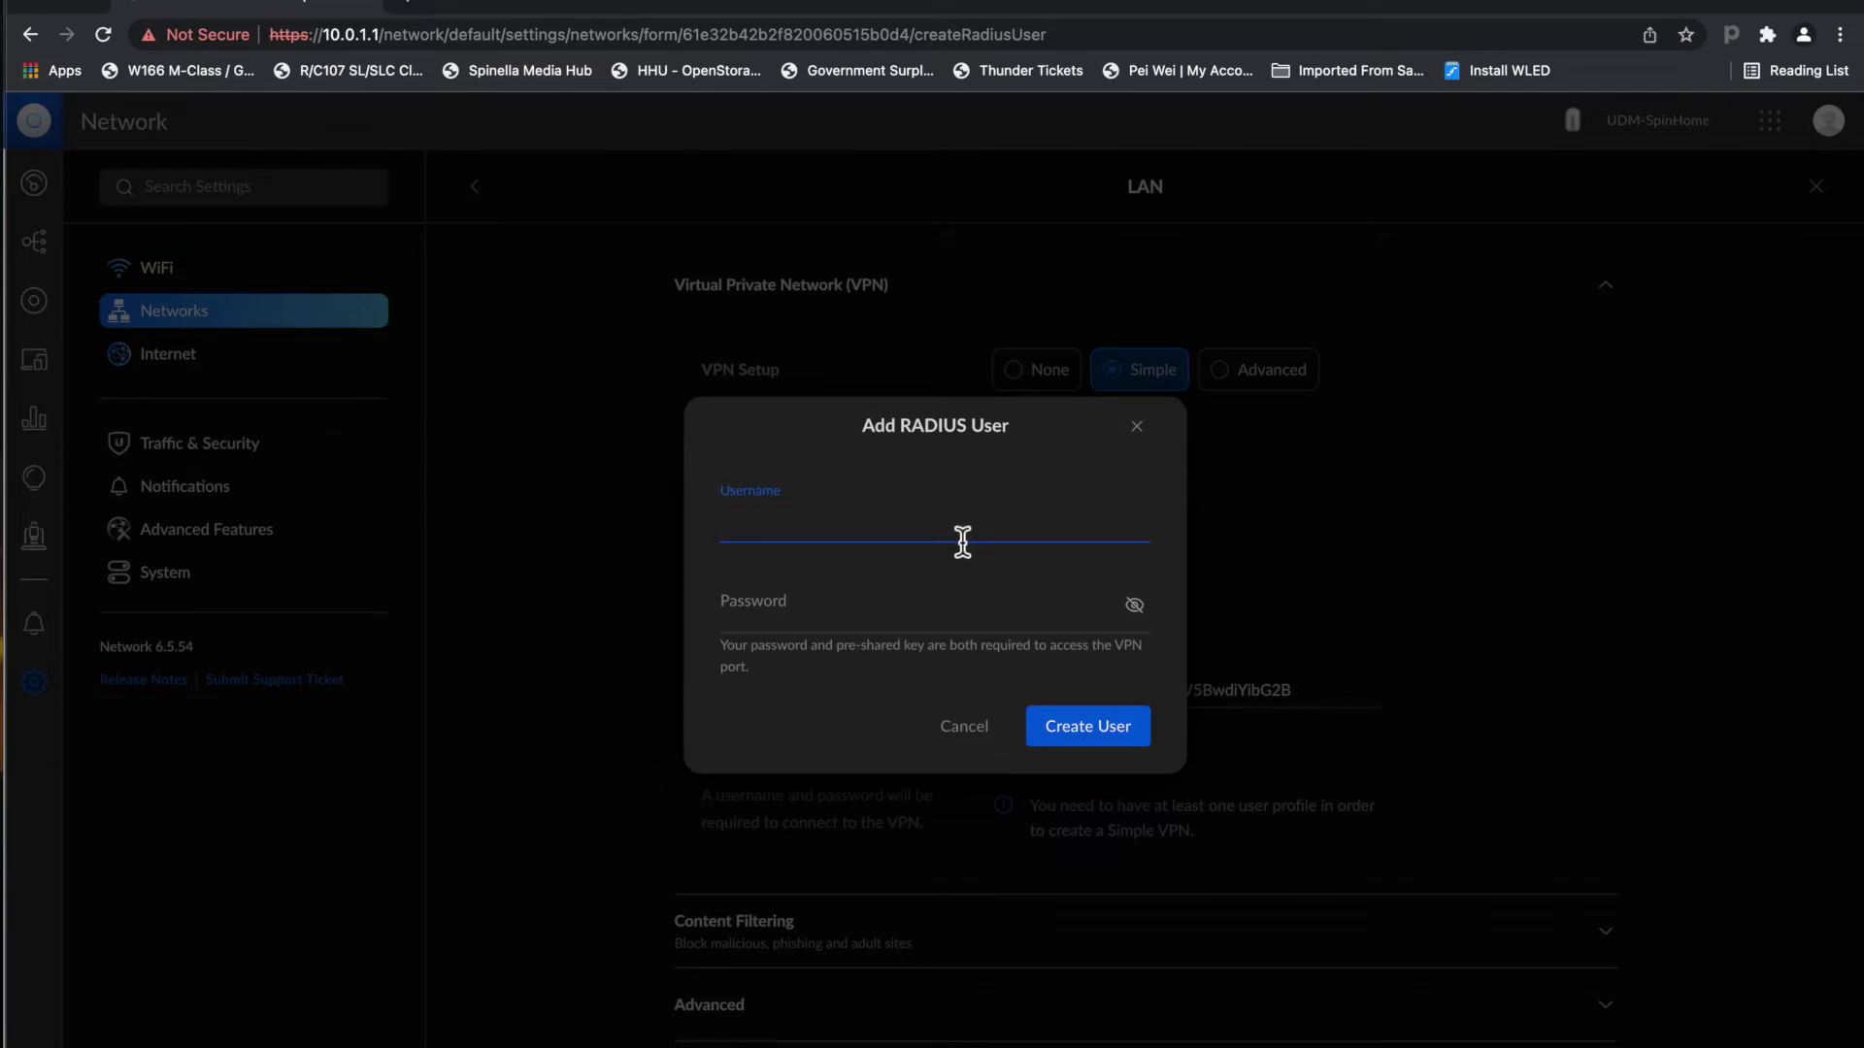
left_click(738, 614)
type("••••••••••")
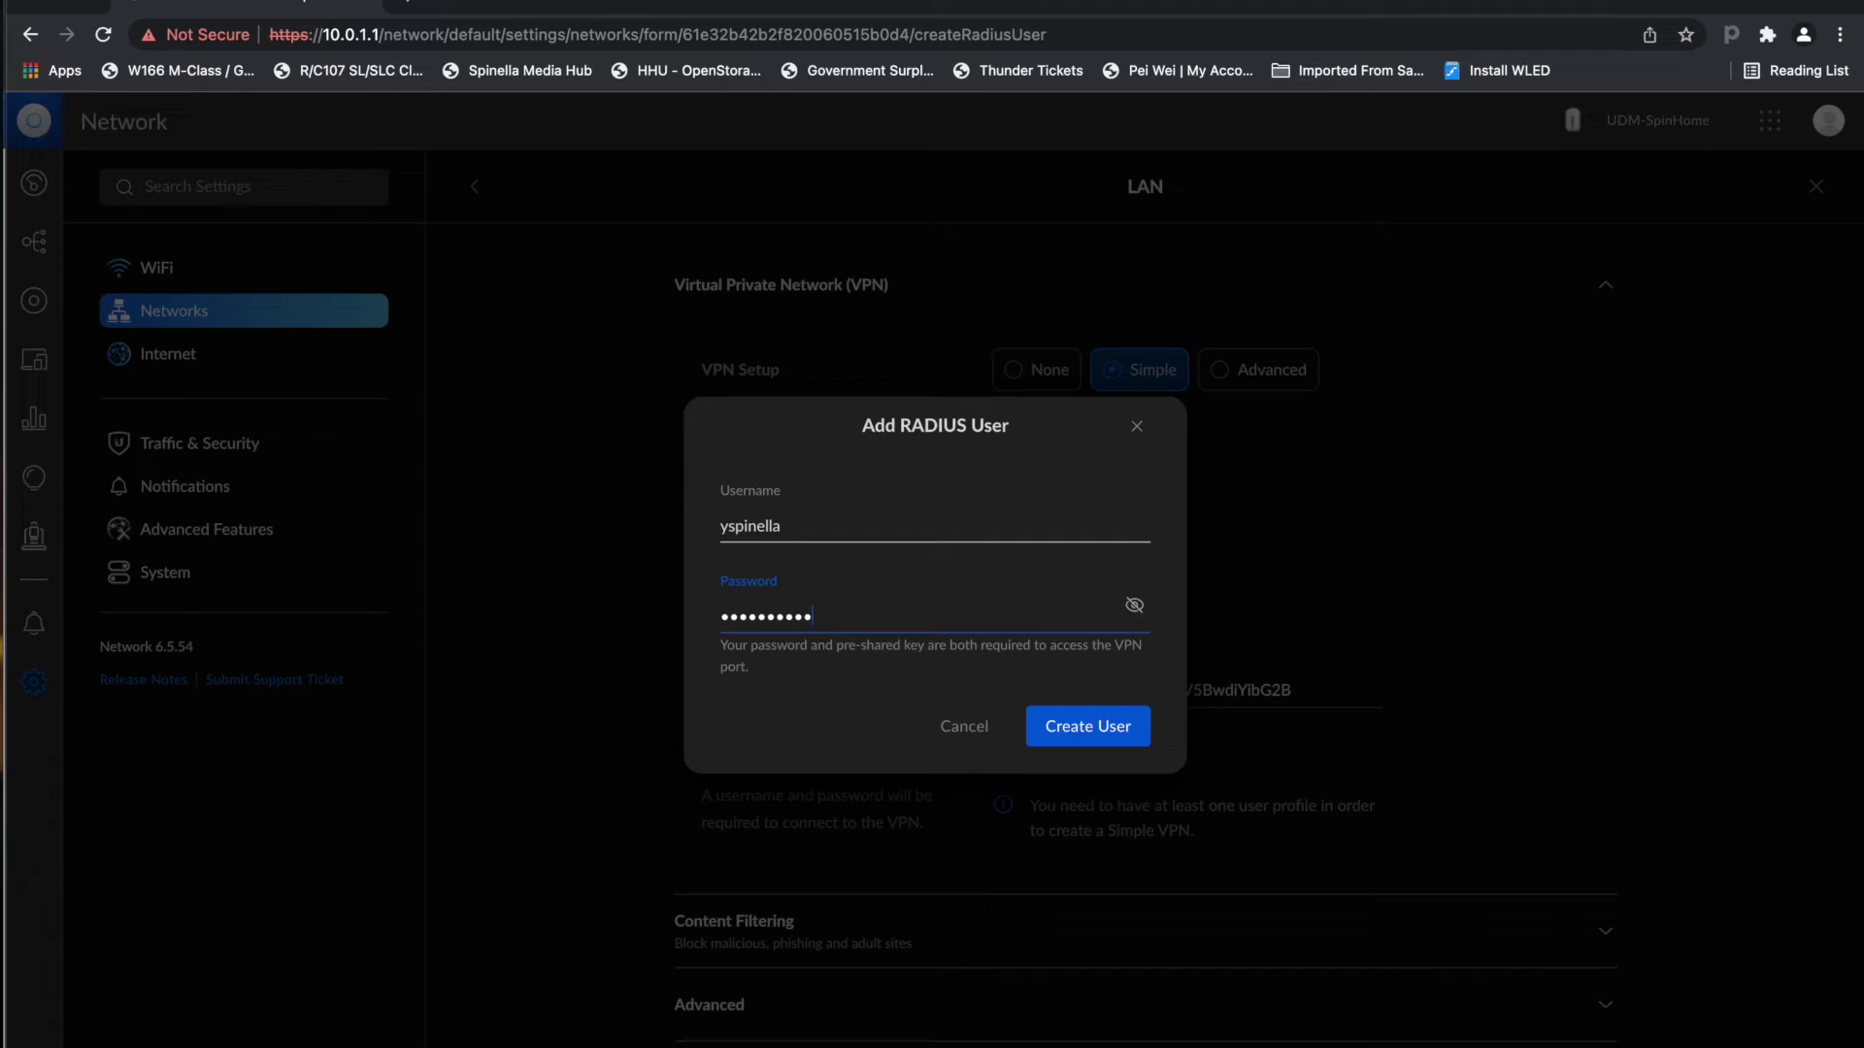
left_click(1116, 740)
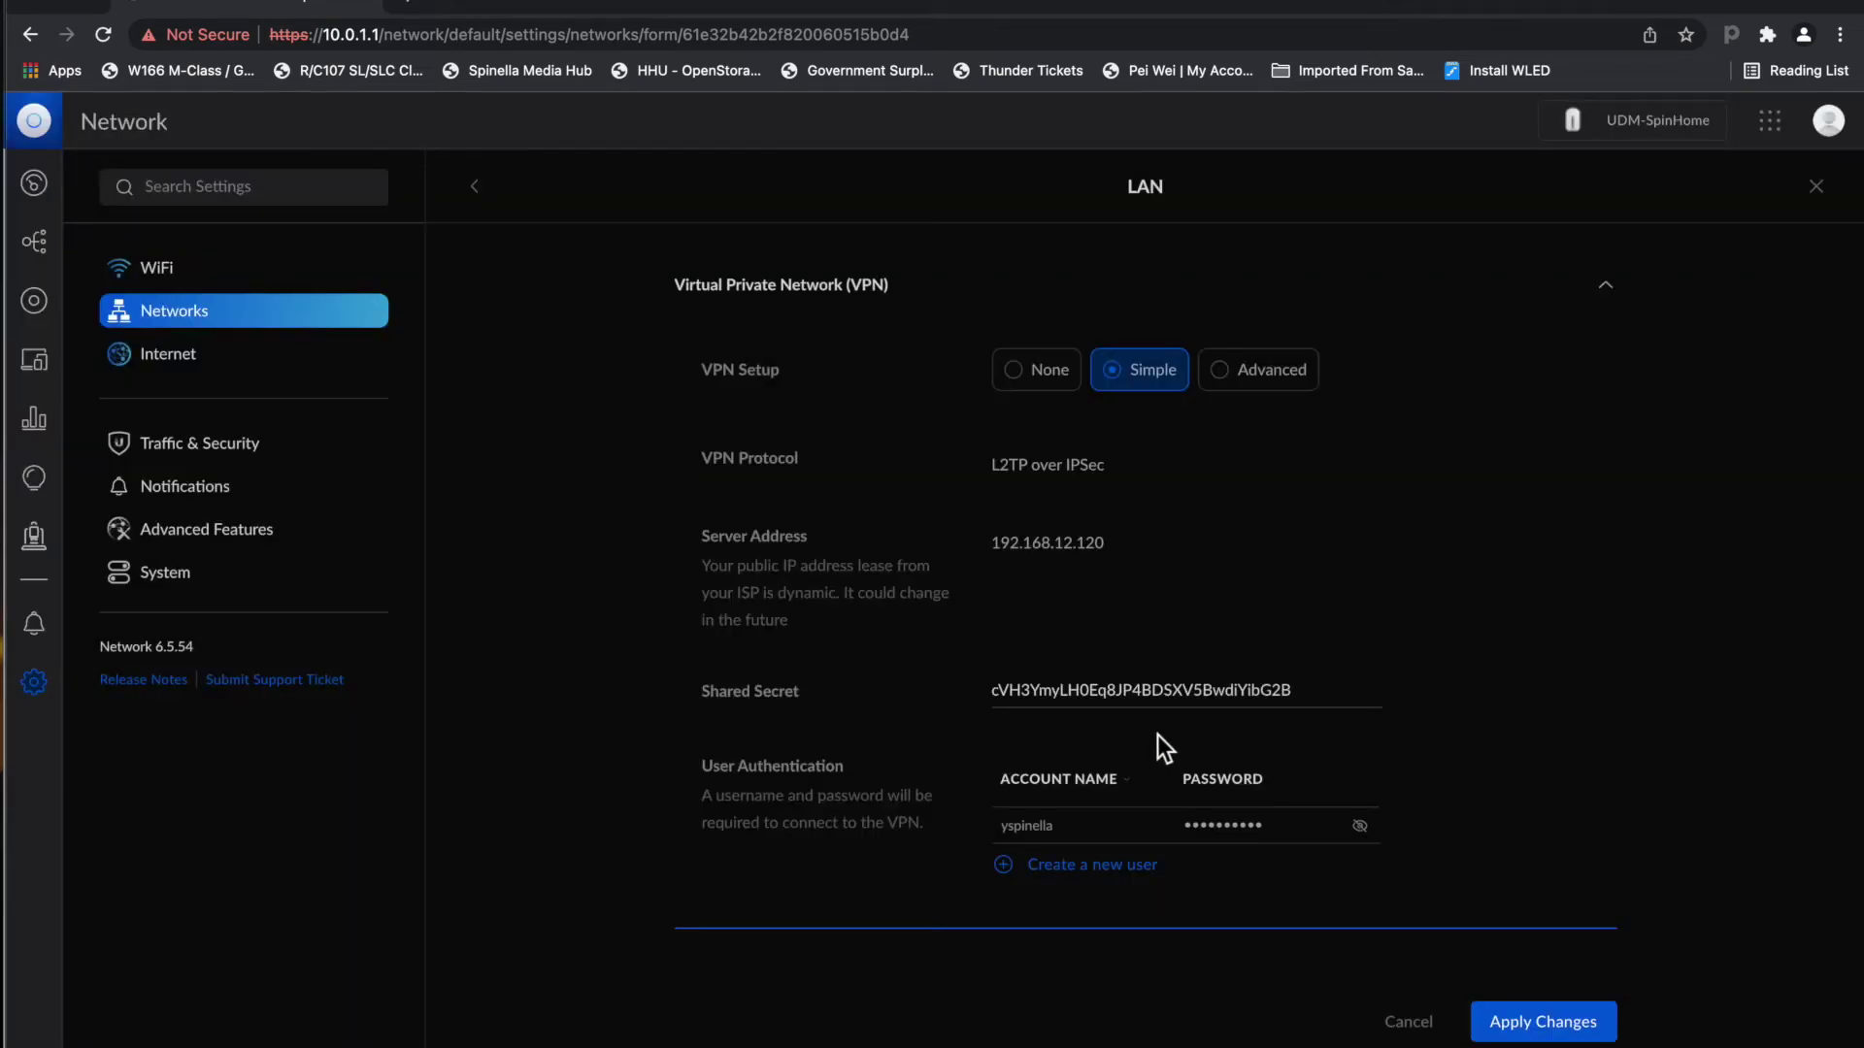
Step: Create a second VPN user with its username and password, then save the LAN network
left_click(1067, 865)
left_click(1057, 528)
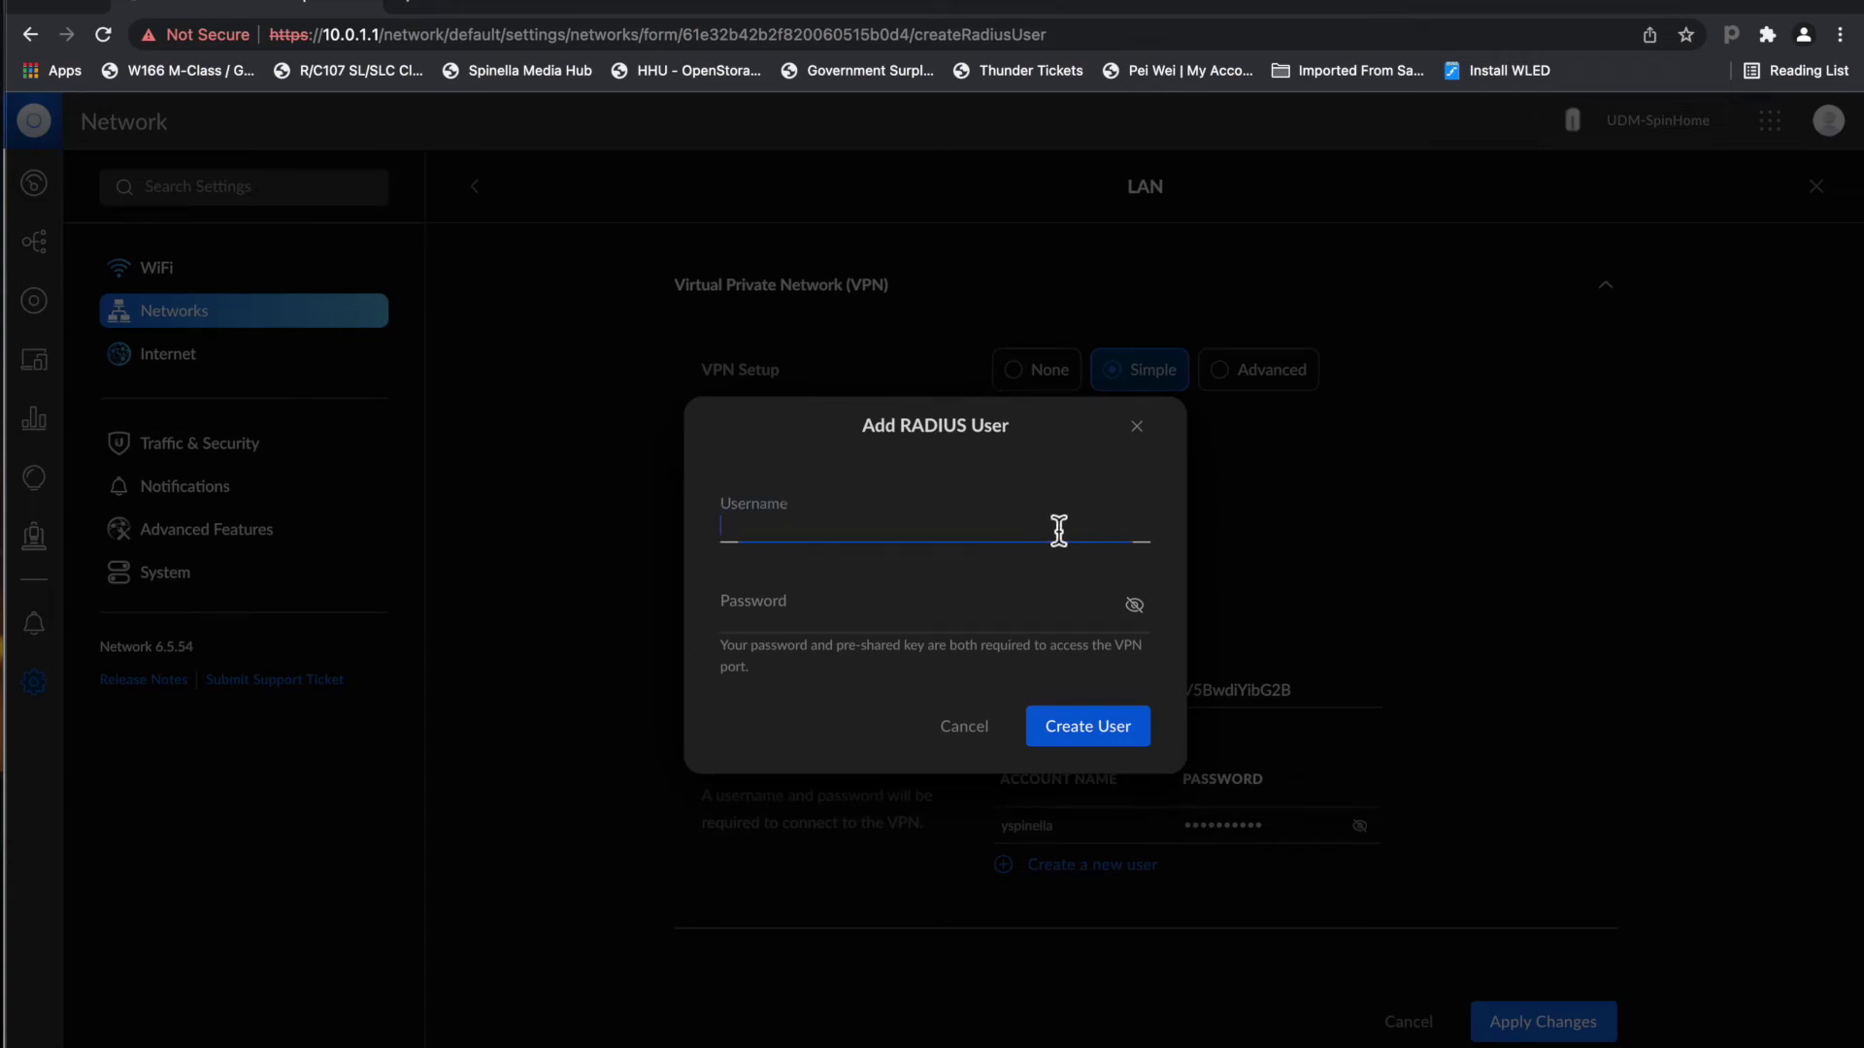
key("Tab")
type("••••••••••")
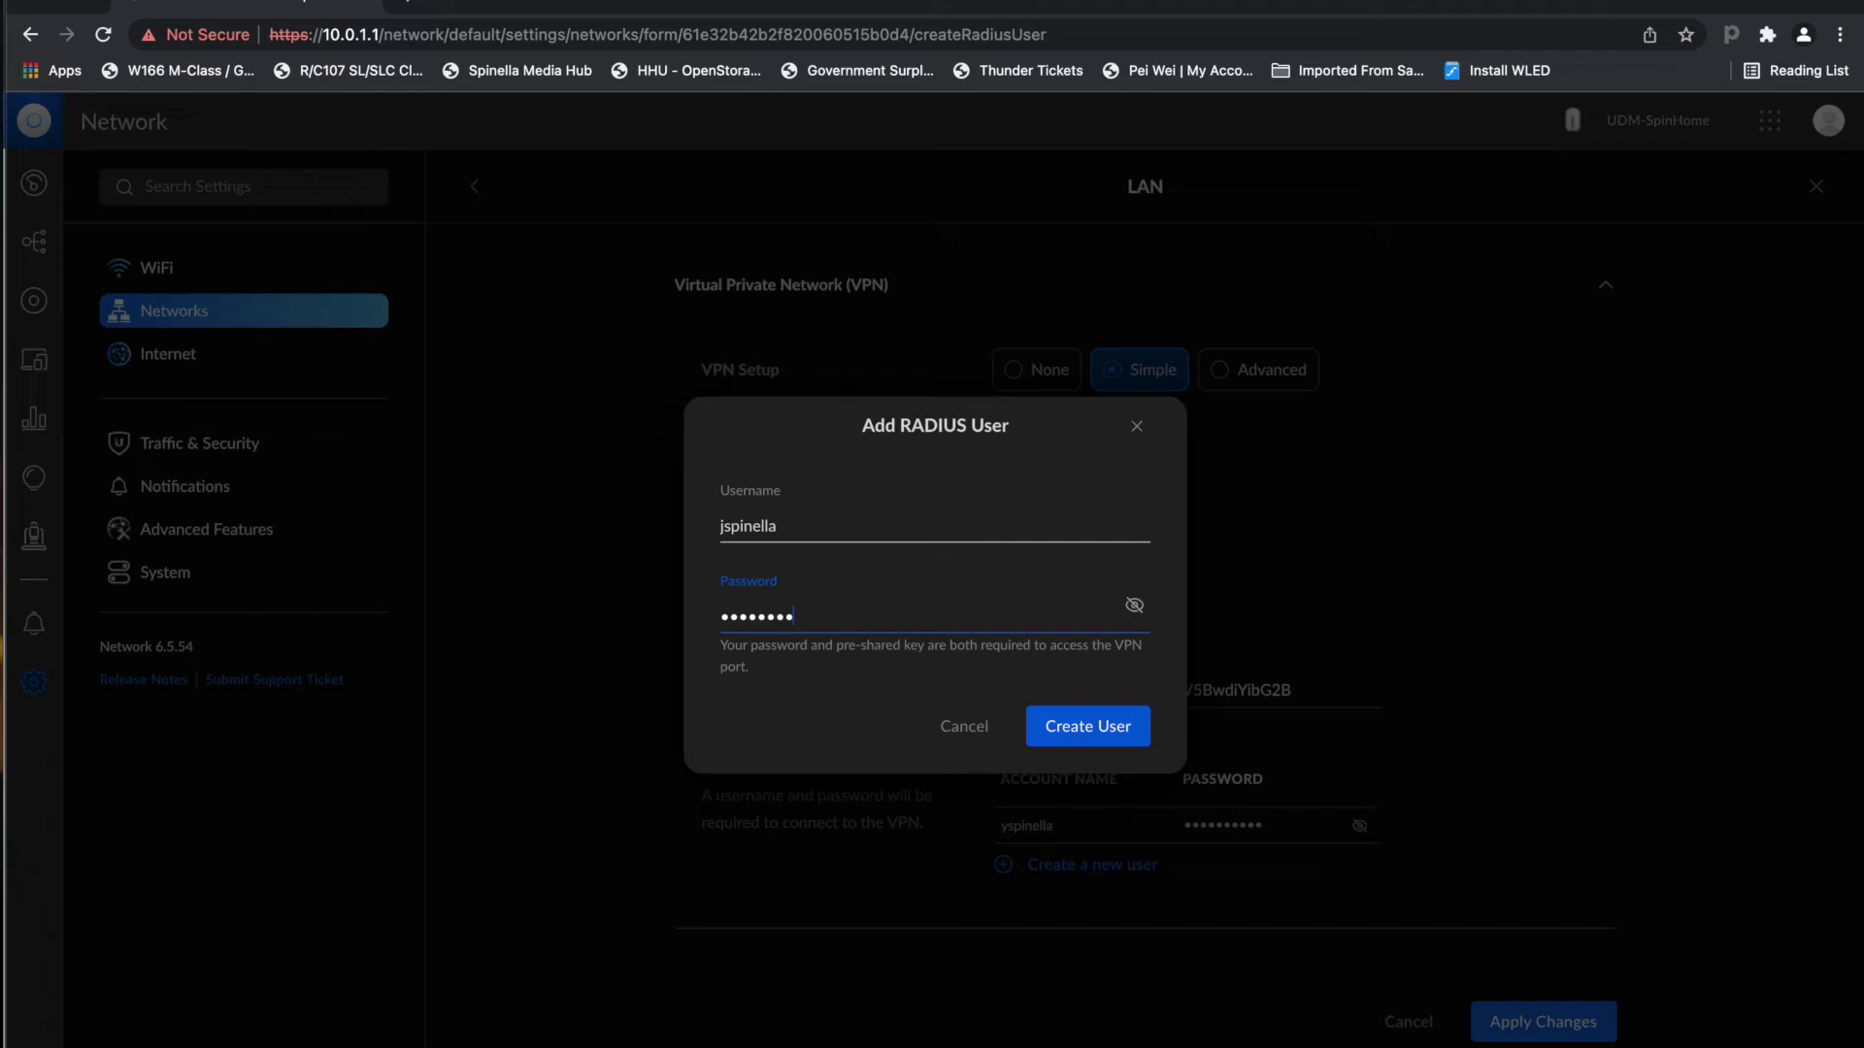
left_click(1063, 738)
left_click(1601, 1010)
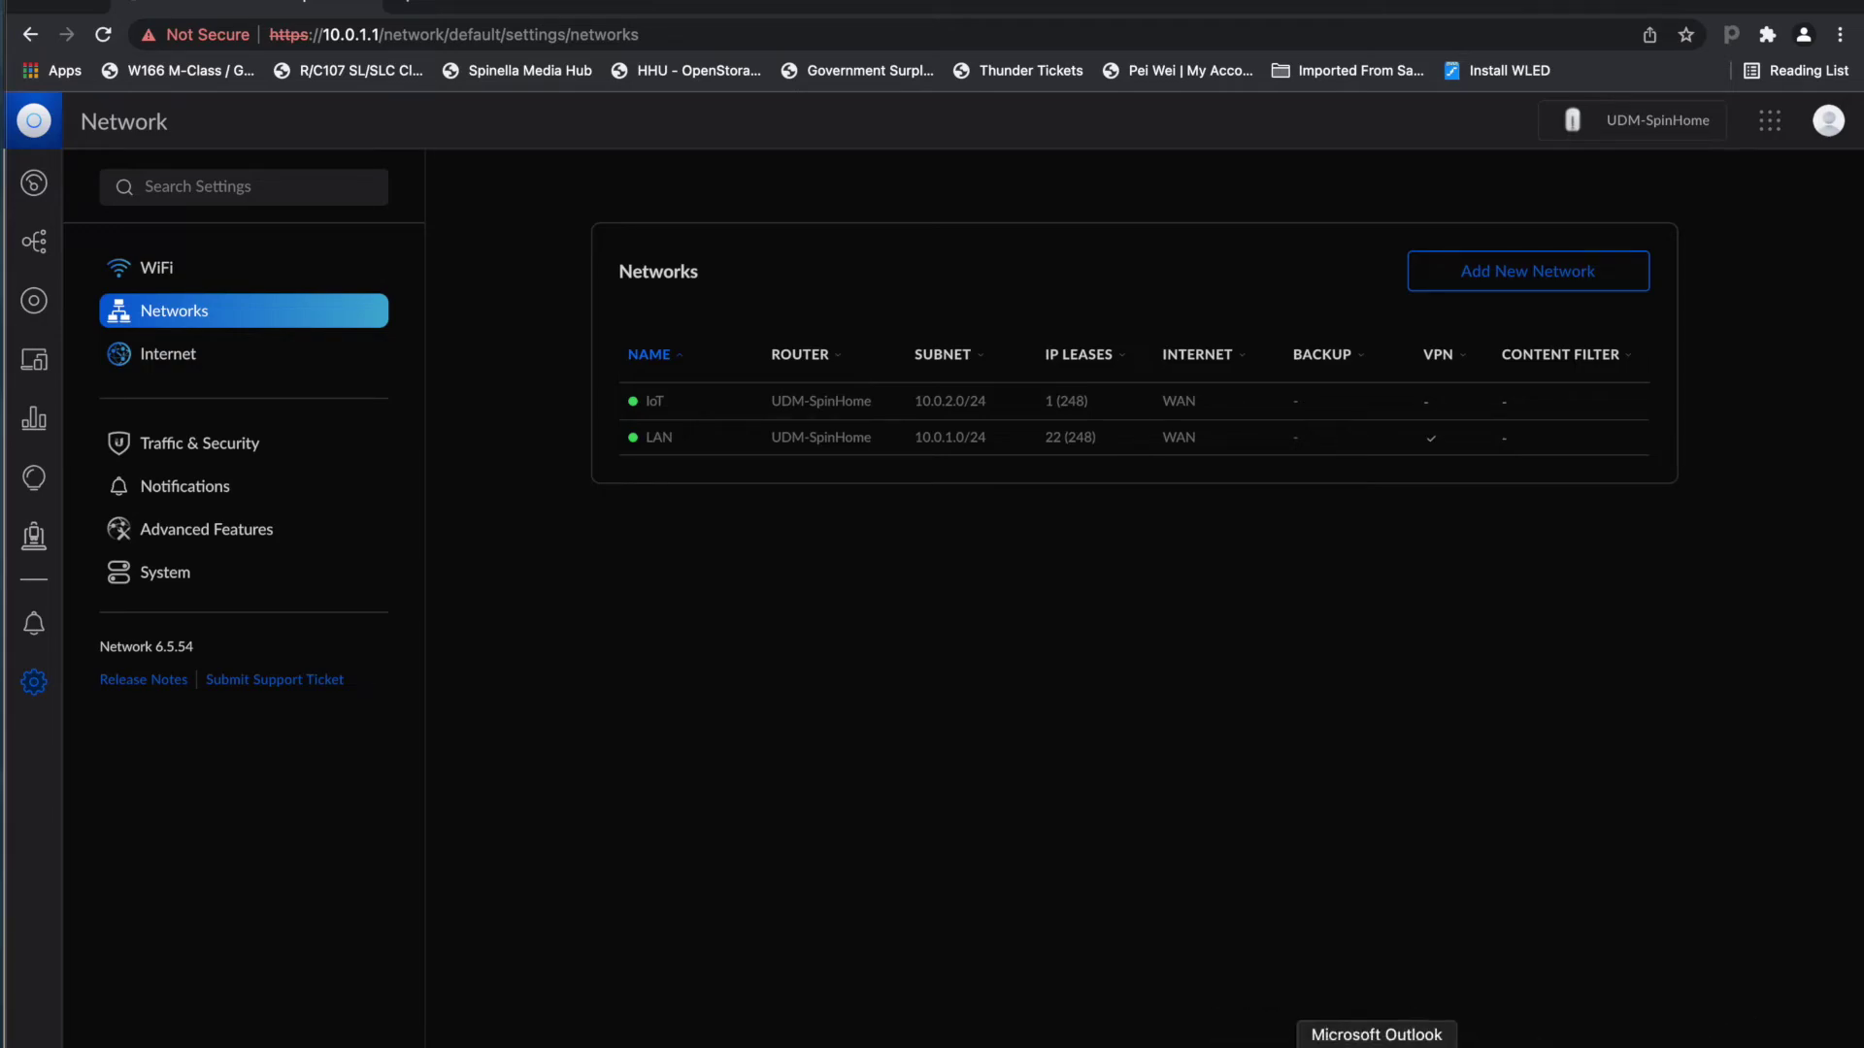
left_click(1248, 1044)
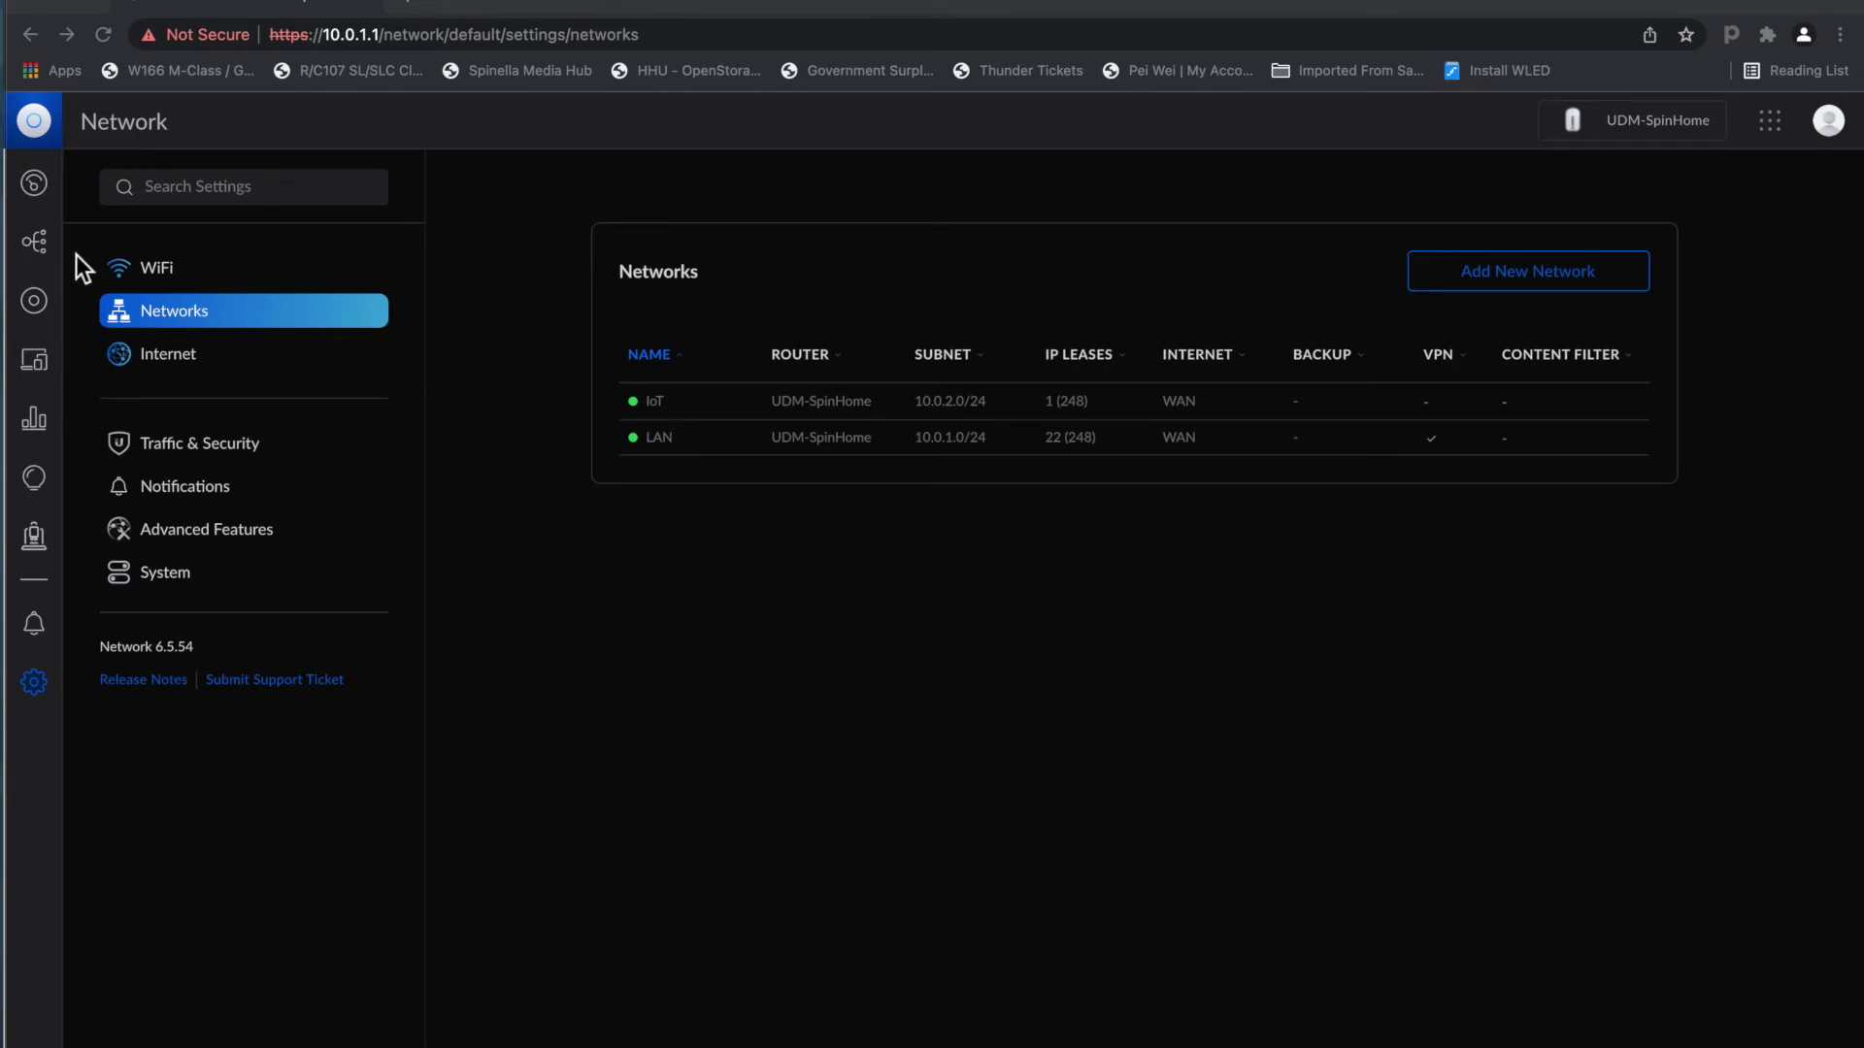
Step: Go via UniFi Devices to the Traffic Stats overview showing 2.53 GB across 8 categories
left_click(47, 305)
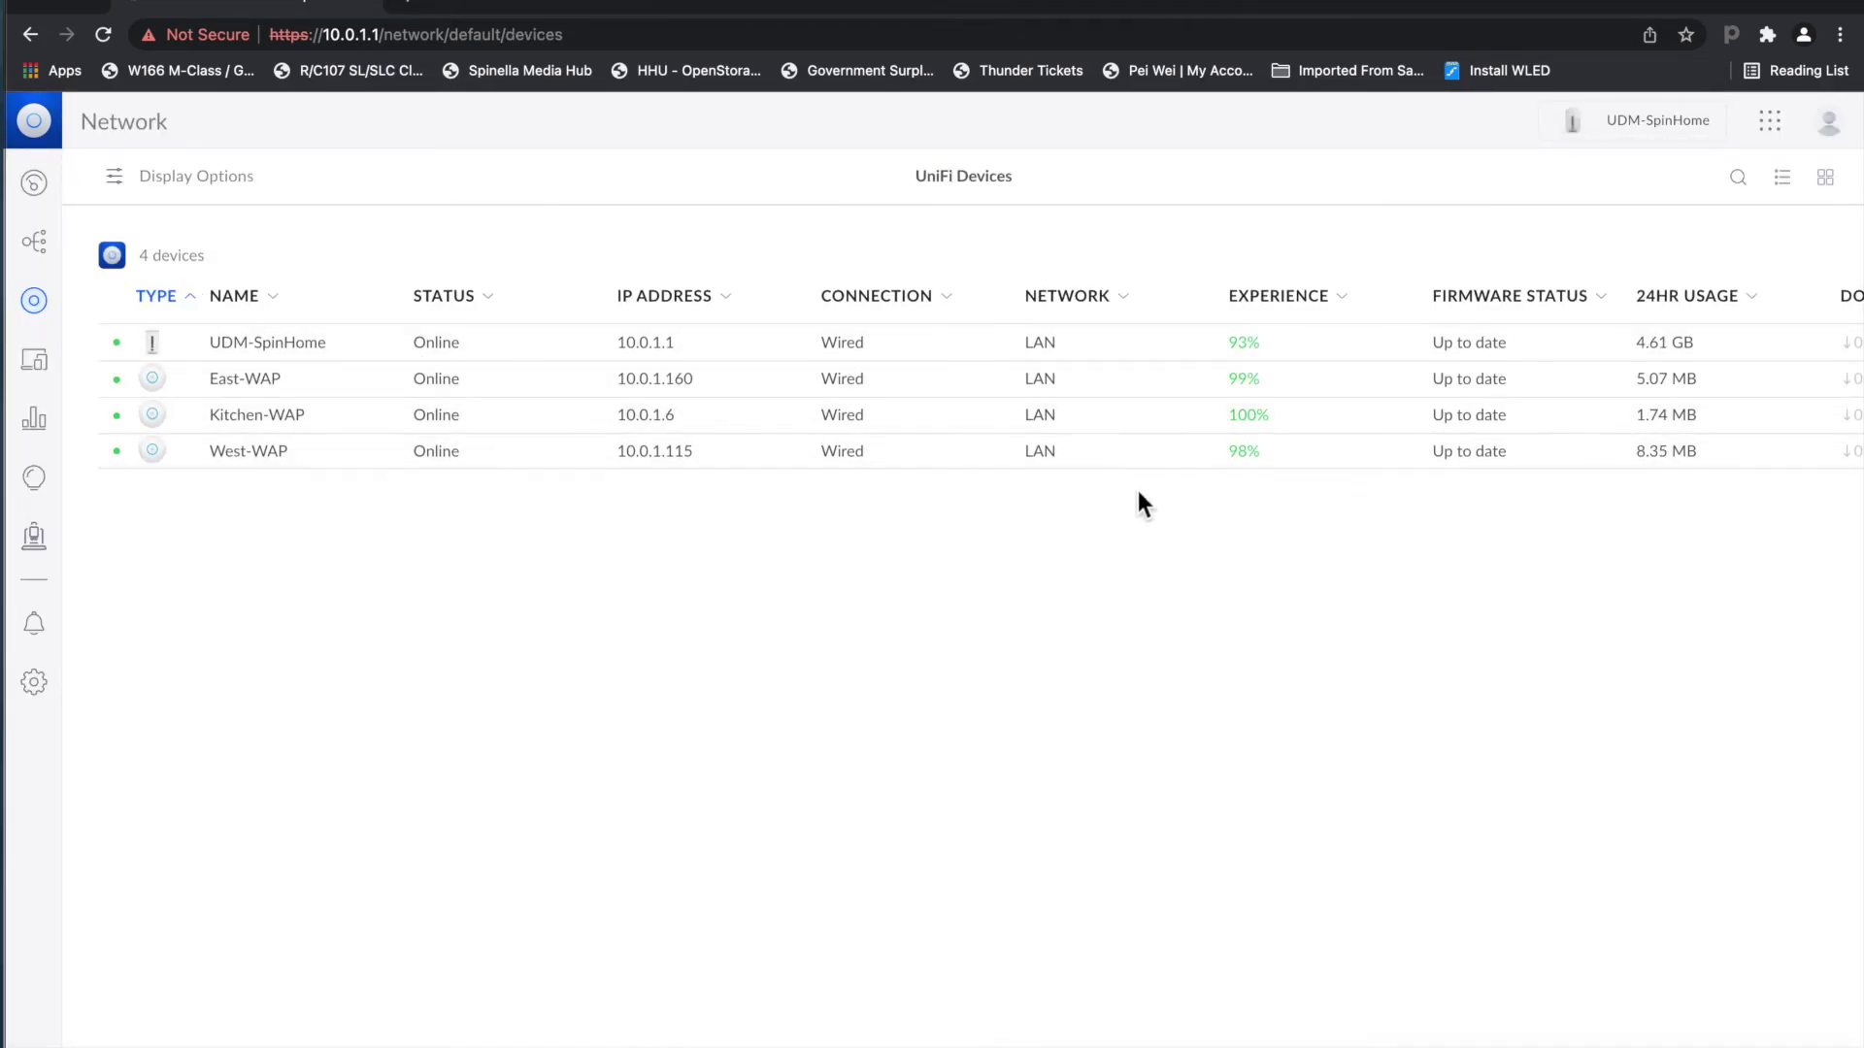
left_click(39, 435)
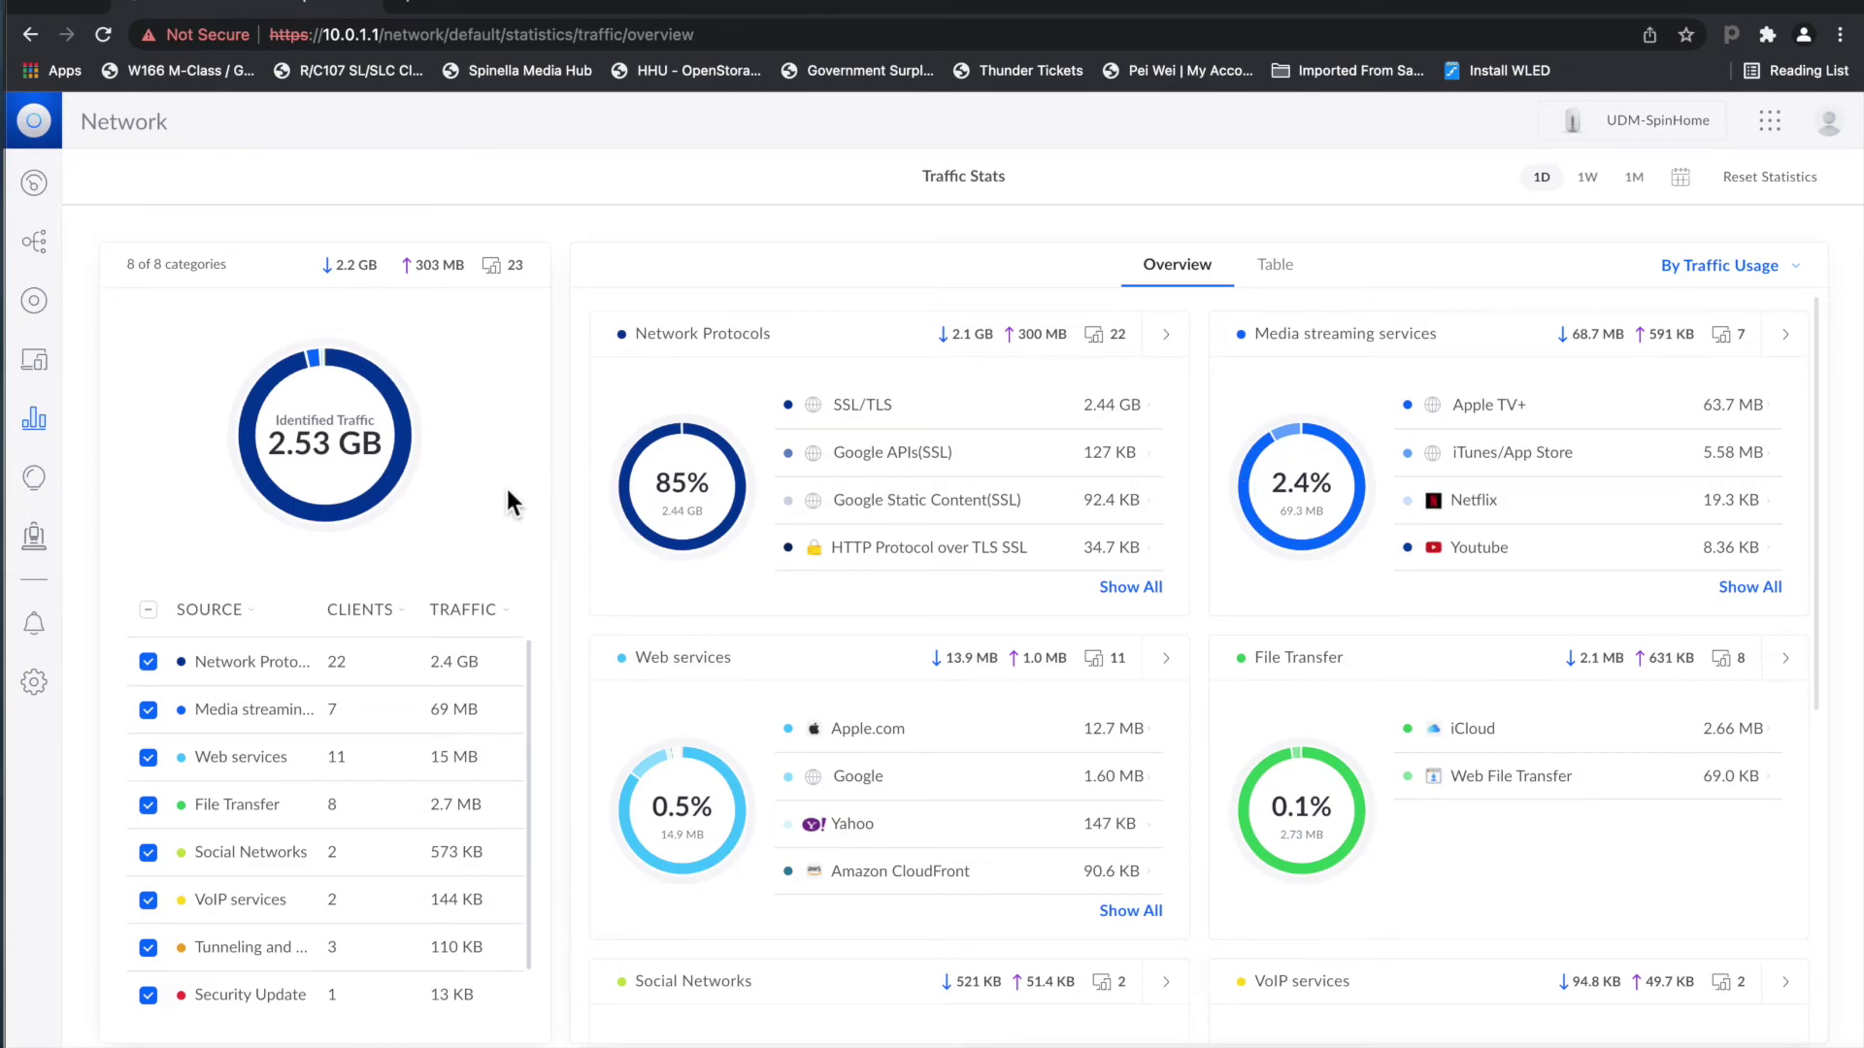
Step: Open the Event Timeline, expand the 2:00 pm entry to browse its 31 services, then collapse it
left_click(37, 539)
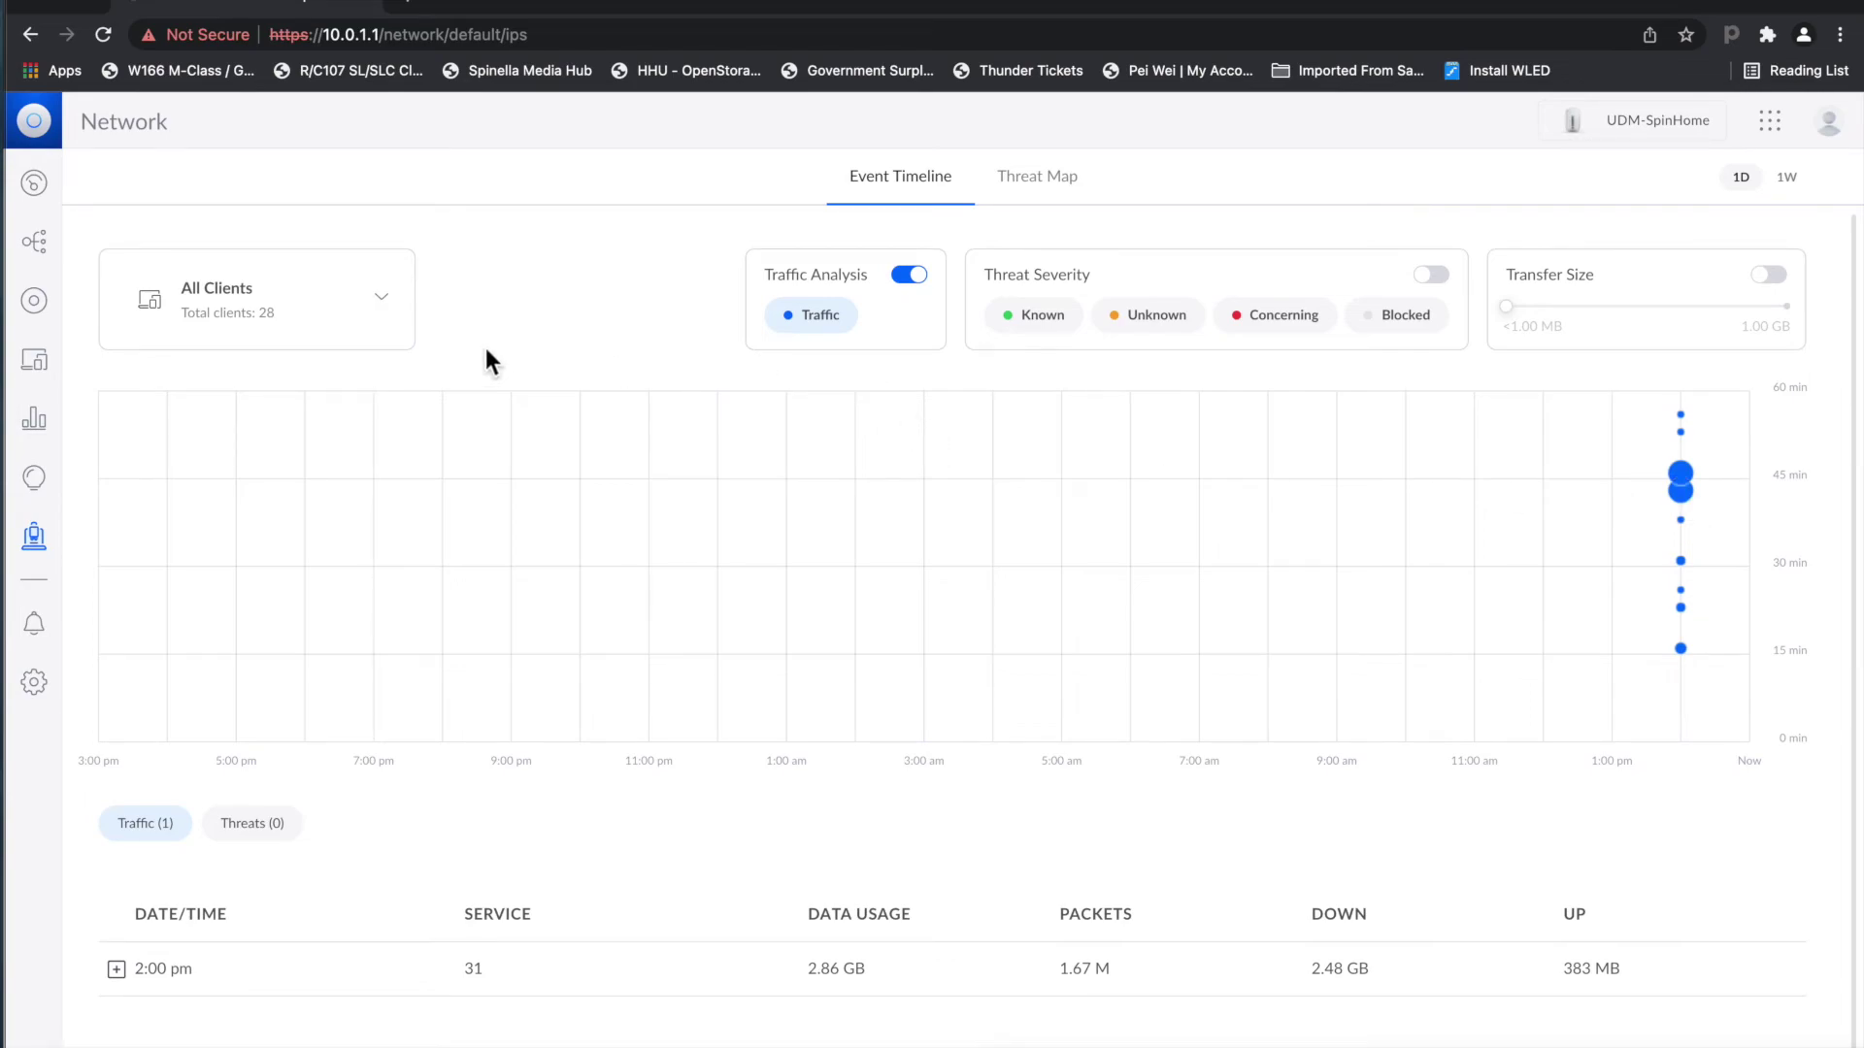
left_click(116, 968)
scroll(679, 922, "down", 5)
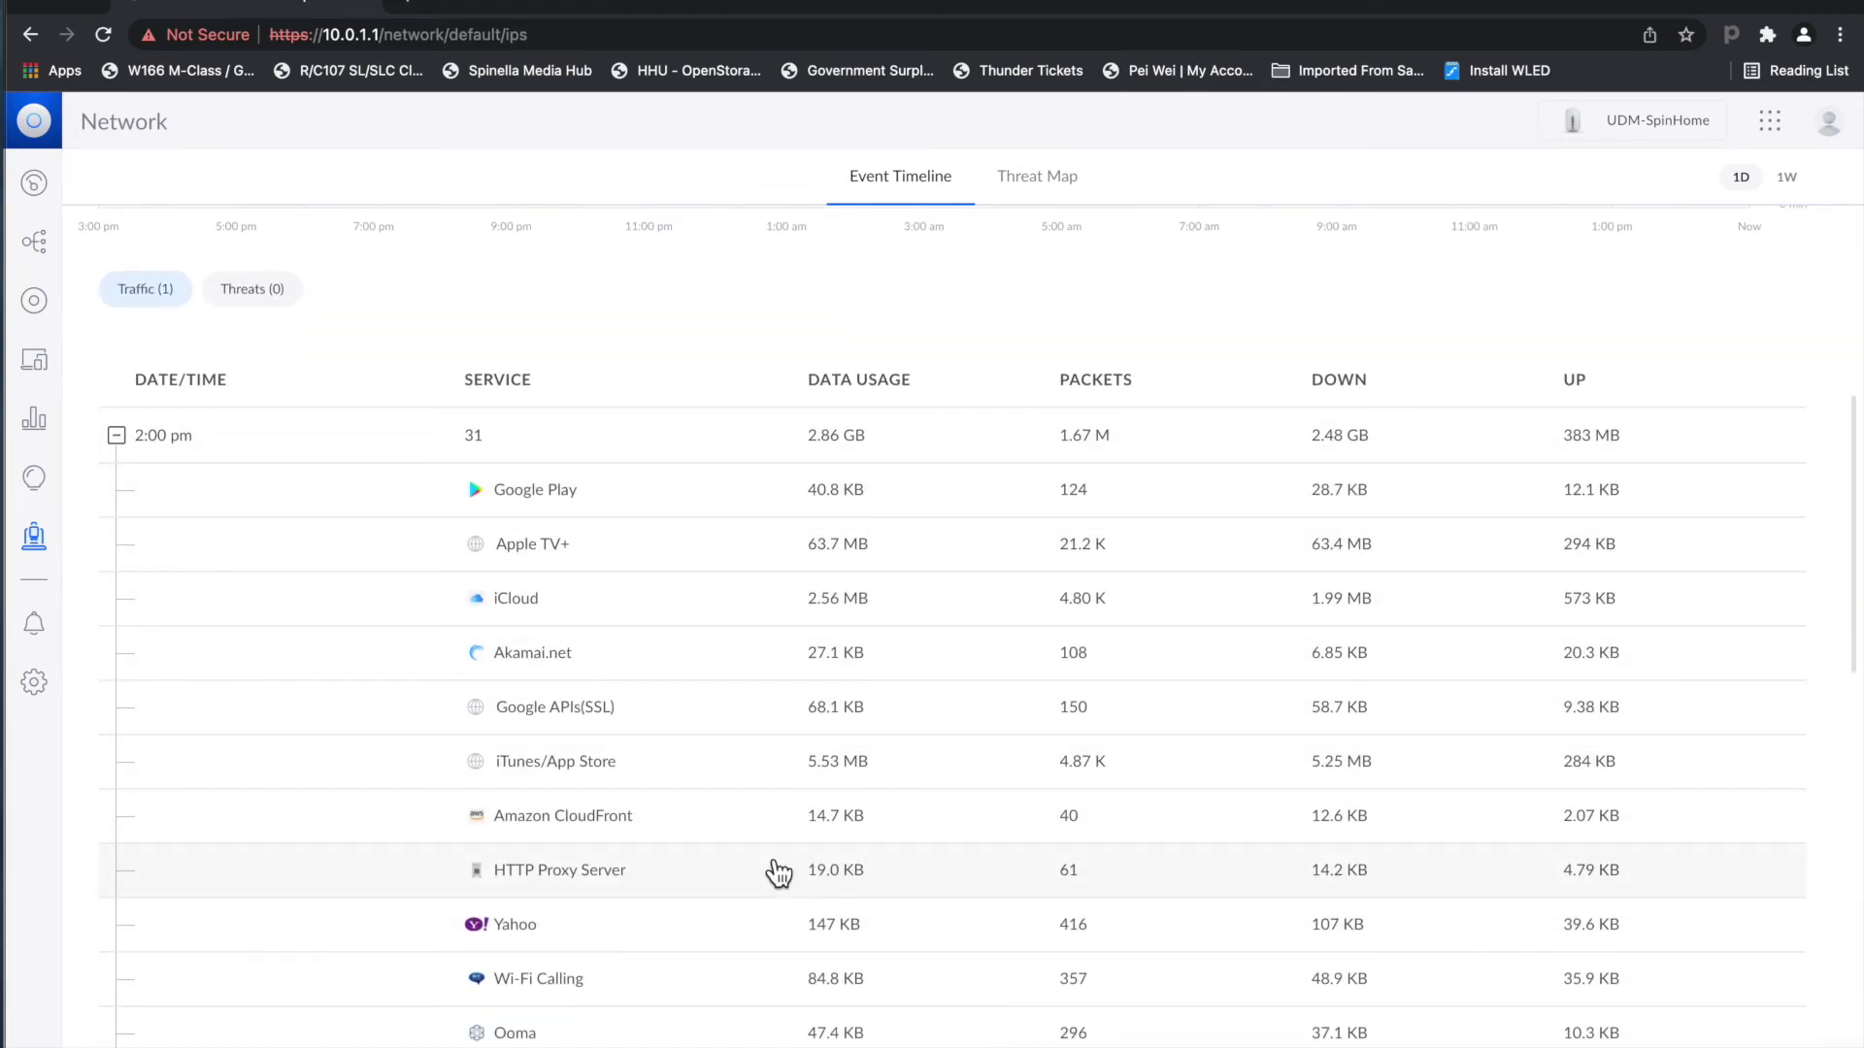
scroll(777, 871, "down", 2)
scroll(779, 874, "down", 4)
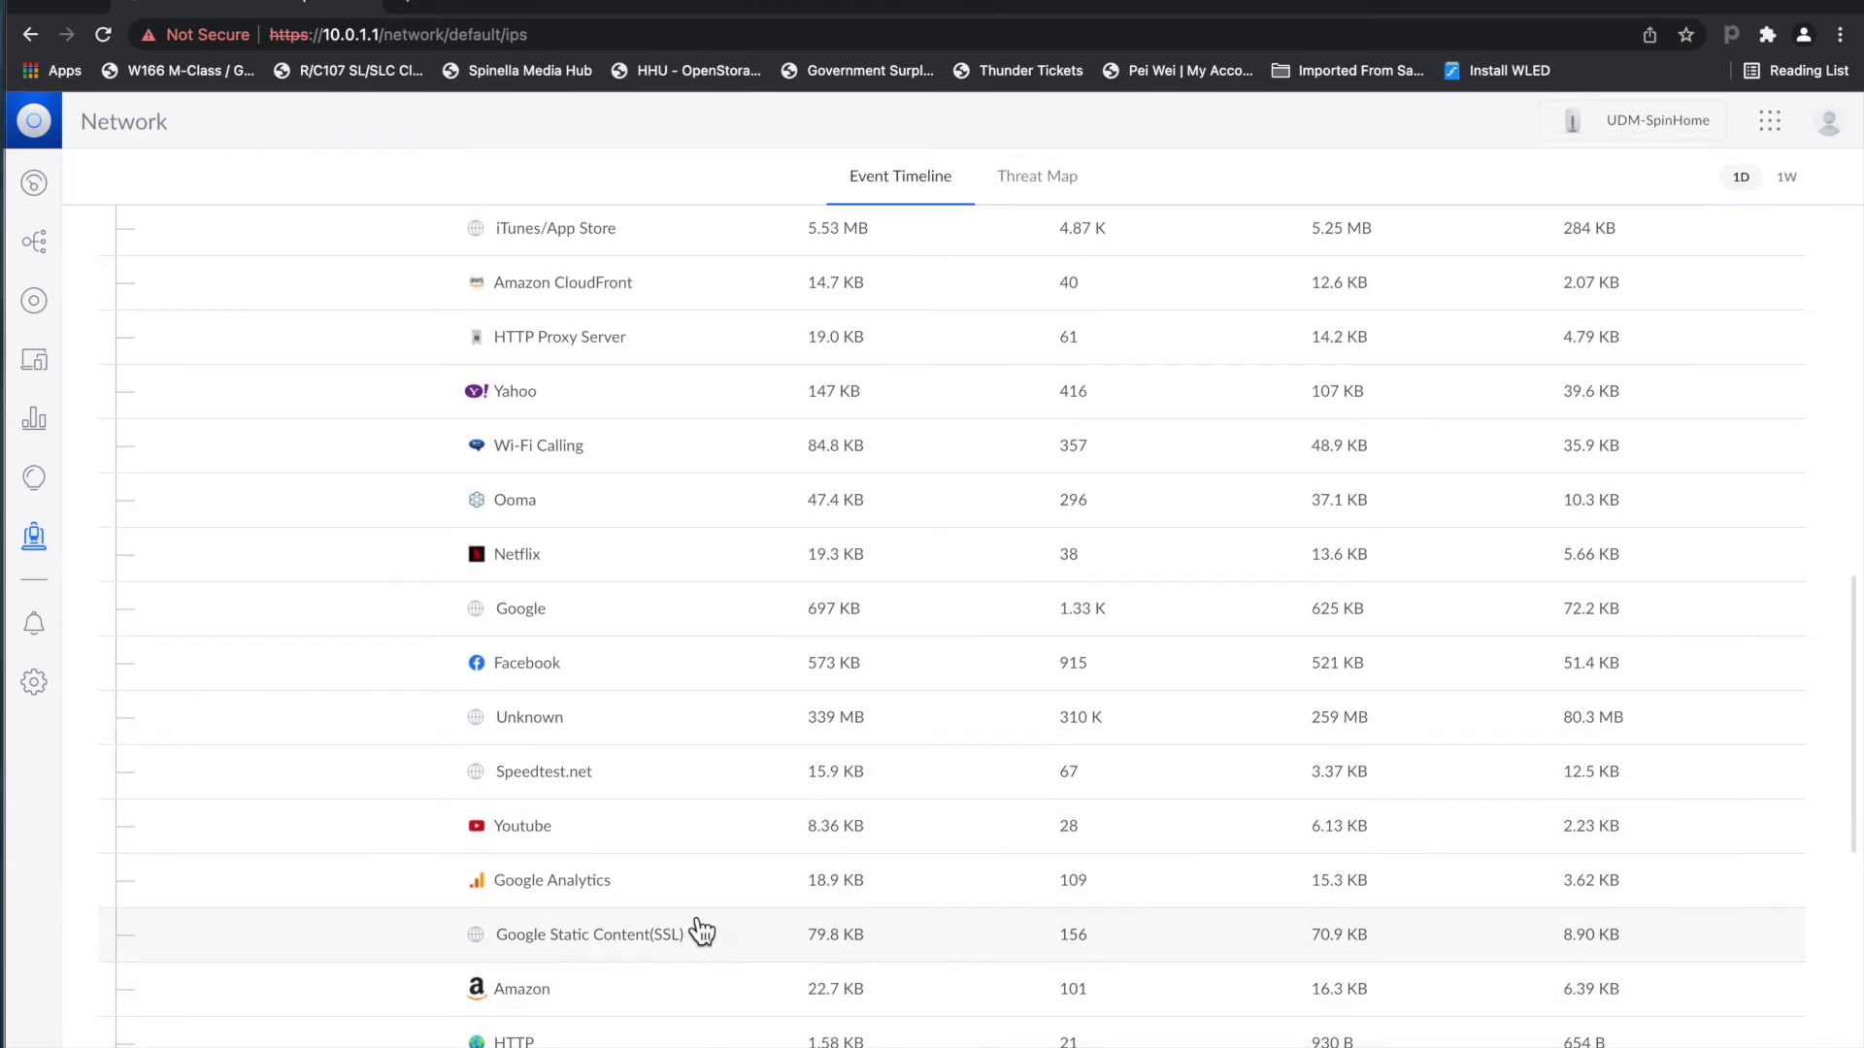
scroll(701, 922, "down", 6)
scroll(706, 907, "up", 15)
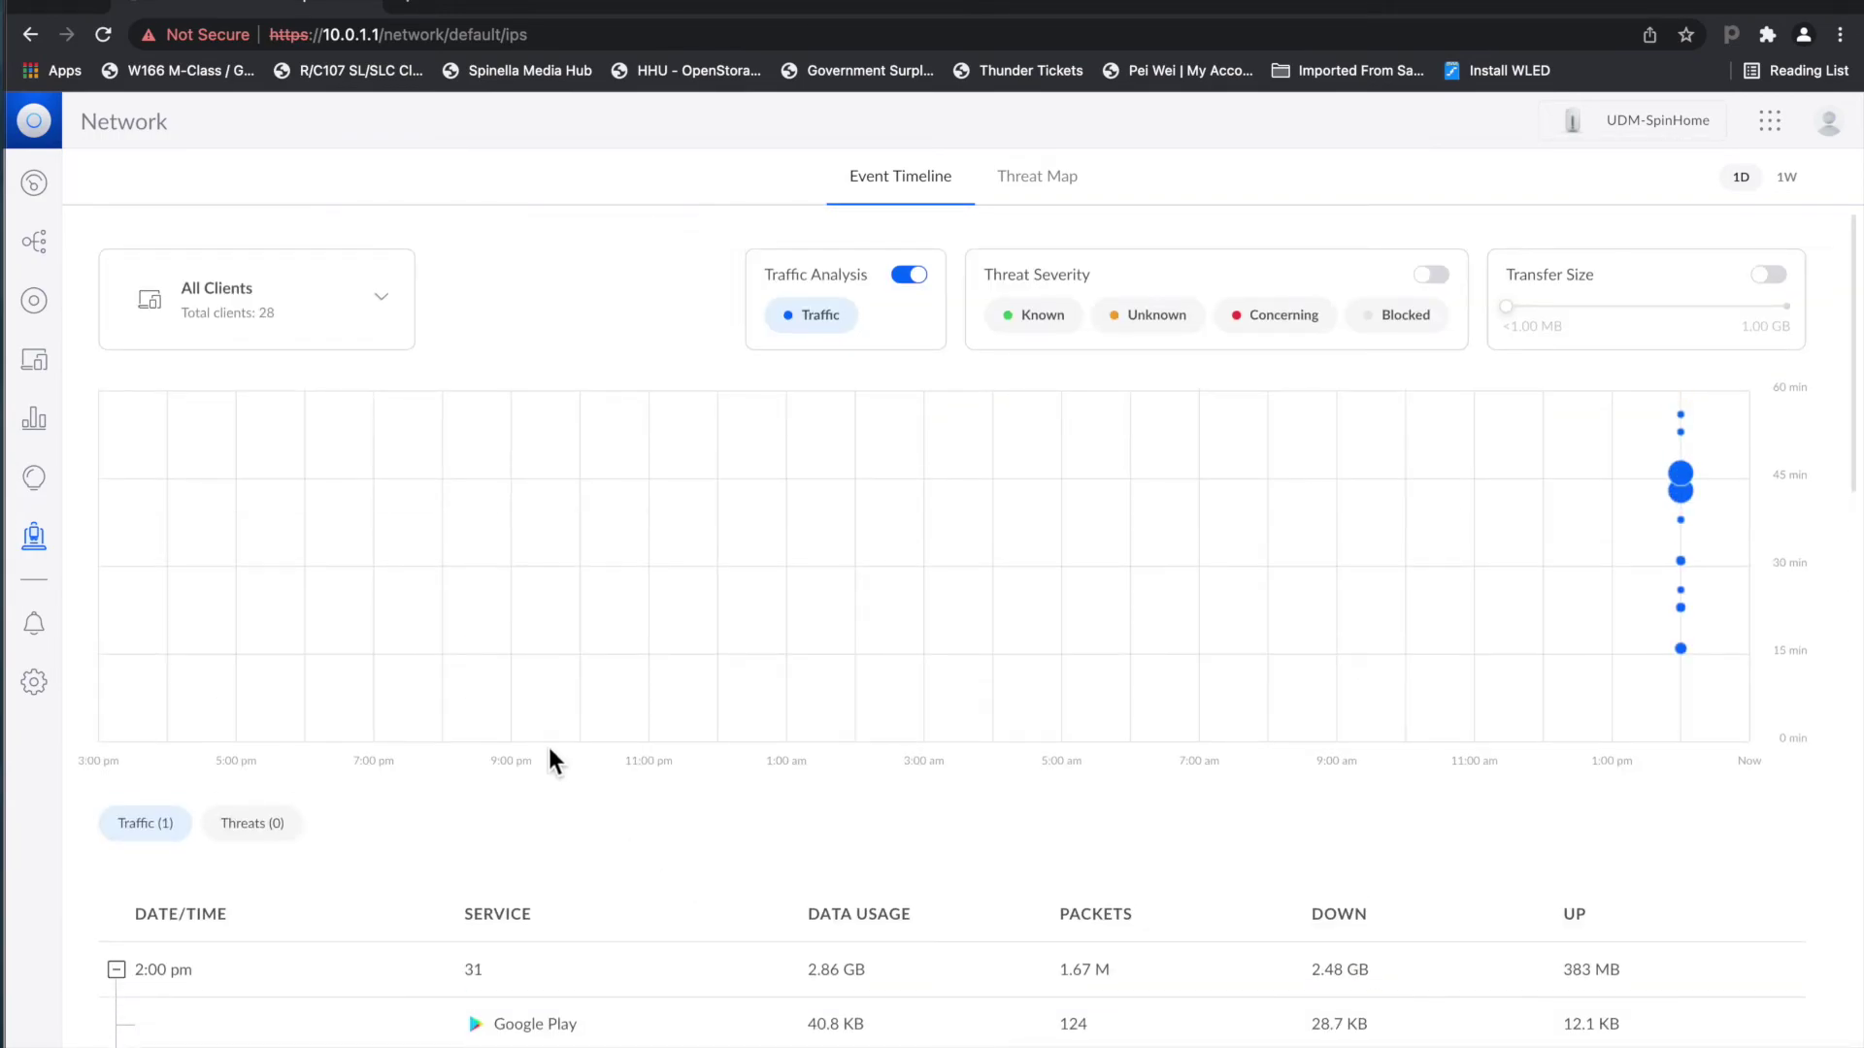
left_click(116, 970)
scroll(338, 857, "down", 1)
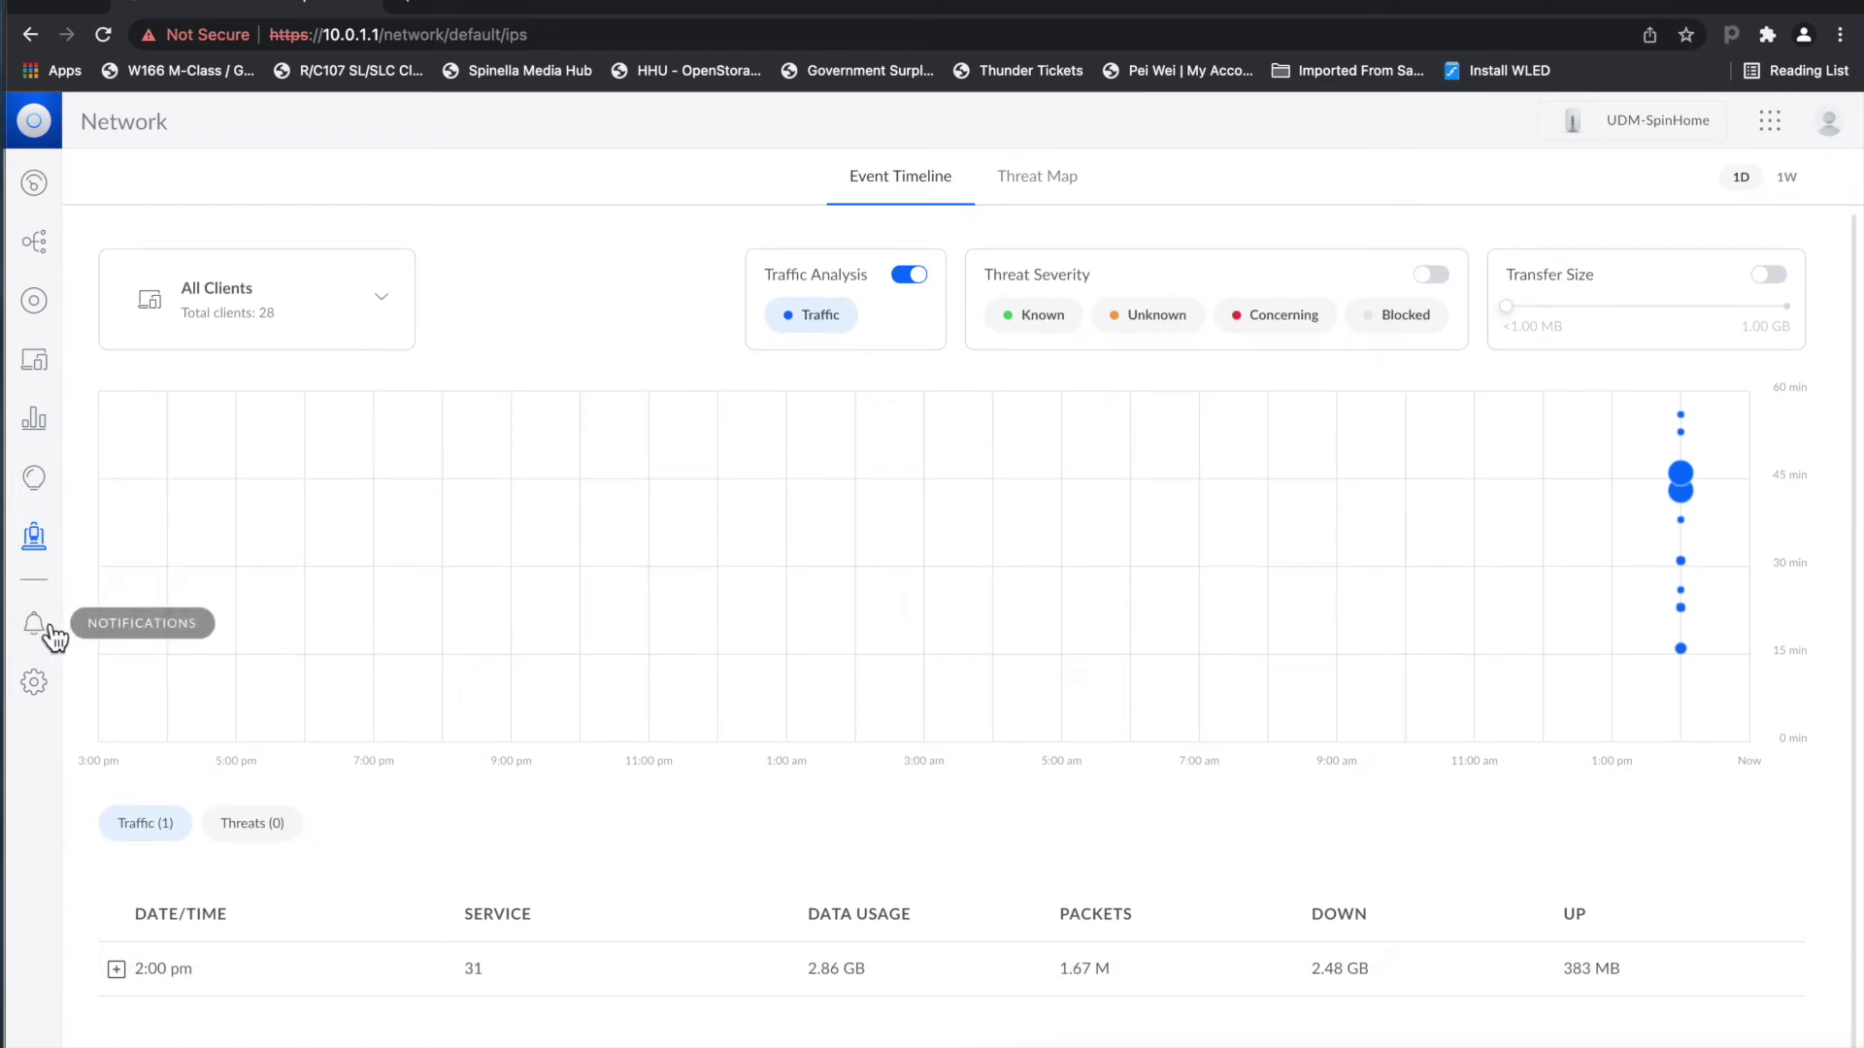
Step: View the WiFi Scan's 2.4 GHz and 5 GHz interference and nearby networks, briefly checking Client Devices
left_click(37, 485)
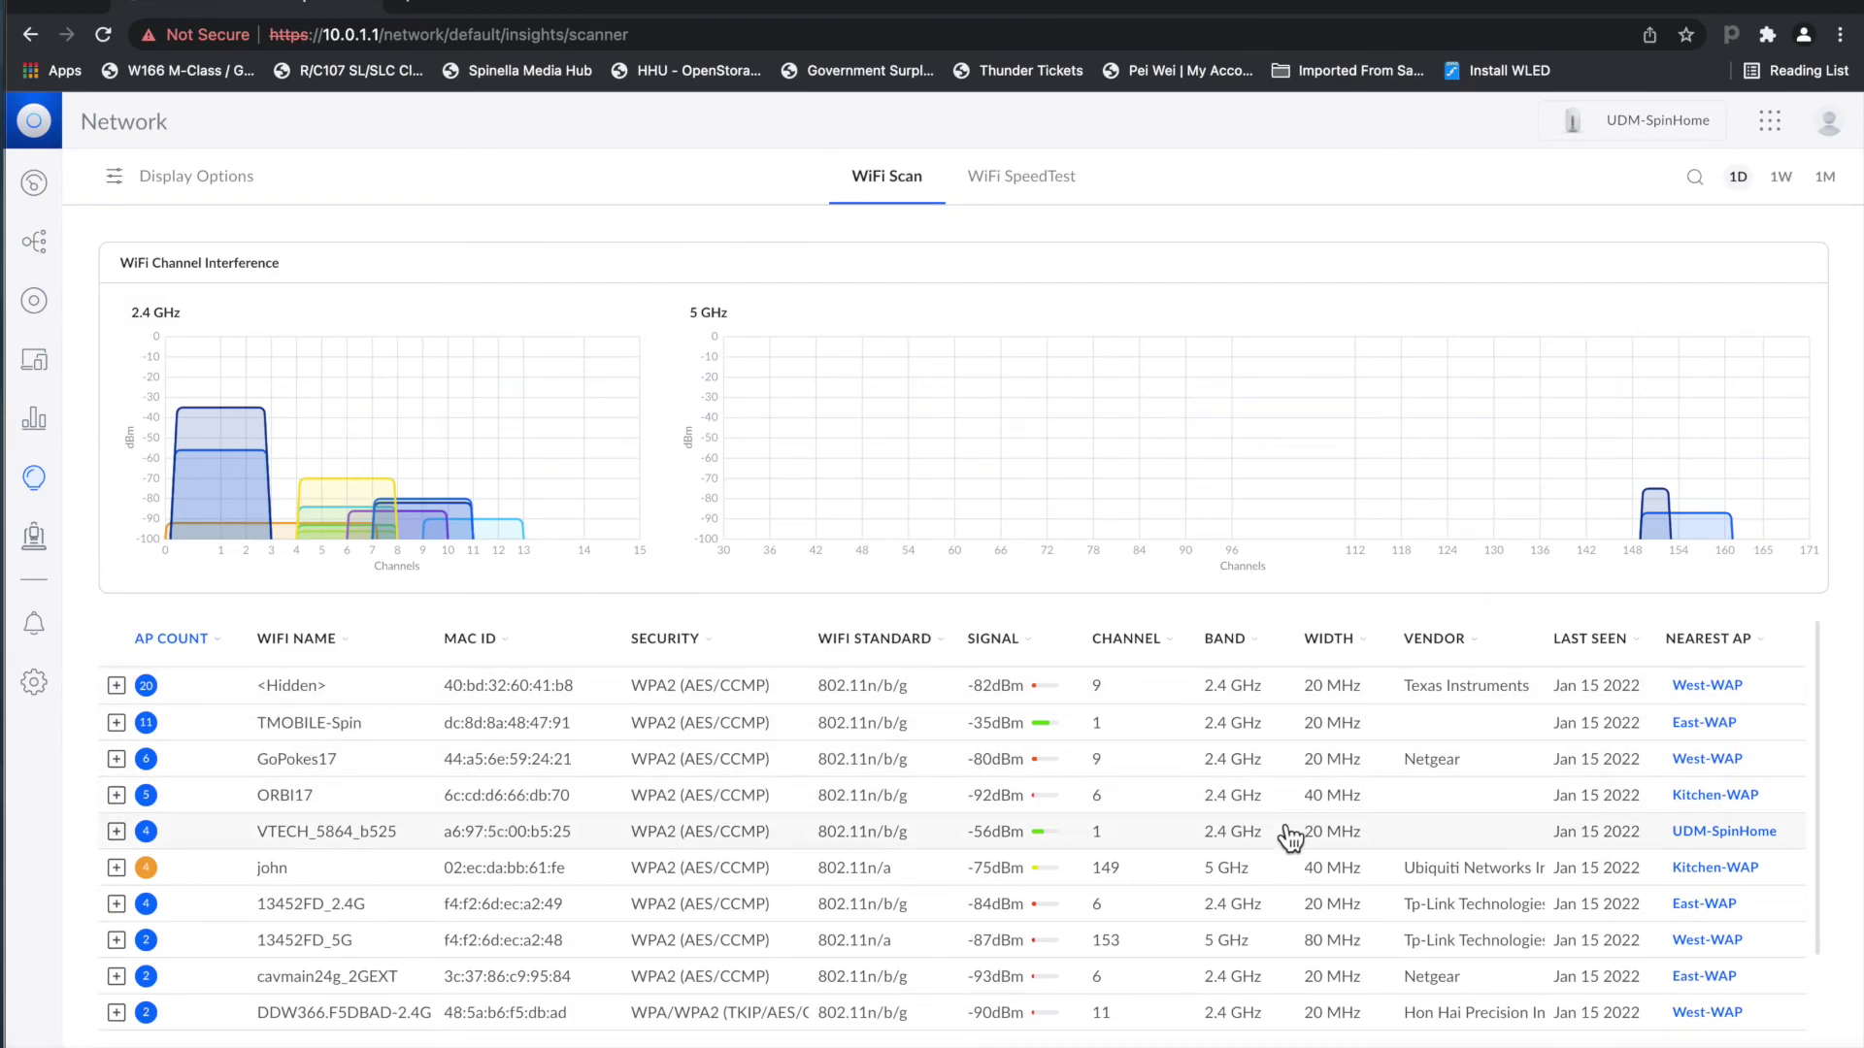
scroll(1796, 888, "down", 2)
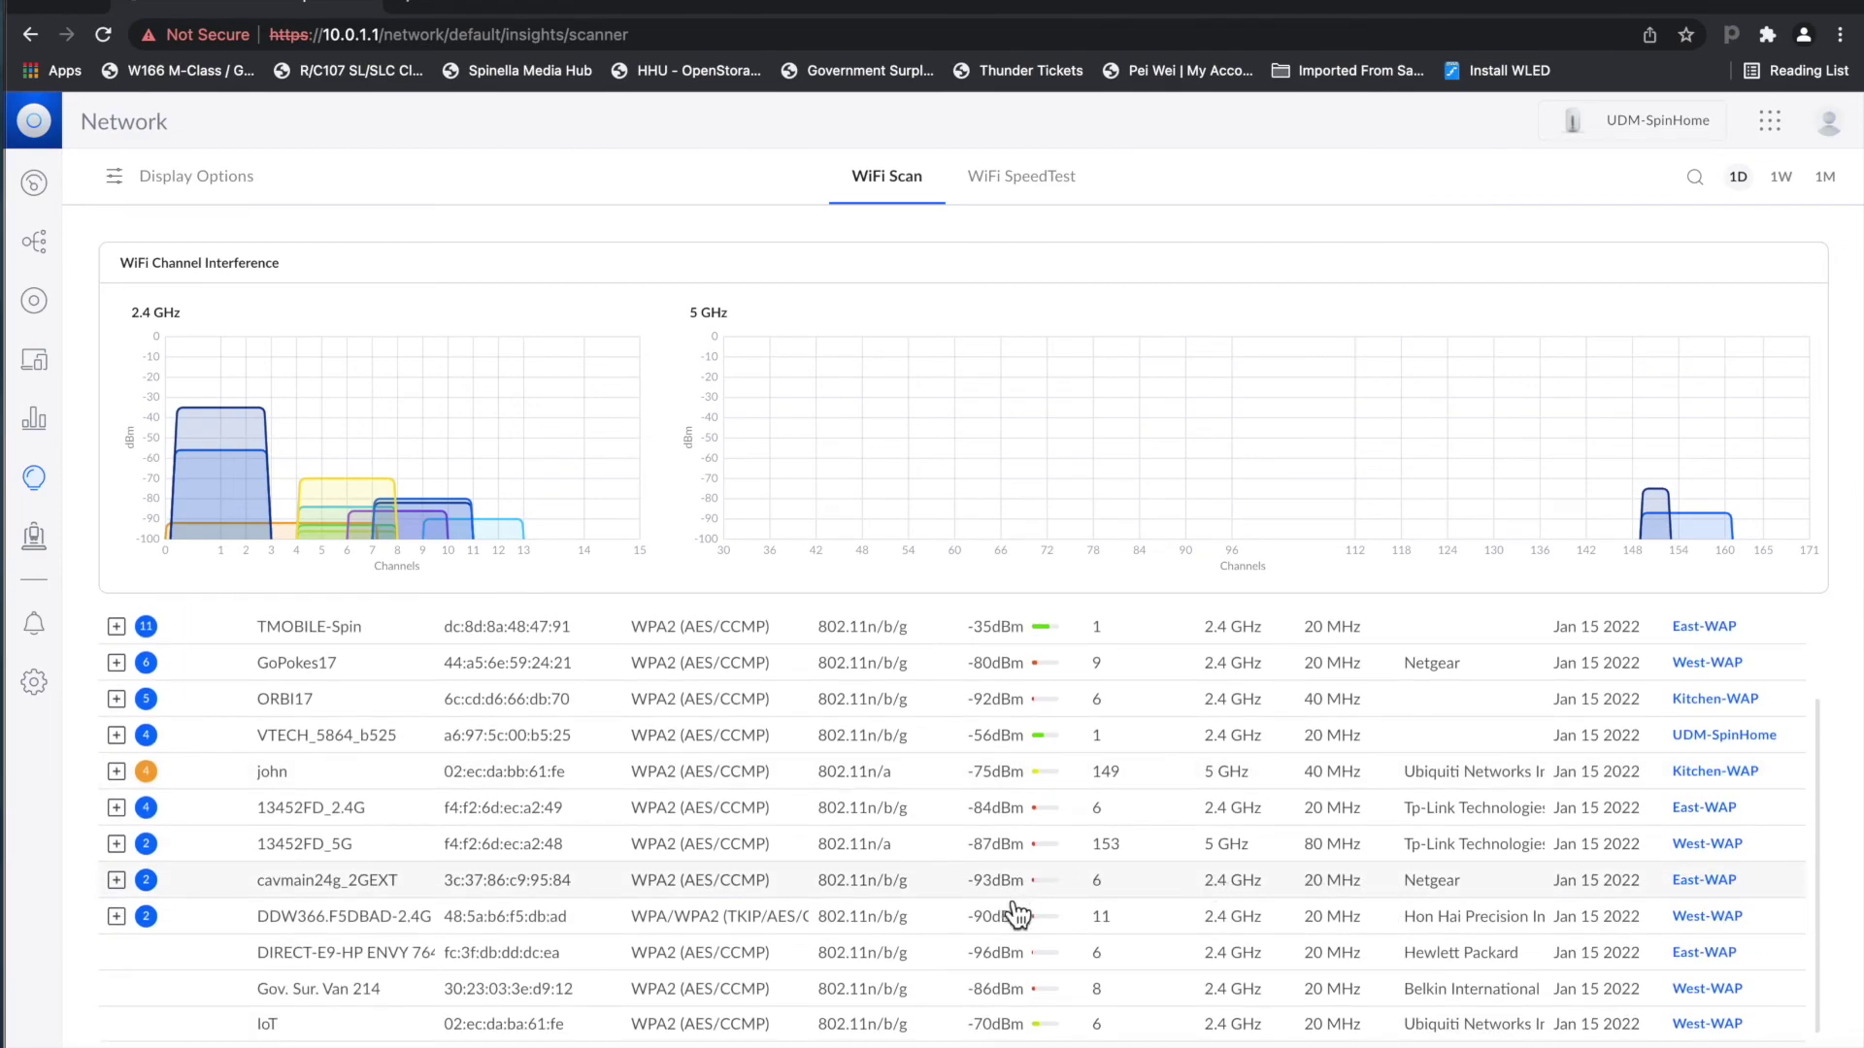
scroll(1011, 873, "up", 2)
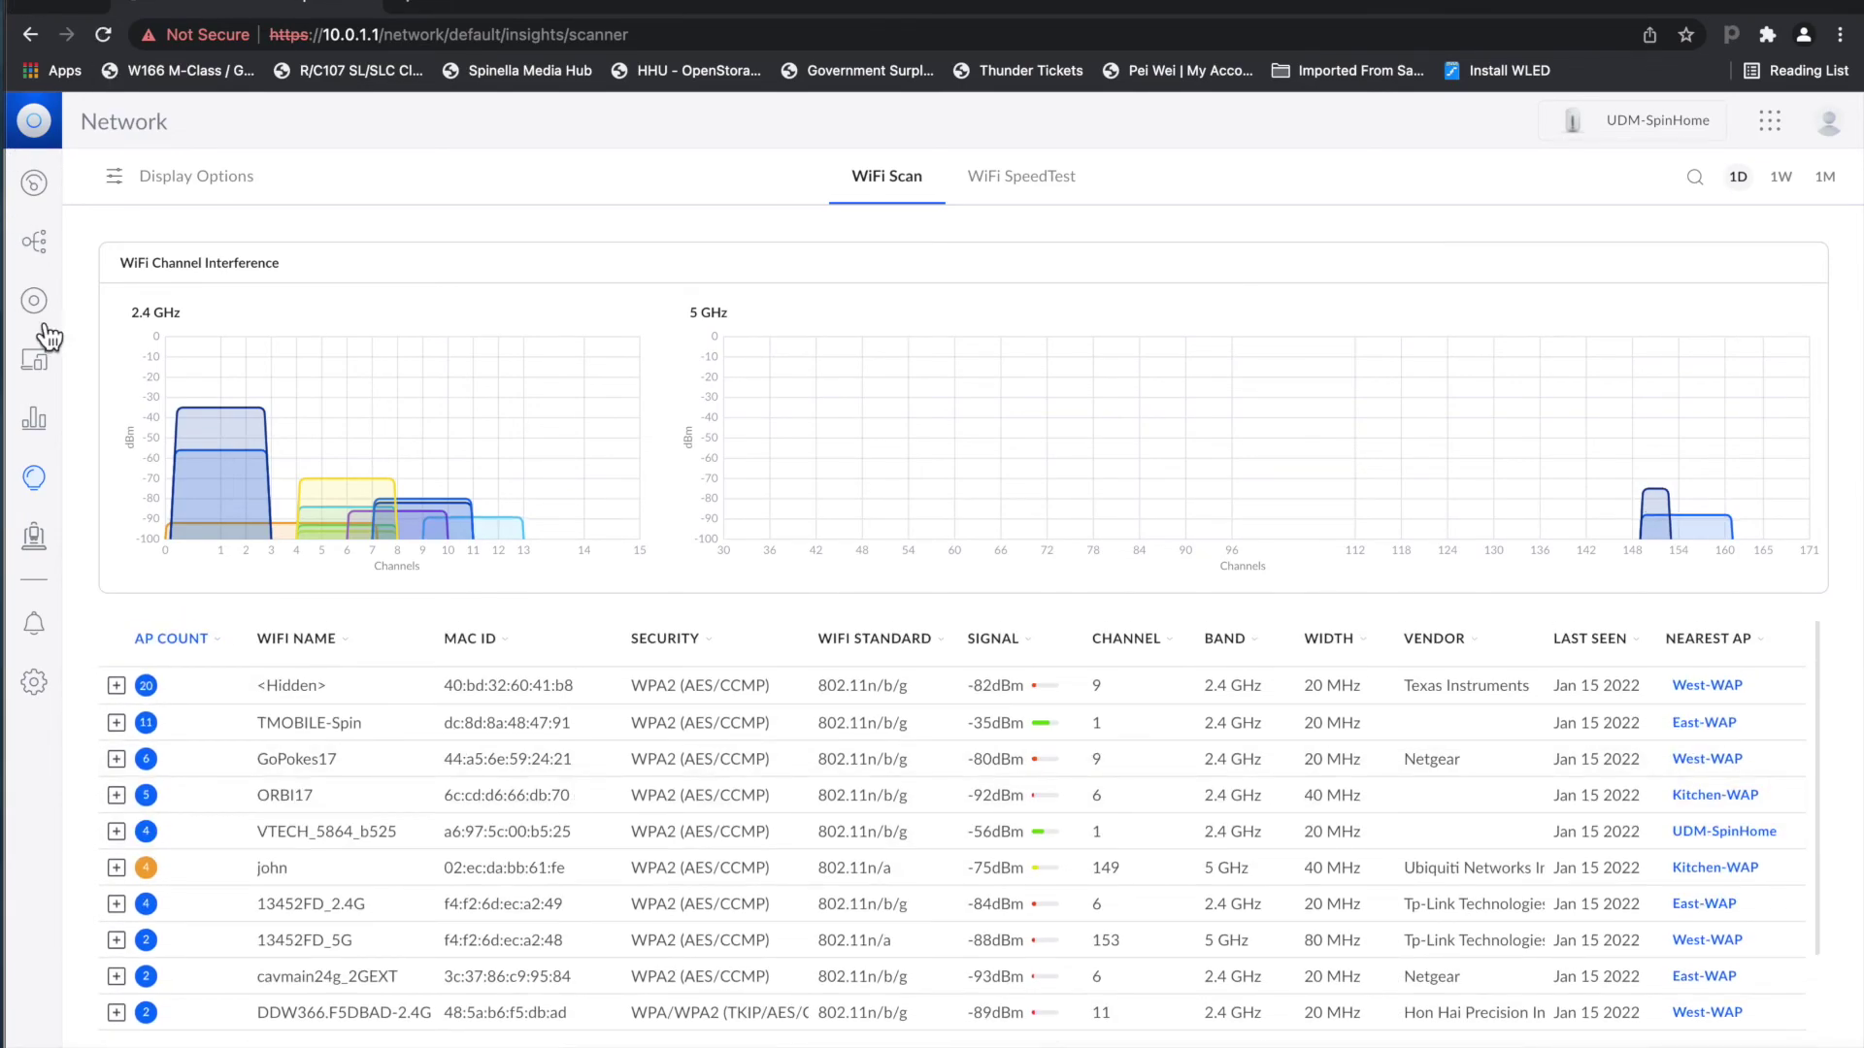
left_click(35, 362)
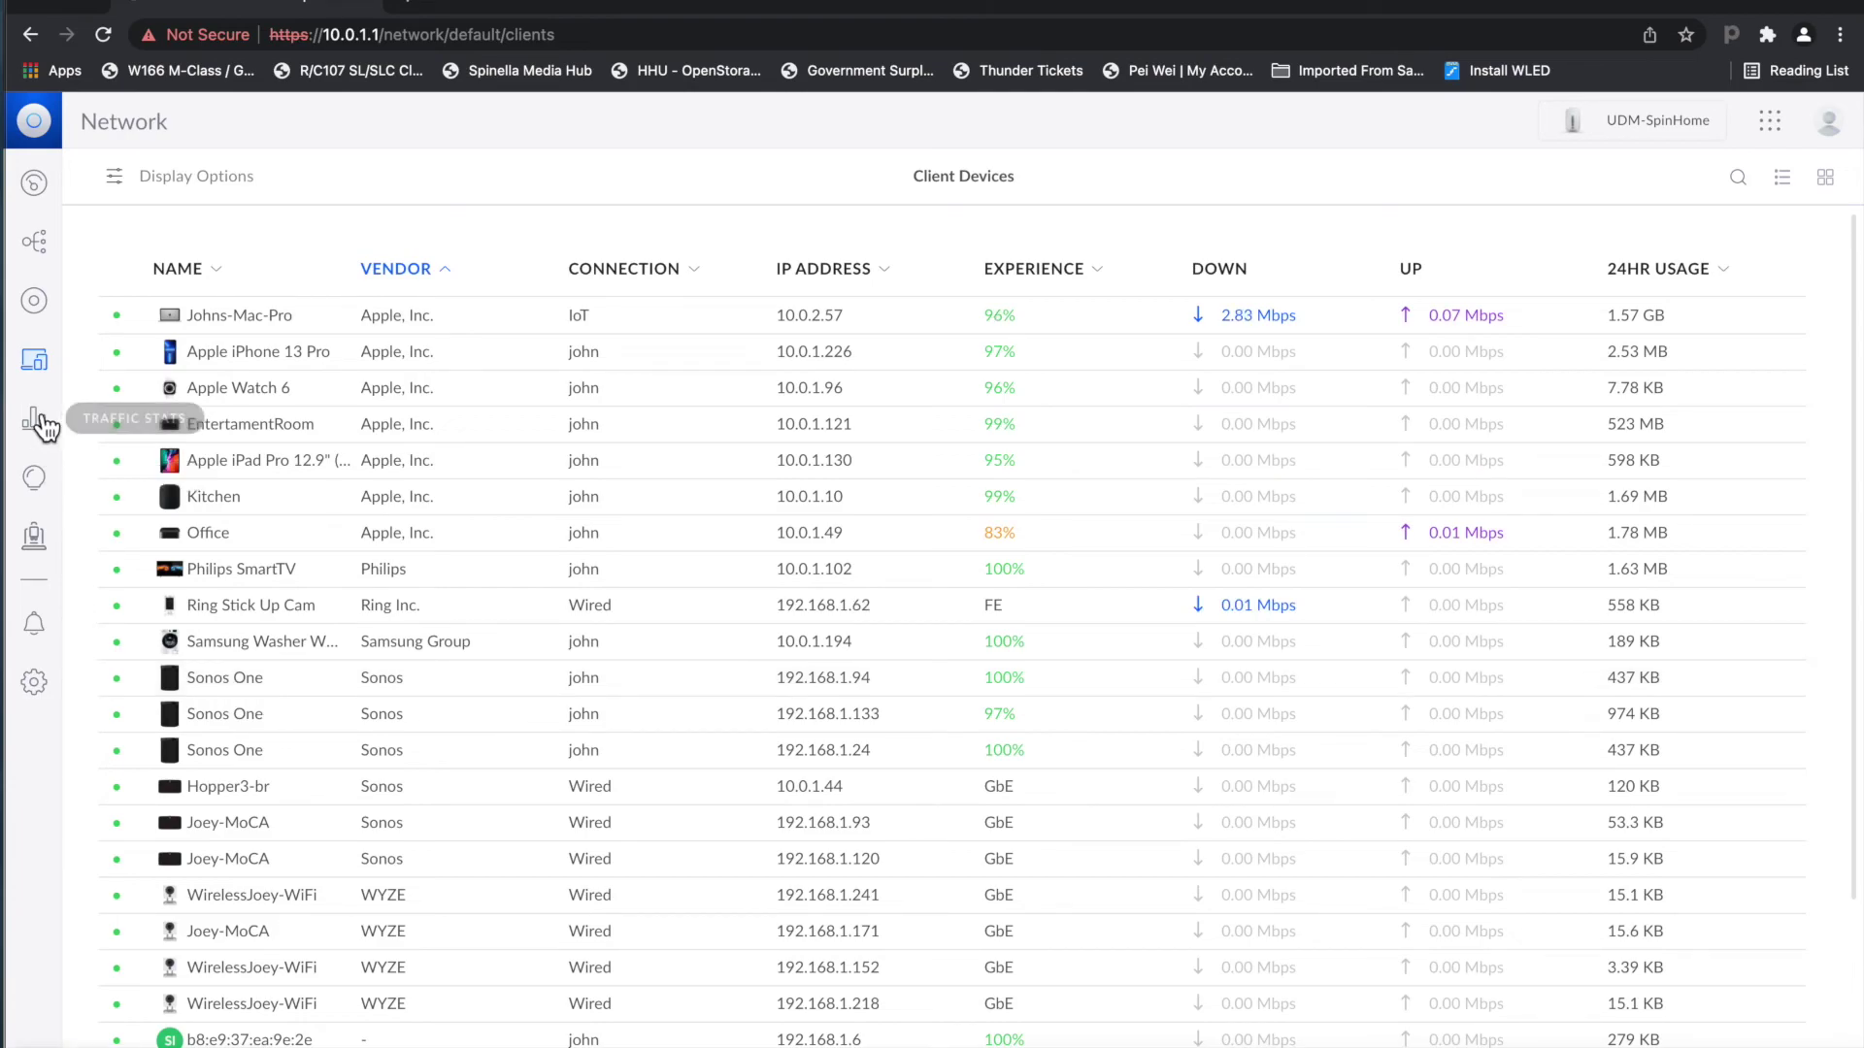
left_click(36, 478)
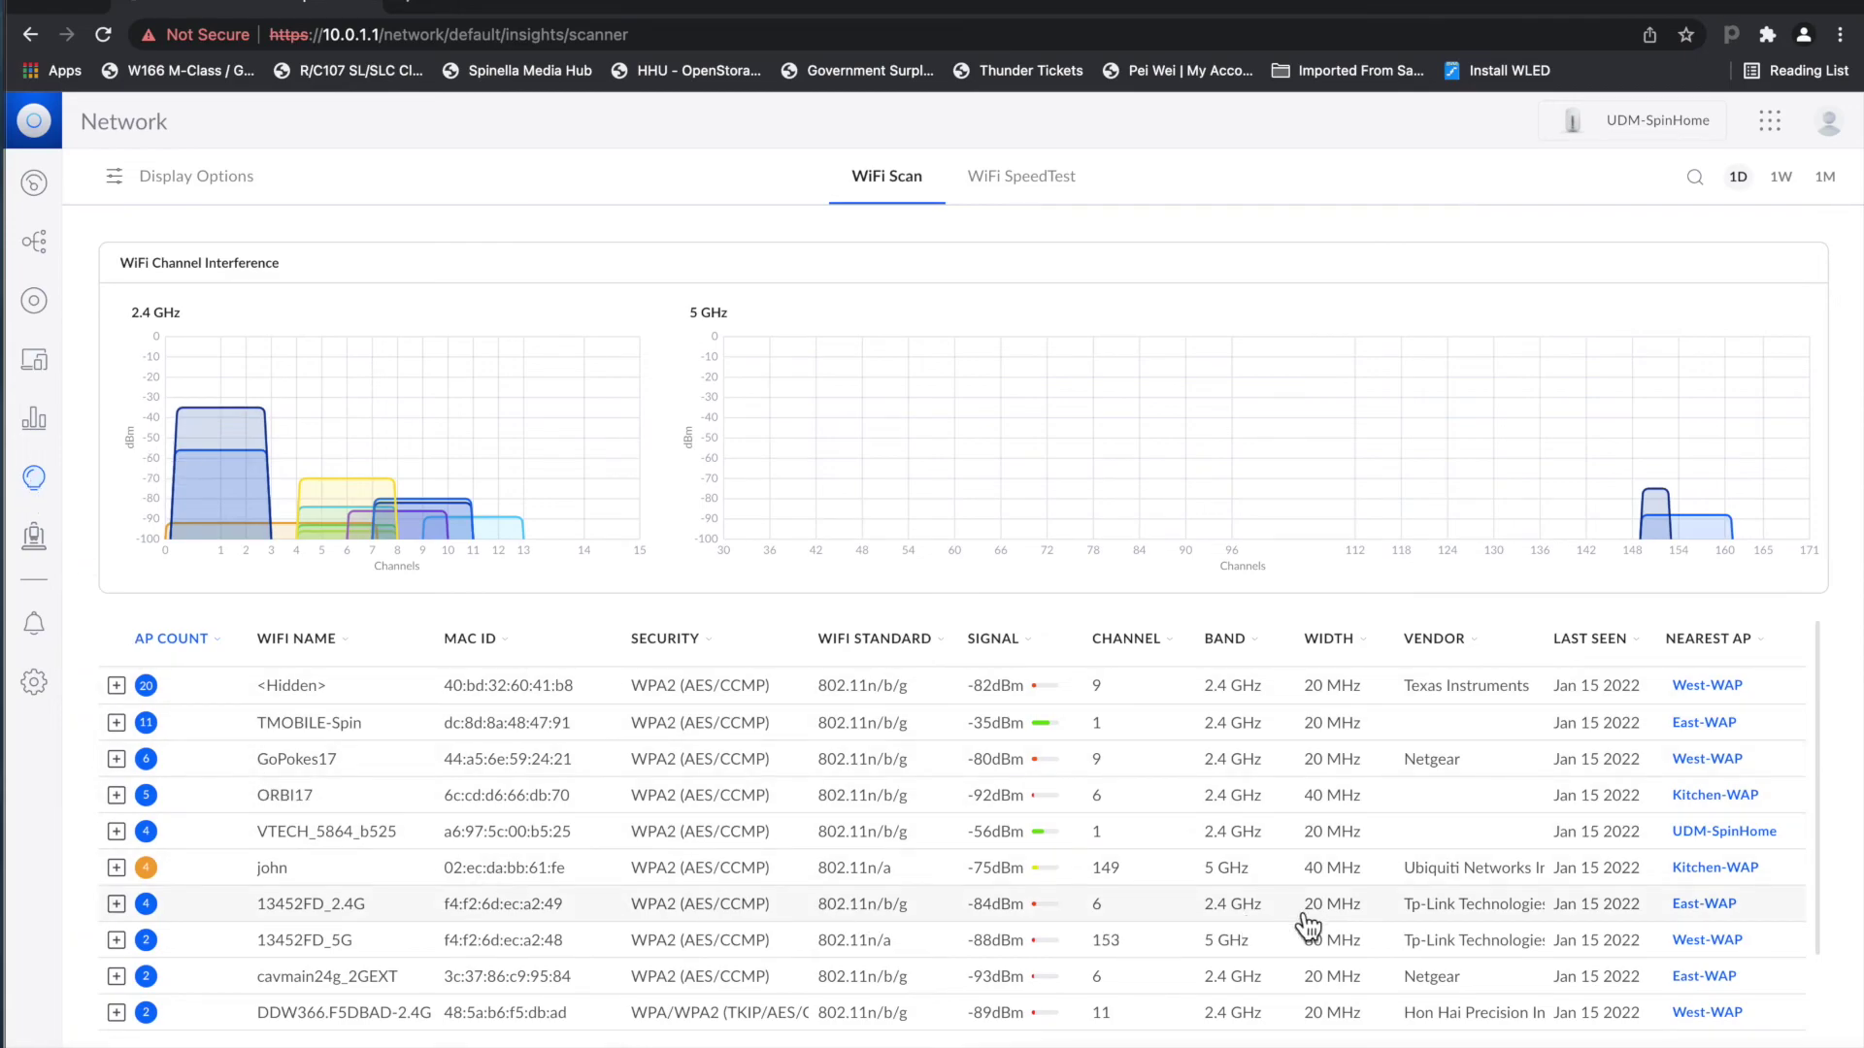
scroll(394, 898, "down", 1)
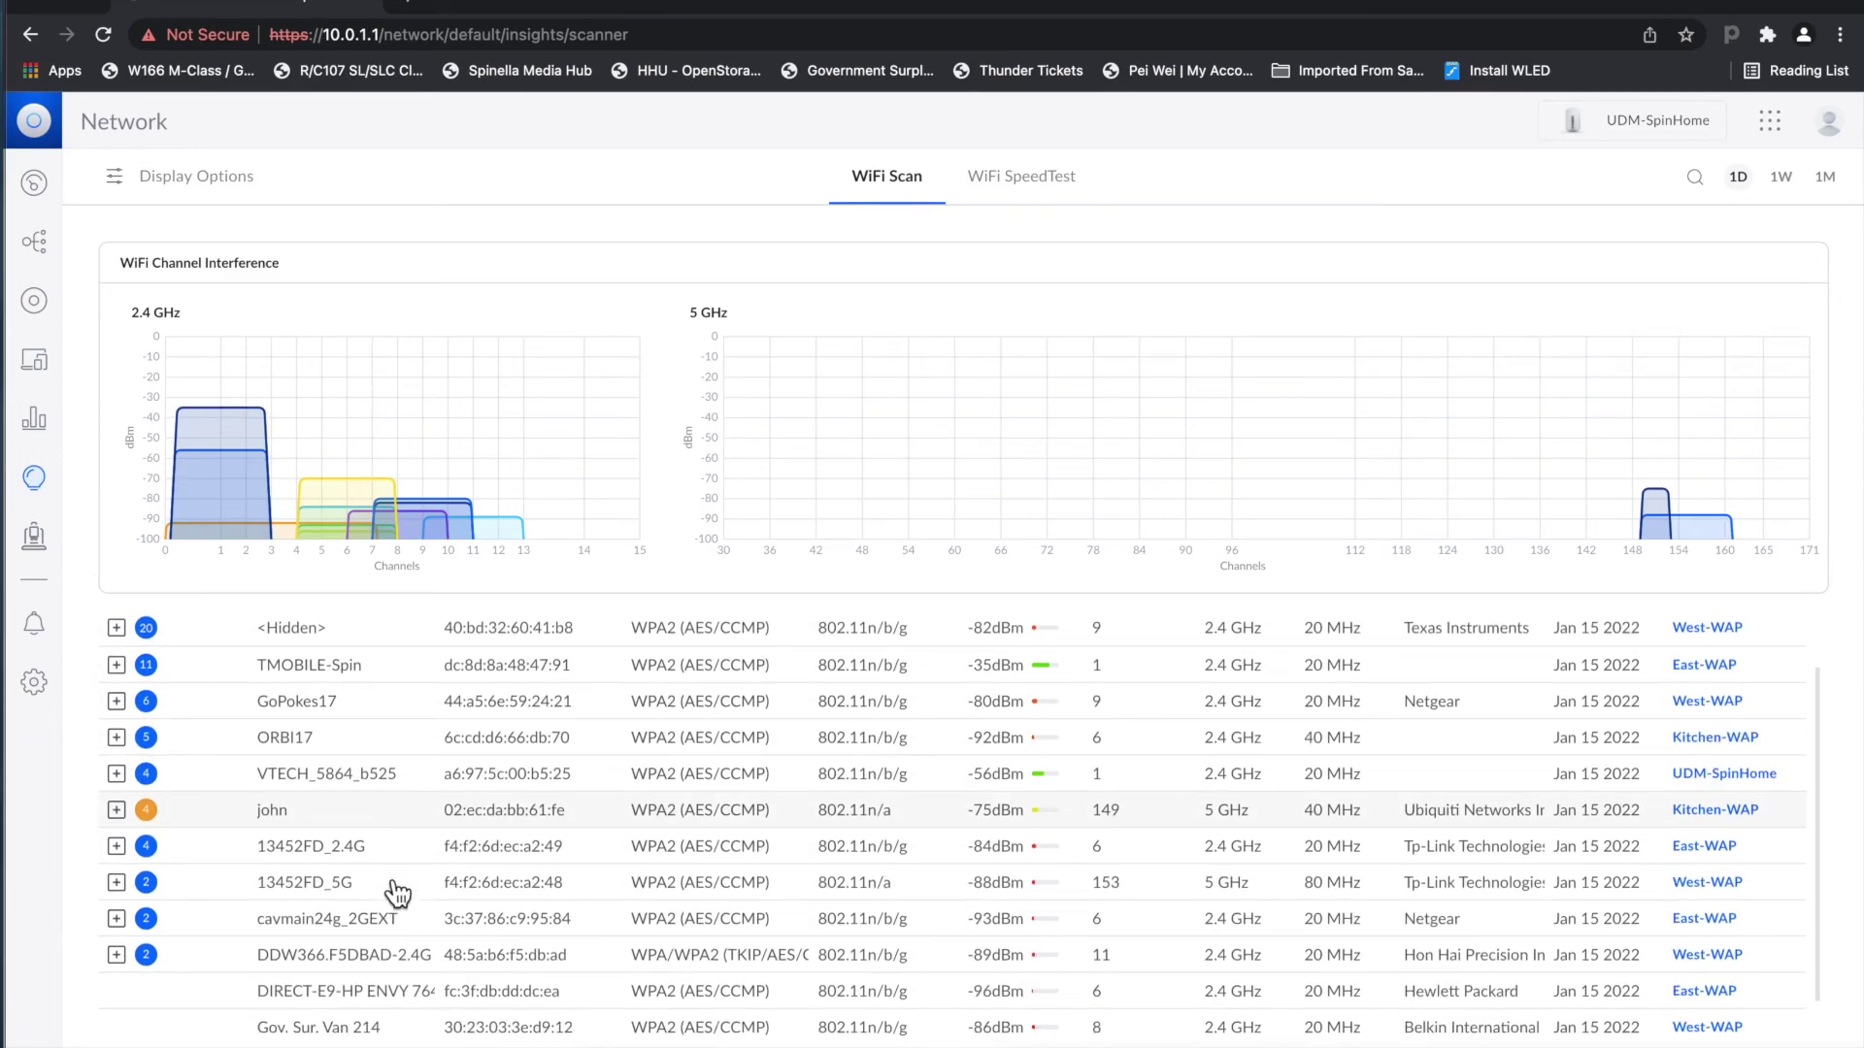
scroll(398, 891, "up", 1)
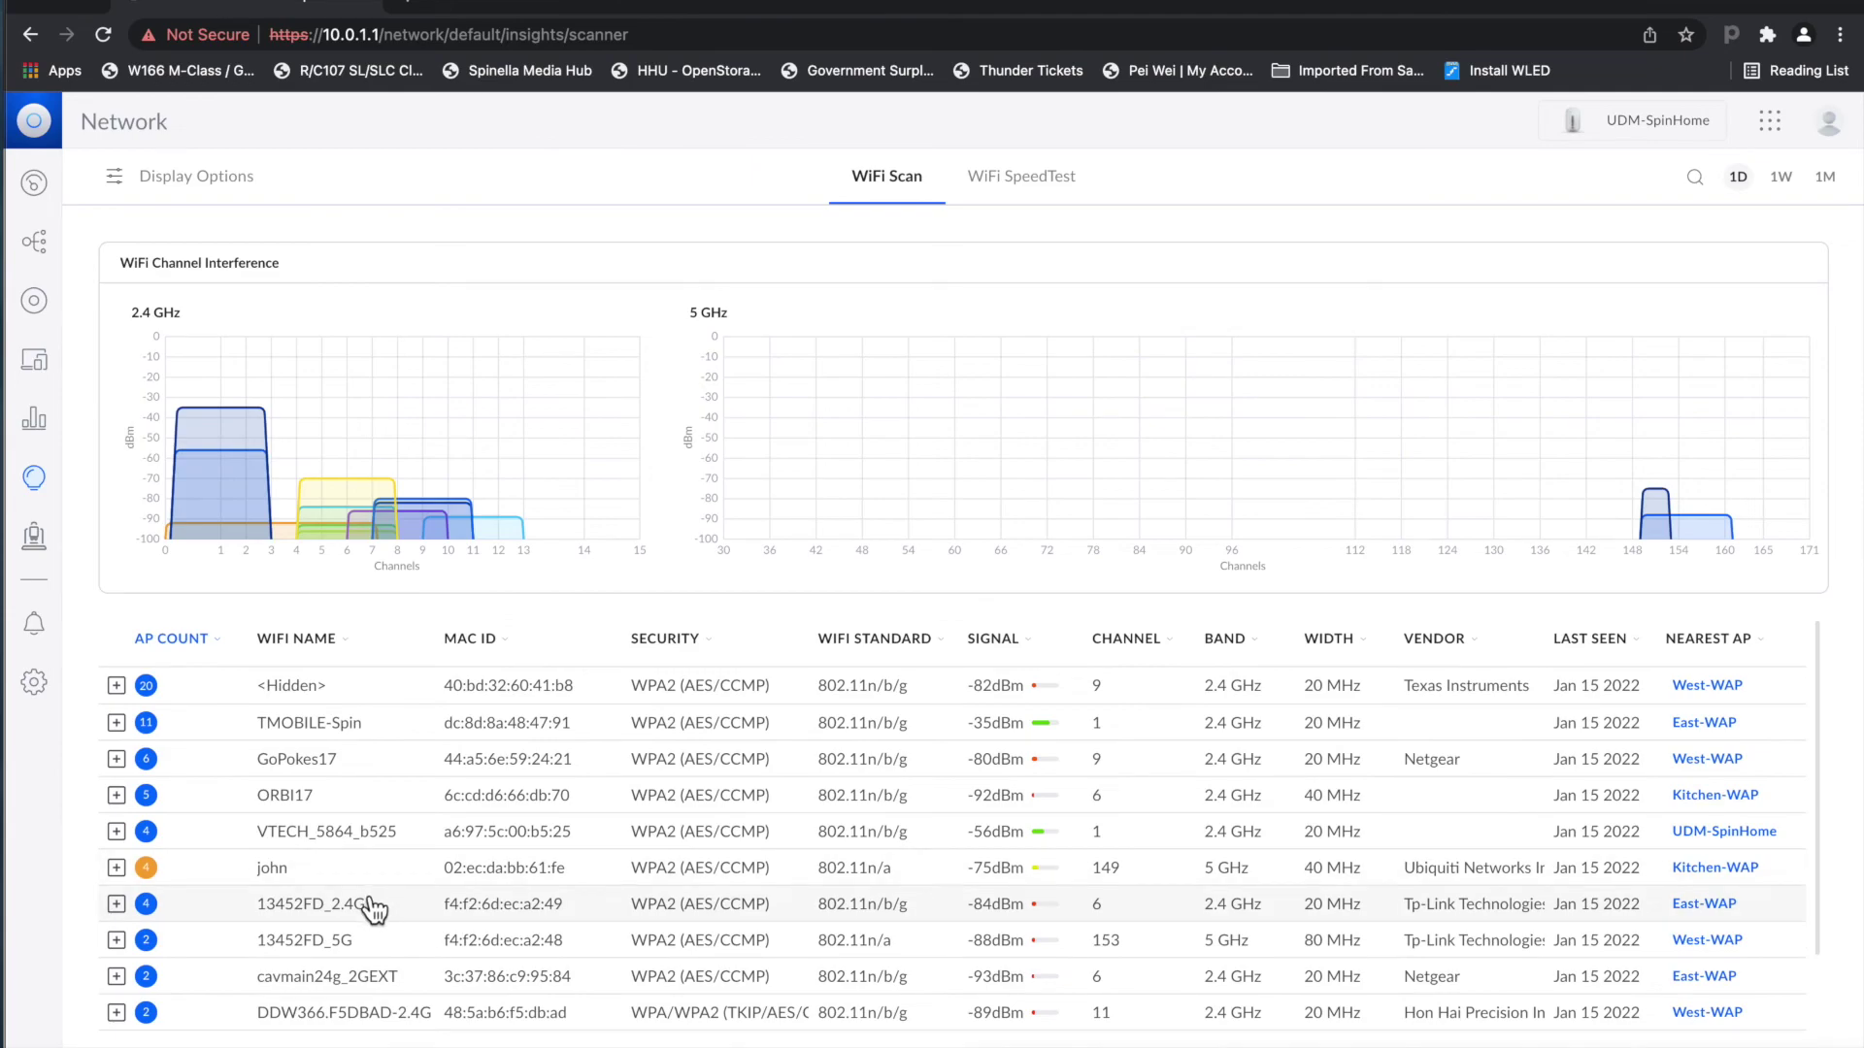
left_click(118, 724)
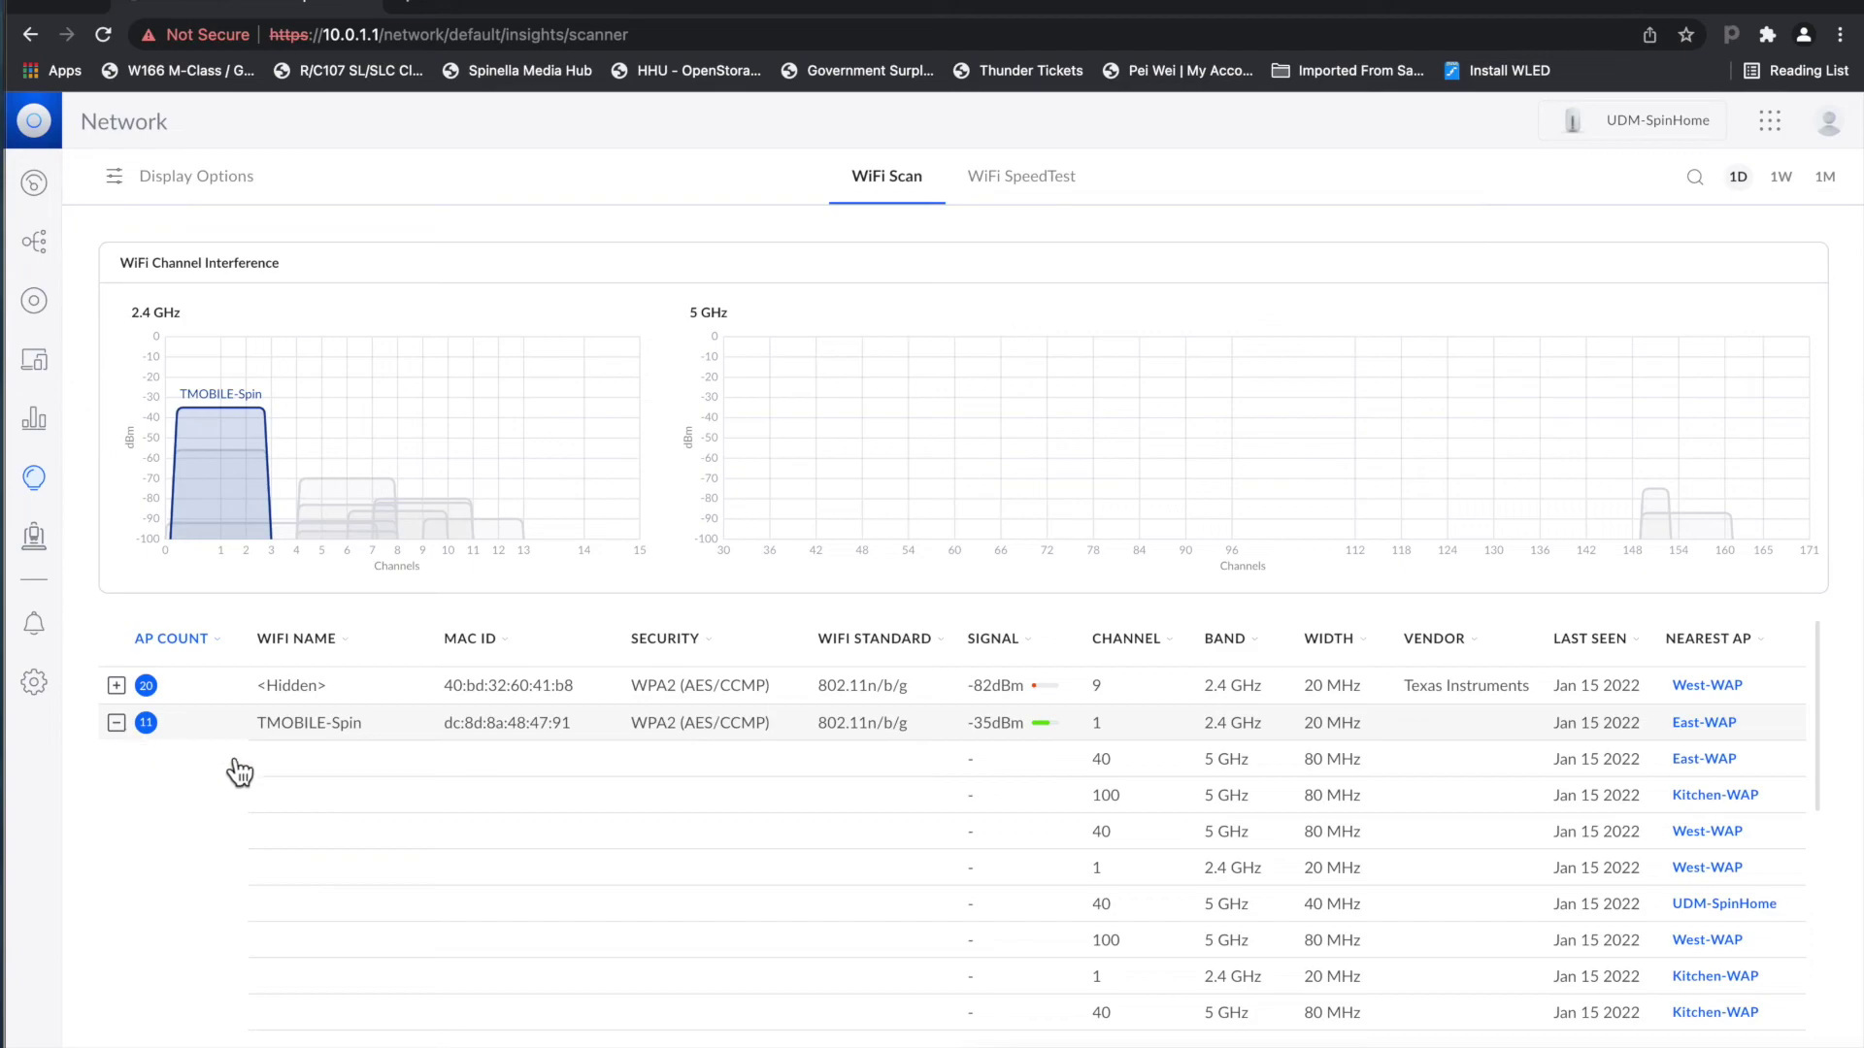
scroll(1354, 910, "down", 2)
scroll(1354, 910, "up", 2)
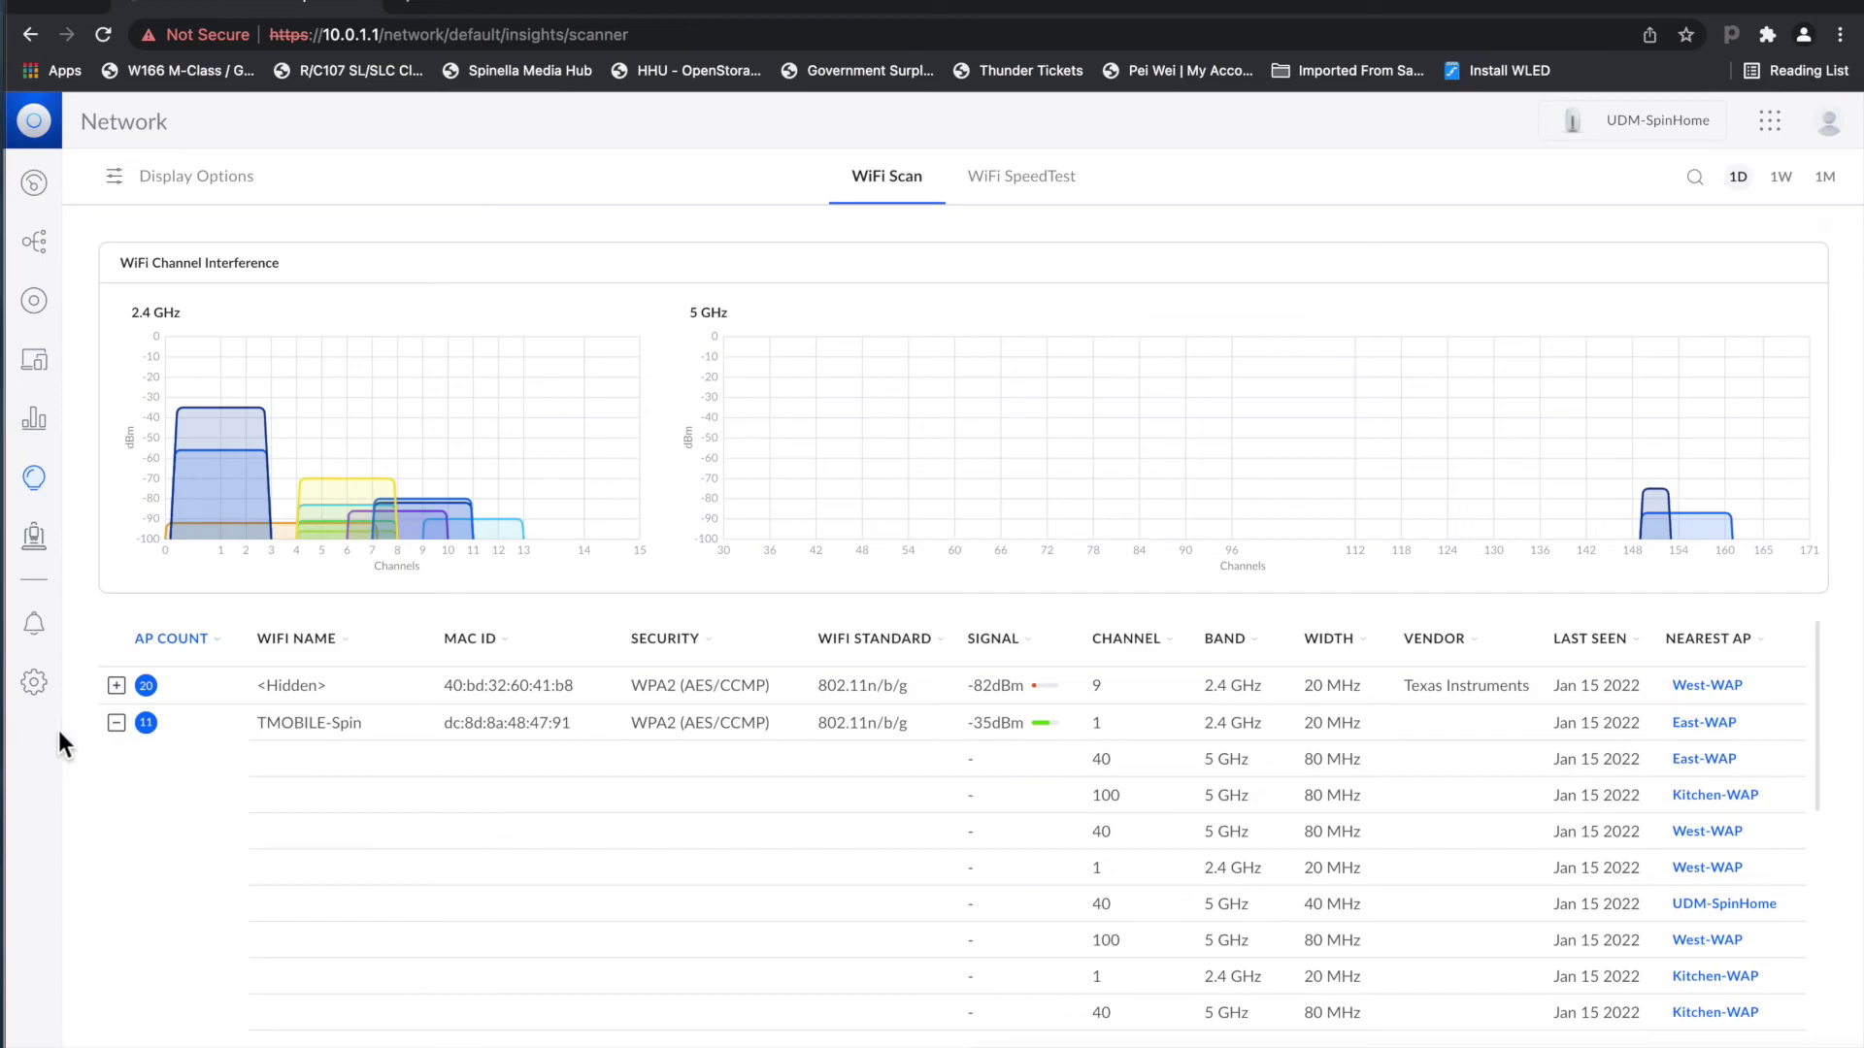
left_click(117, 722)
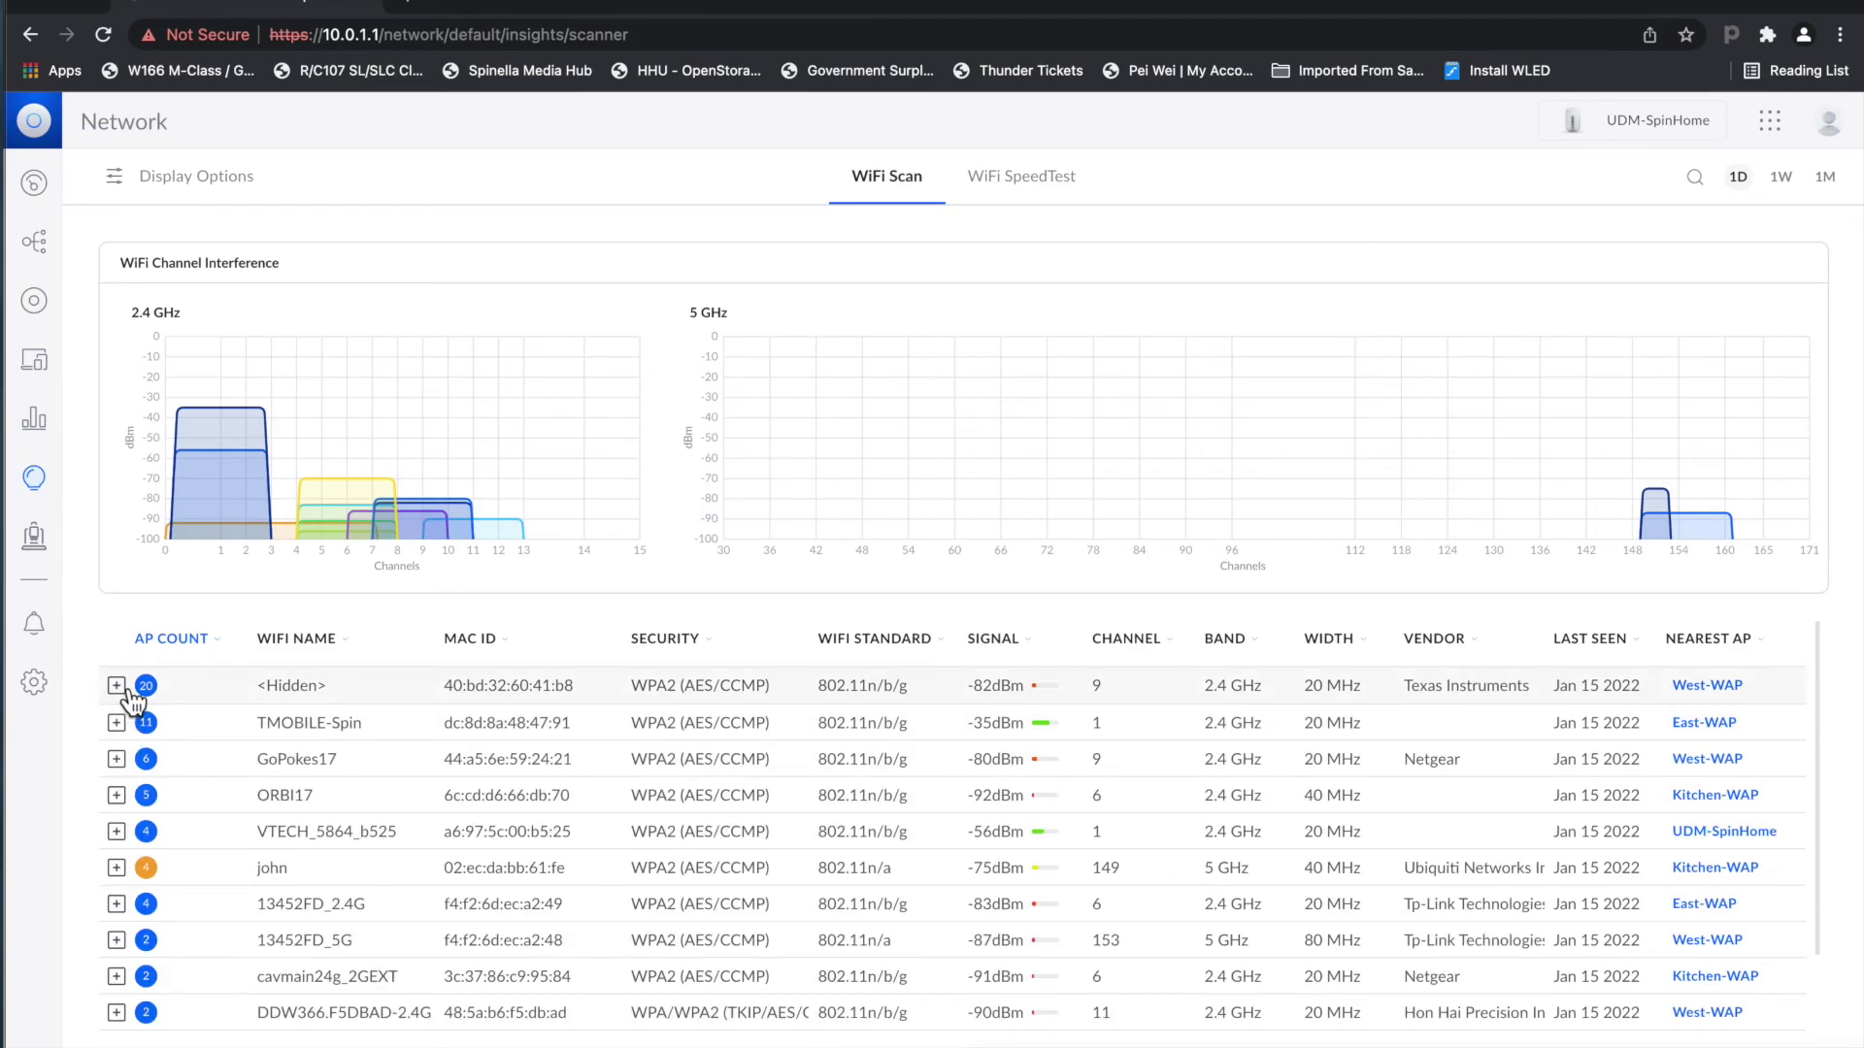
left_click(117, 686)
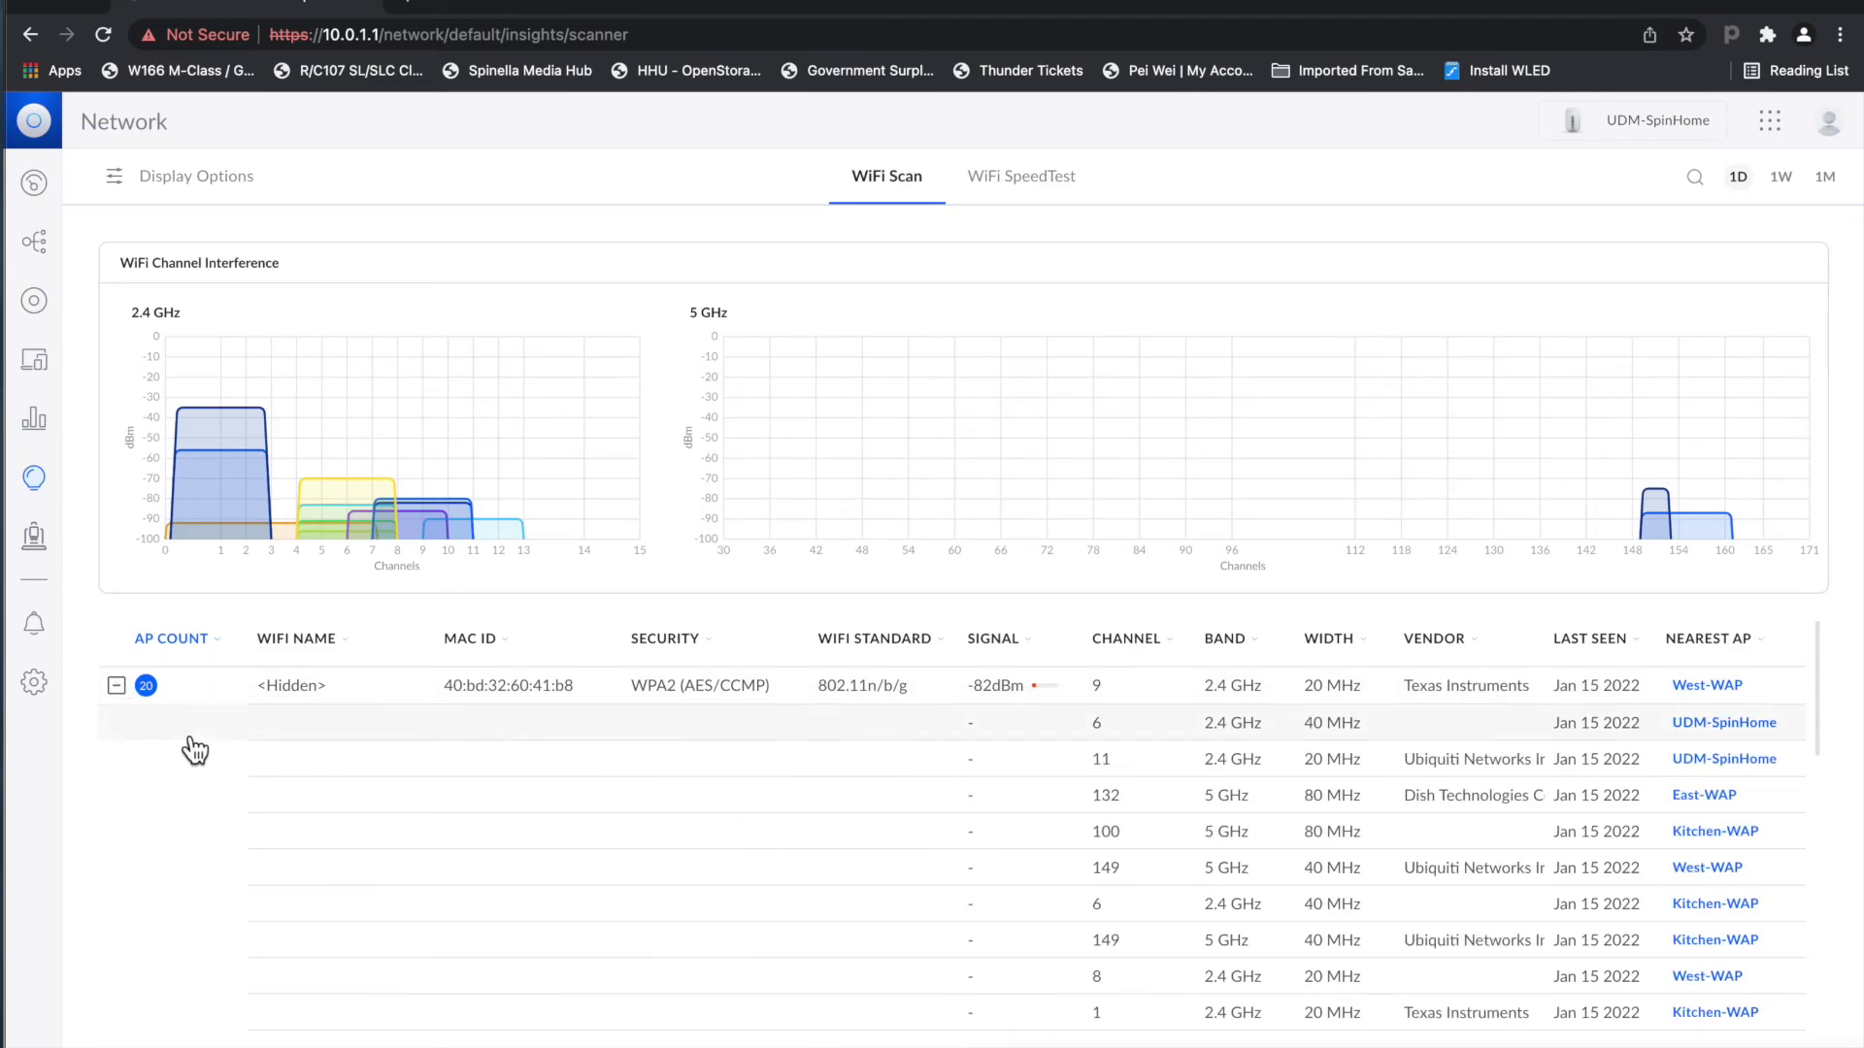
scroll(1669, 882, "down", 5)
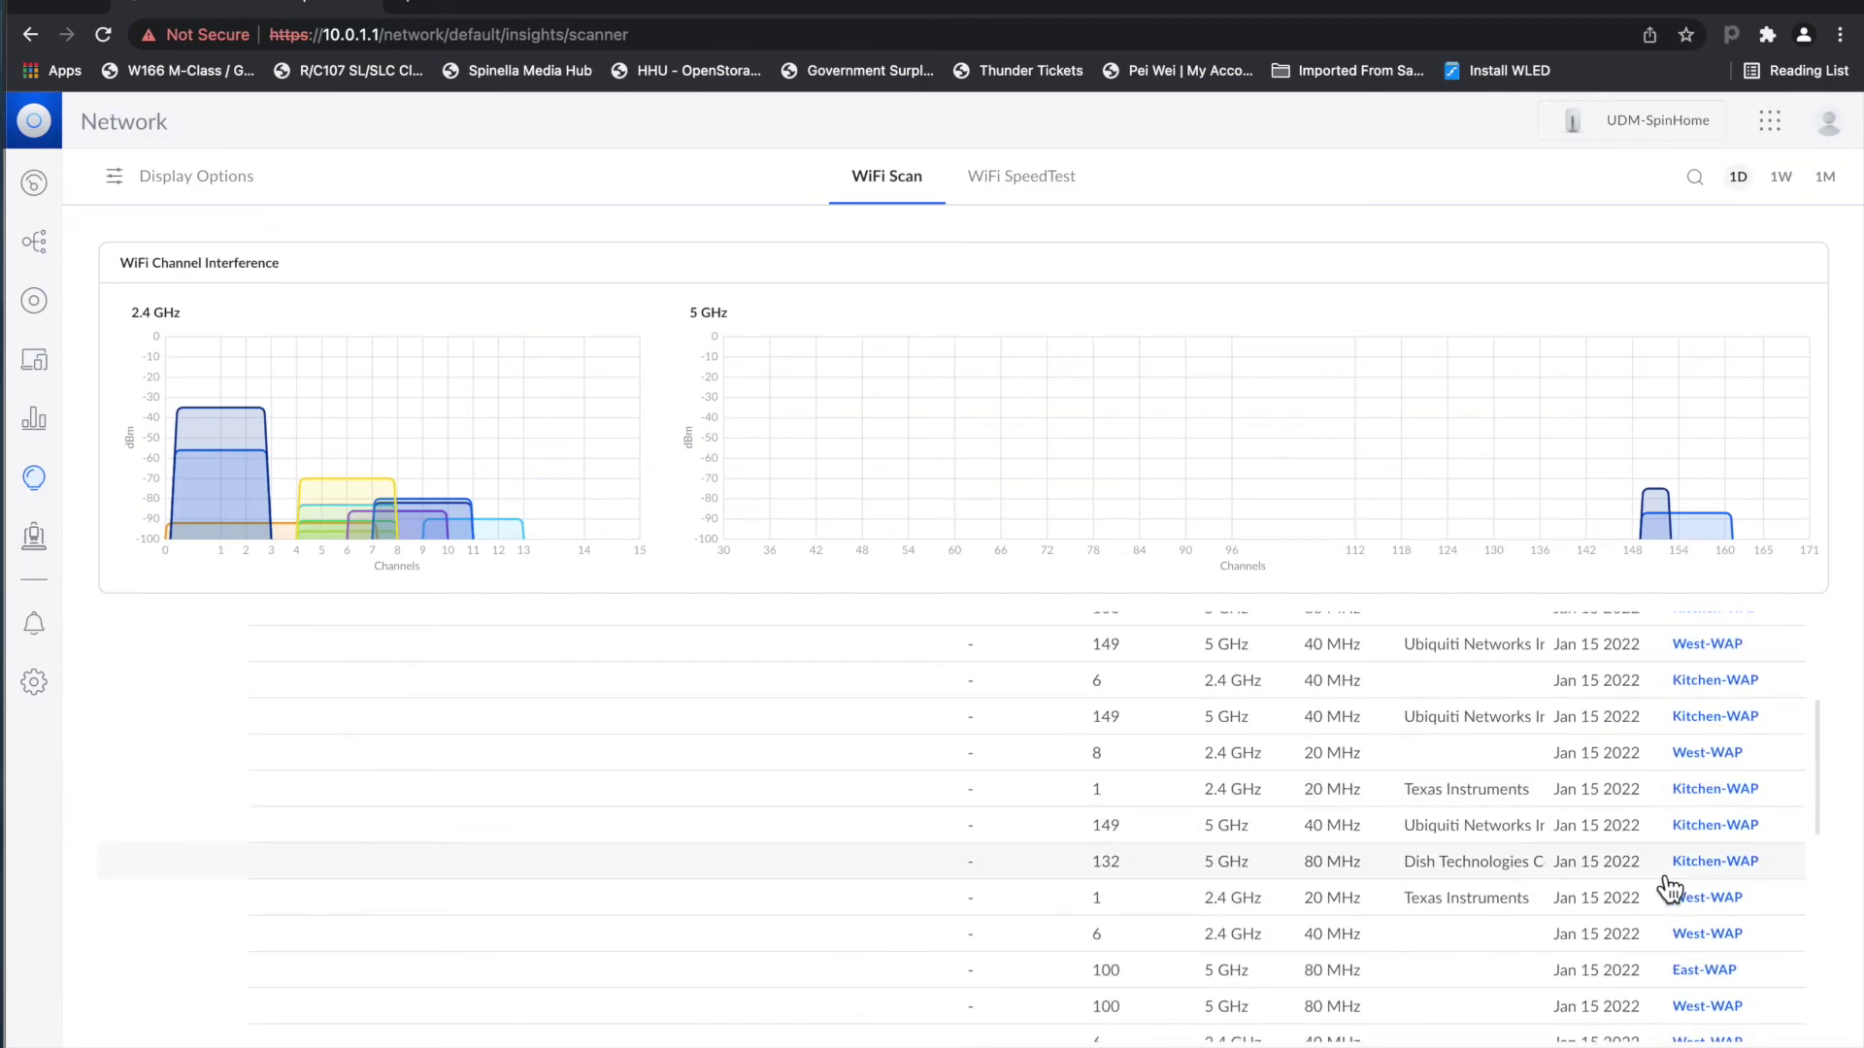
scroll(1667, 883, "down", 2)
scroll(1667, 882, "up", 7)
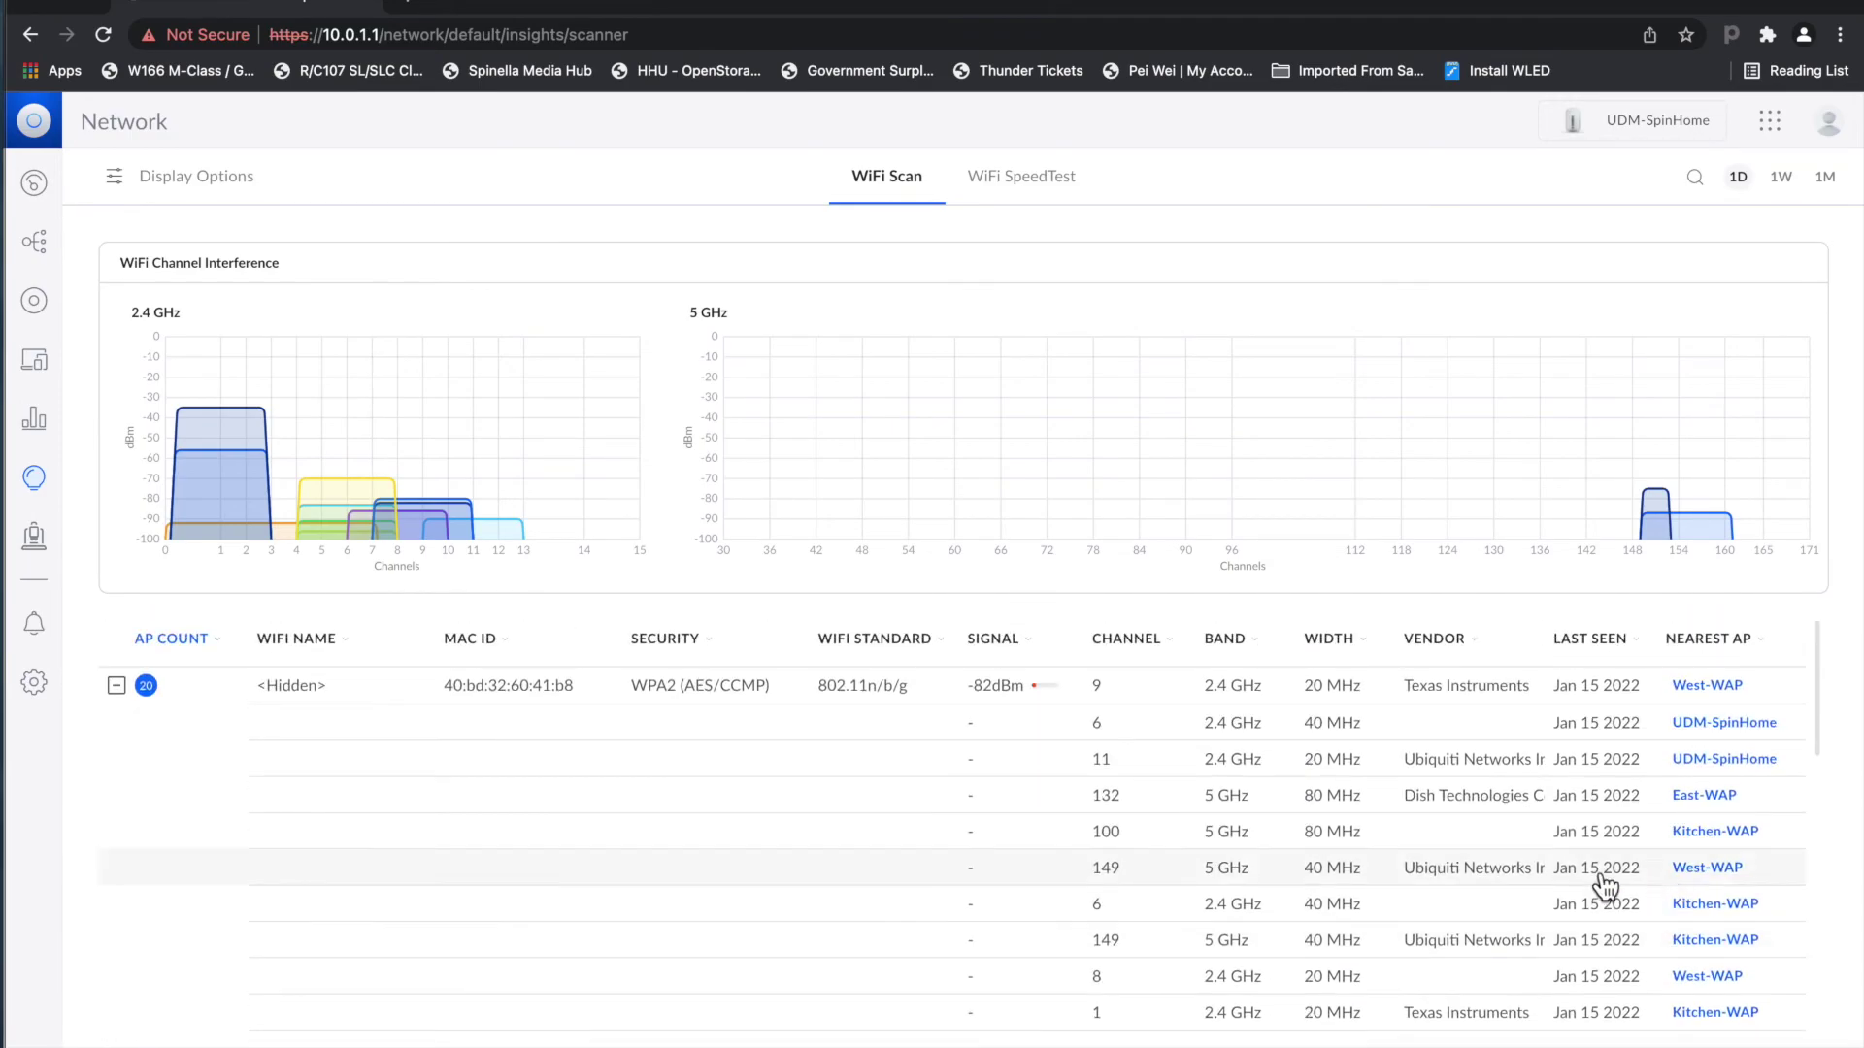
left_click(117, 686)
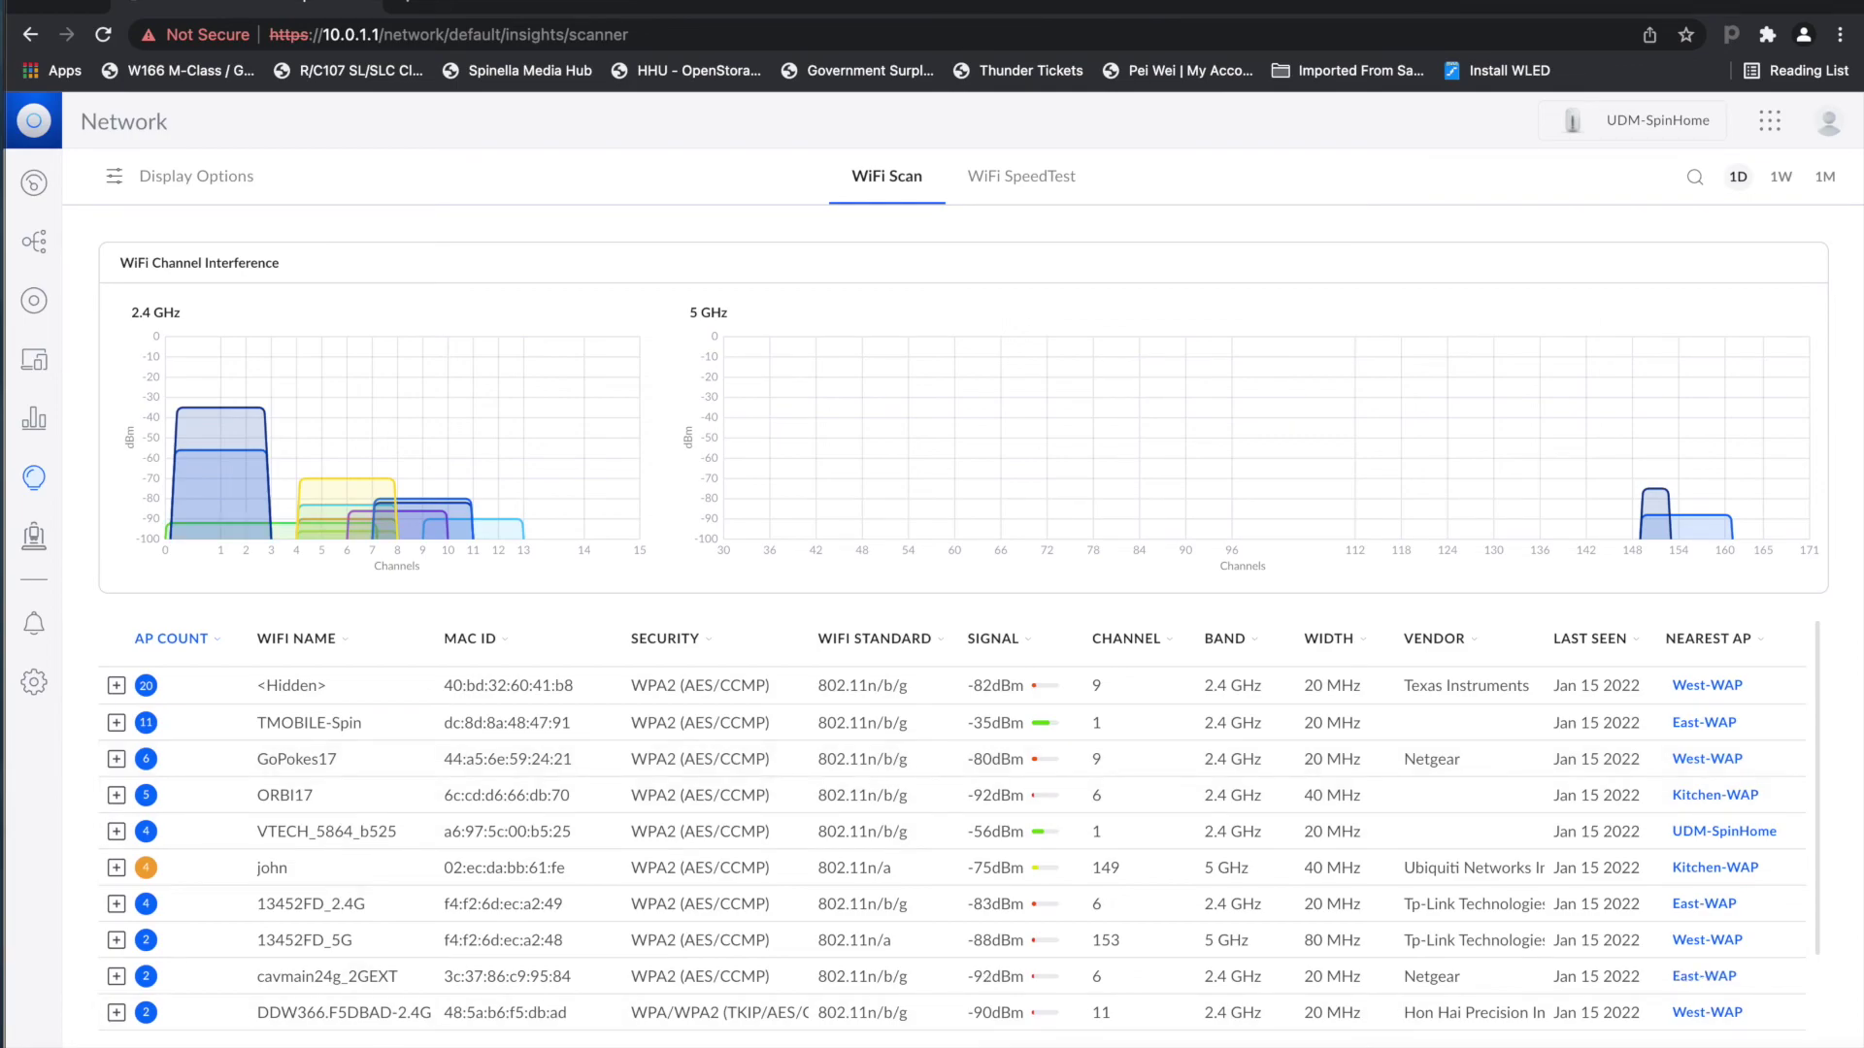
scroll(422, 874, "down", 2)
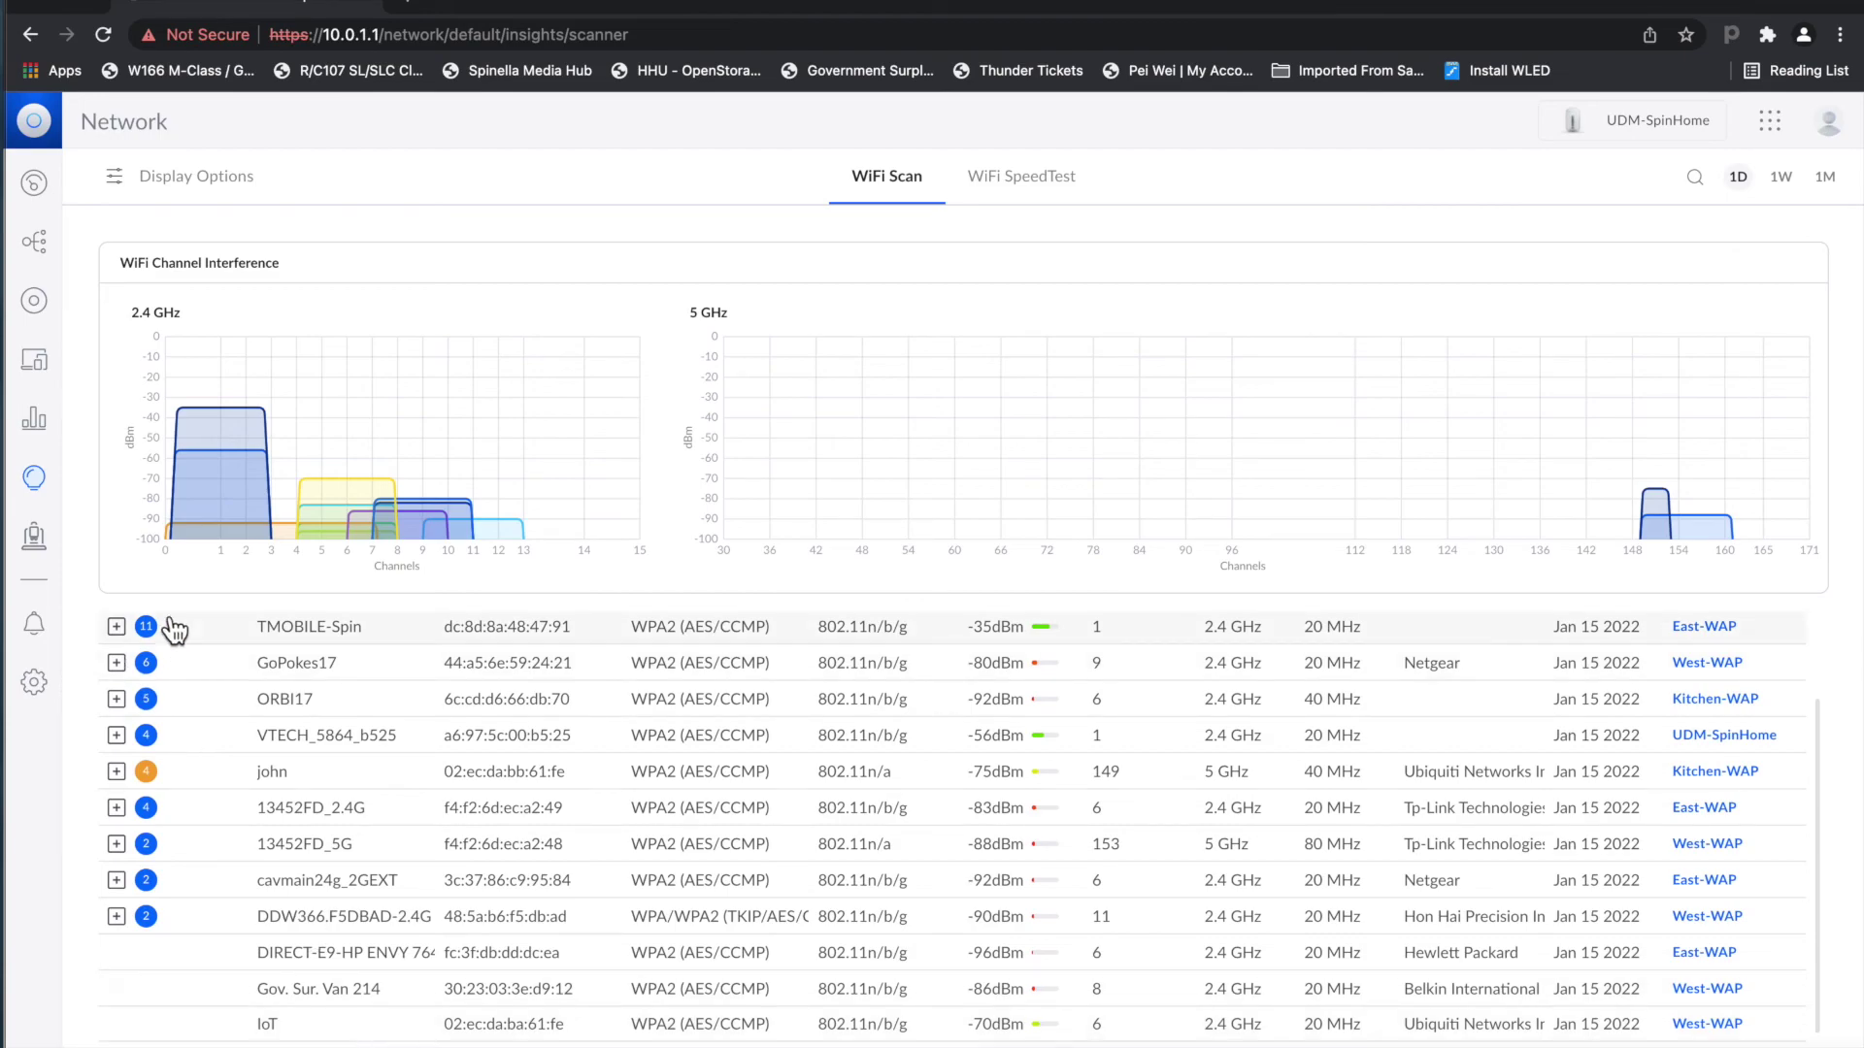
Step: Glance at Traffic Stats and the client devices list, then open WiFi settings listing IoT and john
left_click(46, 431)
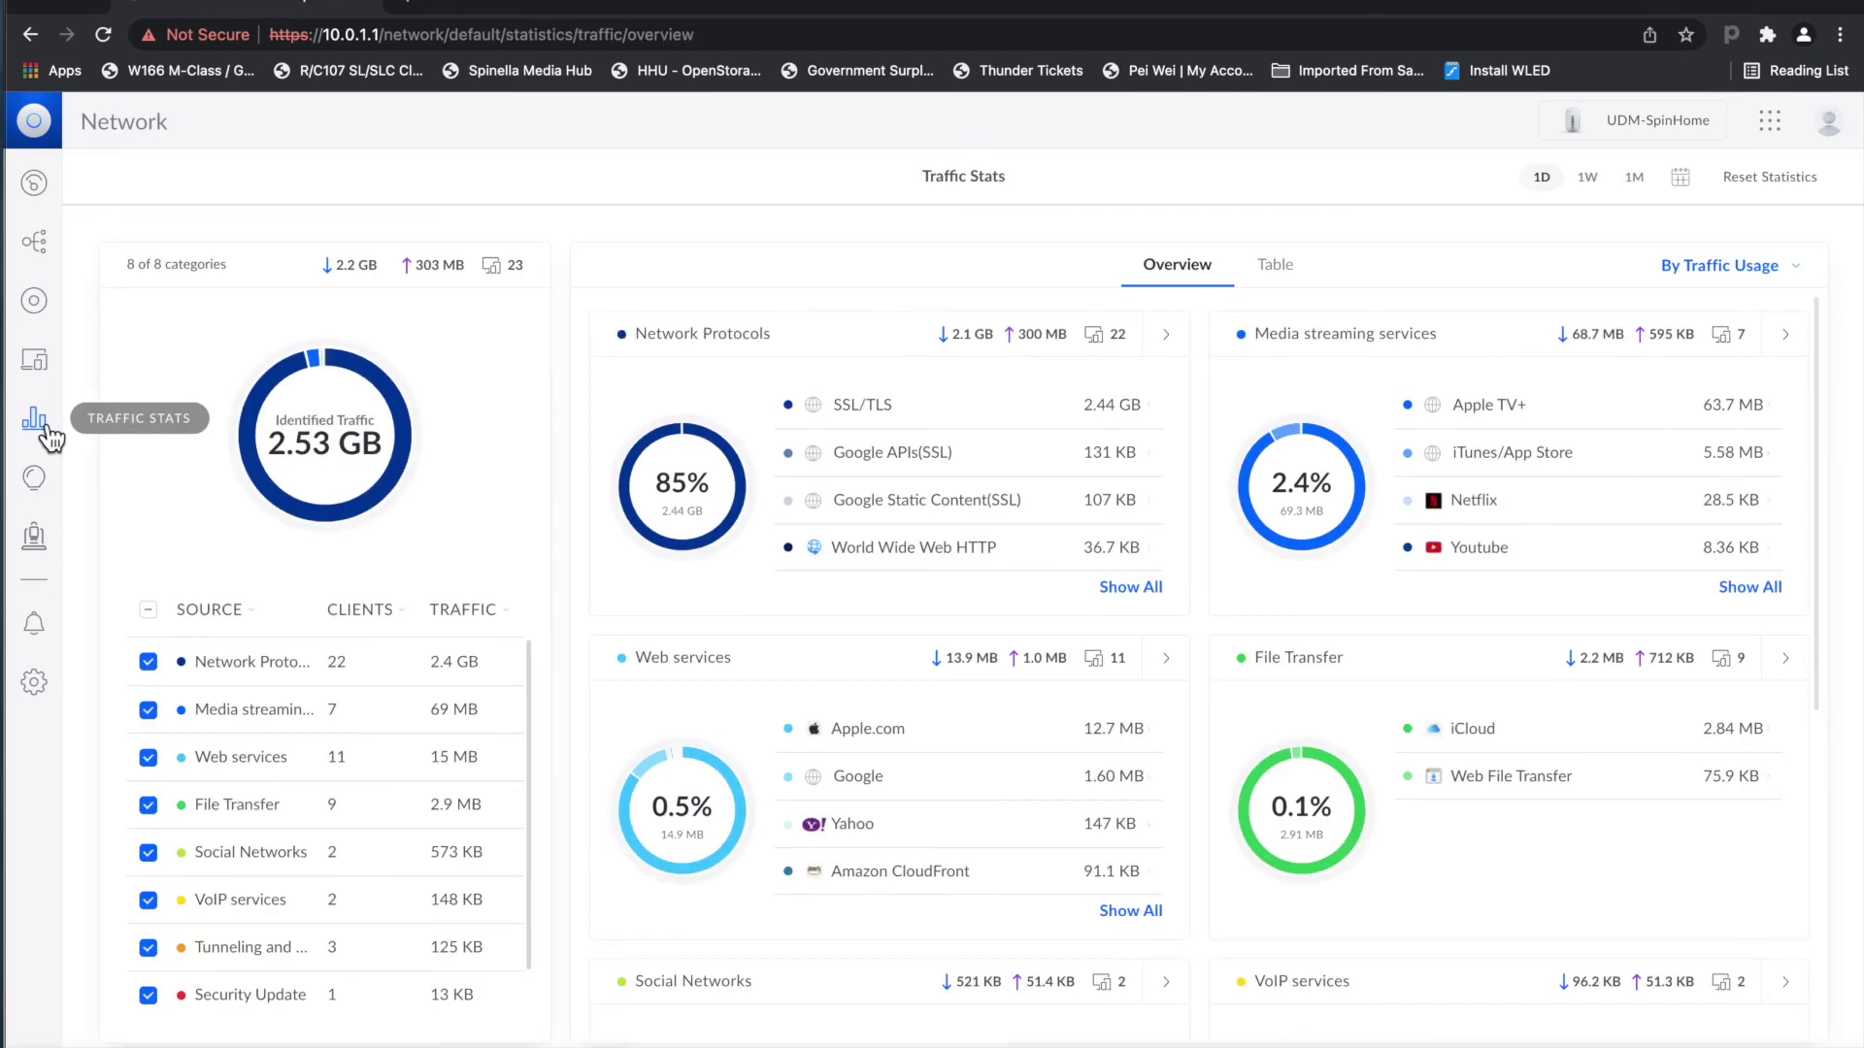
left_click(54, 361)
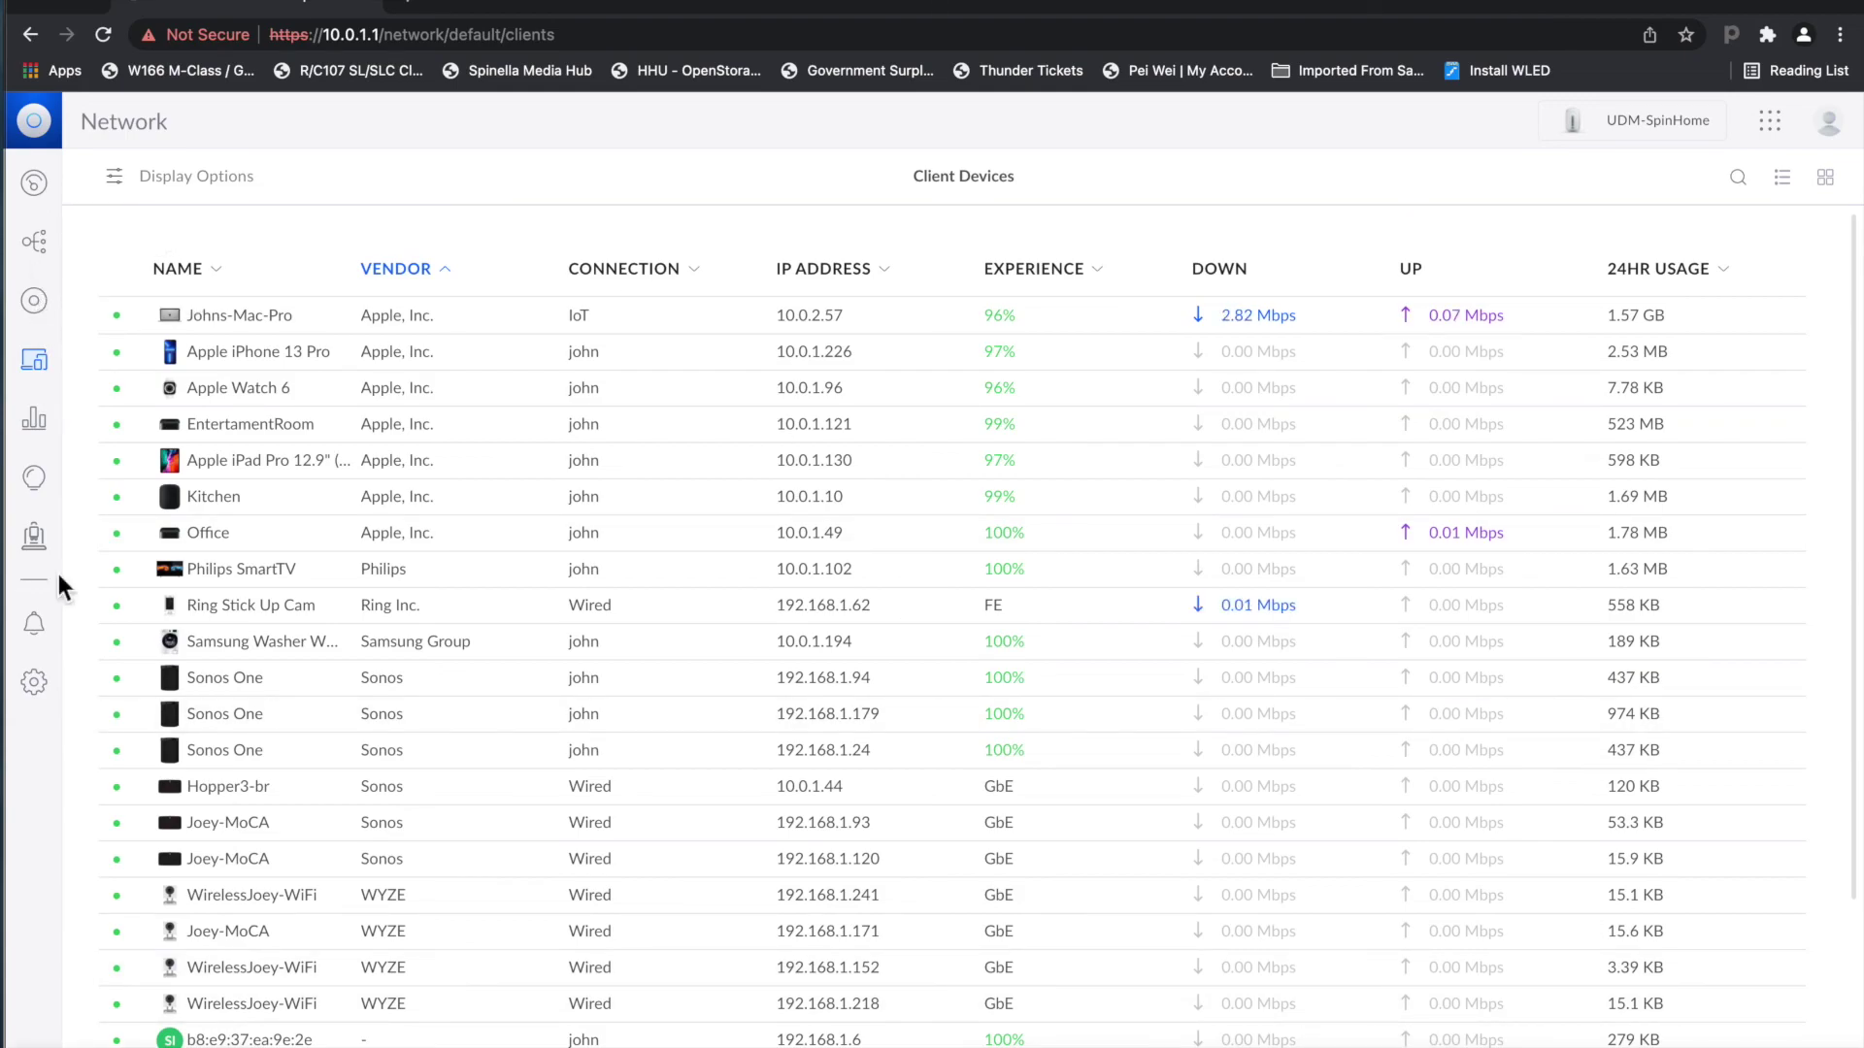
left_click(35, 683)
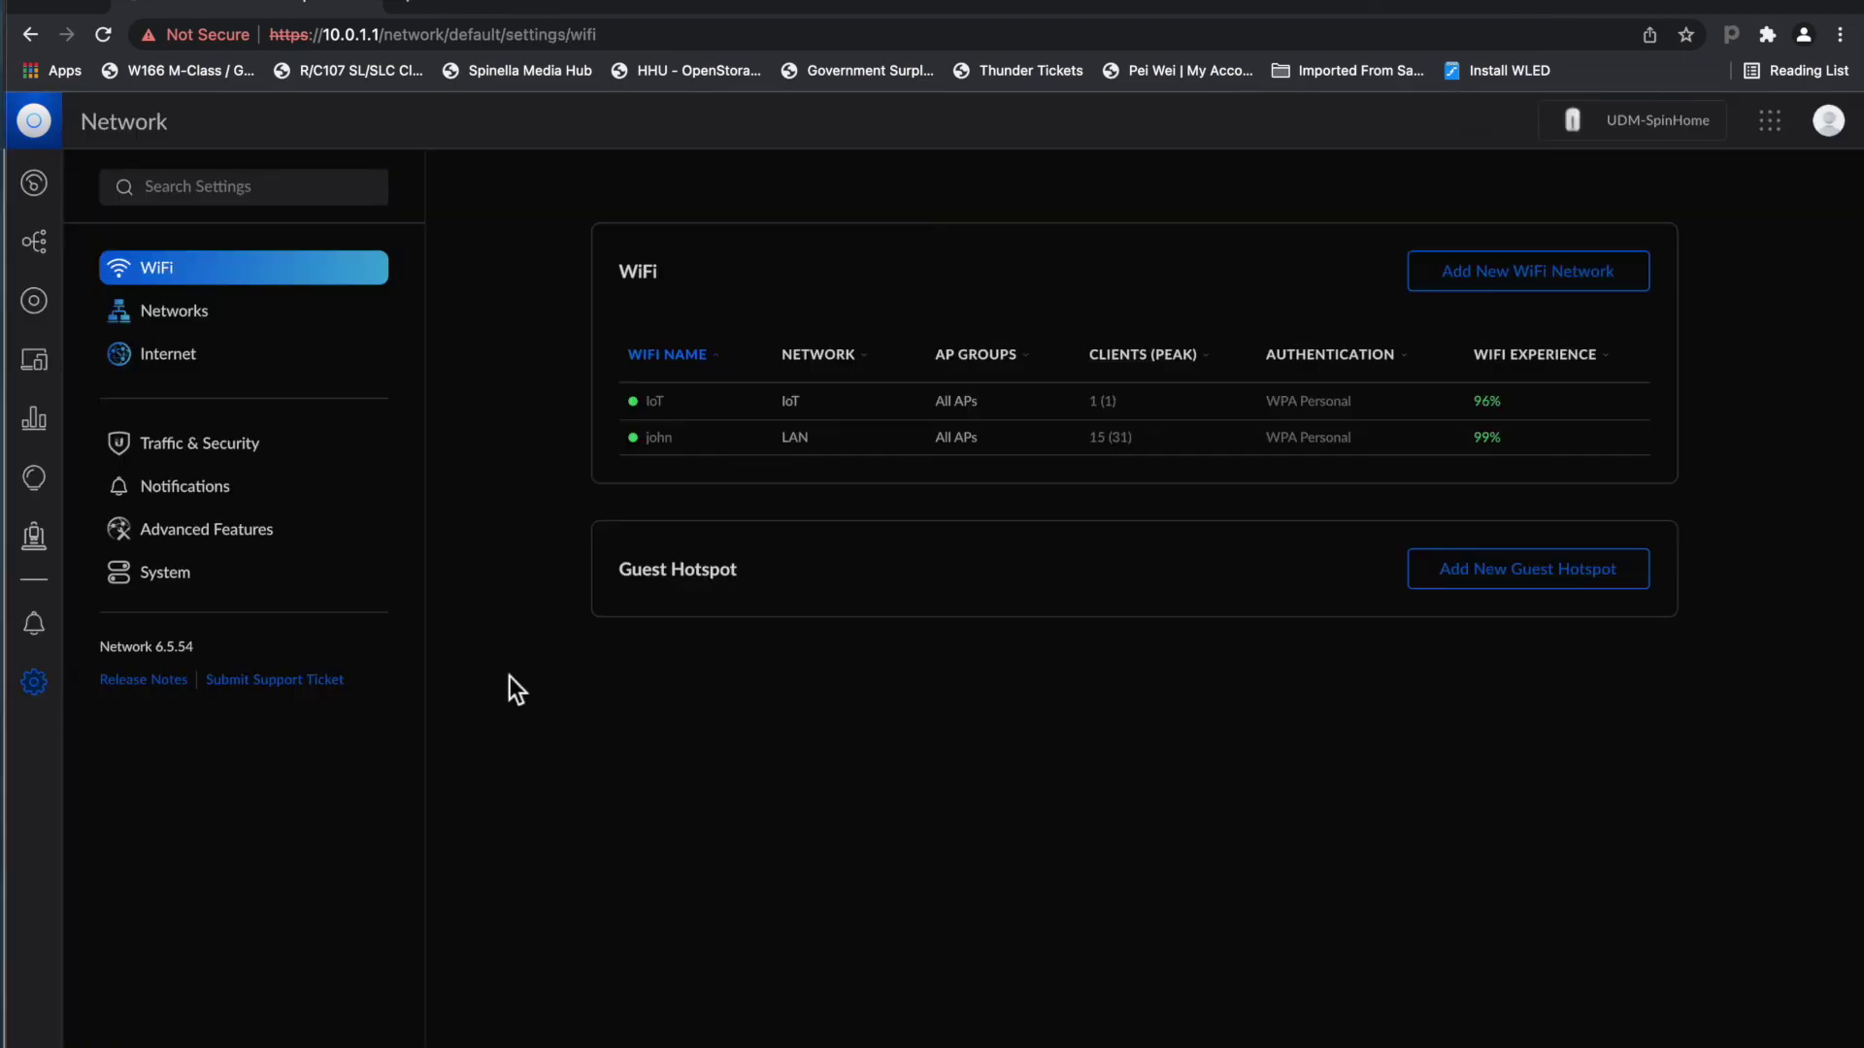
Step: Review the LAN WiFi network's advanced options, then list the networks IoT and LAN
left_click(693, 439)
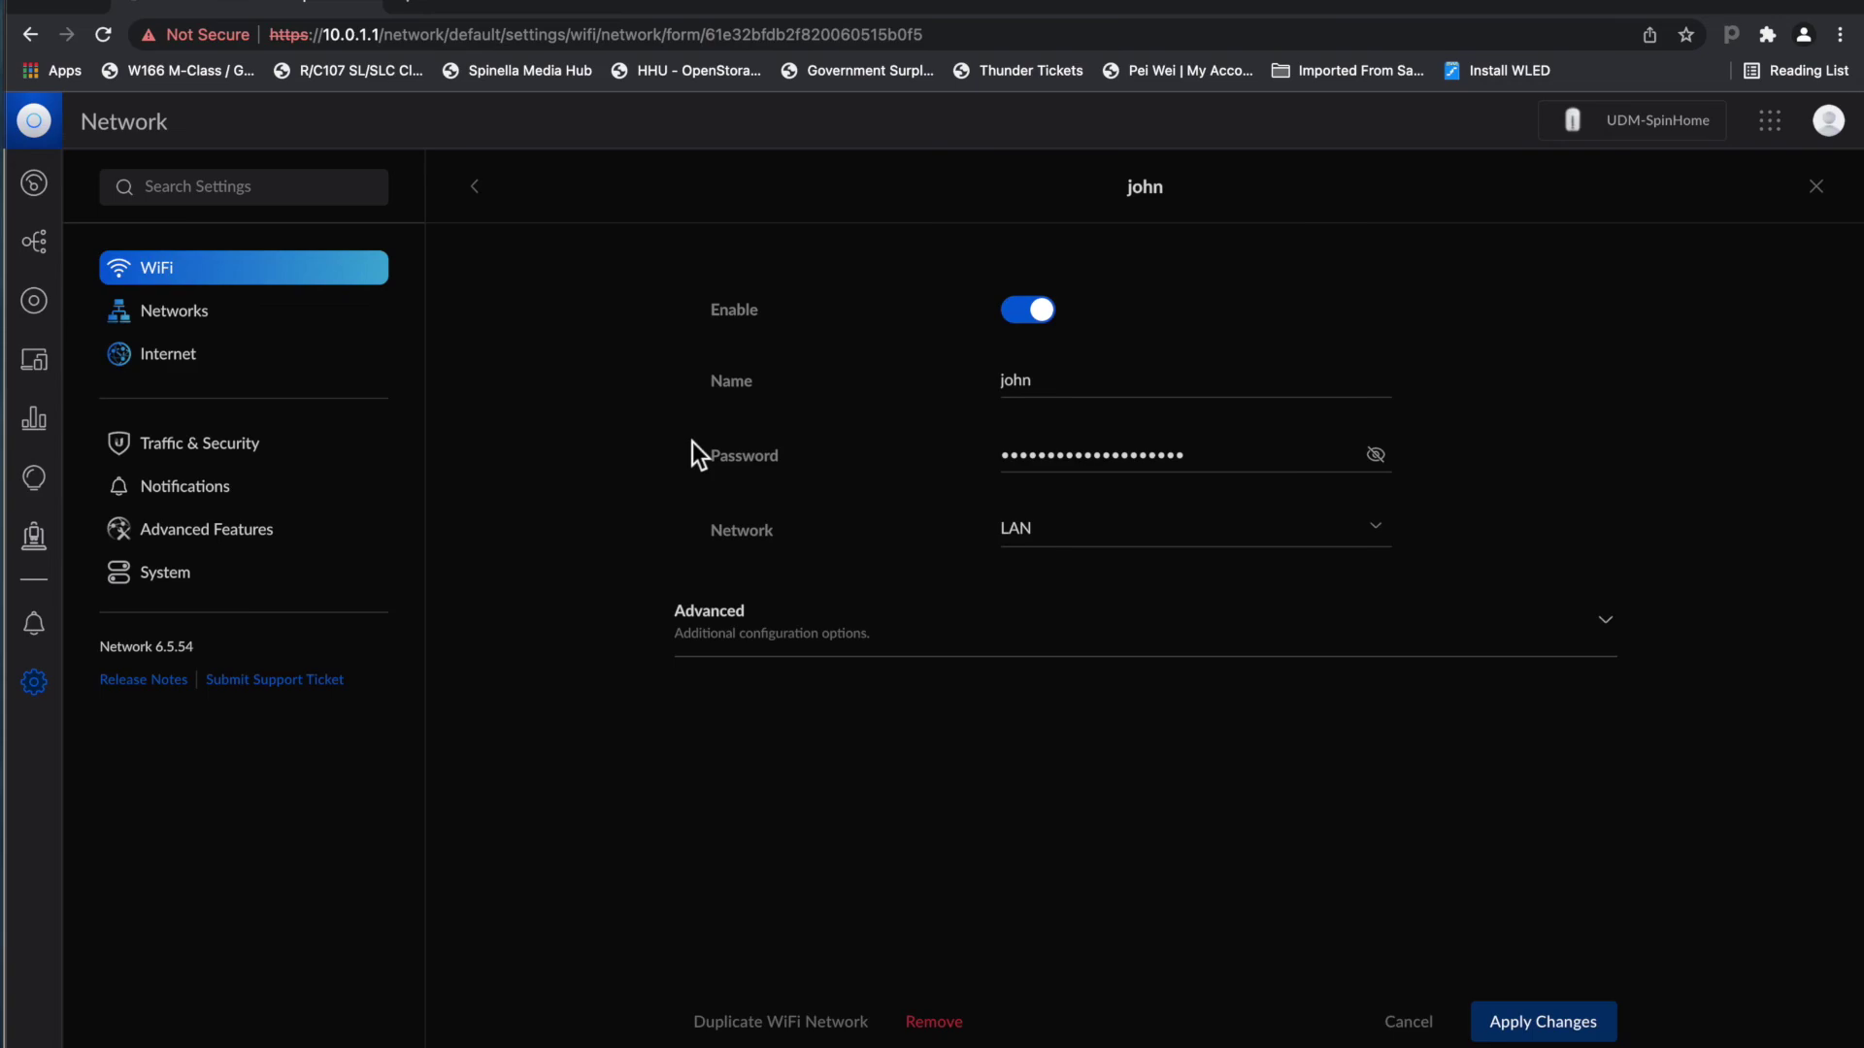
left_click(758, 645)
scroll(1449, 848, "down", 12)
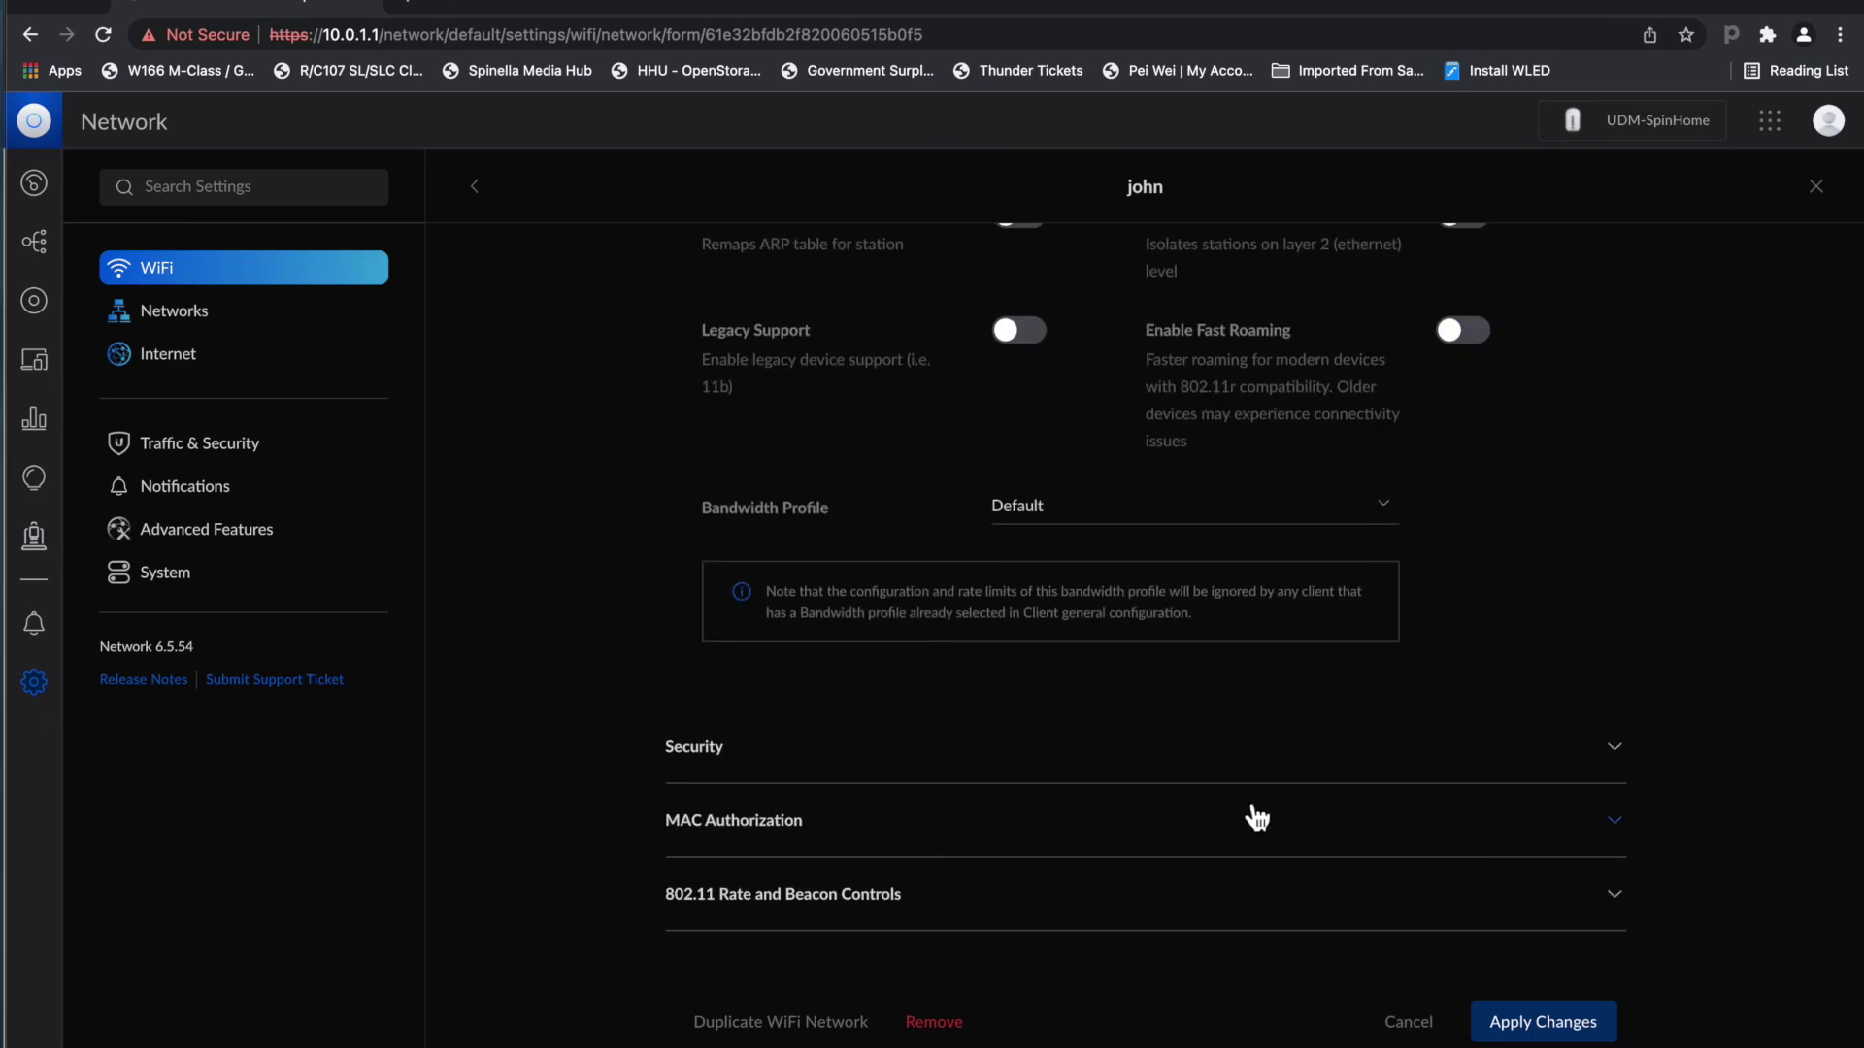
scroll(1257, 806, "up", 12)
left_click(194, 309)
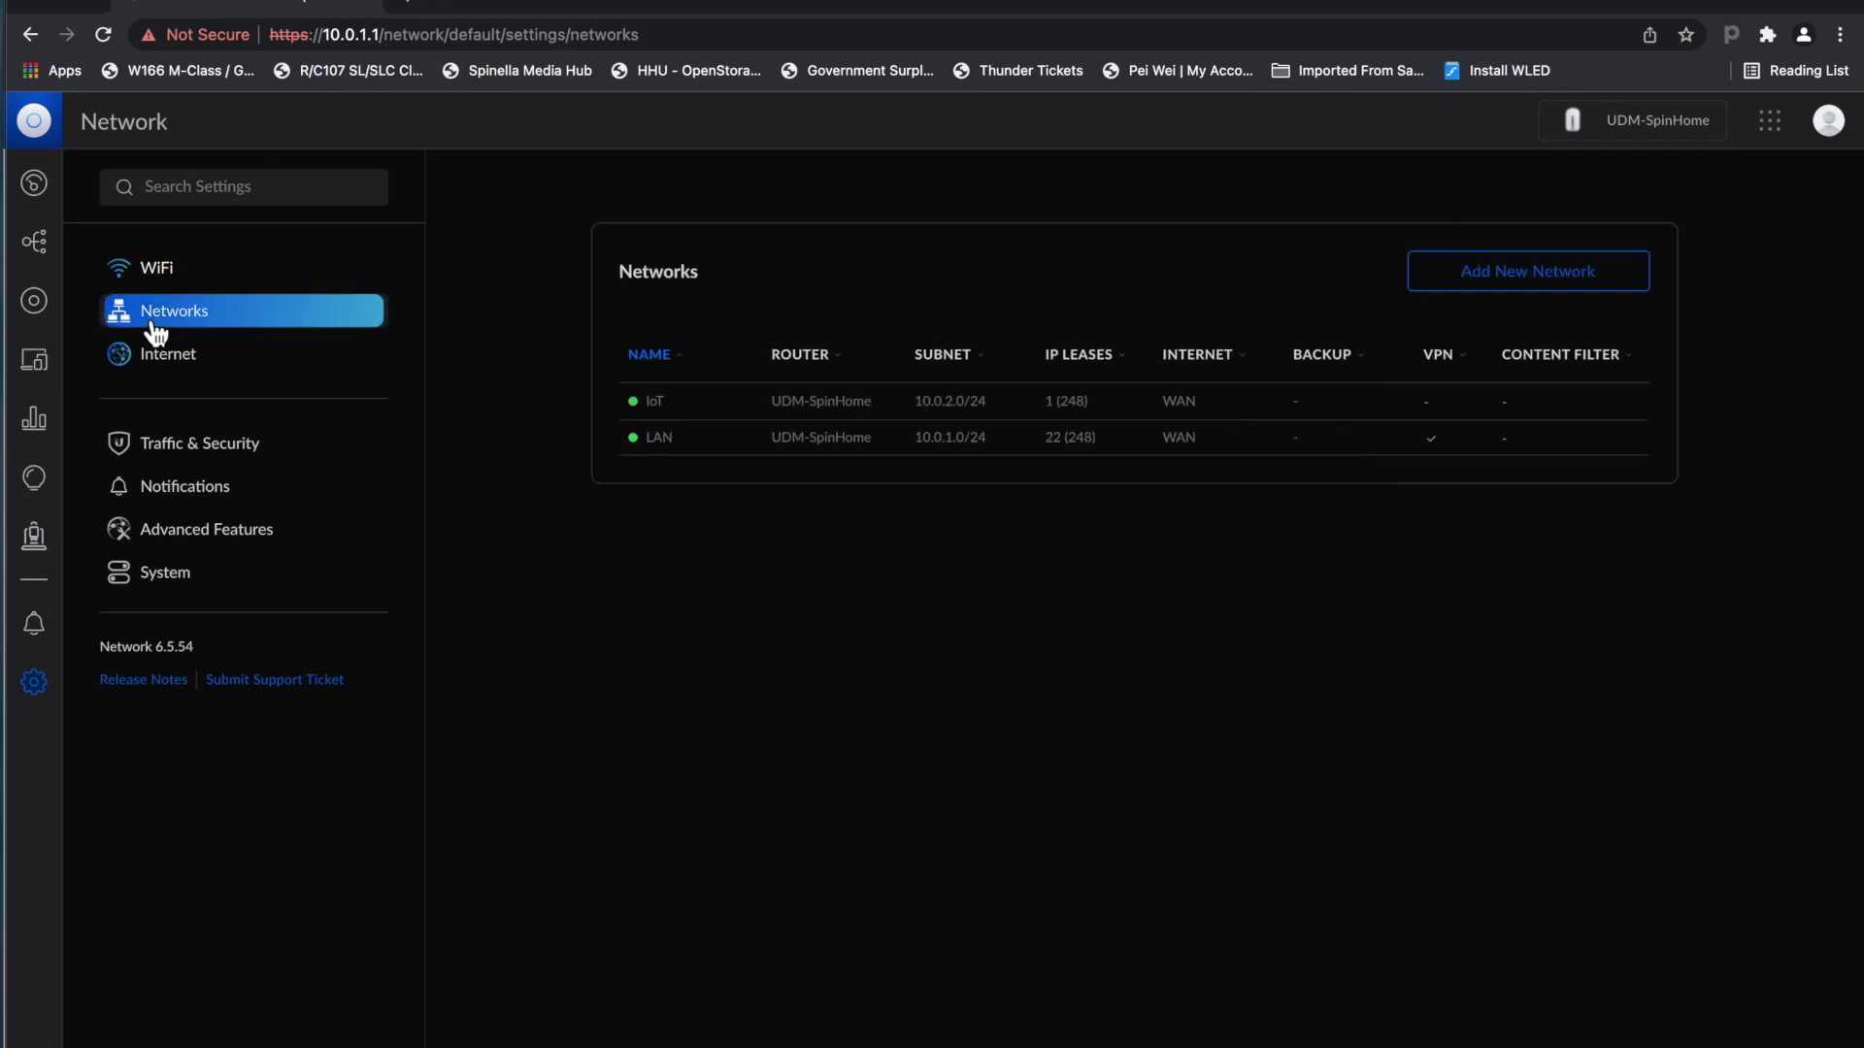
Step: Expand the LAN network's VPN settings and select the server address 192.168.12.120
left_click(761, 444)
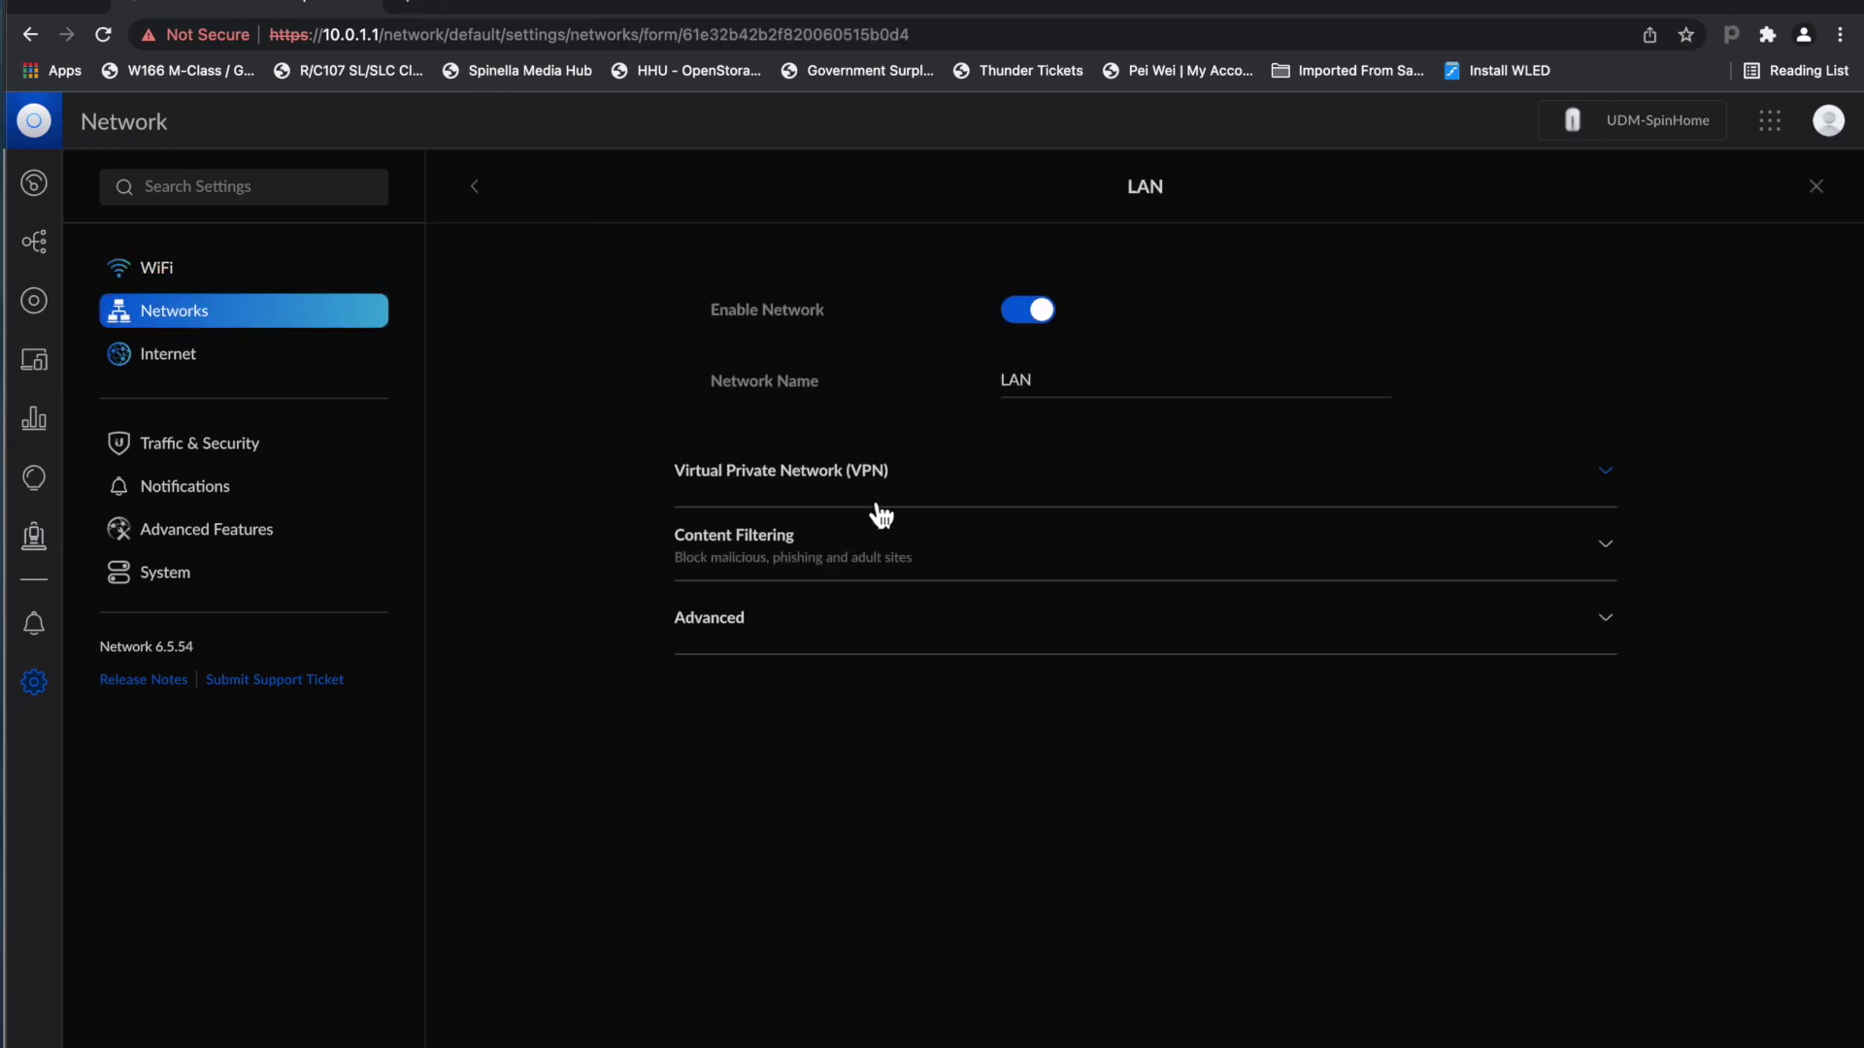
left_click(959, 500)
scroll(1614, 762, "down", 3)
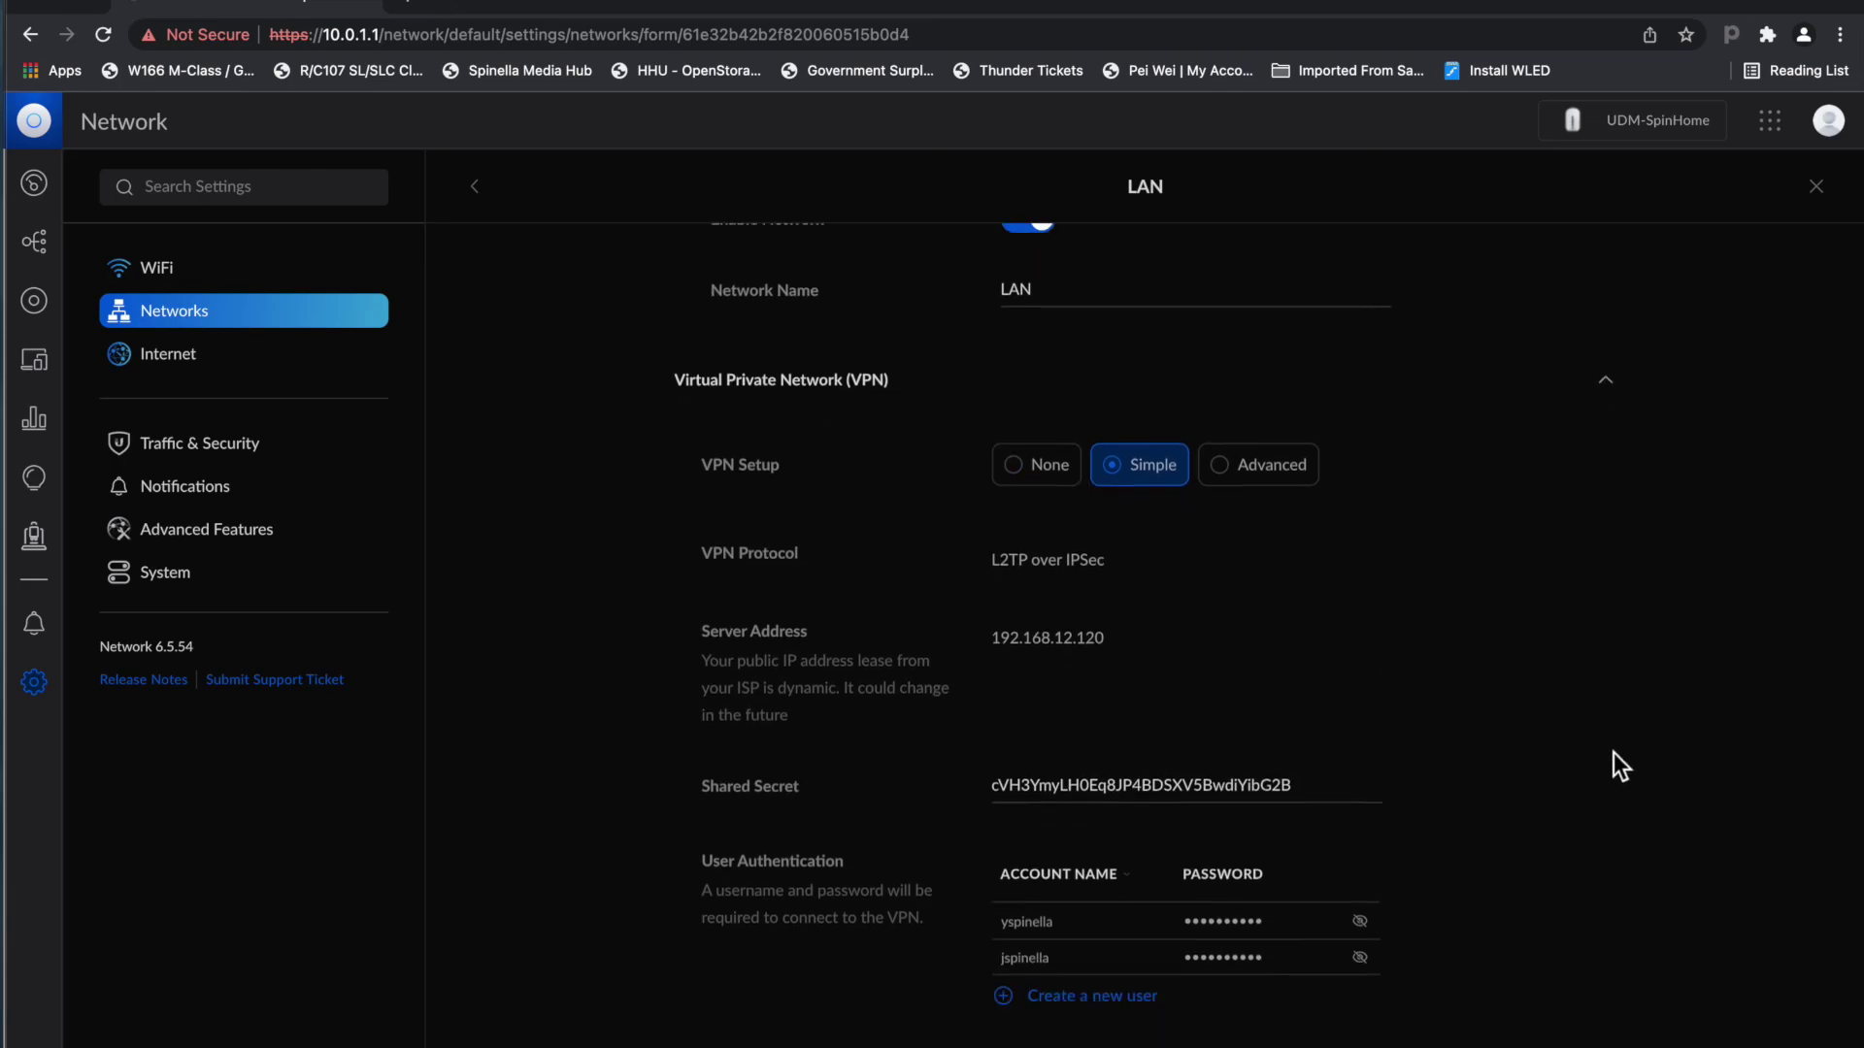
double_click(1056, 464)
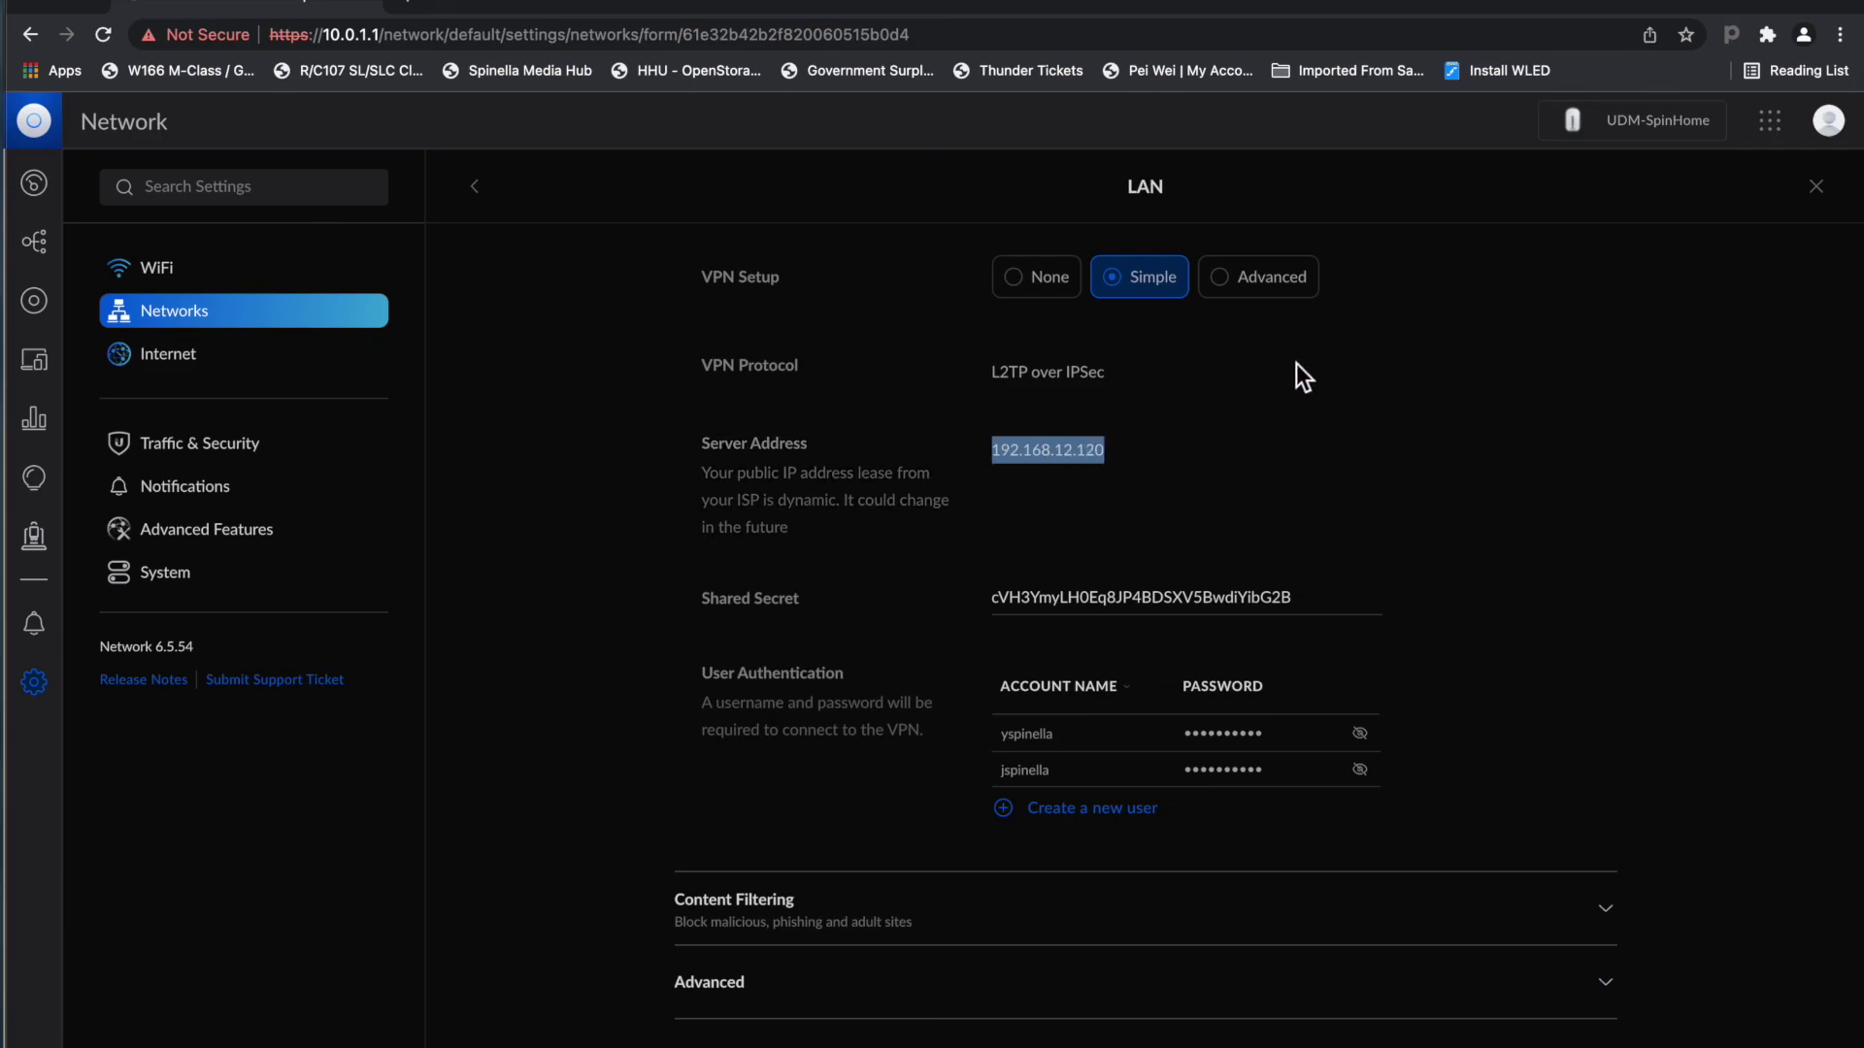
Step: Compare the Advanced VPN setup, then return to Simple L2TP over IPSec at 192.168.12.120
left_click(1267, 277)
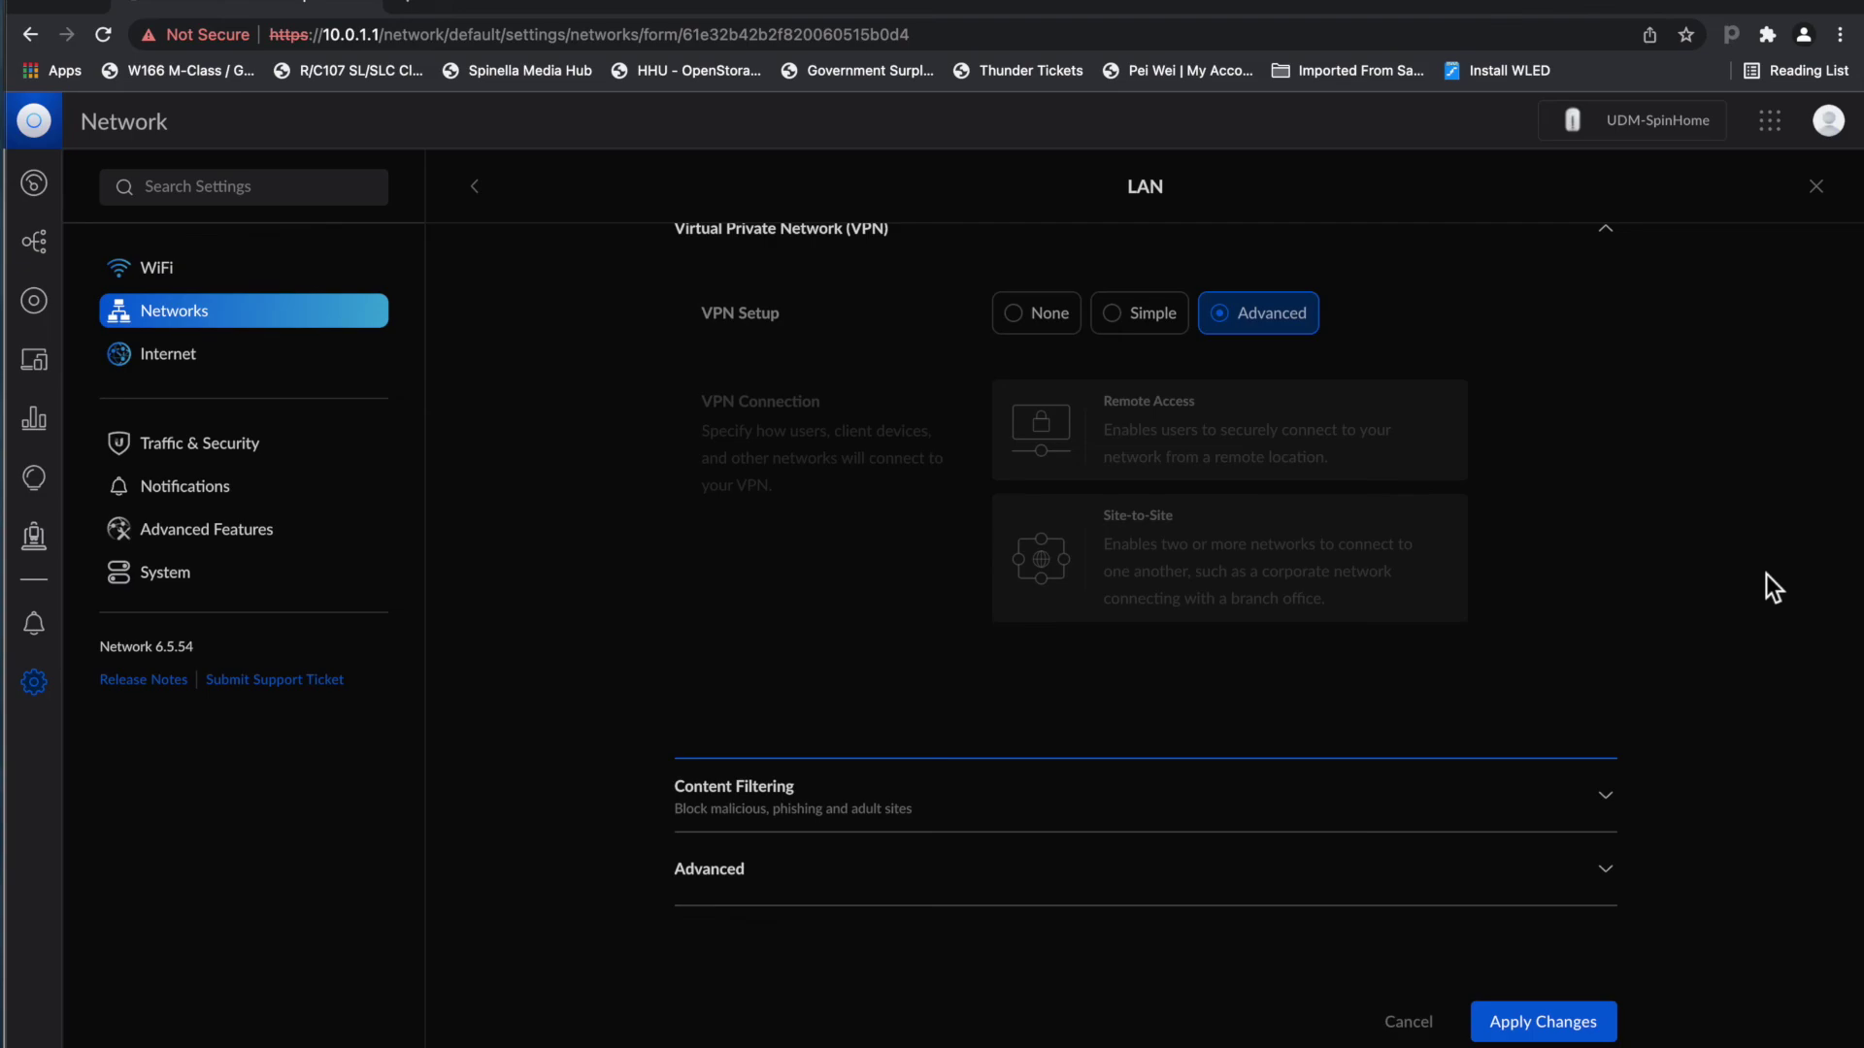
left_click(1145, 330)
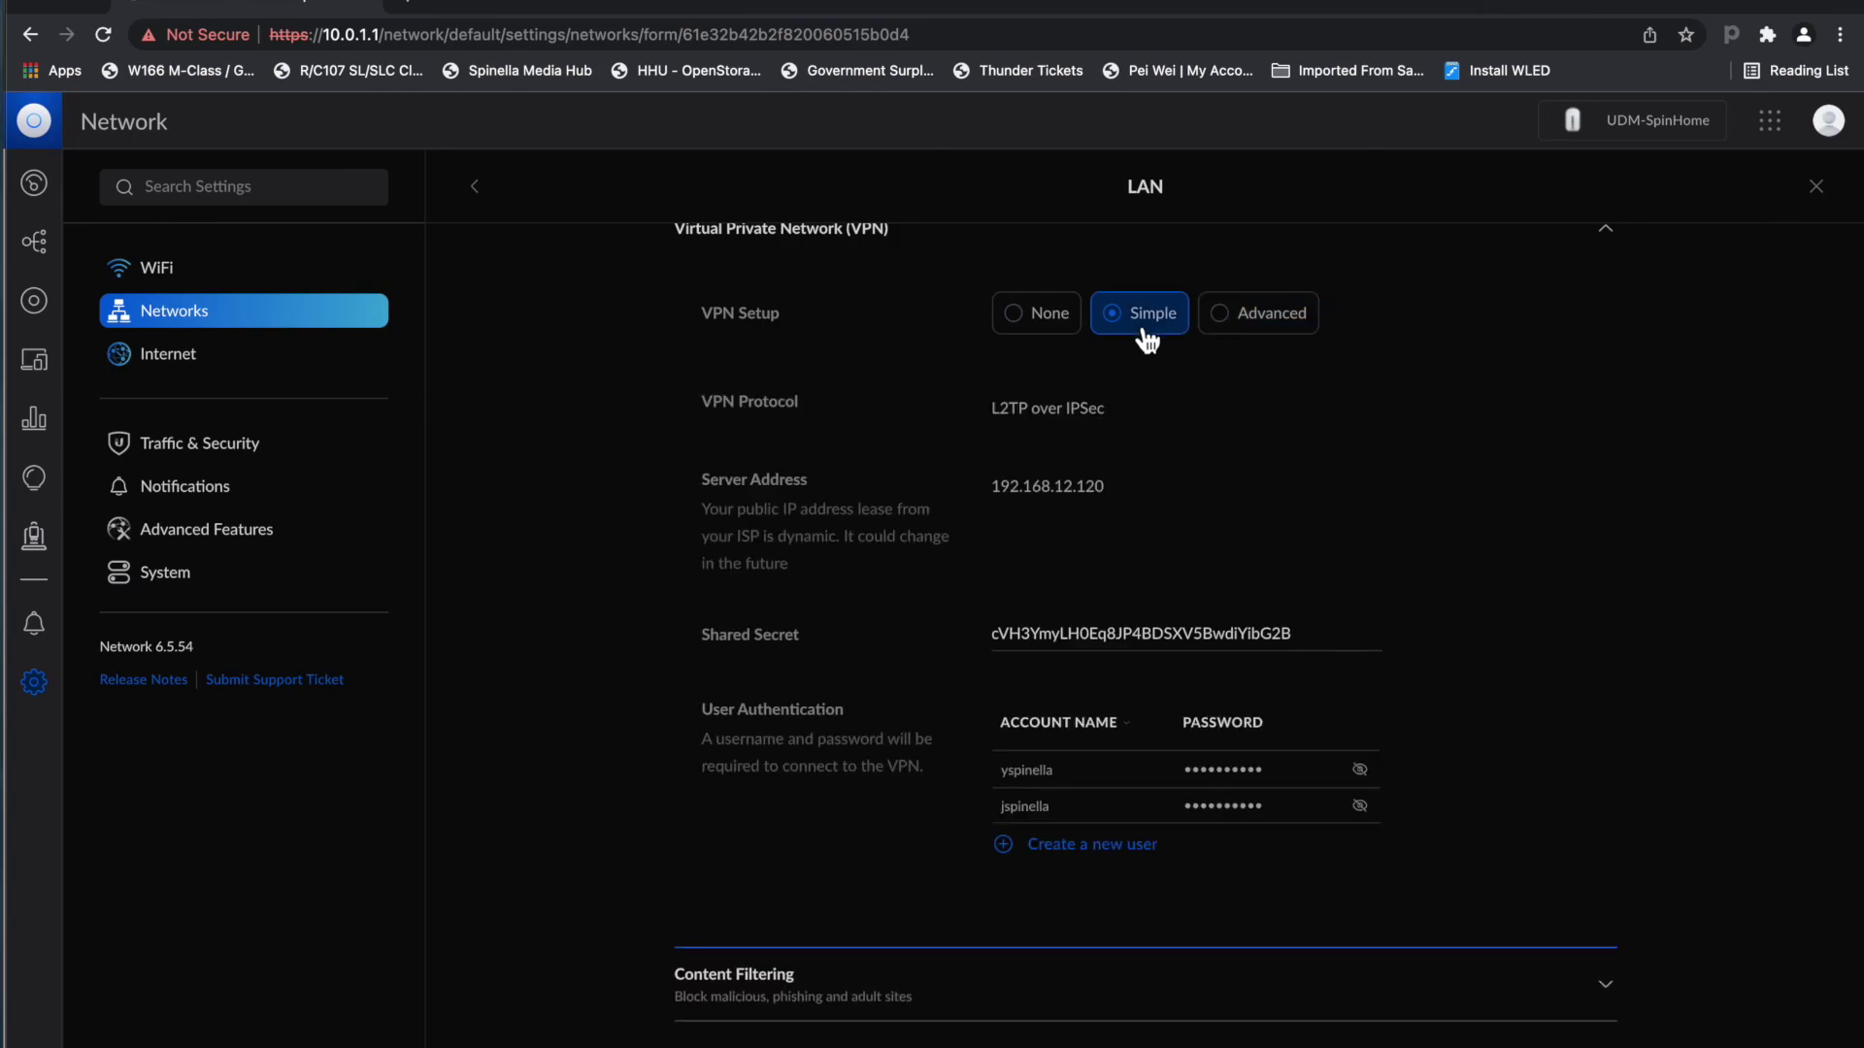
double_click(1058, 485)
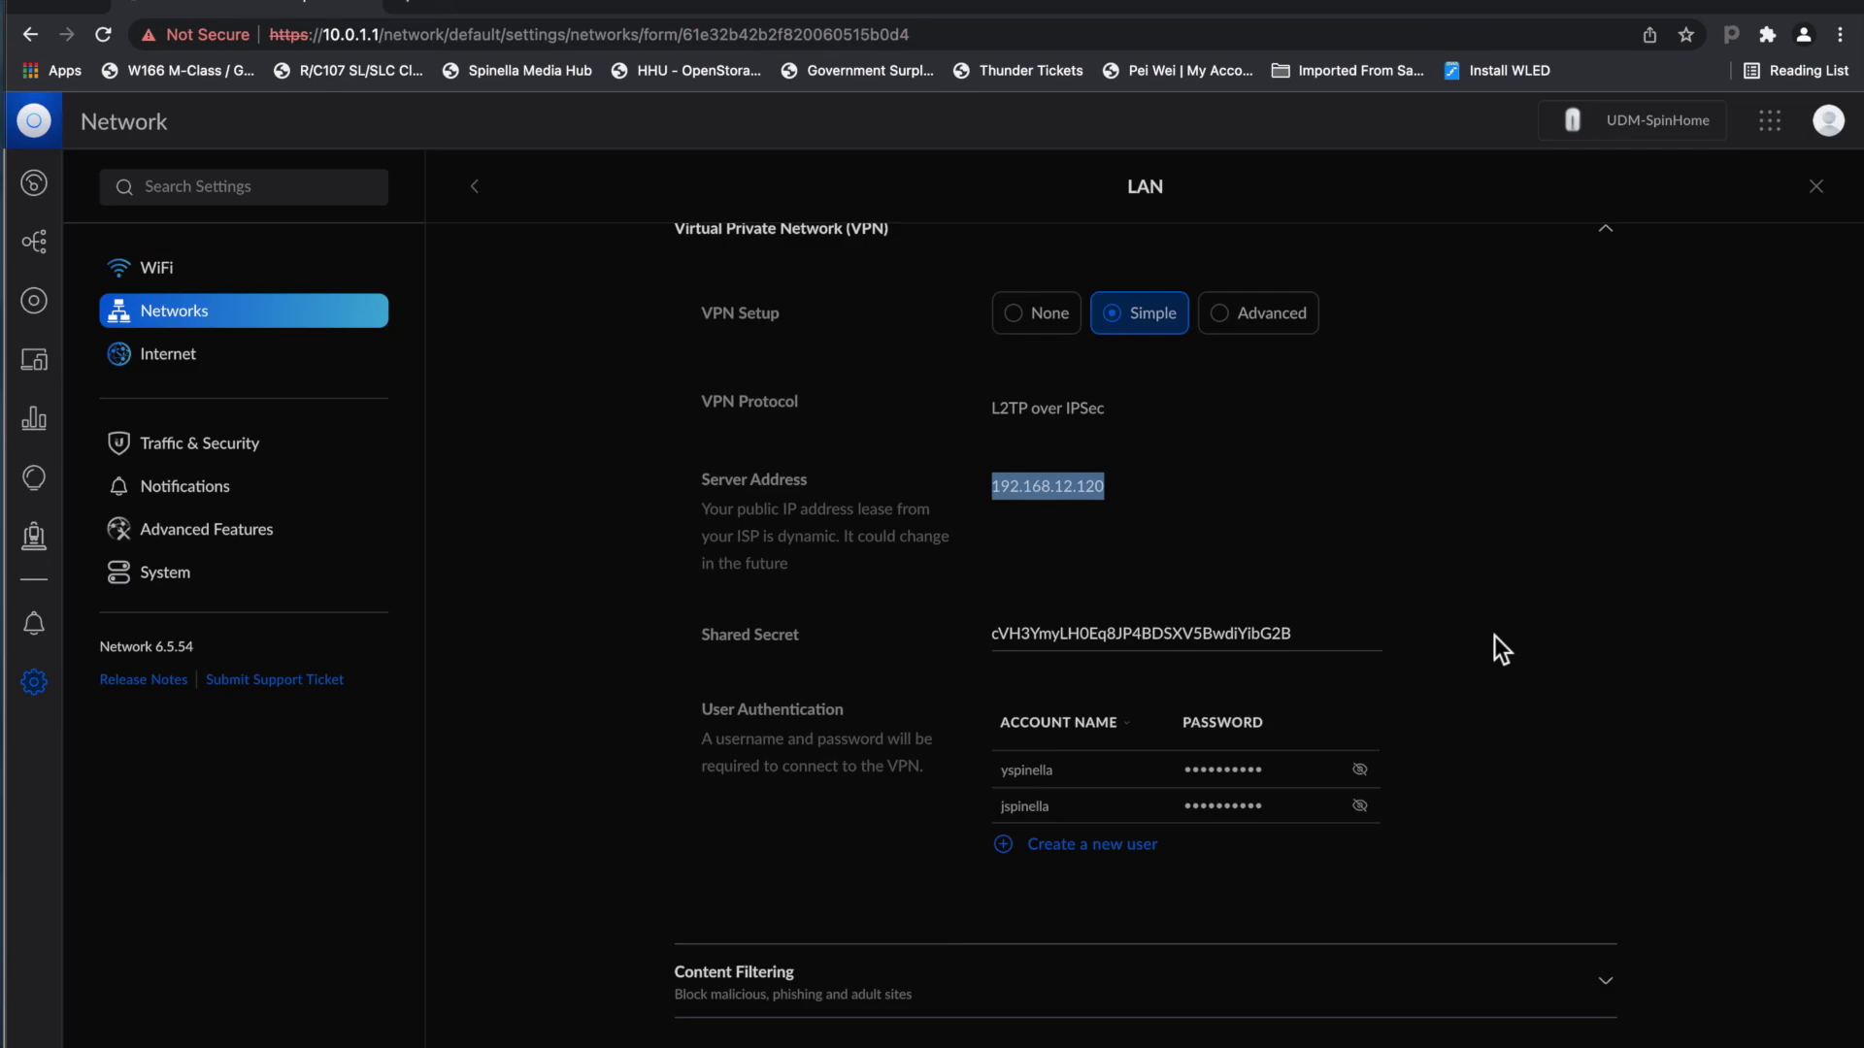
double_click(1101, 493)
scroll(1656, 741, "down", 1)
scroll(1656, 742, "up", 3)
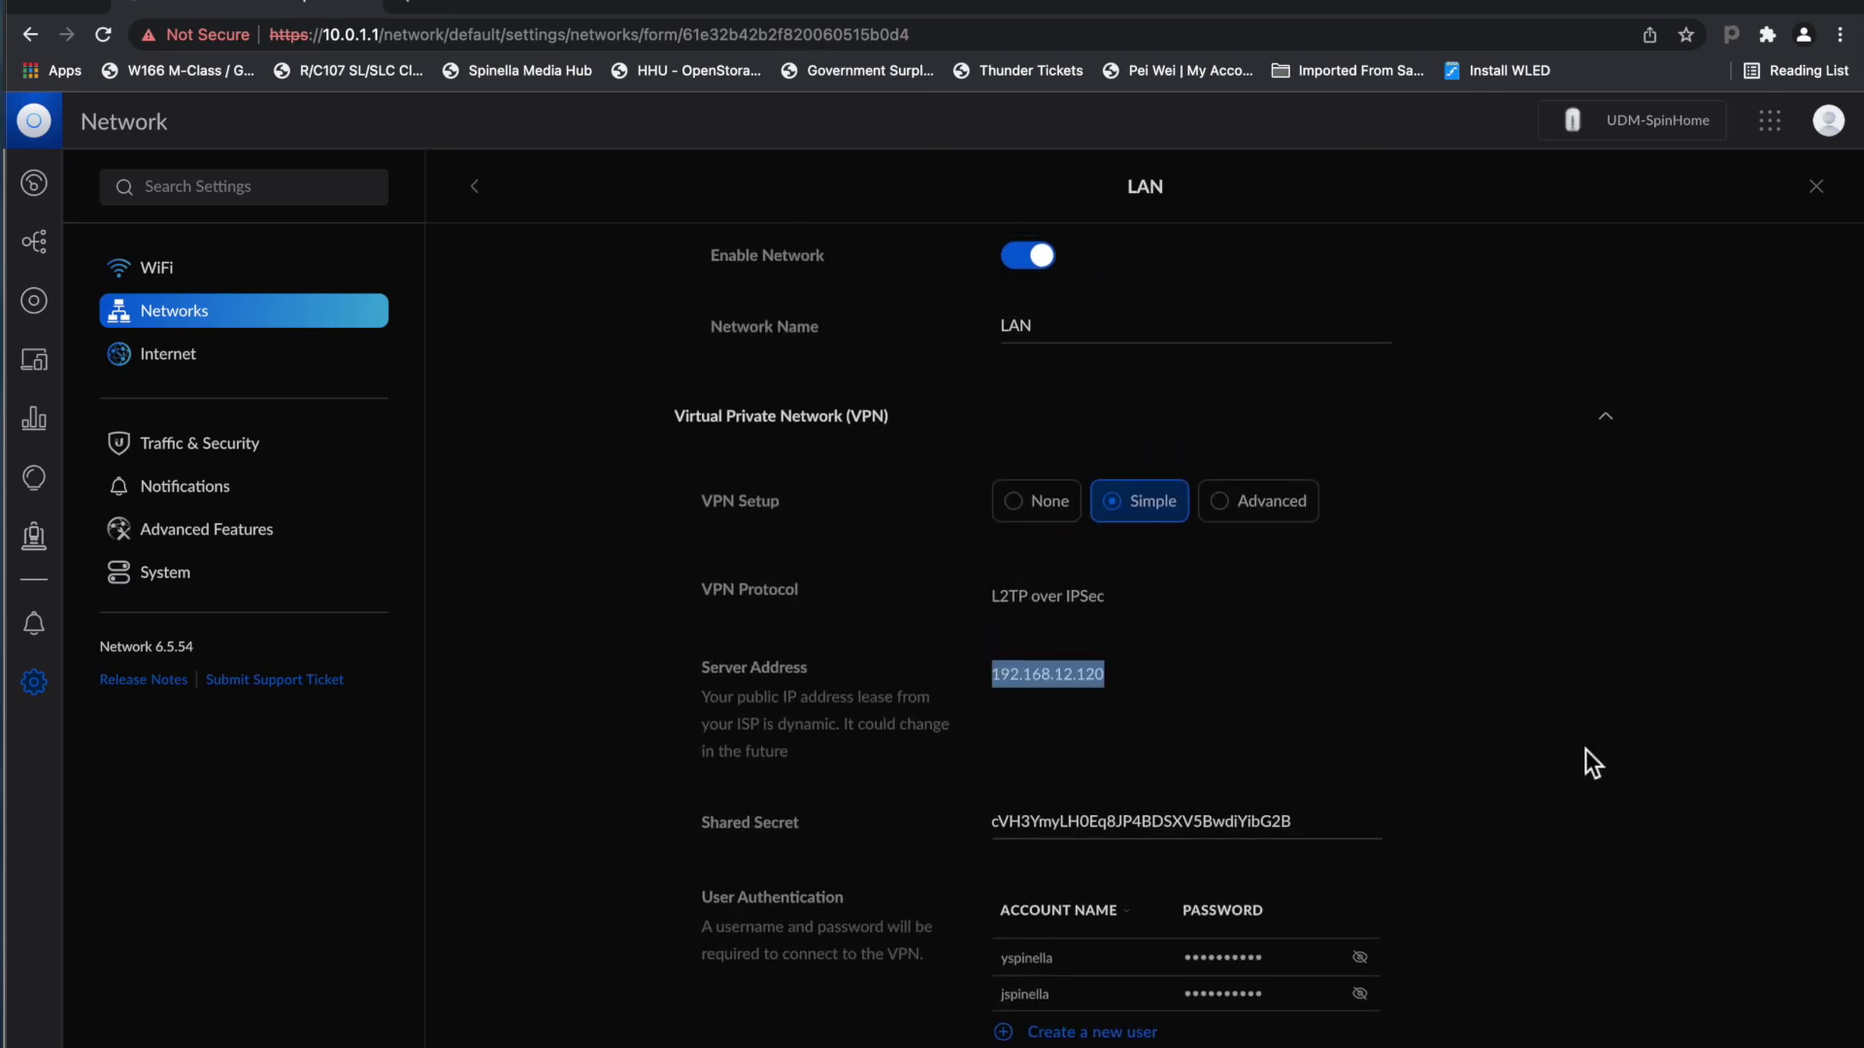
Step: Switch the LAN VPN setup off Simple, apply changes, and reopen its VPN section showing None
left_click(1298, 514)
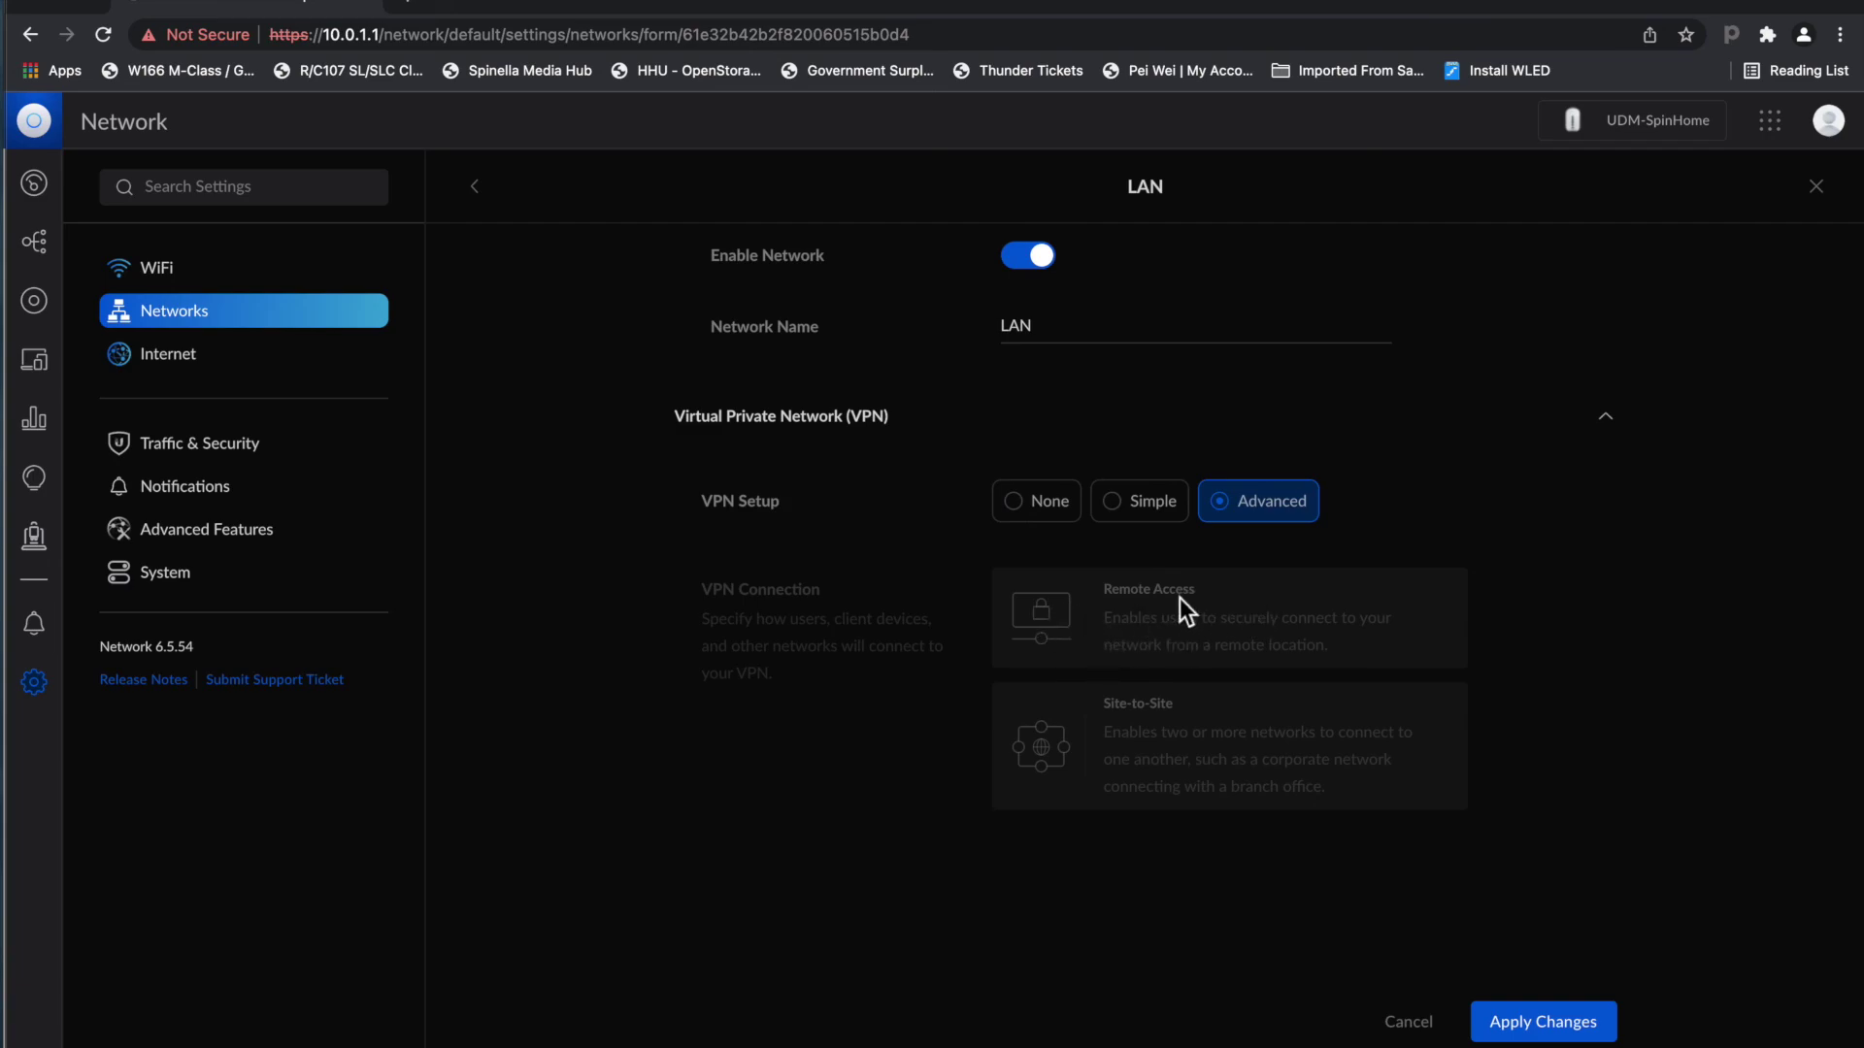
left_click(1524, 1027)
left_click(682, 439)
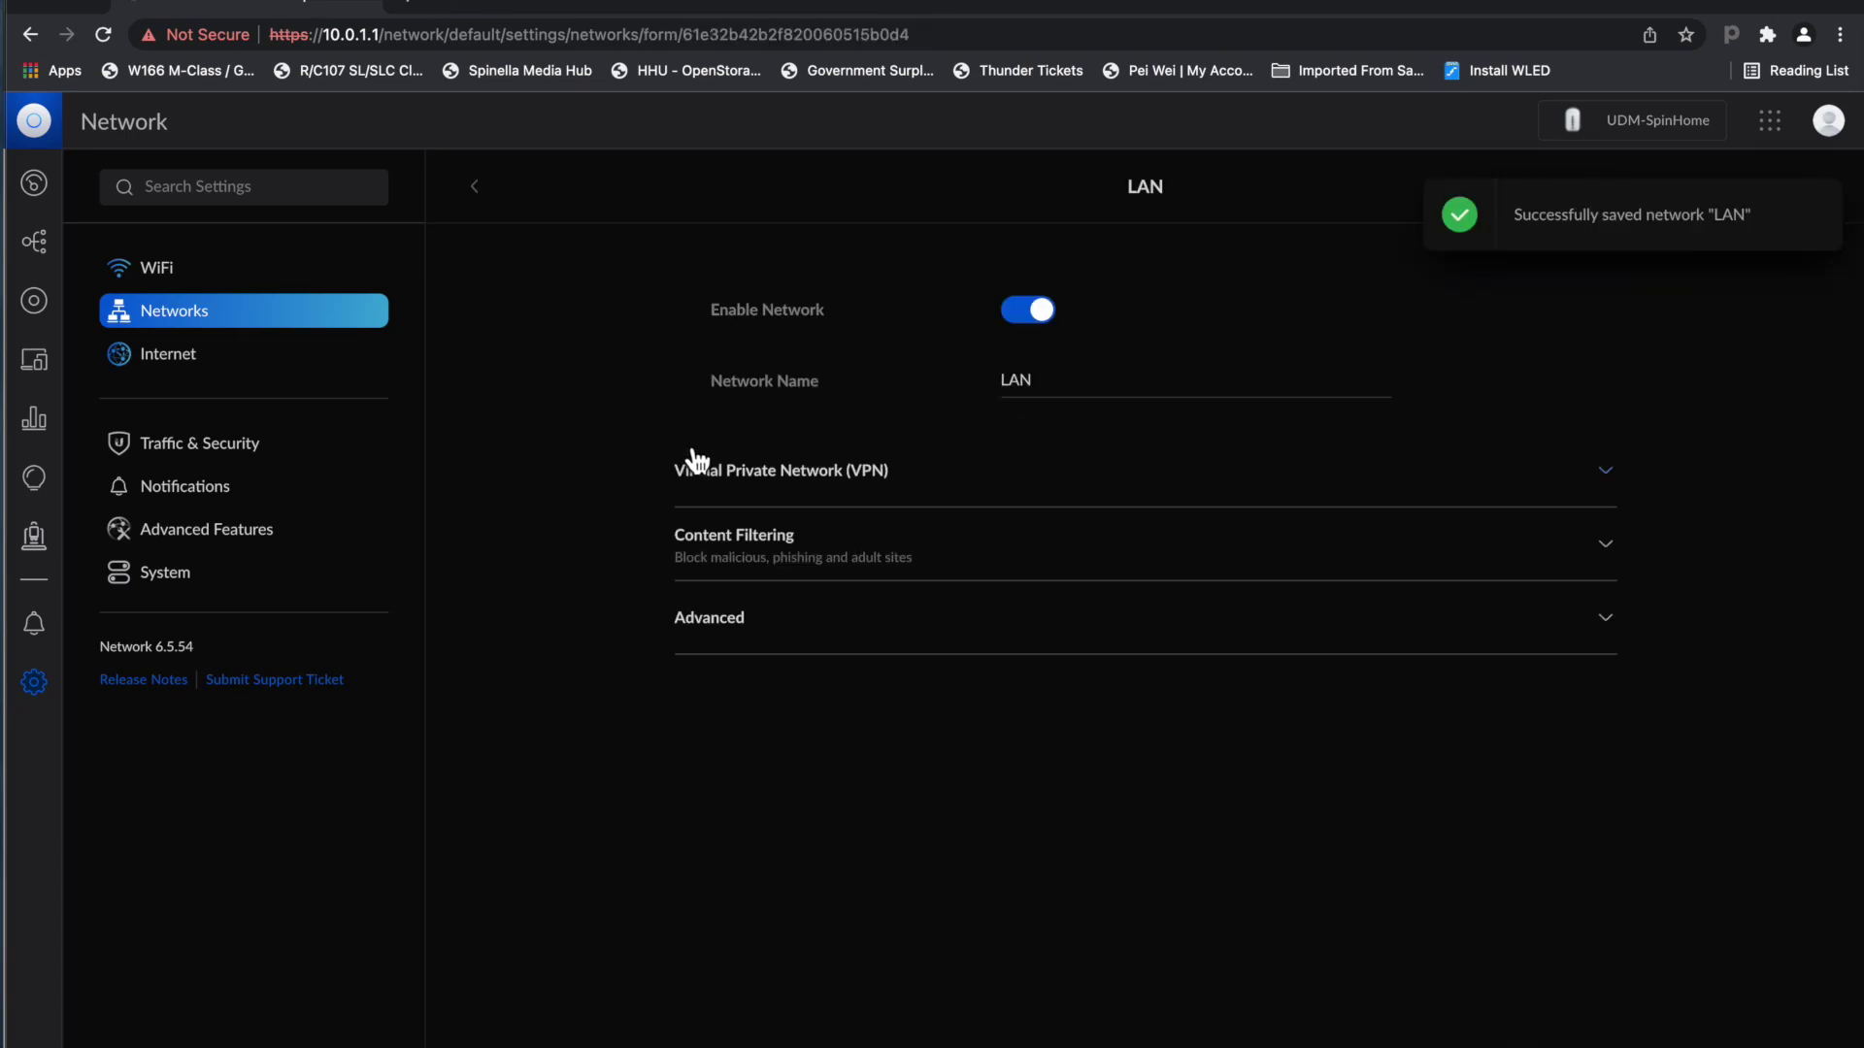
left_click(832, 476)
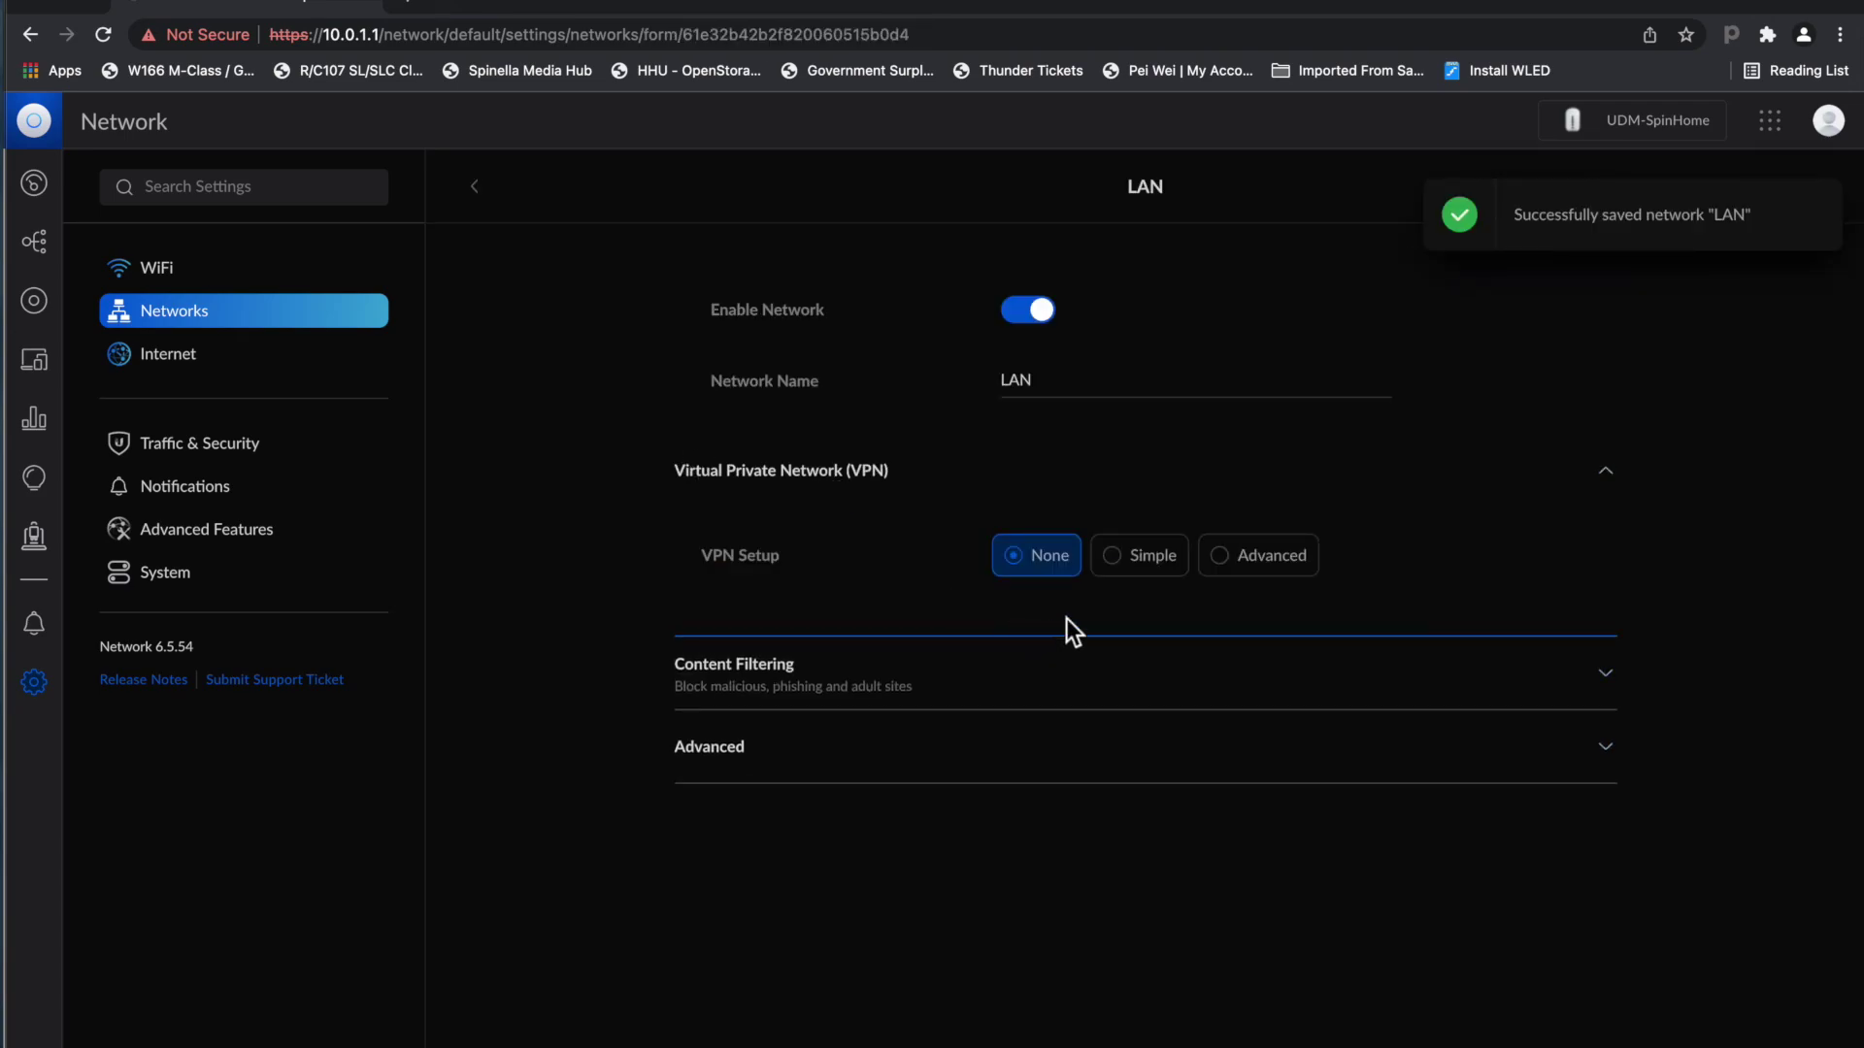
Step: Return the LAN VPN setup to Simple L2TP over IPSec with a new shared secret
left_click(1262, 572)
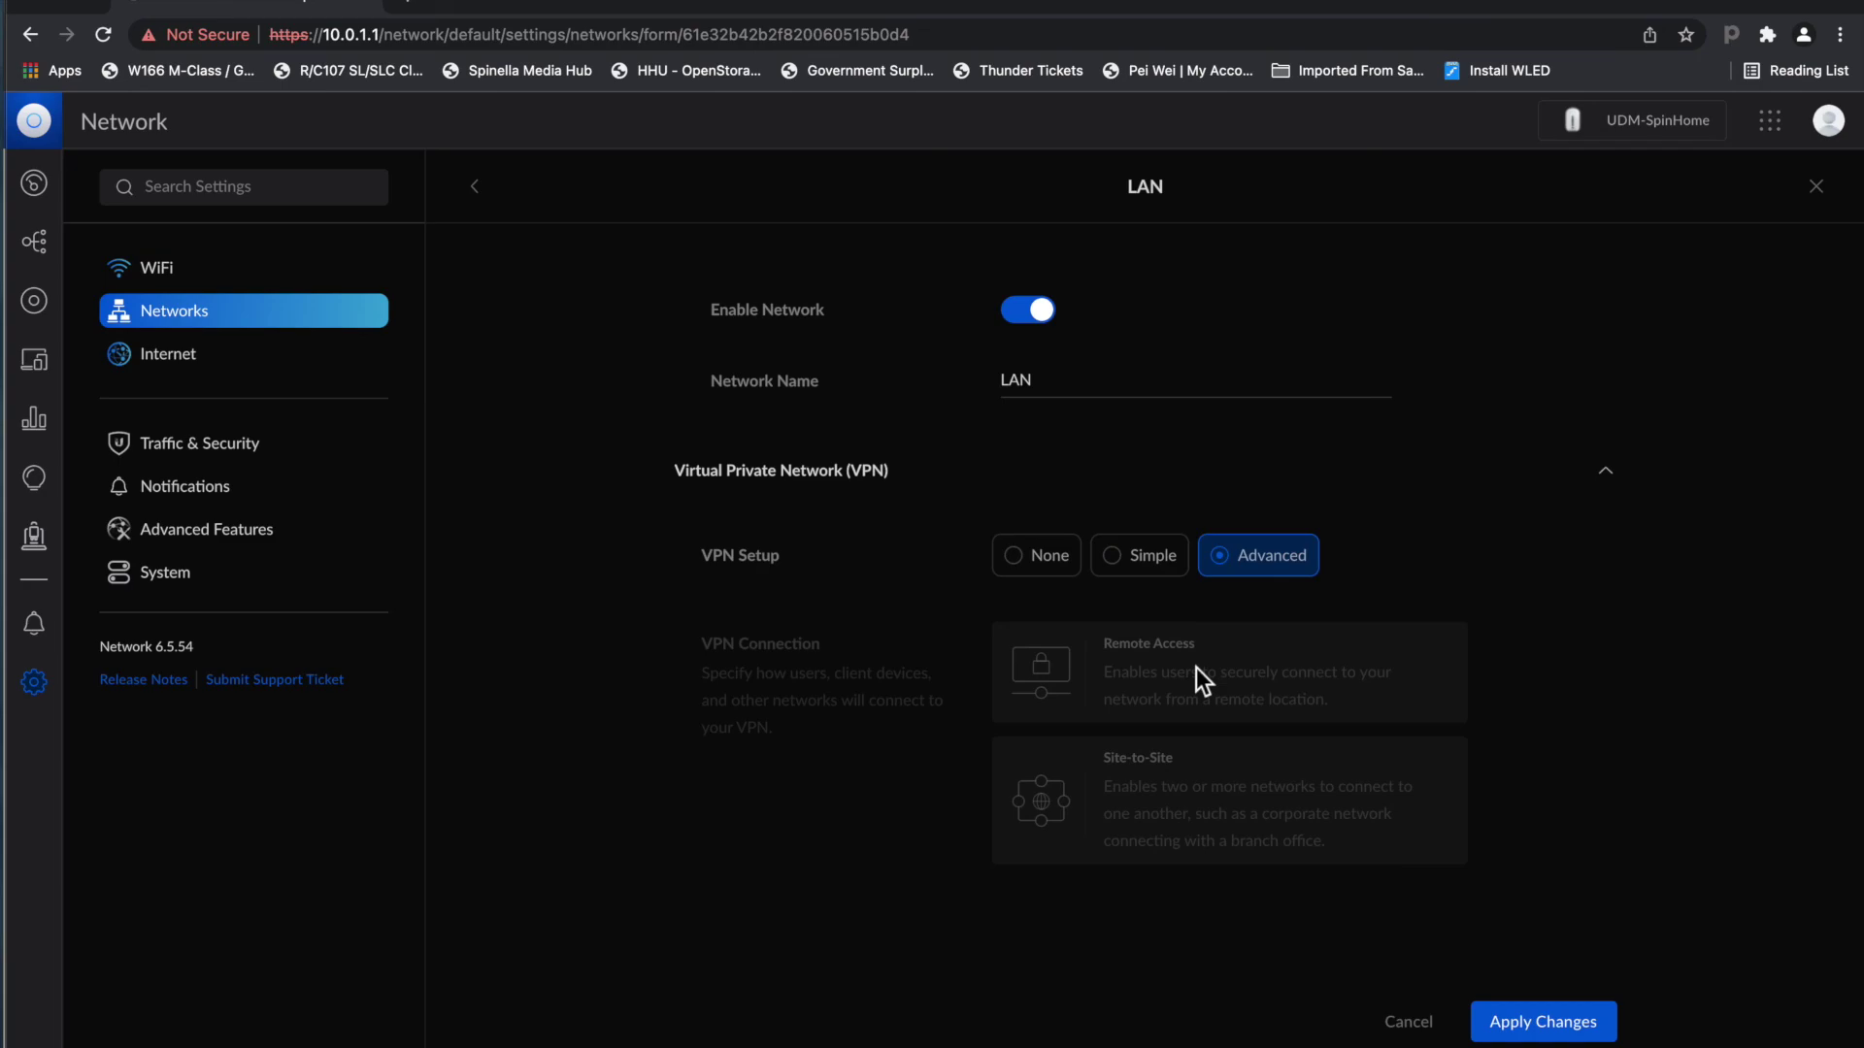
left_click(1132, 561)
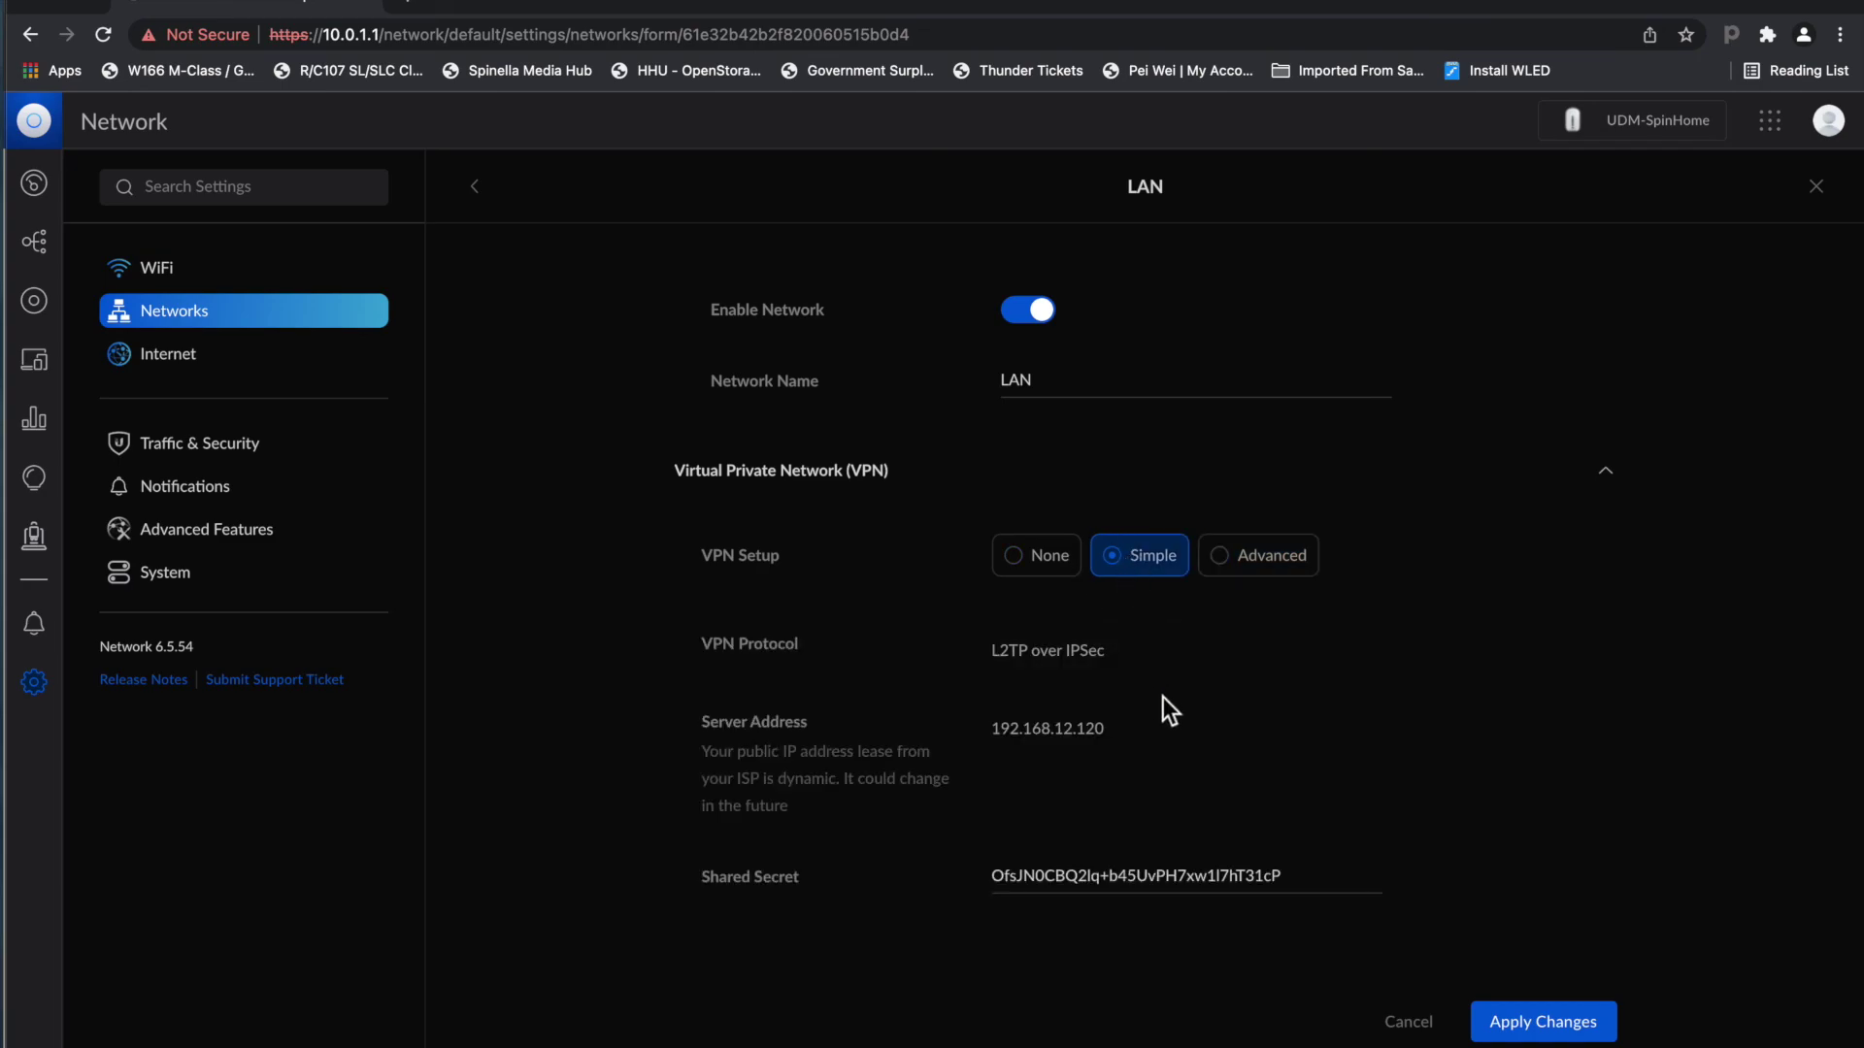
left_click_drag(1062, 728, 1074, 728)
left_click(1124, 743)
Step: Expand the LAN Advanced options: domain localdomain, no VLAN ID, isolation and IGMP snooping off
scroll(1330, 714, "down", 1)
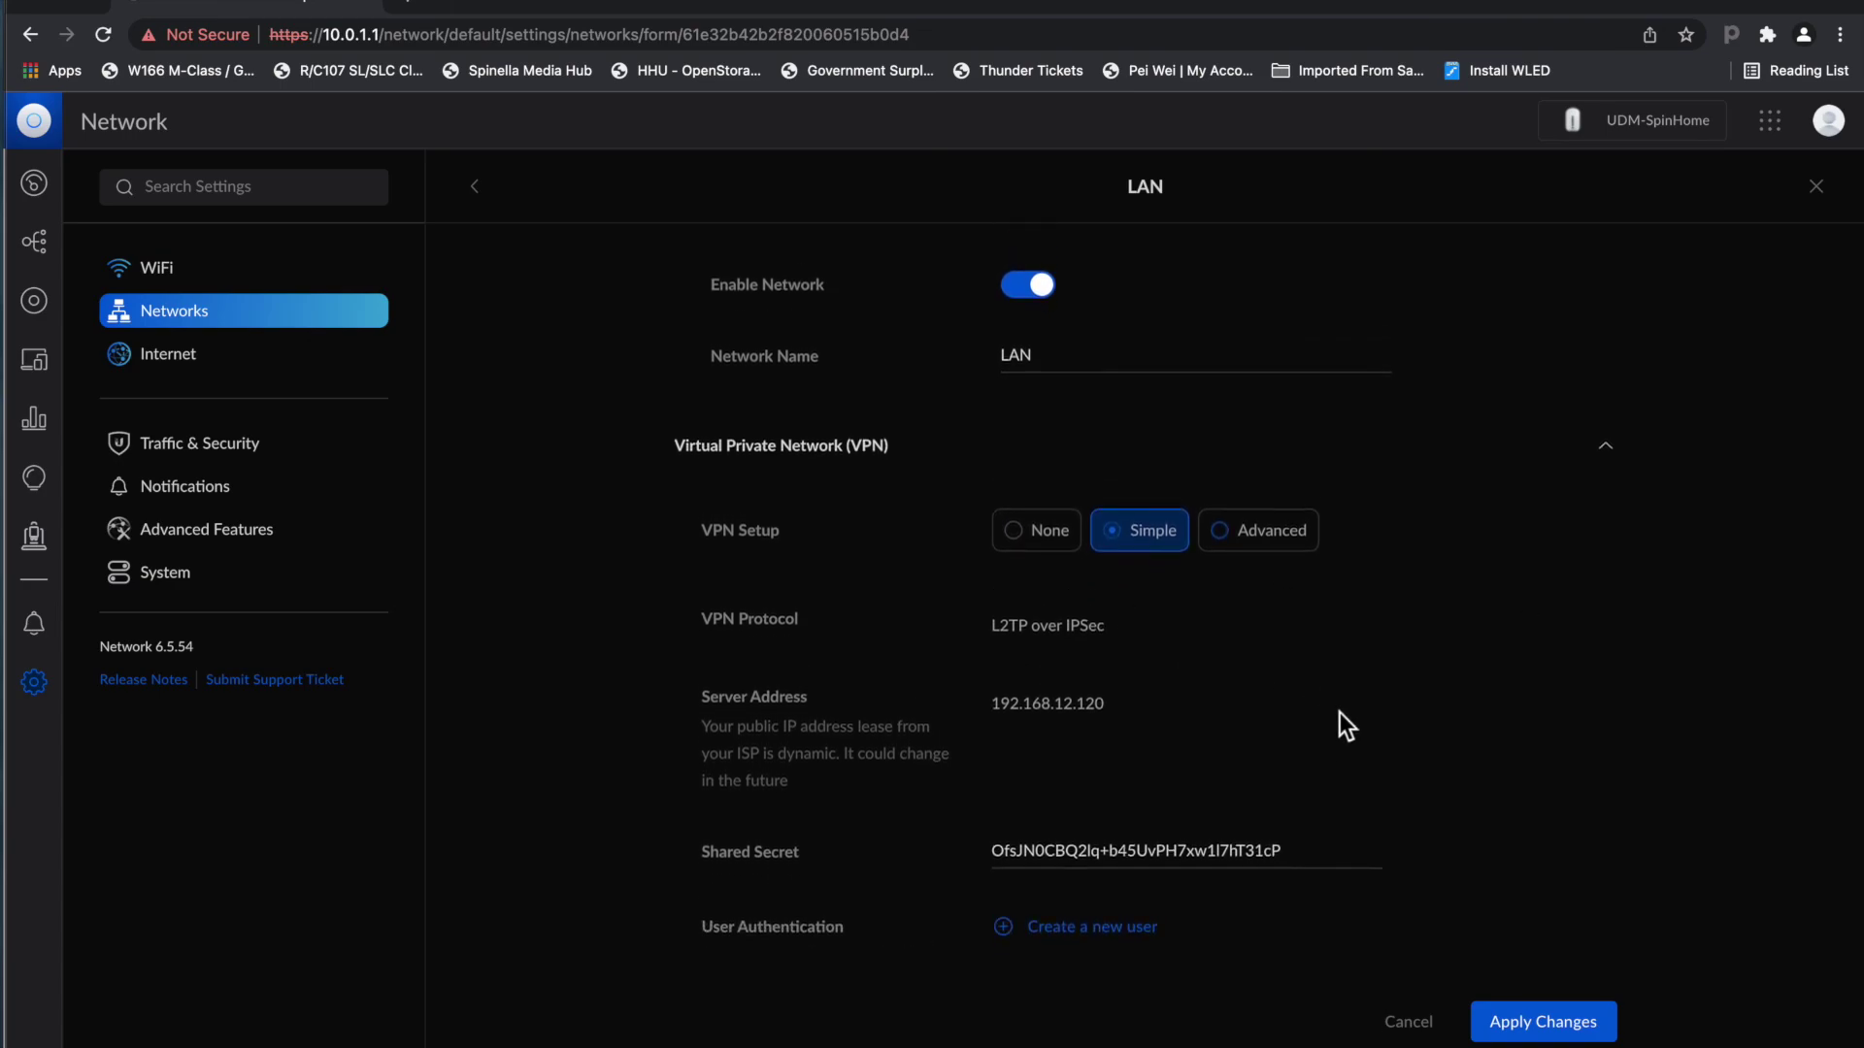
scroll(1340, 712, "up", 1)
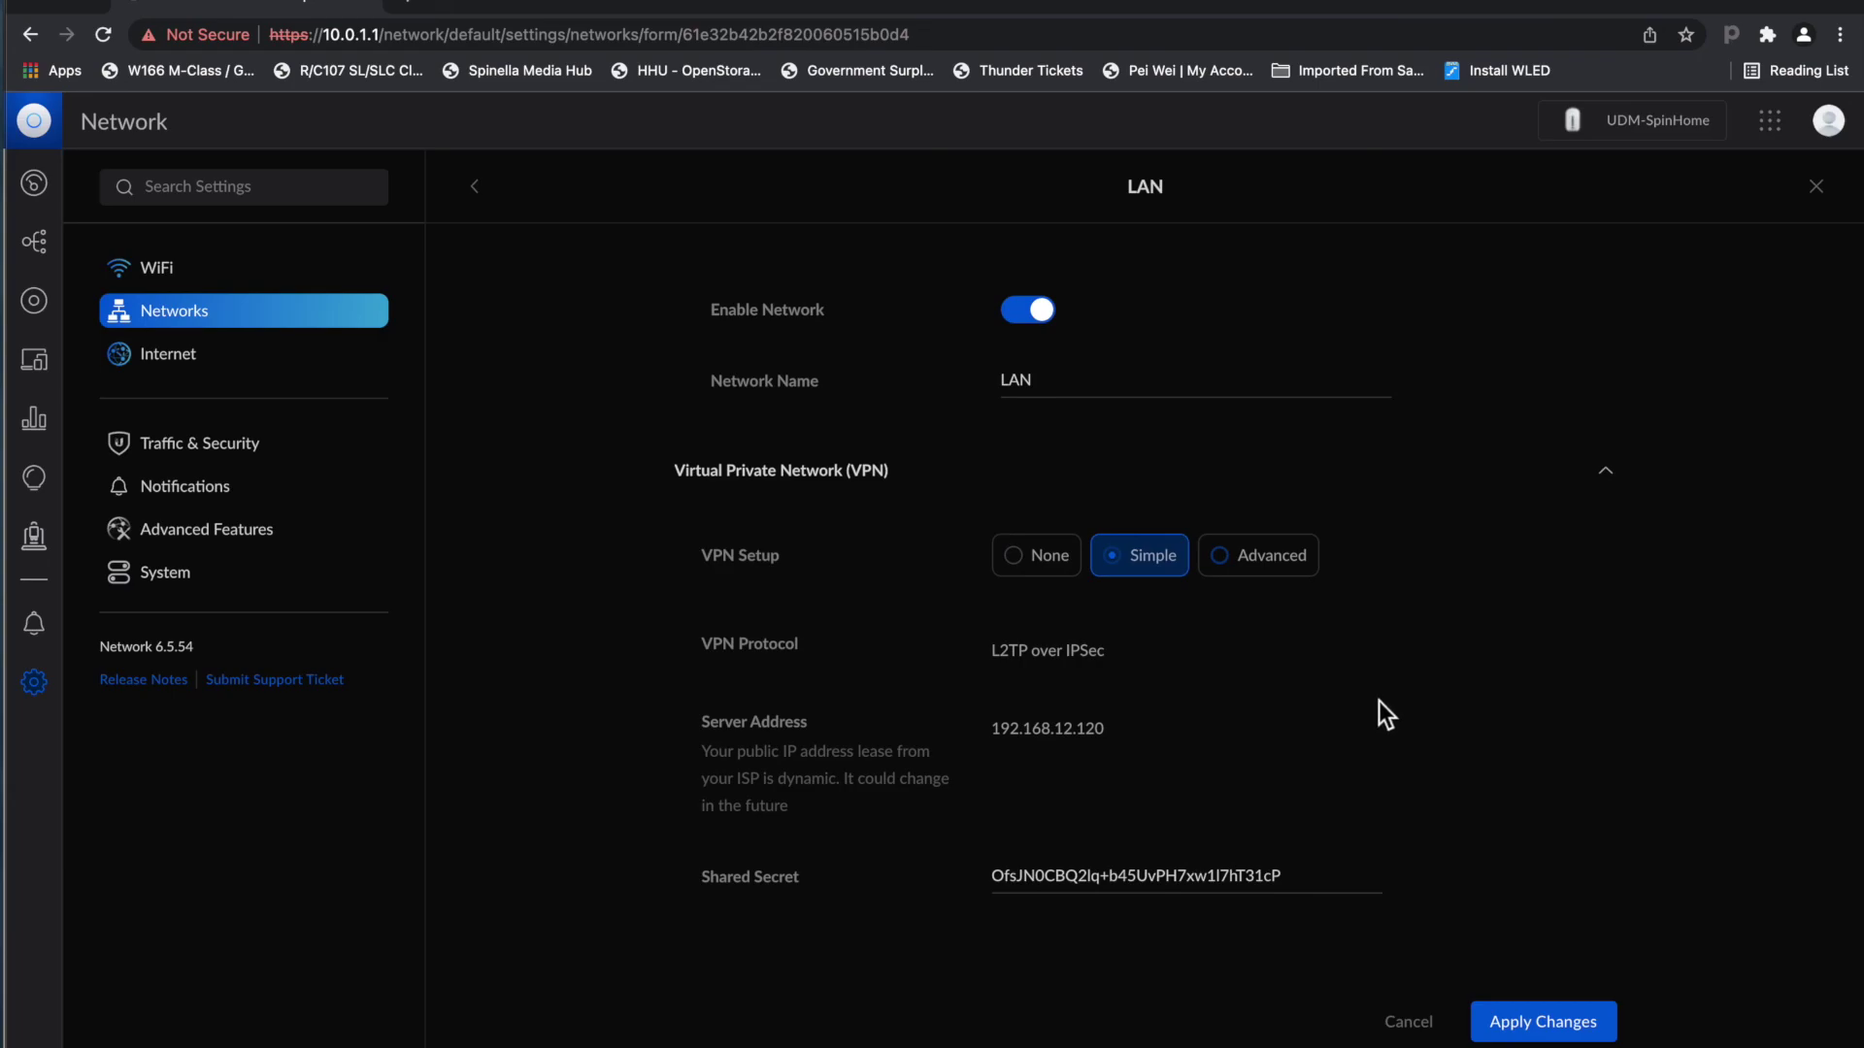
scroll(1451, 730, "down", 4)
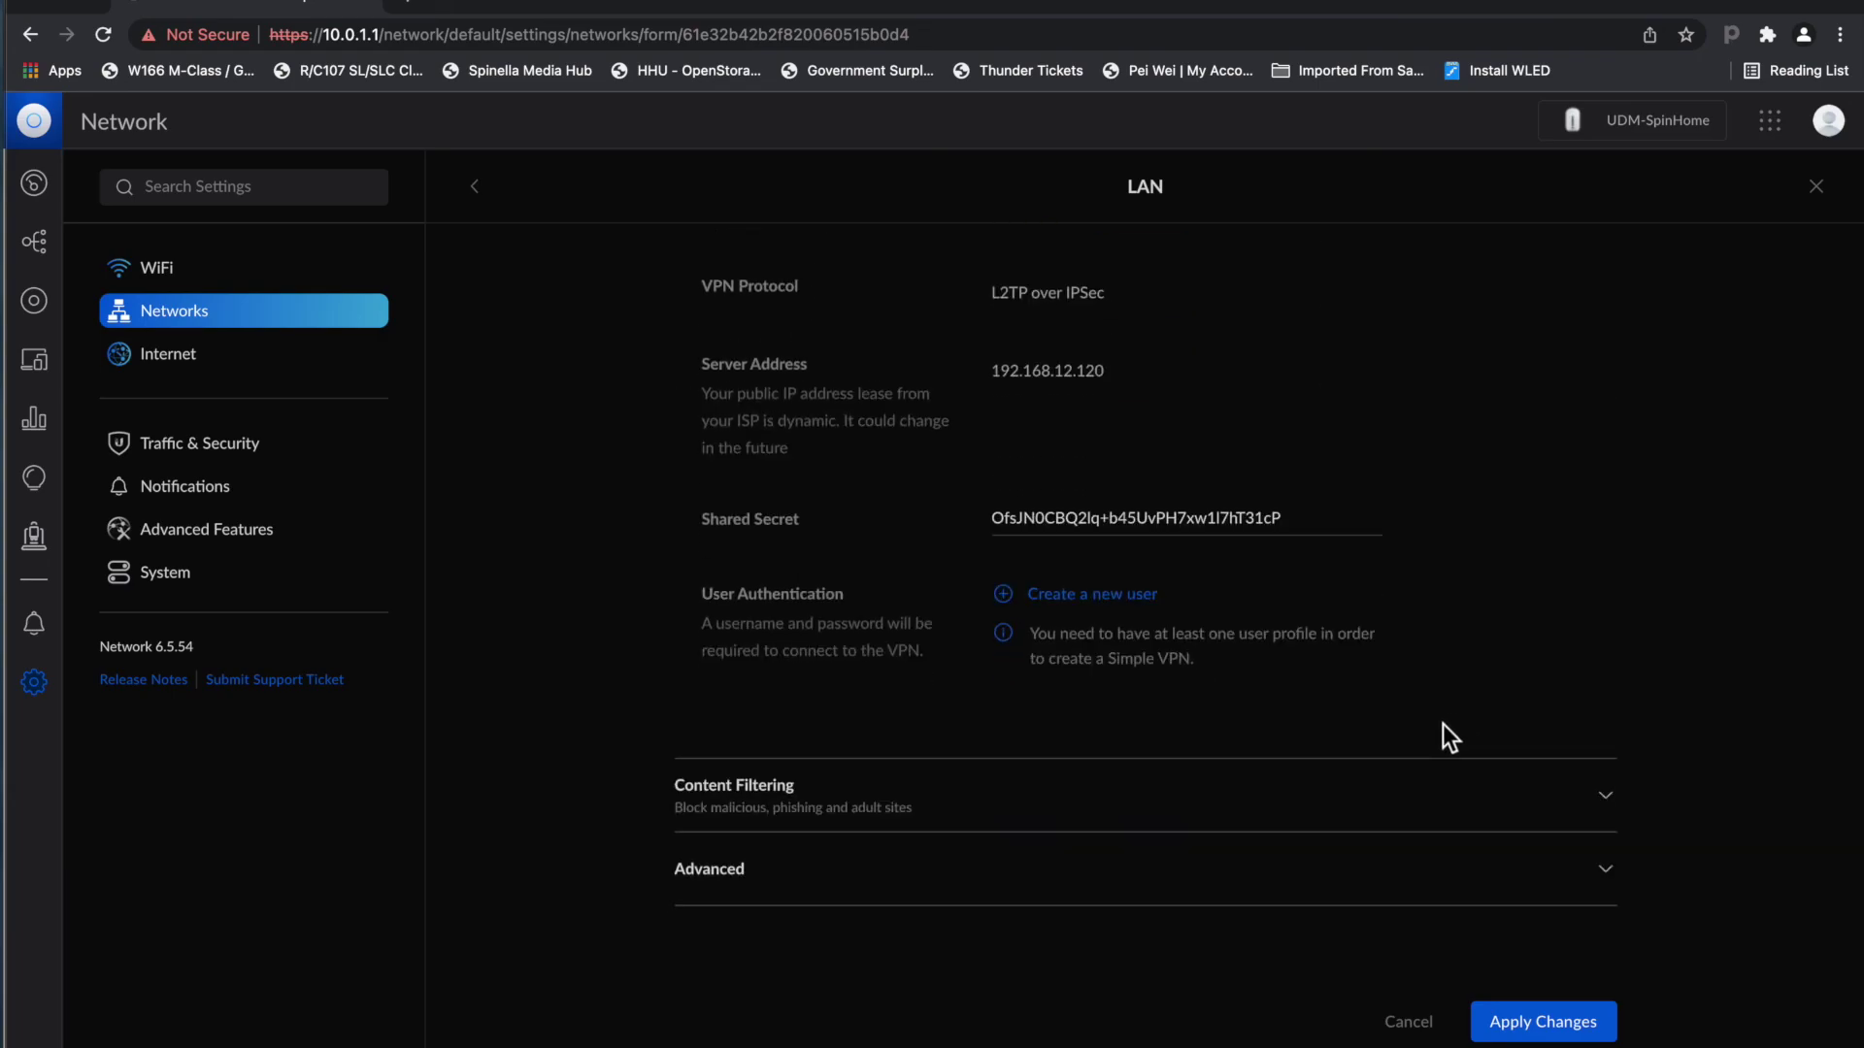
scroll(1453, 728, "up", 1)
scroll(1497, 870, "down", 1)
left_click(1094, 854)
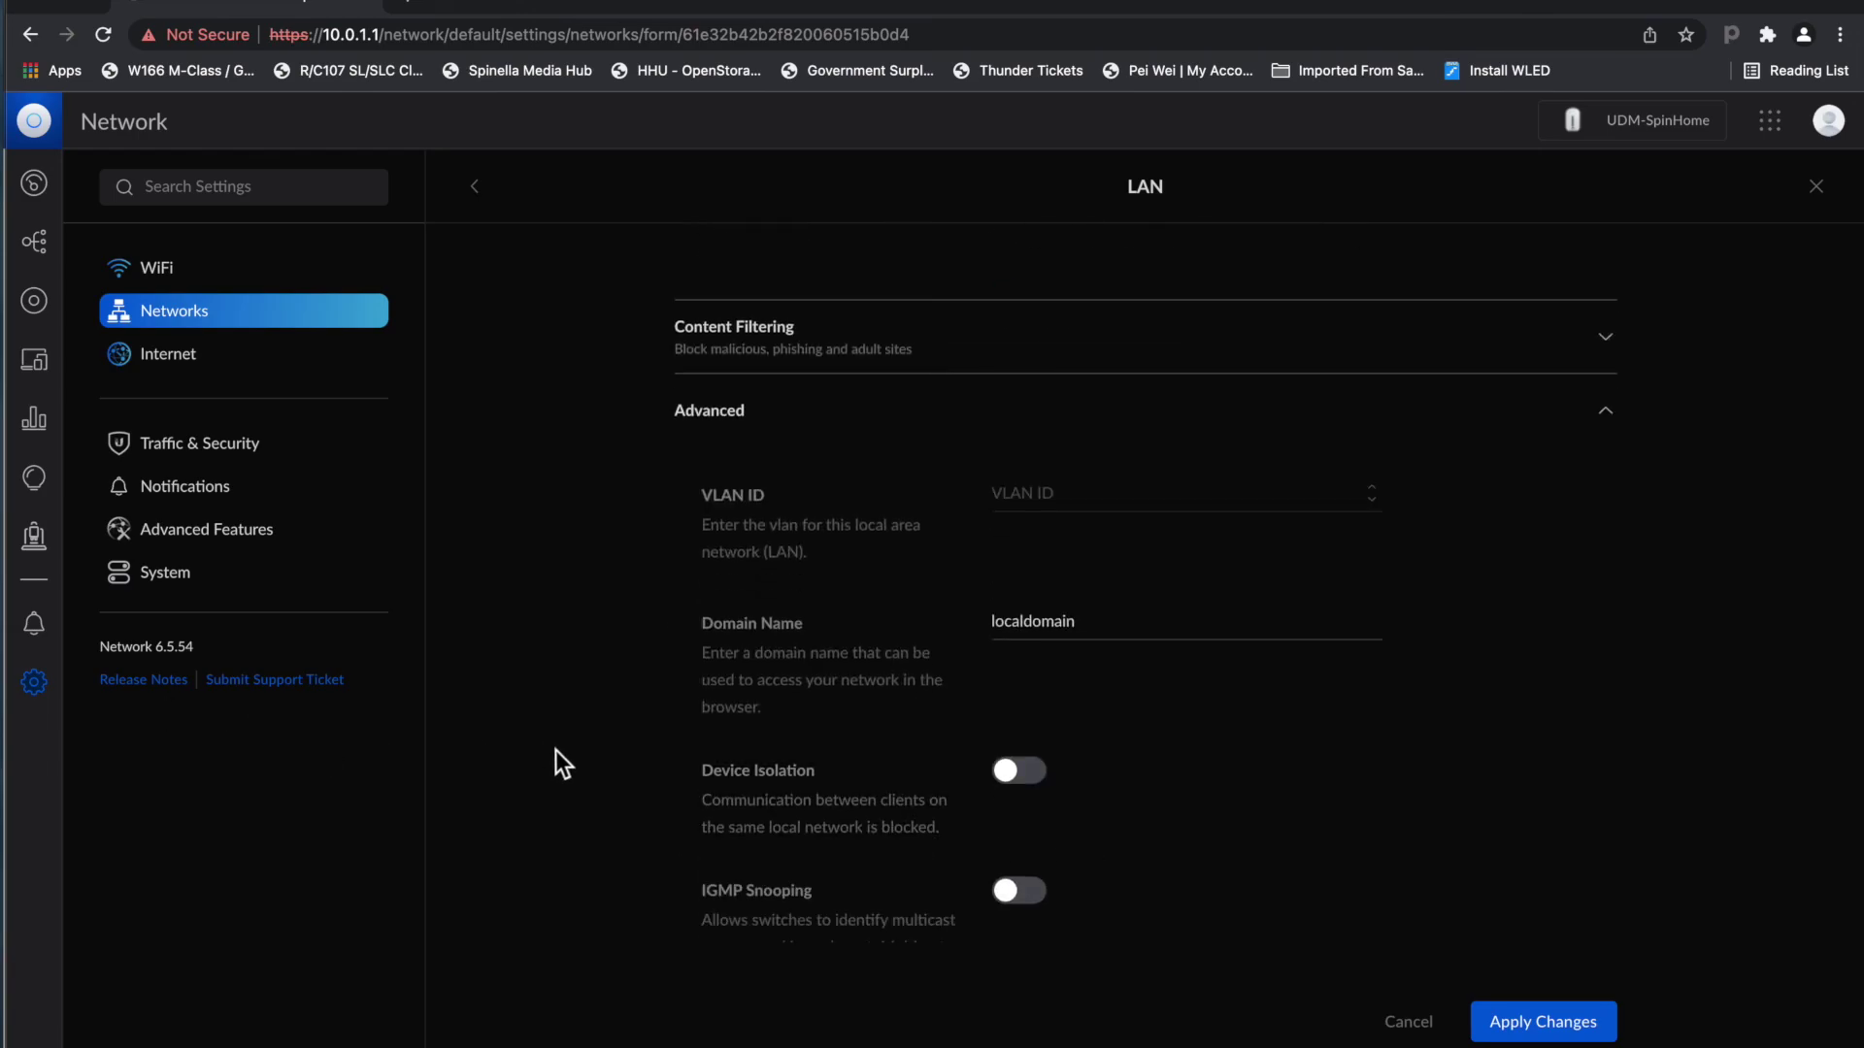
scroll(555, 750, "down", 7)
scroll(555, 749, "down", 6)
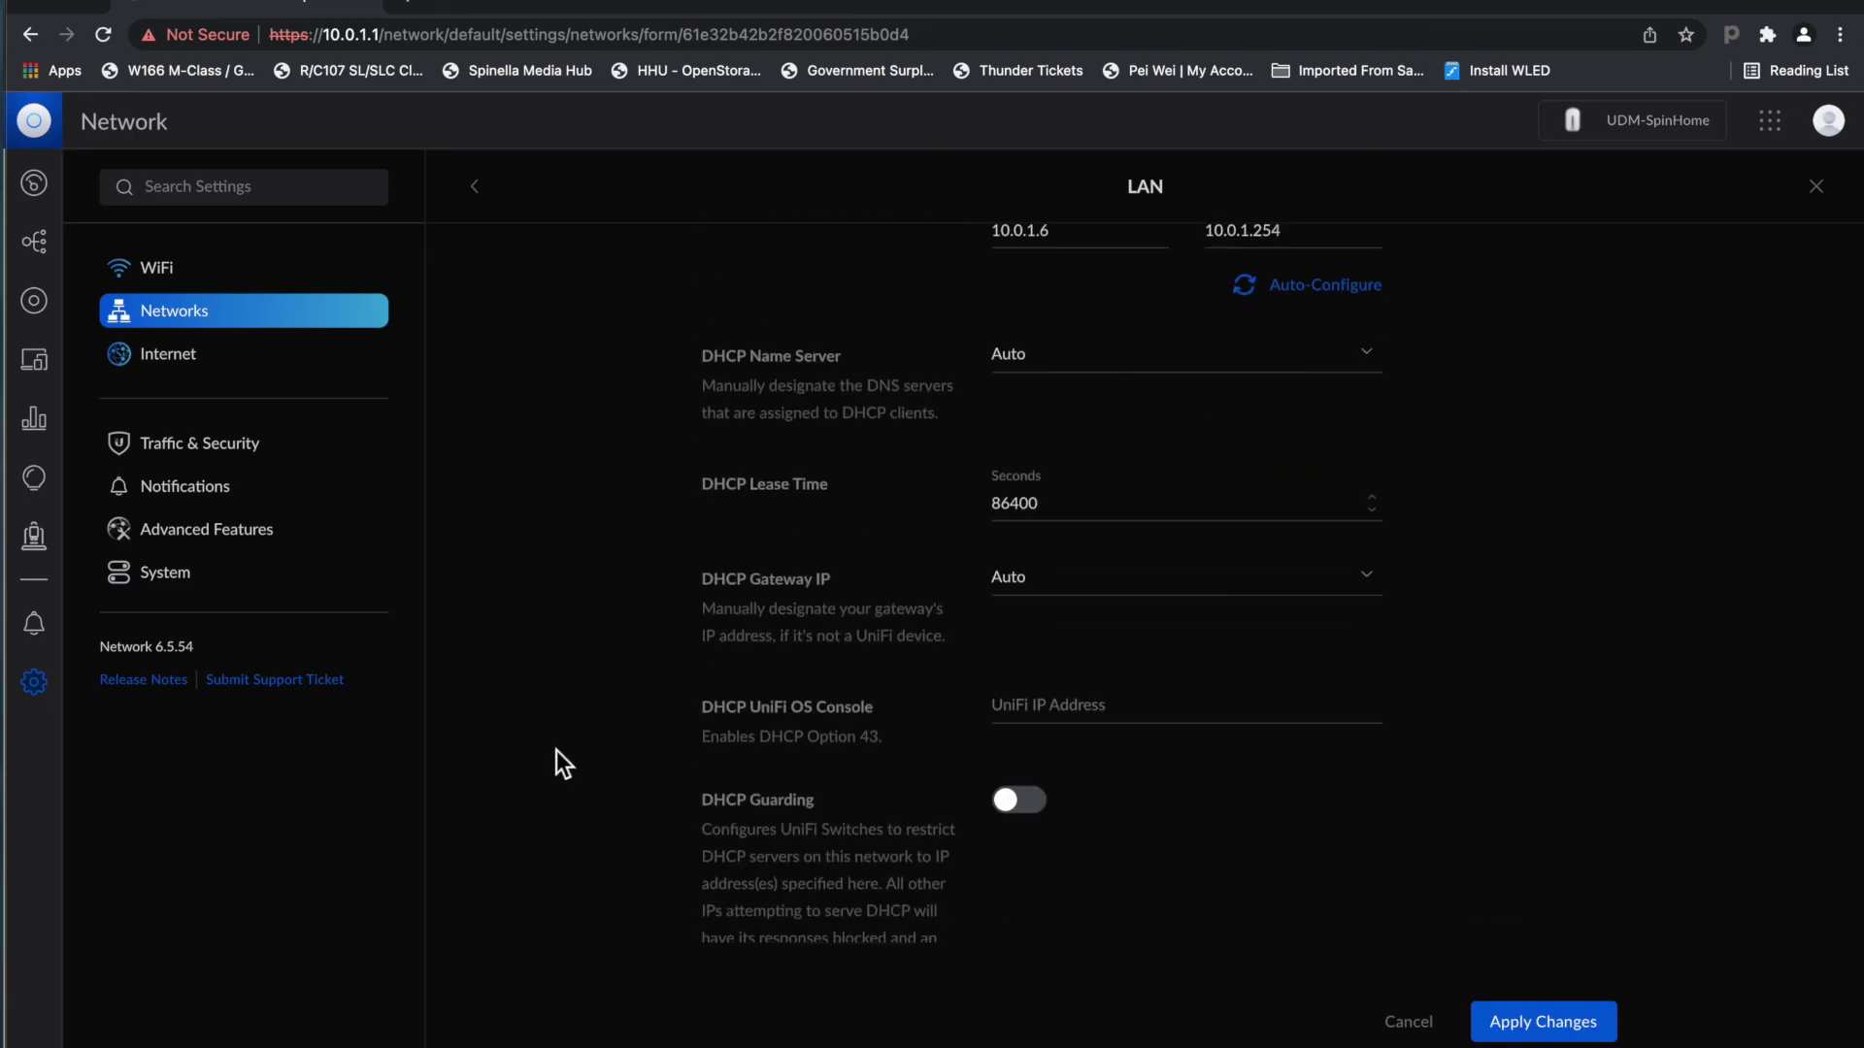
scroll(570, 777, "up", 8)
scroll(584, 788, "down", 15)
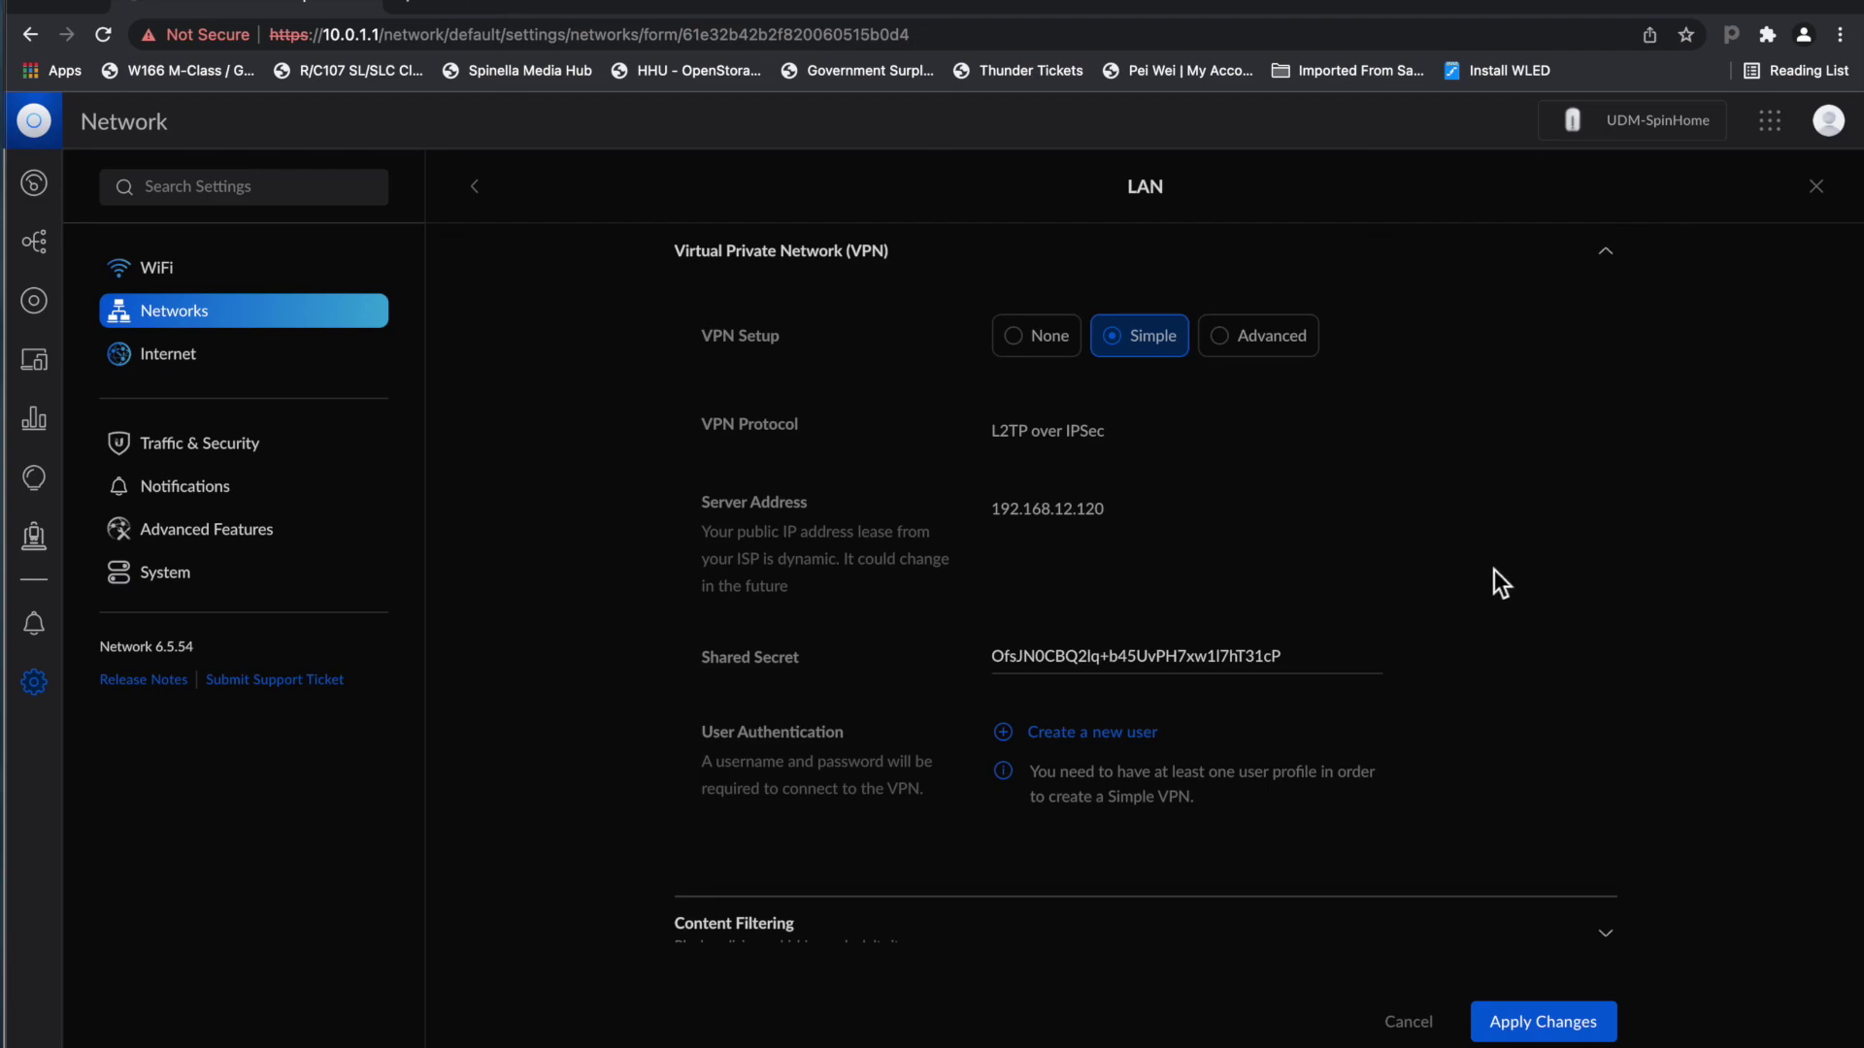
left_click(1613, 490)
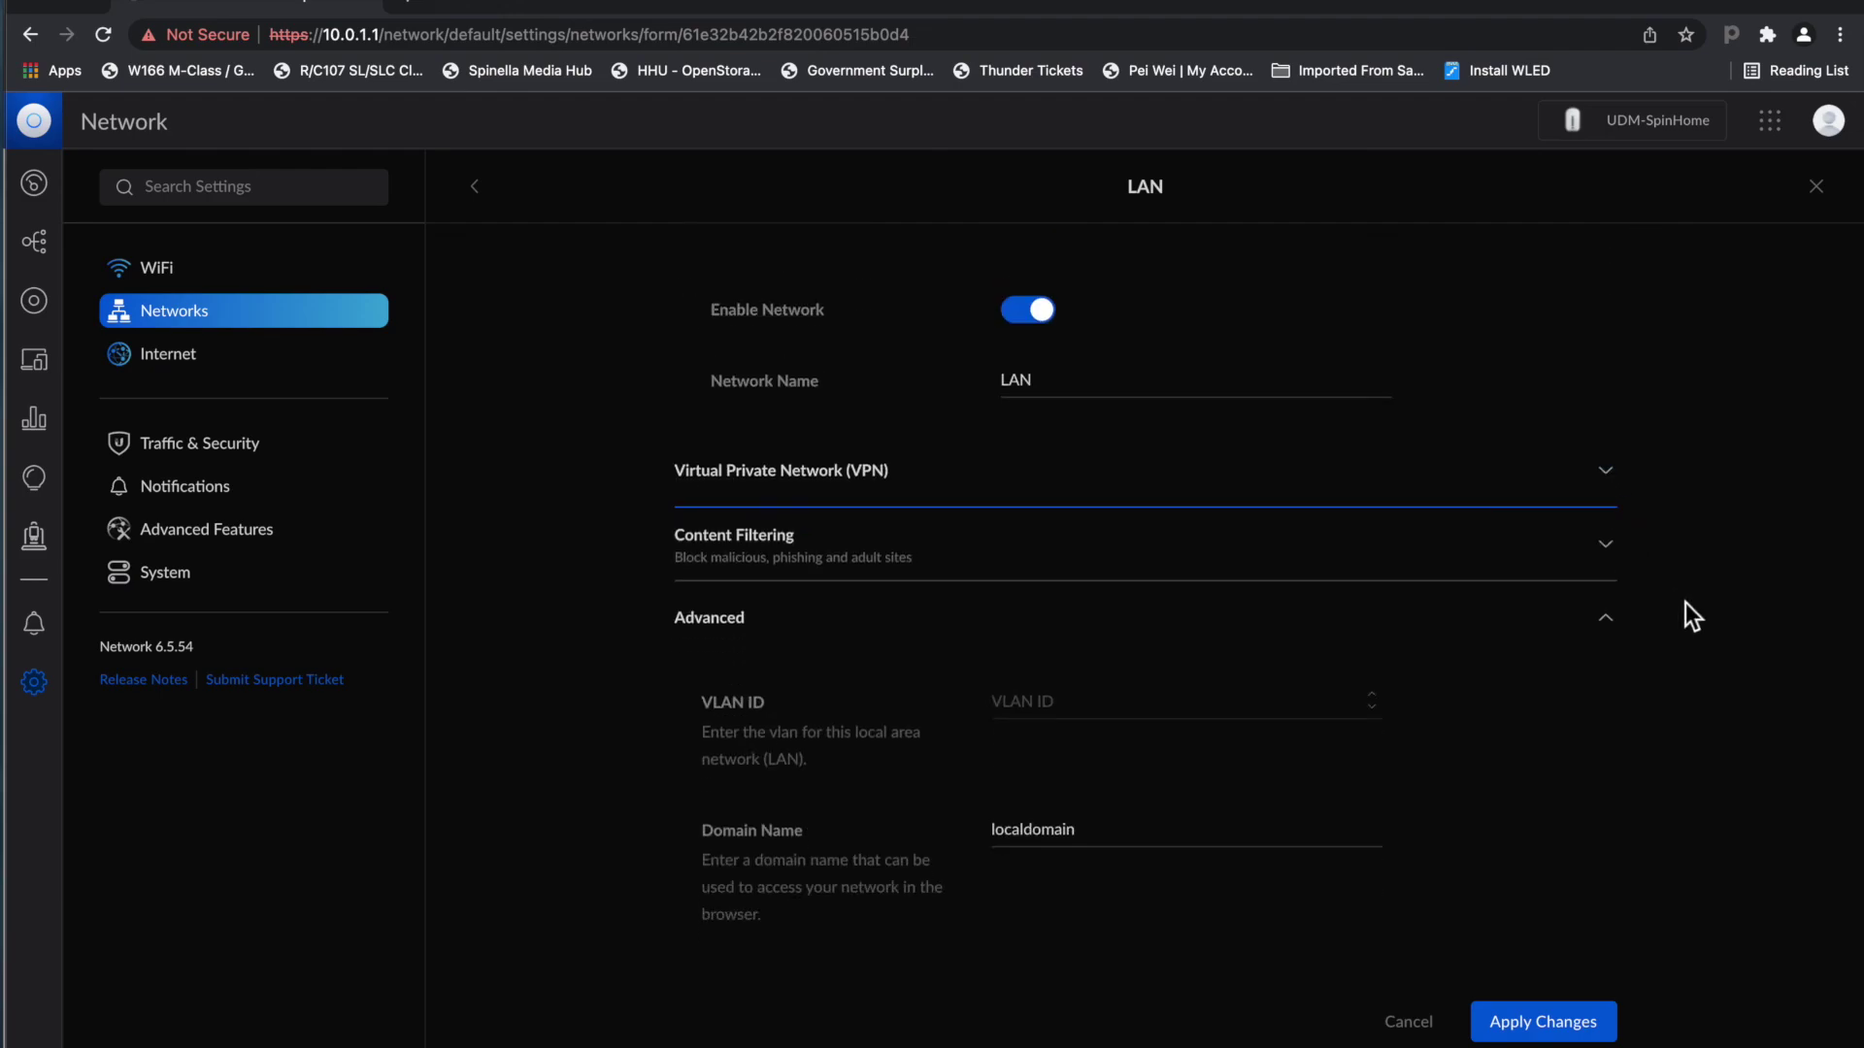
left_click(1628, 501)
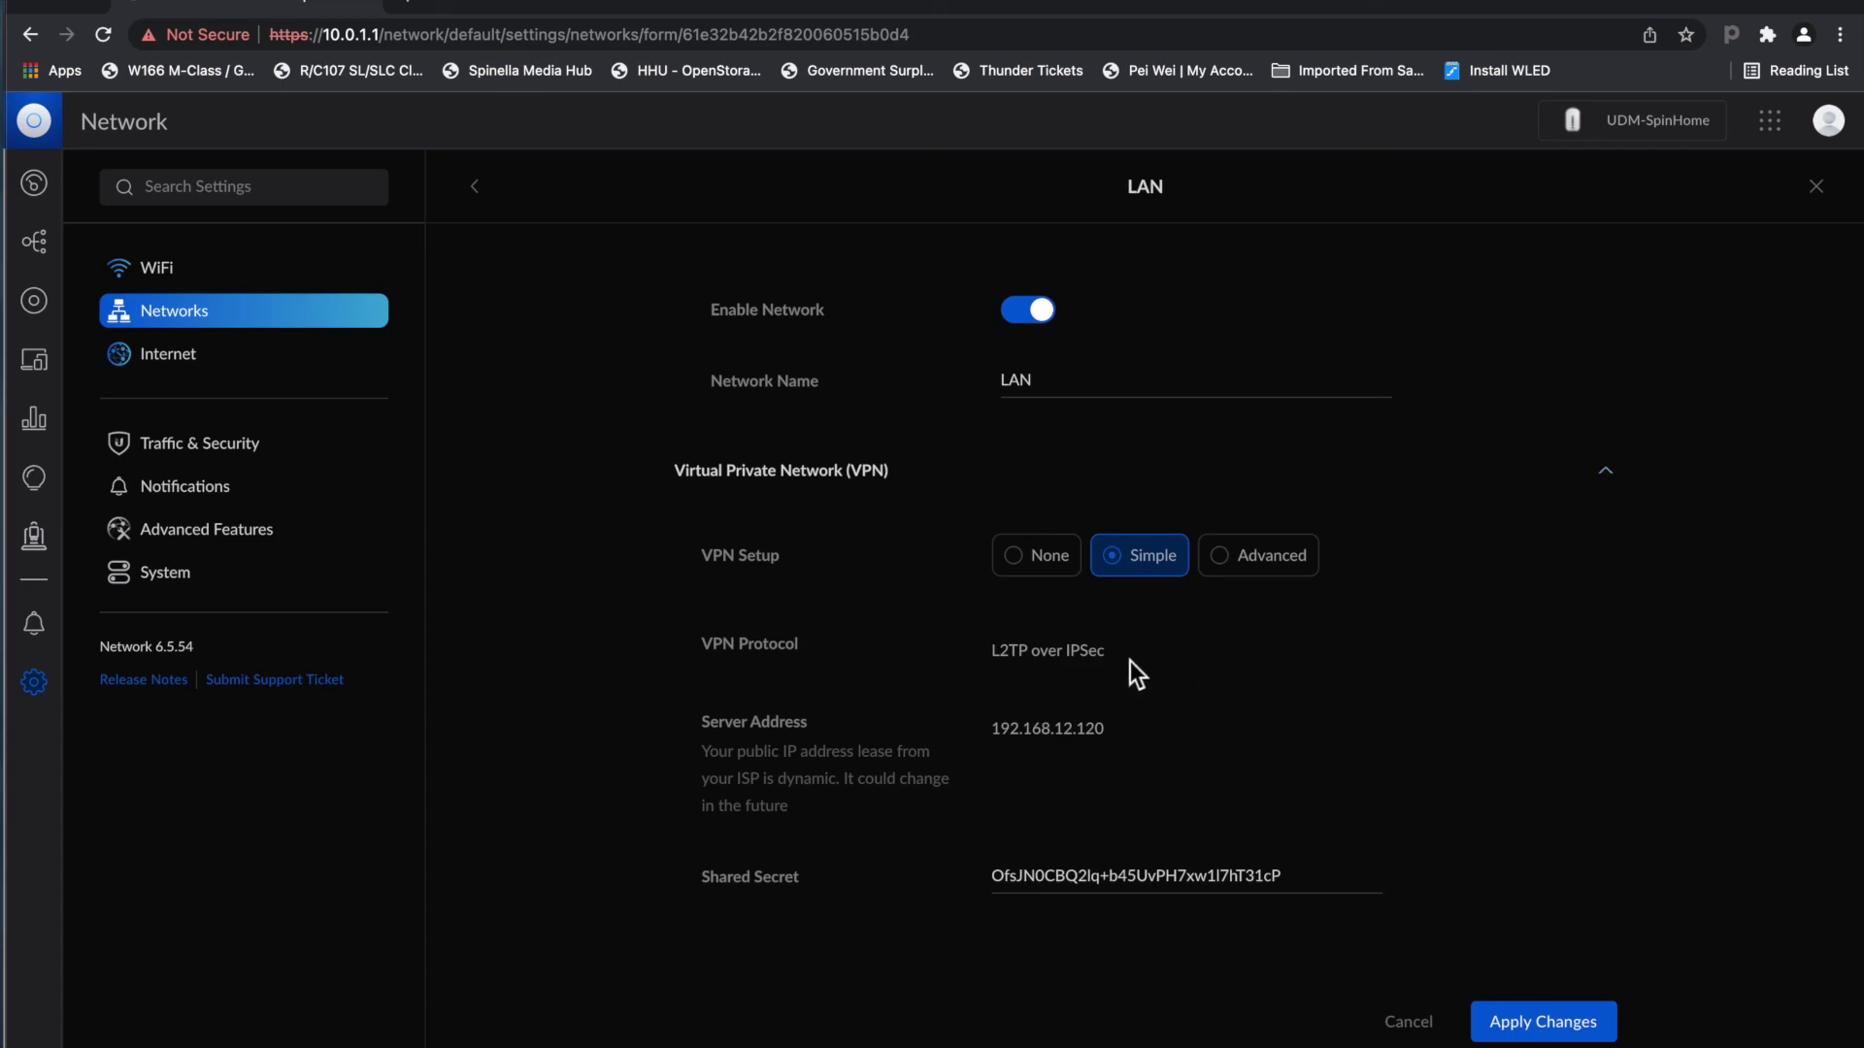